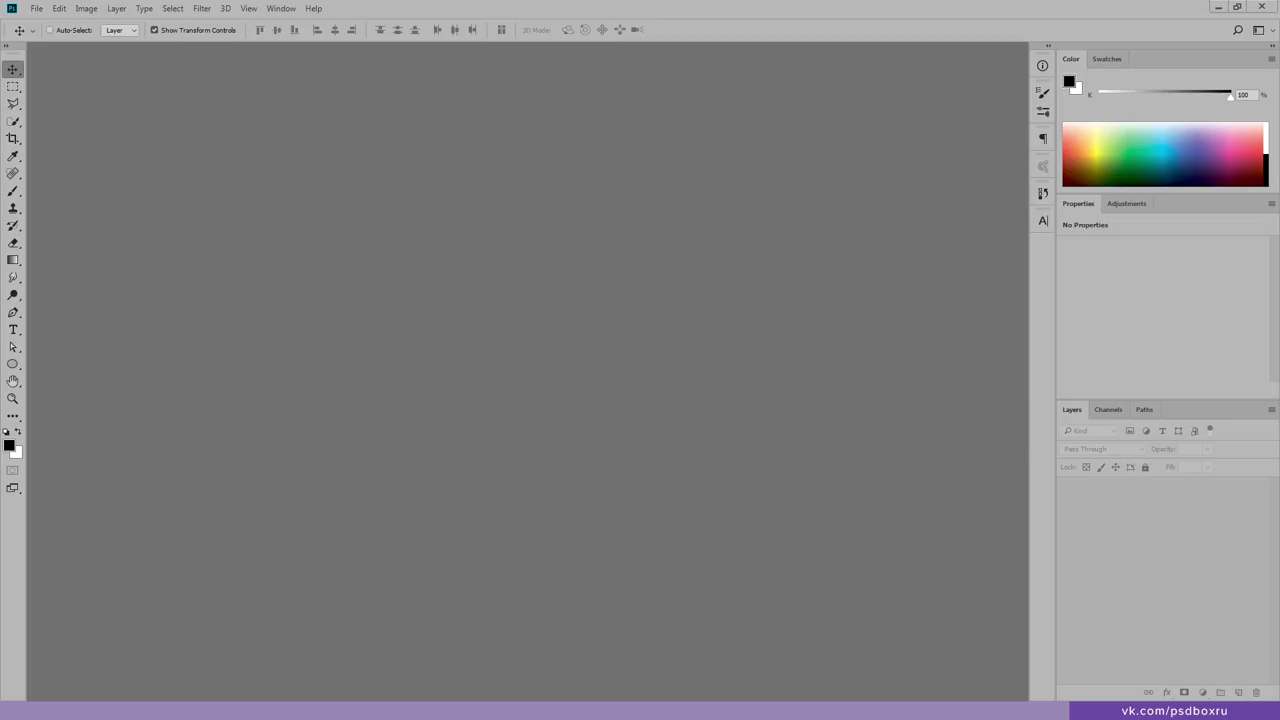
# Step: Create a new white 1400 × 1400 px document from the recent preset and fit it on screen
pyautogui.click(37, 9)
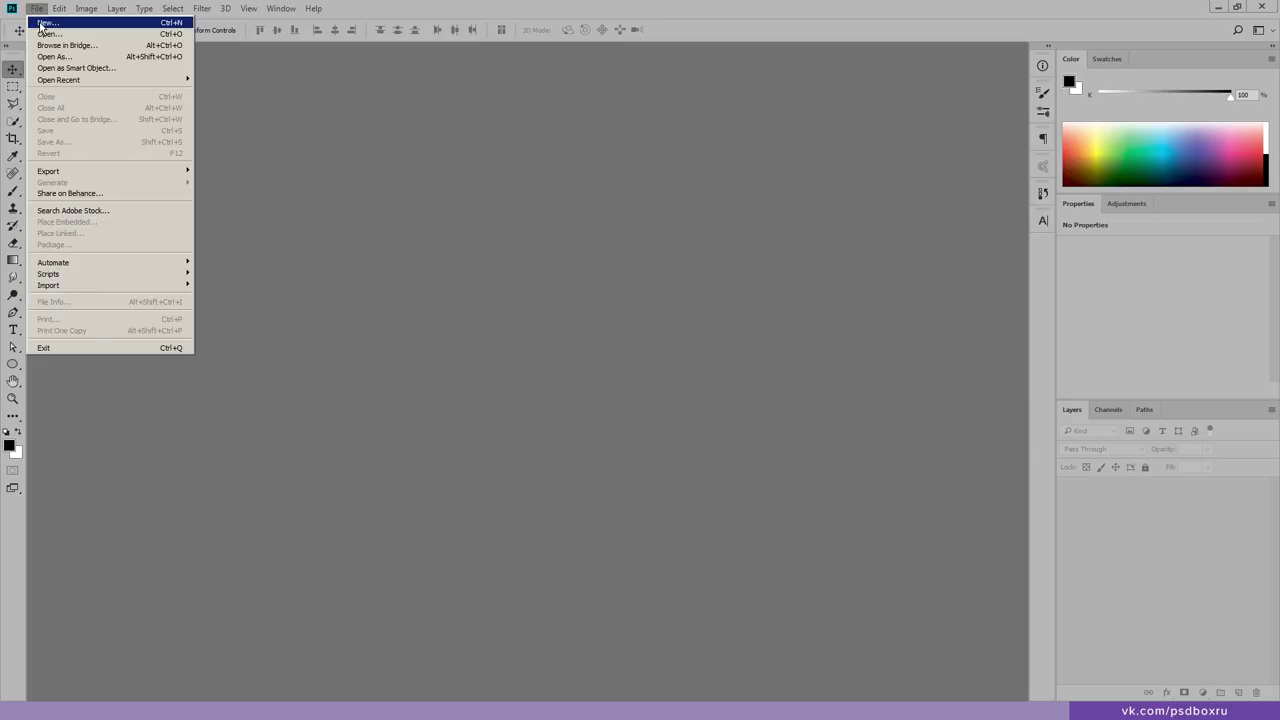
pyautogui.click(44, 22)
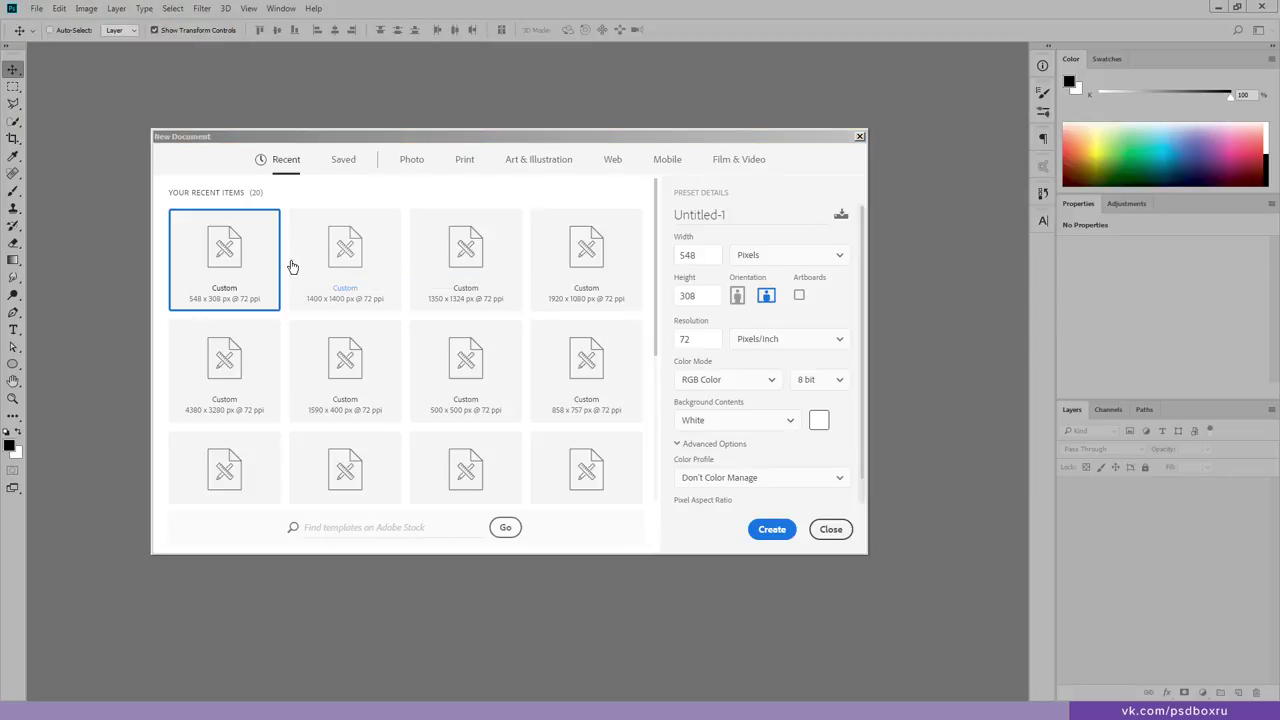
pyautogui.click(352, 270)
pyautogui.click(768, 533)
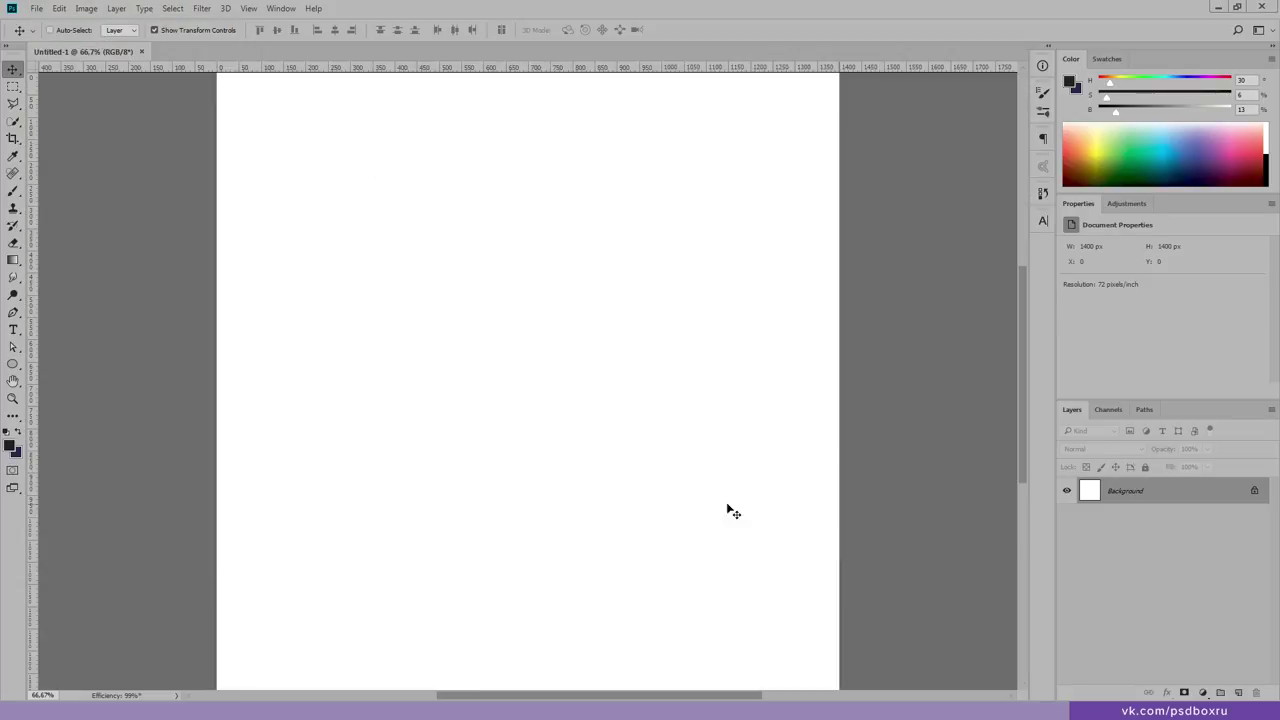
pyautogui.hotkey('ctrl', '0')
# Step: Type the heading 'ВСЕМ ПРИВЕТ!' on the canvas with the Type tool
pyautogui.press('t')
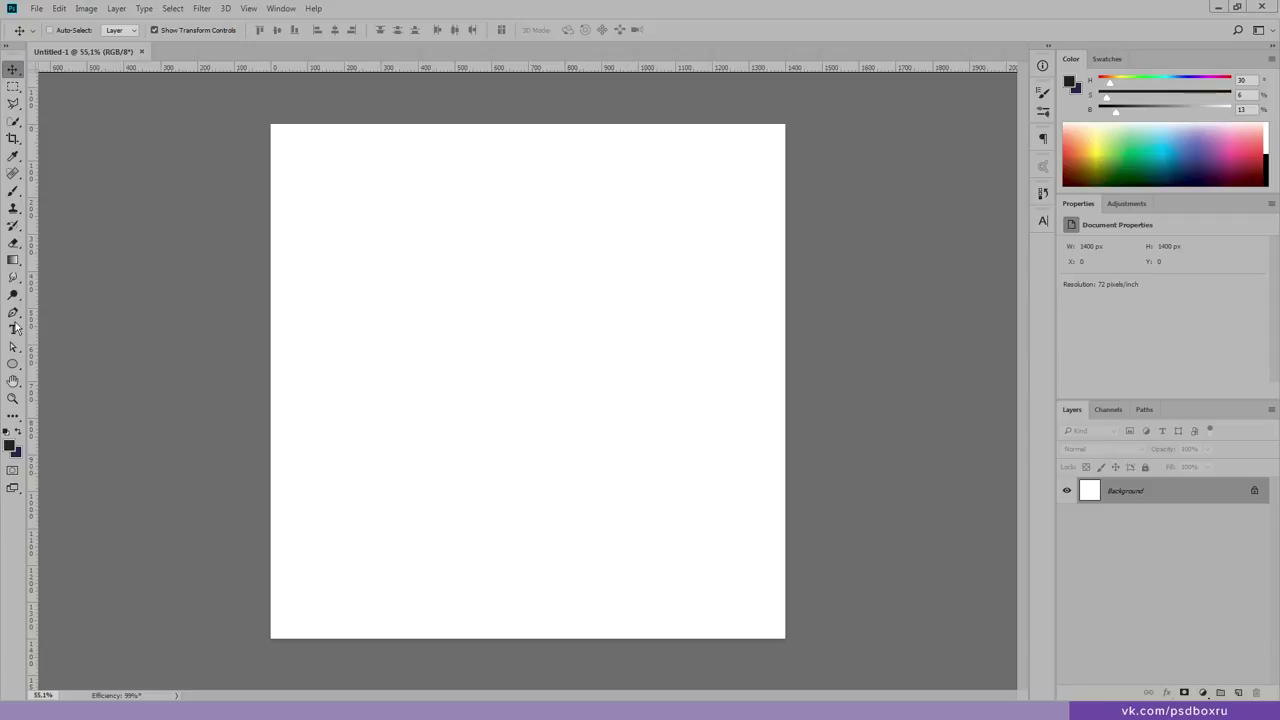
pyautogui.click(481, 310)
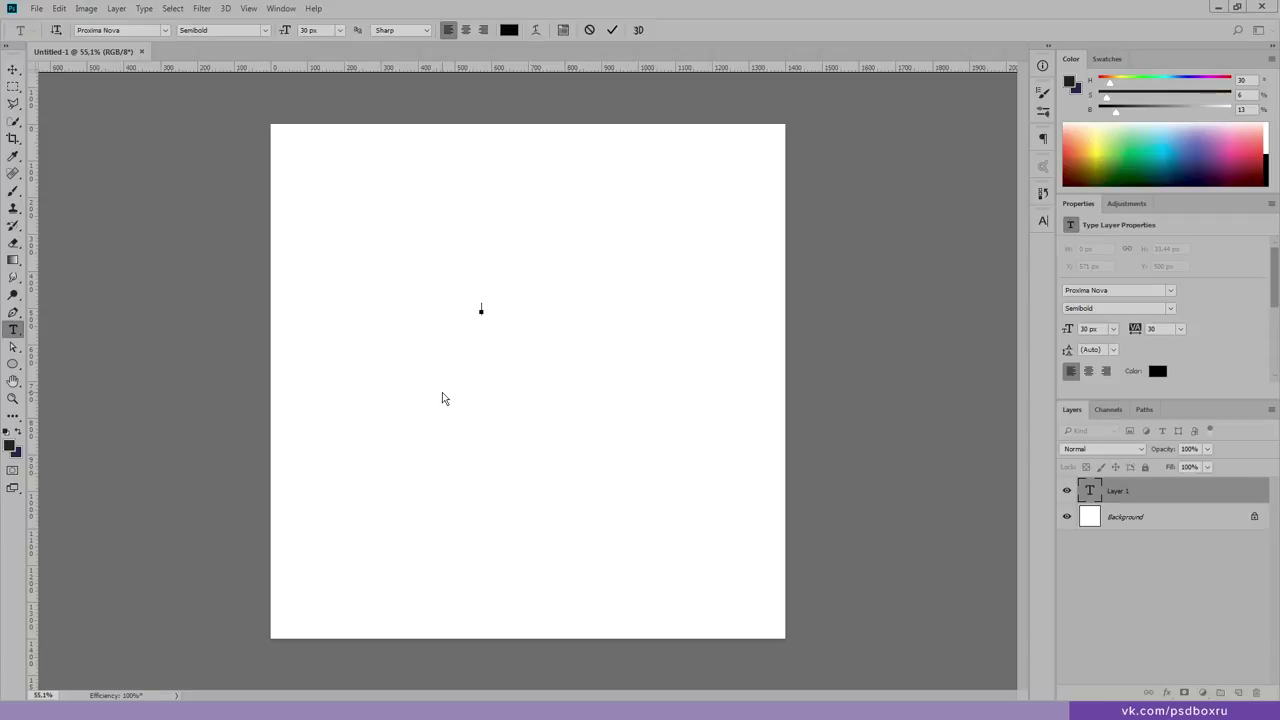
pyautogui.write('al')
pyautogui.press('BackSpace')
pyautogui.press('BackSpace')
pyautogui.write('ВСЕМ ПР')
pyautogui.write('ИВЕТ')
pyautogui.press('BackSpace')
pyautogui.write('!')
pyautogui.click(13, 69)
# Step: Scale the heading much larger and centre it horizontally on the canvas
pyautogui.moveTo(565, 302); pyautogui.dragTo(637, 250)
pyautogui.press('Return')
pyautogui.hotkey('ctrl', 'a')
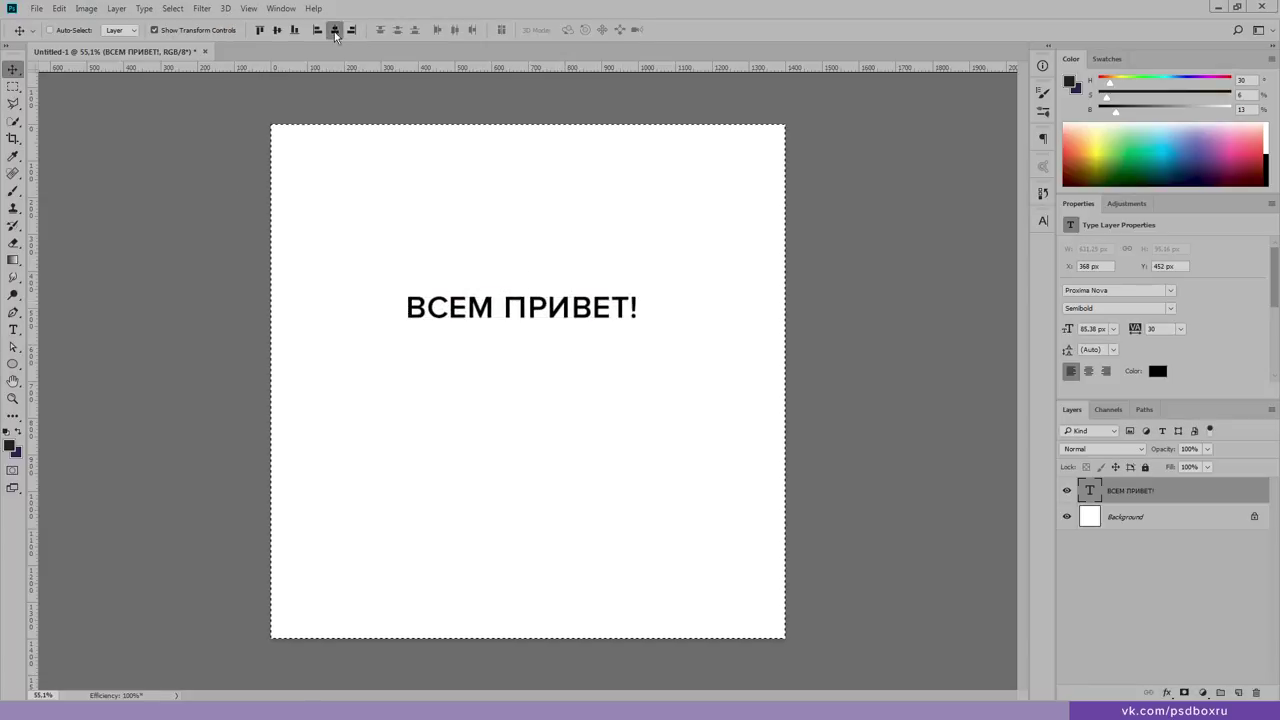
pyautogui.click(334, 30)
pyautogui.hotkey('ctrl', 'd')
# Step: Add a second line '5 минут...' and centre the text vertically on the canvas
pyautogui.click(13, 329)
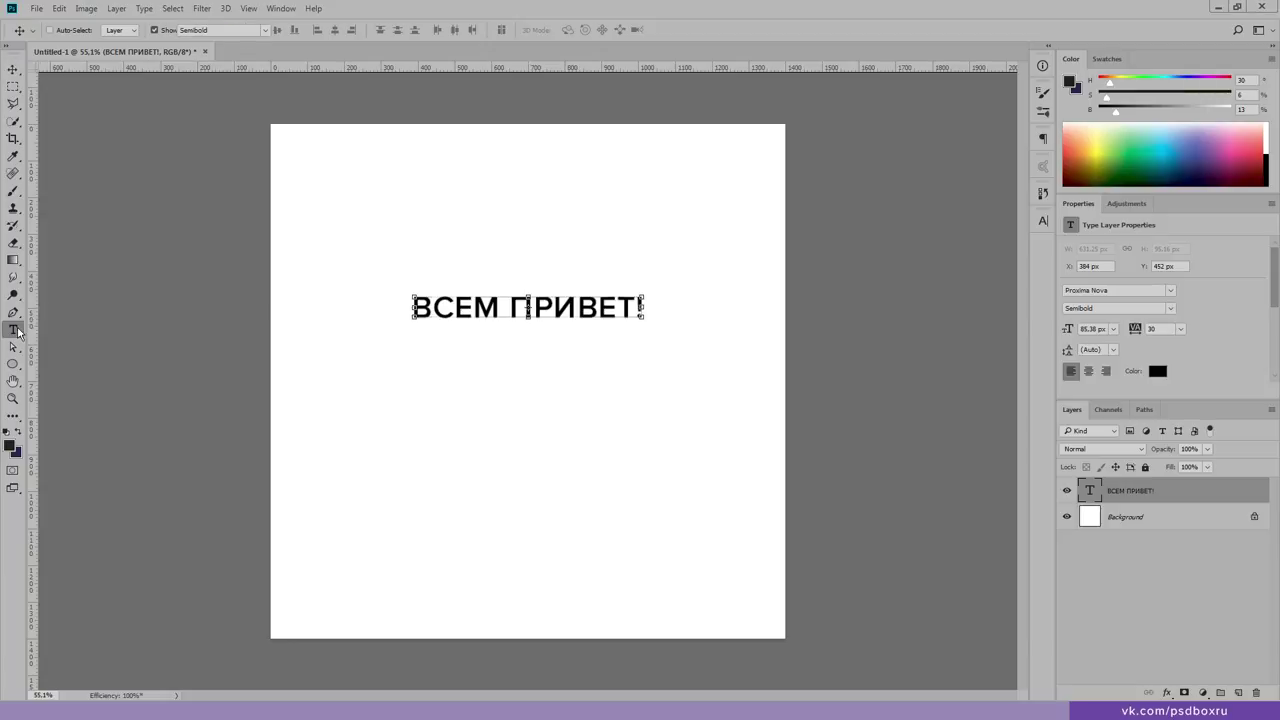
pyautogui.click(520, 308)
pyautogui.press('Return')
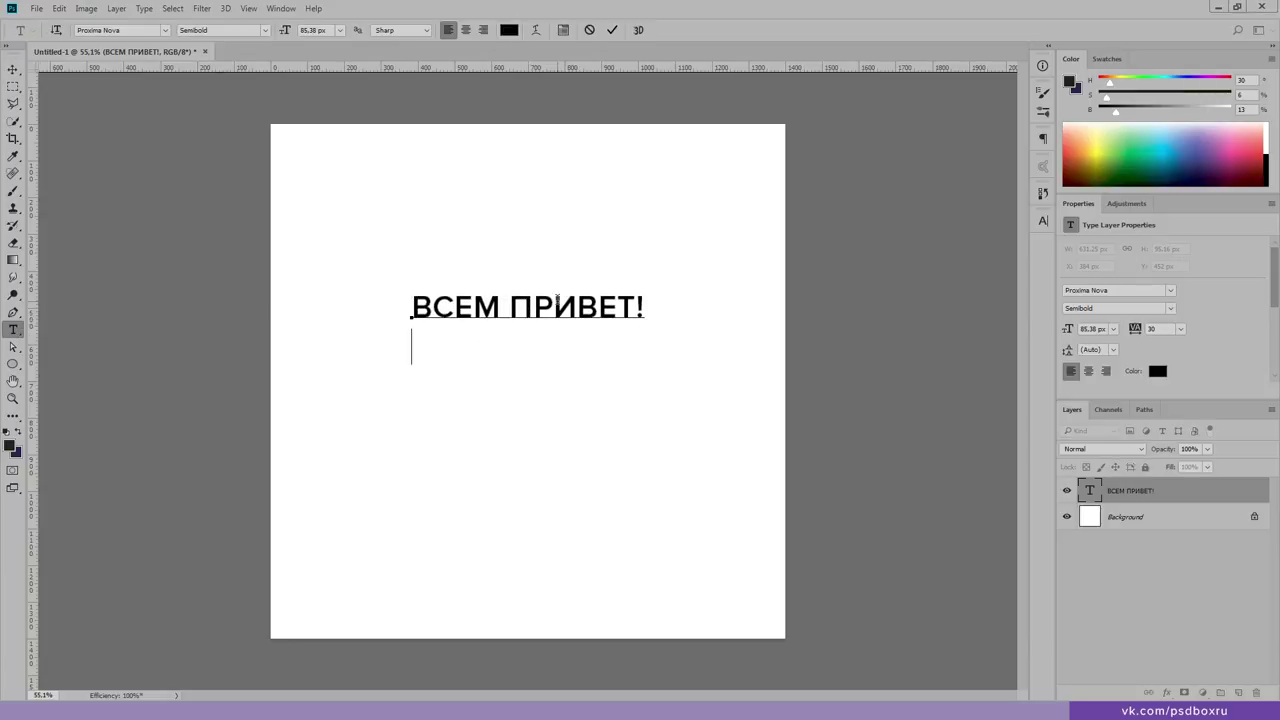
pyautogui.write('5 ми')
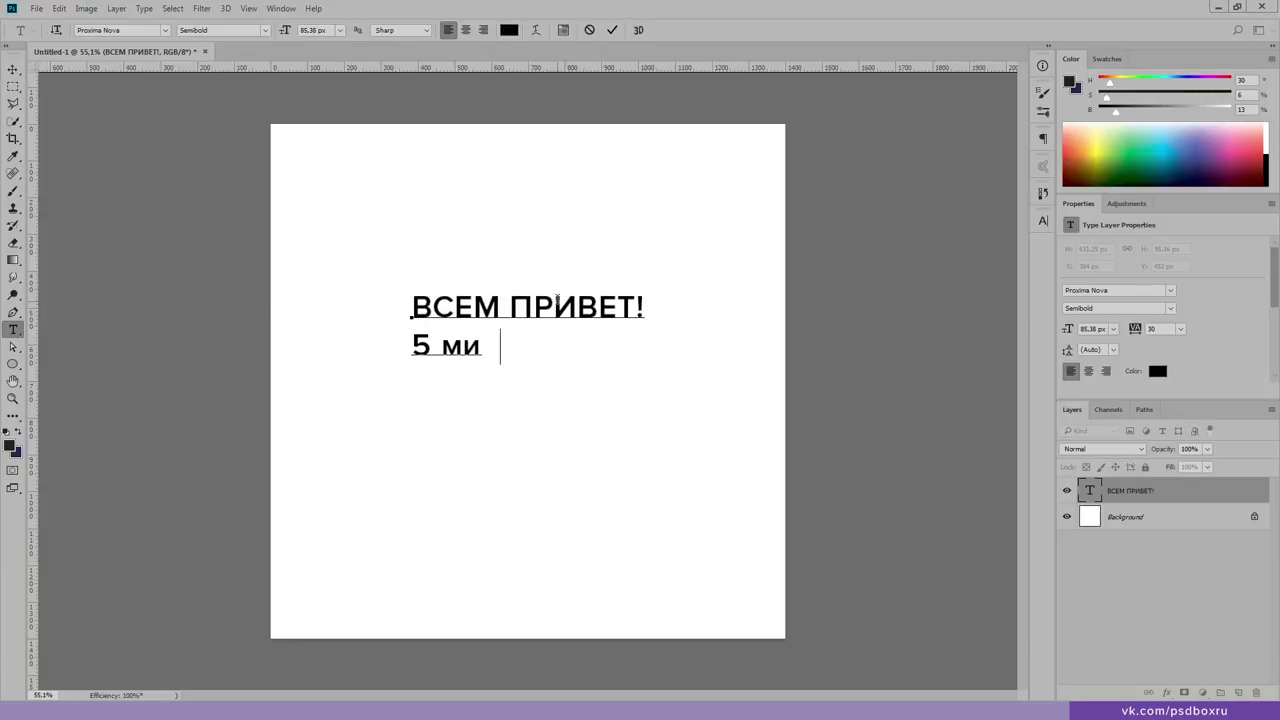
pyautogui.write('нут..')
pyautogui.write('.')
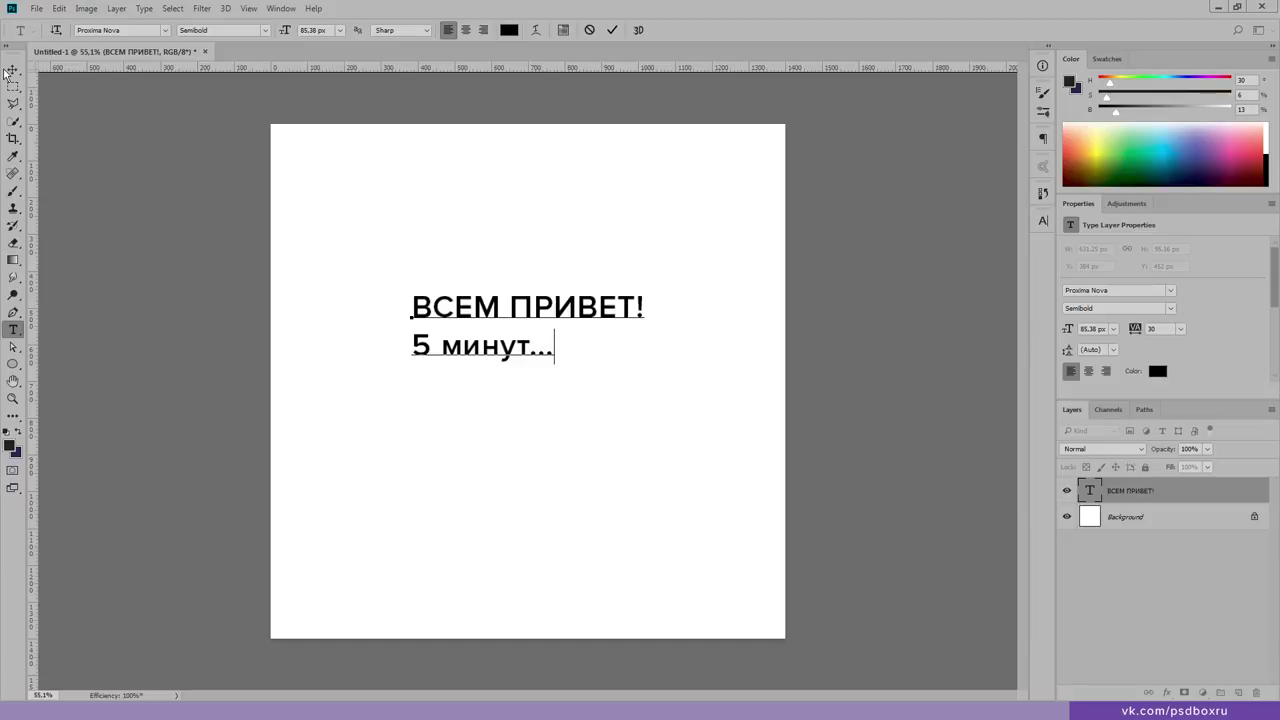
pyautogui.click(13, 69)
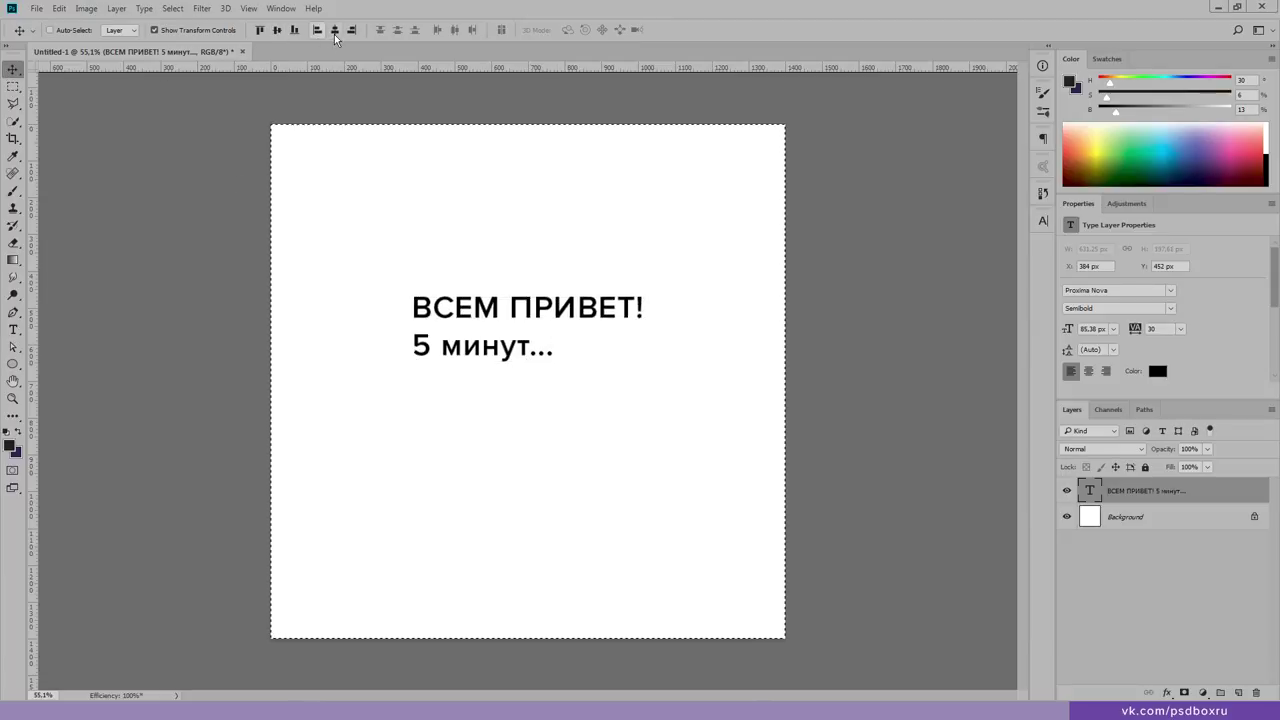
pyautogui.click(276, 31)
pyautogui.hotkey('ctrl', 'd')
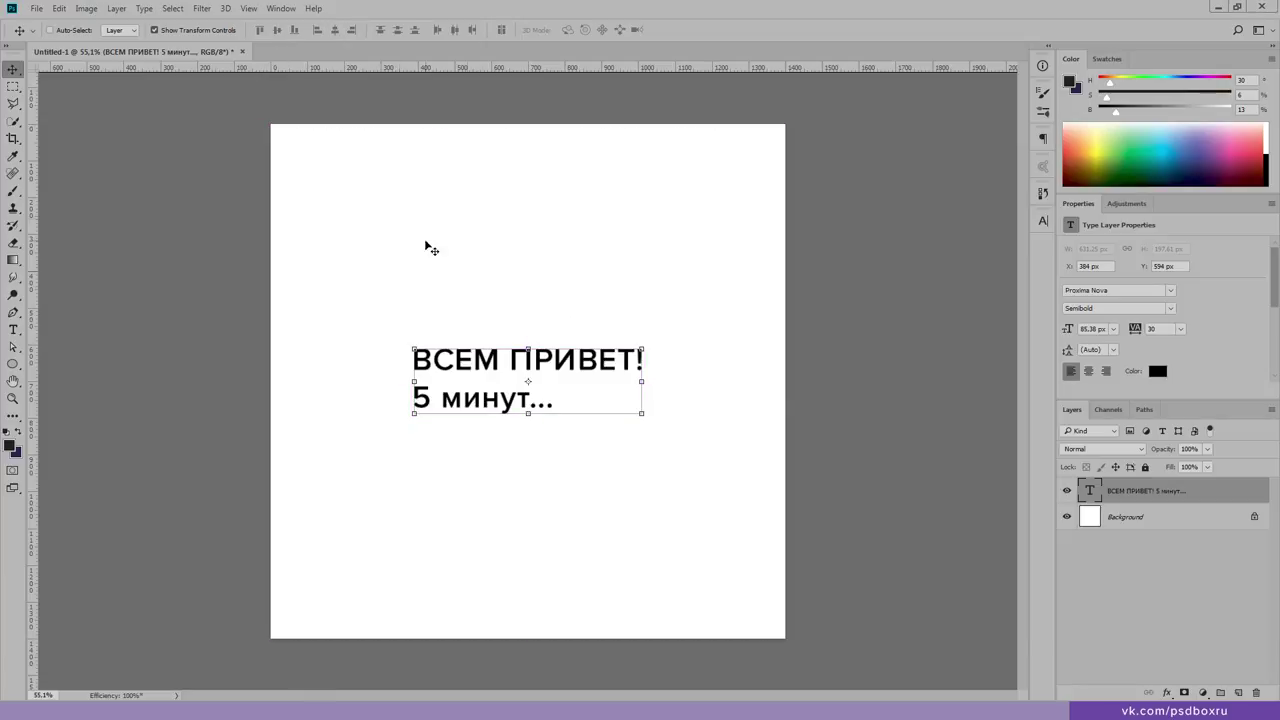
pyautogui.press('z')
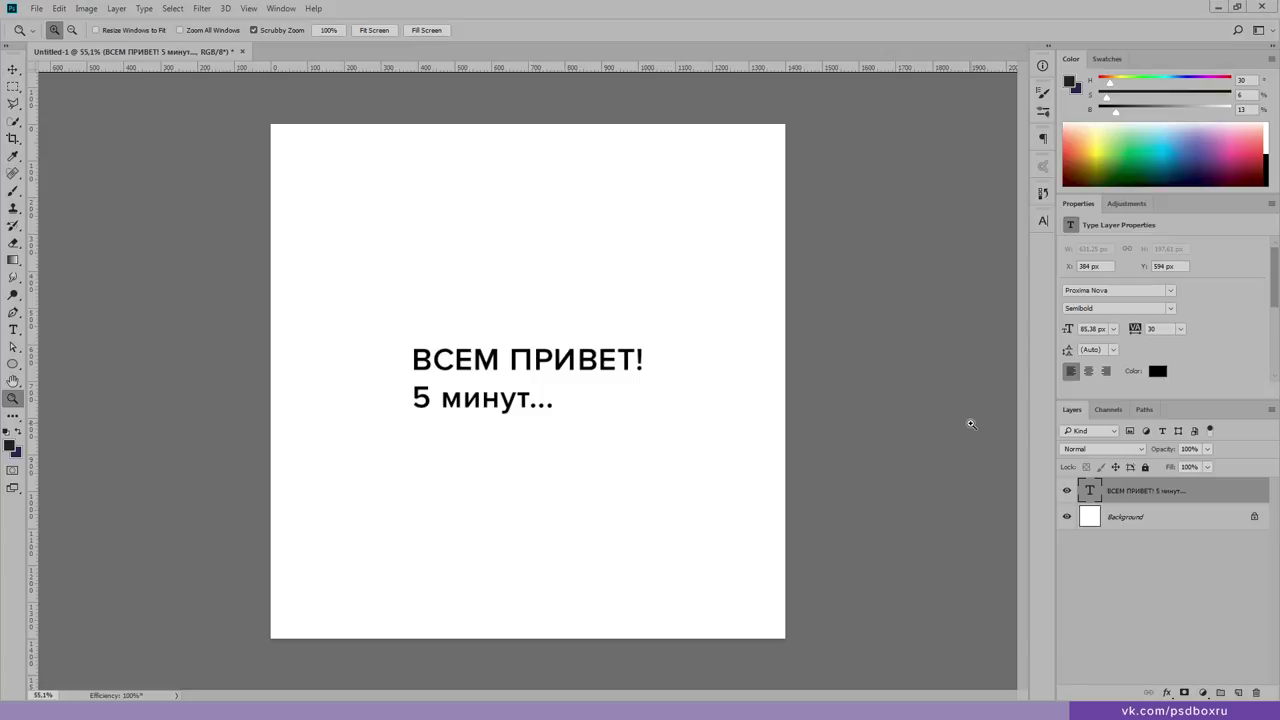
# Step: Delete the greeting text layer and widen the canvas to 2107 × 1400 px with the Crop tool
pyautogui.press('Delete')
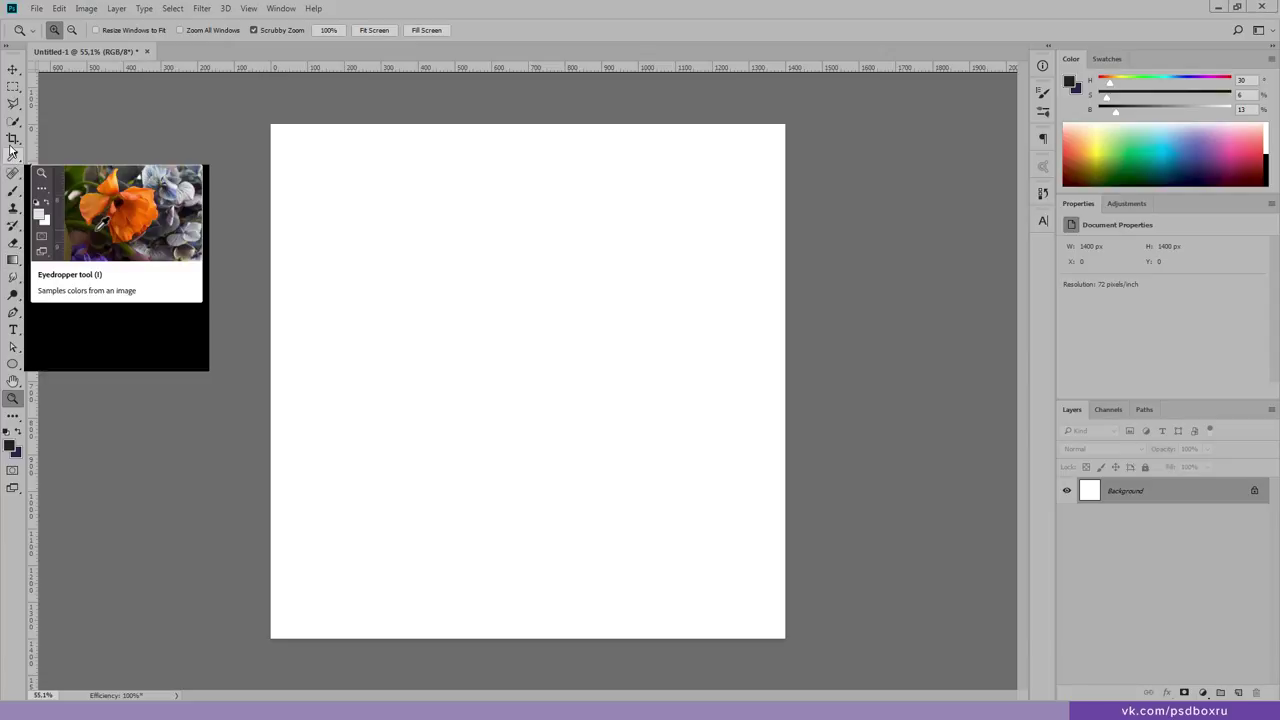
pyautogui.press('c')
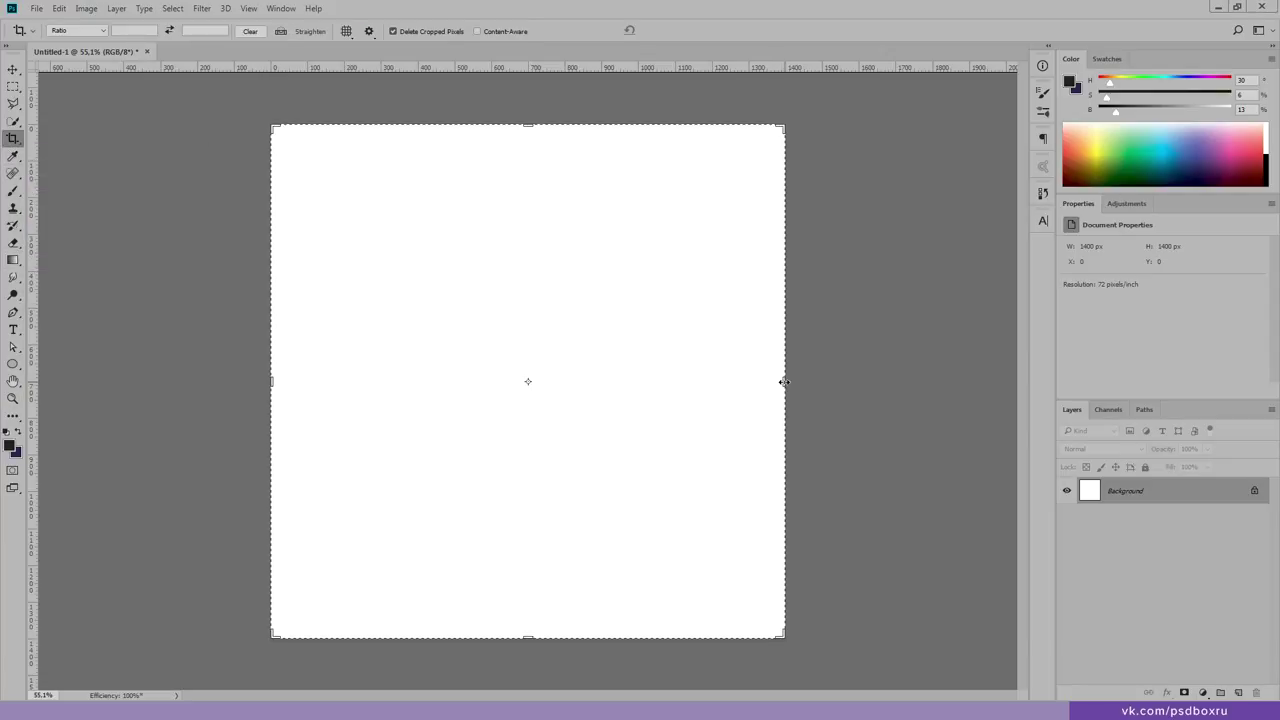
pyautogui.moveTo(784, 381); pyautogui.dragTo(914, 383)
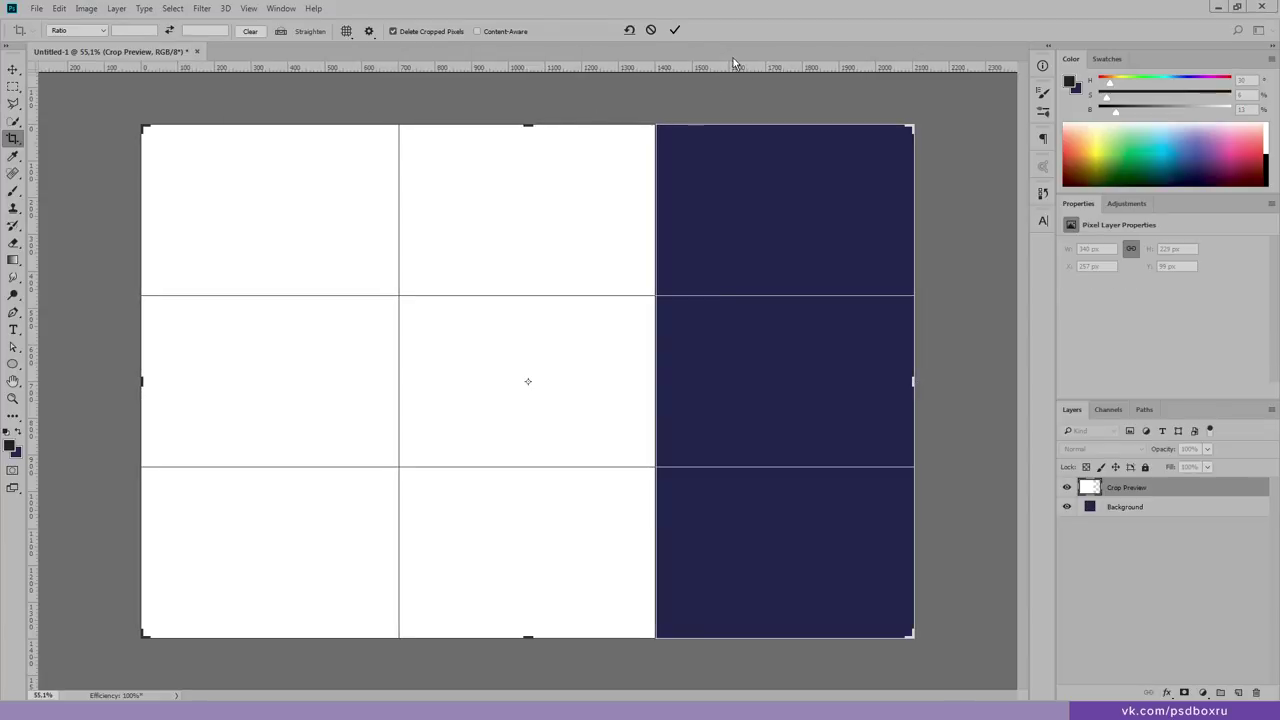
pyautogui.click(675, 31)
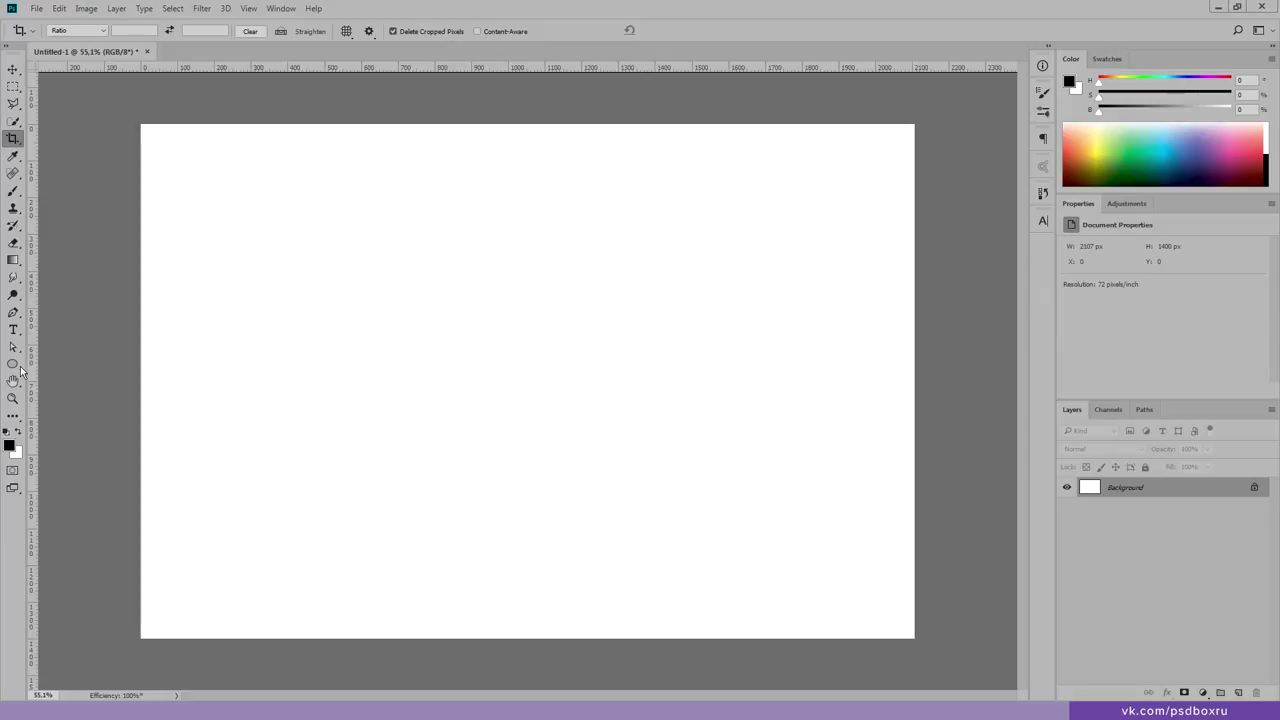
pyautogui.click(13, 366)
# Step: Select the Custom Shape tool and browse the enlarged custom shape collection
pyautogui.moveTo(13, 366); pyautogui.dragTo(86, 367)
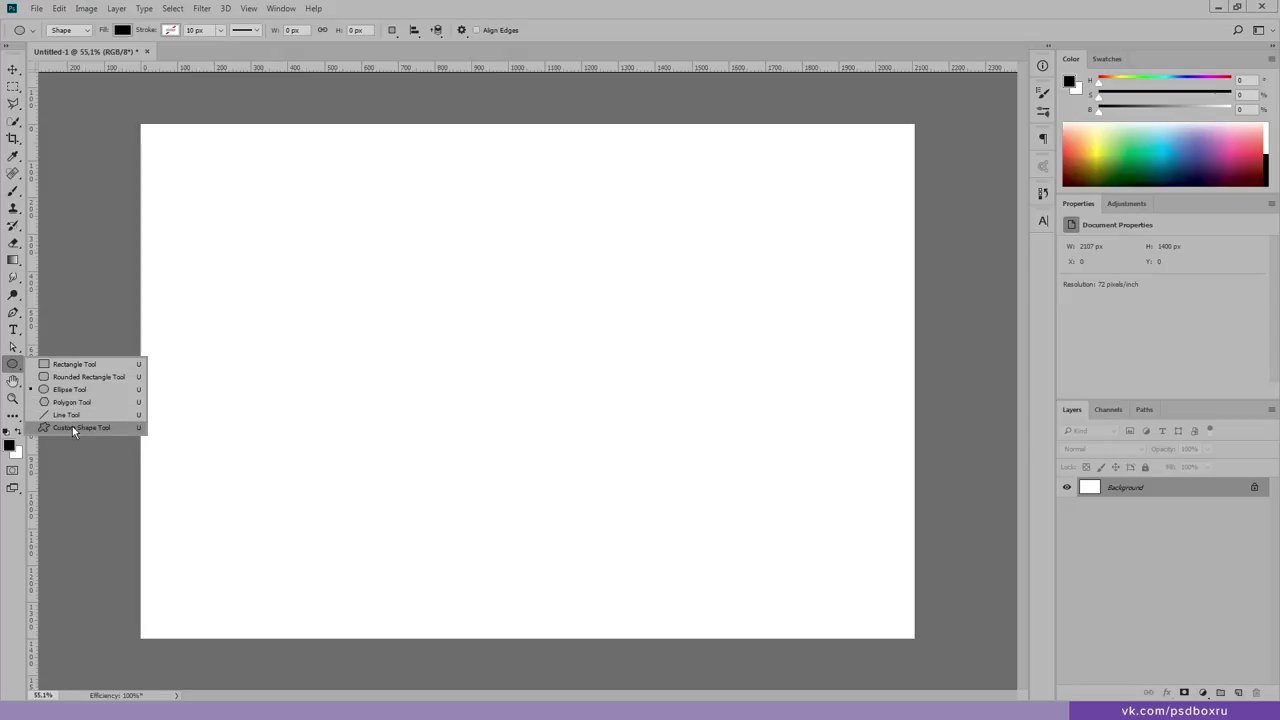
pyautogui.click(71, 427)
pyautogui.click(519, 31)
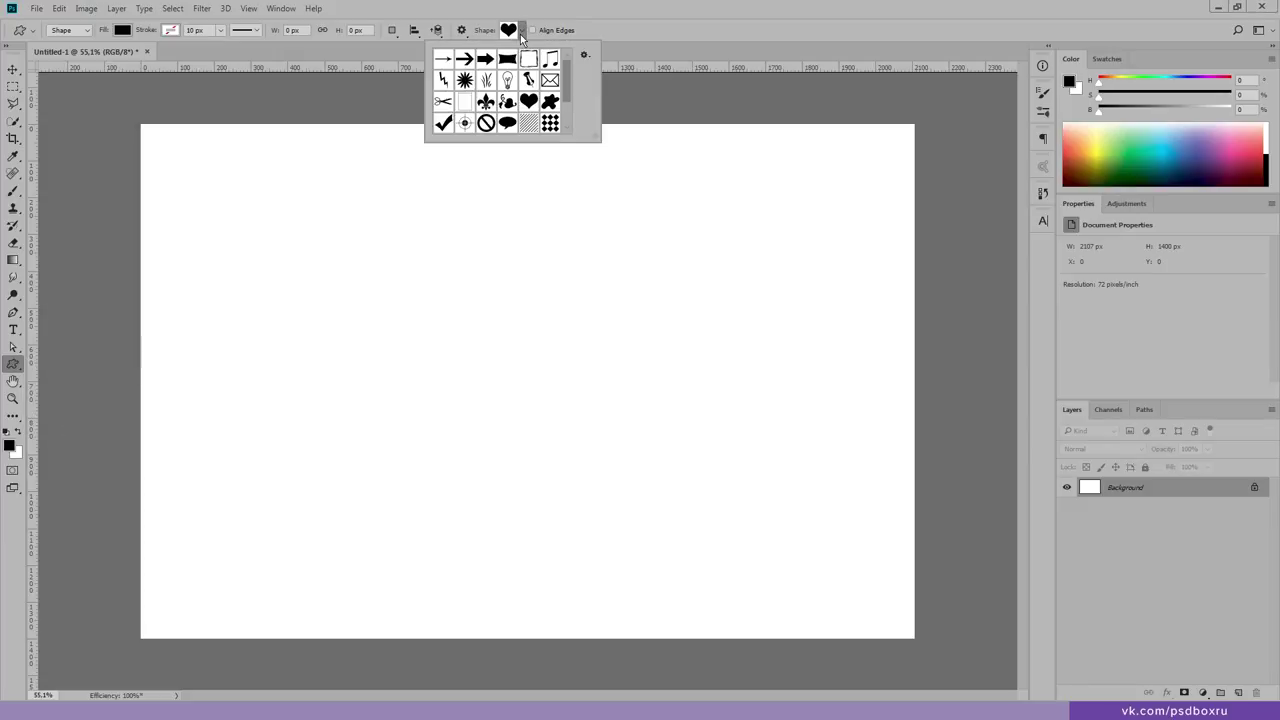
pyautogui.moveTo(599, 139); pyautogui.dragTo(820, 457)
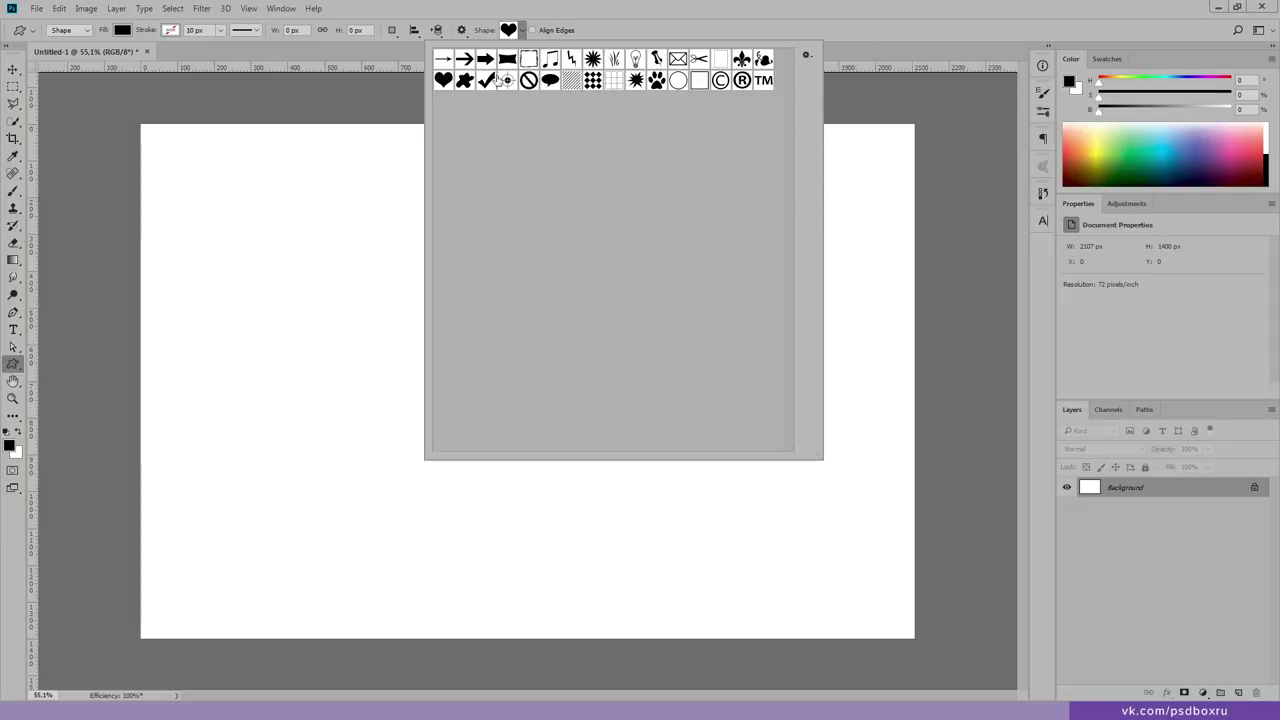
pyautogui.click(521, 31)
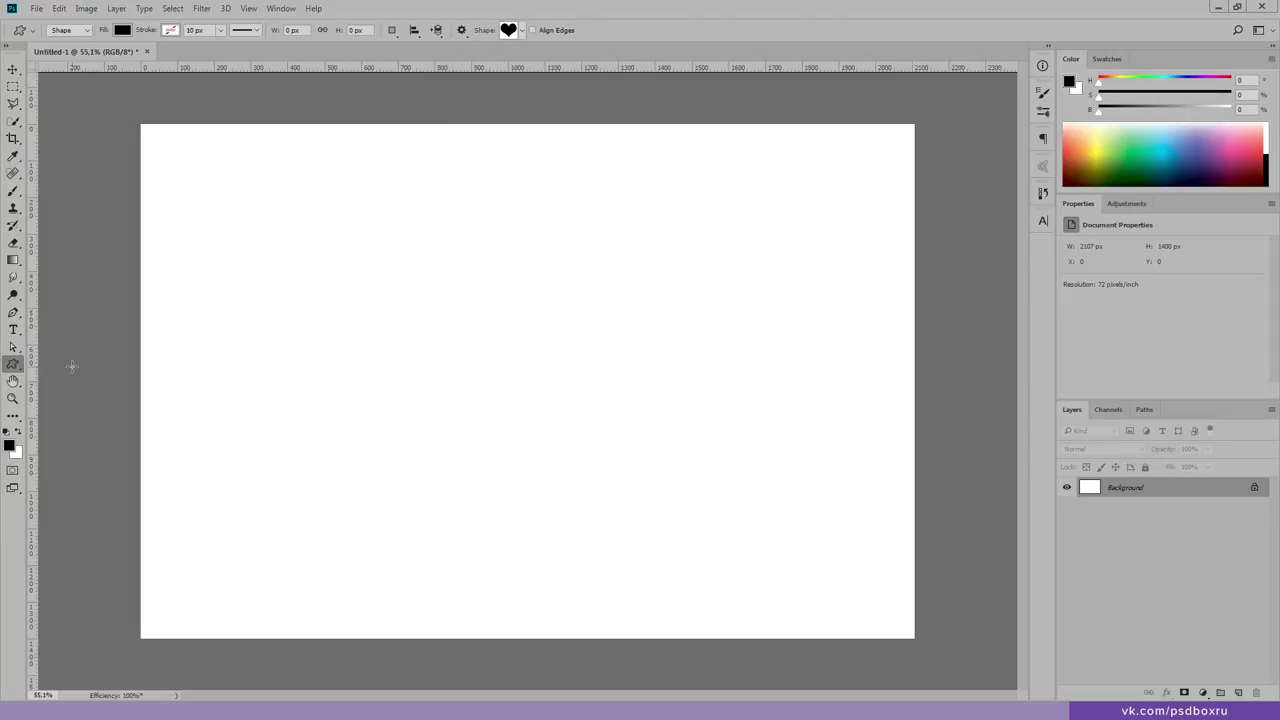
pyautogui.rightClick(15, 368)
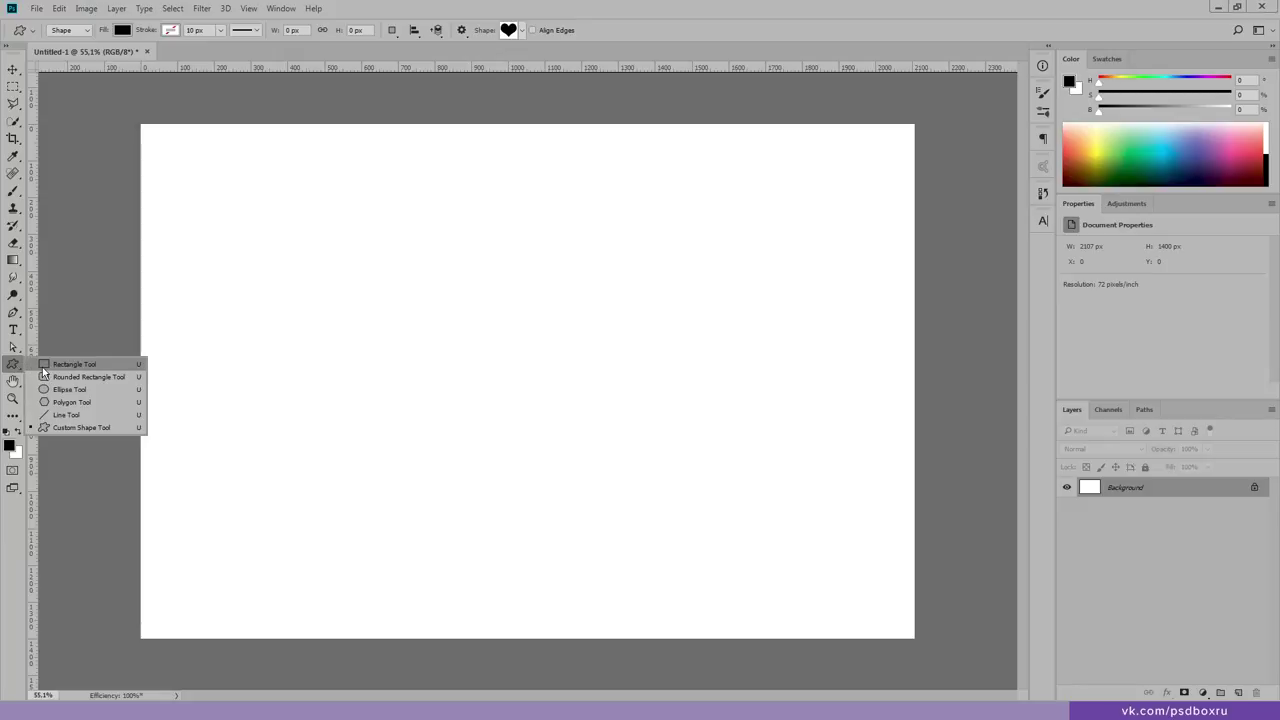
# Step: Draw a black rectangle across the lower canvas and resize it to 1870 × 511 px, centred
pyautogui.click(47, 366)
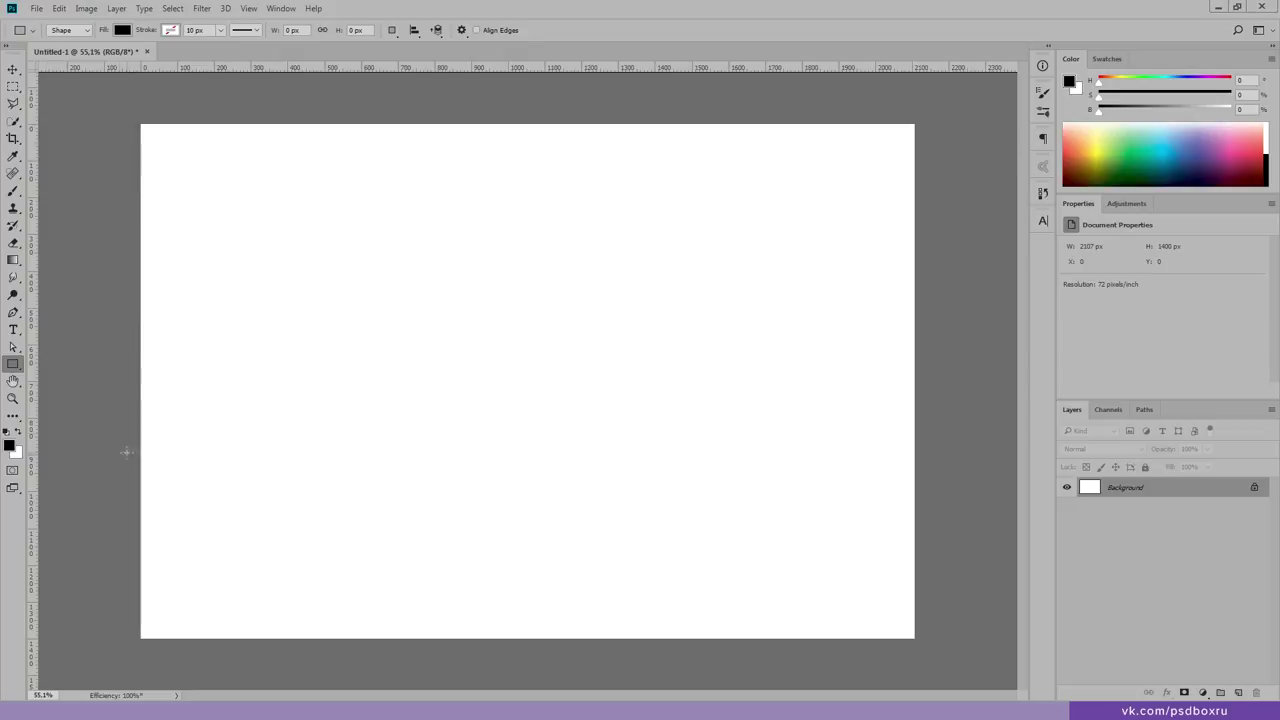
pyautogui.moveTo(105, 411); pyautogui.dragTo(874, 598)
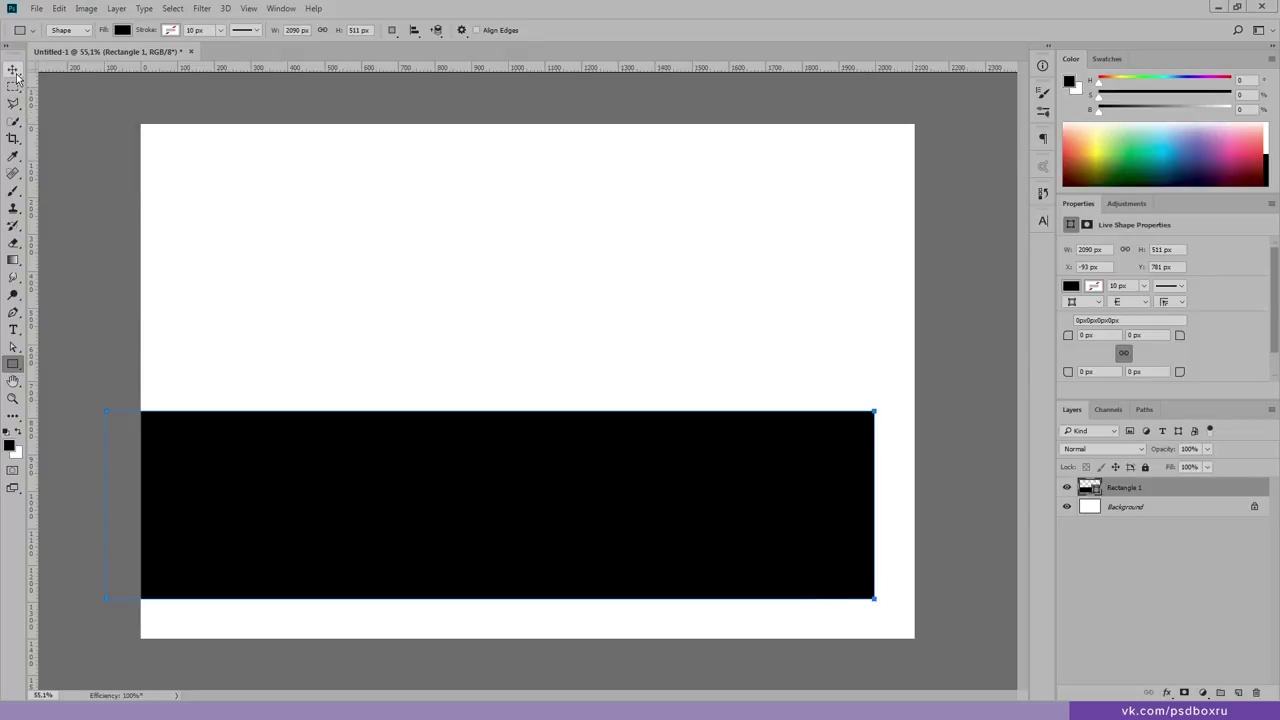
pyautogui.click(13, 70)
pyautogui.moveTo(110, 506); pyautogui.dragTo(188, 516)
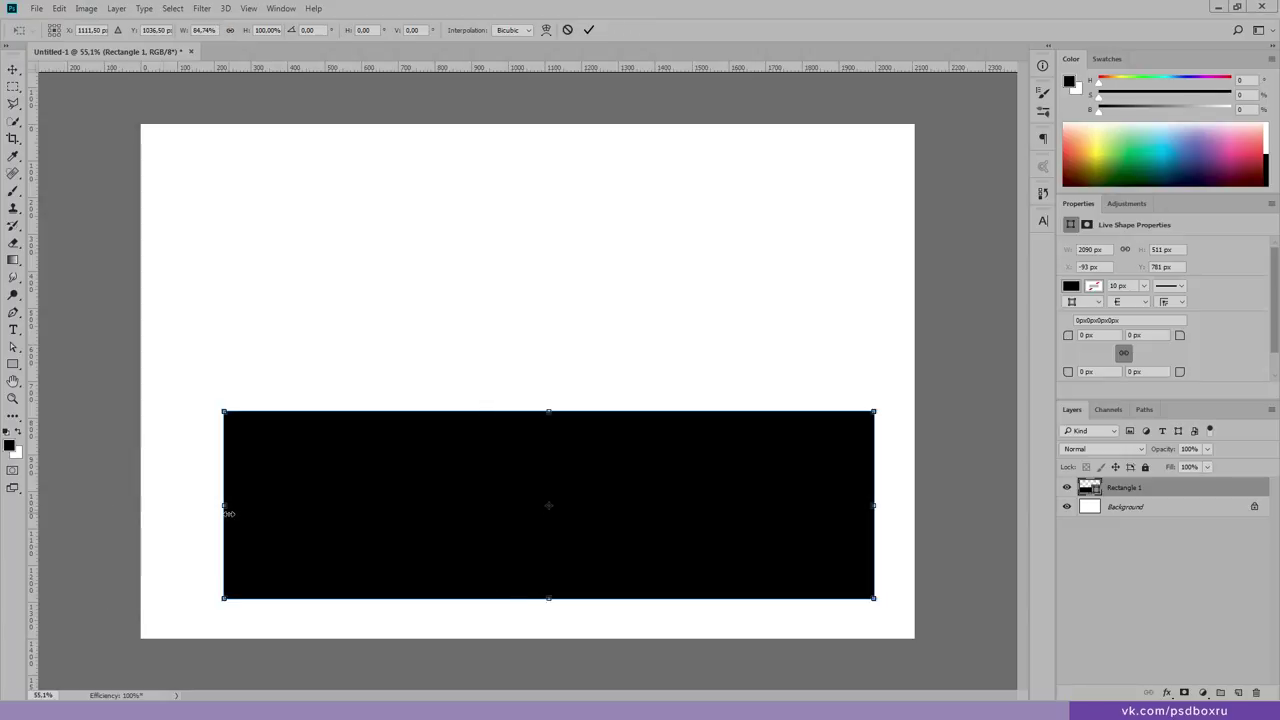
pyautogui.moveTo(673, 478); pyautogui.dragTo(674, 490)
pyautogui.press('Return')
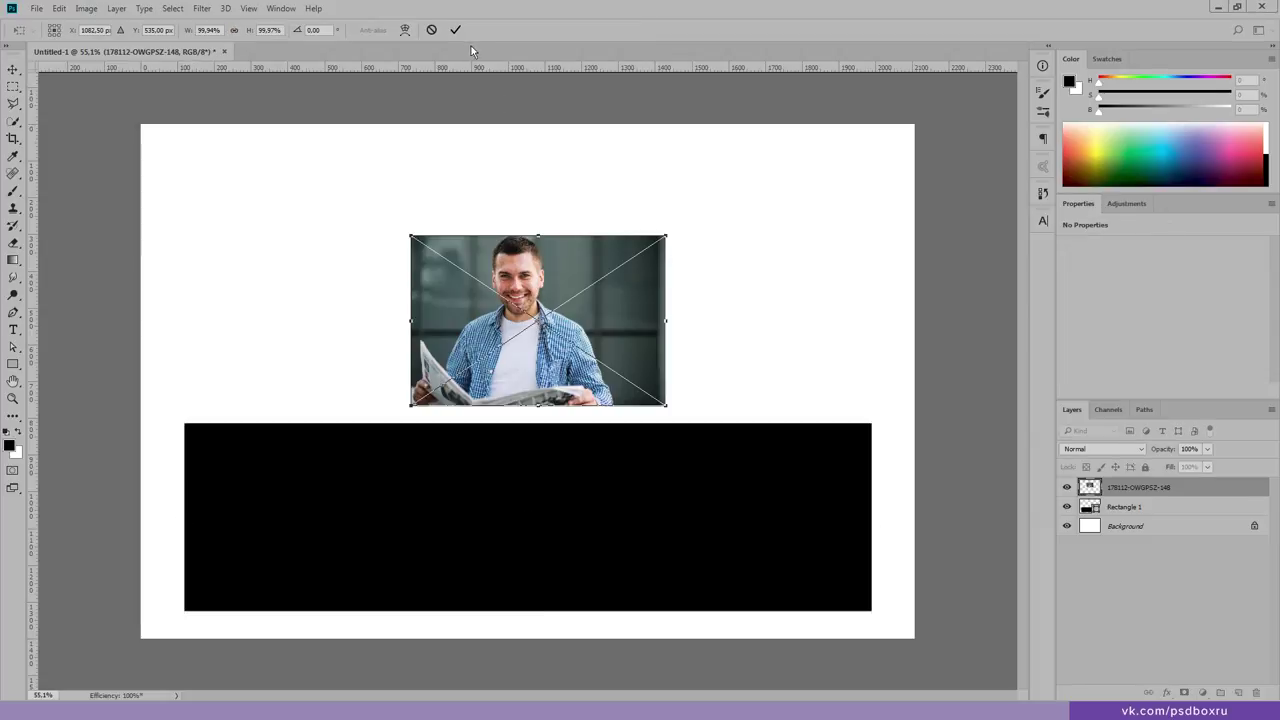
# Step: Place the newspaper-reader photo below the rectangle and enlarge it to about 318% to fill the canvas
pyautogui.click(455, 29)
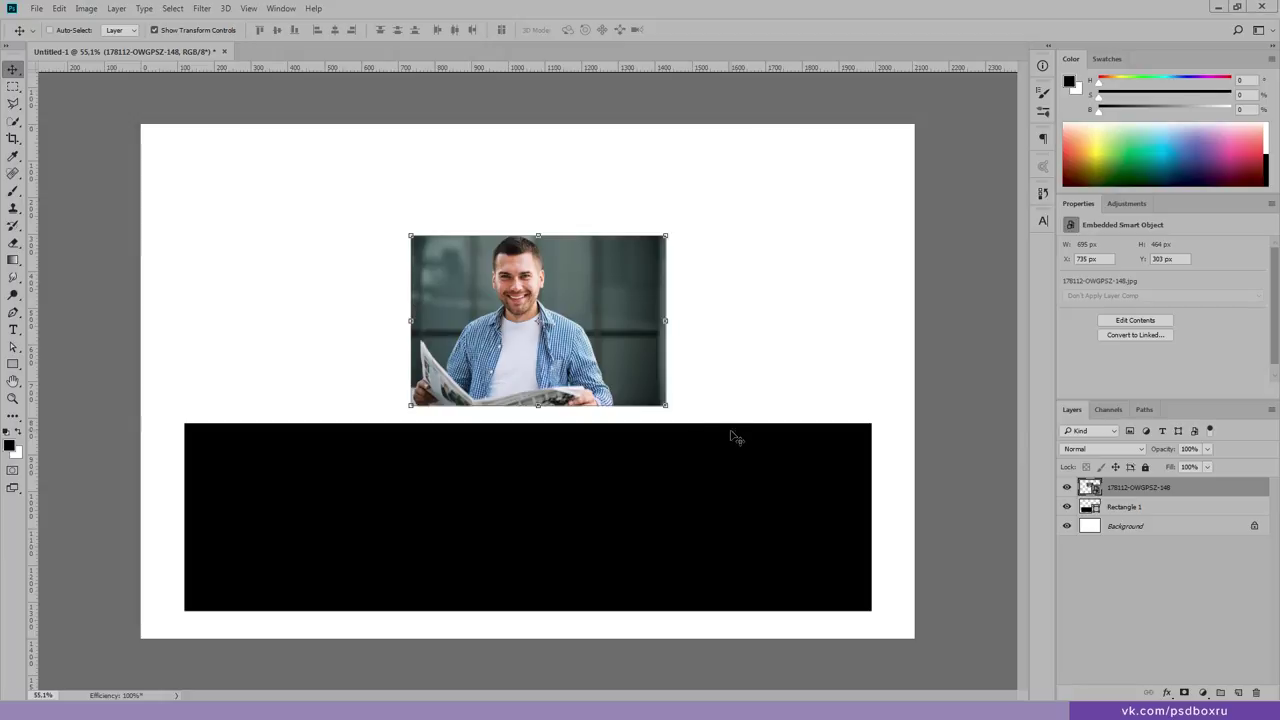
pyautogui.hotkey('ctrl', '[')
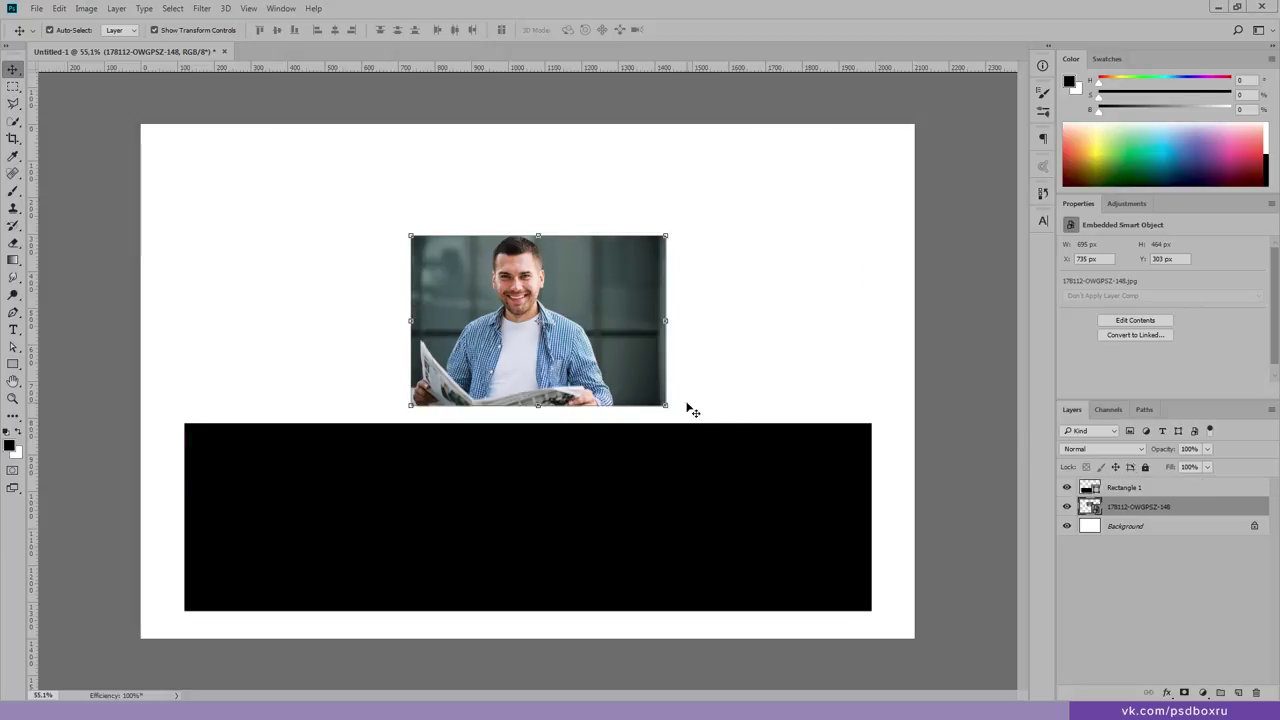
pyautogui.moveTo(578, 346)
pyautogui.mouseDown()
pyautogui.moveTo(510, 420)
pyautogui.moveTo(396, 478)
pyautogui.mouseUp()
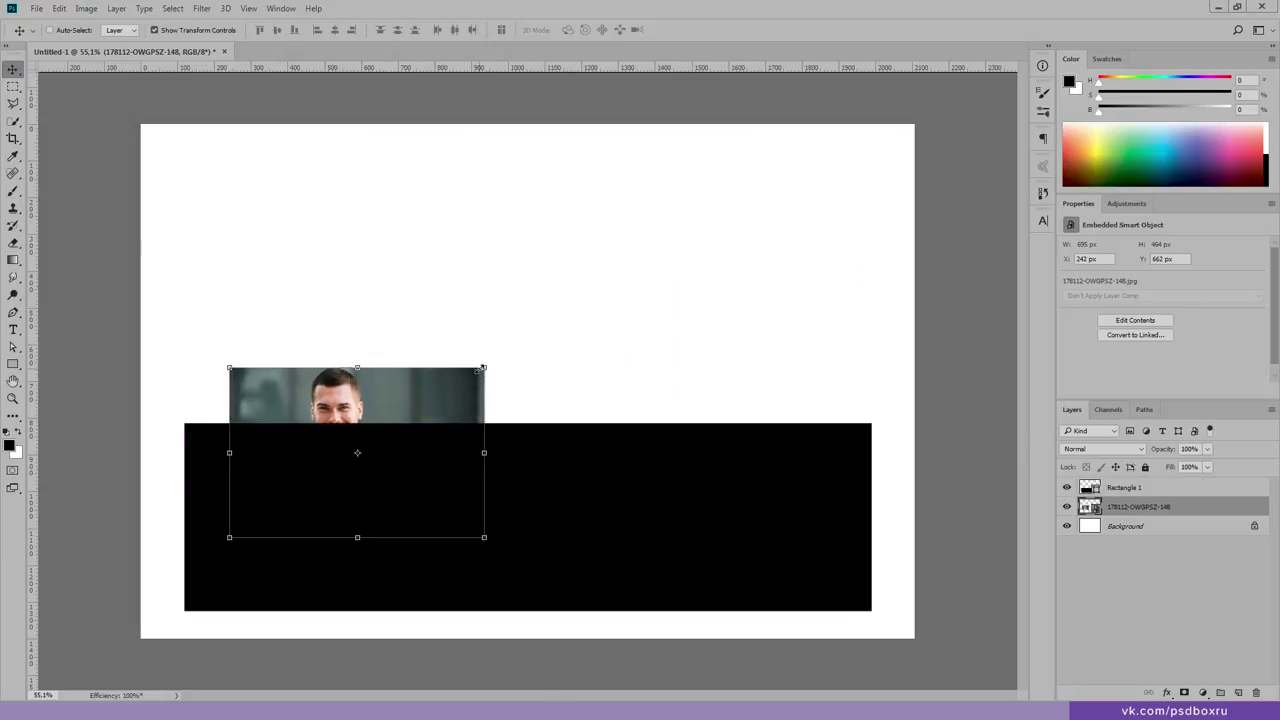
pyautogui.moveTo(480, 369); pyautogui.dragTo(862, 117)
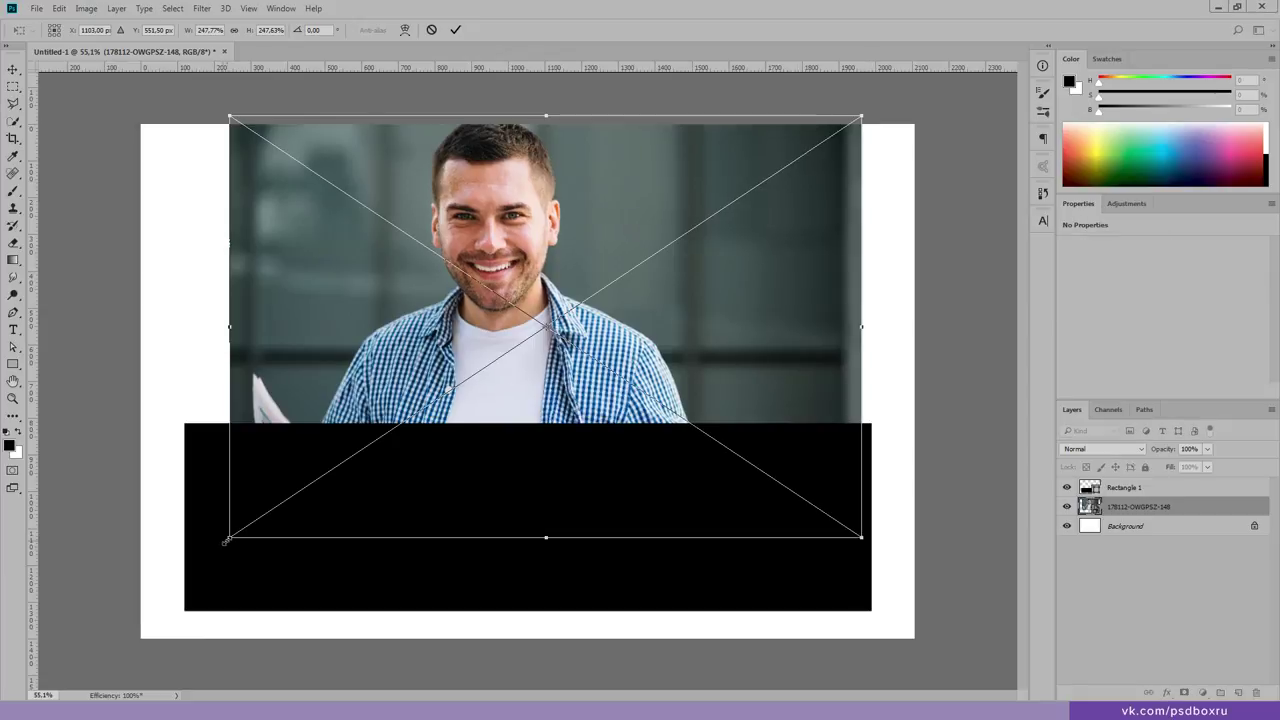
pyautogui.moveTo(230, 537); pyautogui.dragTo(119, 611)
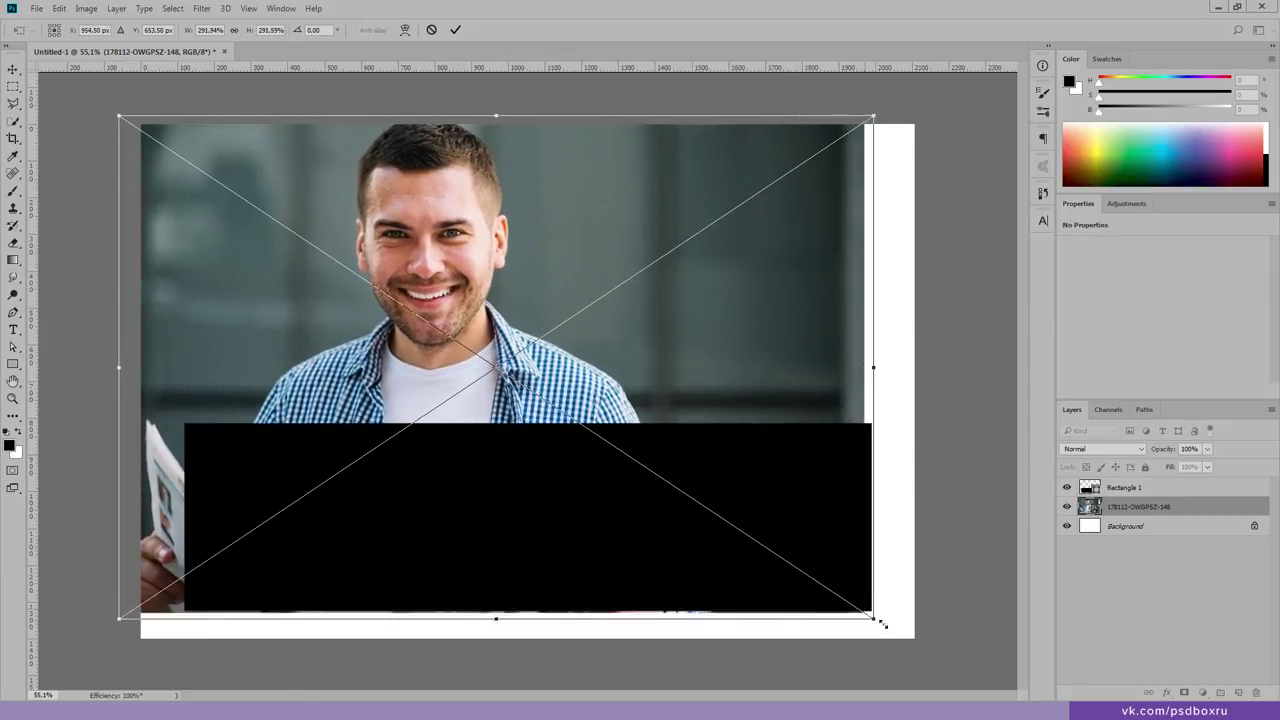
pyautogui.moveTo(862, 611); pyautogui.dragTo(914, 638)
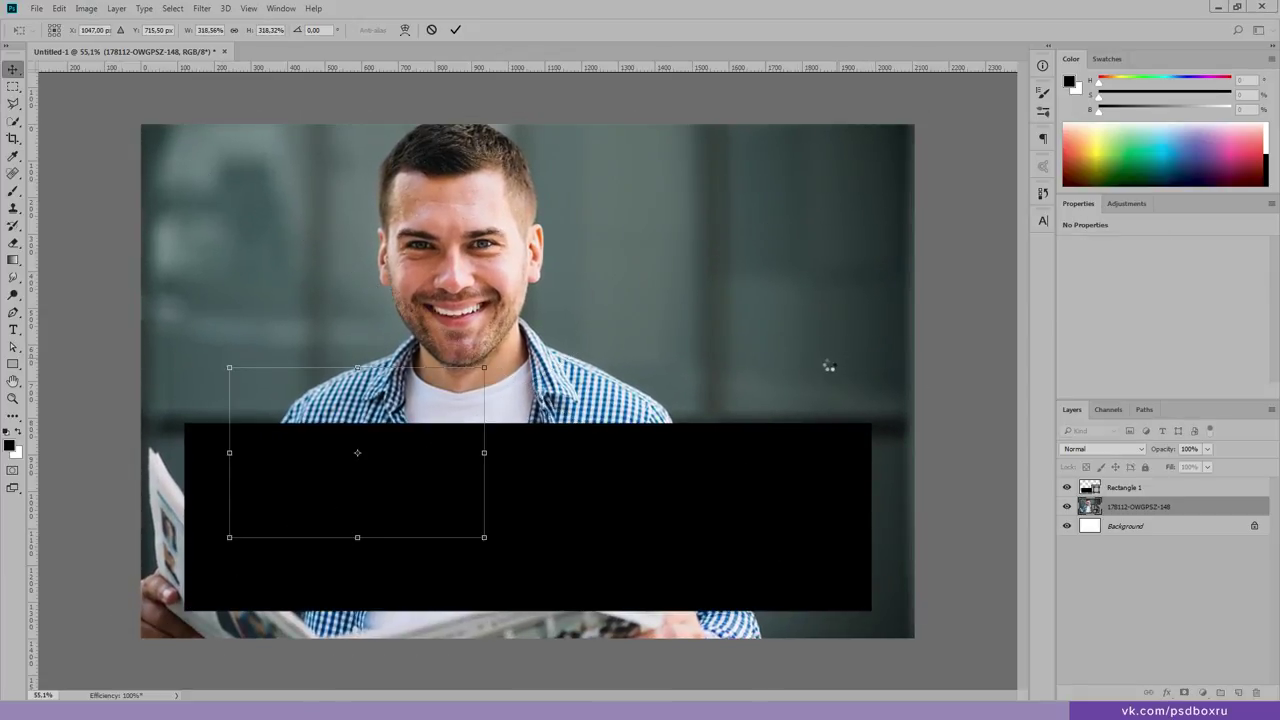
pyautogui.press('Return')
# Step: Recolour the rectangle, lower its top edge, and rename its layer ПЛАШКА1
pyautogui.doubleClick(1090, 488)
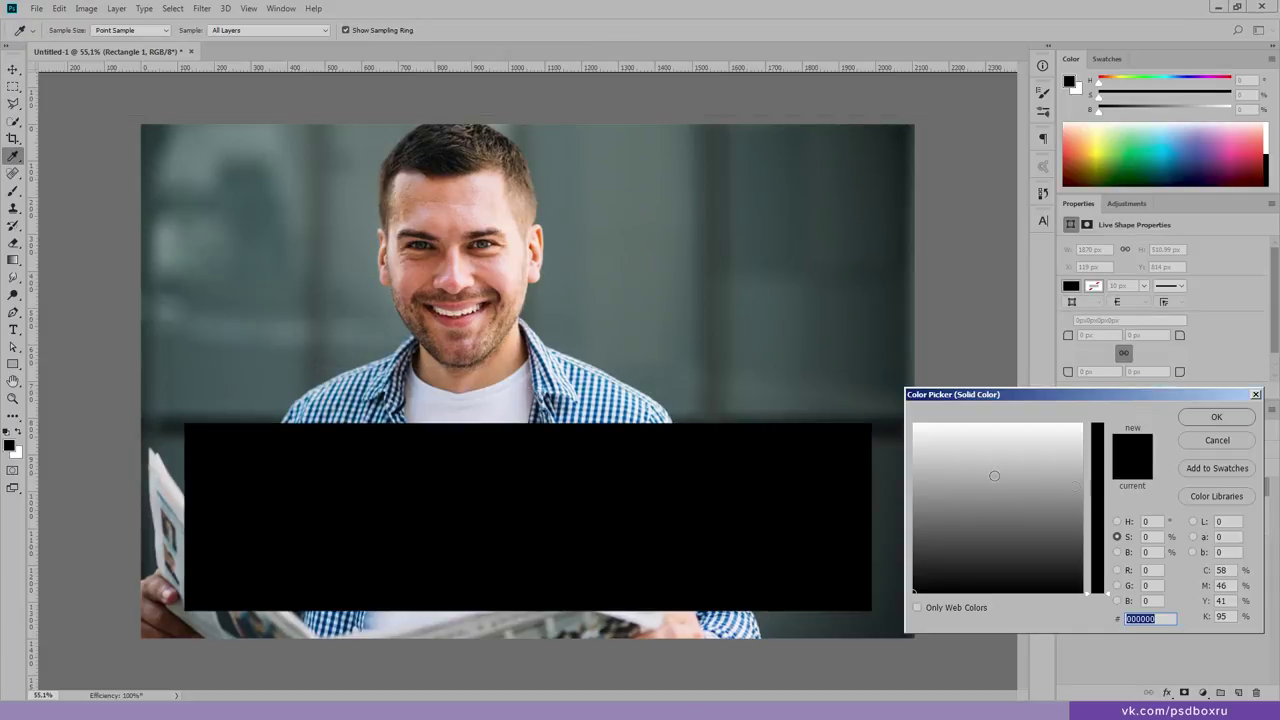
pyautogui.click(531, 256)
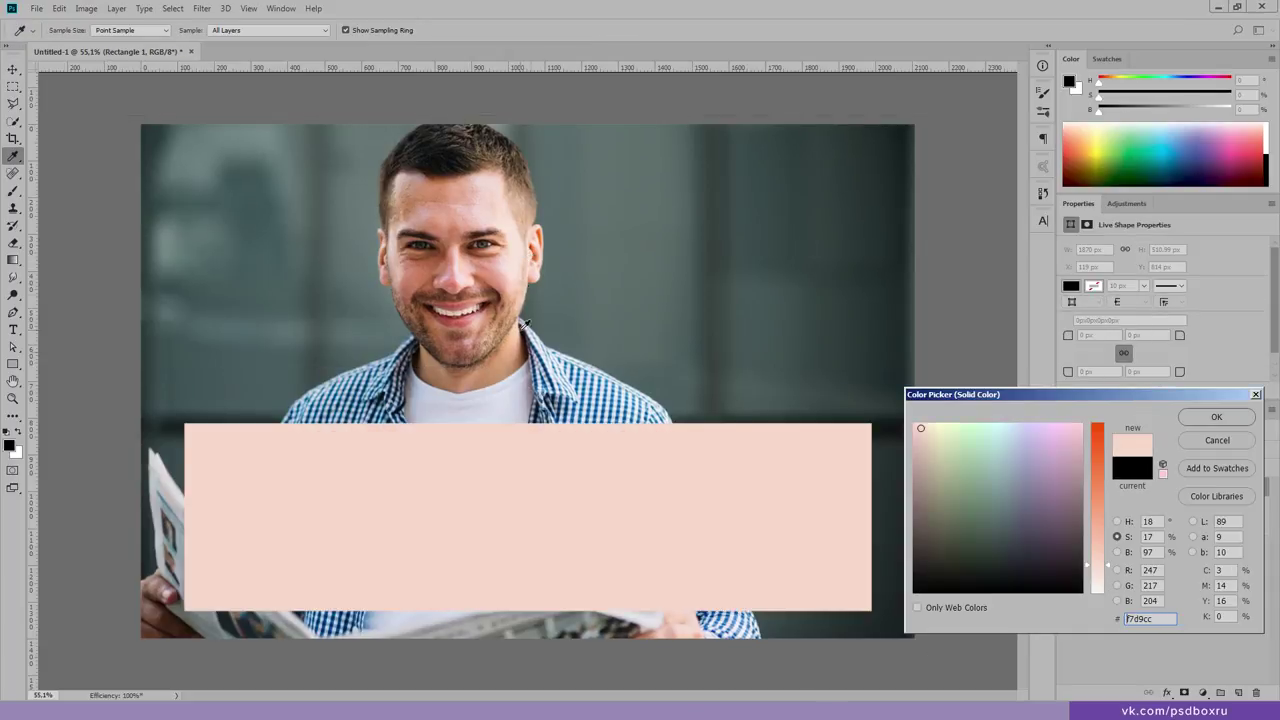
pyautogui.click(585, 401)
pyautogui.click(1195, 420)
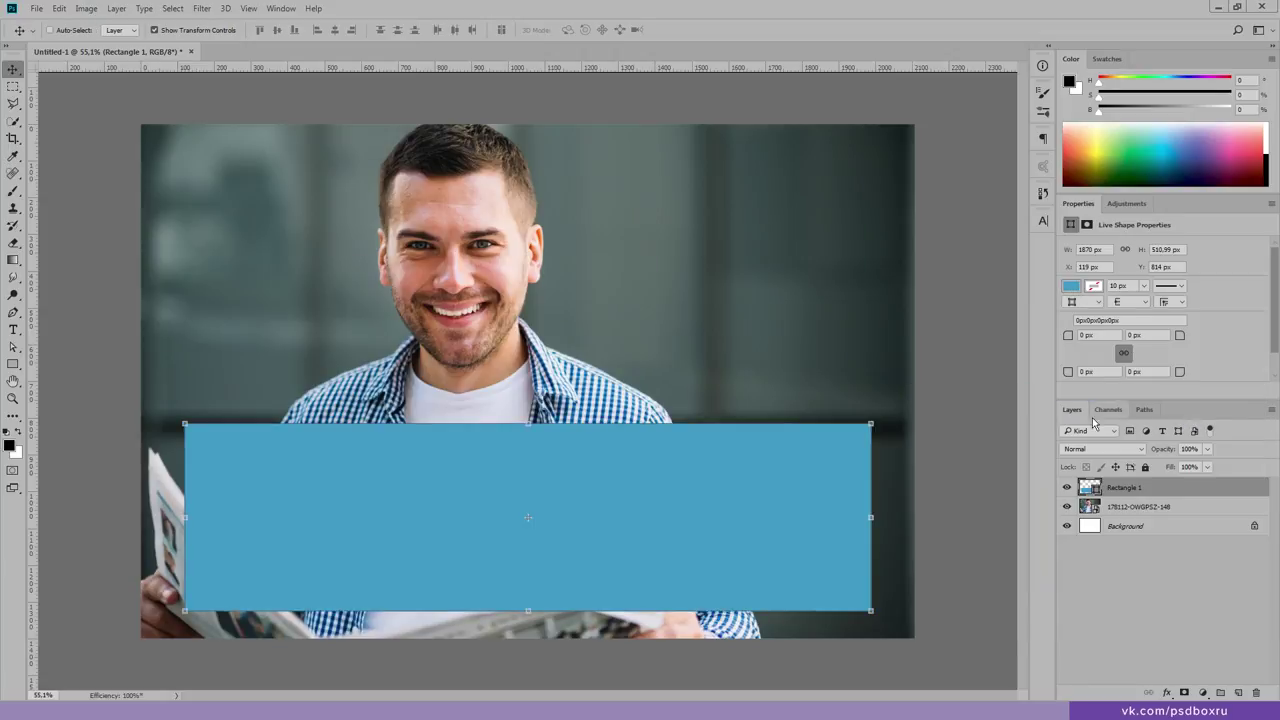
pyautogui.moveTo(521, 425); pyautogui.dragTo(521, 489)
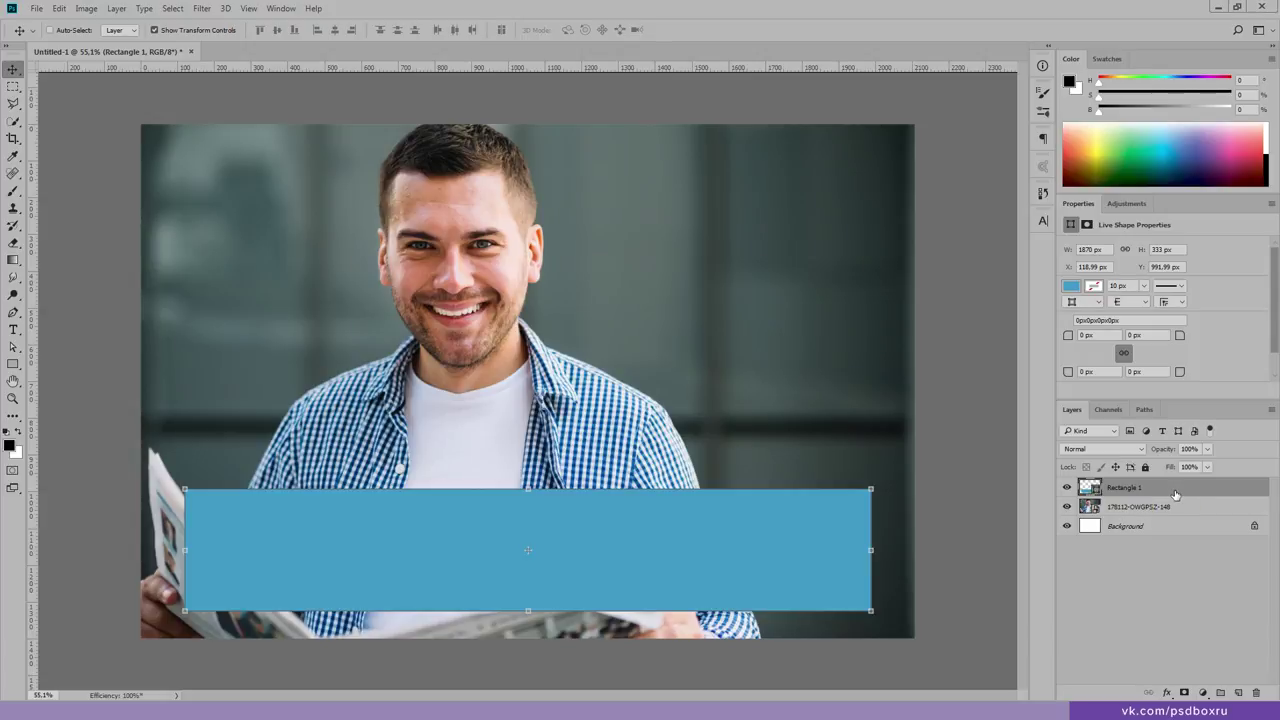
pyautogui.doubleClick(1128, 488)
pyautogui.write('B')
pyautogui.press('Return')
# Step: Recolour the ПЛАШКА1 bar brown (#915d46) by sampling tones from the photo
pyautogui.doubleClick(1095, 490)
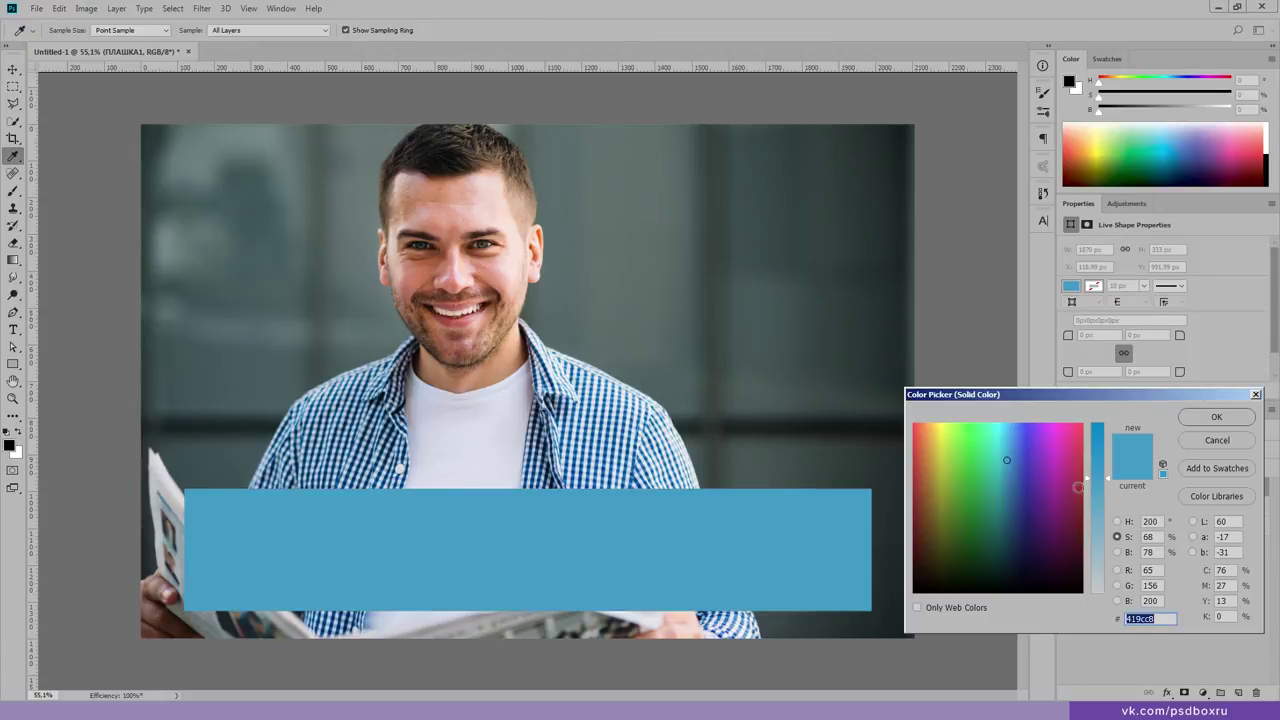
pyautogui.click(942, 437)
pyautogui.moveTo(942, 437)
pyautogui.mouseDown()
pyautogui.moveTo(1067, 496)
pyautogui.moveTo(970, 519)
pyautogui.moveTo(960, 465)
pyautogui.mouseUp()
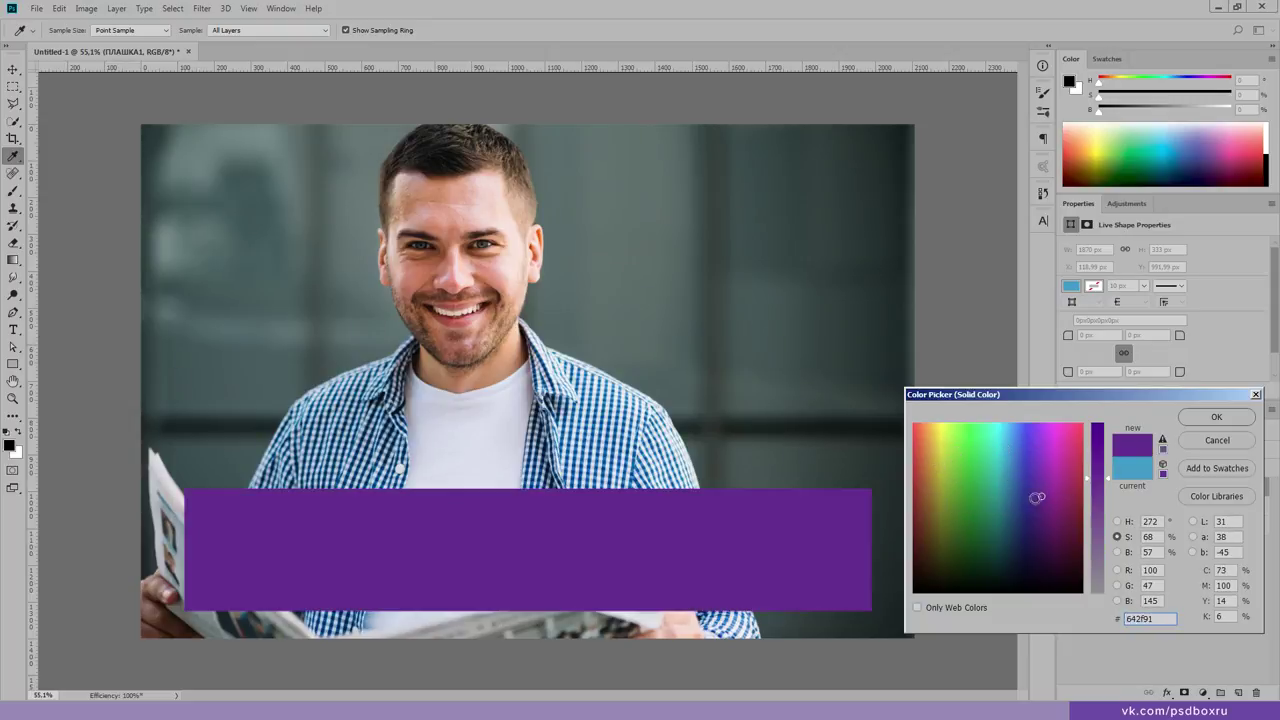
pyautogui.moveTo(280, 271); pyautogui.dragTo(245, 348)
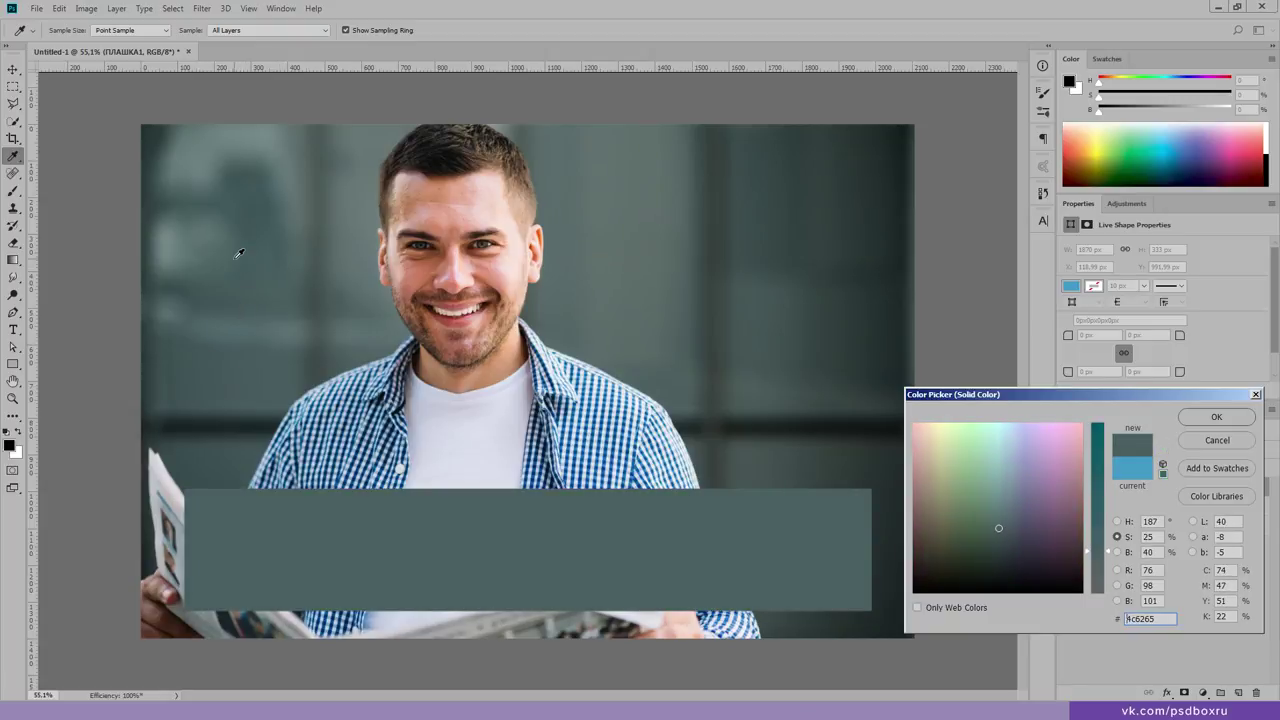
pyautogui.click(445, 333)
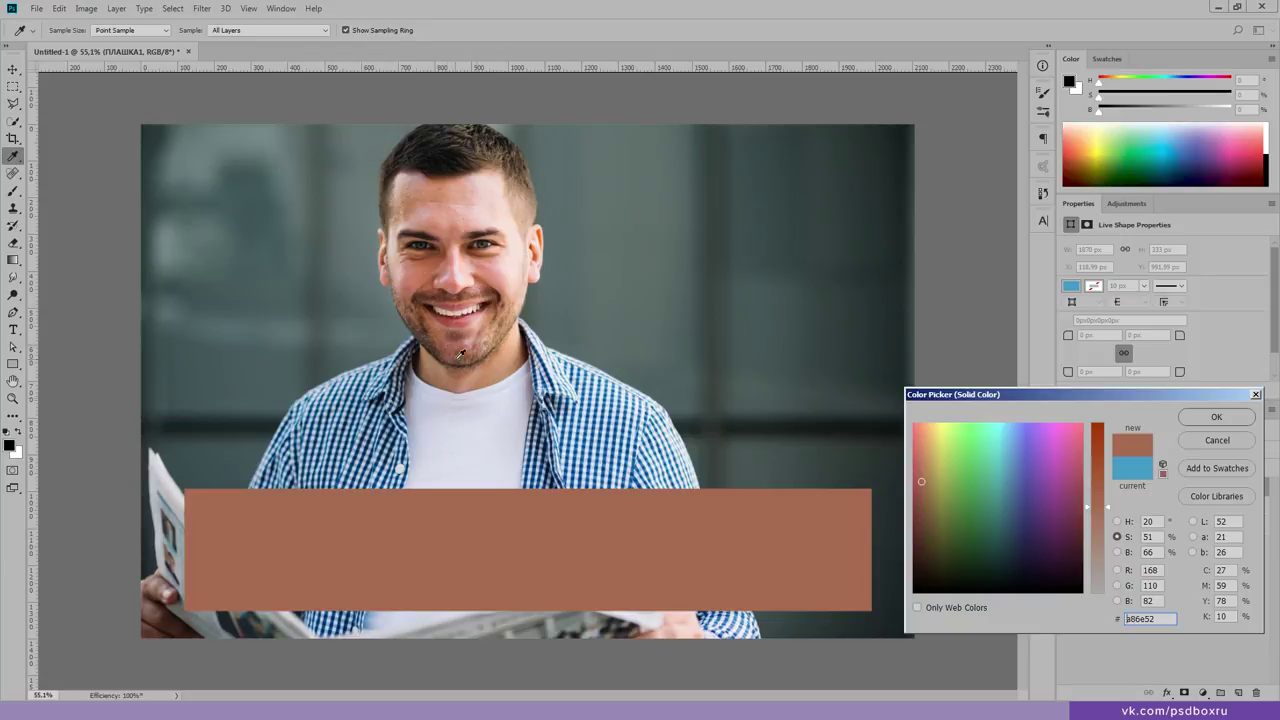
pyautogui.click(446, 326)
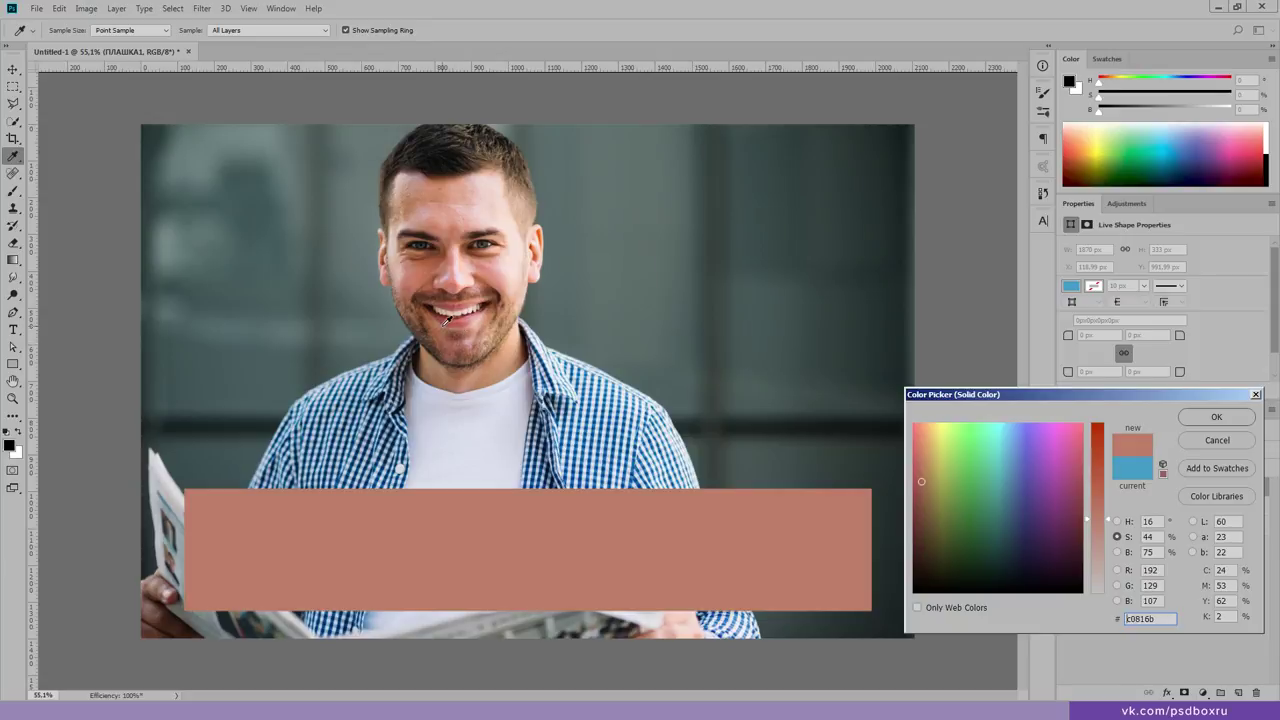
pyautogui.click(452, 335)
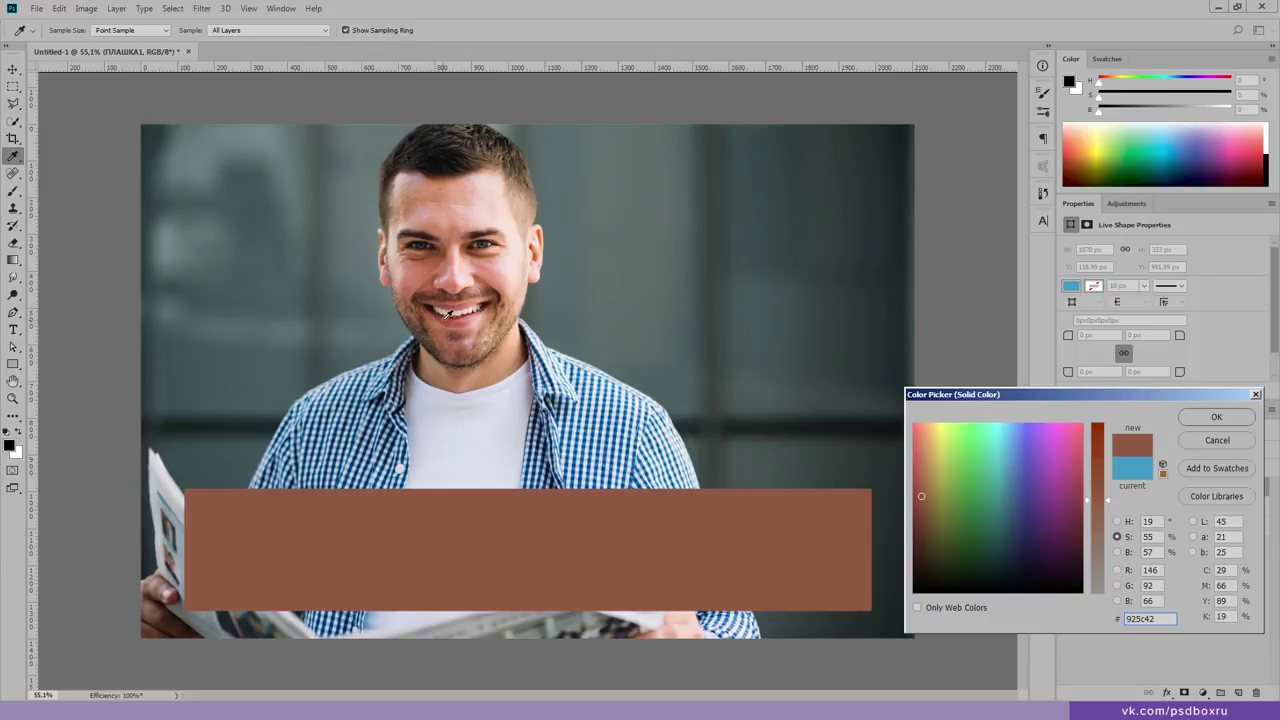
pyautogui.click(447, 318)
pyautogui.click(1214, 418)
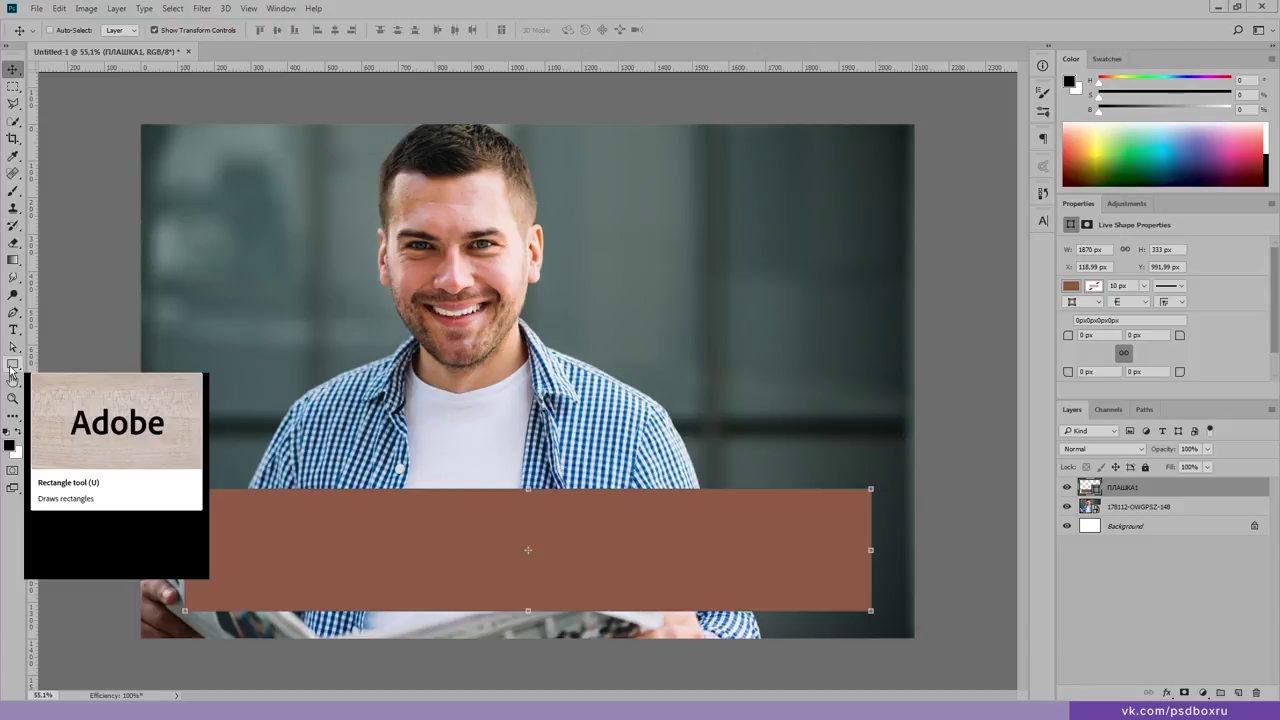
pyautogui.click(12, 366)
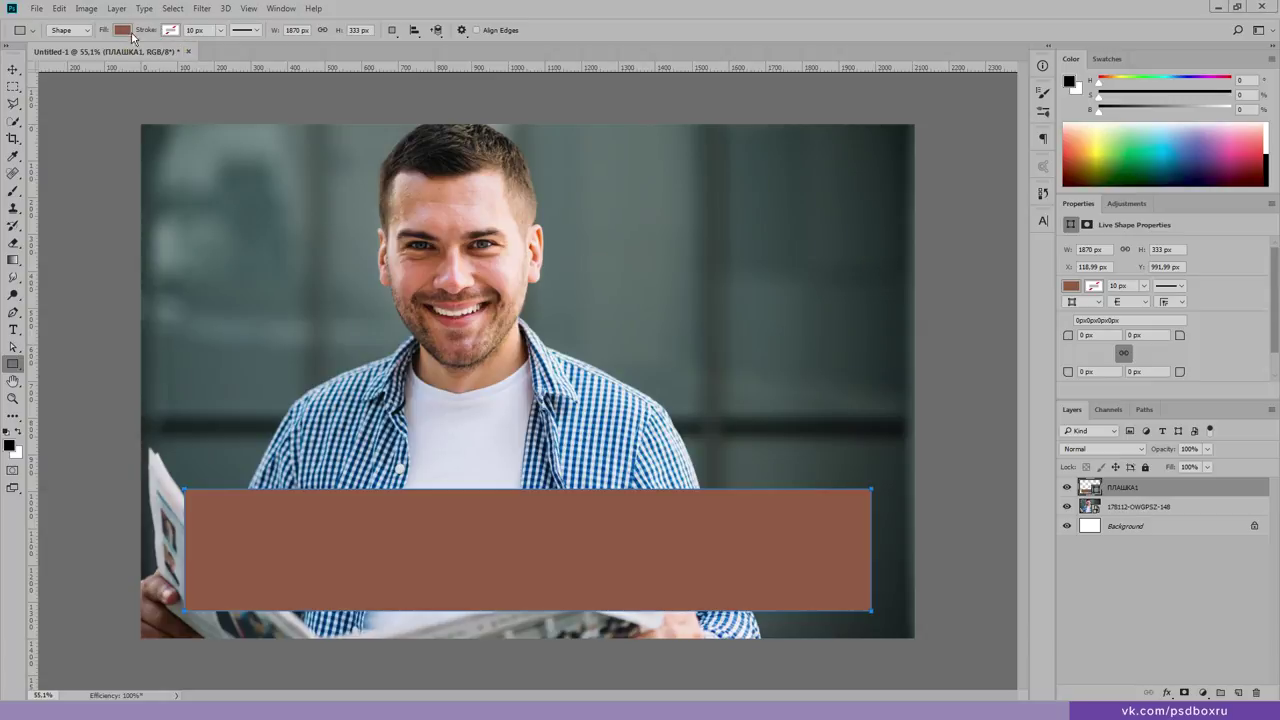
# Step: Try several swatch fills on the bar, then switch it to a white-to-black gradient fill
pyautogui.click(121, 32)
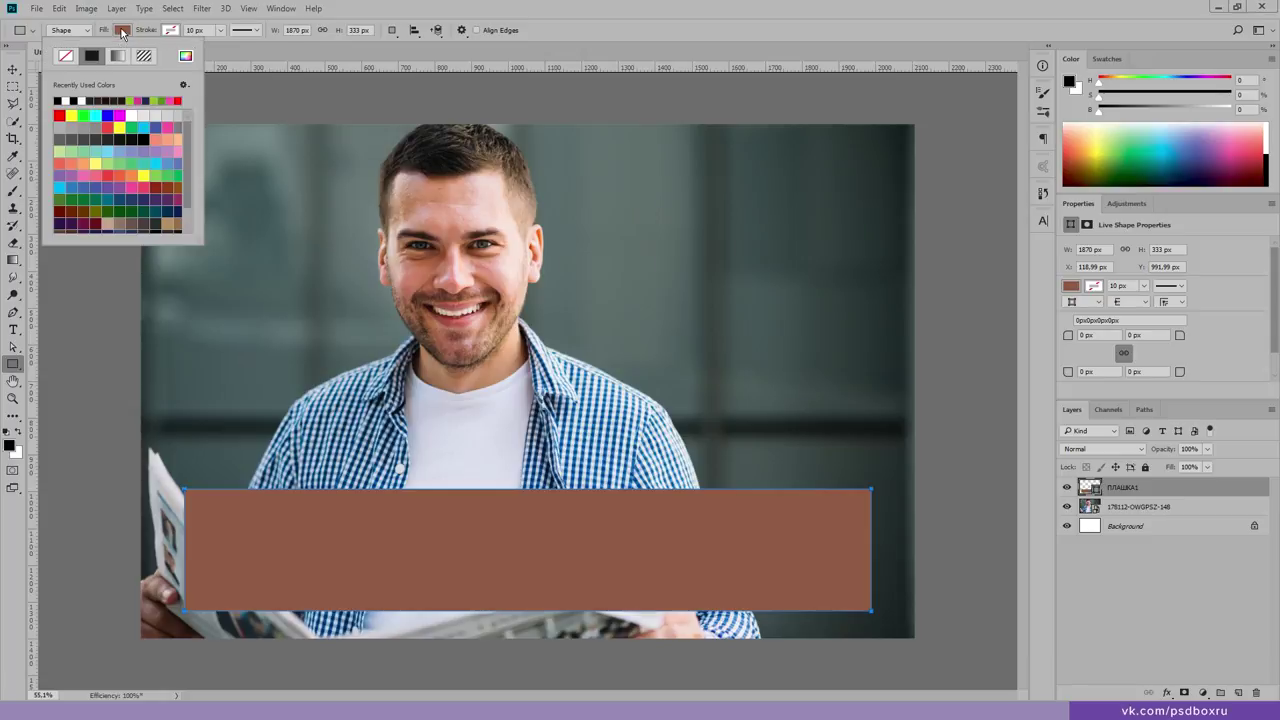
pyautogui.click(105, 112)
pyautogui.click(116, 188)
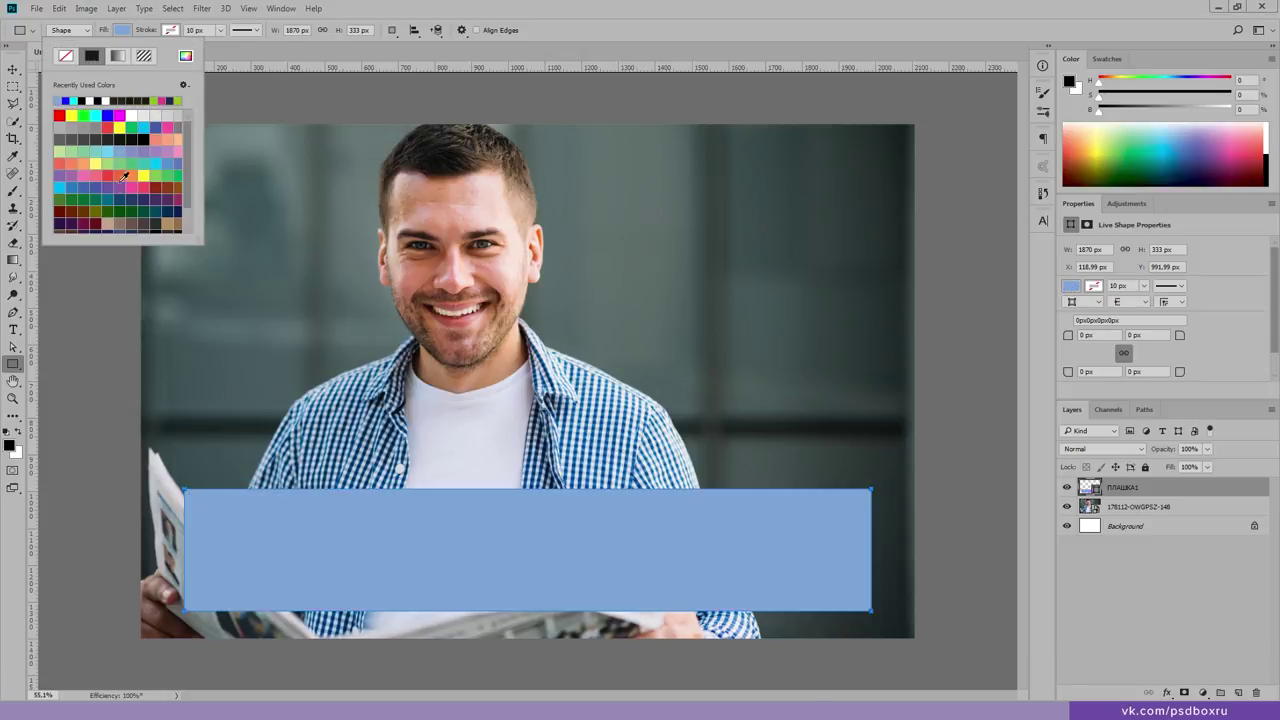
pyautogui.click(119, 152)
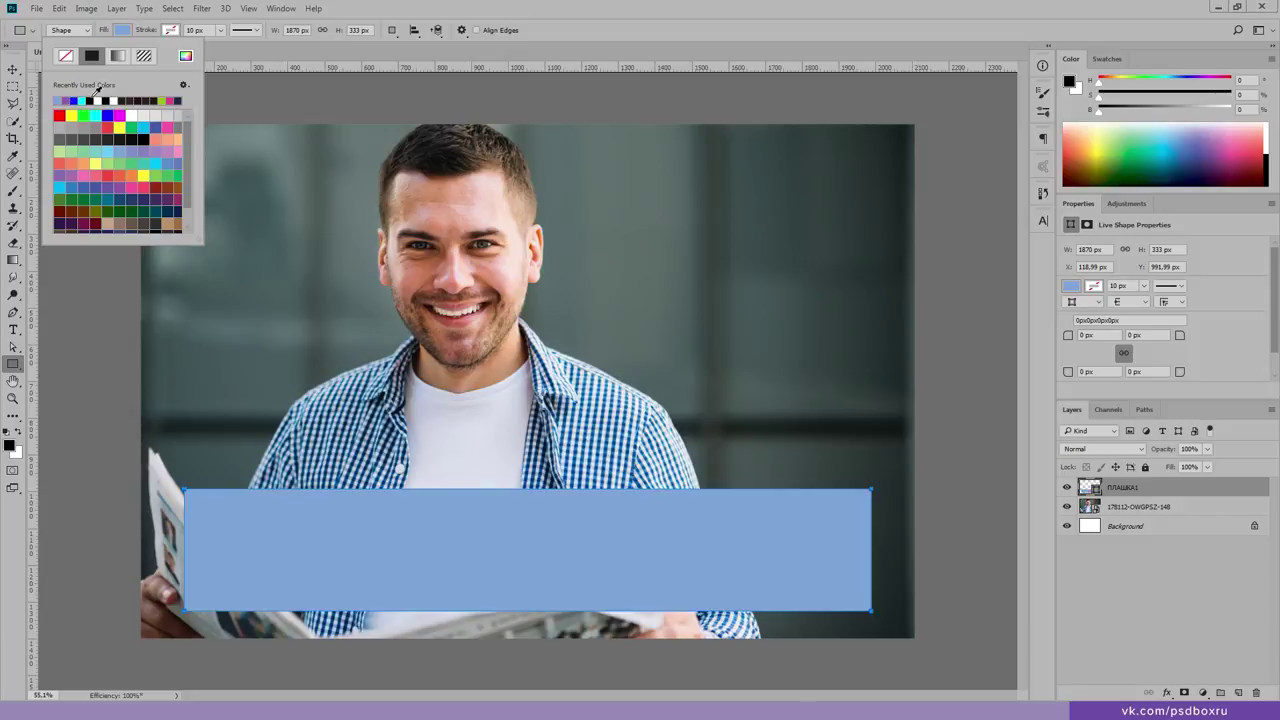
pyautogui.click(162, 100)
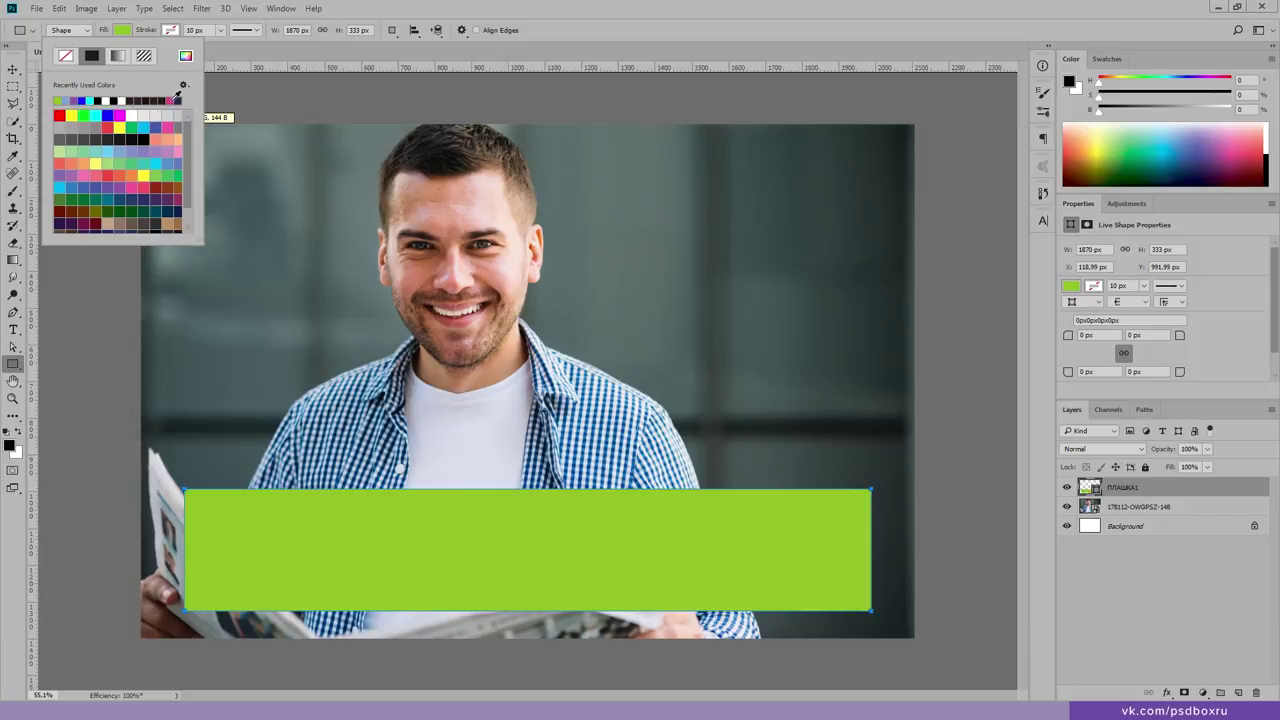
pyautogui.click(174, 100)
pyautogui.click(73, 100)
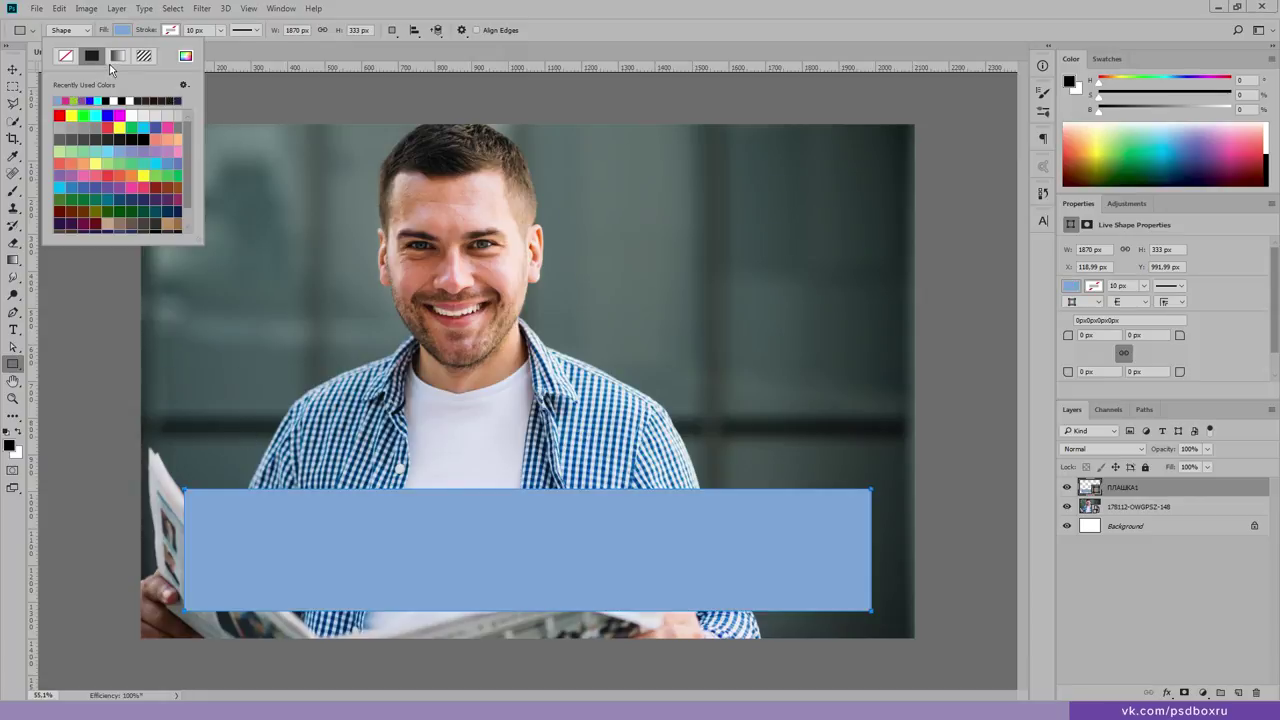
pyautogui.click(121, 58)
# Step: Open the bar's Gradient Editor and start from the Violet, Orange preset
pyautogui.click(121, 32)
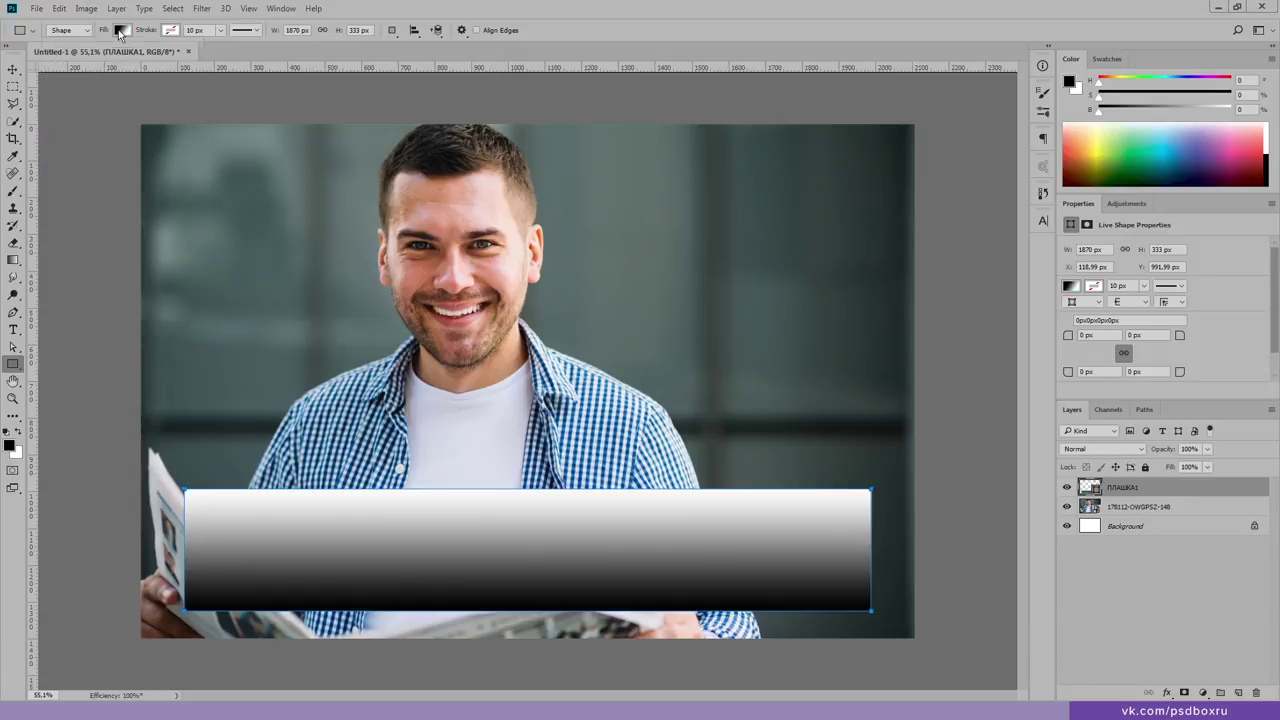
pyautogui.doubleClick(1094, 489)
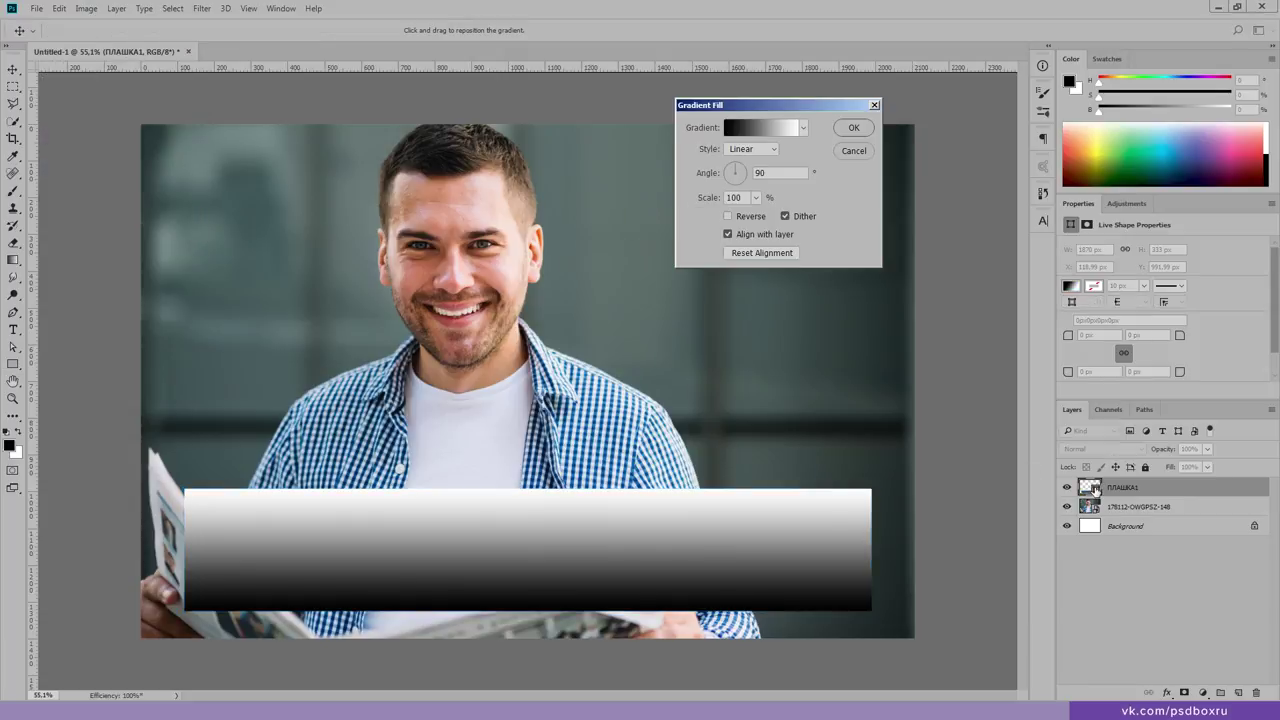
pyautogui.moveTo(755, 110); pyautogui.dragTo(711, 131)
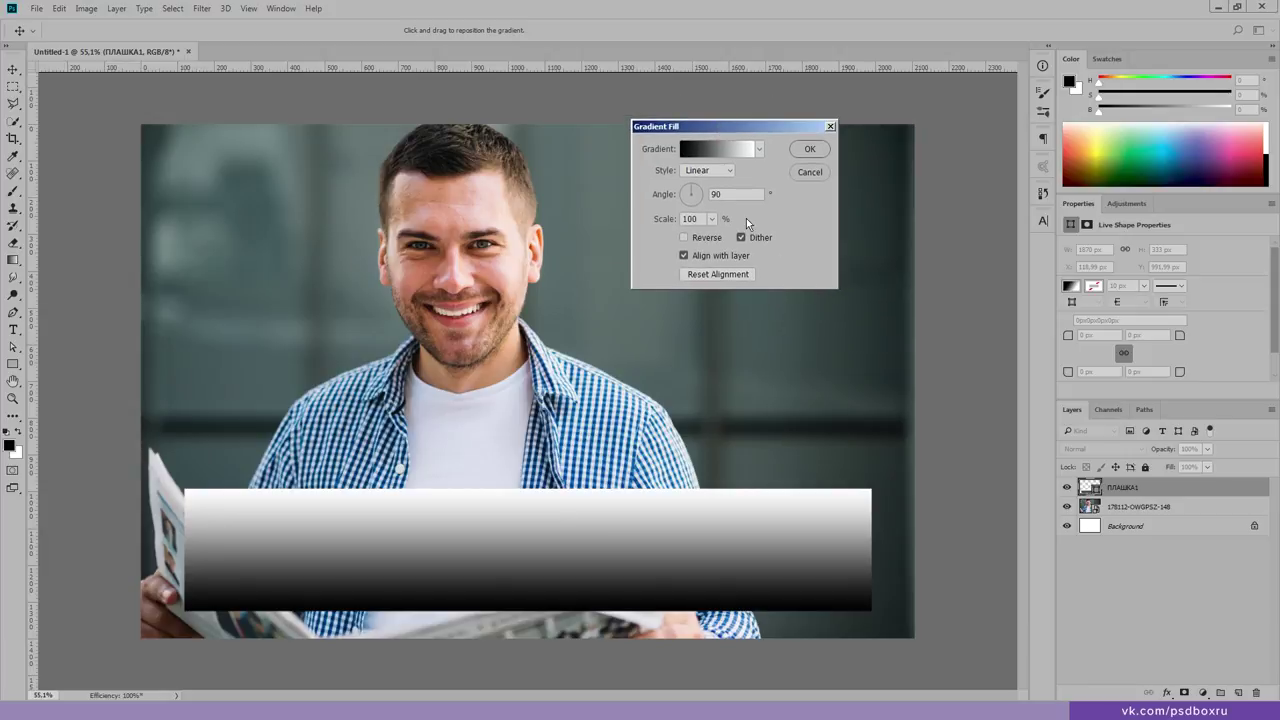
pyautogui.click(722, 152)
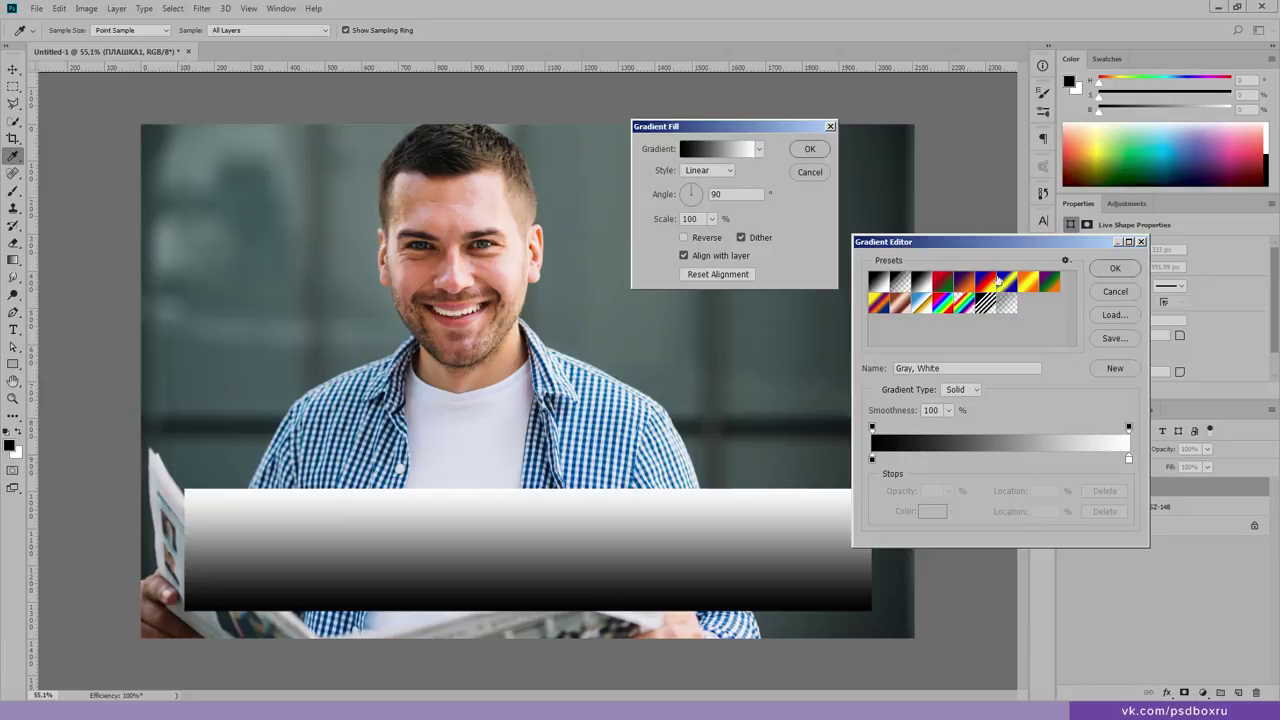
pyautogui.click(966, 285)
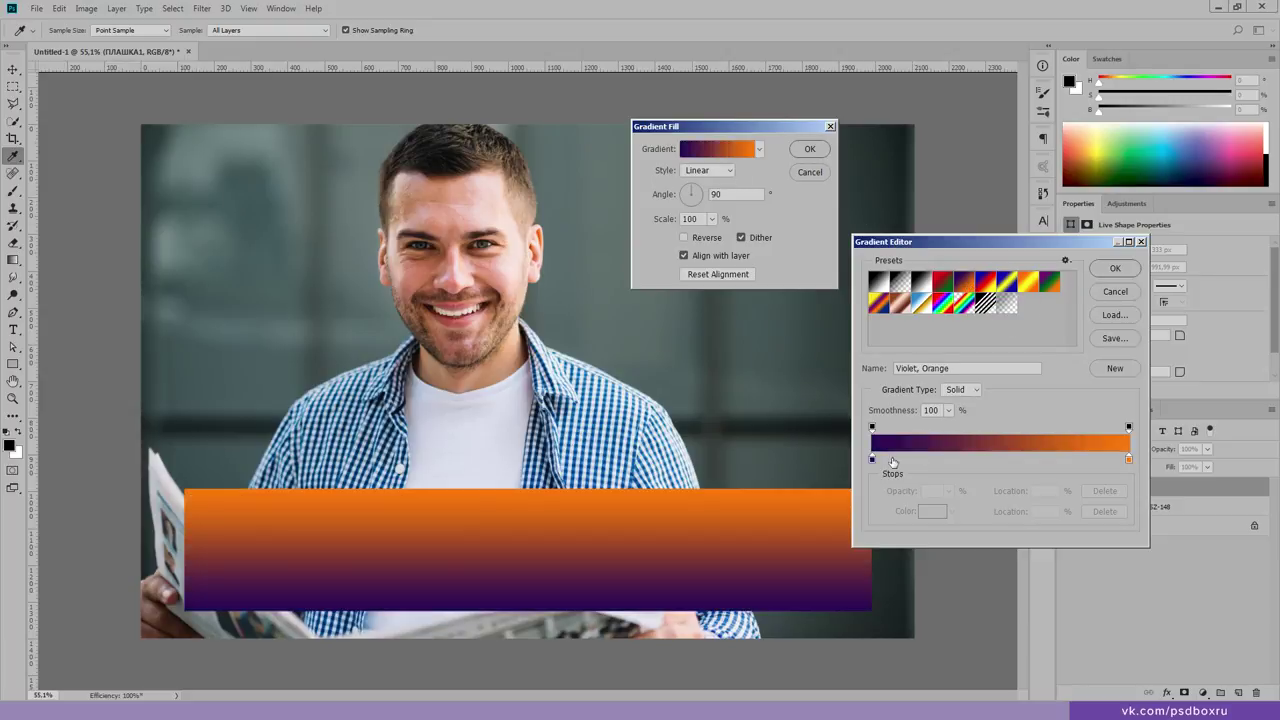
# Step: Set the gradient stops to teal and 0092dd, then rotate the gradient across the bar
pyautogui.click(872, 459)
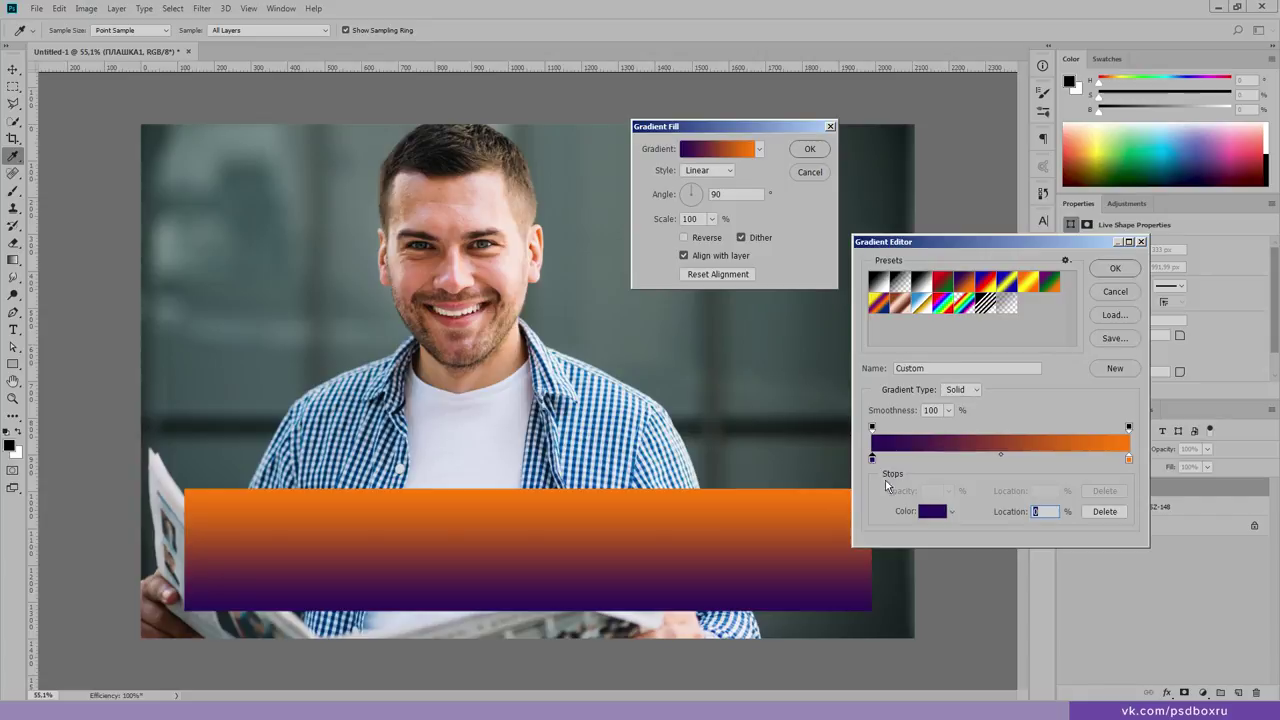
pyautogui.click(930, 511)
pyautogui.moveTo(995, 512); pyautogui.dragTo(1007, 509)
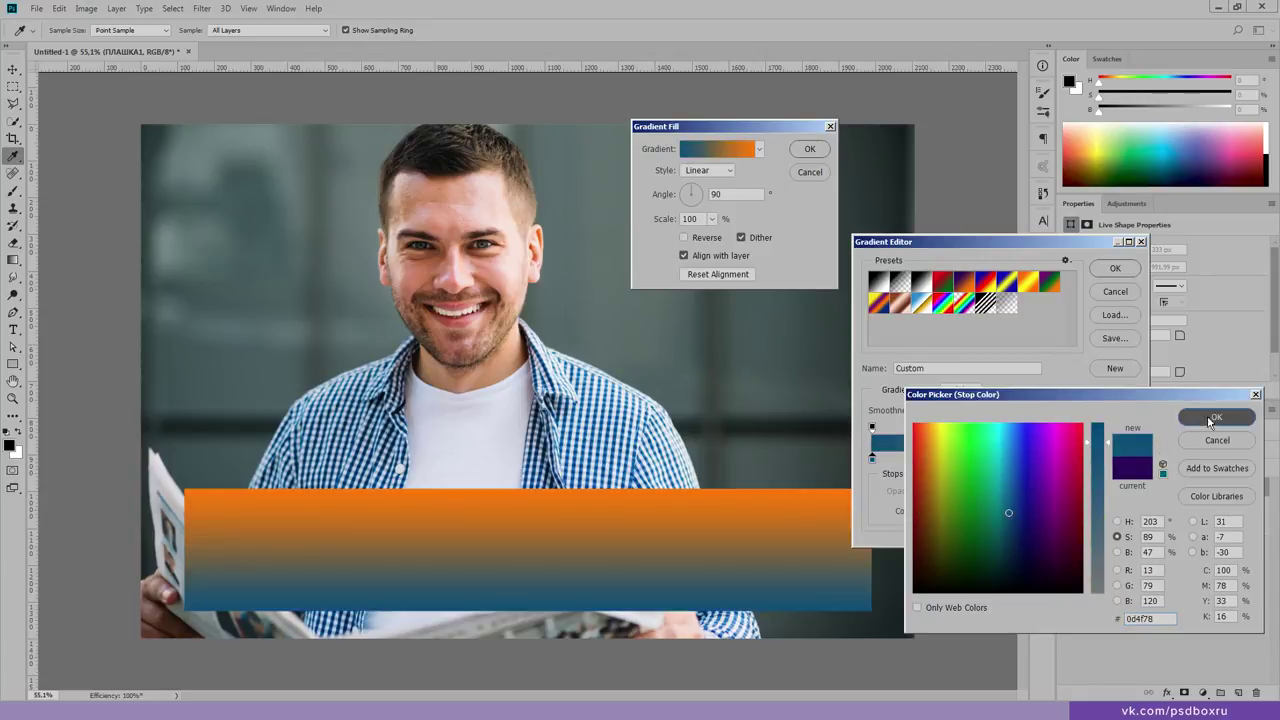
pyautogui.click(1216, 417)
pyautogui.click(1131, 460)
pyautogui.click(930, 511)
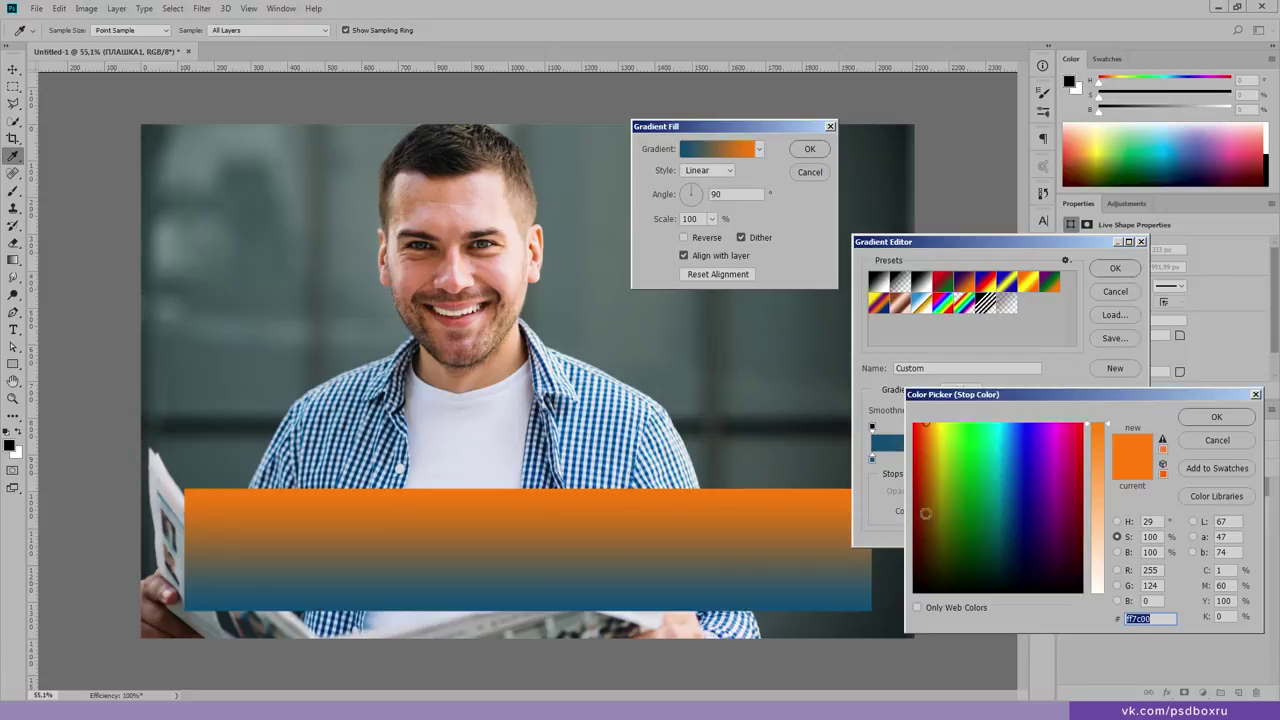
pyautogui.write('0092dd')
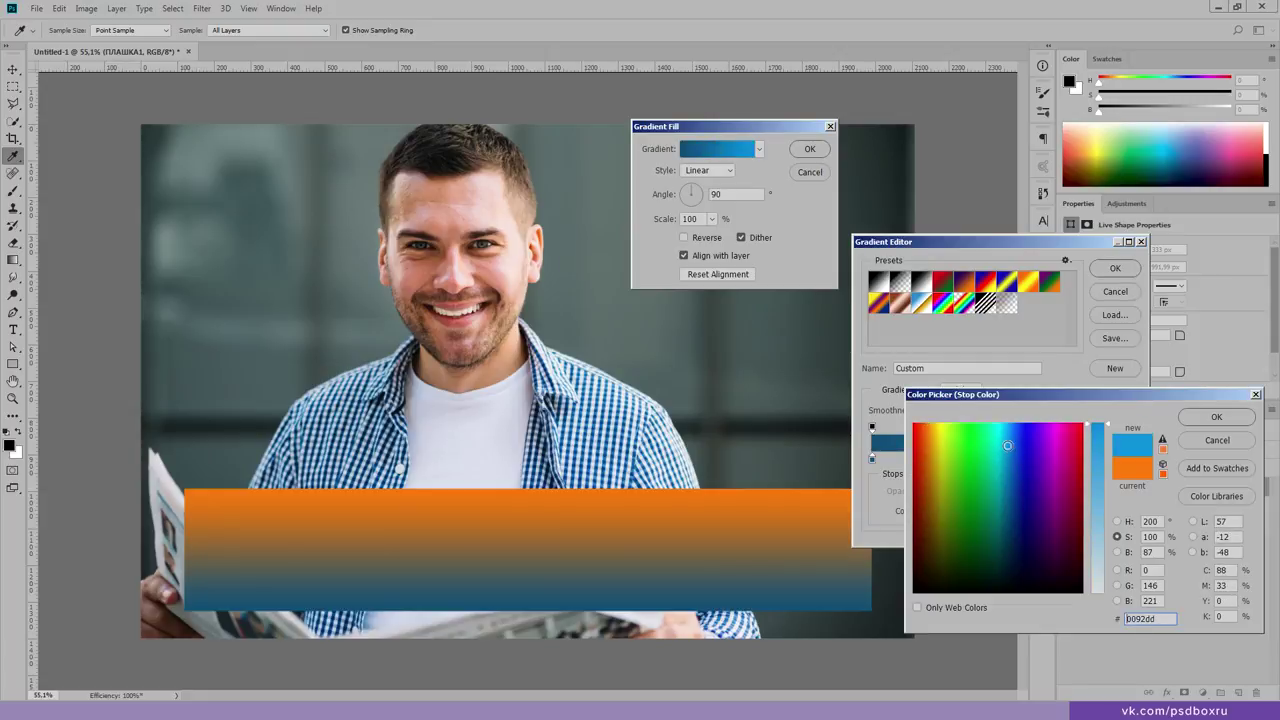
pyautogui.click(1215, 417)
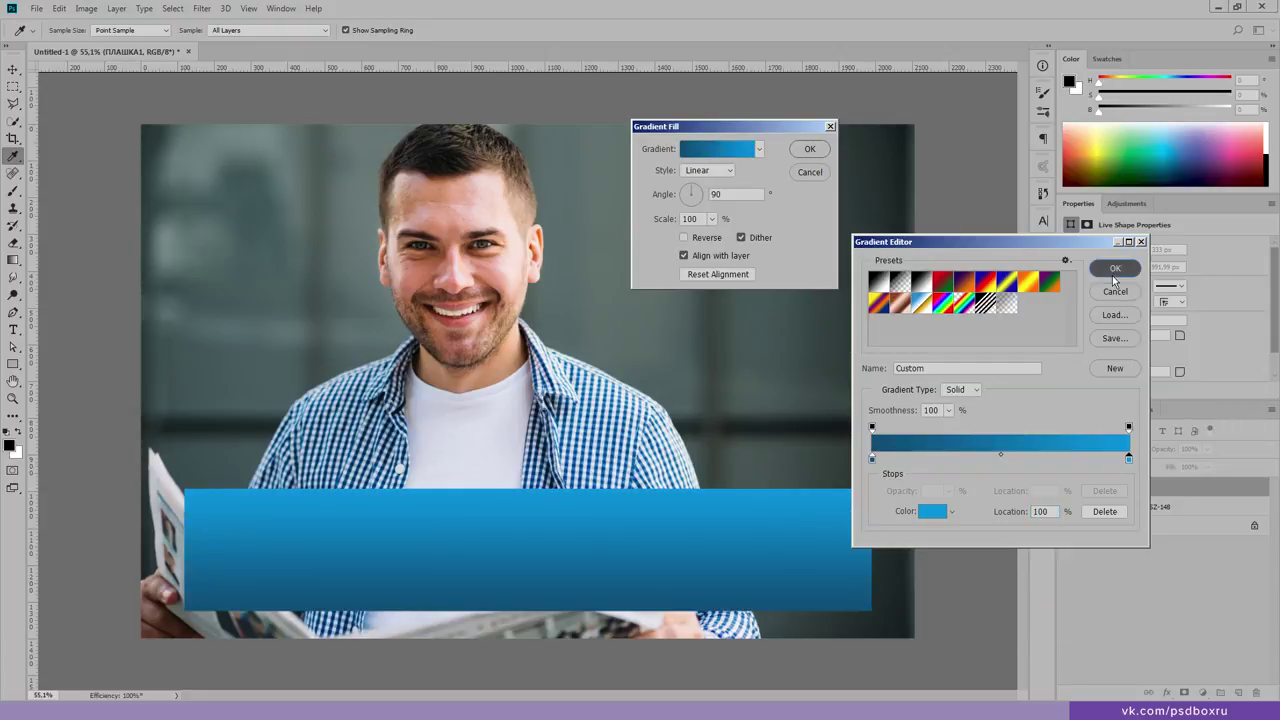
pyautogui.click(1114, 270)
pyautogui.moveTo(699, 196); pyautogui.dragTo(682, 229)
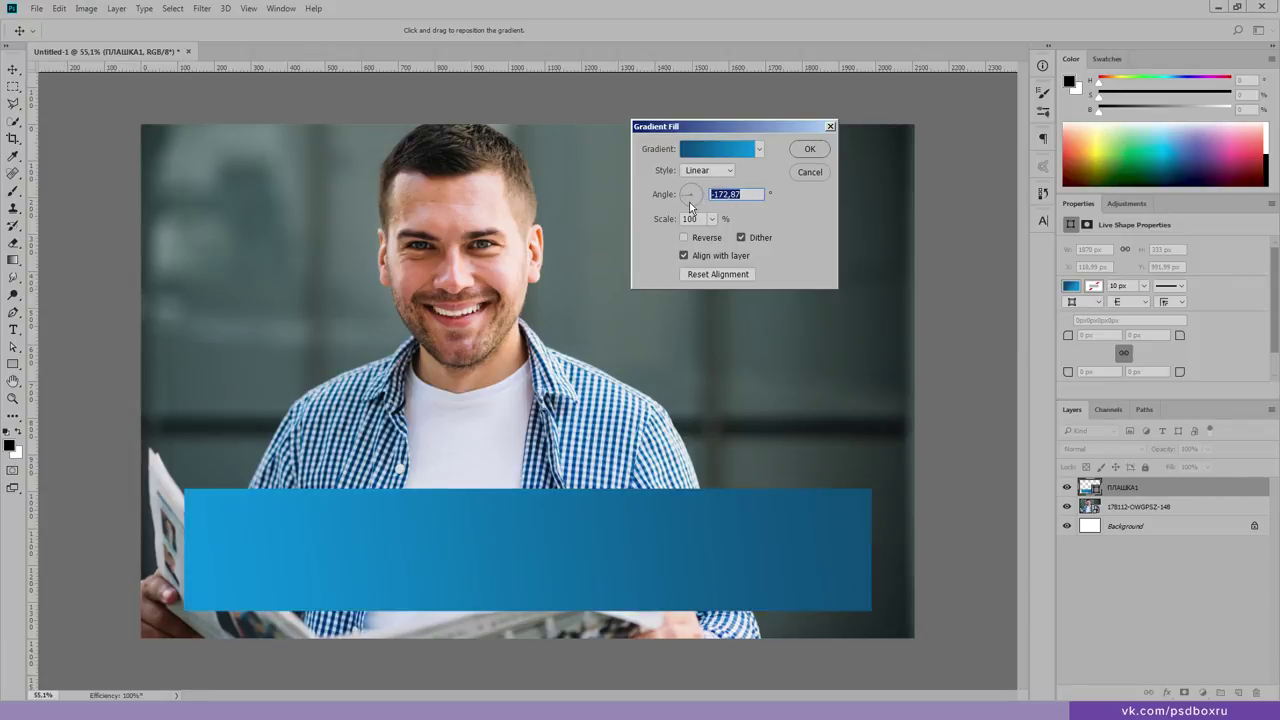
# Step: Try gradient angles 90, 180, 0 and -90 and Reverse, settling on light left, dark right
pyautogui.doubleClick(749, 194)
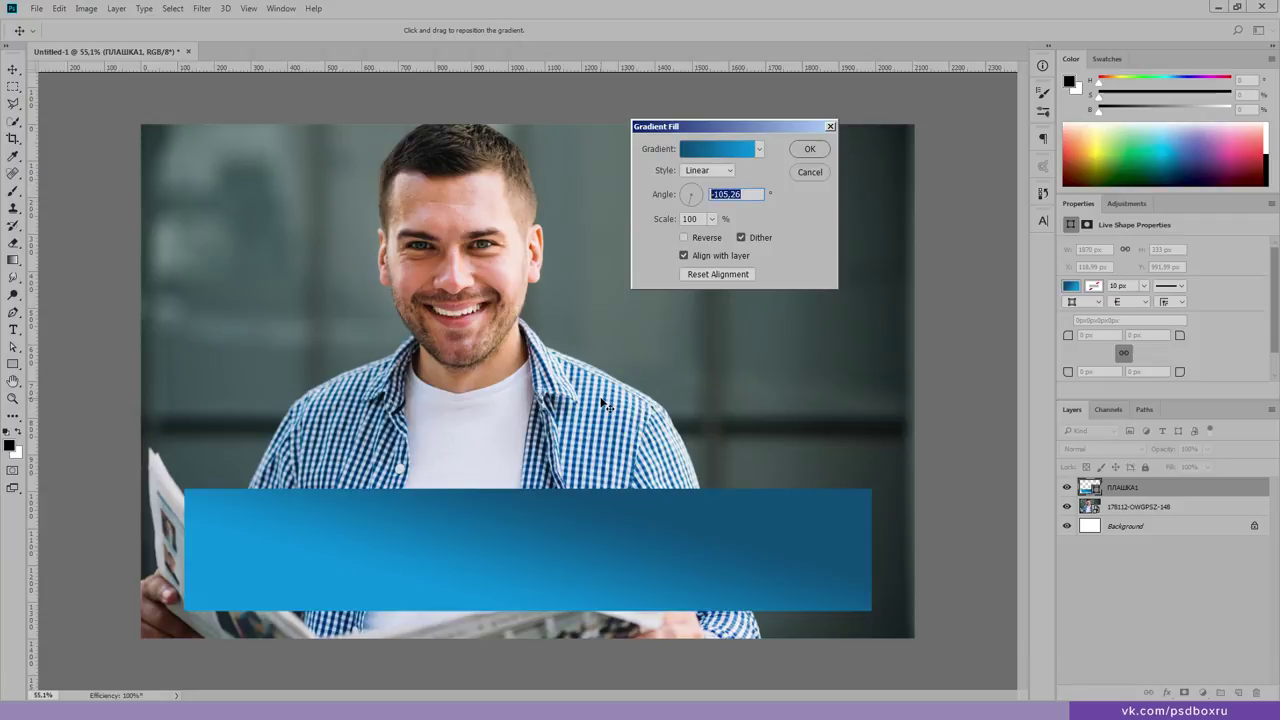
pyautogui.write('90')
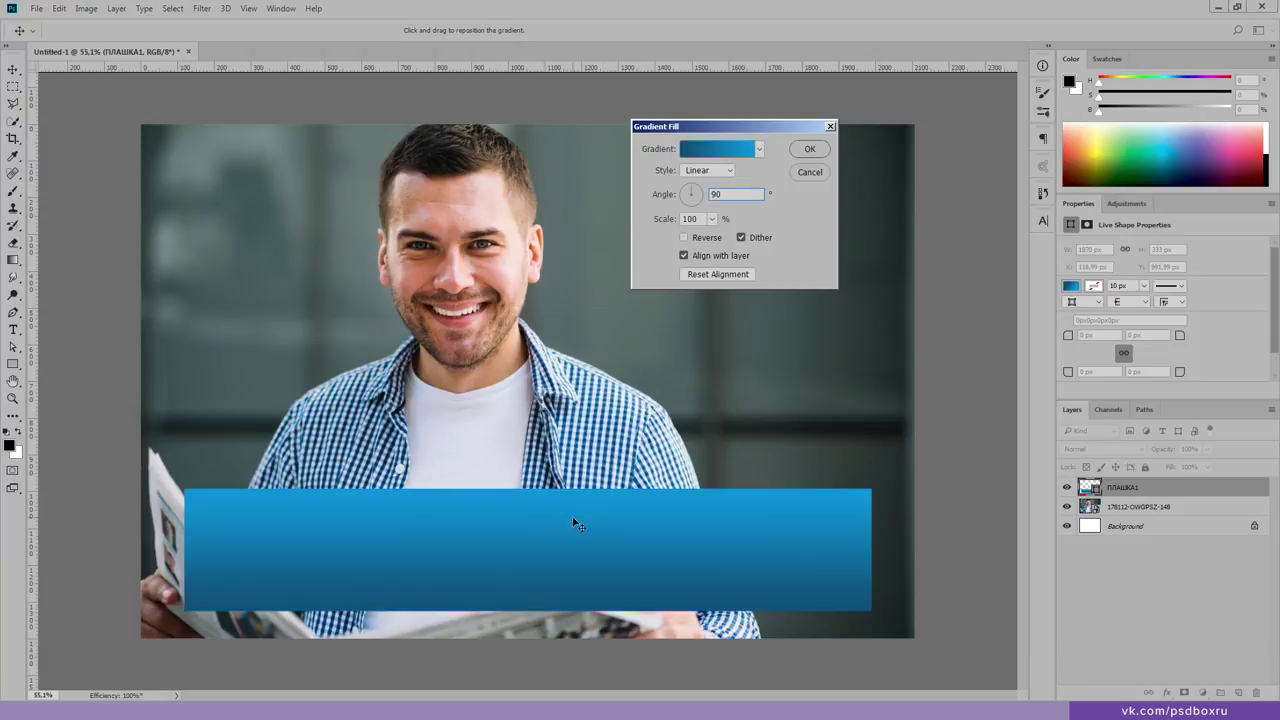
pyautogui.click(683, 237)
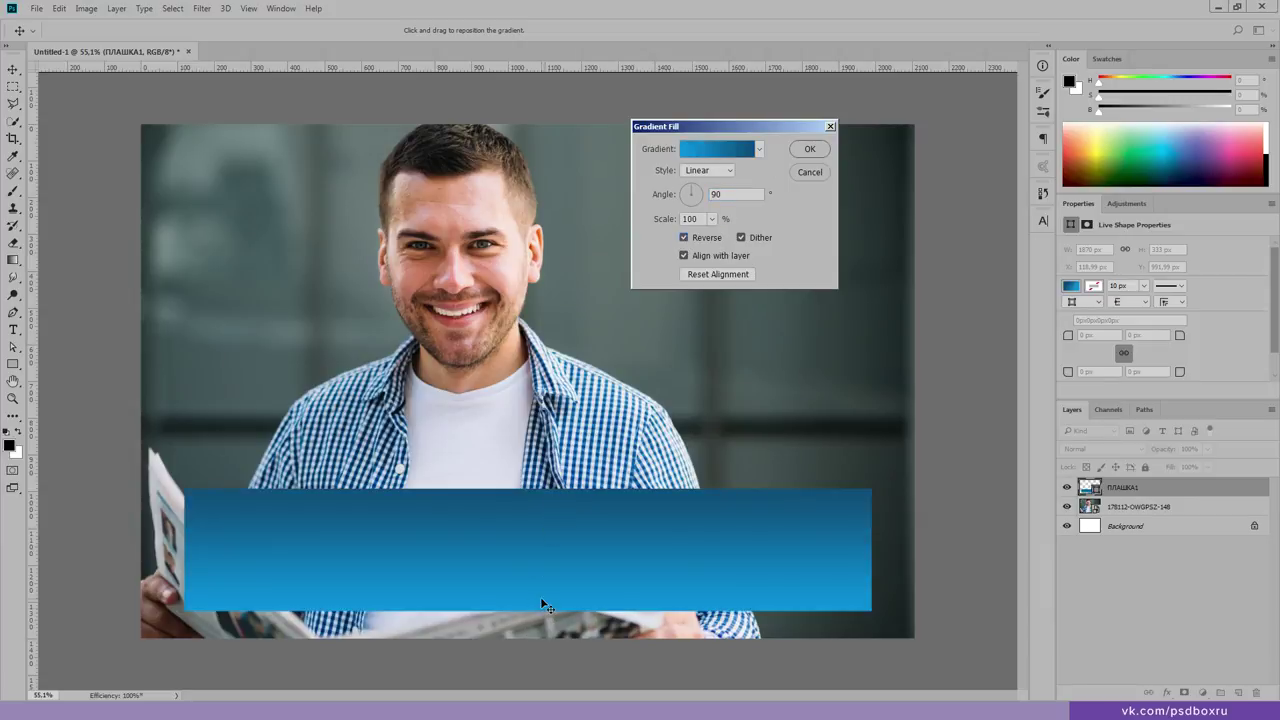
pyautogui.click(684, 237)
pyautogui.doubleClick(718, 194)
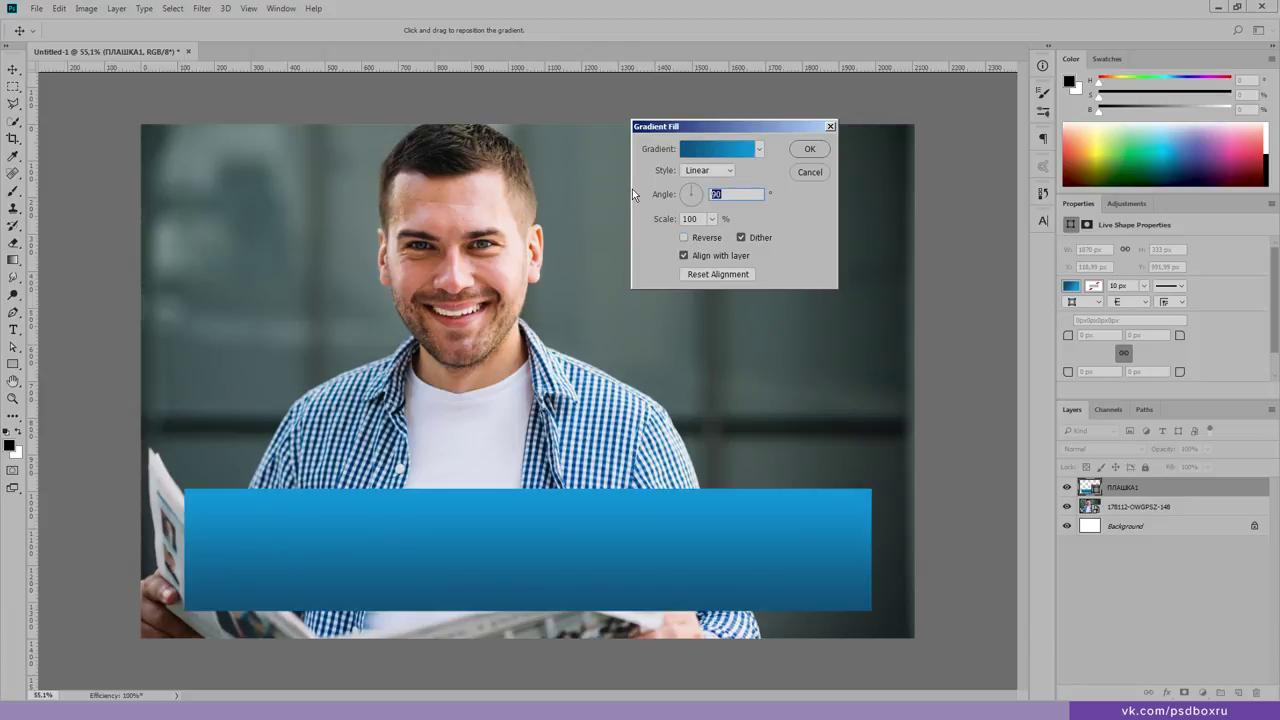
pyautogui.write('180')
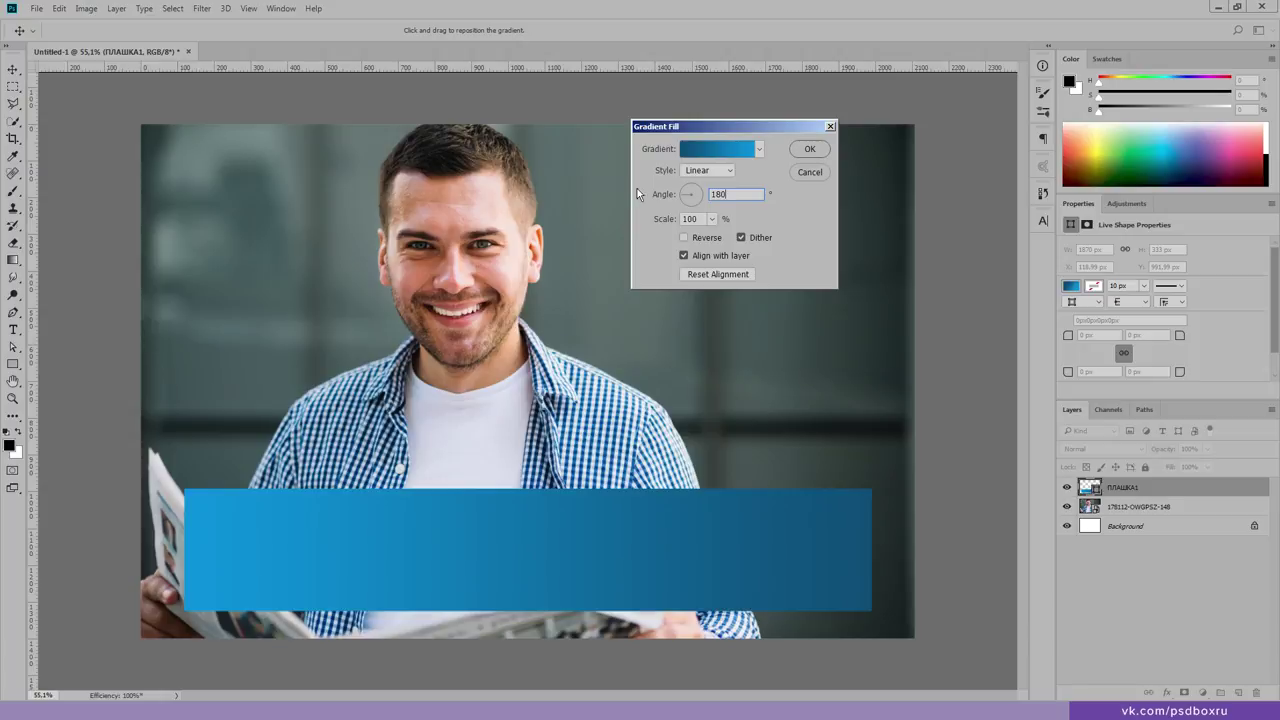
pyautogui.click(651, 196)
pyautogui.write('0')
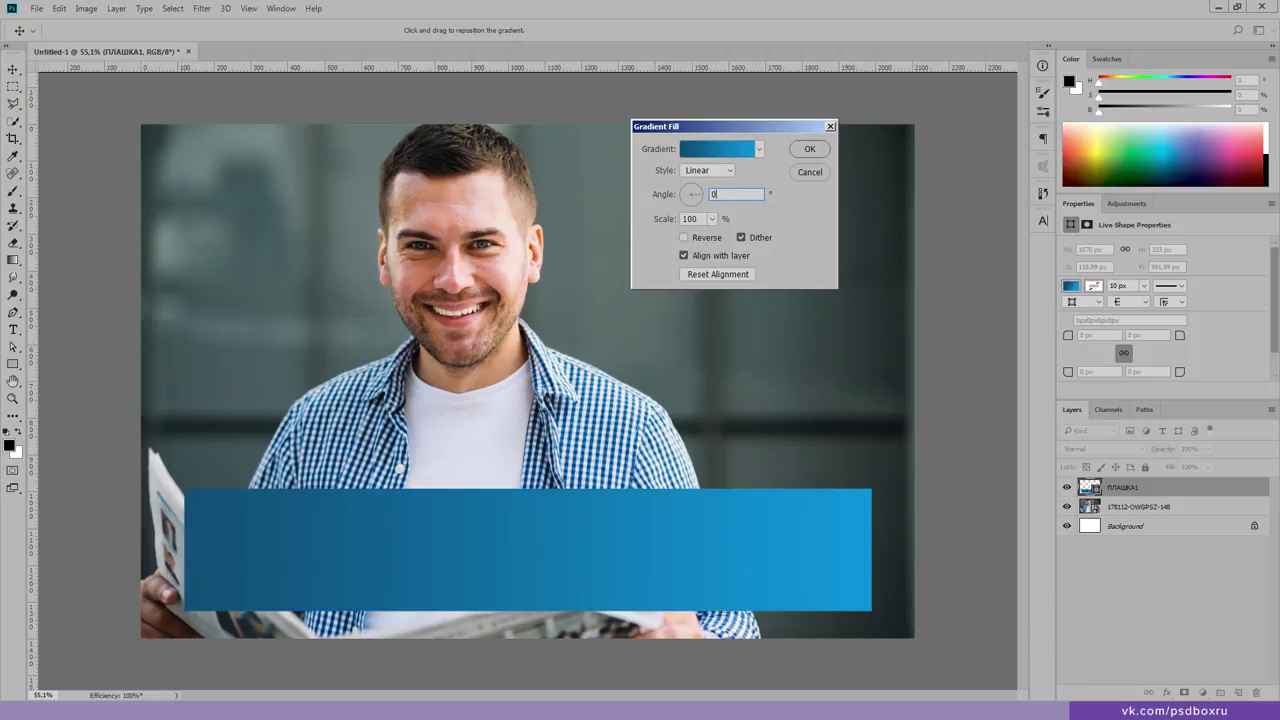
pyautogui.click(675, 200)
pyautogui.write('-90')
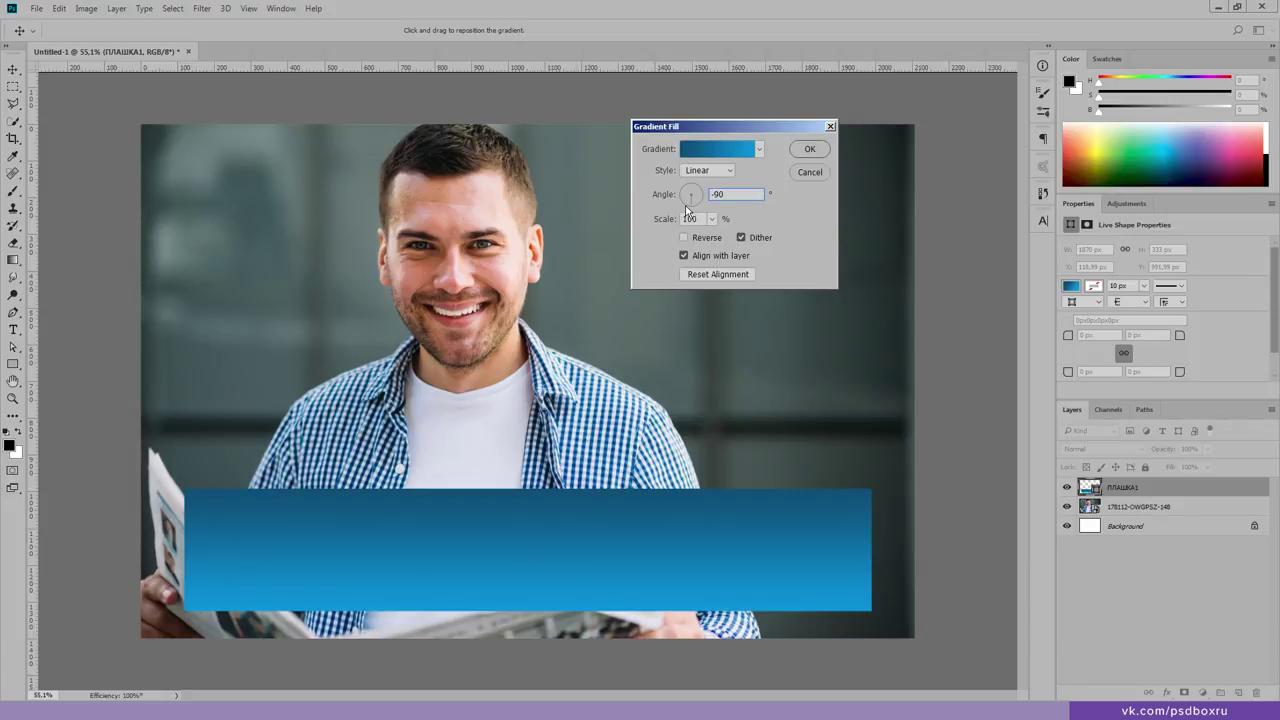
pyautogui.click(683, 205)
pyautogui.moveTo(682, 207); pyautogui.dragTo(678, 190)
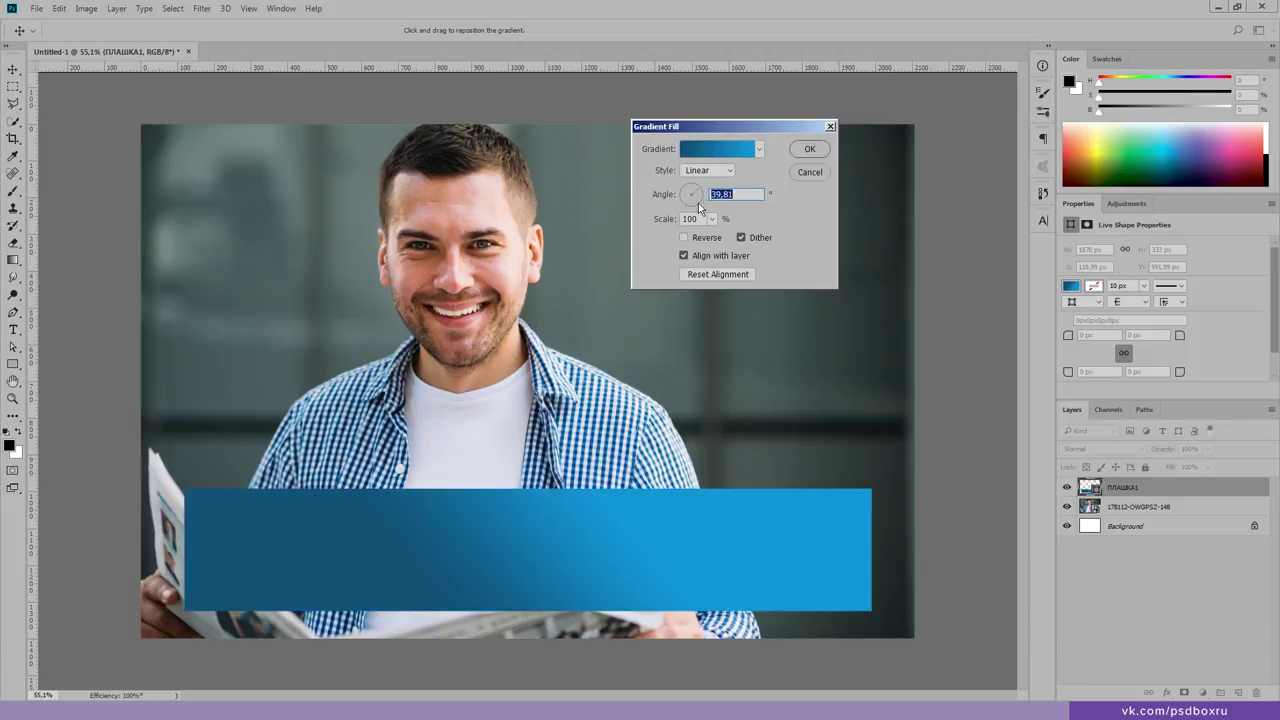
# Step: Try gradient scale 100 and 150, uncheck Align with layer, and reset scale to 100
pyautogui.click(712, 219)
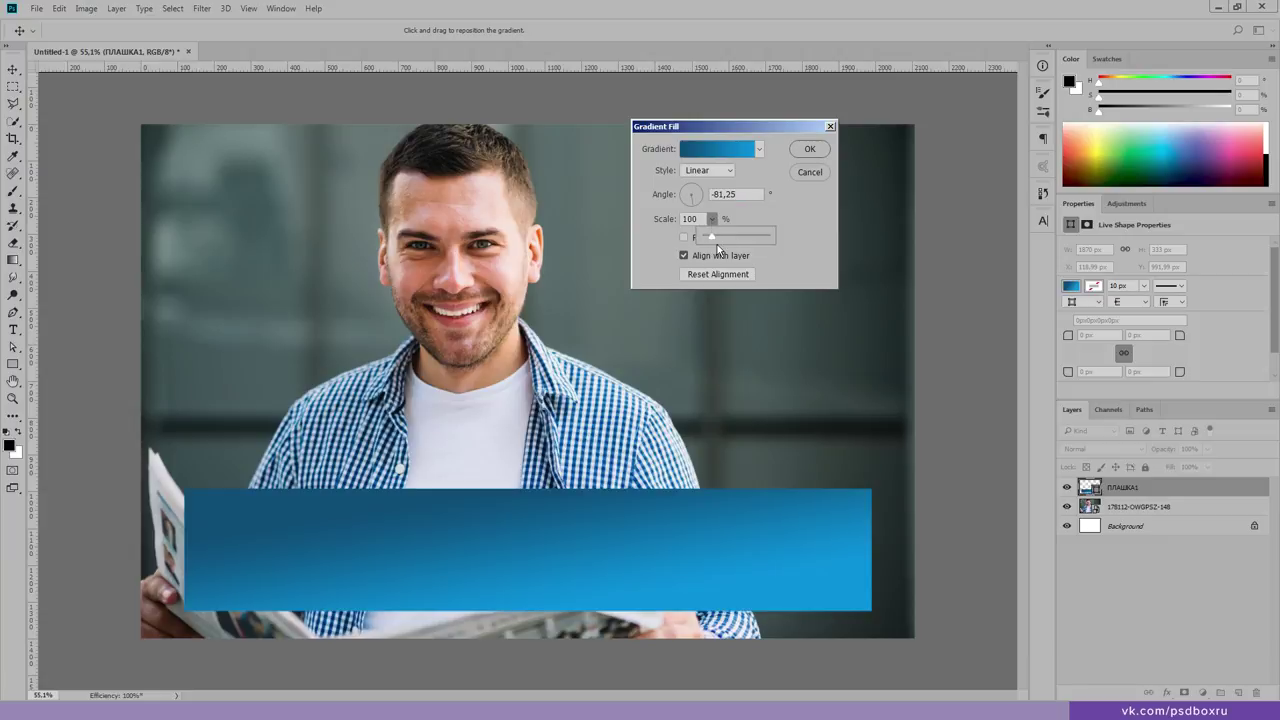
pyautogui.moveTo(717, 244); pyautogui.dragTo(708, 228)
pyautogui.write('100')
pyautogui.doubleClick(699, 220)
pyautogui.write('150')
pyautogui.click(684, 256)
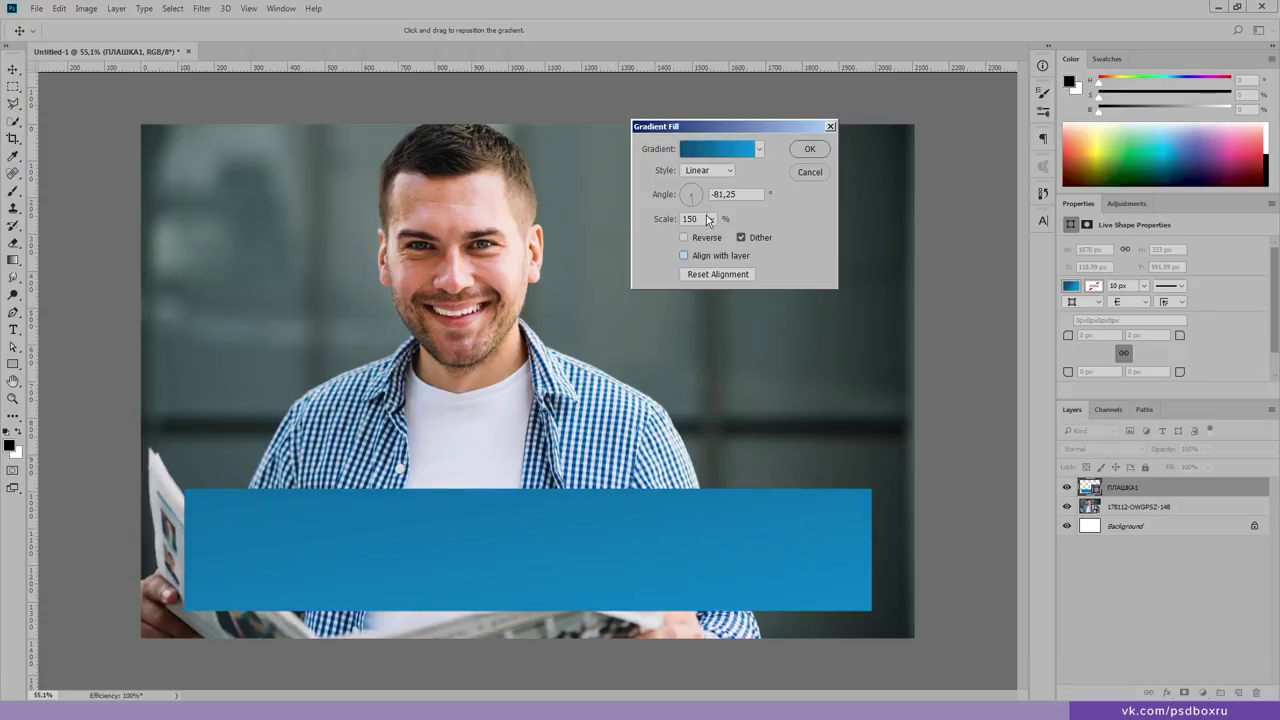
pyautogui.doubleClick(690, 219)
pyautogui.write('100')
# Step: Set the gradient angle to 150 and drag on the canvas to reposition its bright area
pyautogui.doubleClick(750, 198)
pyautogui.write('0')
pyautogui.moveTo(751, 574)
pyautogui.mouseDown()
pyautogui.moveTo(394, 563)
pyautogui.moveTo(646, 556)
pyautogui.mouseUp()
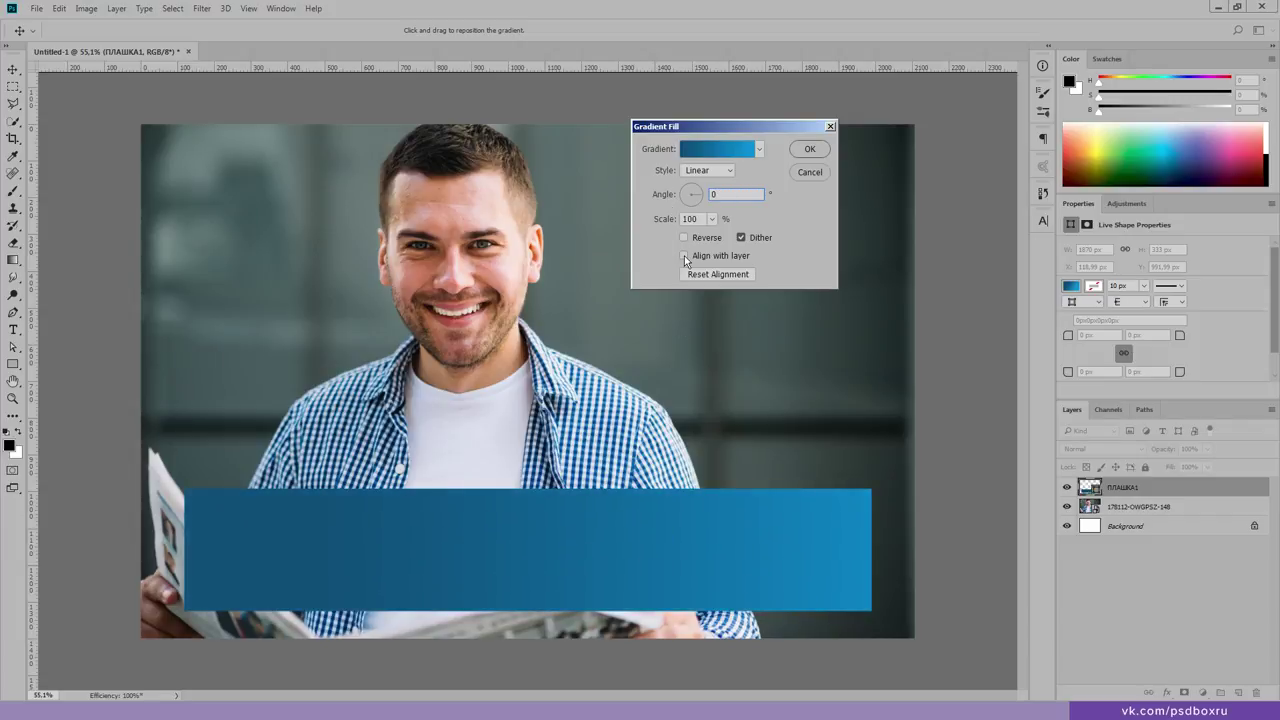
pyautogui.moveTo(760, 580)
pyautogui.mouseDown()
pyautogui.moveTo(423, 586)
pyautogui.moveTo(486, 566)
pyautogui.moveTo(780, 554)
pyautogui.moveTo(438, 570)
pyautogui.moveTo(597, 551)
pyautogui.moveTo(414, 551)
pyautogui.moveTo(498, 541)
pyautogui.moveTo(467, 541)
pyautogui.mouseUp()
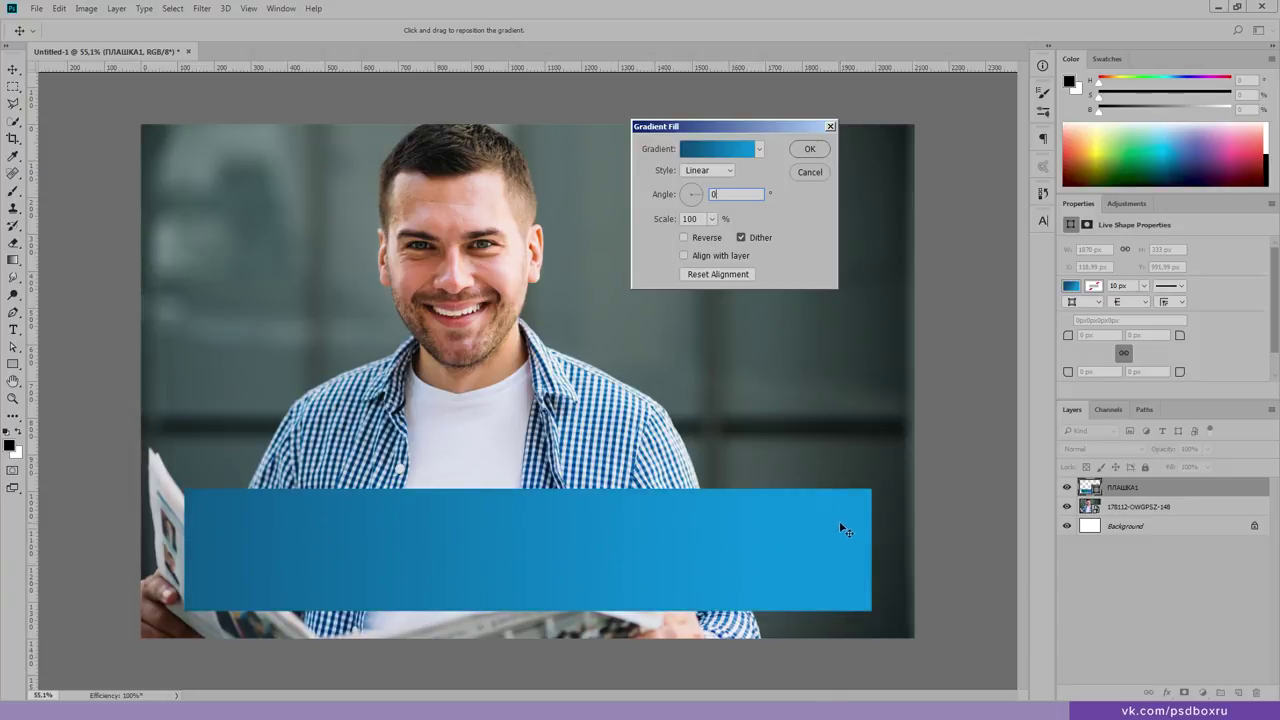
pyautogui.moveTo(347, 541)
pyautogui.mouseDown()
pyautogui.moveTo(714, 546)
pyautogui.moveTo(563, 557)
pyautogui.moveTo(472, 528)
pyautogui.mouseUp()
pyautogui.write('150')
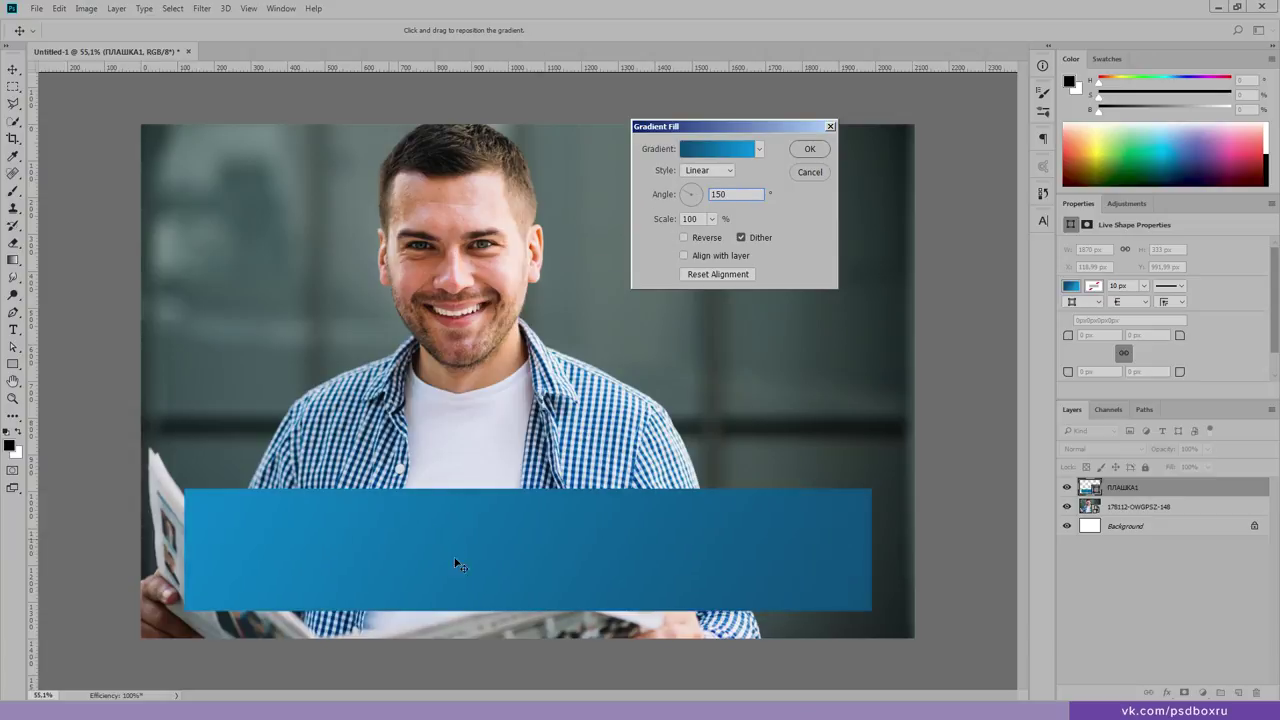
pyautogui.moveTo(457, 560)
pyautogui.mouseDown()
pyautogui.moveTo(698, 630)
pyautogui.moveTo(306, 523)
pyautogui.moveTo(700, 560)
pyautogui.moveTo(400, 557)
pyautogui.moveTo(583, 592)
pyautogui.moveTo(627, 566)
pyautogui.moveTo(426, 537)
pyautogui.moveTo(551, 557)
pyautogui.mouseUp()
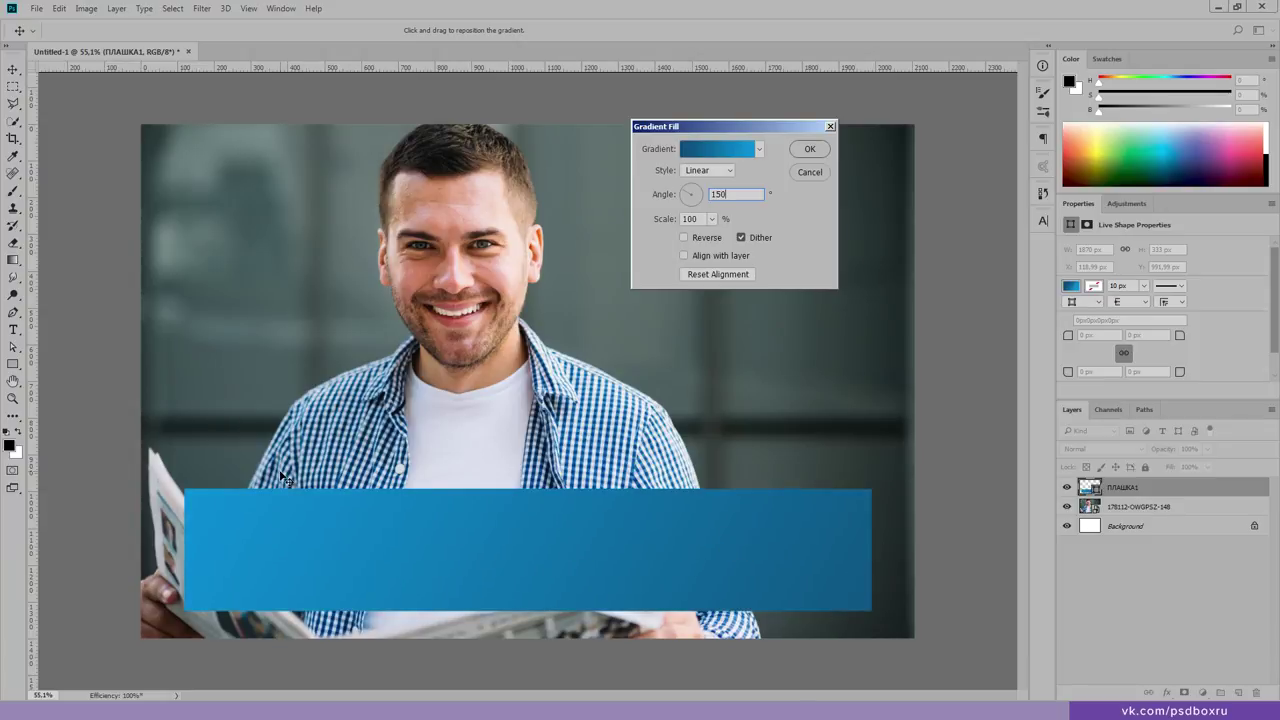
# Step: Make the banner gradient radial and reversed at 50% scale, centre dragged left, and apply
pyautogui.click(742, 239)
pyautogui.click(735, 172)
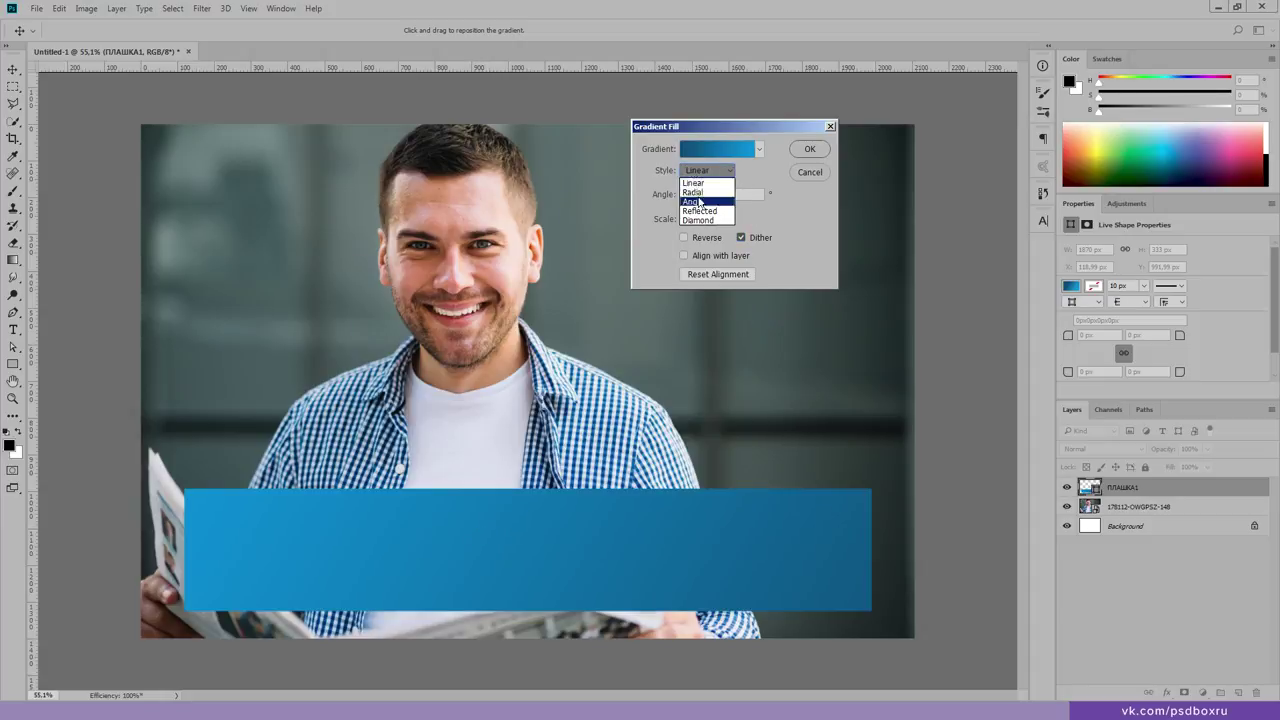
pyautogui.click(703, 193)
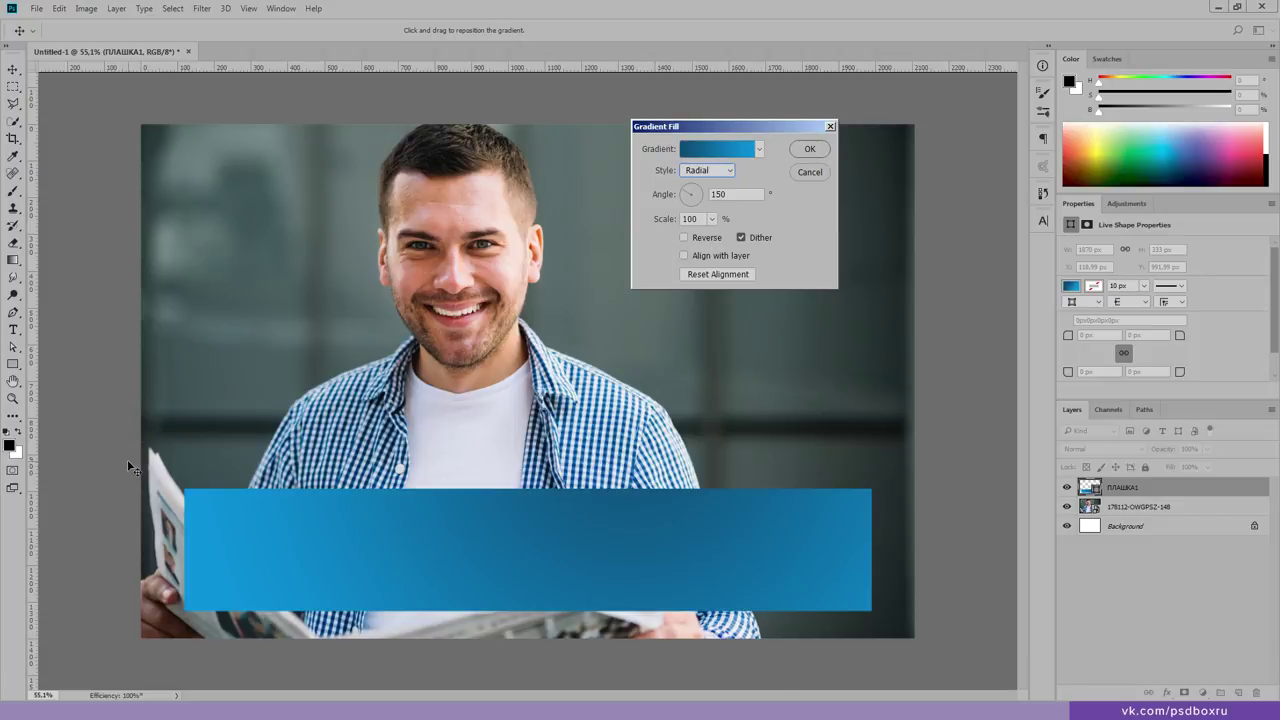
pyautogui.click(683, 238)
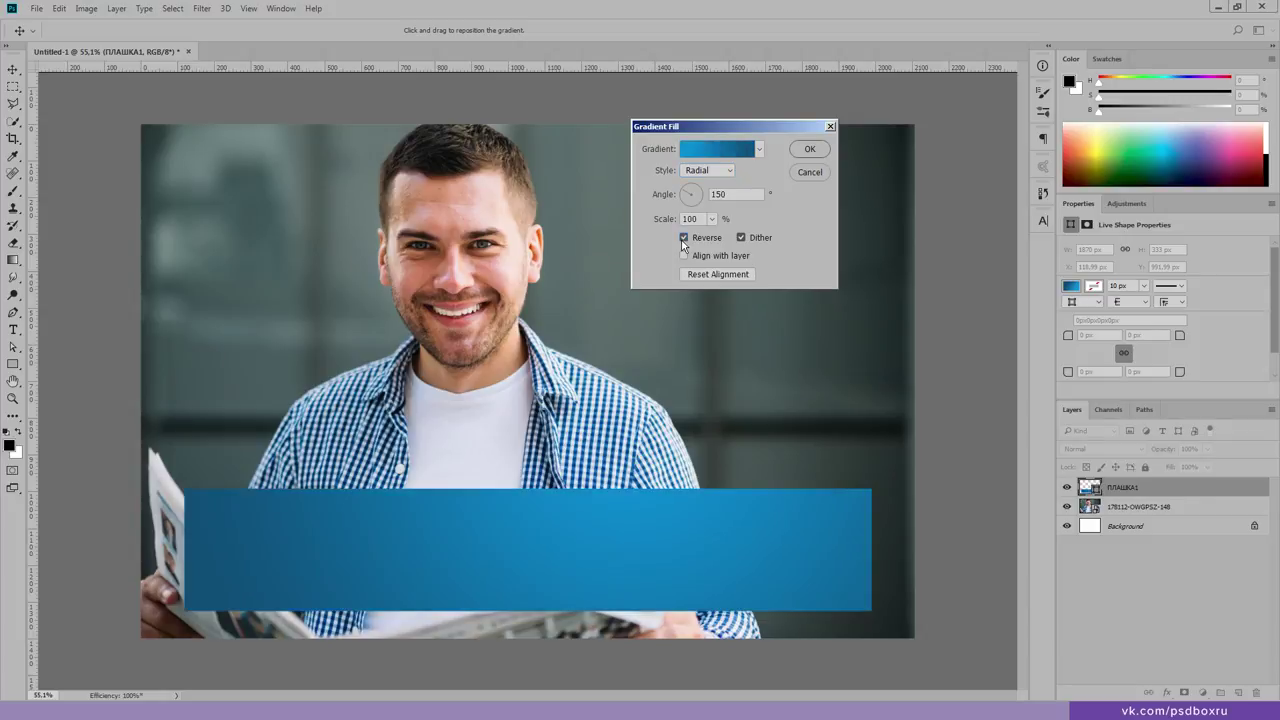
pyautogui.moveTo(645, 553)
pyautogui.mouseDown()
pyautogui.moveTo(488, 602)
pyautogui.moveTo(549, 592)
pyautogui.mouseUp()
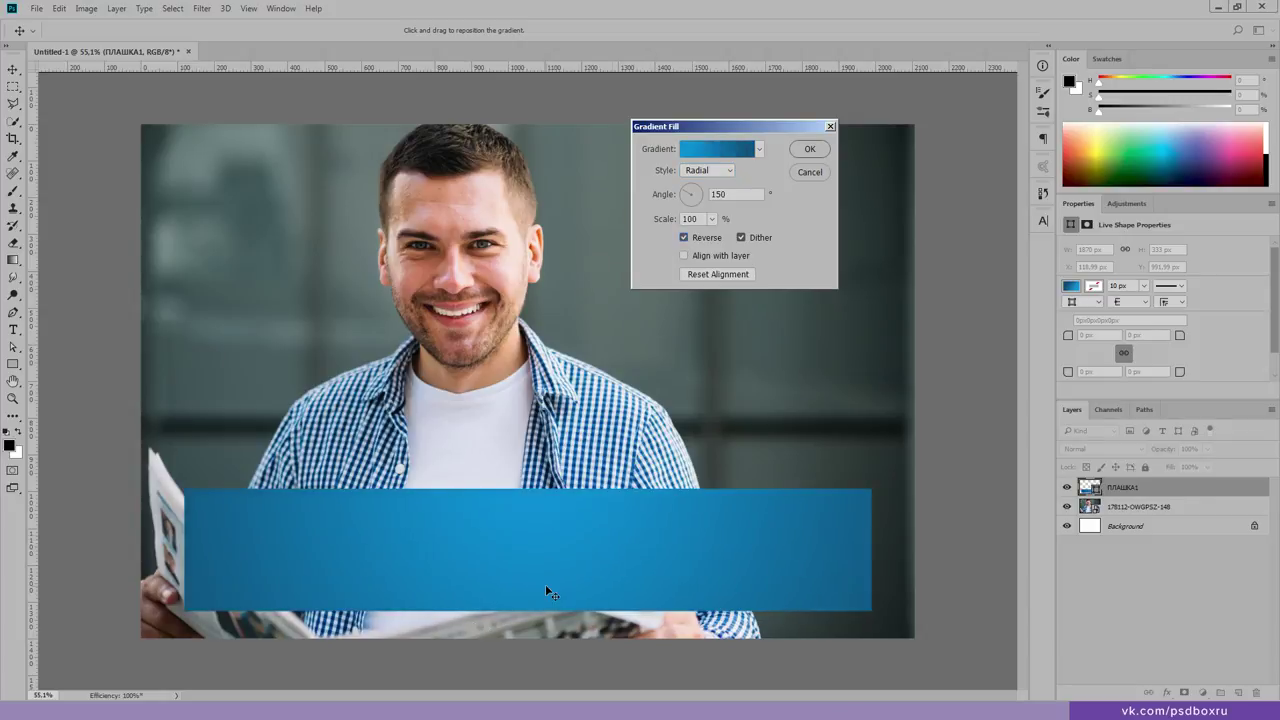
pyautogui.click(711, 219)
pyautogui.click(705, 219)
pyautogui.write('75')
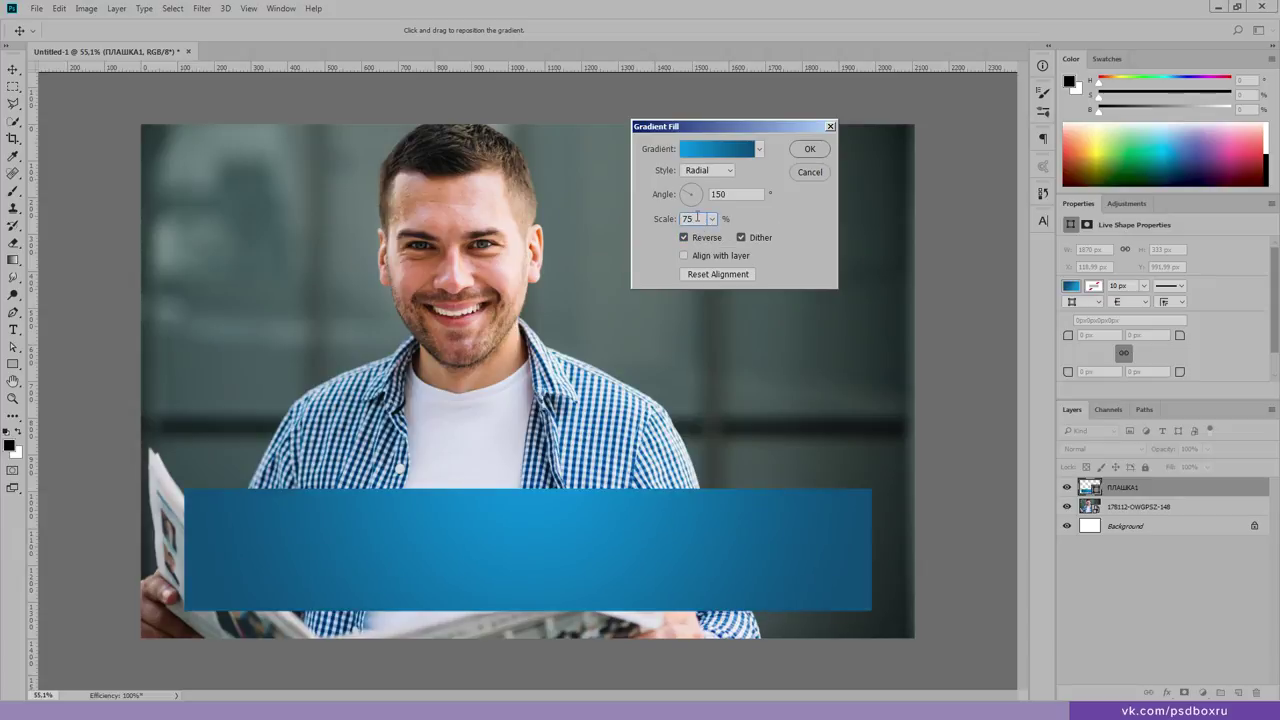
pyautogui.press('BackSpace')
pyautogui.press('BackSpace')
pyautogui.write('50')
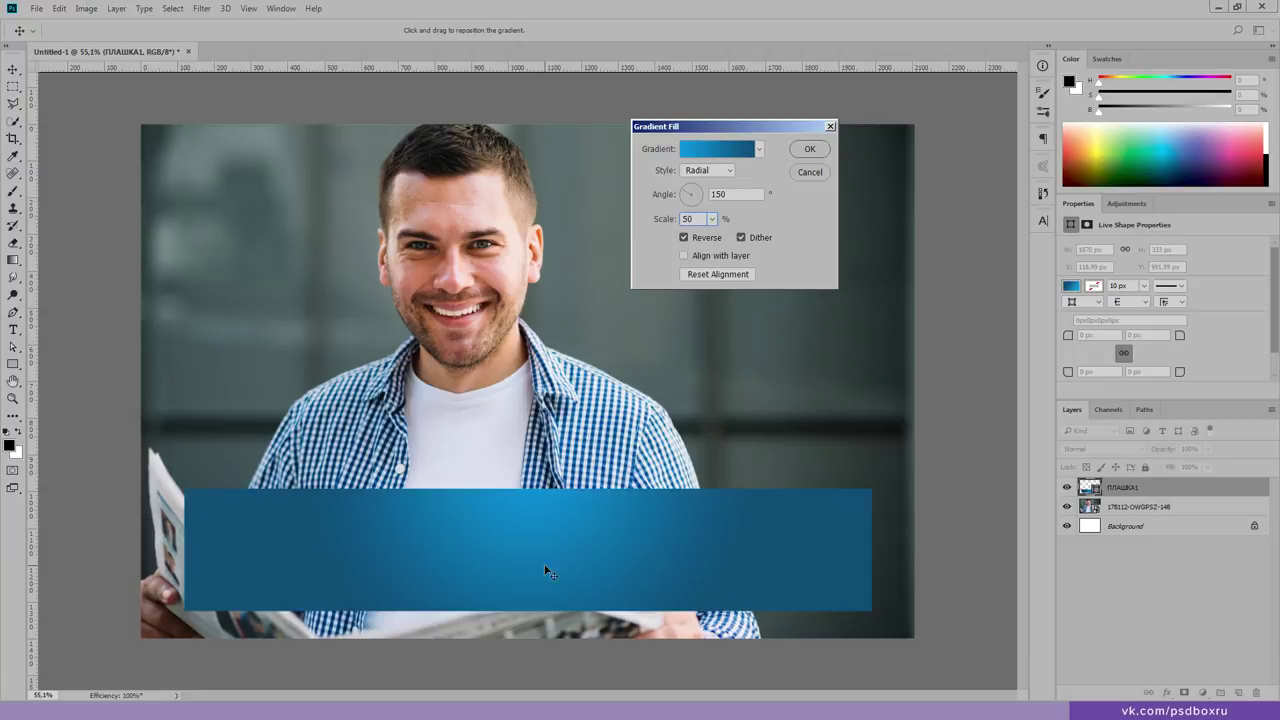
pyautogui.moveTo(539, 593)
pyautogui.mouseDown()
pyautogui.moveTo(390, 634)
pyautogui.moveTo(444, 637)
pyautogui.mouseUp()
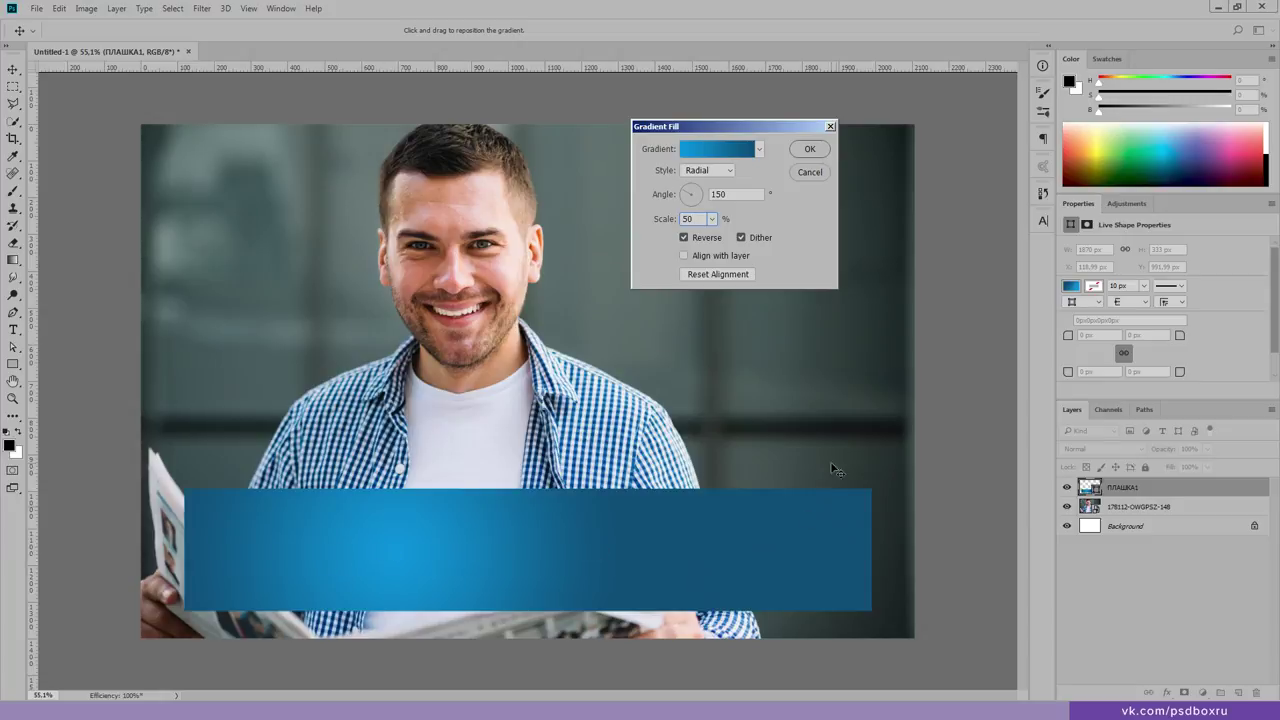
pyautogui.click(810, 149)
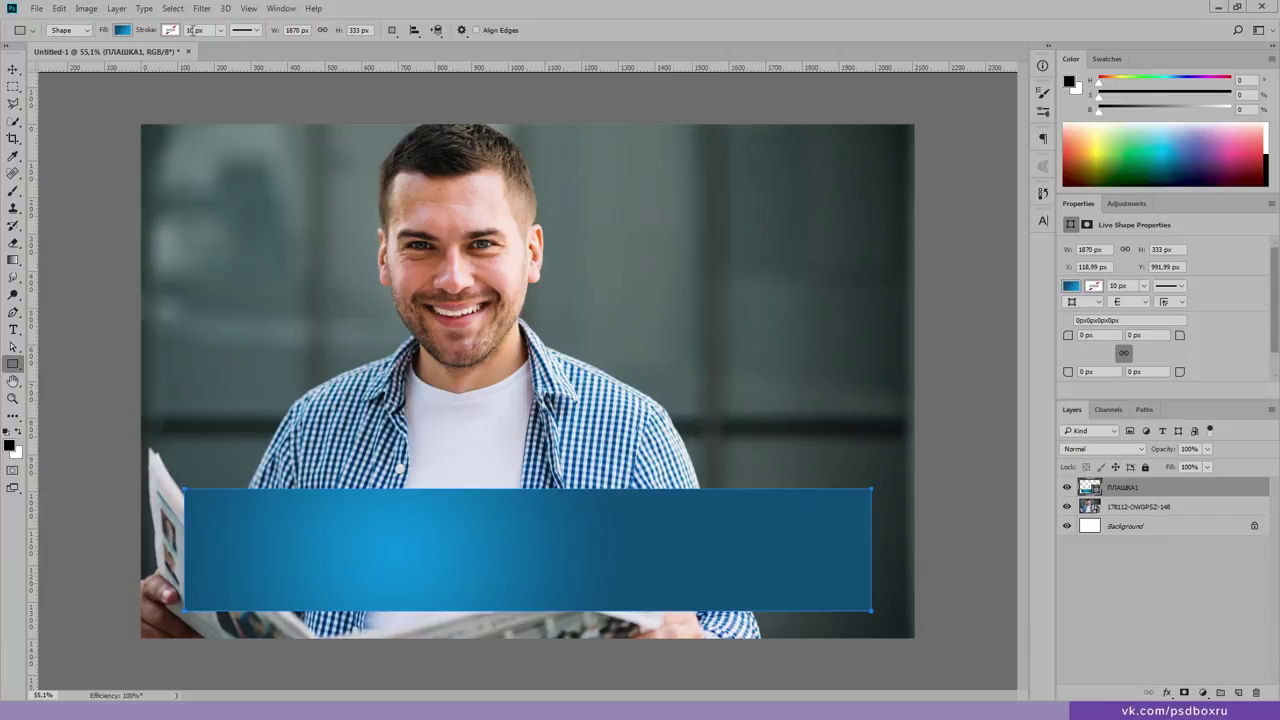
# Step: Give the banner a solid 15 px outline, trying orange as its colour
pyautogui.click(171, 31)
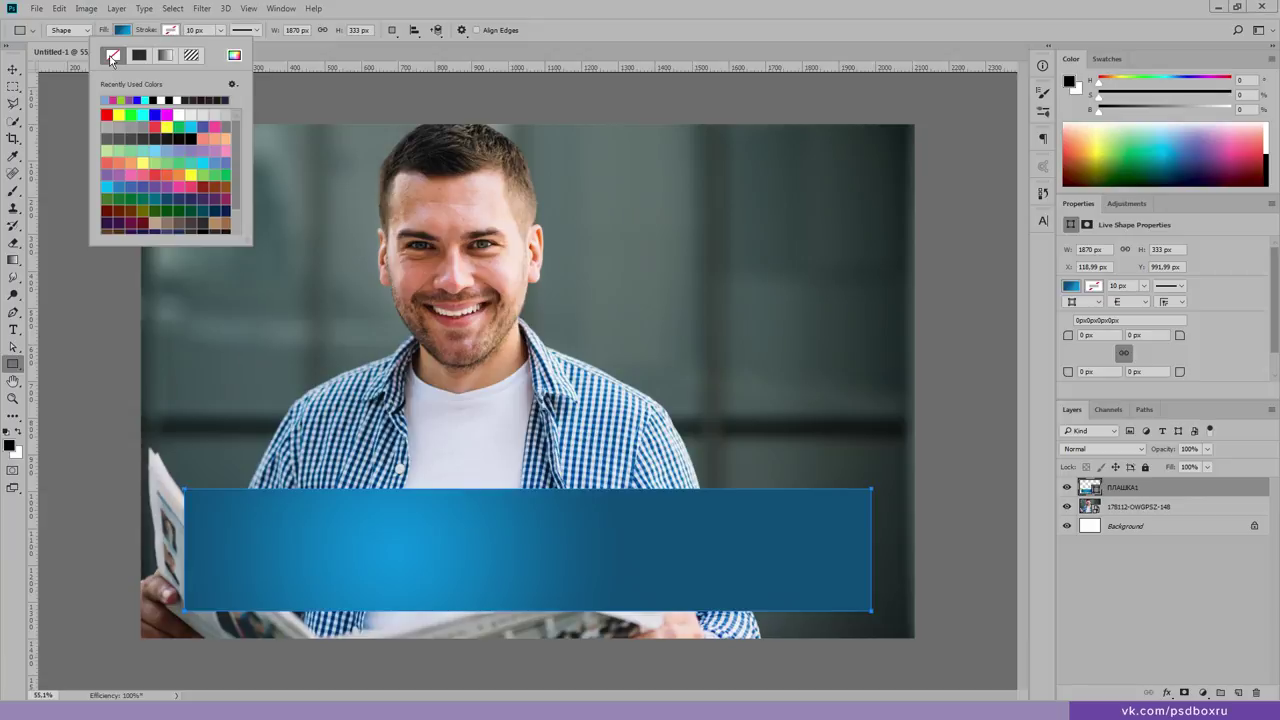
pyautogui.click(139, 56)
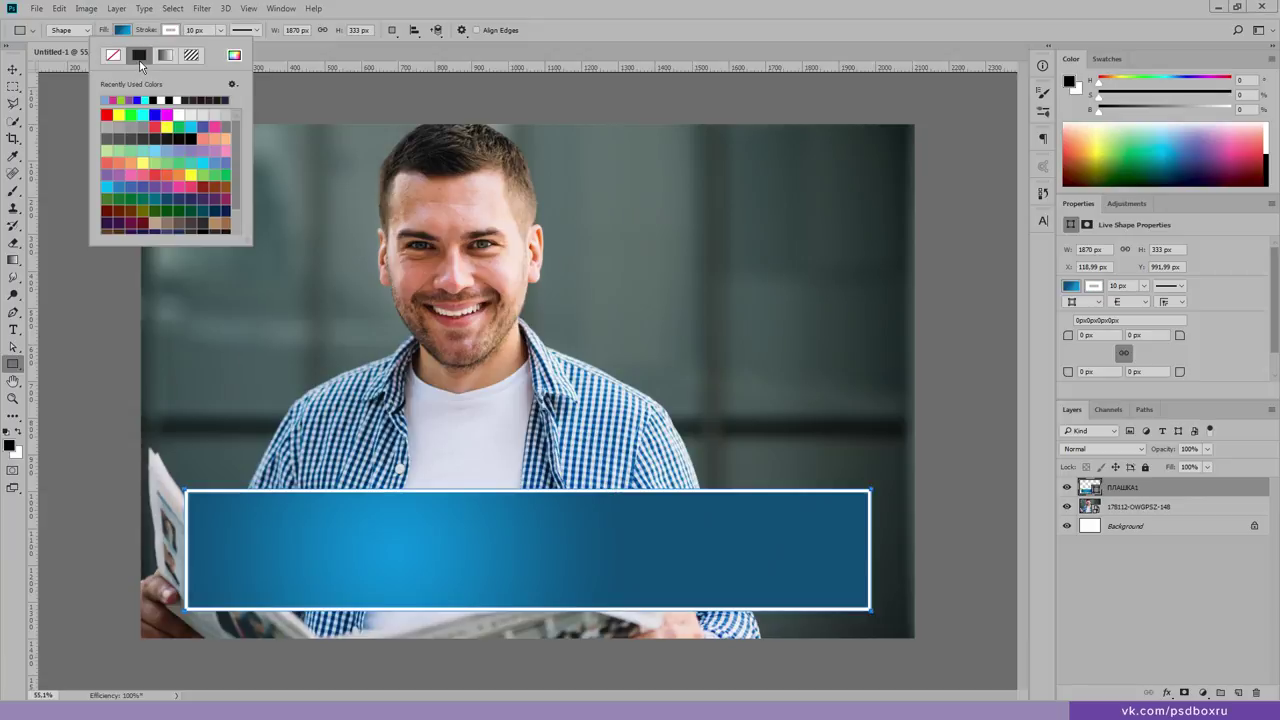
pyautogui.click(197, 30)
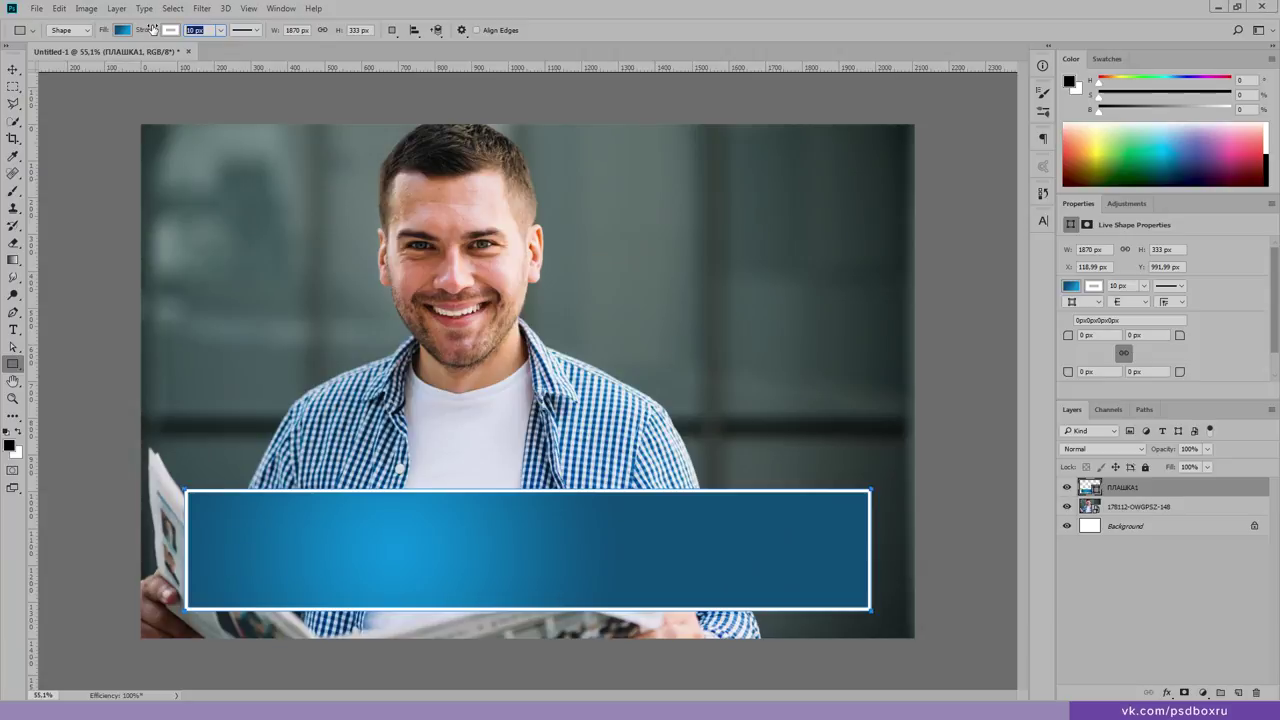
pyautogui.write('15')
pyautogui.press('Return')
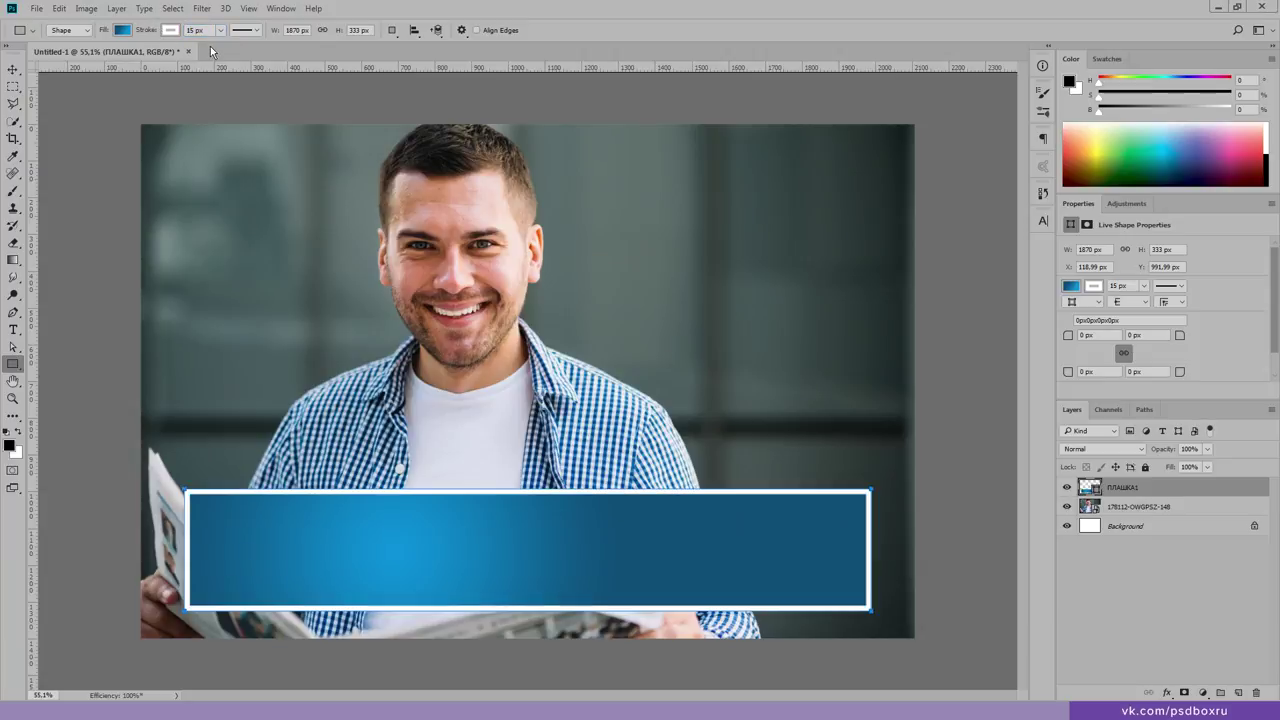
pyautogui.click(173, 35)
pyautogui.click(181, 175)
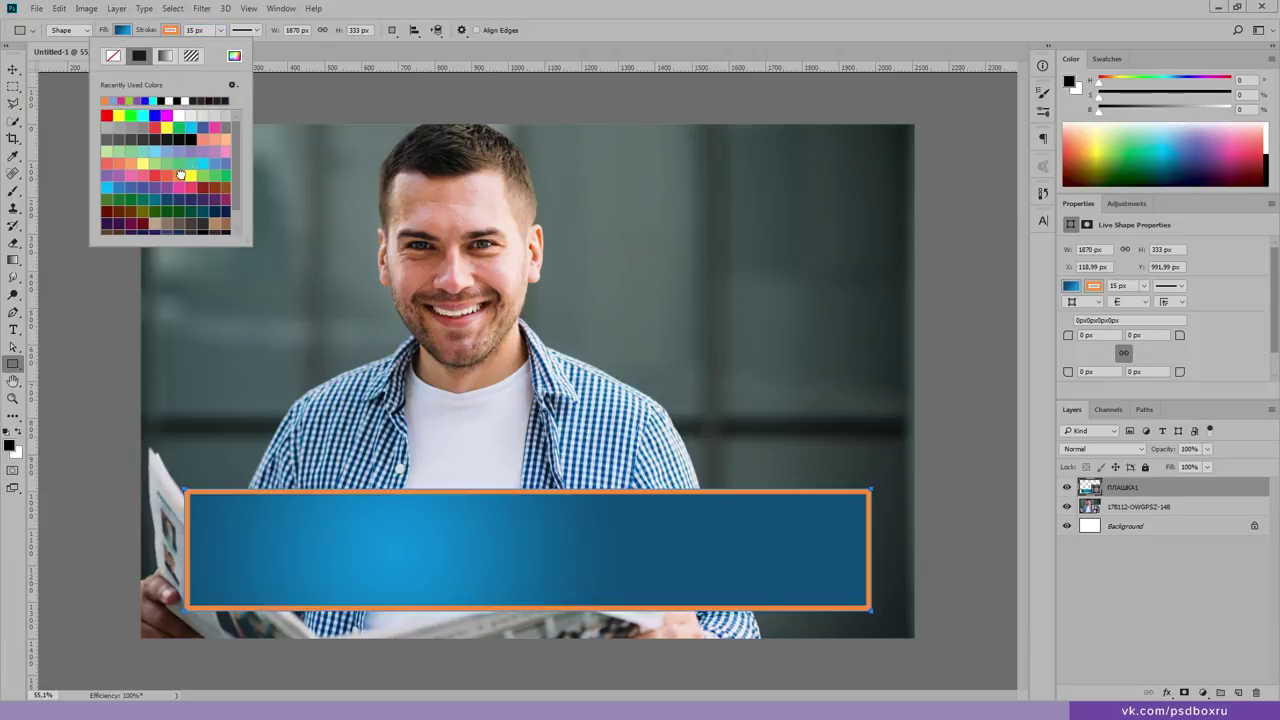
# Step: Remove the banner's fill, make its outline white, and select the photo layer
pyautogui.click(120, 30)
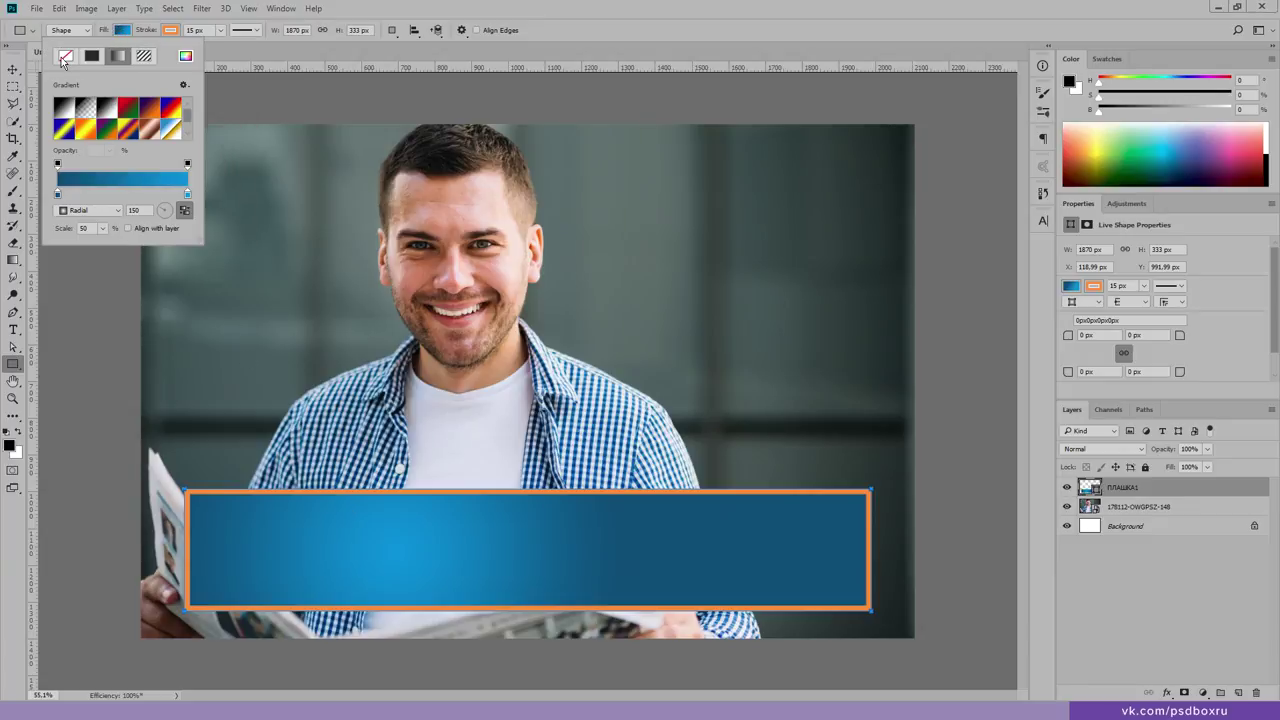
pyautogui.click(65, 56)
pyautogui.click(173, 32)
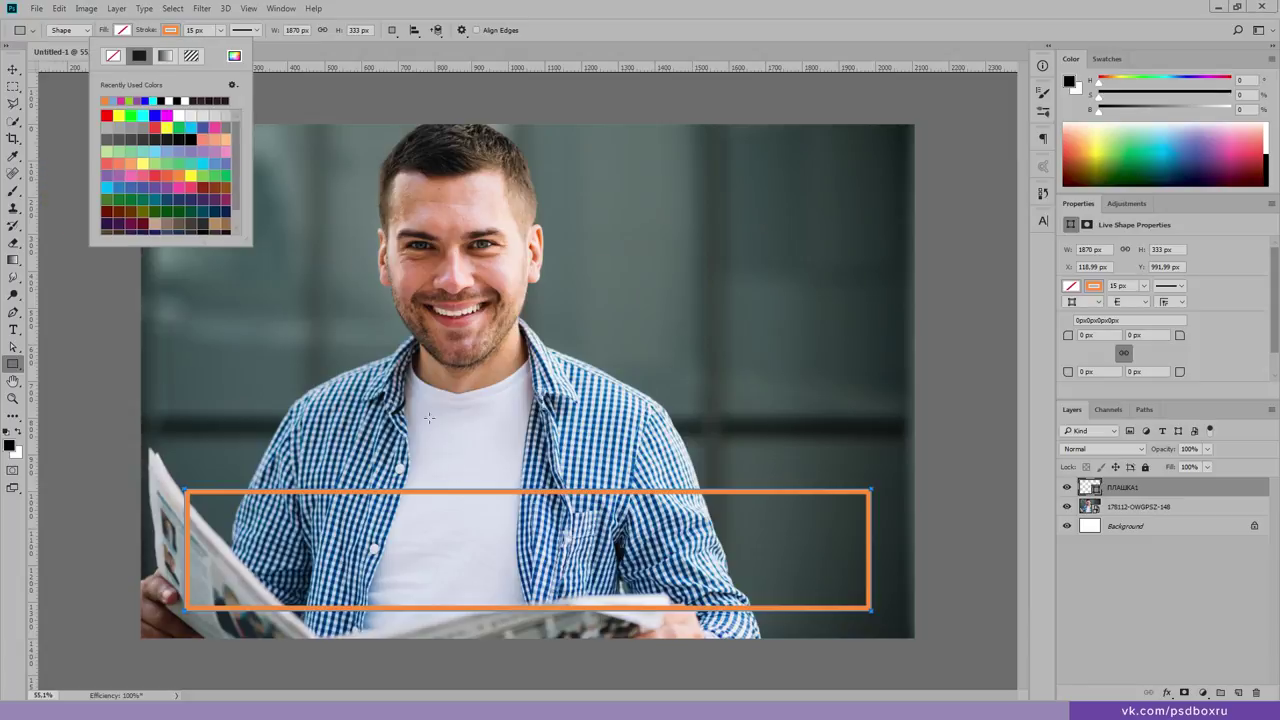
pyautogui.click(189, 115)
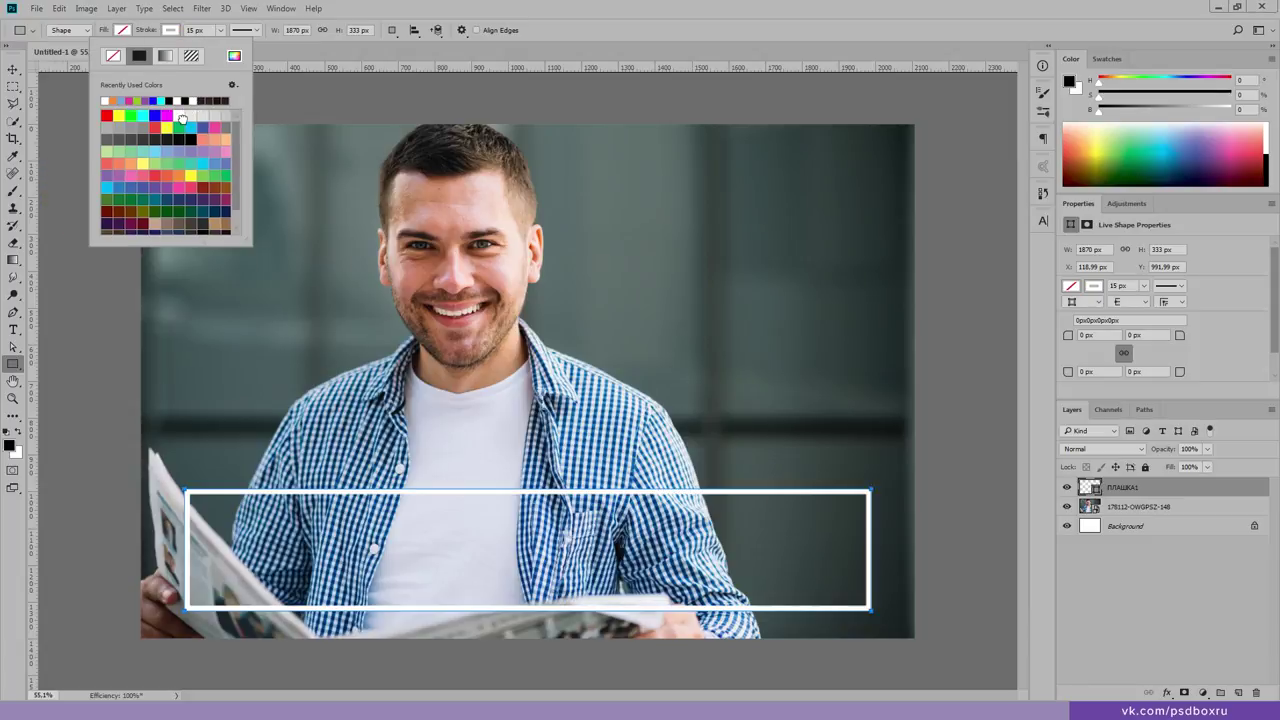
pyautogui.click(15, 67)
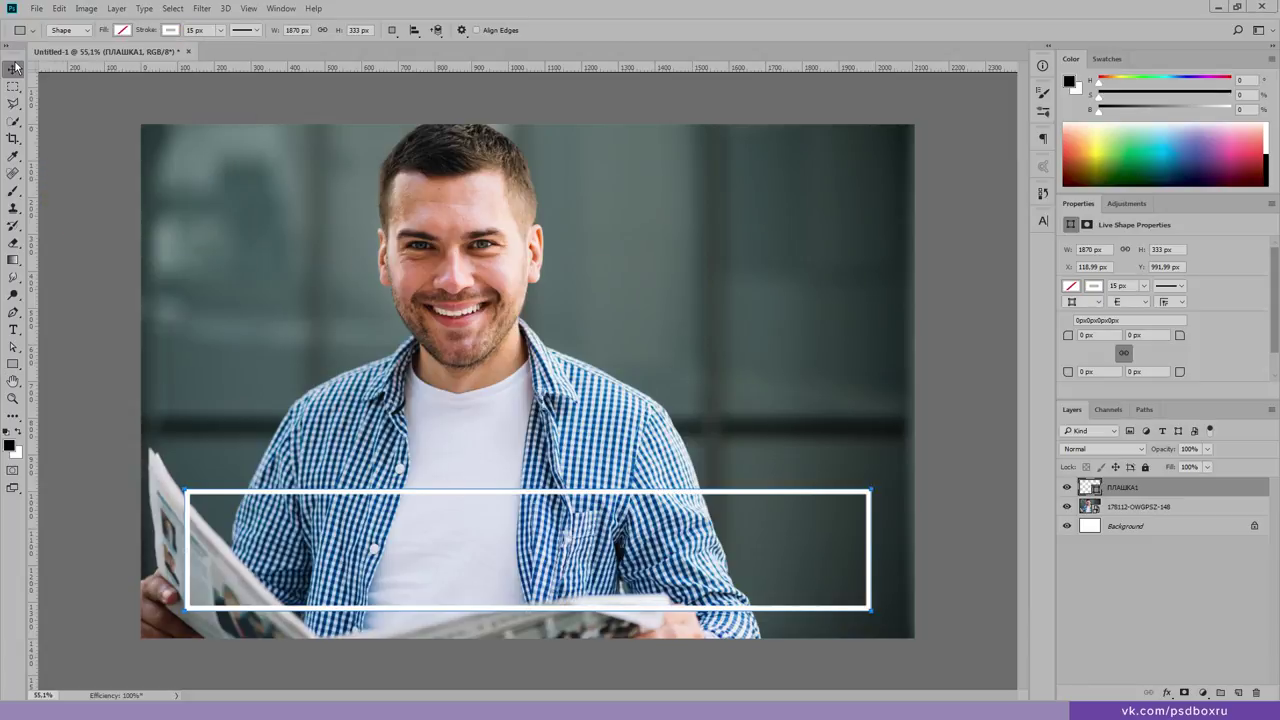
pyautogui.click(1115, 507)
# Step: Add a new layer filled with black at 30% opacity above the photo
pyautogui.click(1238, 692)
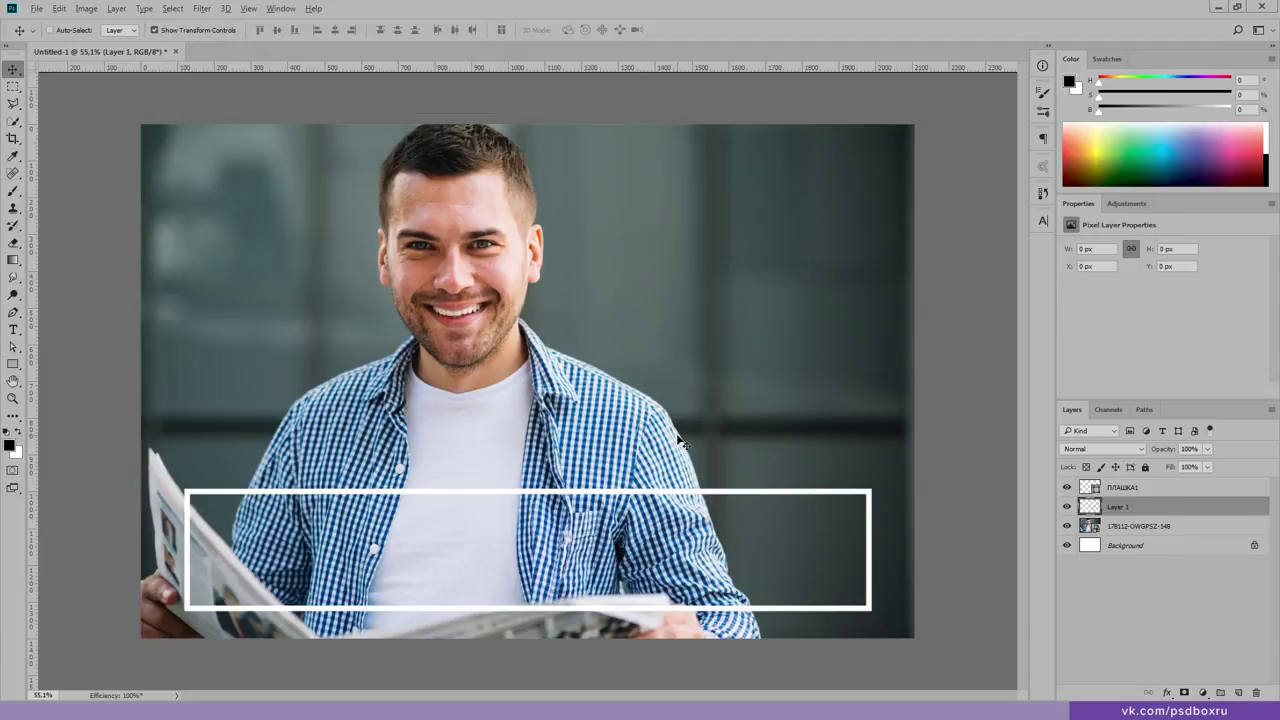
pyautogui.hotkey('alt', 'BackSpace')
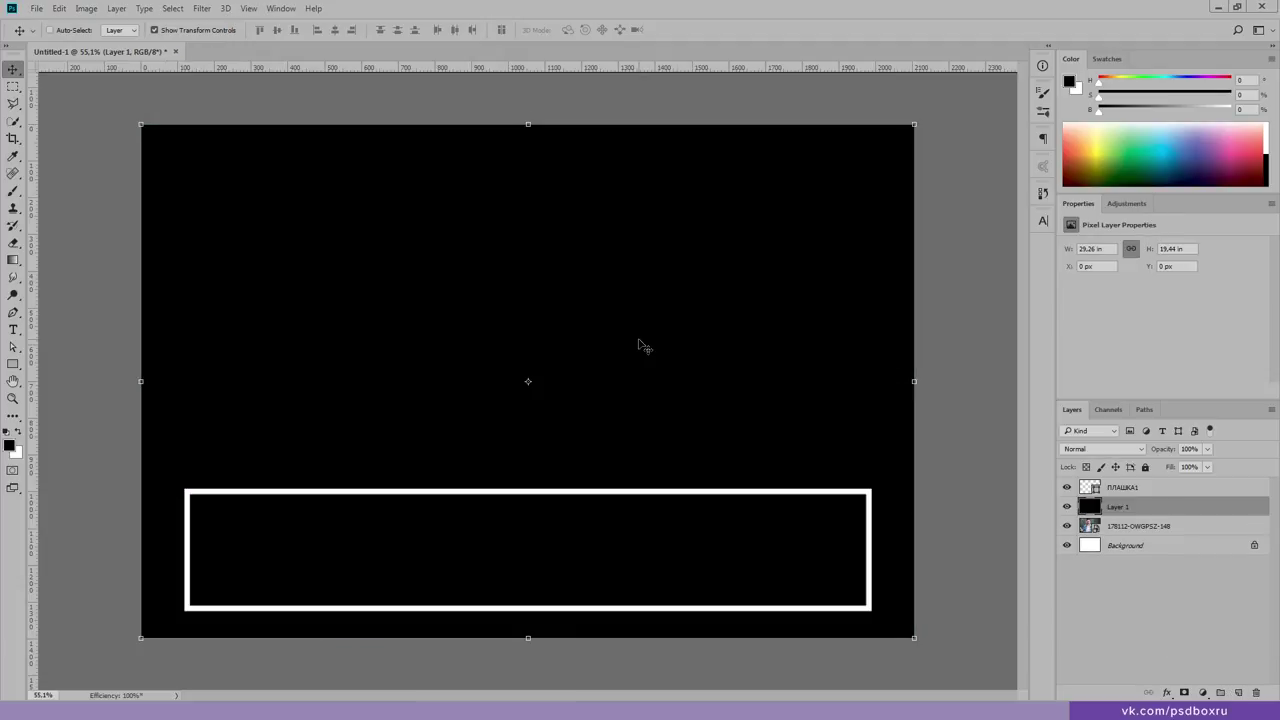
pyautogui.press('3')
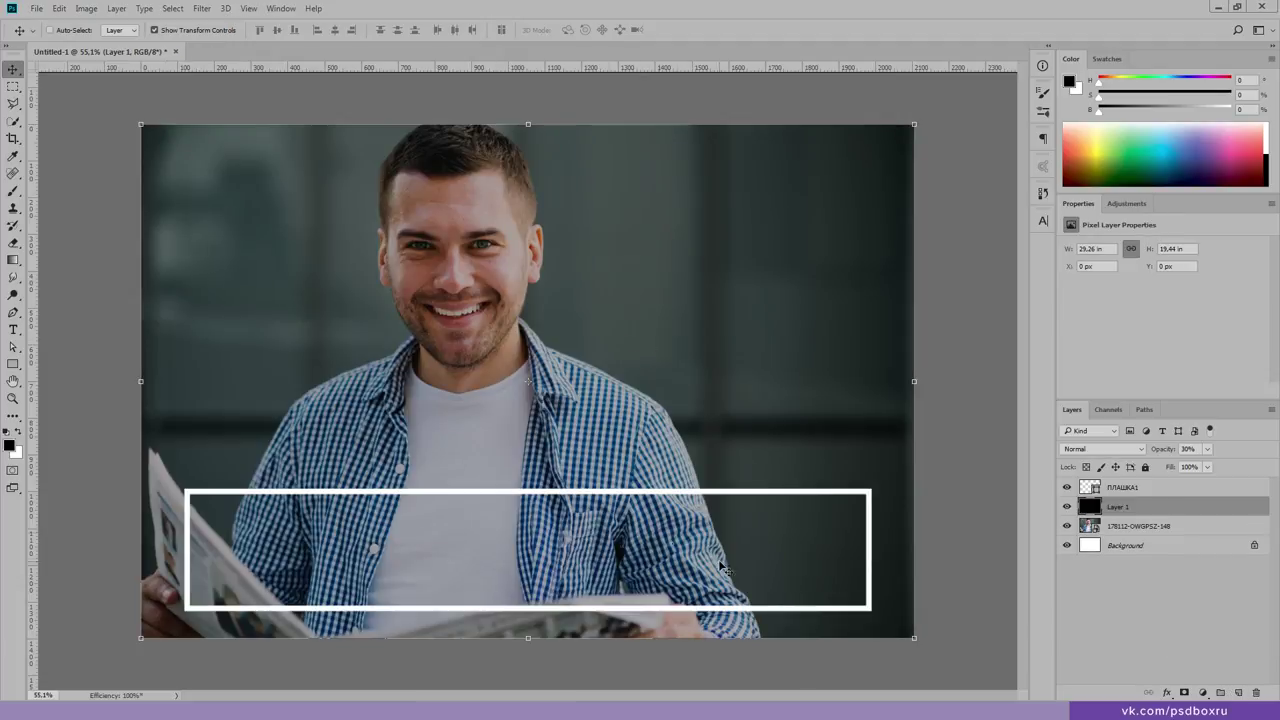
# Step: Open and cancel the ПЛАШКА1 fill settings twice, leaving the bar unchanged
pyautogui.doubleClick(1092, 487)
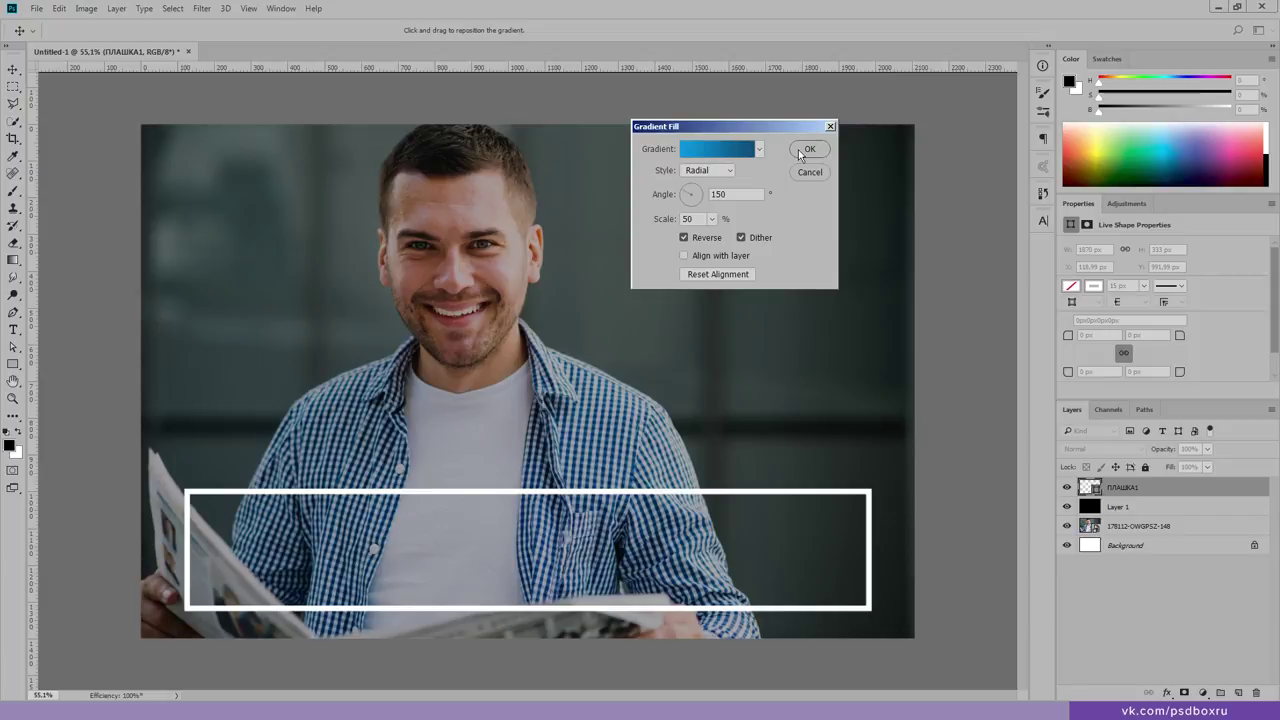
pyautogui.click(817, 173)
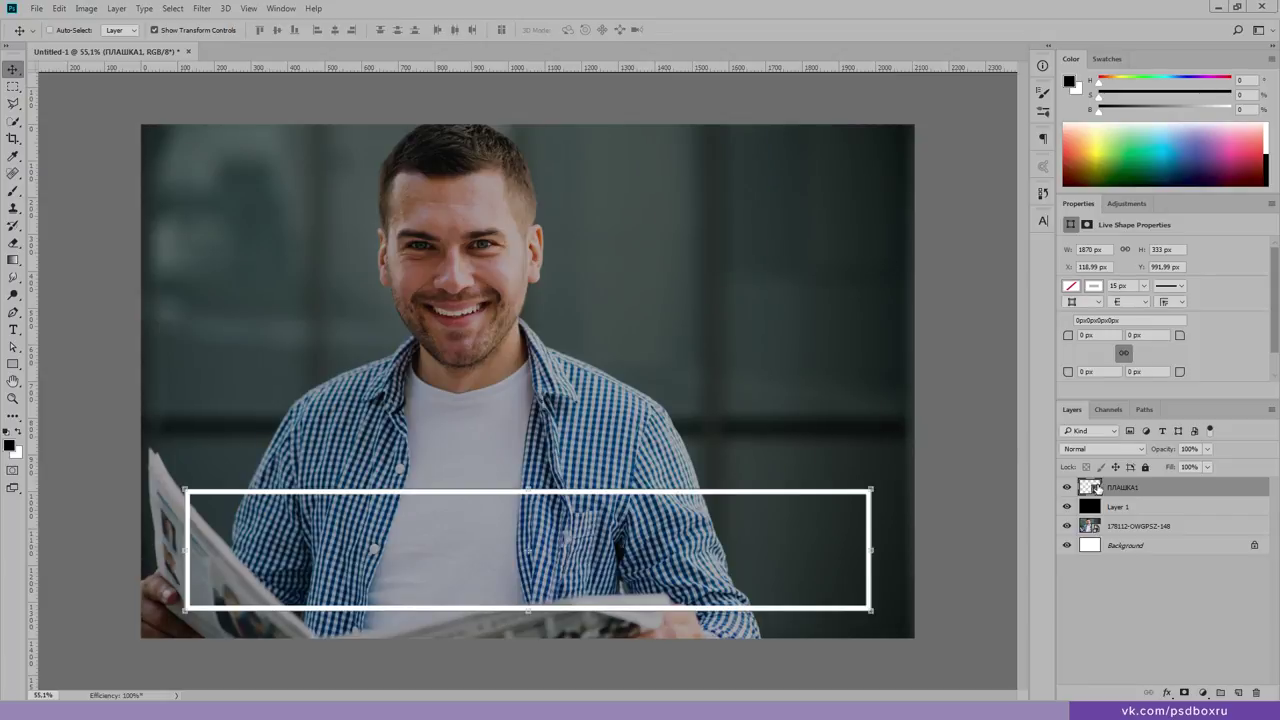
pyautogui.doubleClick(1092, 487)
pyautogui.click(817, 171)
pyautogui.click(13, 364)
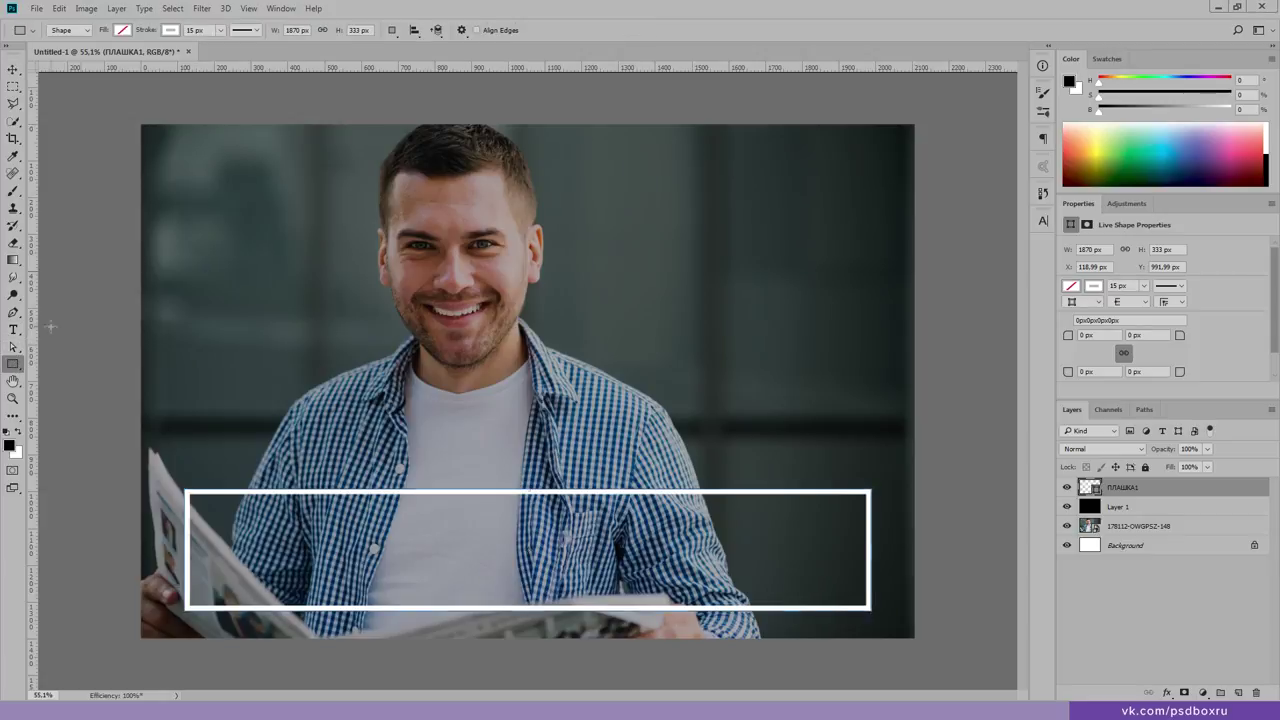
# Step: Try magenta, cyan and other outline colours, settling on light blue
pyautogui.click(171, 31)
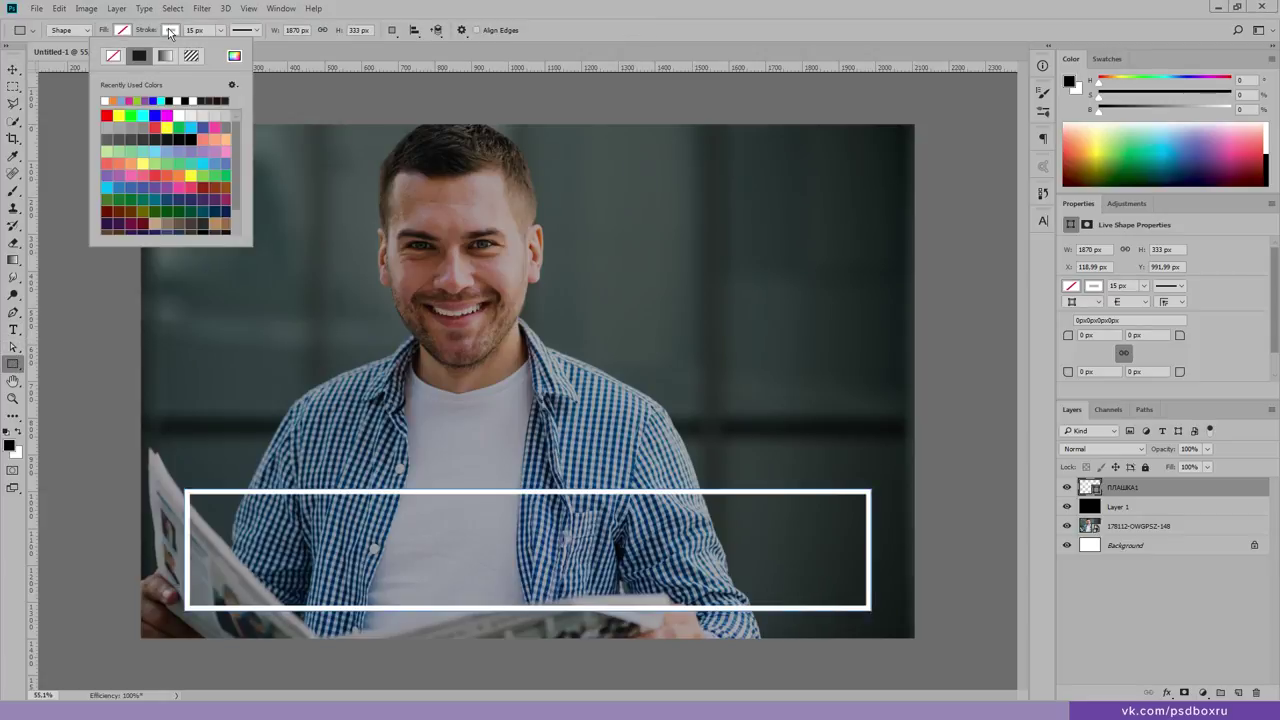
pyautogui.click(170, 115)
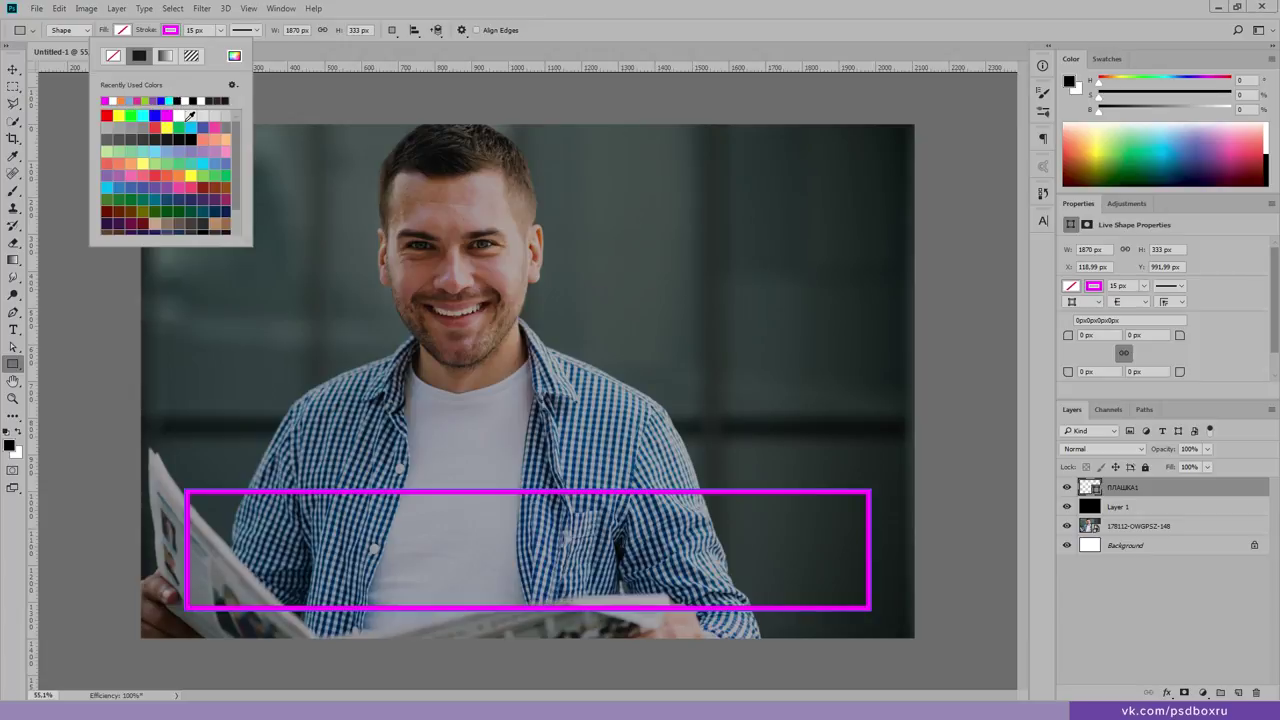
pyautogui.click(190, 117)
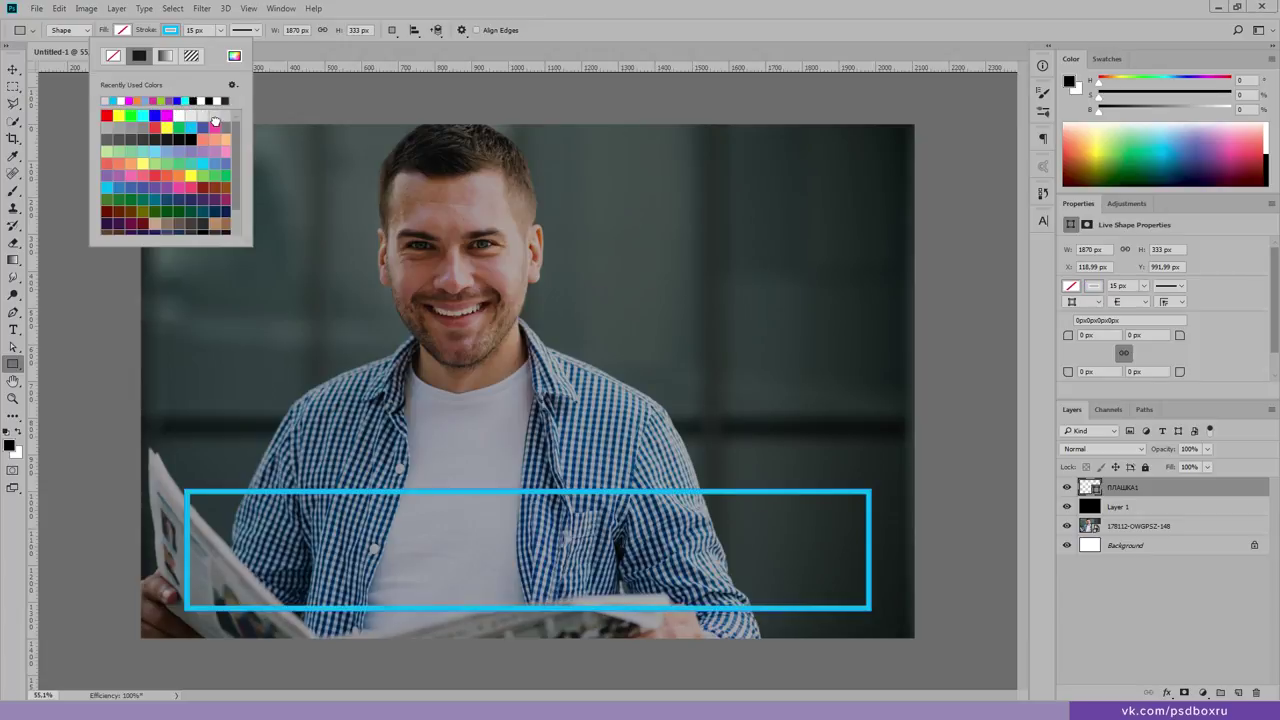
pyautogui.click(133, 100)
pyautogui.click(130, 100)
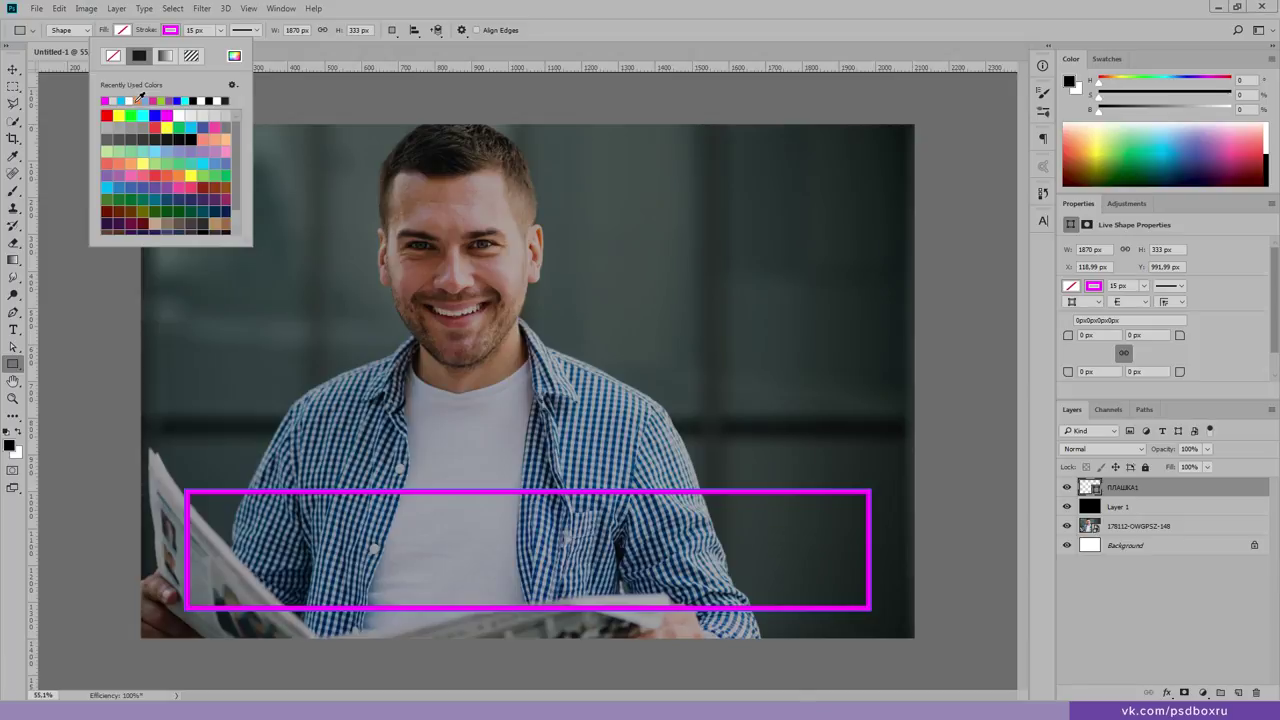
pyautogui.click(145, 100)
# Step: Set the foreground colour to dark red from the Swatches panel
pyautogui.click(1108, 59)
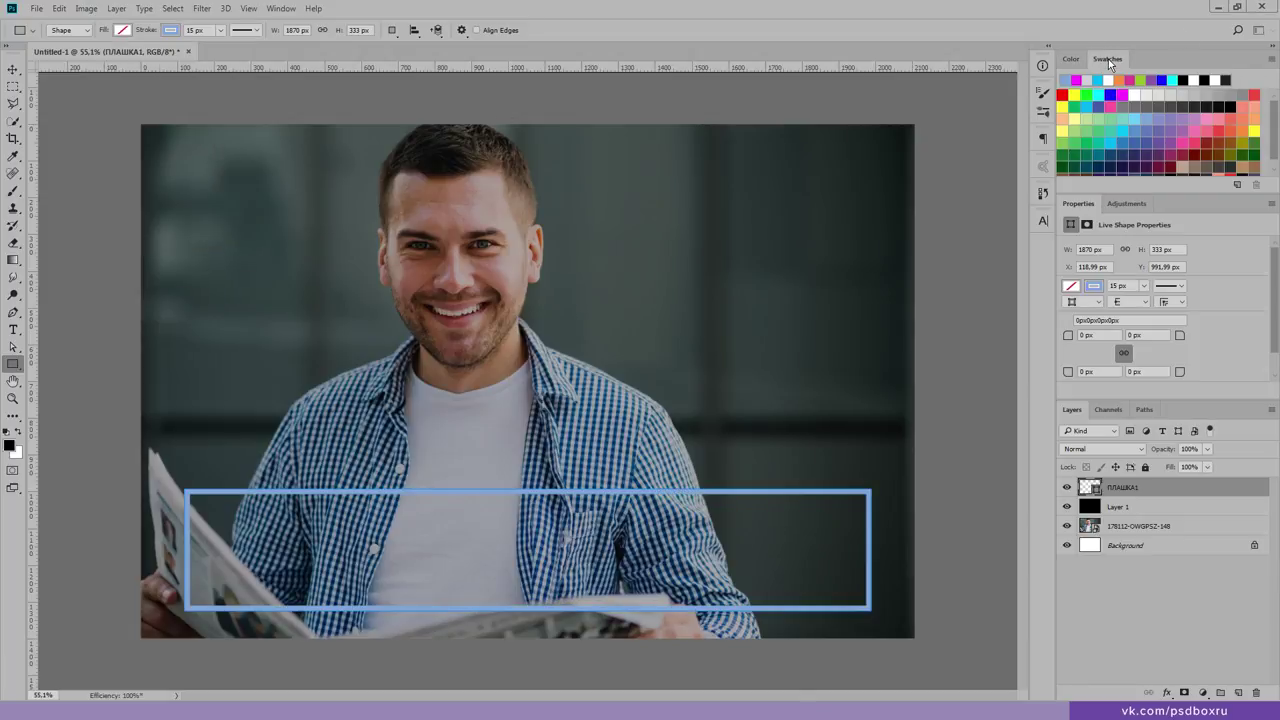
pyautogui.click(1150, 162)
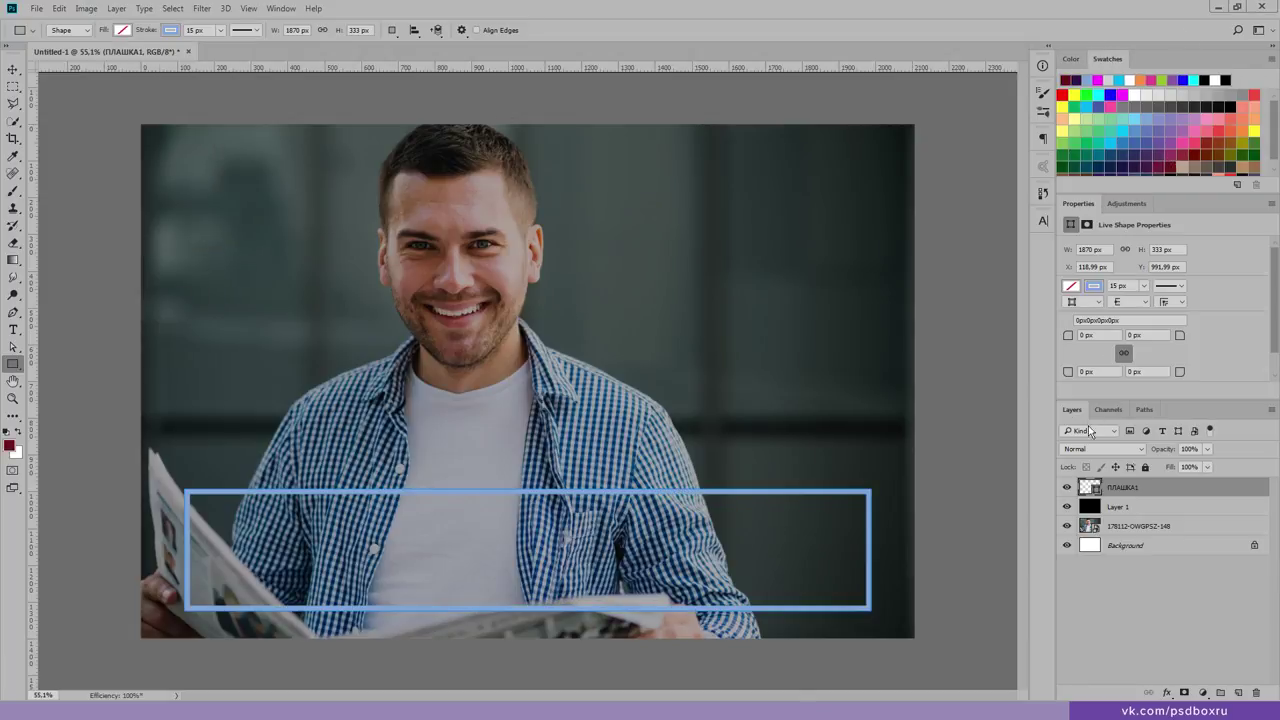
pyautogui.click(171, 31)
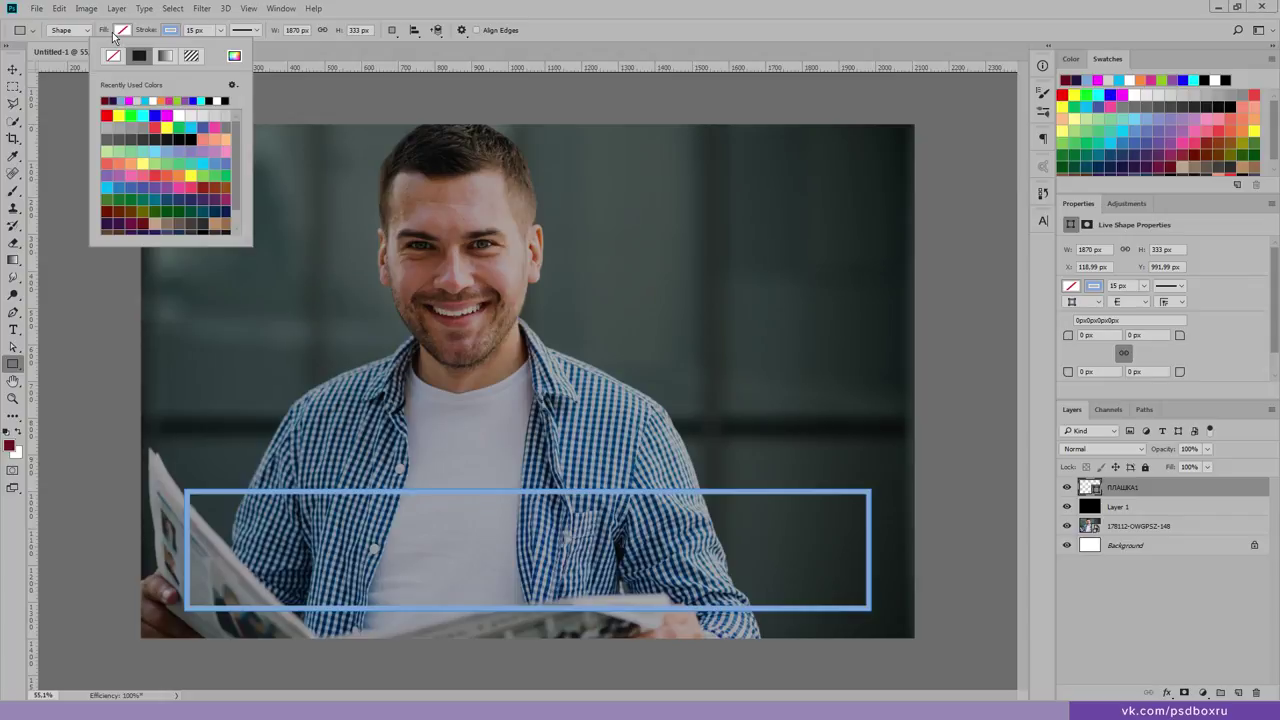
# Step: Give the rectangle a solid fill and remove its outline
pyautogui.click(118, 33)
pyautogui.click(90, 56)
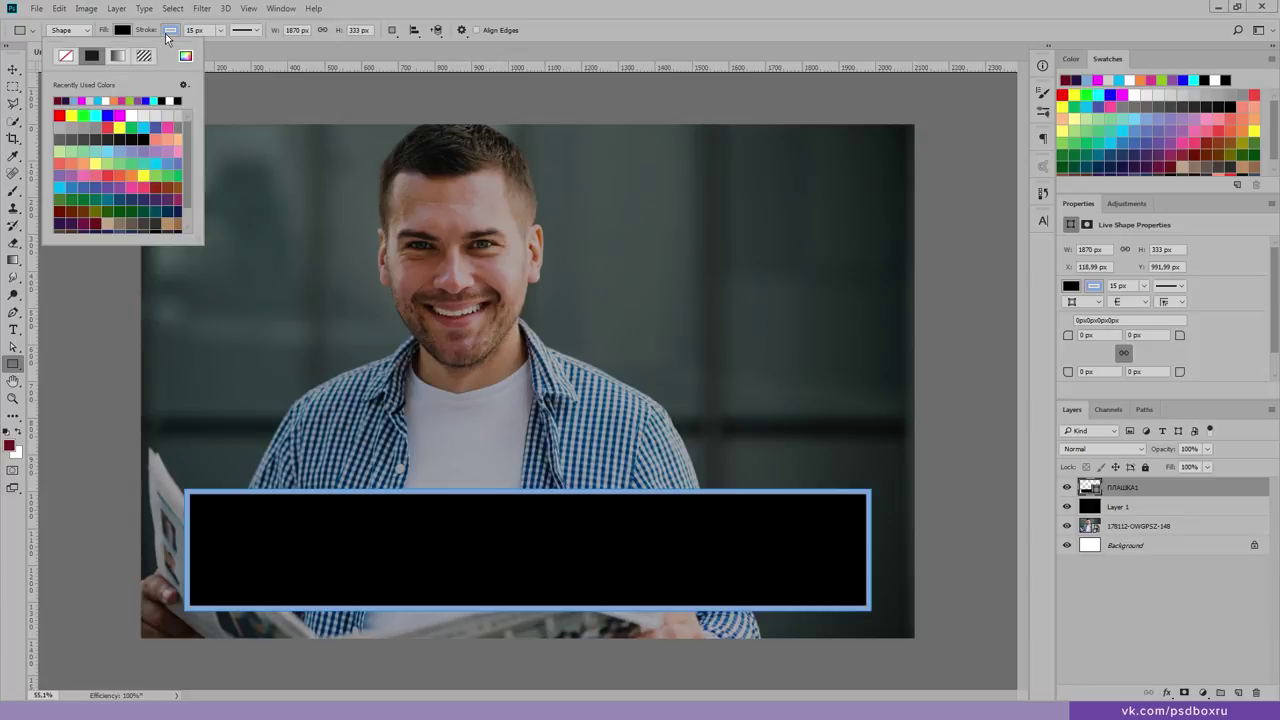
pyautogui.click(167, 38)
pyautogui.click(114, 57)
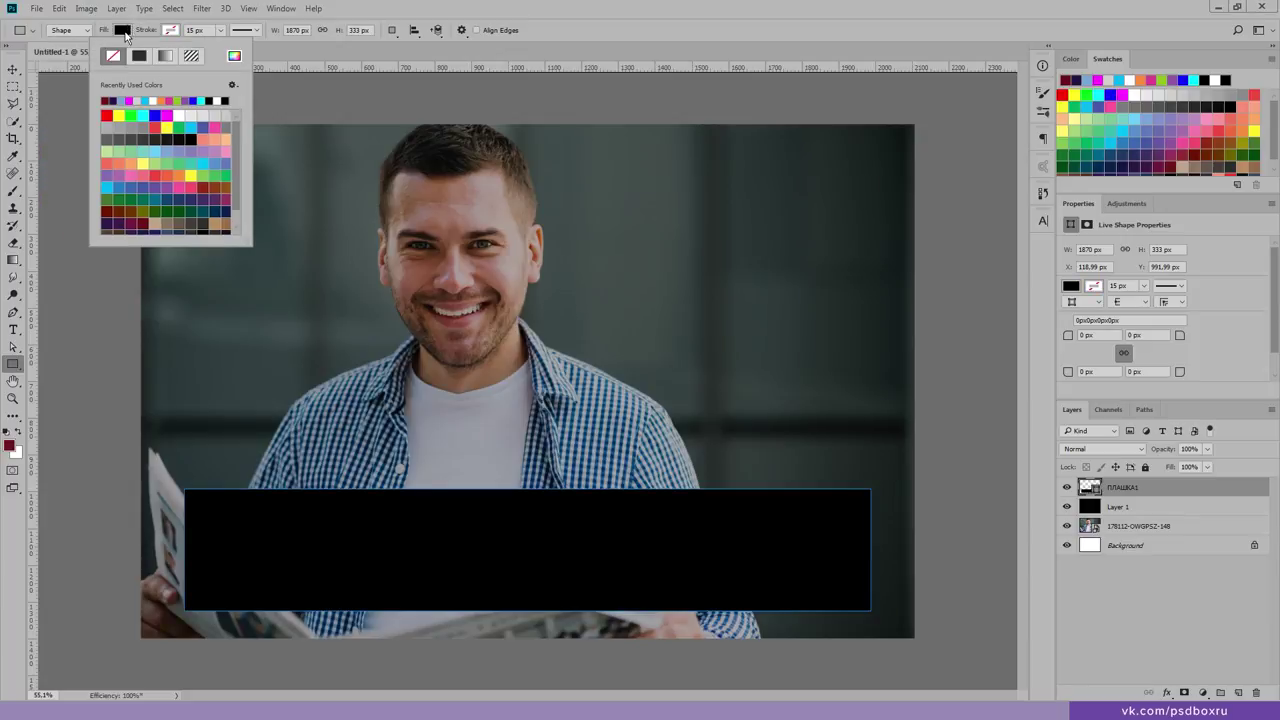
pyautogui.click(125, 35)
pyautogui.click(125, 35)
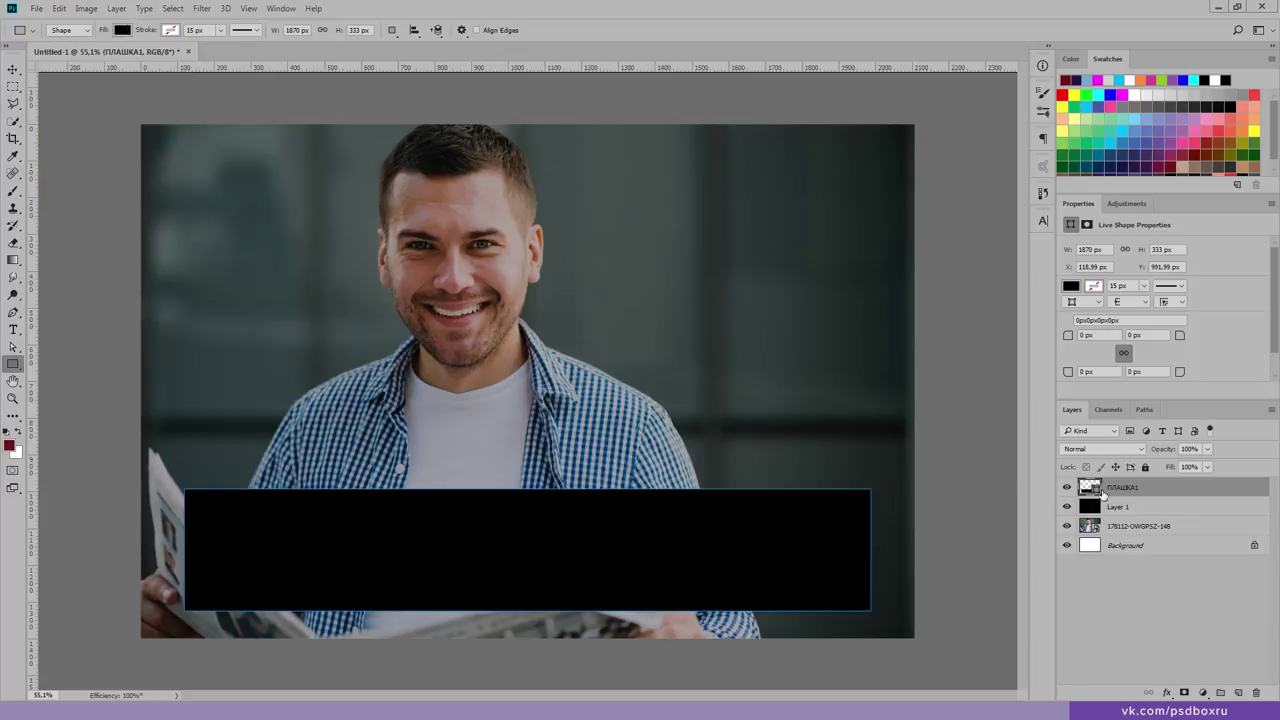
# Step: Delete the black Layer 1, colour the bar cyan #00b7f4, and open its Layer Style
pyautogui.click(1097, 508)
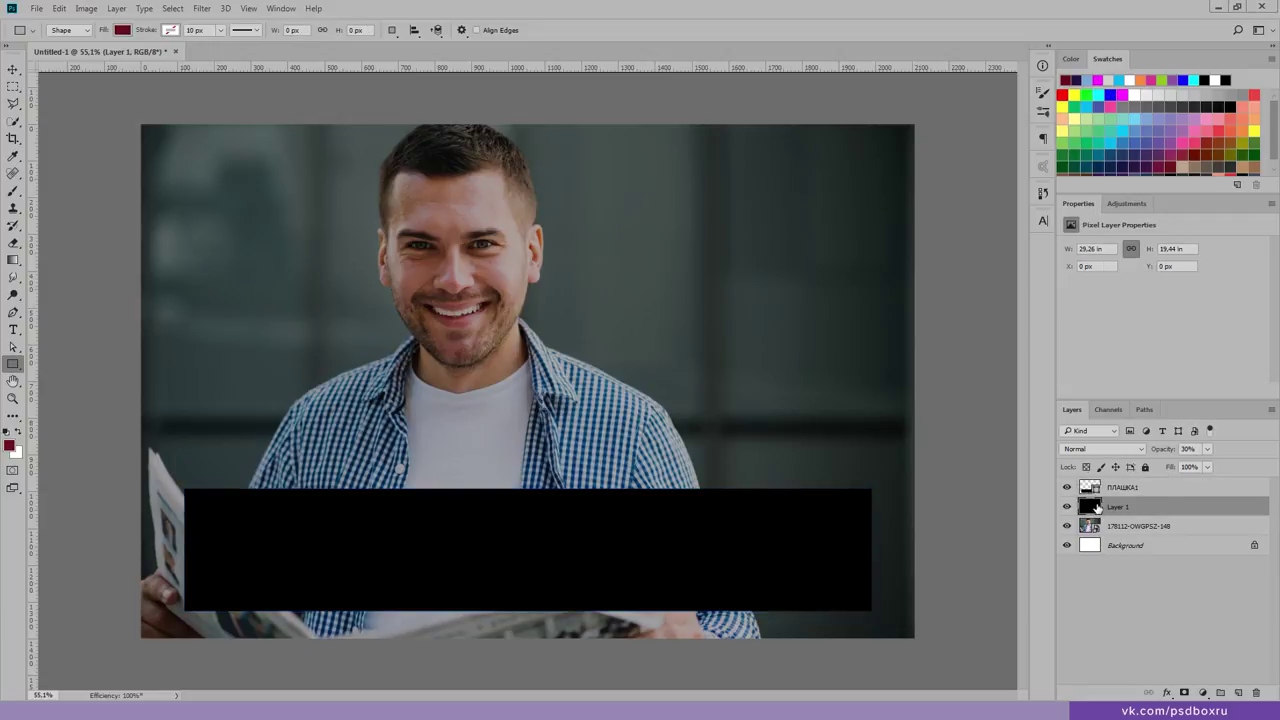
pyautogui.press('Delete')
pyautogui.doubleClick(1097, 487)
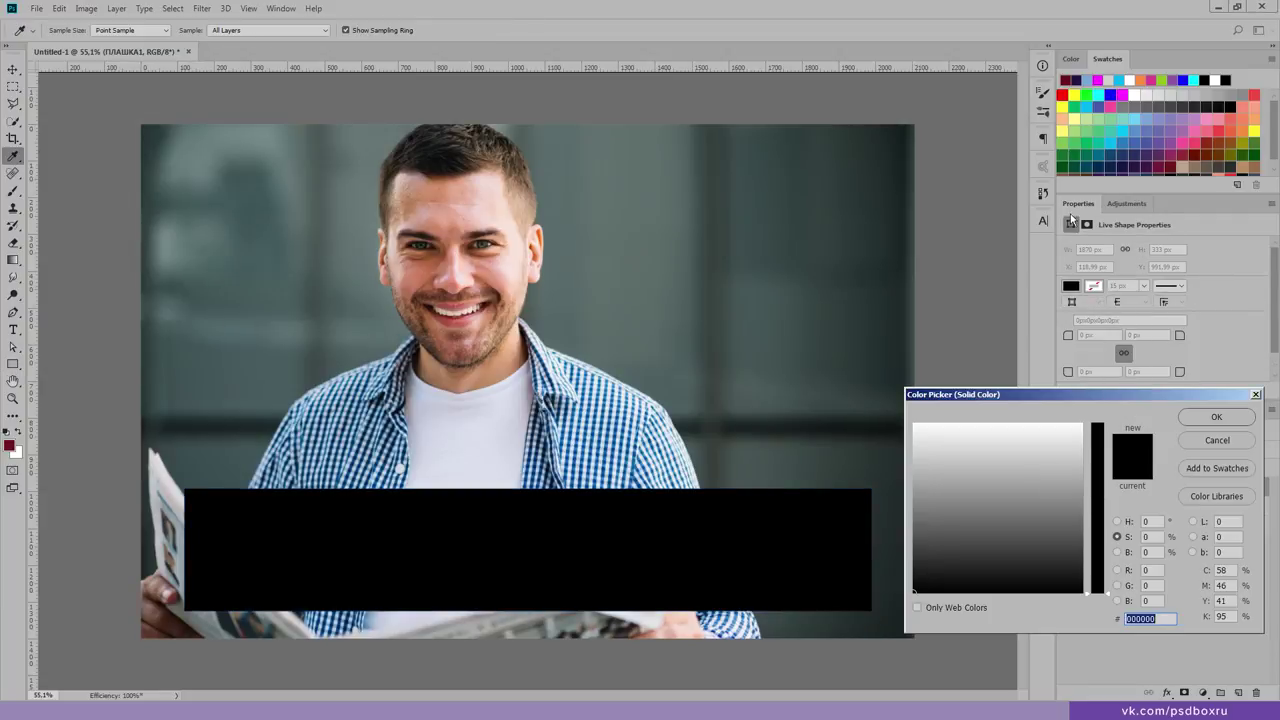
pyautogui.click(1112, 143)
pyautogui.click(1217, 417)
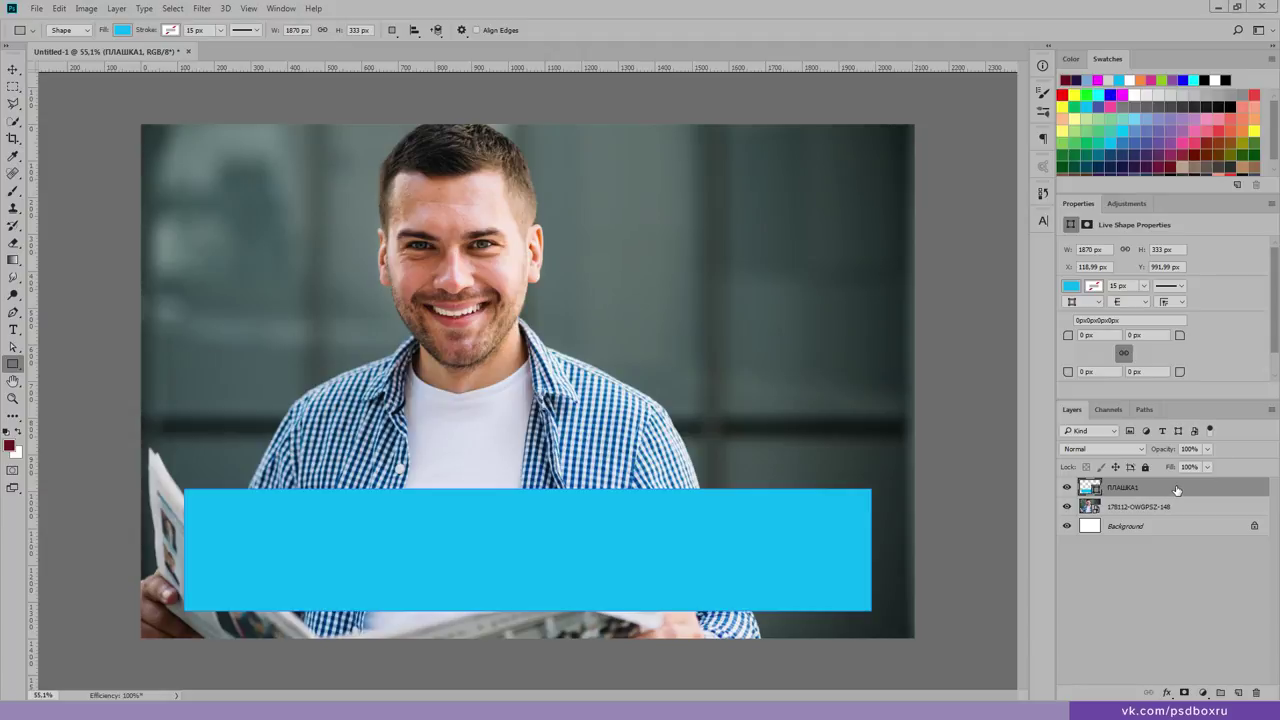
pyautogui.doubleClick(1176, 487)
pyautogui.moveTo(428, 71)
pyautogui.mouseDown()
pyautogui.moveTo(707, 142)
pyautogui.moveTo(689, 138)
pyautogui.mouseUp()
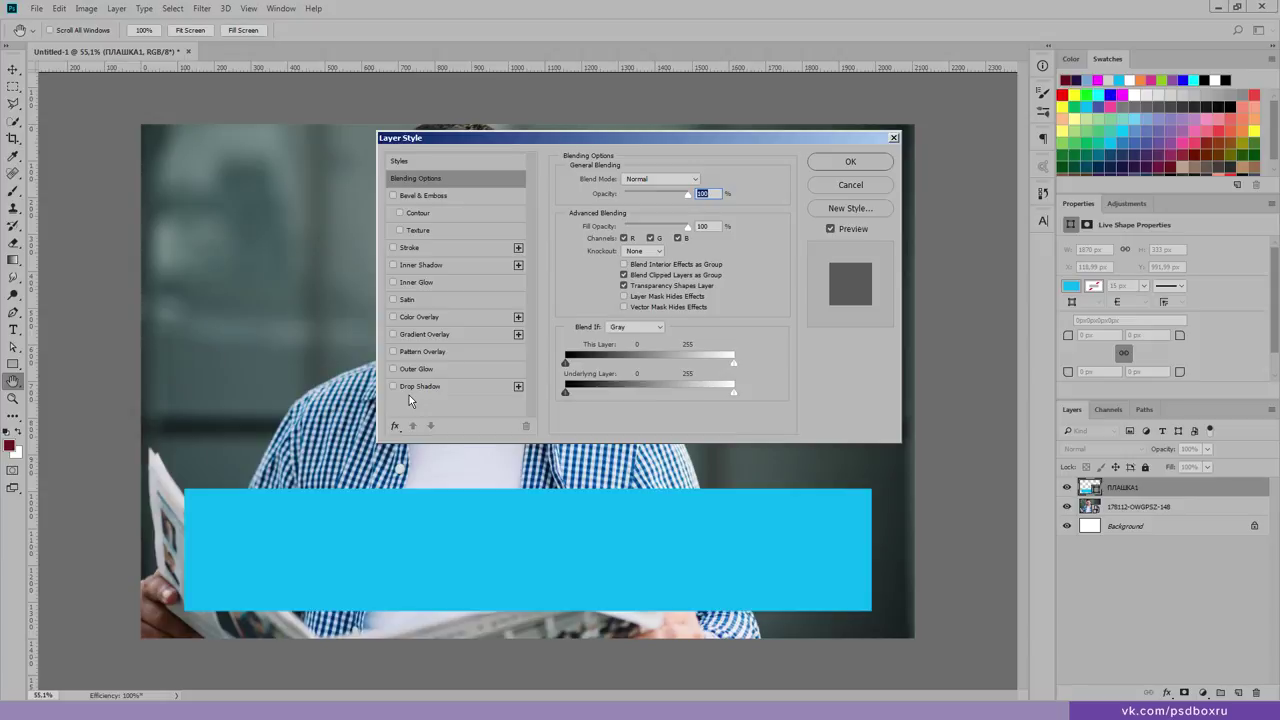
# Step: Apply a lime green #87bf25 Color Overlay to the bar, then toggle it to compare
pyautogui.click(412, 317)
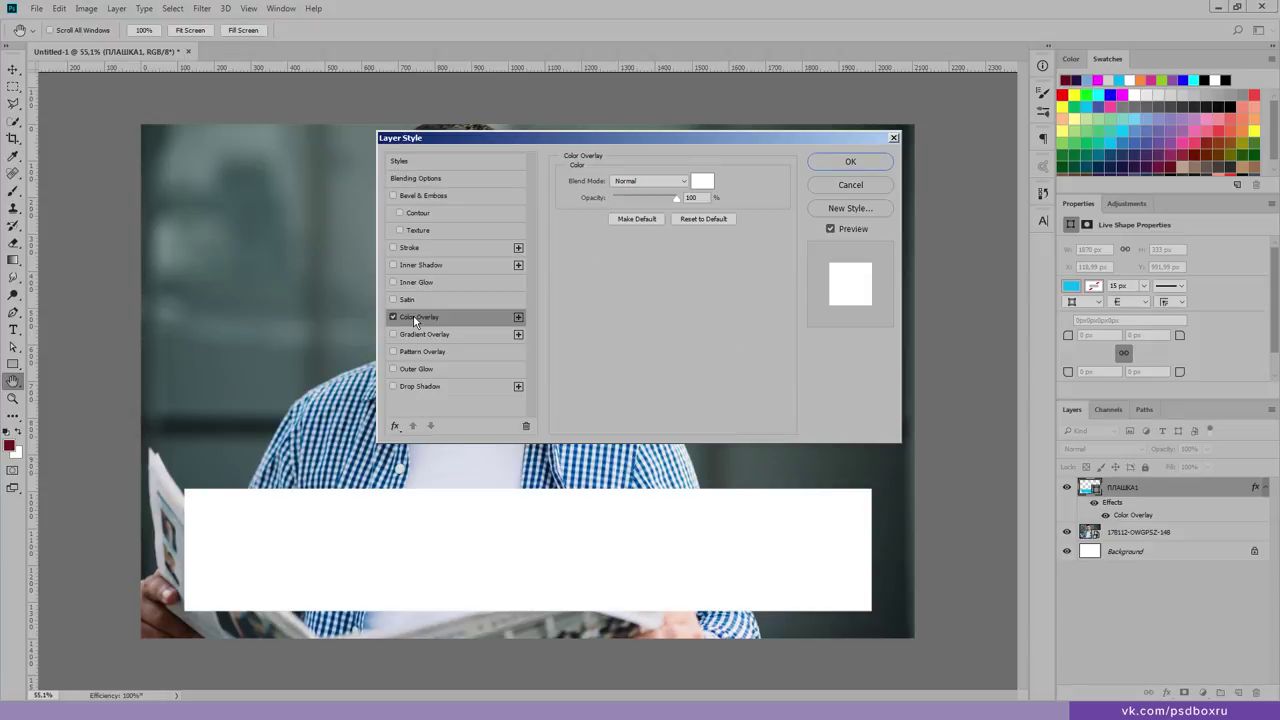
pyautogui.click(697, 180)
pyautogui.click(1116, 134)
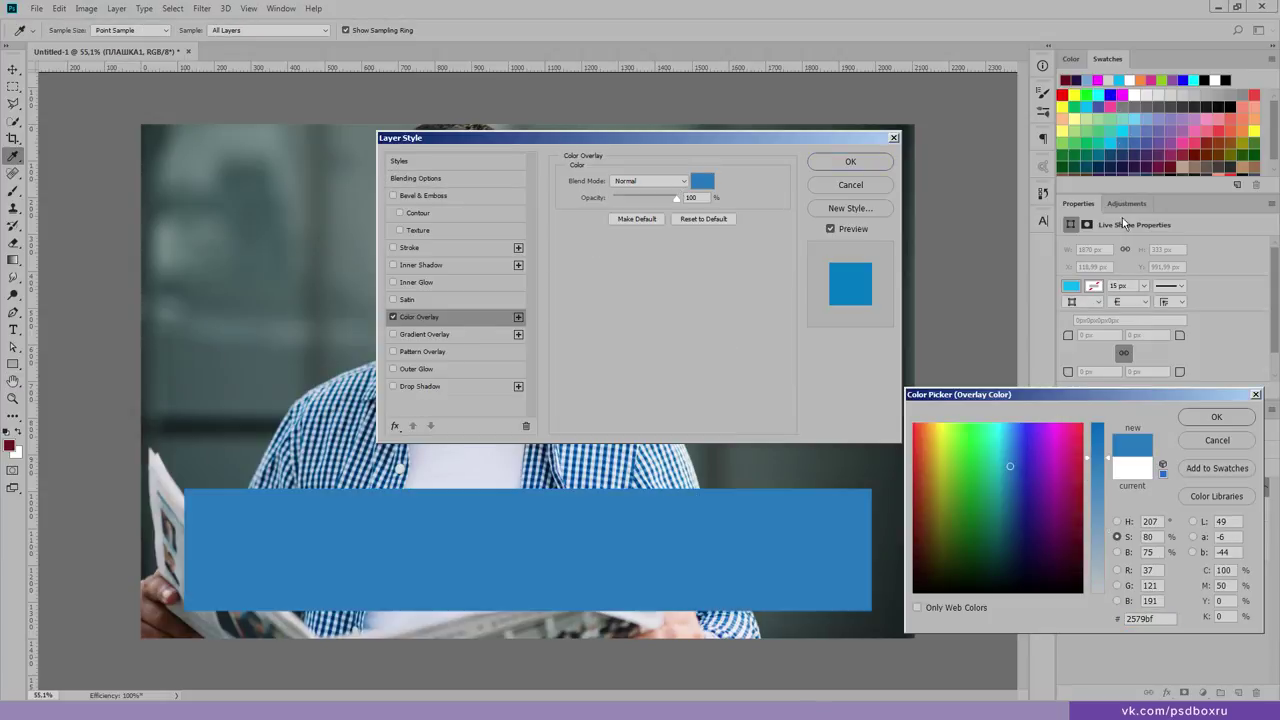
pyautogui.moveTo(1065, 453); pyautogui.dragTo(1050, 508)
pyautogui.click(986, 450)
pyautogui.click(940, 458)
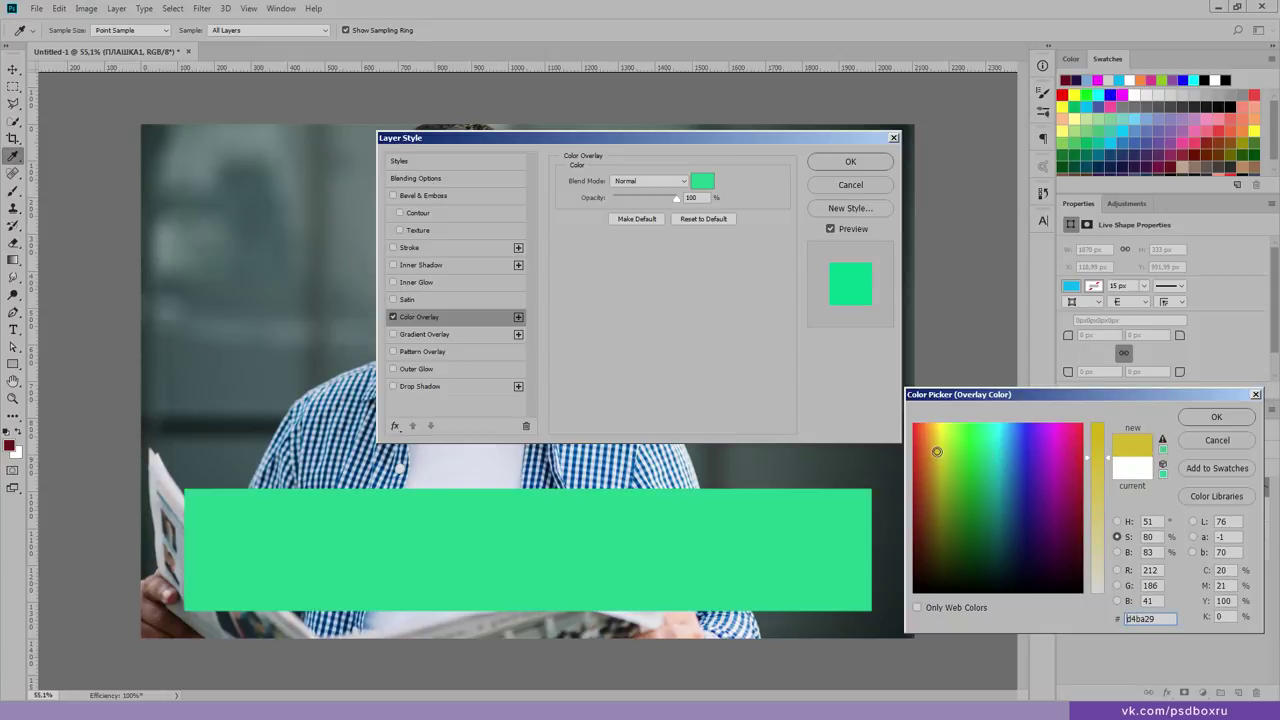
pyautogui.click(1185, 418)
pyautogui.click(836, 160)
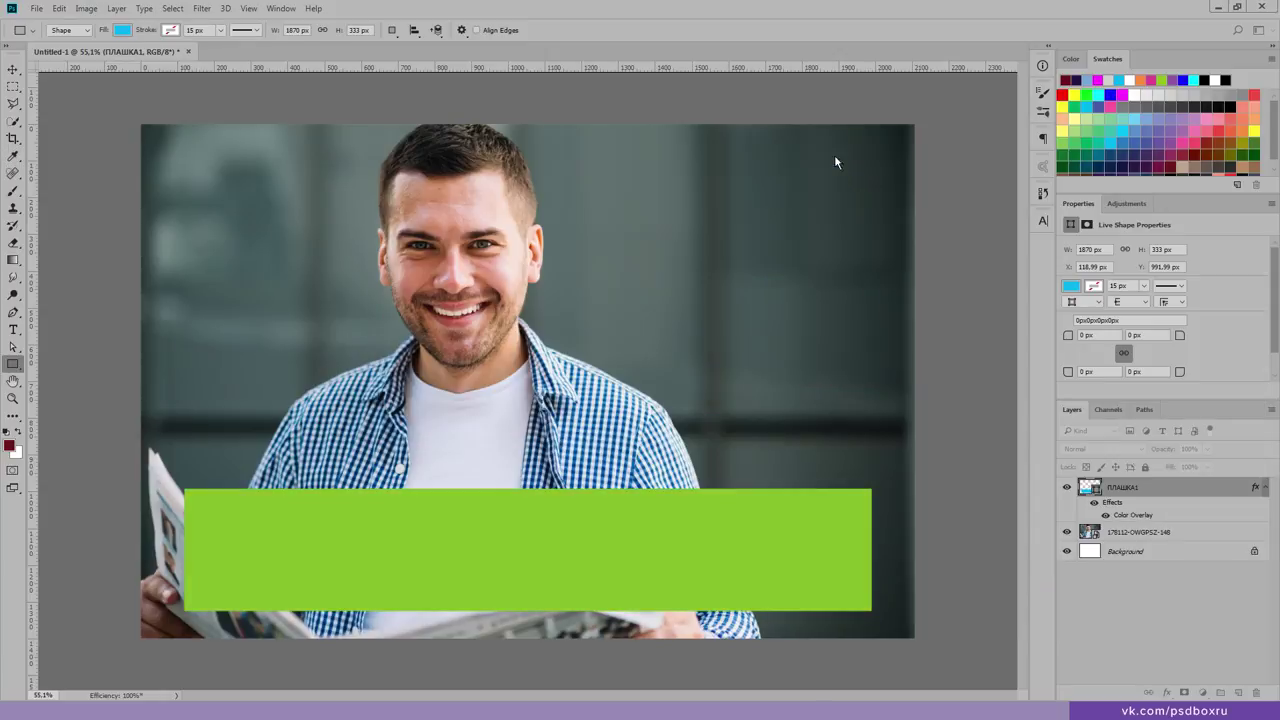
pyautogui.click(1104, 513)
pyautogui.click(1094, 502)
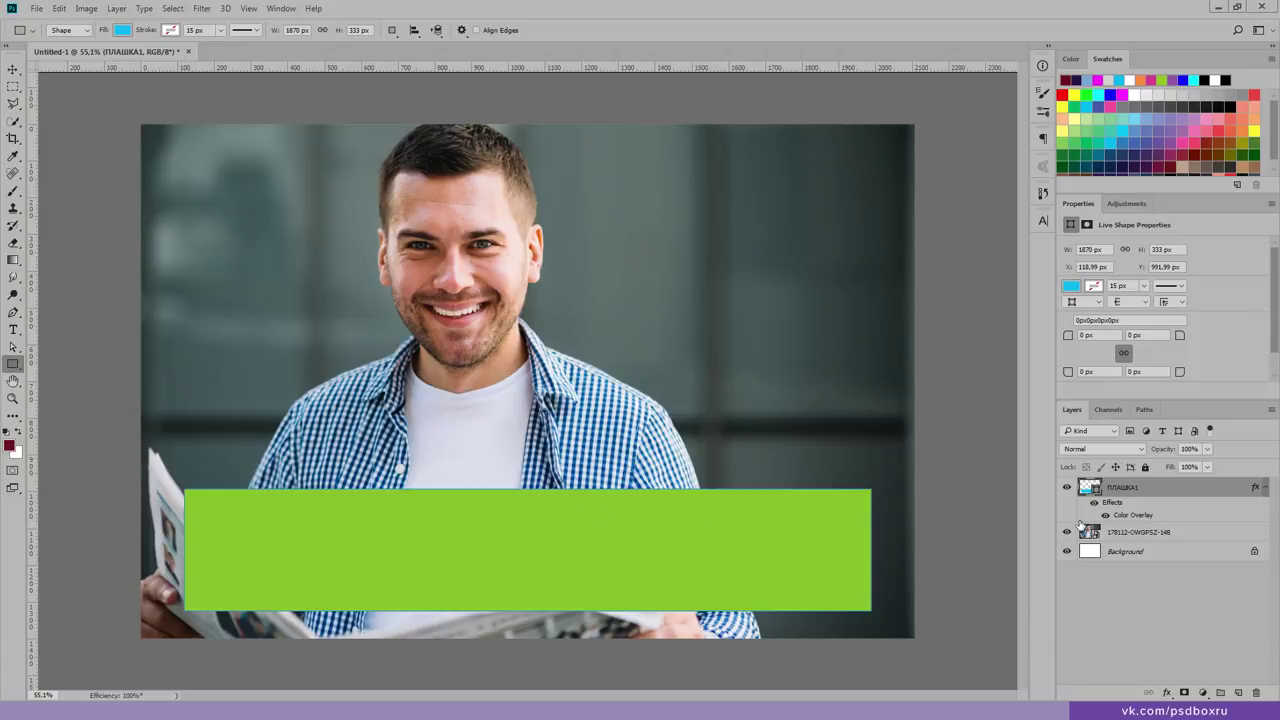
# Step: Replace the colour overlay with a gradient overlay, shifting it and toggling Align with Layer
pyautogui.doubleClick(1185, 485)
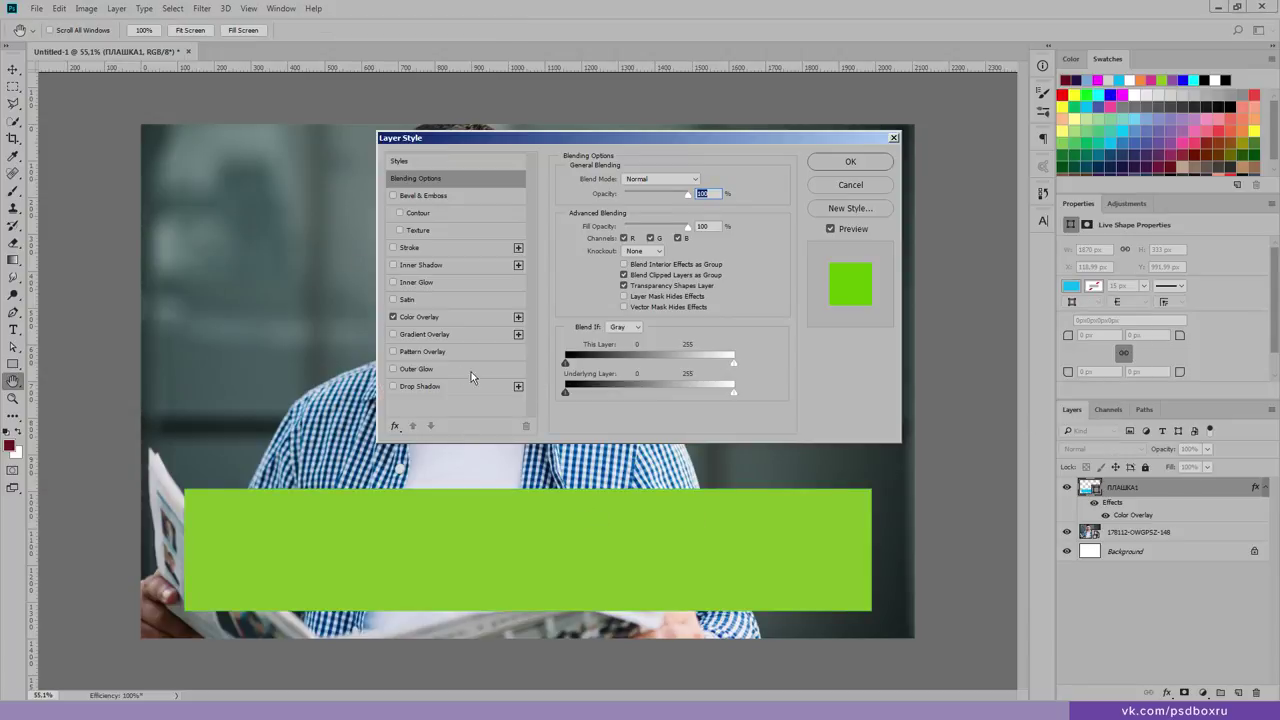
pyautogui.click(391, 318)
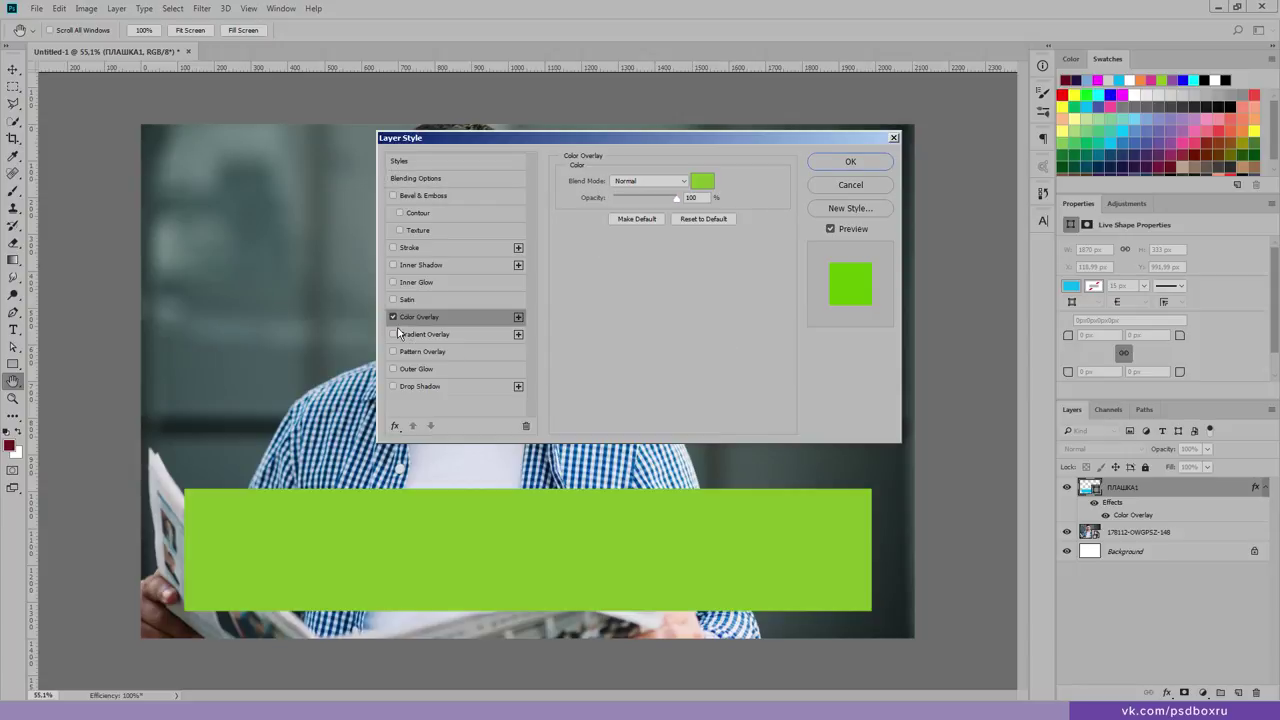
pyautogui.click(394, 318)
pyautogui.click(410, 338)
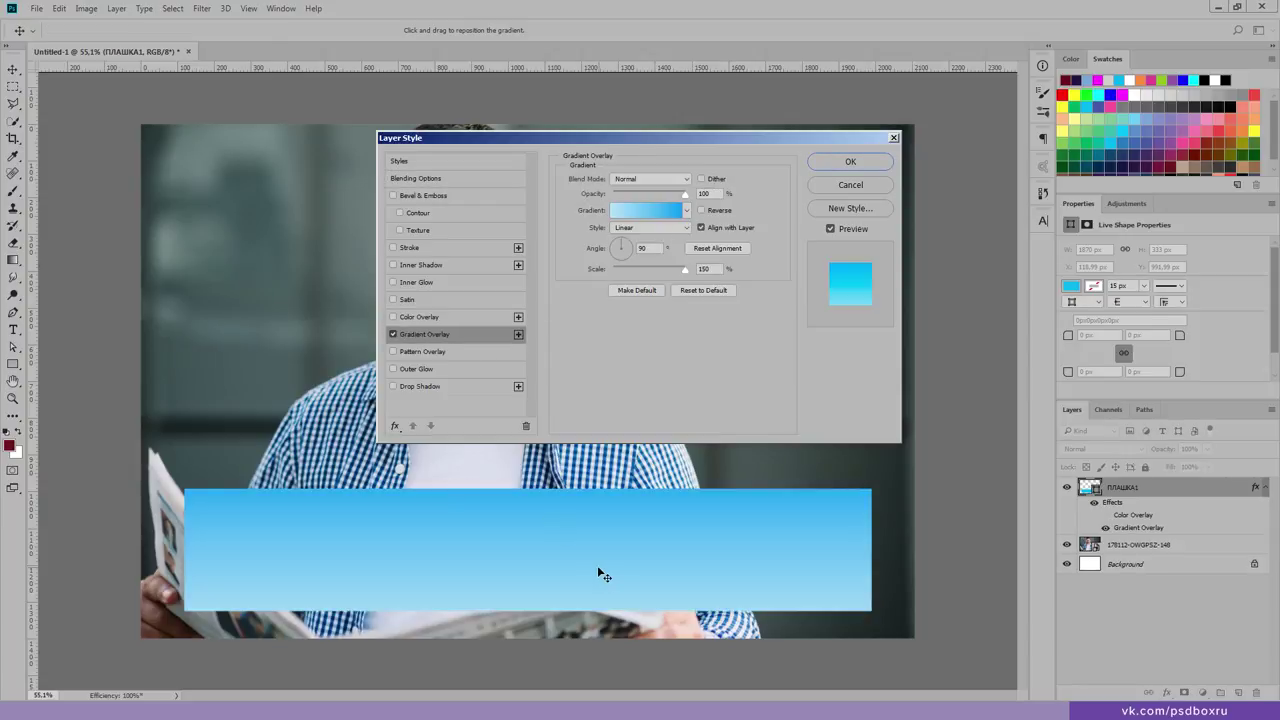
pyautogui.moveTo(598, 568)
pyautogui.mouseDown()
pyautogui.moveTo(584, 539)
pyautogui.moveTo(612, 451)
pyautogui.mouseUp()
pyautogui.moveTo(636, 520); pyautogui.dragTo(632, 508)
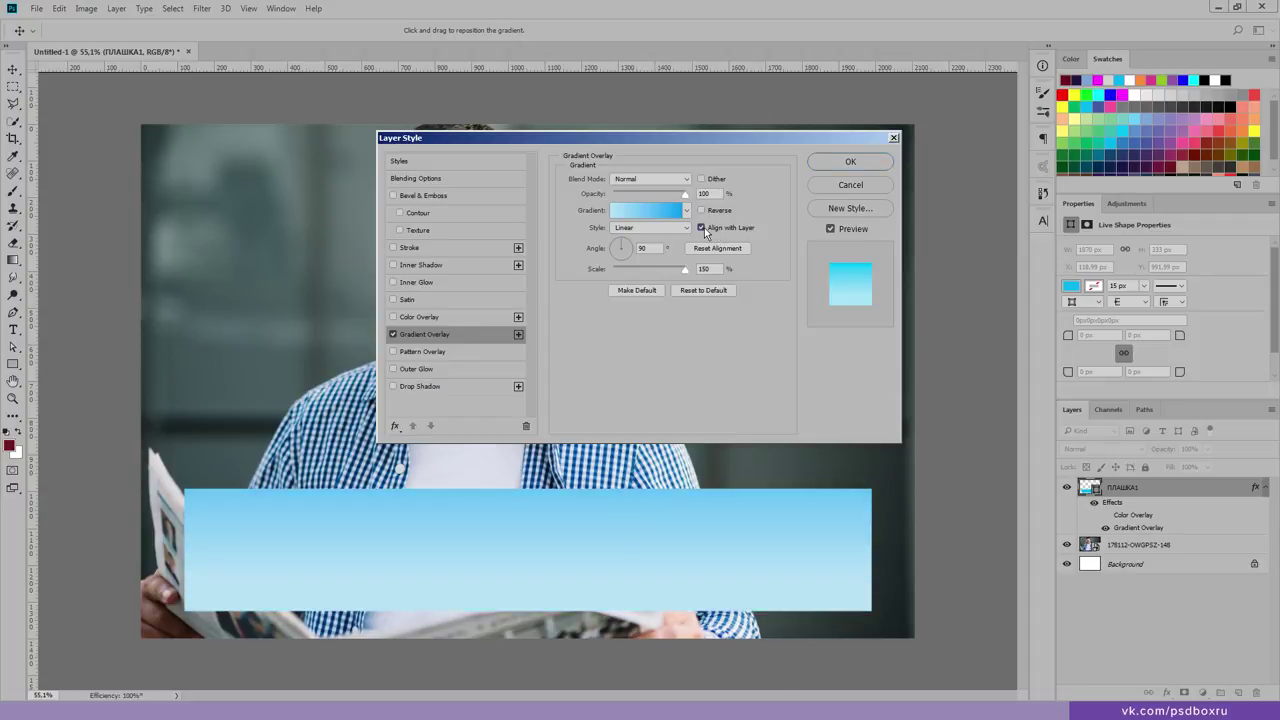
pyautogui.click(704, 227)
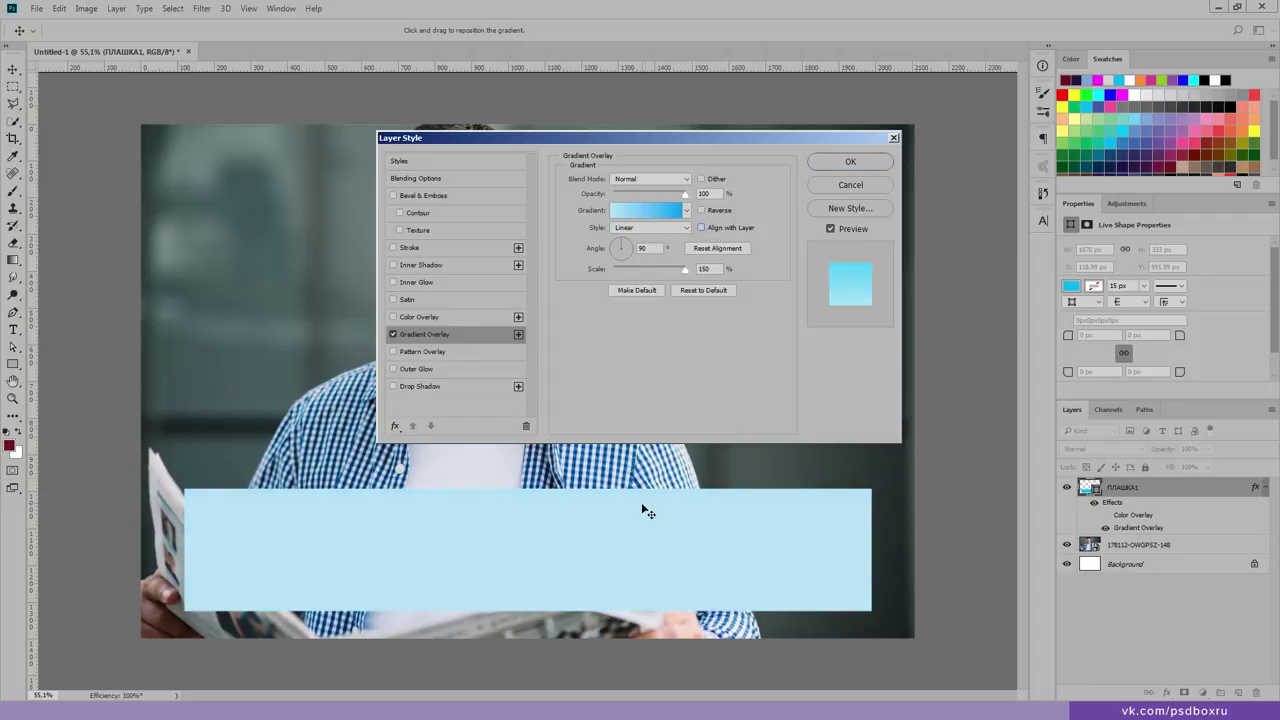
# Step: Try Reflected, Diamond and Linear gradient styles before settling on Radial
pyautogui.click(701, 227)
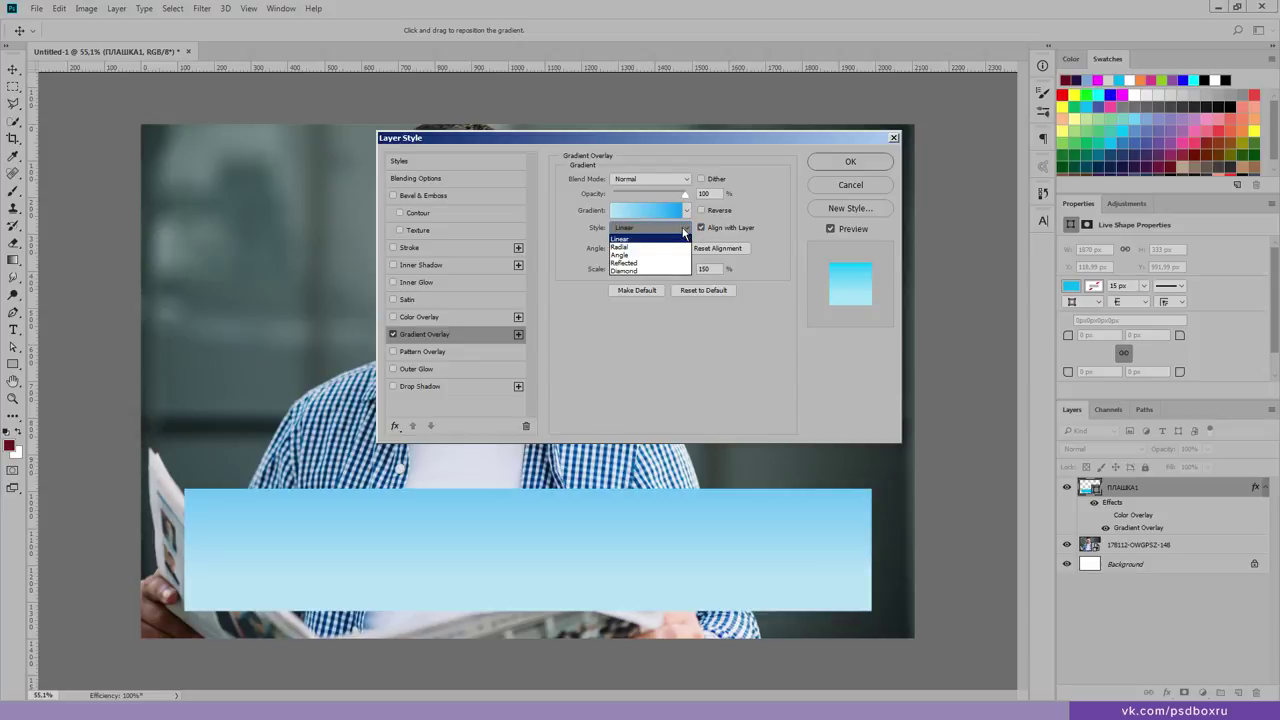
pyautogui.click(642, 262)
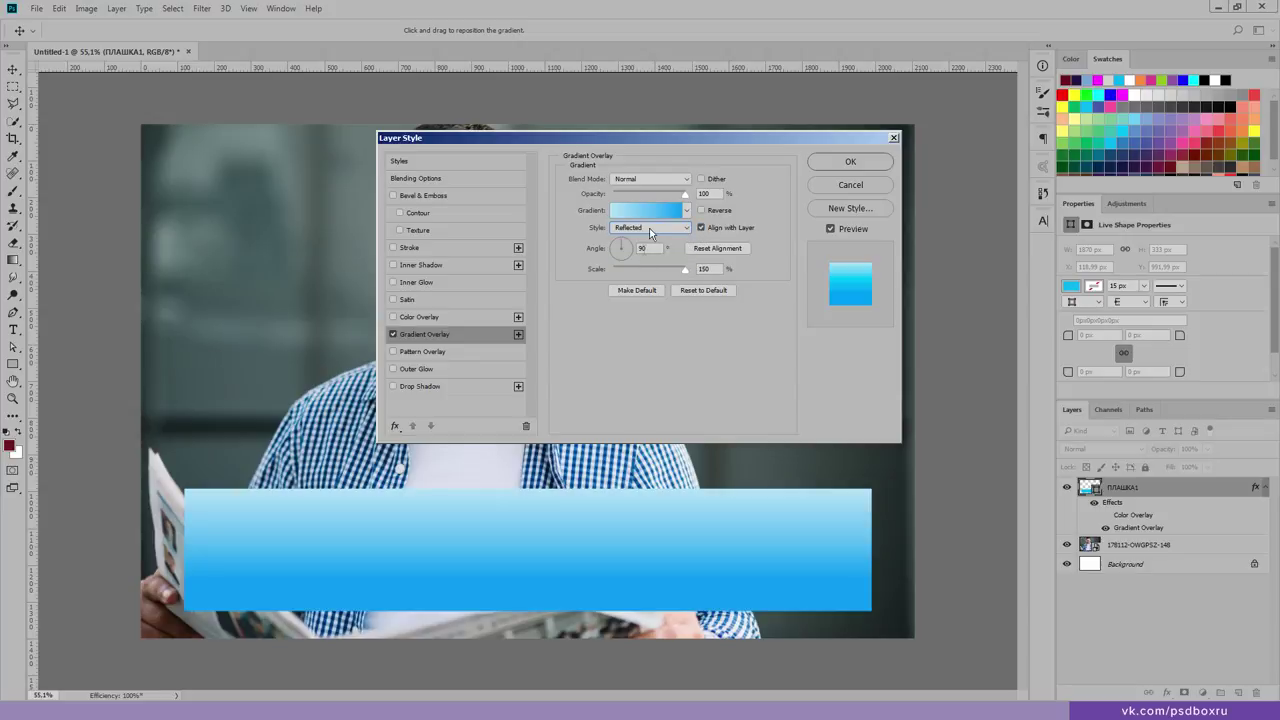
pyautogui.click(649, 230)
pyautogui.click(644, 277)
pyautogui.moveTo(615, 497); pyautogui.dragTo(565, 565)
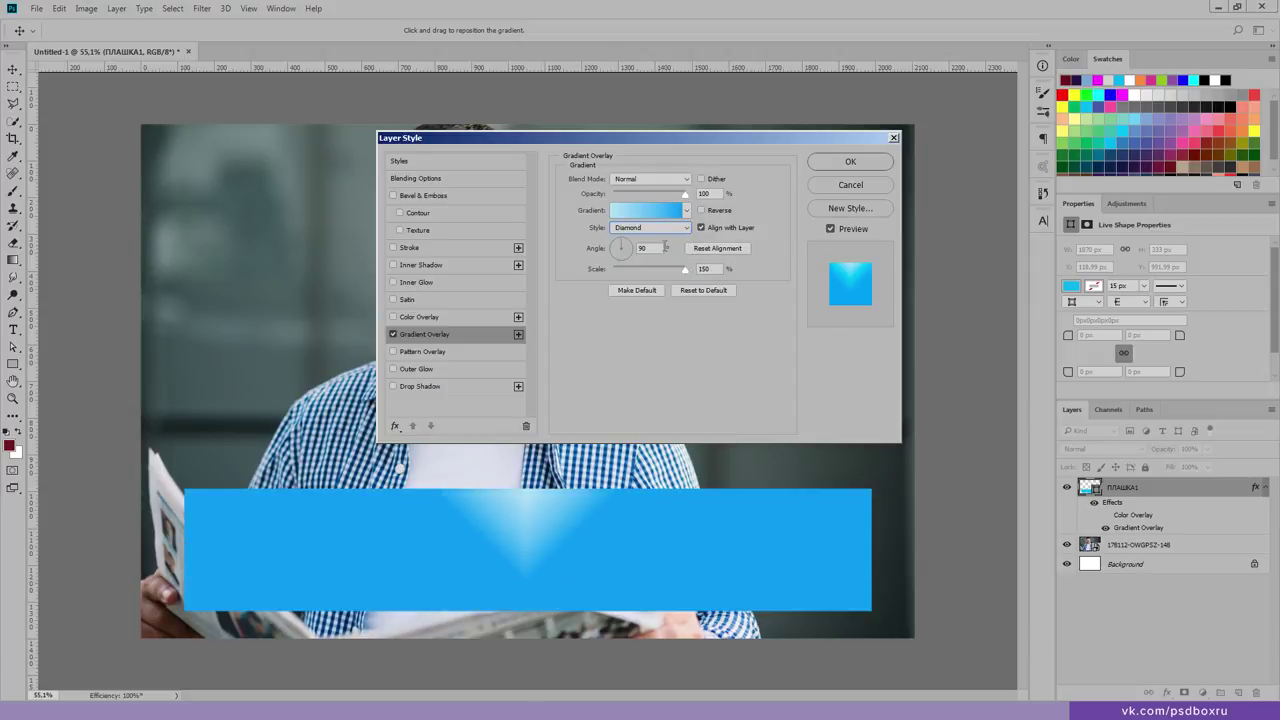
pyautogui.click(645, 228)
pyautogui.click(644, 240)
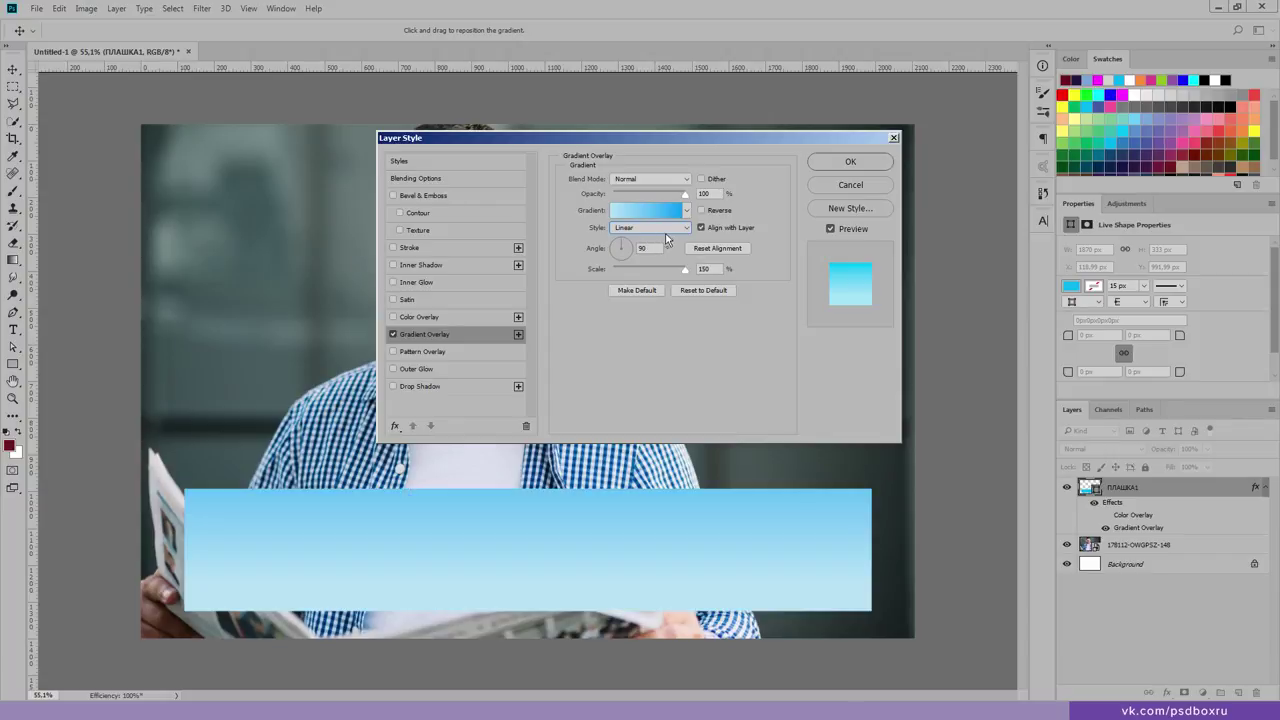
pyautogui.click(652, 247)
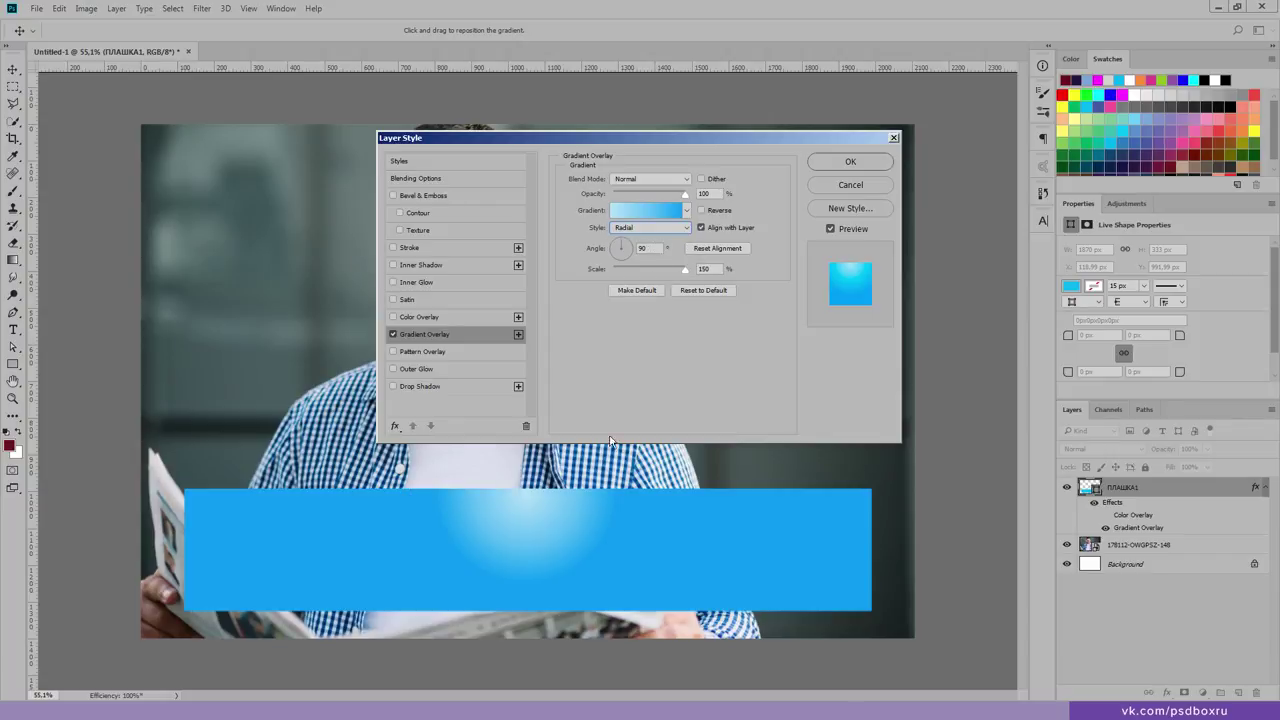
# Step: Test gradient scales of 25, 50 and 200, move the glow, then cancel Layer Style
pyautogui.doubleClick(704, 269)
pyautogui.write('25')
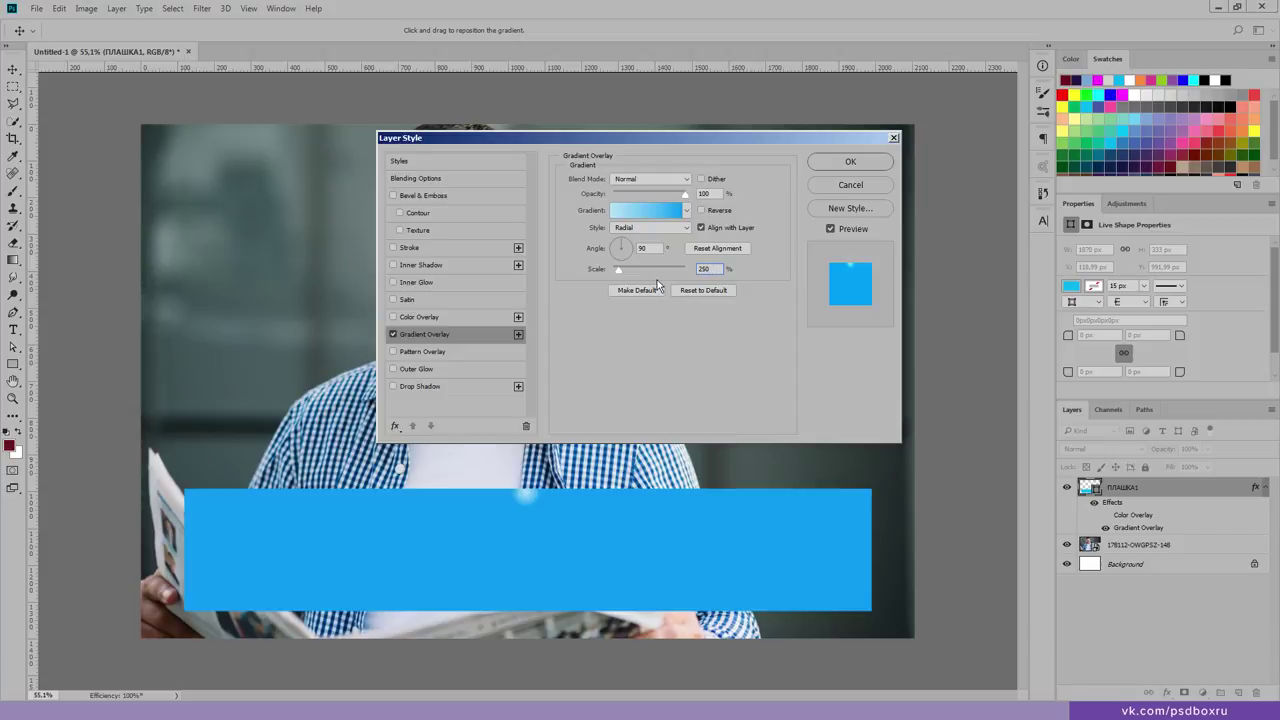
pyautogui.hotkey('ctrl', 'z')
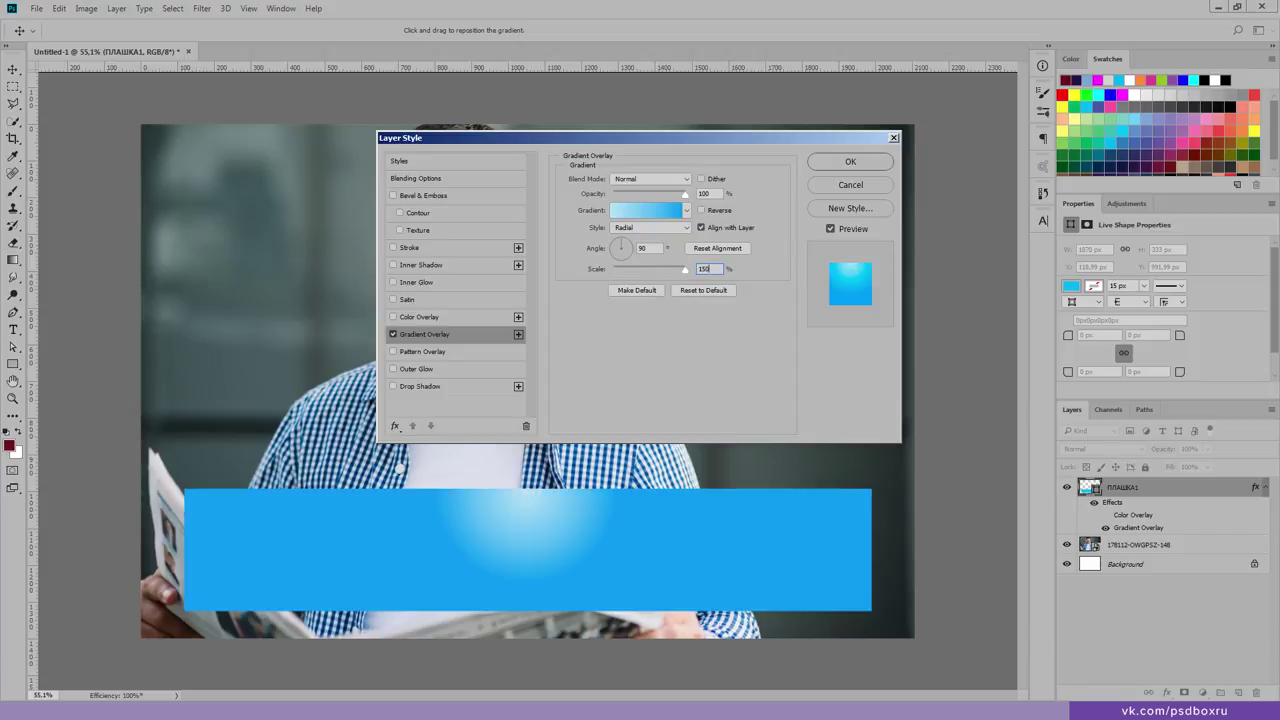
pyautogui.write('25')
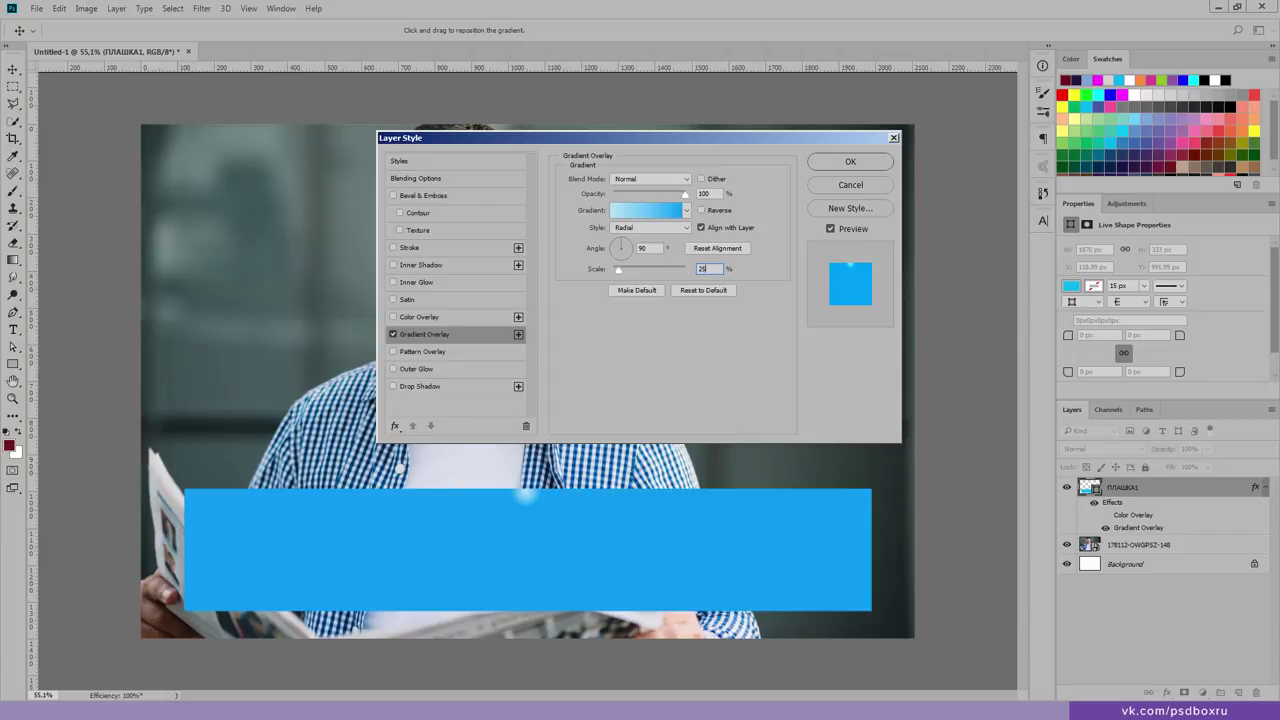
pyautogui.moveTo(620, 271)
pyautogui.mouseDown()
pyautogui.moveTo(687, 288)
pyautogui.moveTo(662, 290)
pyautogui.mouseUp()
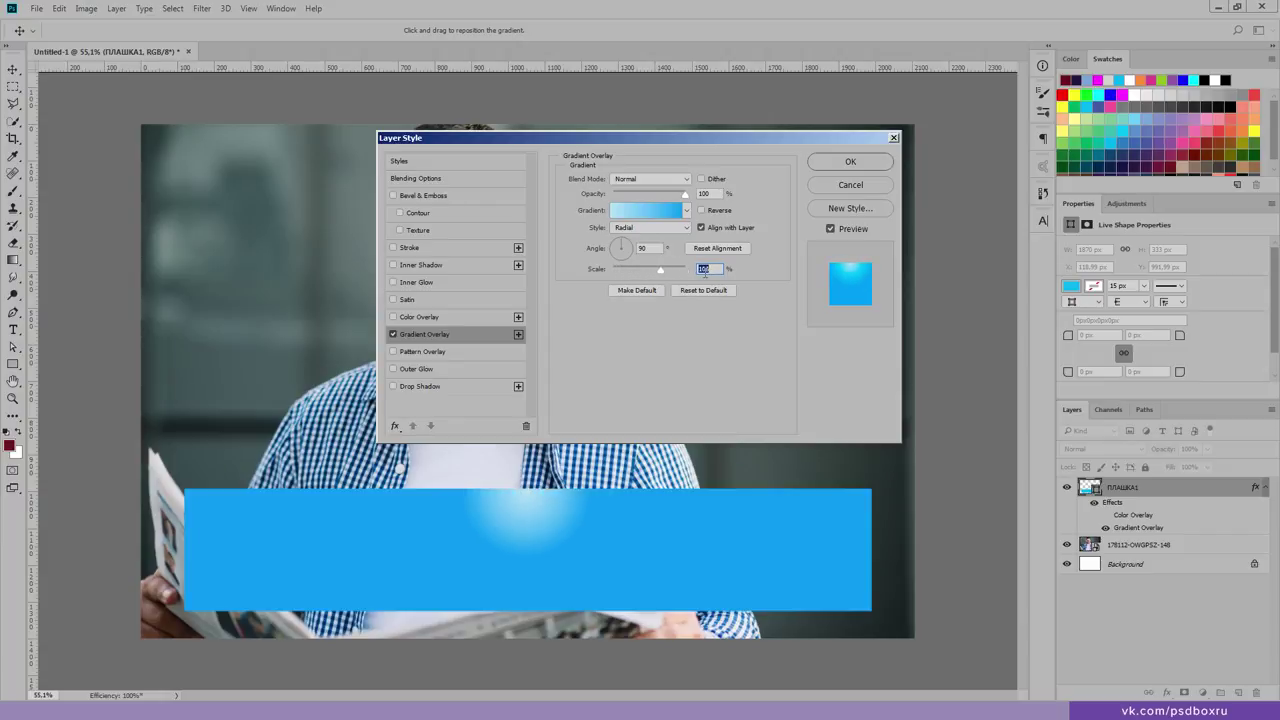
pyautogui.write('50')
pyautogui.press('Return')
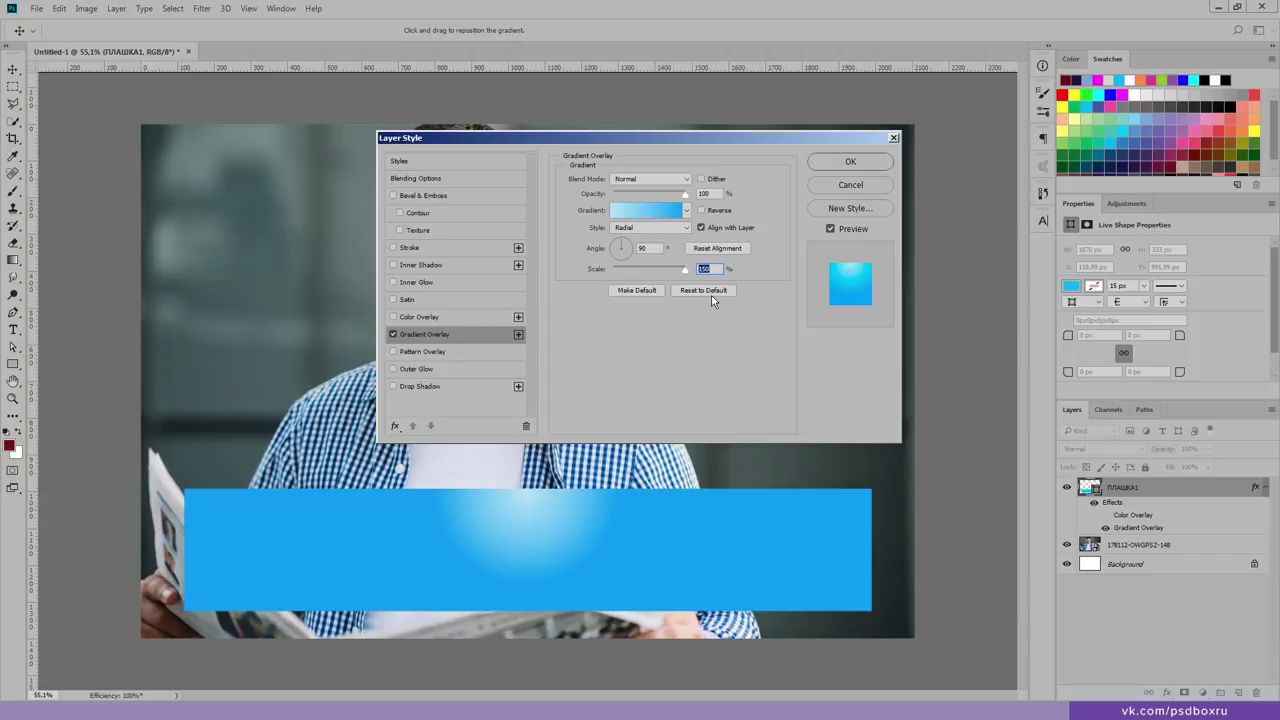
pyautogui.moveTo(534, 536)
pyautogui.mouseDown()
pyautogui.moveTo(443, 618)
pyautogui.moveTo(297, 514)
pyautogui.moveTo(689, 534)
pyautogui.moveTo(408, 505)
pyautogui.moveTo(394, 526)
pyautogui.moveTo(677, 583)
pyautogui.moveTo(471, 603)
pyautogui.mouseUp()
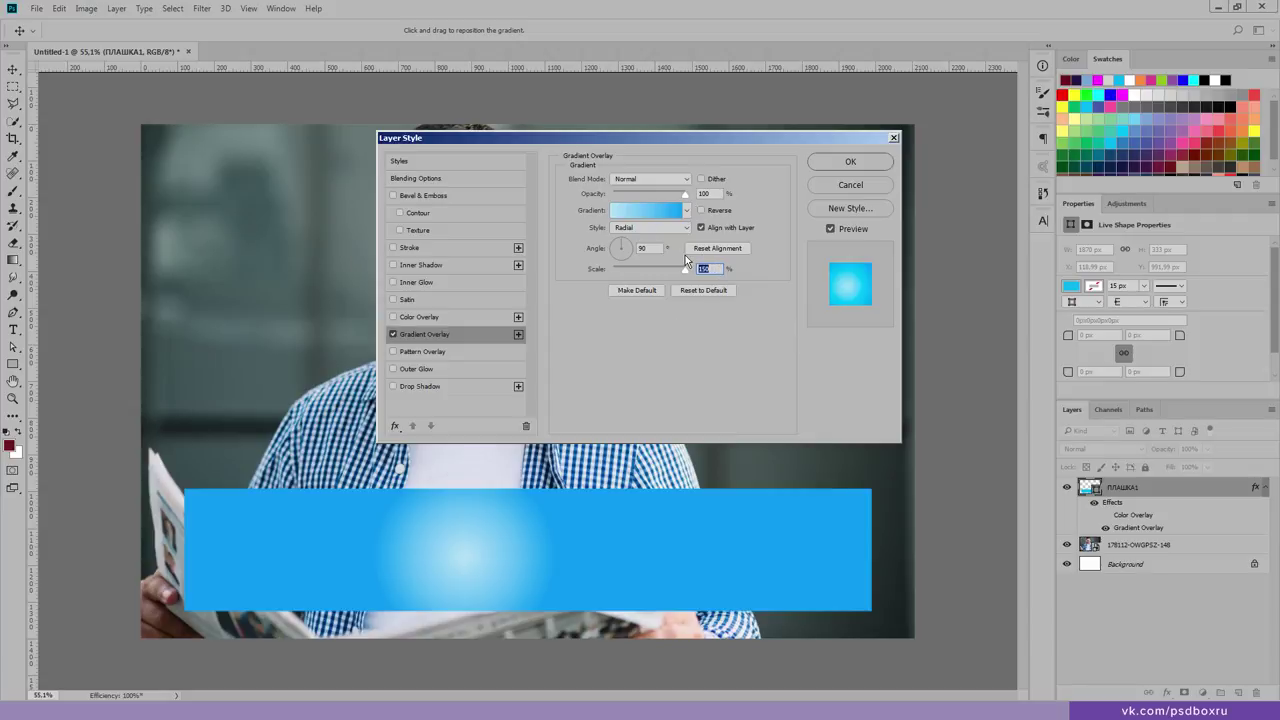
pyautogui.write('200')
pyautogui.click(850, 185)
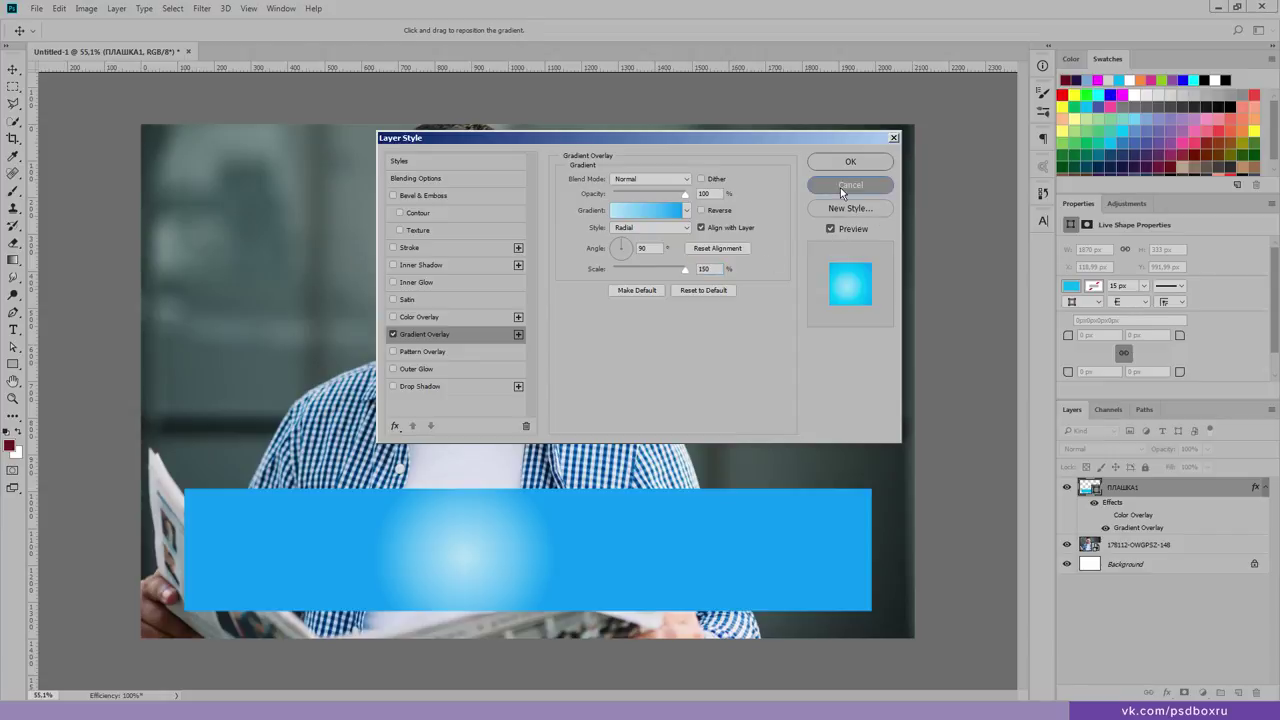
pyautogui.rightClick(1148, 492)
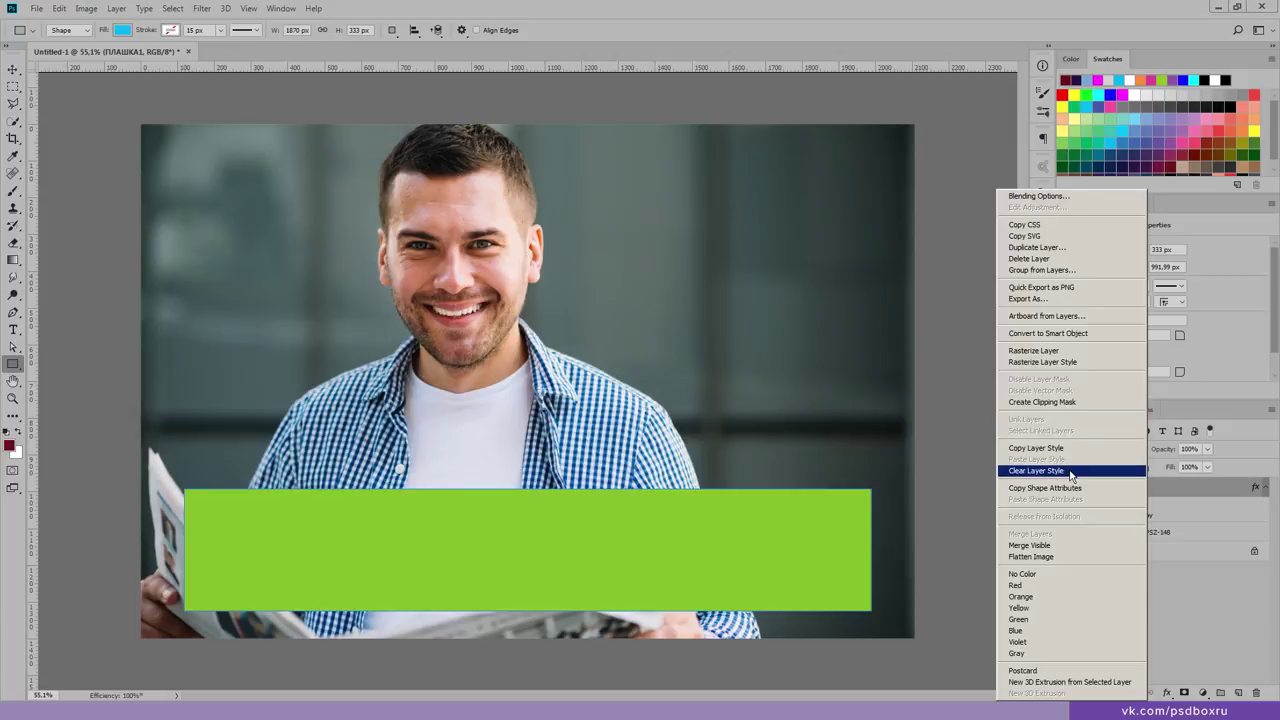
# Step: Clear the bar's layer style and, after trying a gradient, set its fill to solid black
pyautogui.click(1090, 472)
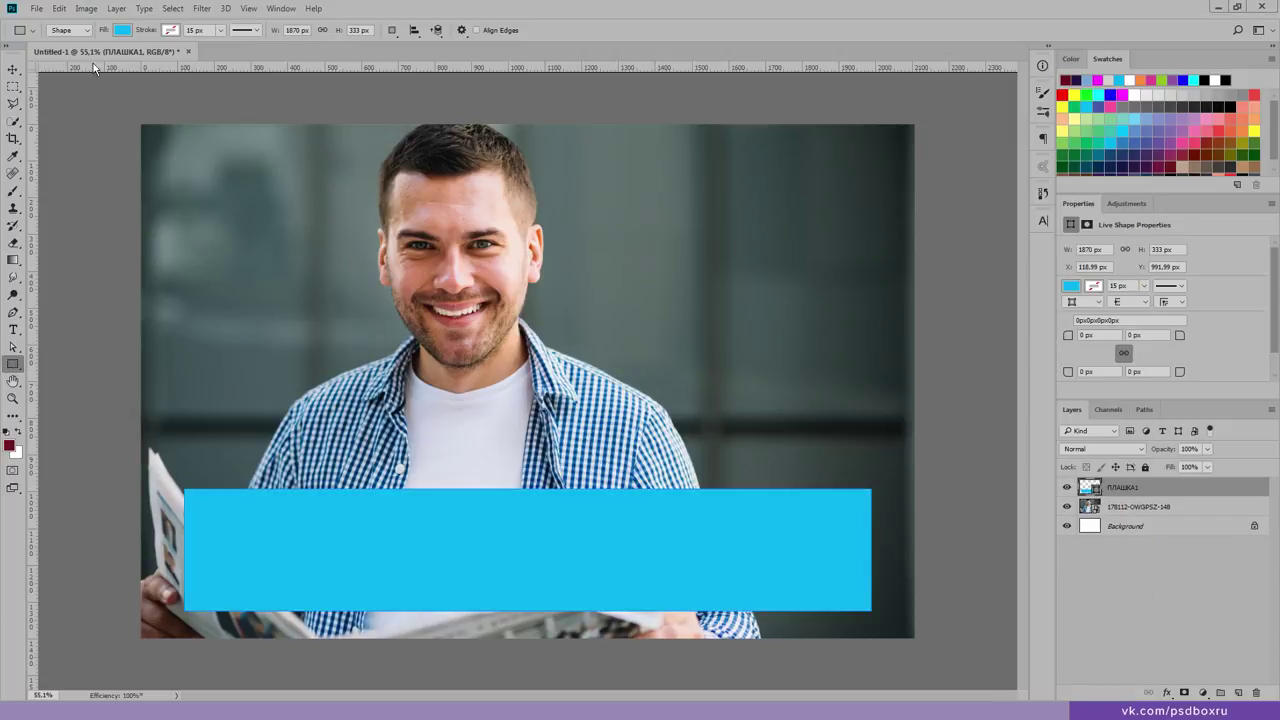
pyautogui.click(118, 30)
pyautogui.click(118, 56)
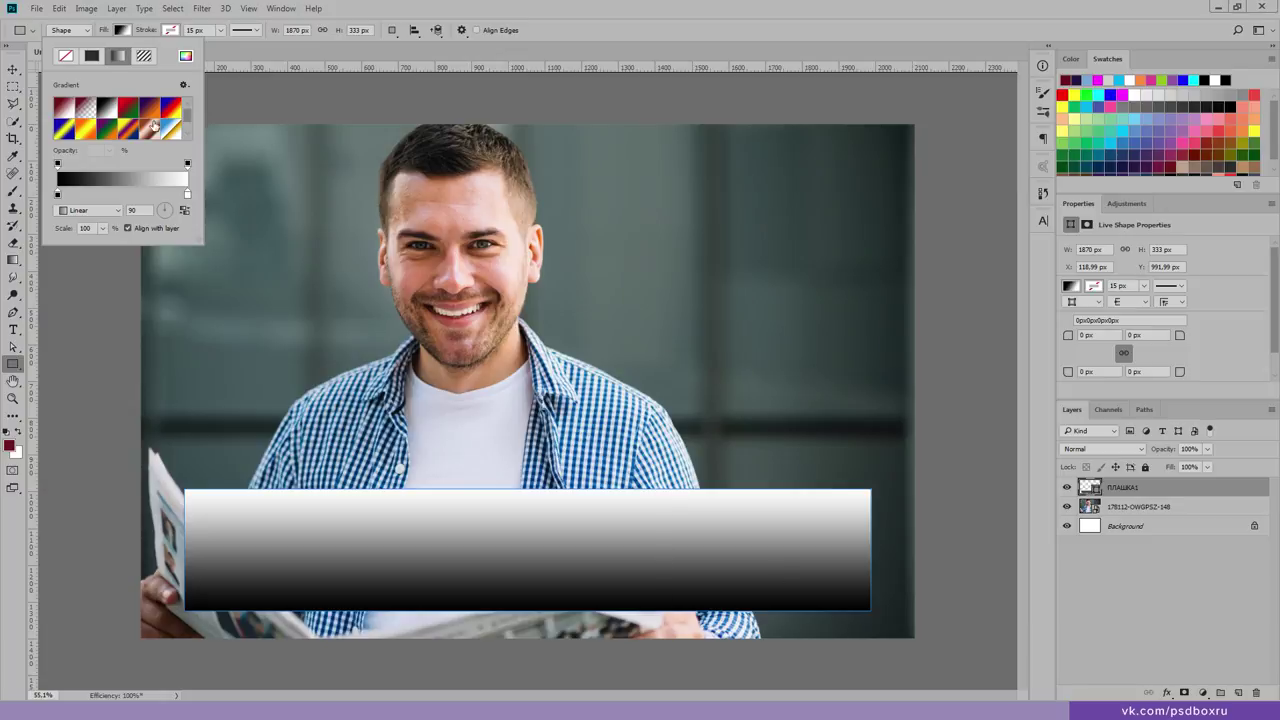
pyautogui.click(93, 56)
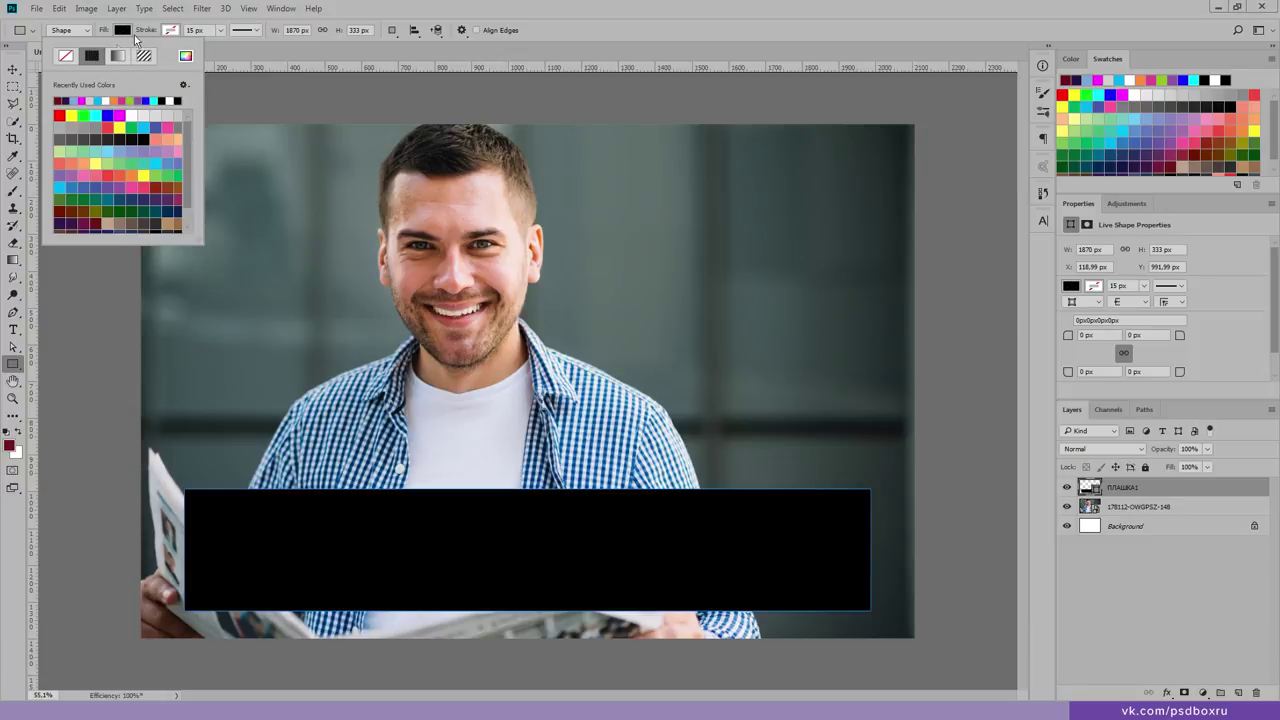
pyautogui.click(126, 34)
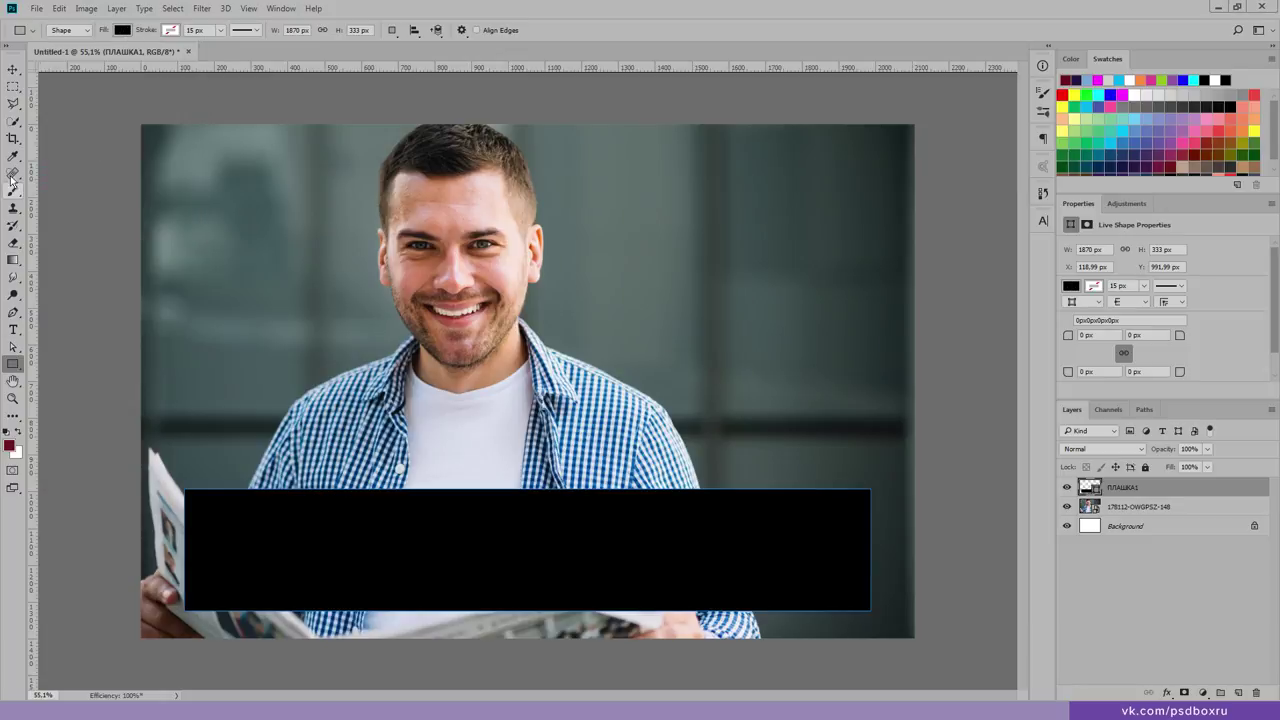
pyautogui.click(13, 86)
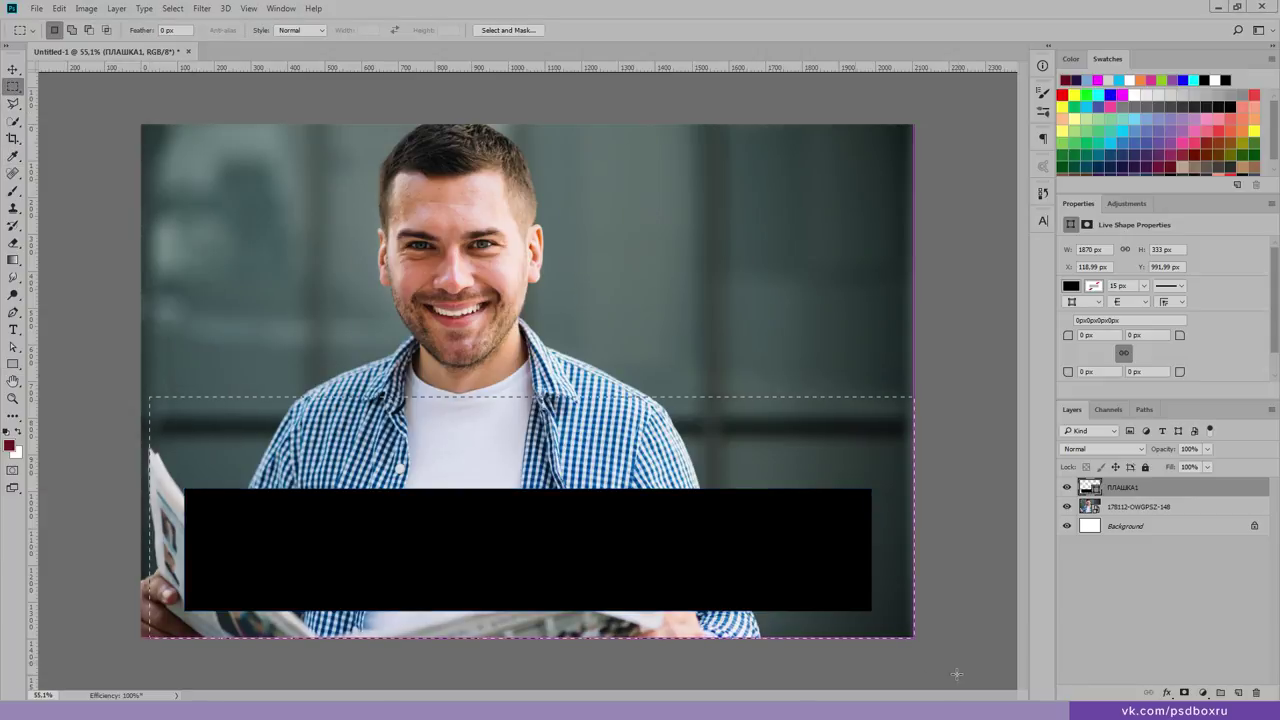
# Step: Fill a new Layer 1 with bright green and clip it to the ПЛАШКА1 bar
pyautogui.moveTo(148, 397); pyautogui.dragTo(920, 645)
pyautogui.click(1239, 693)
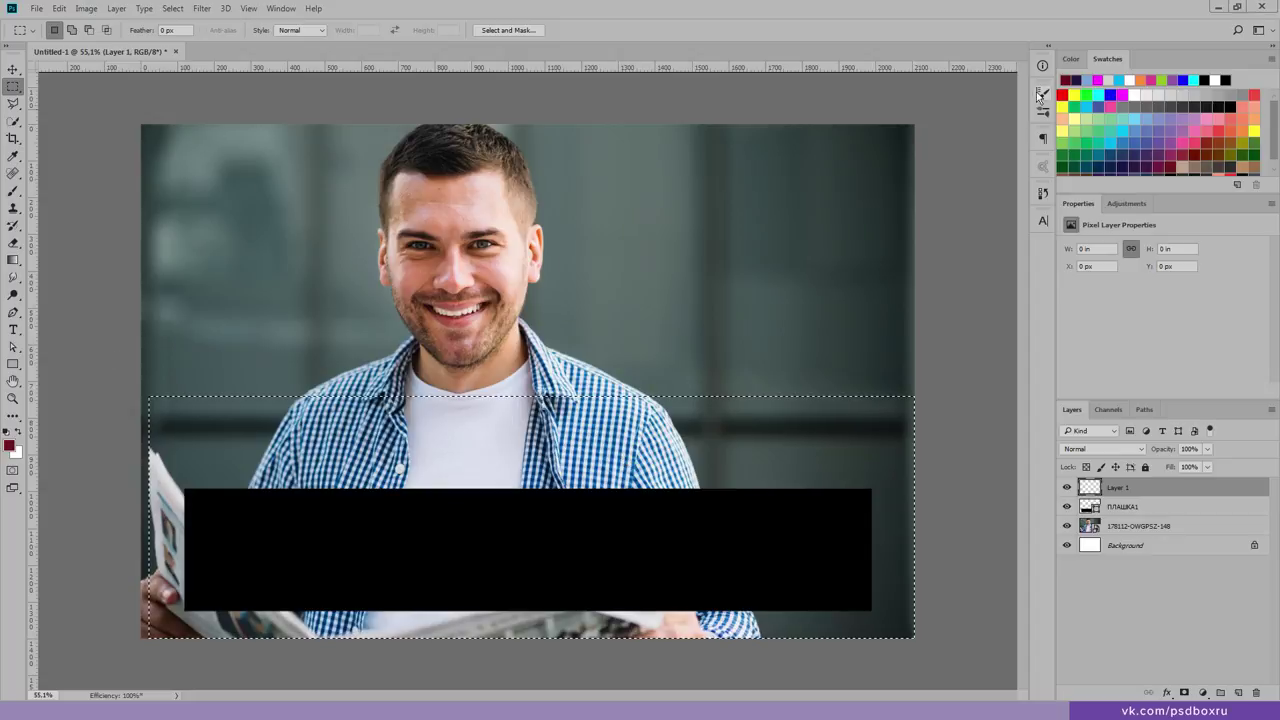
pyautogui.click(1086, 94)
pyautogui.scroll(-1, 1090, 95)
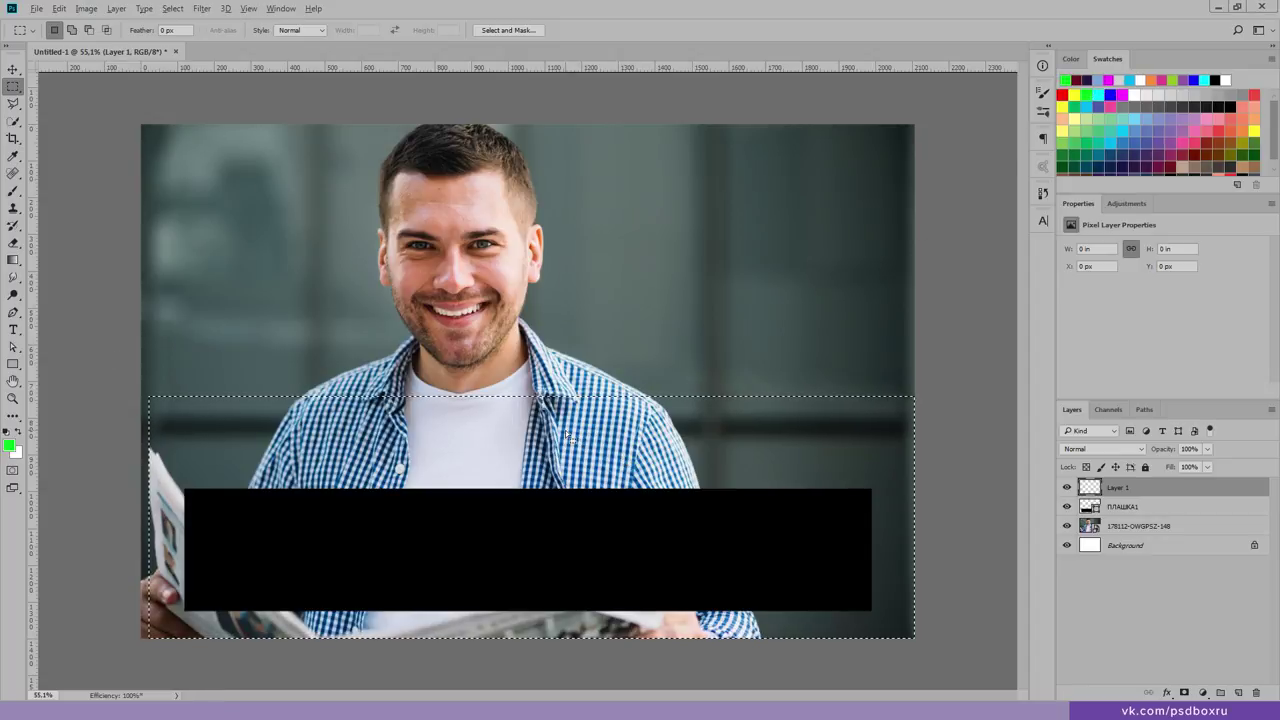
pyautogui.hotkey('alt', 'BackSpace')
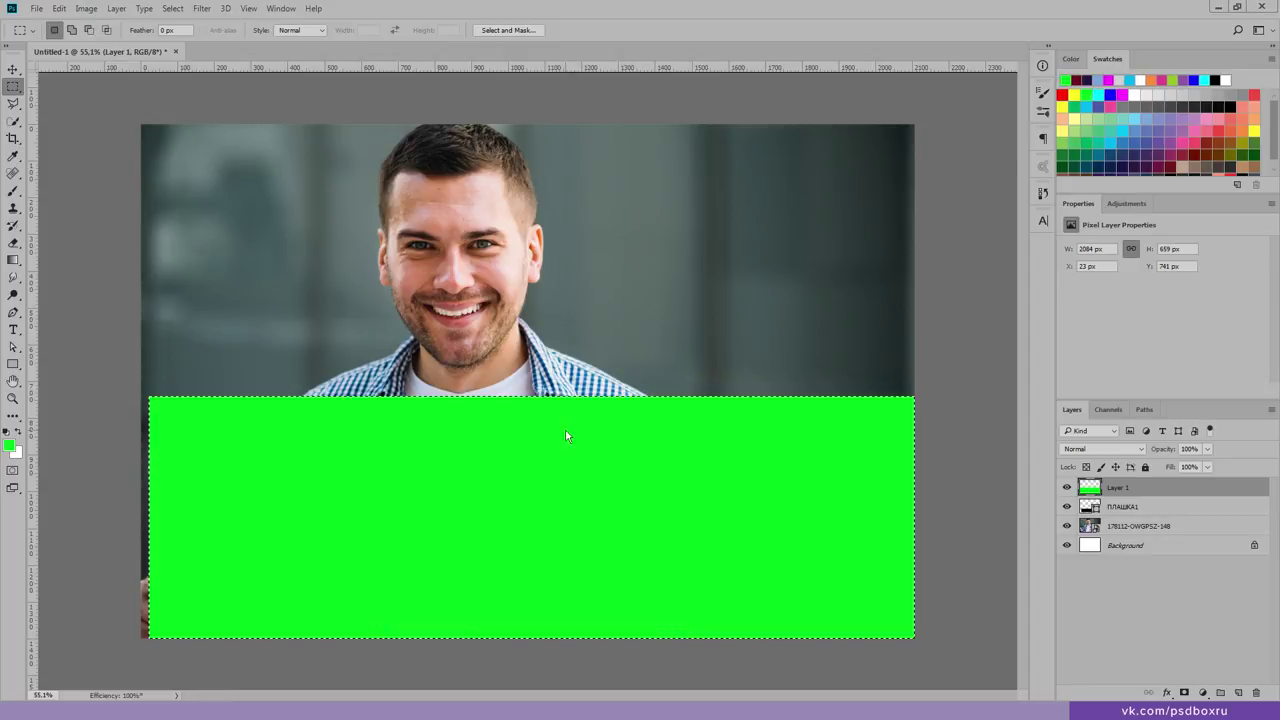
pyautogui.hotkey('ctrl', 'd')
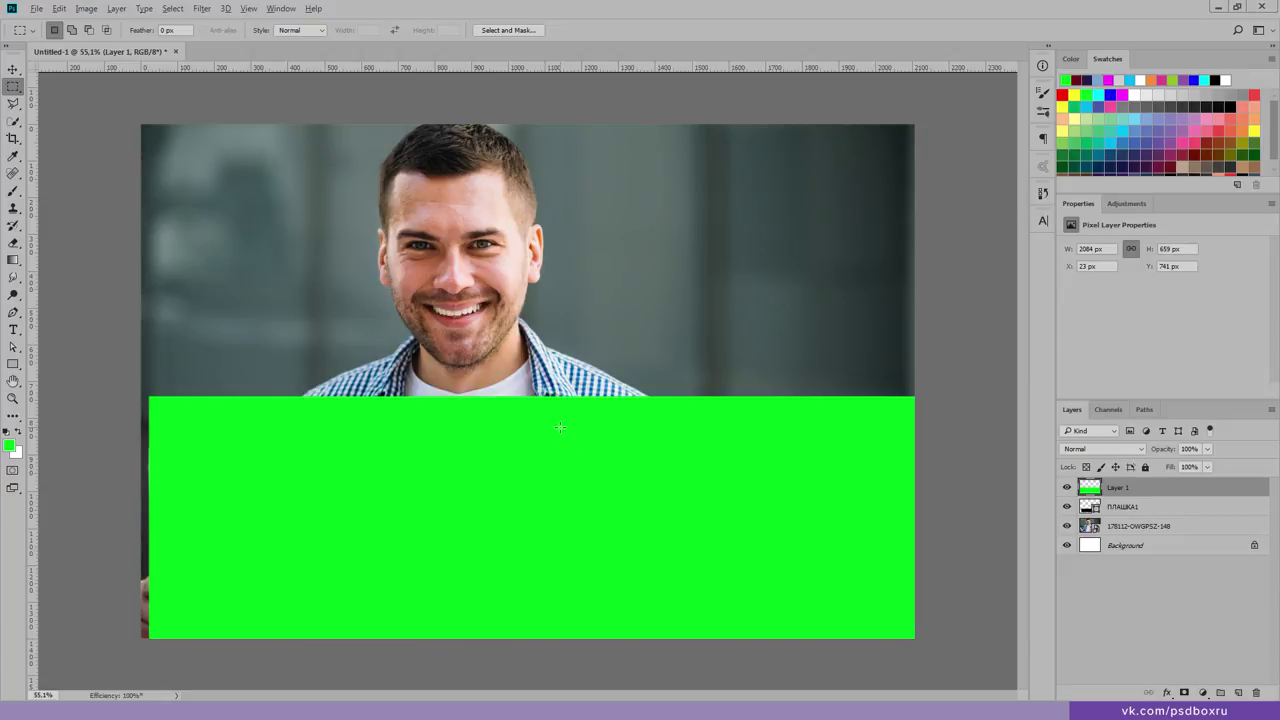
pyautogui.hotkey('alt', 'BackSpace')
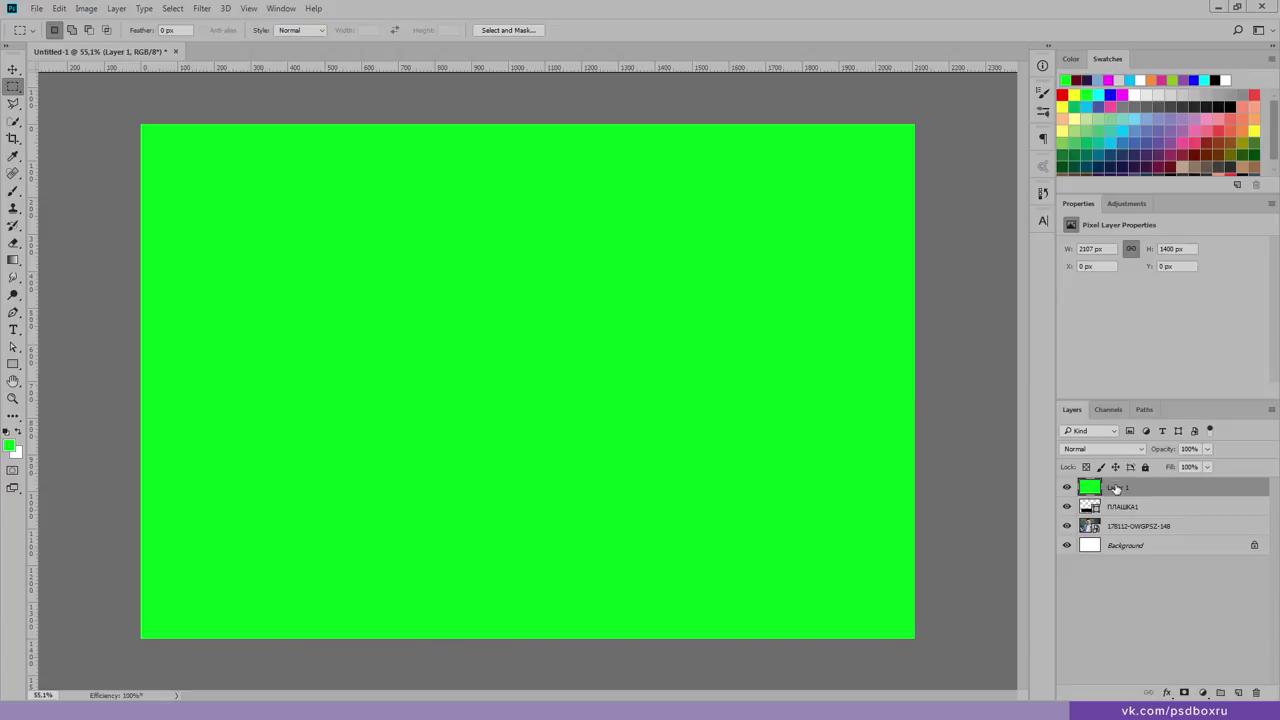
pyautogui.moveTo(1116, 488); pyautogui.dragTo(1124, 494)
pyautogui.keyDown('alt'); pyautogui.click(1126, 494); pyautogui.keyUp('alt')
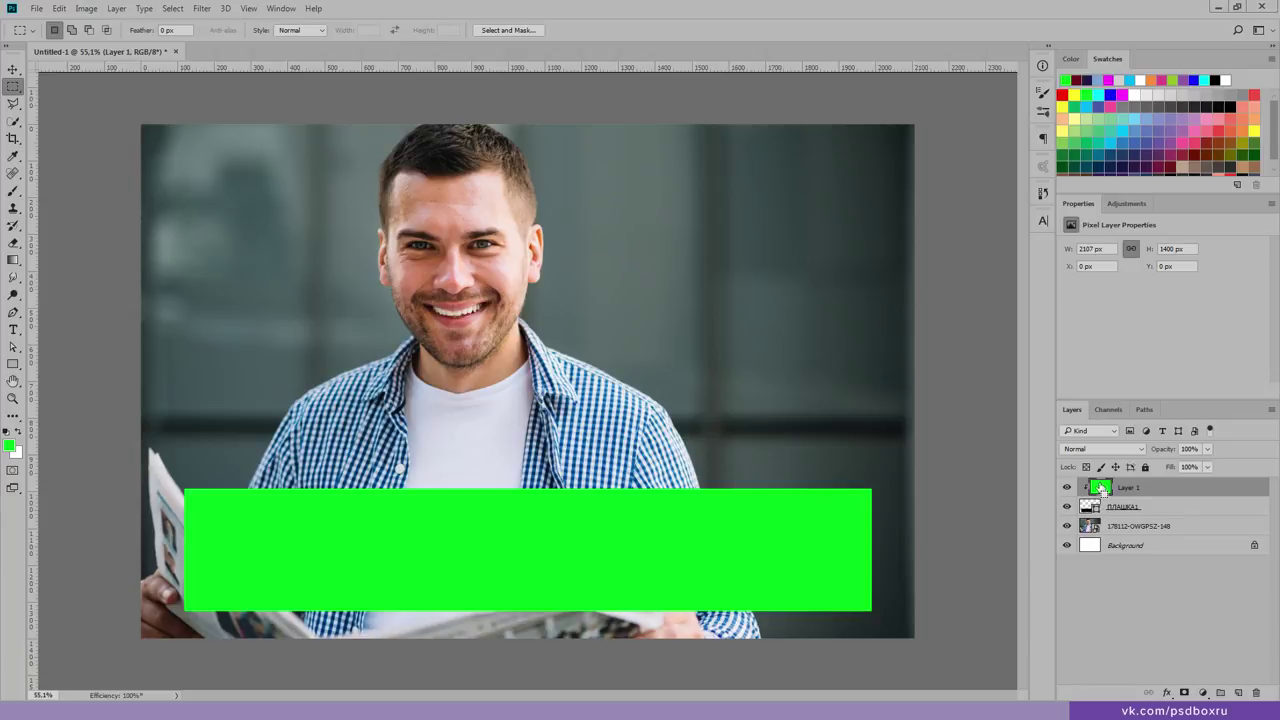
# Step: Recolour the green layer to yellow-green with Hue/Saturation (-50, -22, -18)
pyautogui.hotkey('ctrl', 'u')
pyautogui.write('-85')
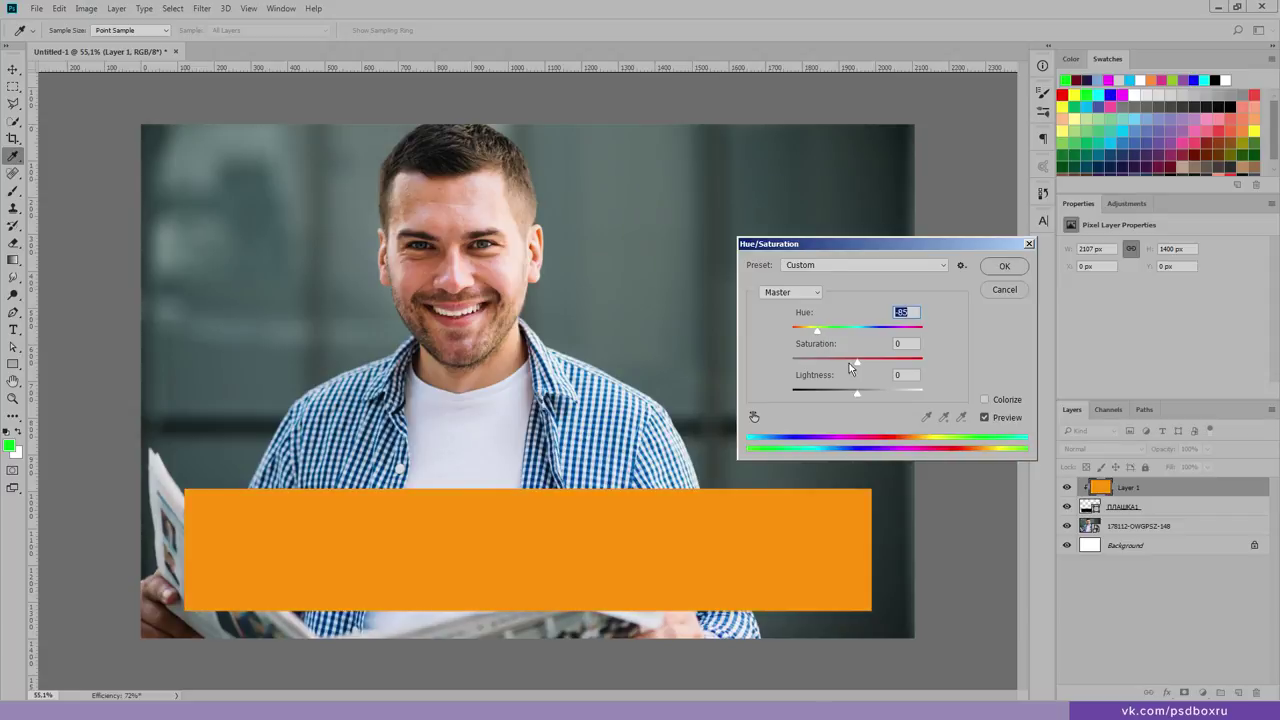
pyautogui.moveTo(856, 392); pyautogui.dragTo(846, 398)
pyautogui.moveTo(817, 331); pyautogui.dragTo(842, 360)
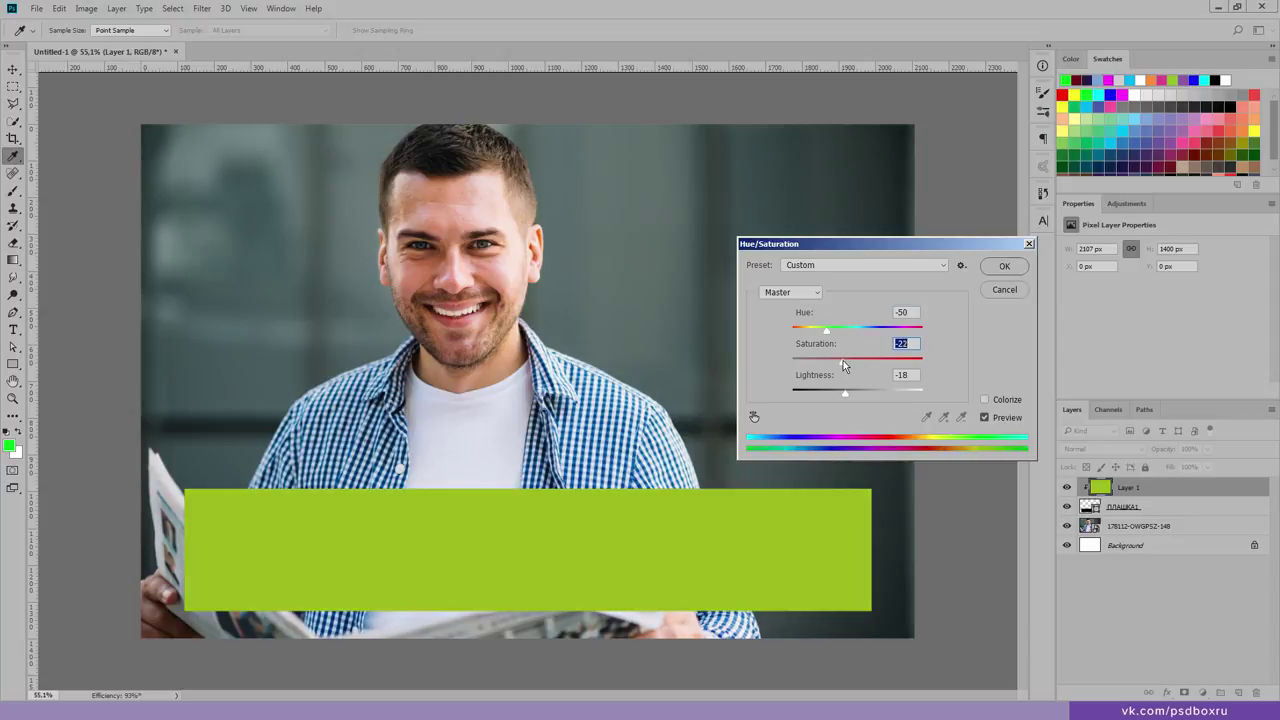
pyautogui.click(987, 268)
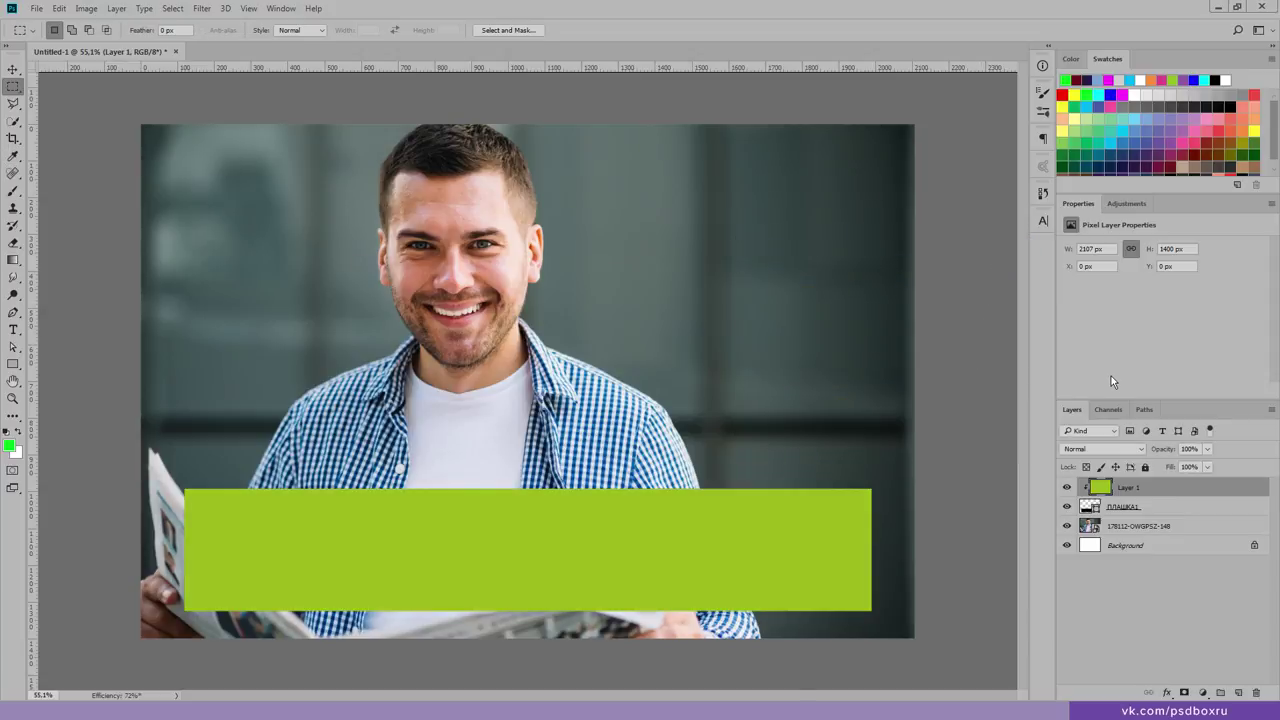
pyautogui.click(14, 191)
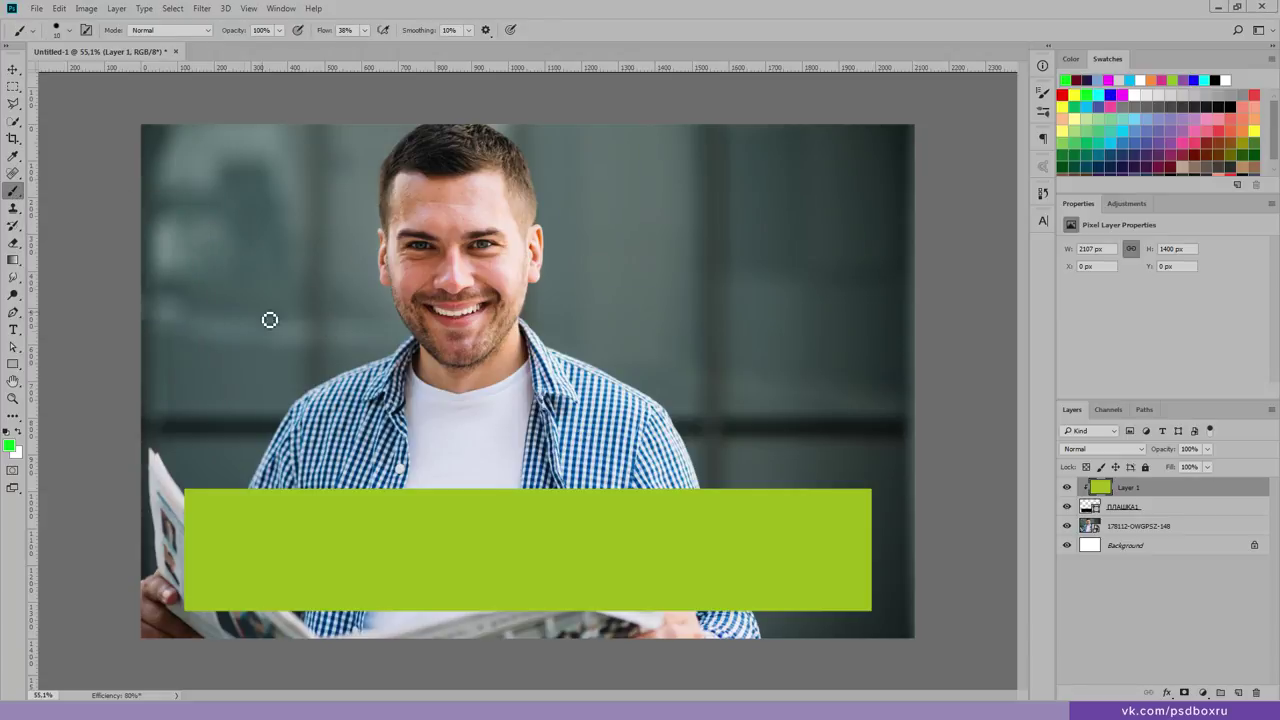
# Step: Hide Layer 1 and draw a horizontal Violet, Orange gradient on a new Layer 2
pyautogui.click(1066, 487)
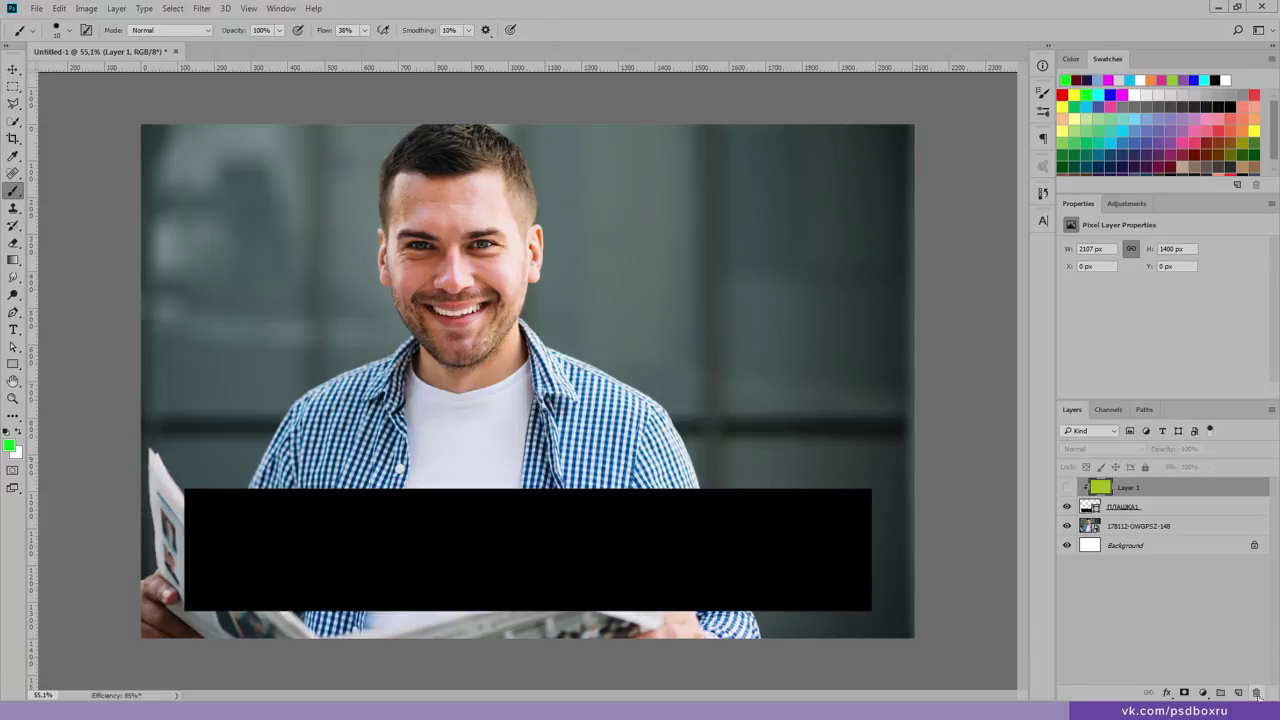
pyautogui.click(1238, 693)
pyautogui.press('g')
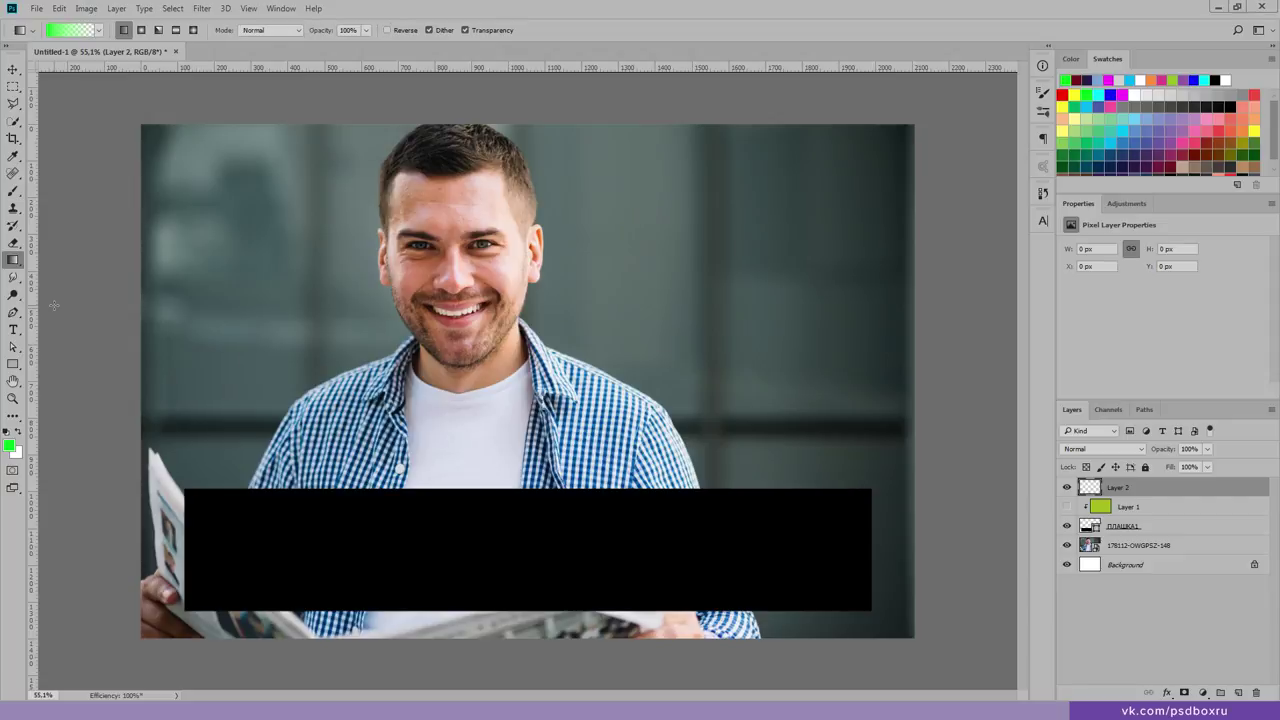
pyautogui.click(82, 33)
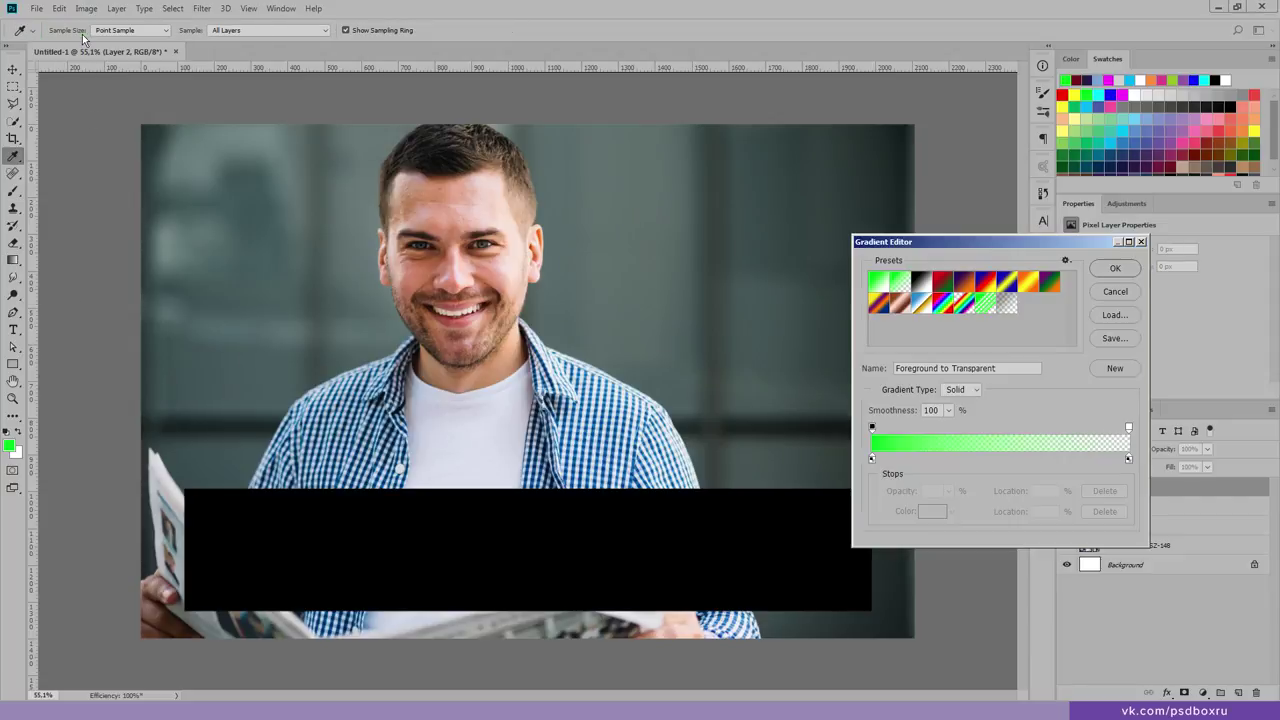
pyautogui.click(963, 282)
pyautogui.click(1115, 268)
pyautogui.moveTo(146, 337); pyautogui.dragTo(870, 336)
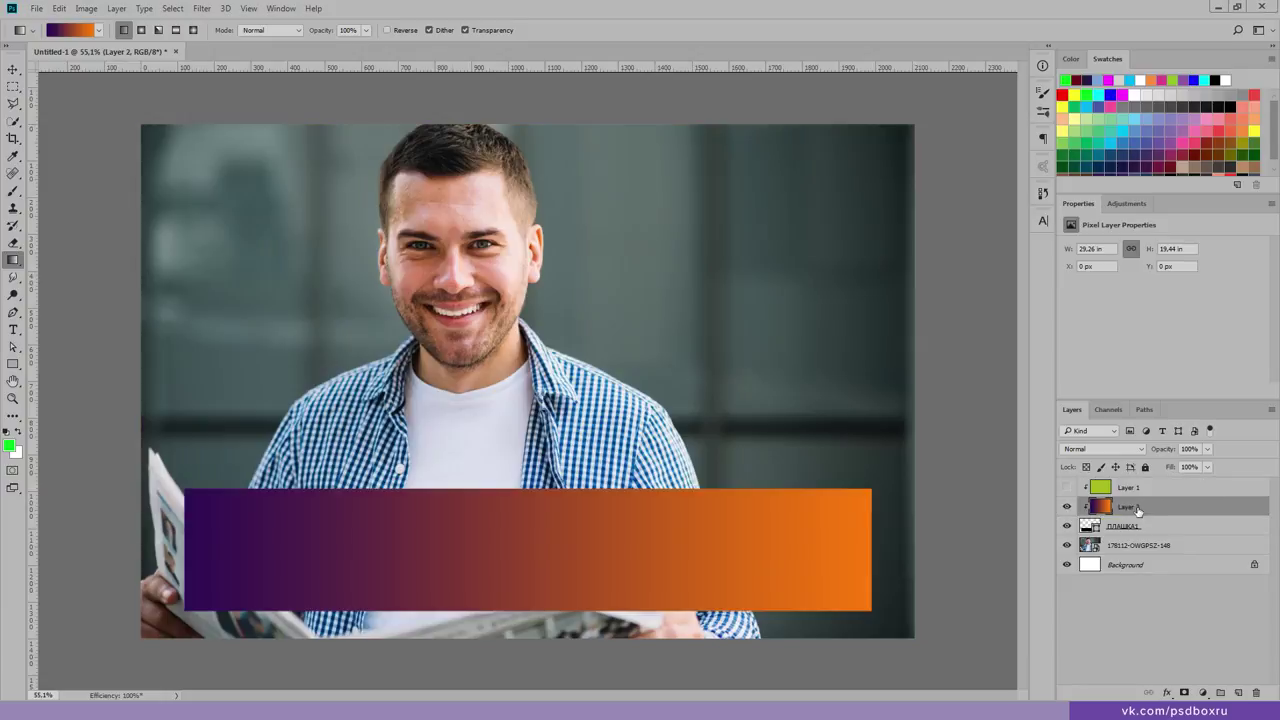
# Step: Clip the gradient layer to the ПЛАШКА1 bar and zoom out to see the whole canvas
pyautogui.moveTo(1130, 488); pyautogui.dragTo(1132, 515)
pyautogui.keyDown('alt'); pyautogui.click(498, 345); pyautogui.keyUp('alt')
pyautogui.press('z')
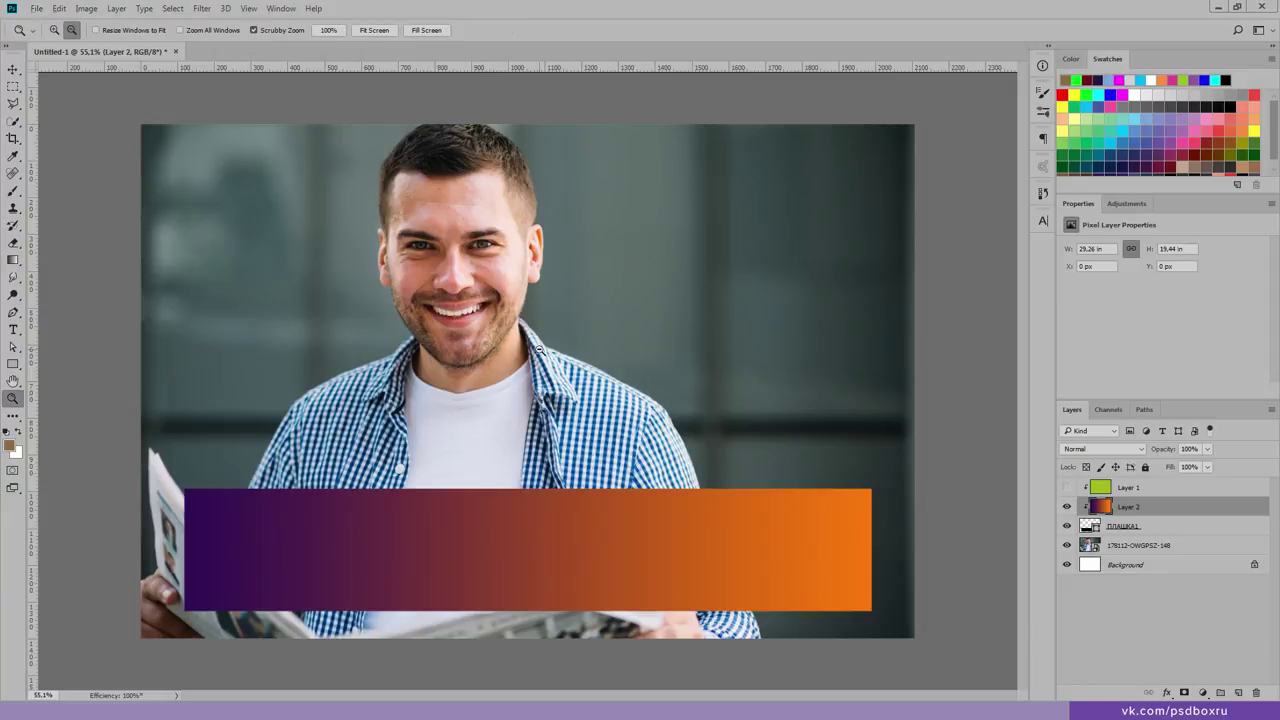
pyautogui.keyDown('alt'); pyautogui.click(494, 349); pyautogui.keyUp('alt')
pyautogui.click(9, 76)
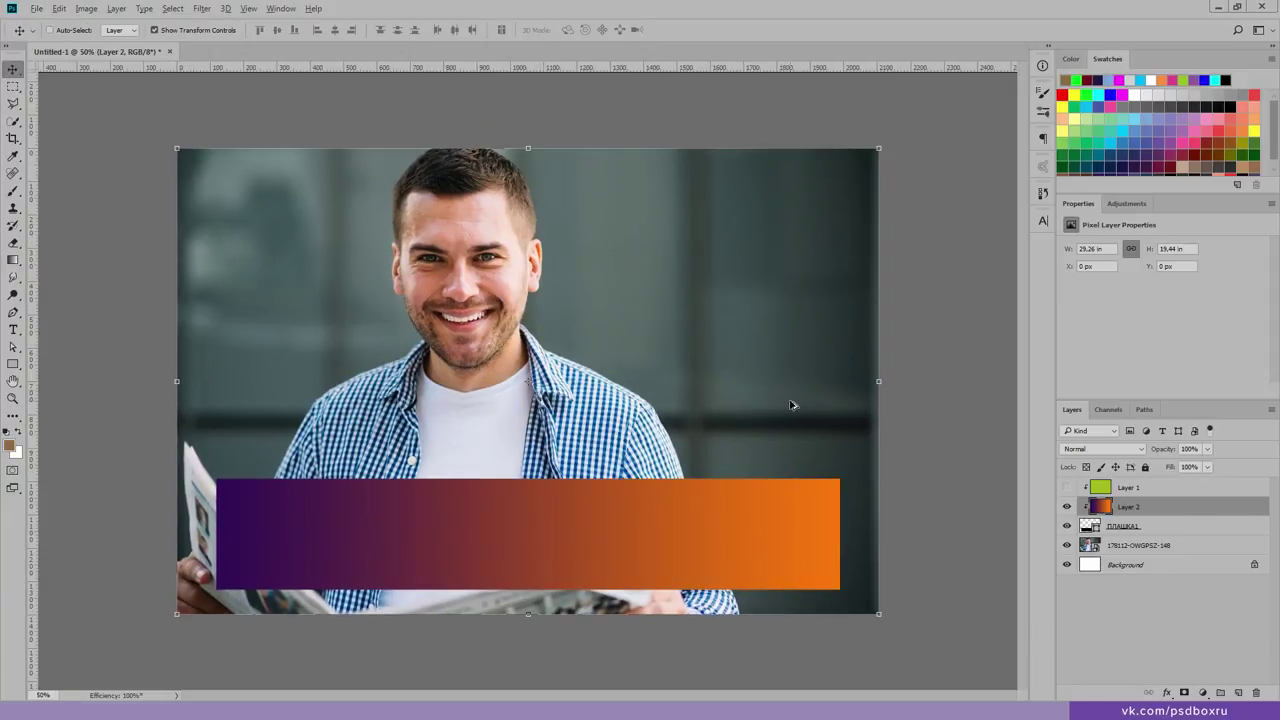
pyautogui.hotkey('ctrl', '-')
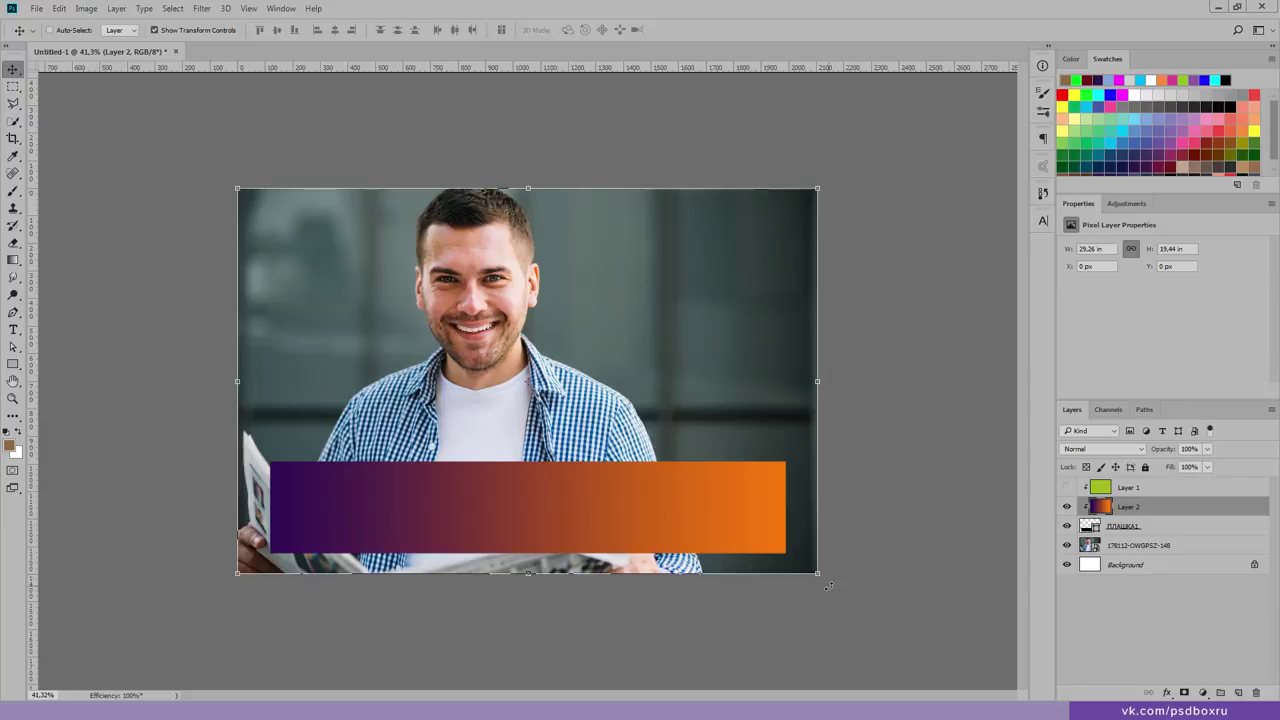
# Step: Rotate the gradient -15°, shift it down about 96 px and scale it to about 159%
pyautogui.moveTo(835, 590); pyautogui.dragTo(905, 488)
pyautogui.moveTo(690, 399); pyautogui.dragTo(726, 490)
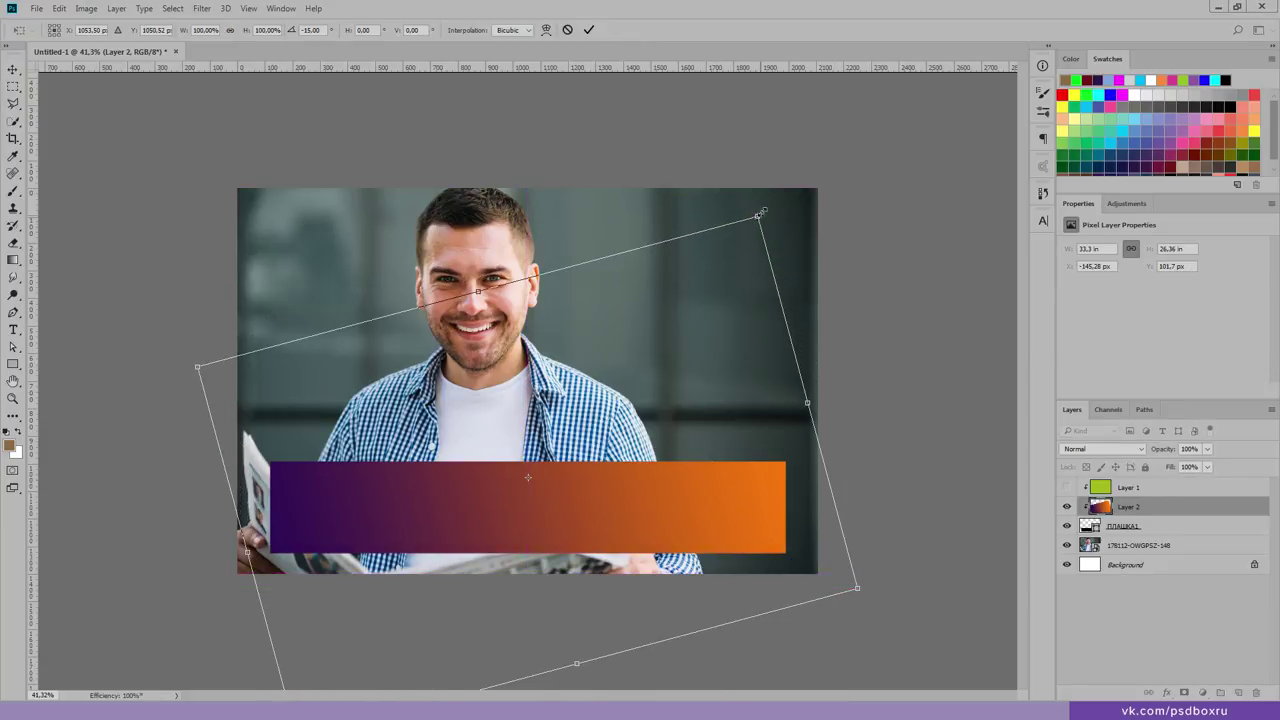
pyautogui.moveTo(762, 224)
pyautogui.mouseDown()
pyautogui.moveTo(926, 118)
pyautogui.moveTo(843, 135)
pyautogui.mouseUp()
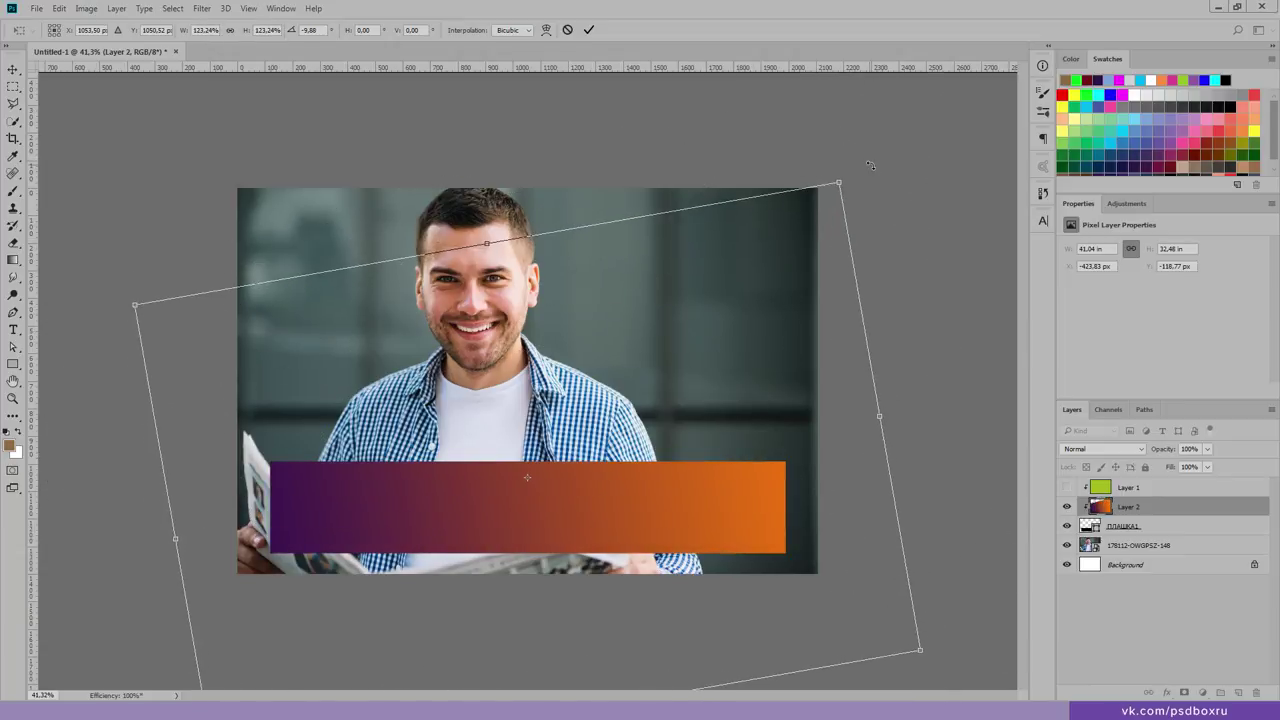
pyautogui.press('Return')
pyautogui.press('z')
pyautogui.click(726, 363)
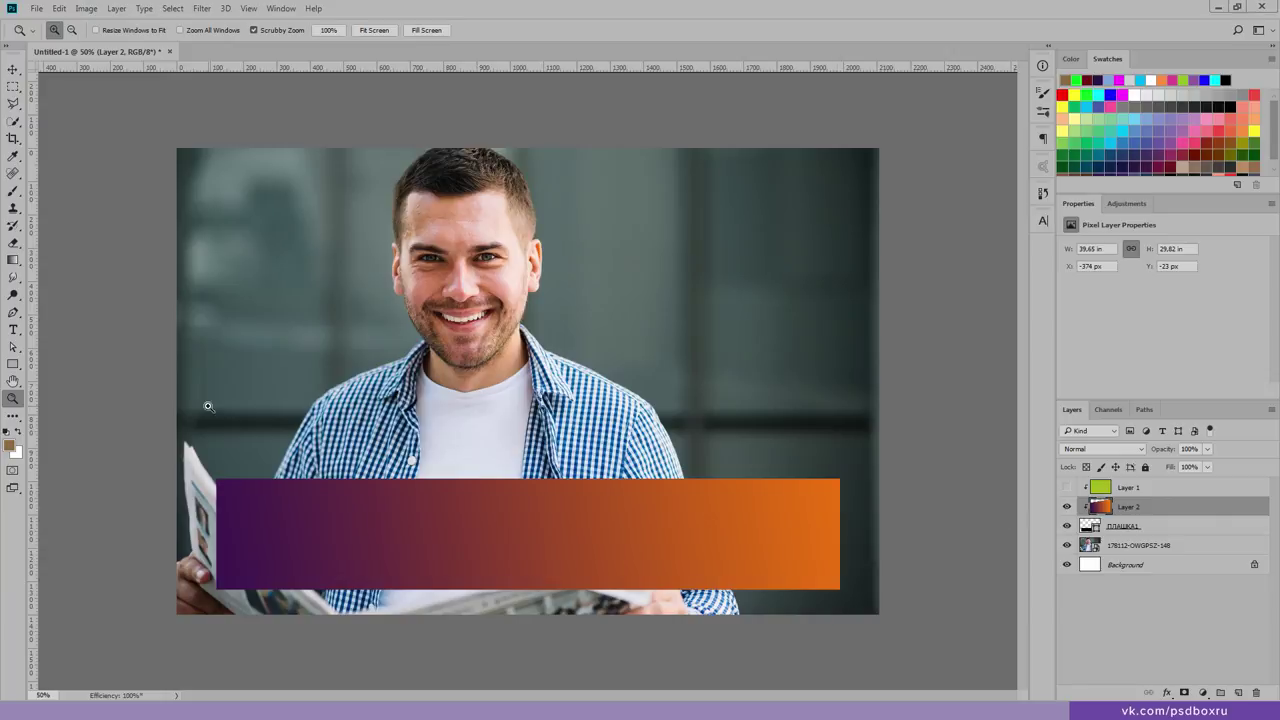
# Step: Delete Layer 1 and the gradient Layer 2
pyautogui.click(12, 366)
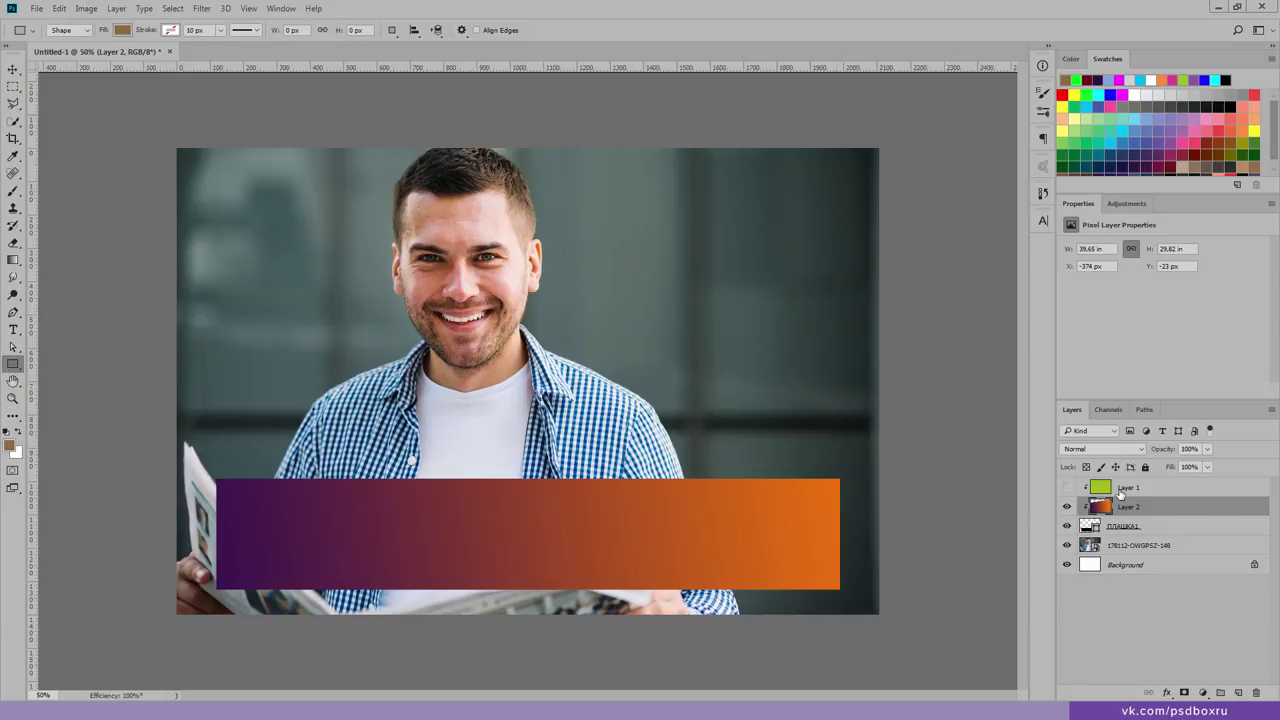
pyautogui.click(1119, 491)
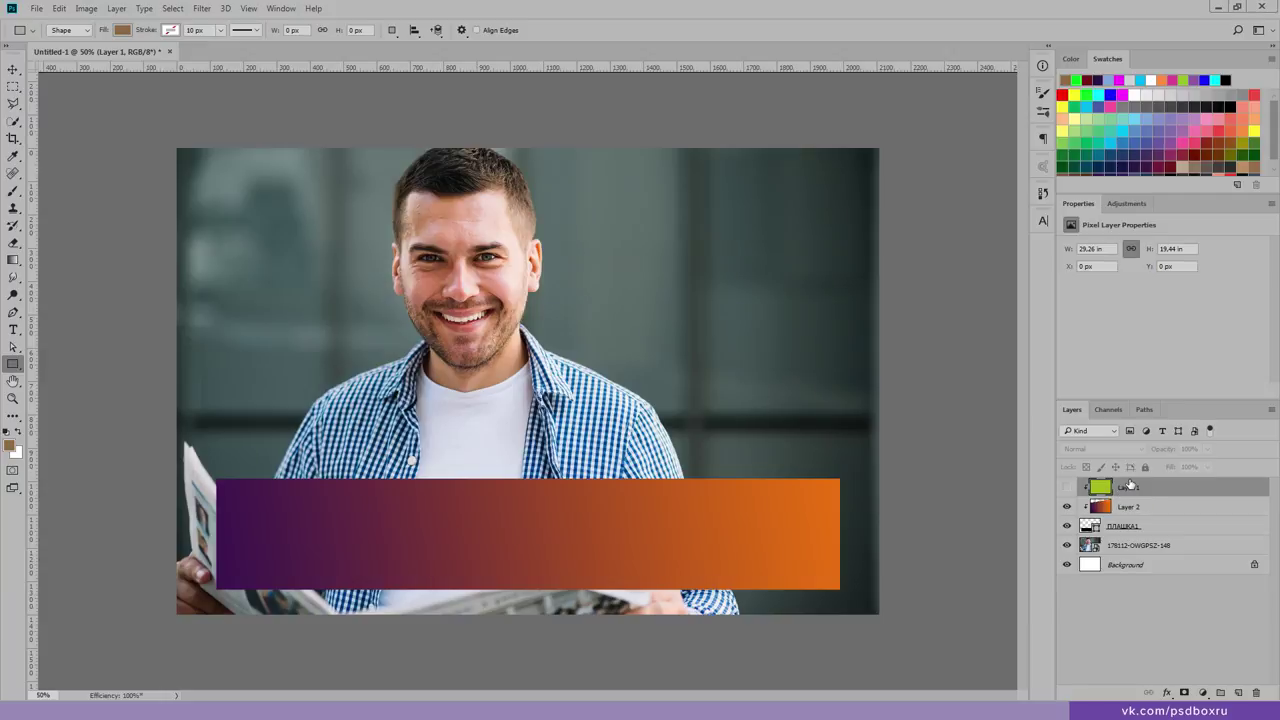
pyautogui.press('Delete')
pyautogui.press('Delete')
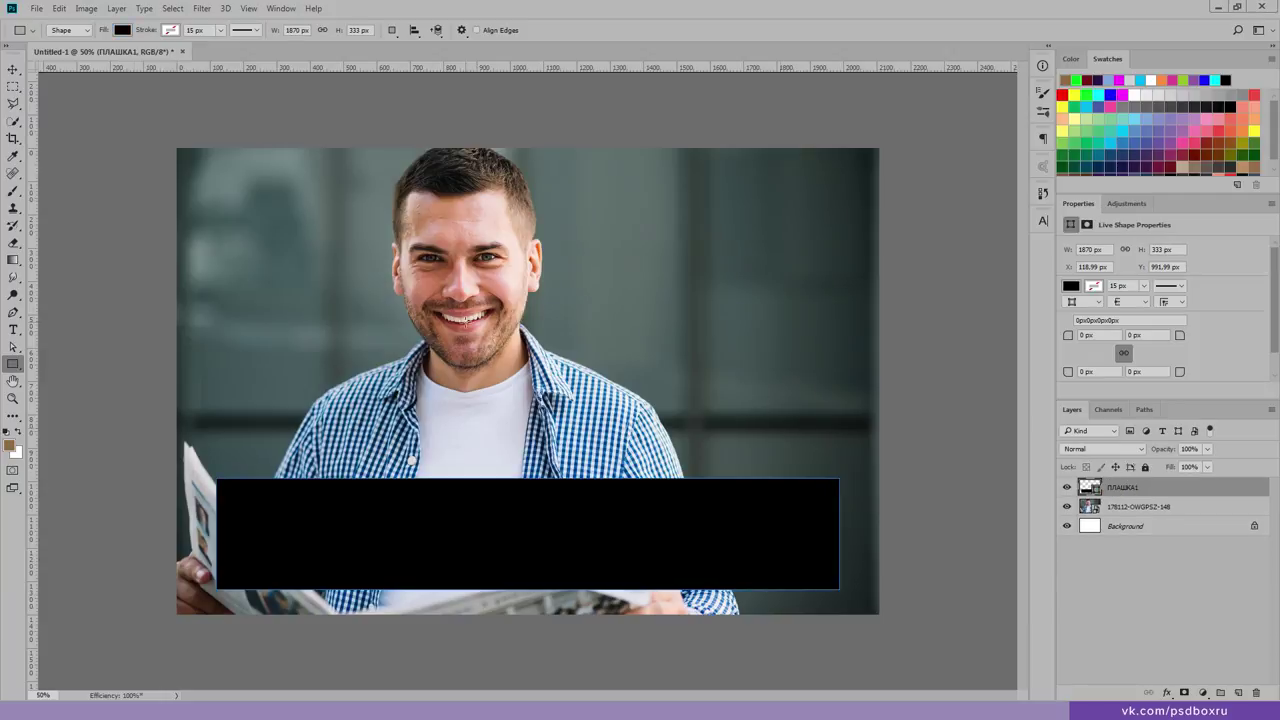
# Step: Change the ПЛАШКА1 fill to solid purple #8c00dc after briefly trying cyan
pyautogui.click(12, 69)
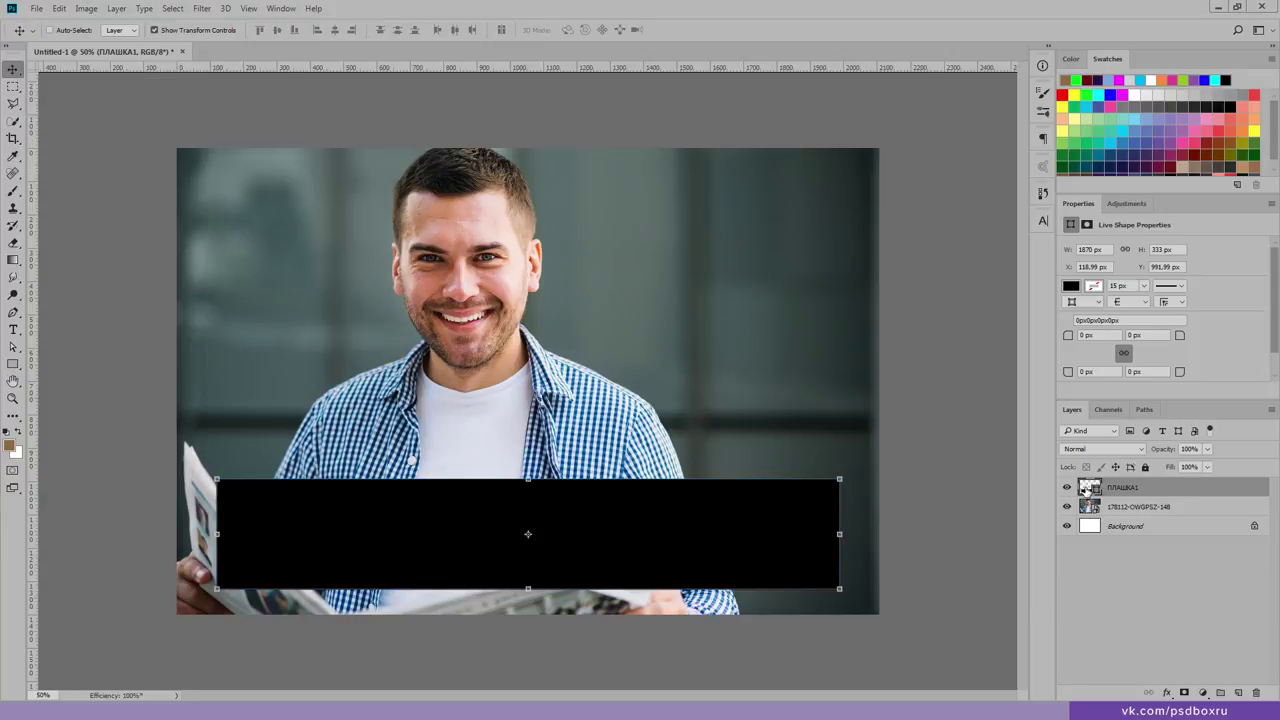
pyautogui.doubleClick(1090, 487)
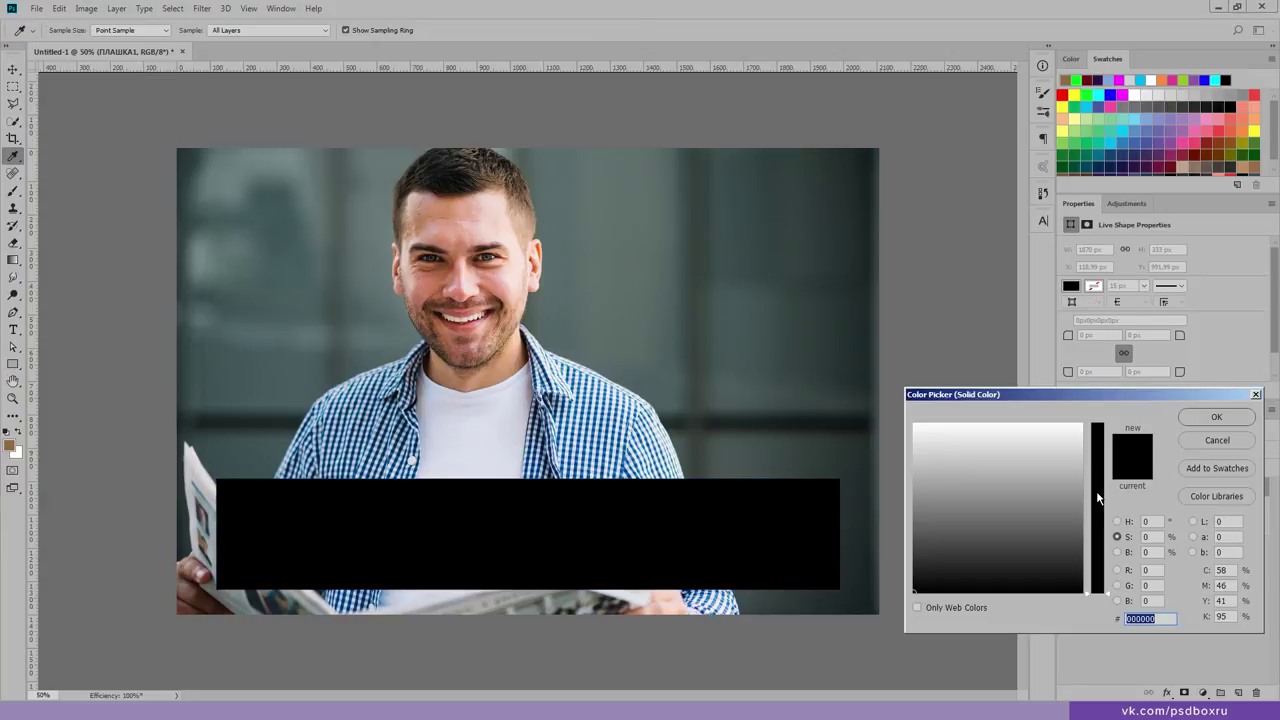
pyautogui.click(1113, 142)
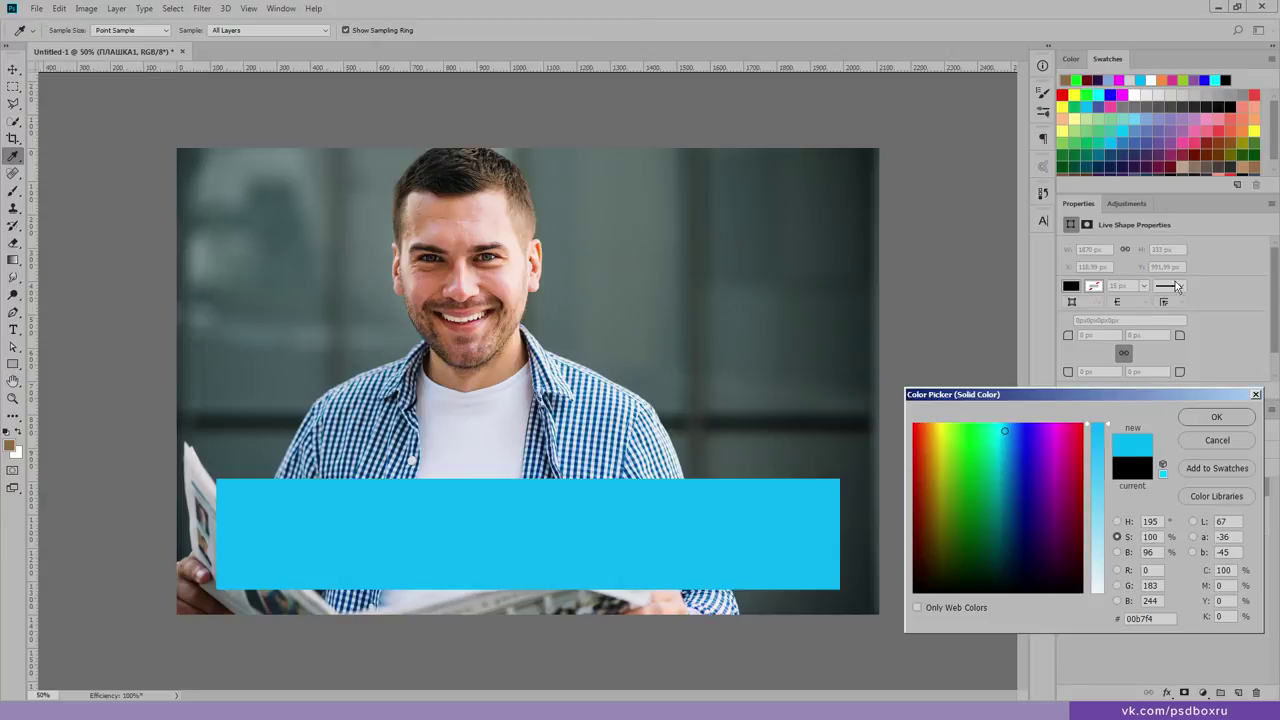
pyautogui.click(1213, 418)
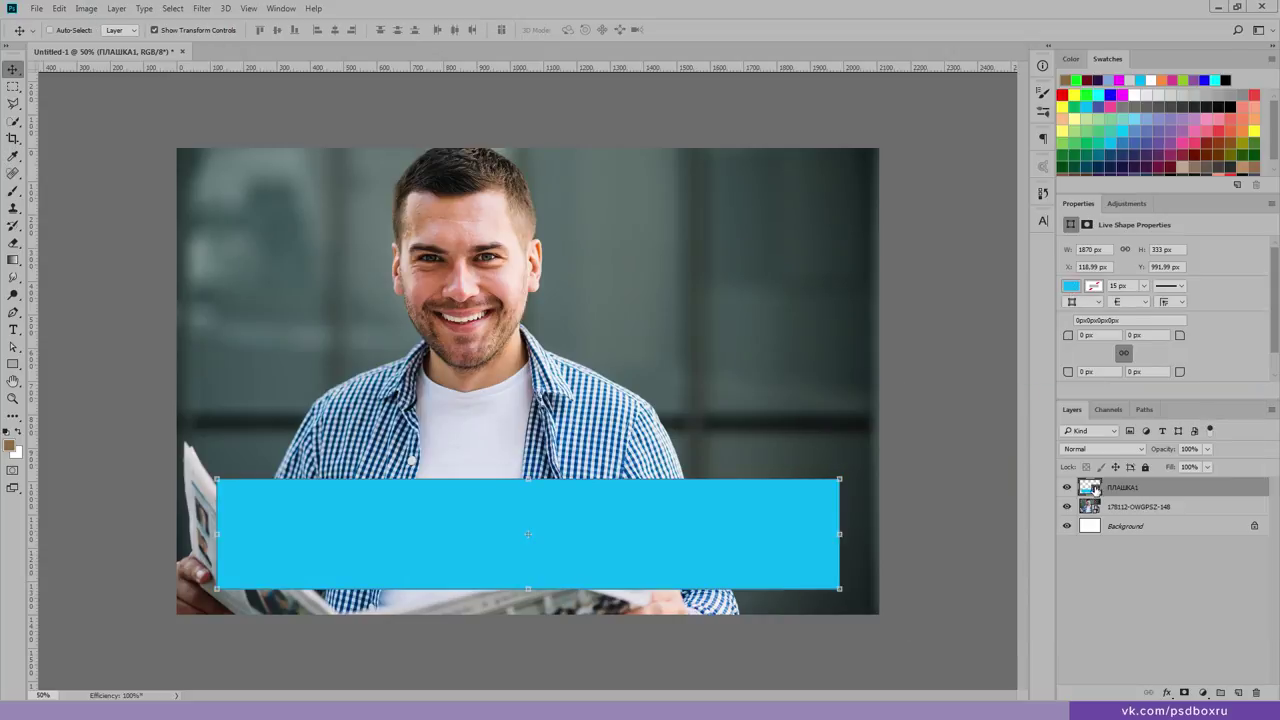
pyautogui.doubleClick(1090, 487)
pyautogui.click(1044, 446)
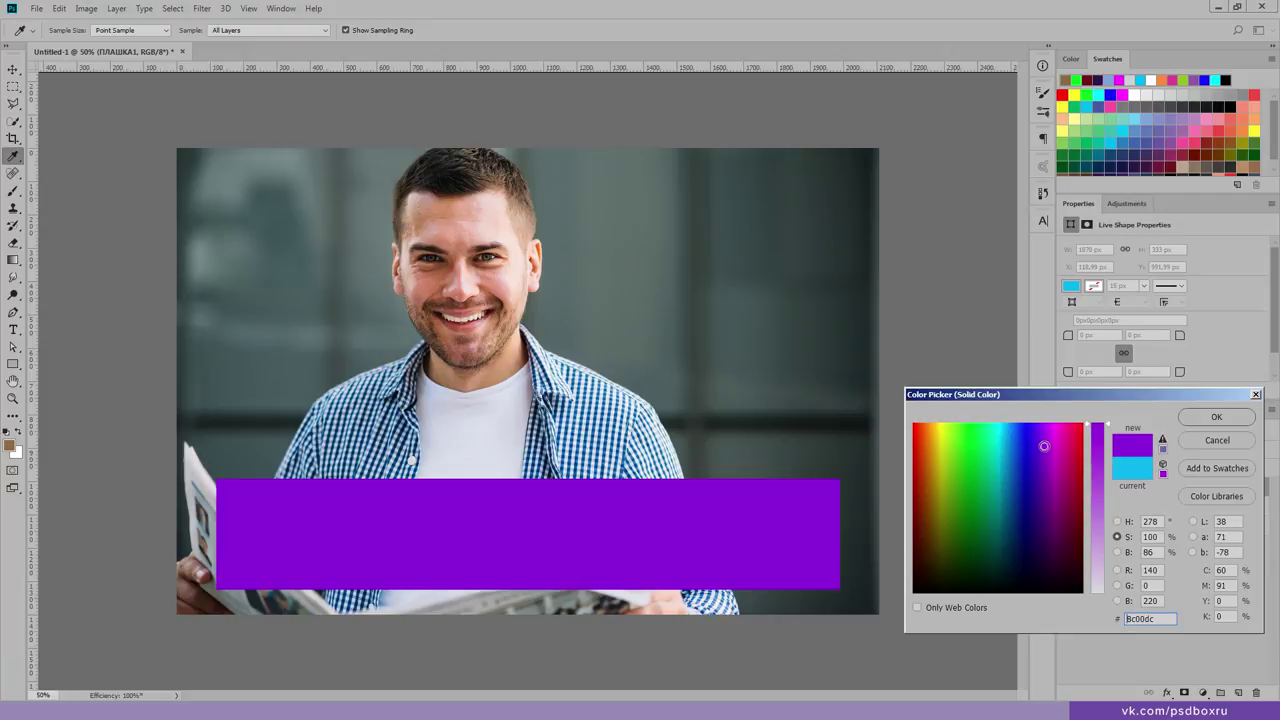
pyautogui.click(1186, 420)
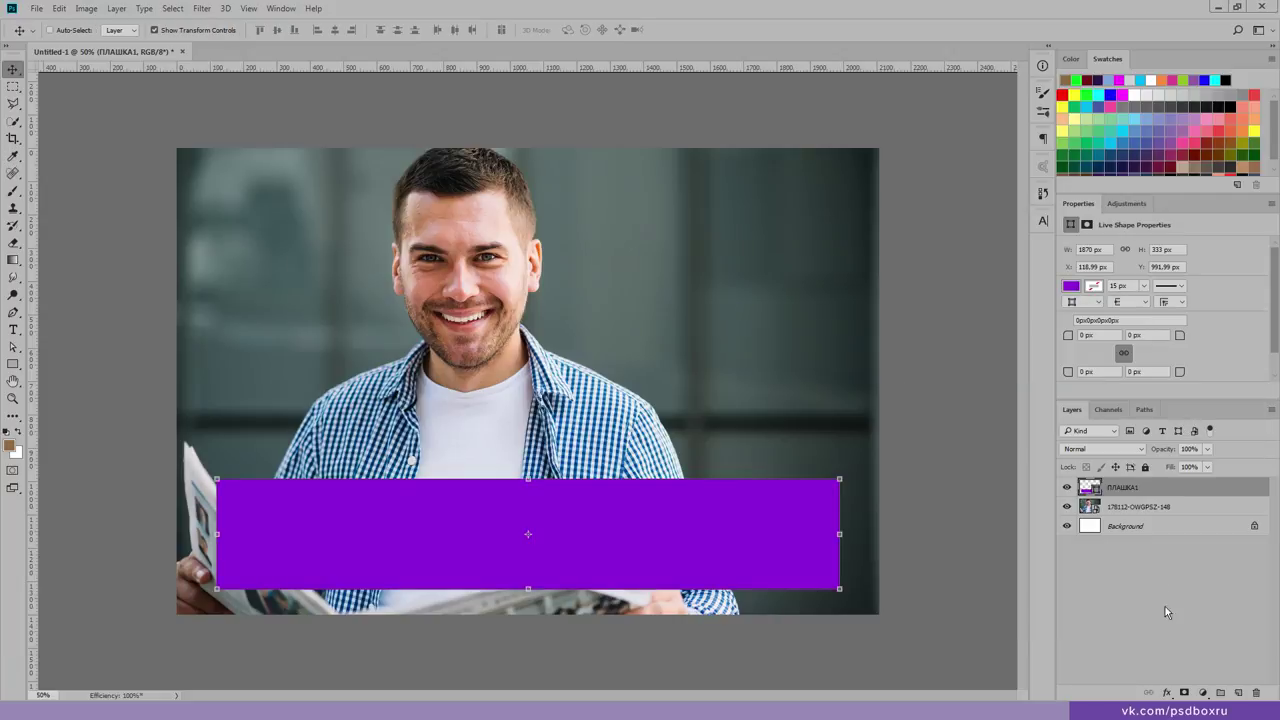
pyautogui.click(1202, 692)
# Step: Add a Hue/Saturation adjustment layer clipped to ПЛАШКА1
pyautogui.click(1126, 648)
pyautogui.click(1203, 693)
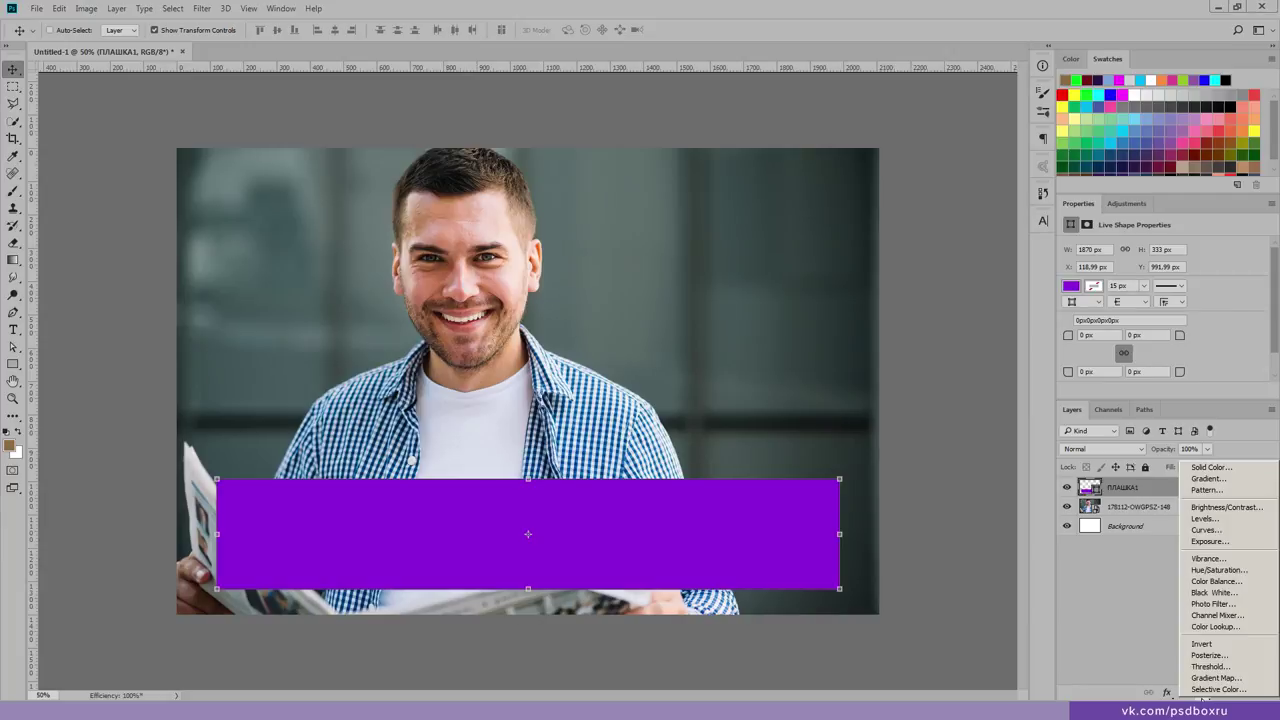
pyautogui.click(1104, 630)
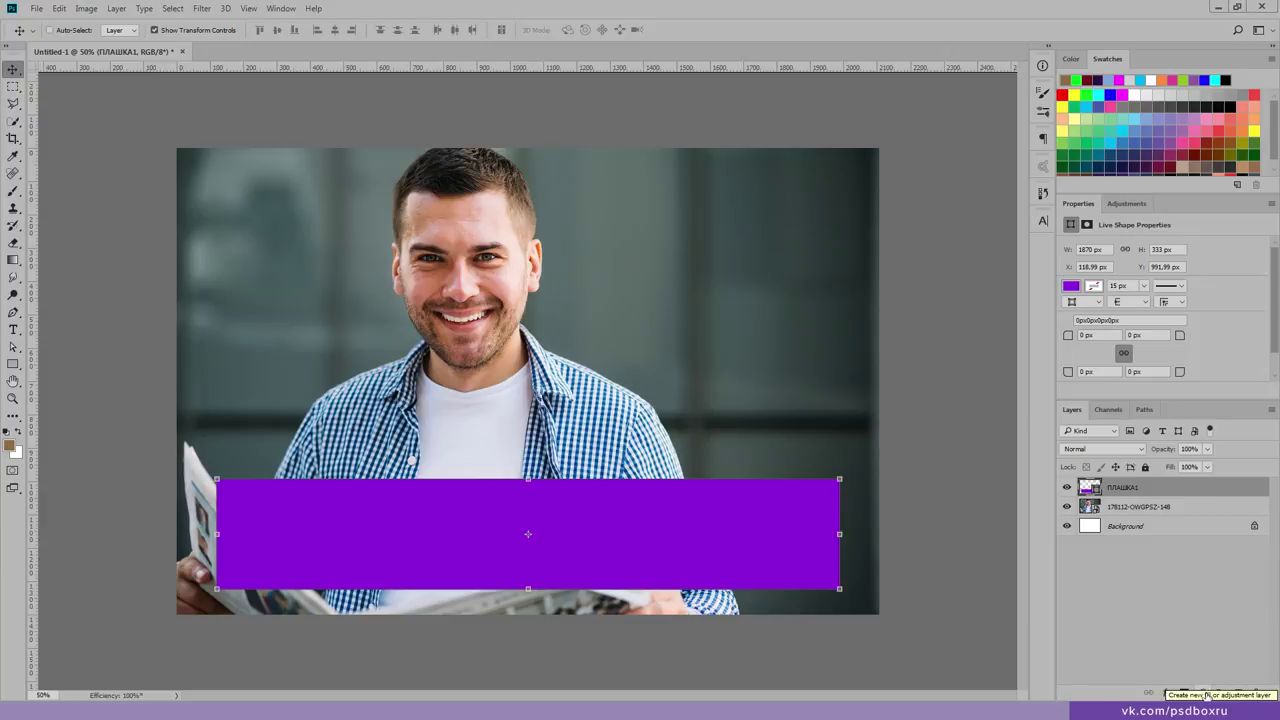
pyautogui.click(1204, 693)
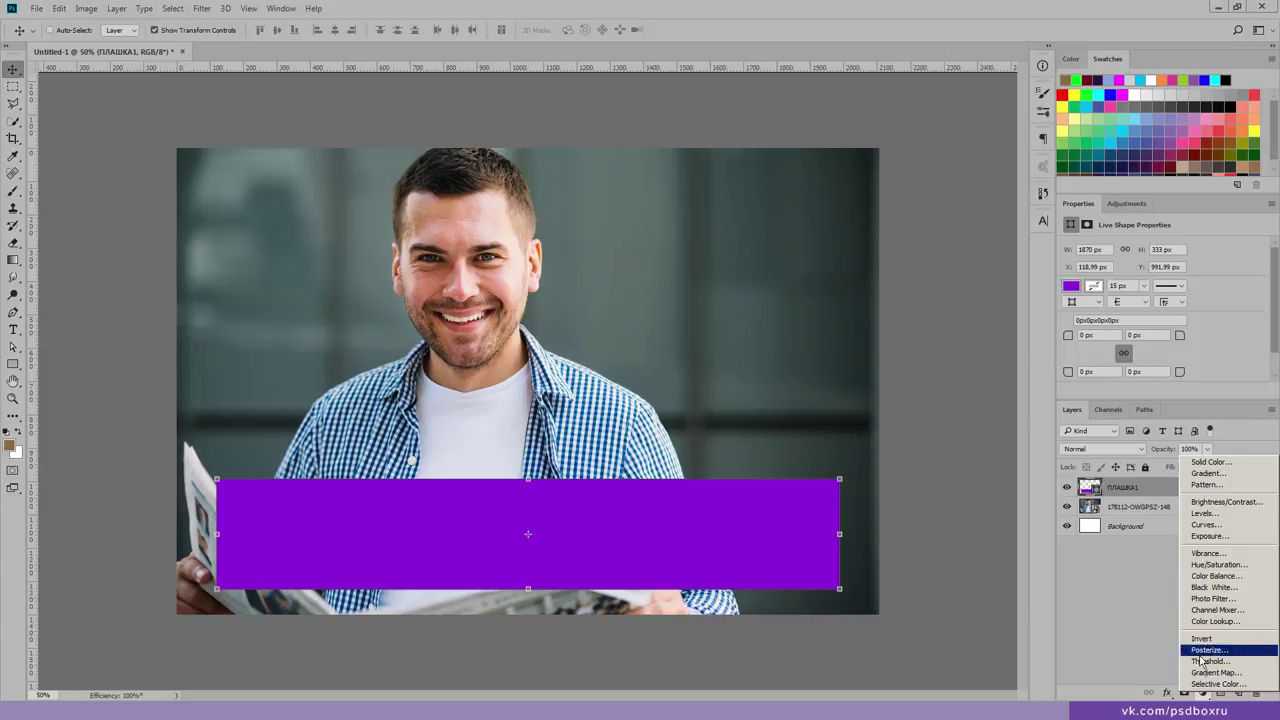
pyautogui.click(1196, 564)
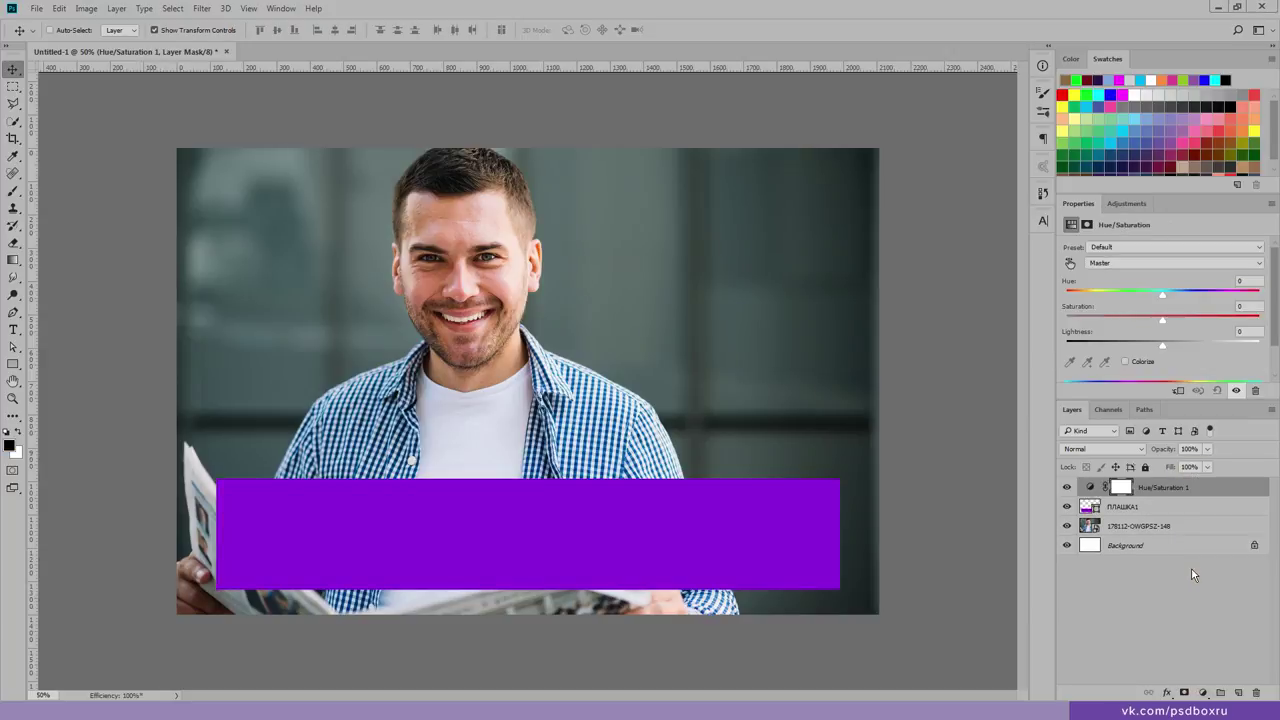
pyautogui.moveTo(1143, 400); pyautogui.dragTo(1136, 458)
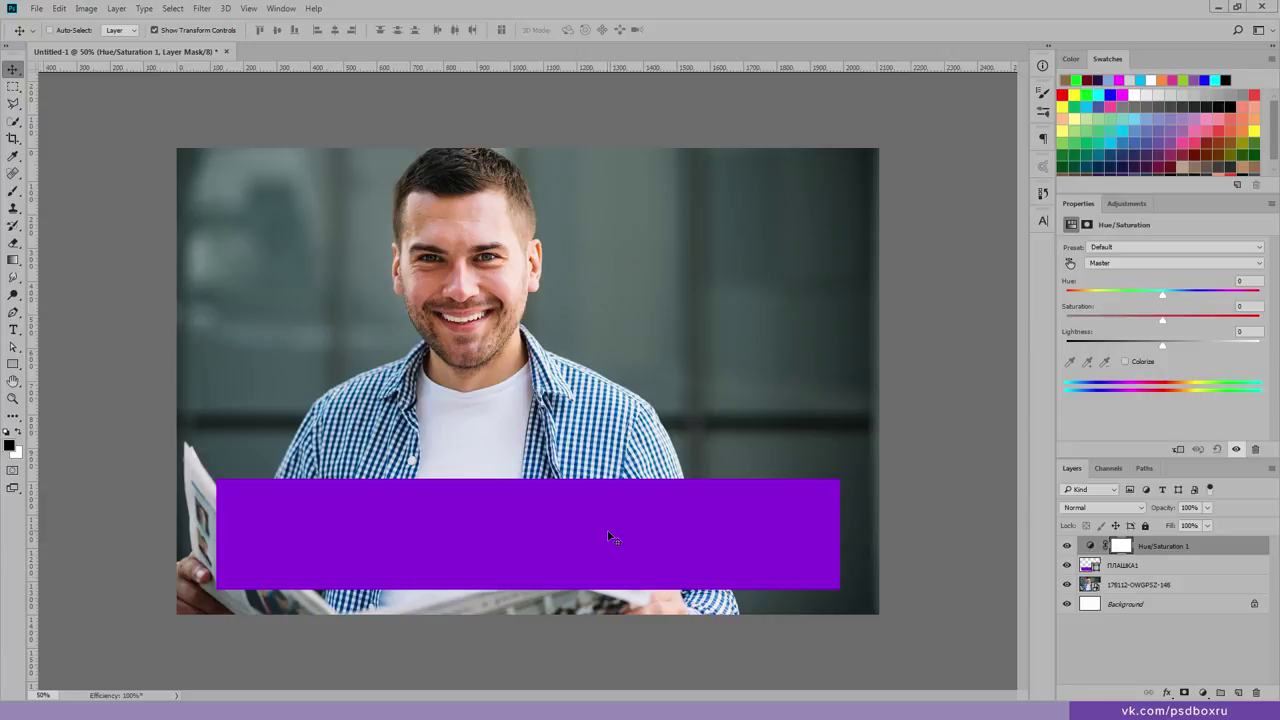
pyautogui.keyDown('alt'); pyautogui.click(1130, 553); pyautogui.keyUp('alt')
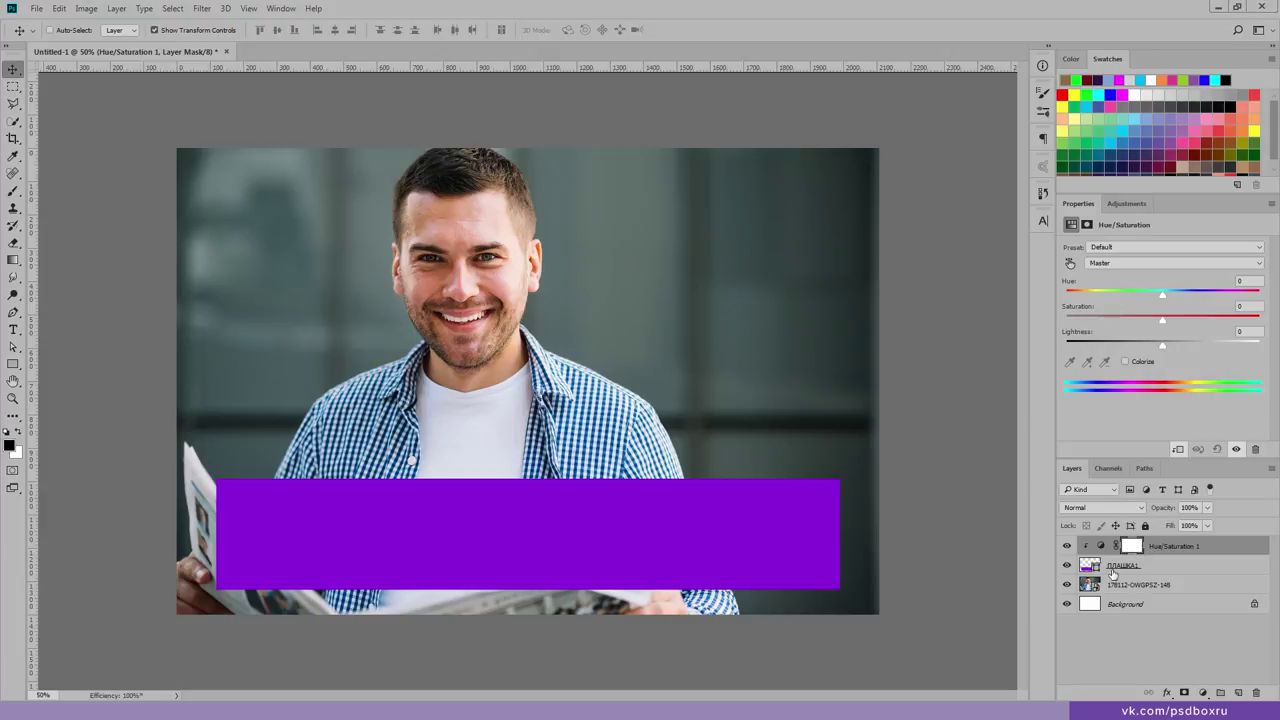
# Step: Group ПЛАШКА1 and its adjustment into Group 1 and select both layers inside
pyautogui.click(1113, 566)
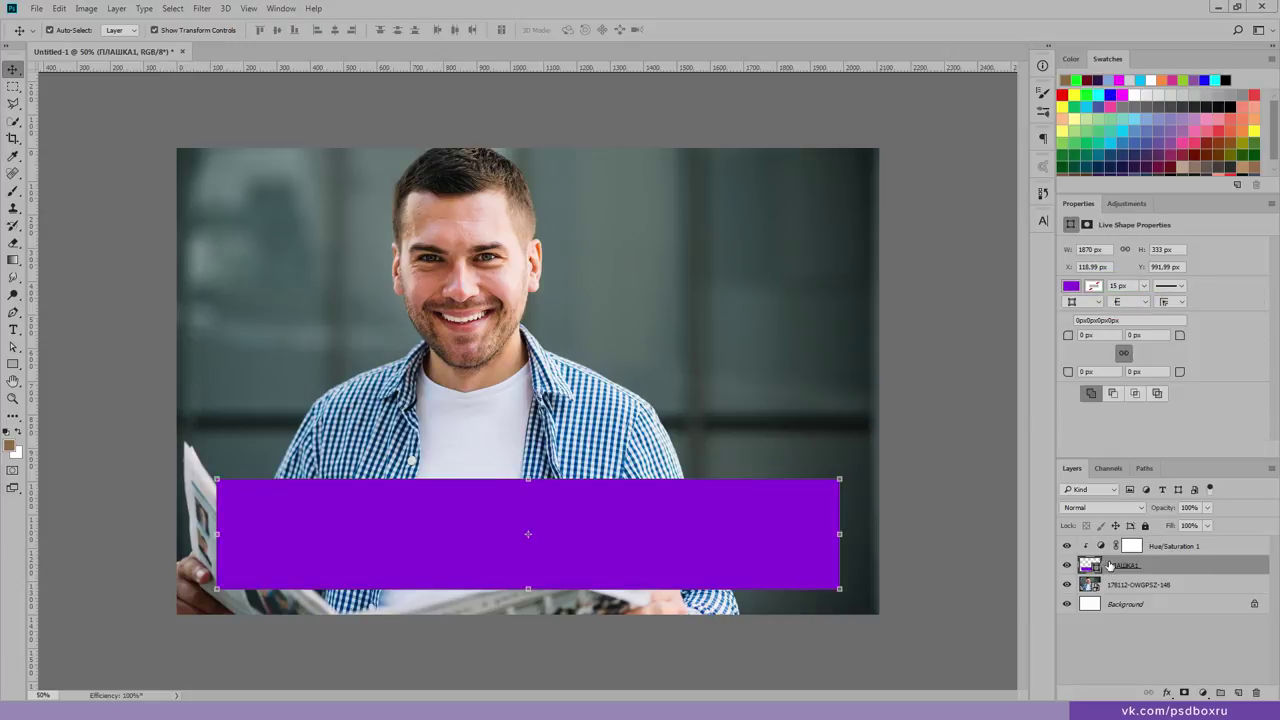
pyautogui.hotkey('ctrl', 'g')
pyautogui.click(1080, 543)
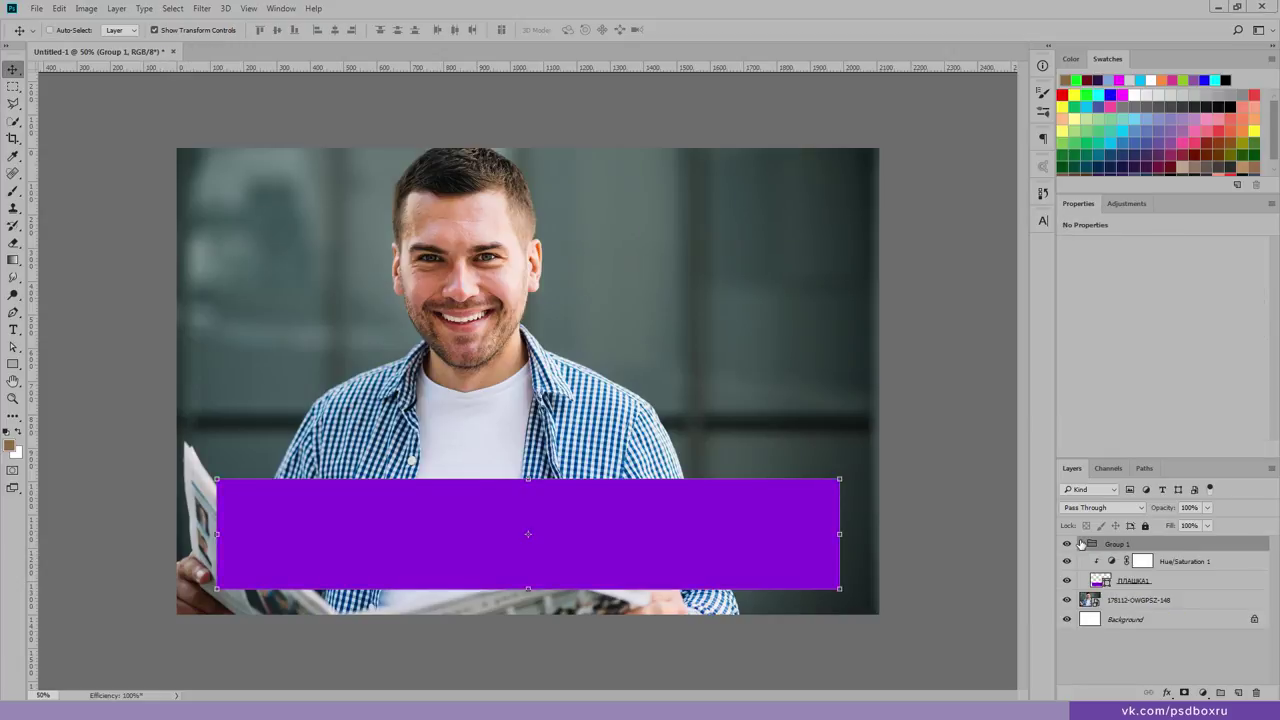
pyautogui.click(1106, 566)
pyautogui.press('ctrl')
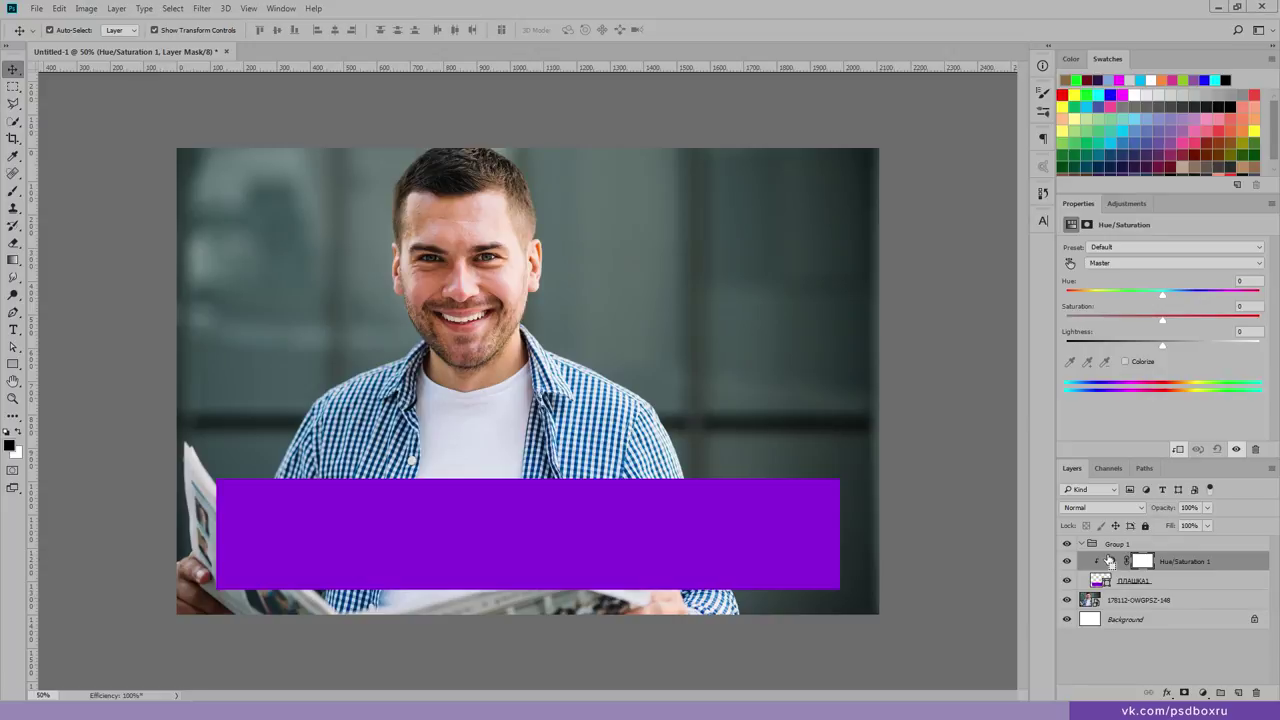
pyautogui.click(1120, 580)
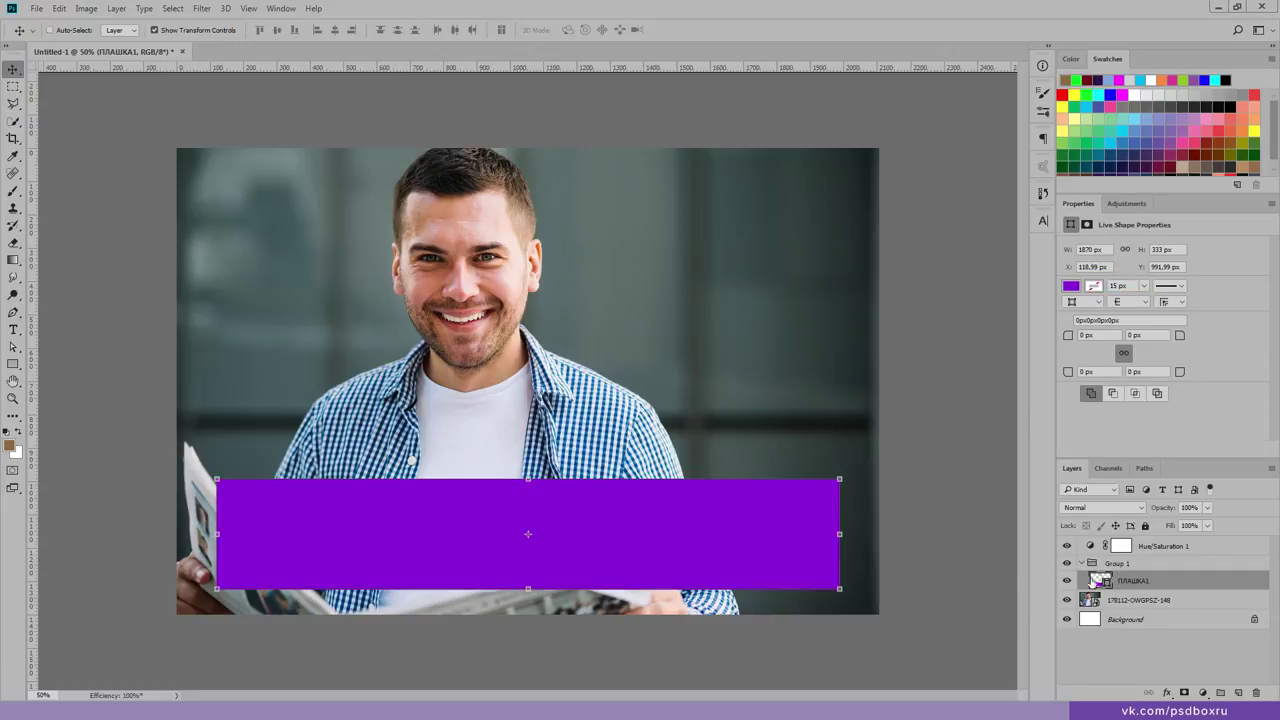
# Step: Duplicate ПЛАШКА1 as a narrower, taller centred copy filled pure green 00ff00
pyautogui.hotkey('ctrl', 'j')
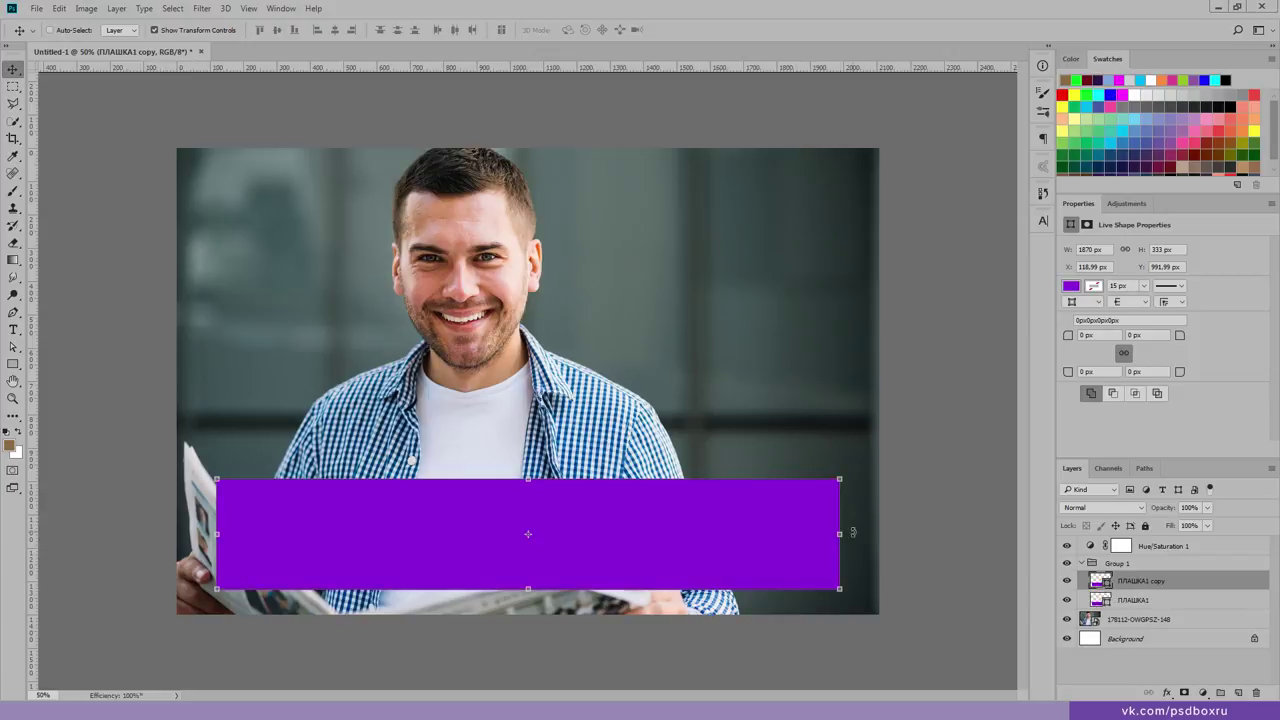
pyautogui.moveTo(845, 534); pyautogui.dragTo(675, 534)
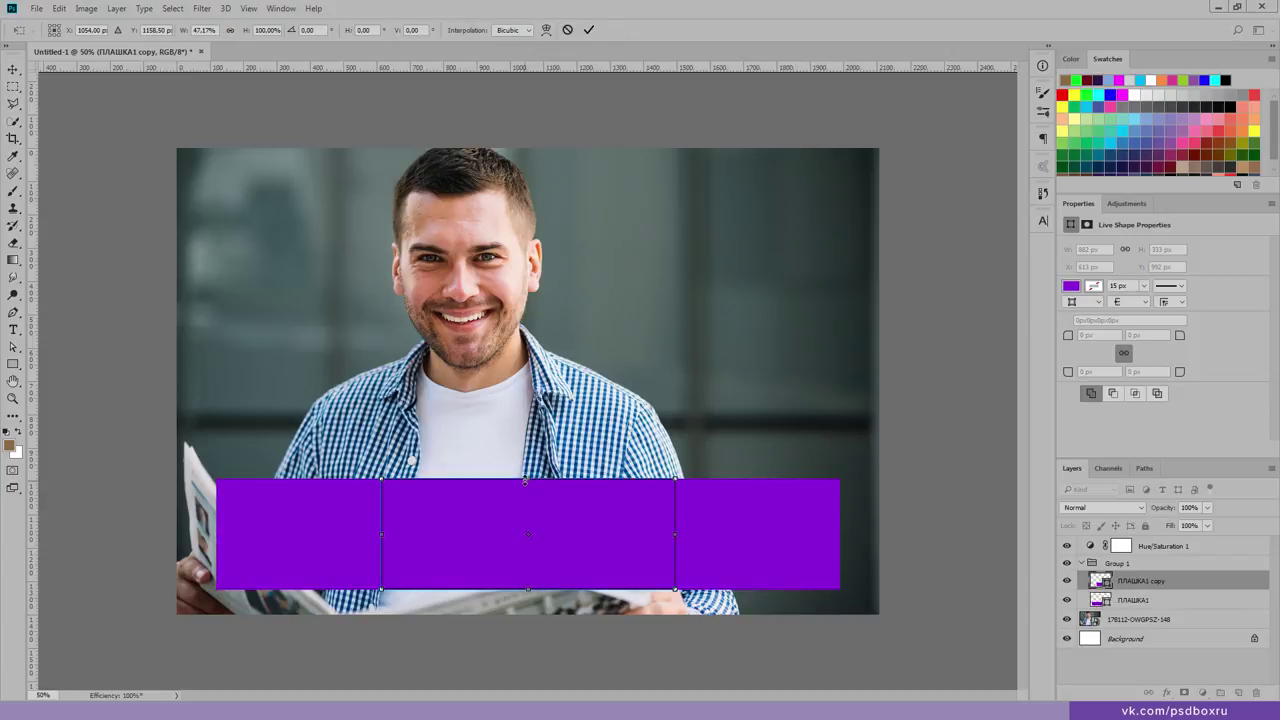
pyautogui.moveTo(527, 479); pyautogui.dragTo(527, 440)
pyautogui.press('Return')
pyautogui.doubleClick(1101, 581)
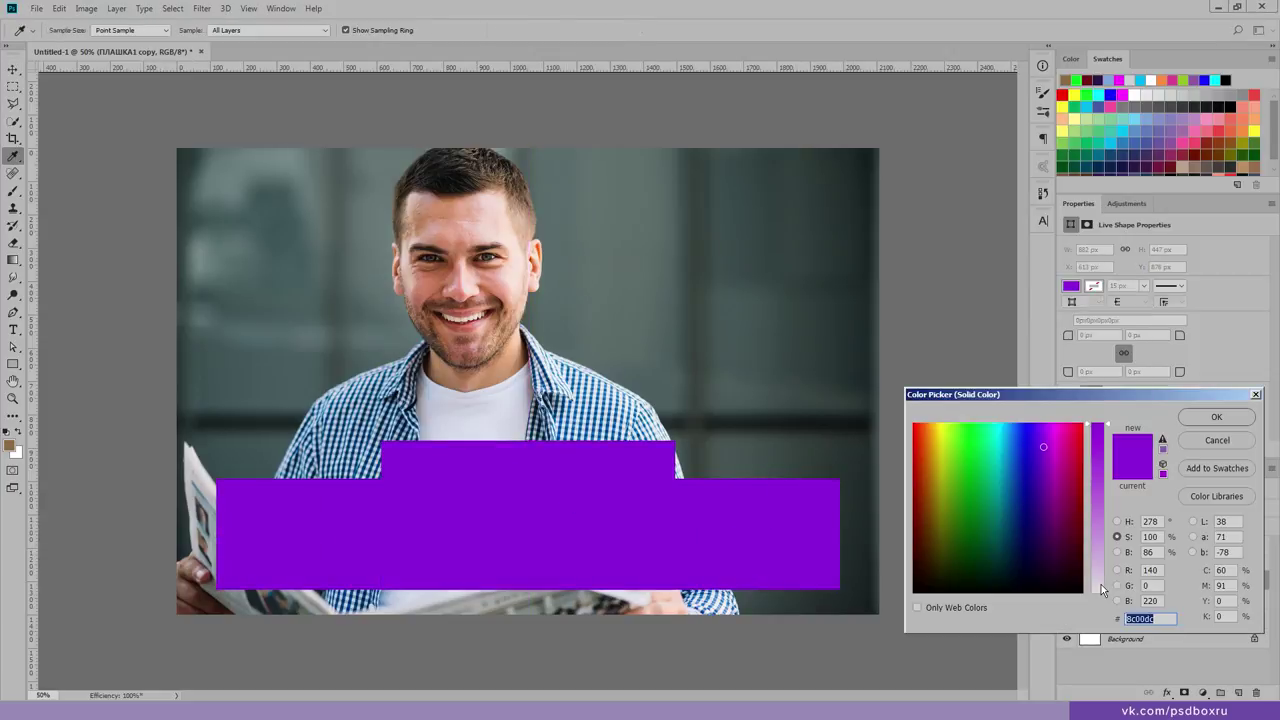
pyautogui.write('00ff00')
pyautogui.click(1200, 418)
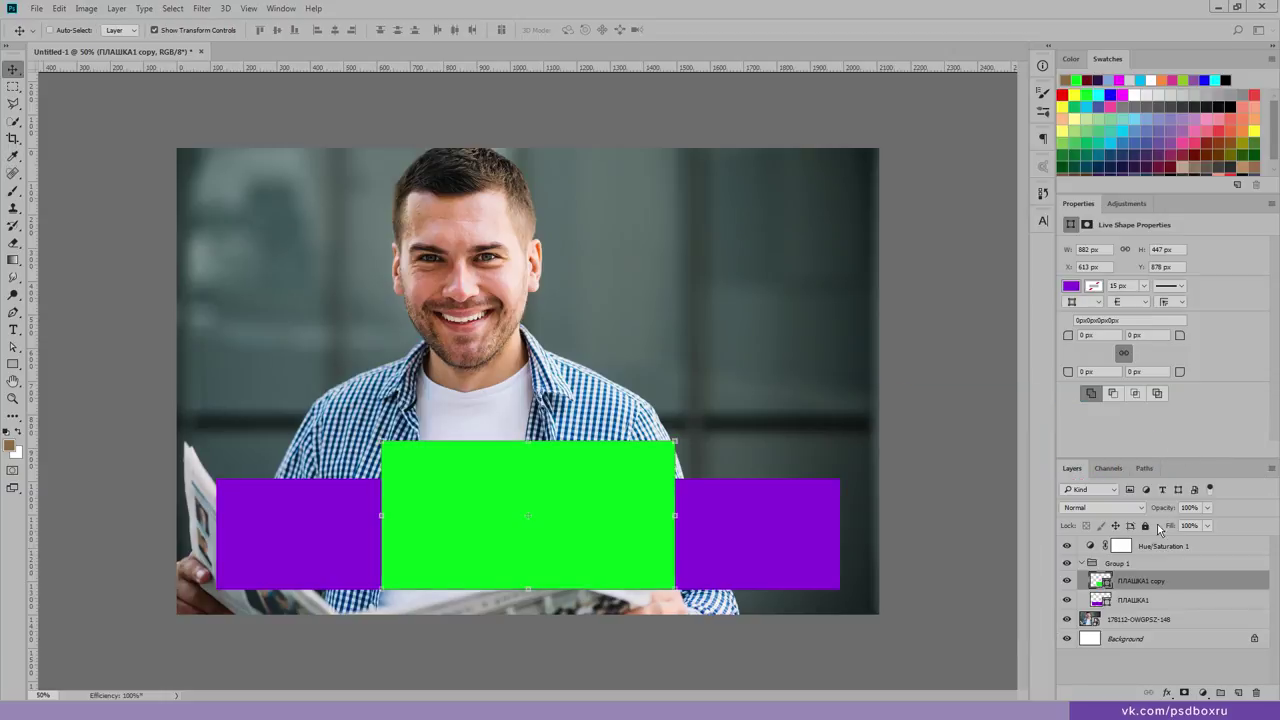
# Step: Collapse the rectangles group and rename it 1
pyautogui.click(1084, 563)
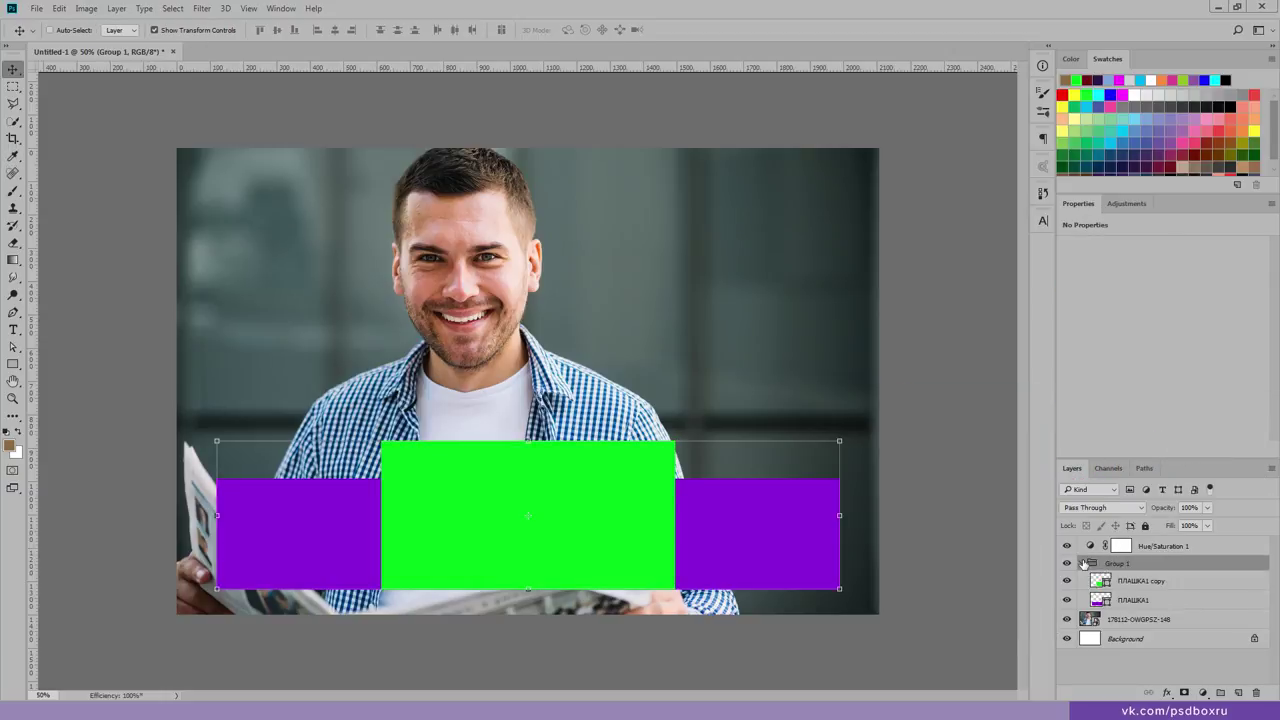
pyautogui.click(1082, 563)
pyautogui.doubleClick(1105, 563)
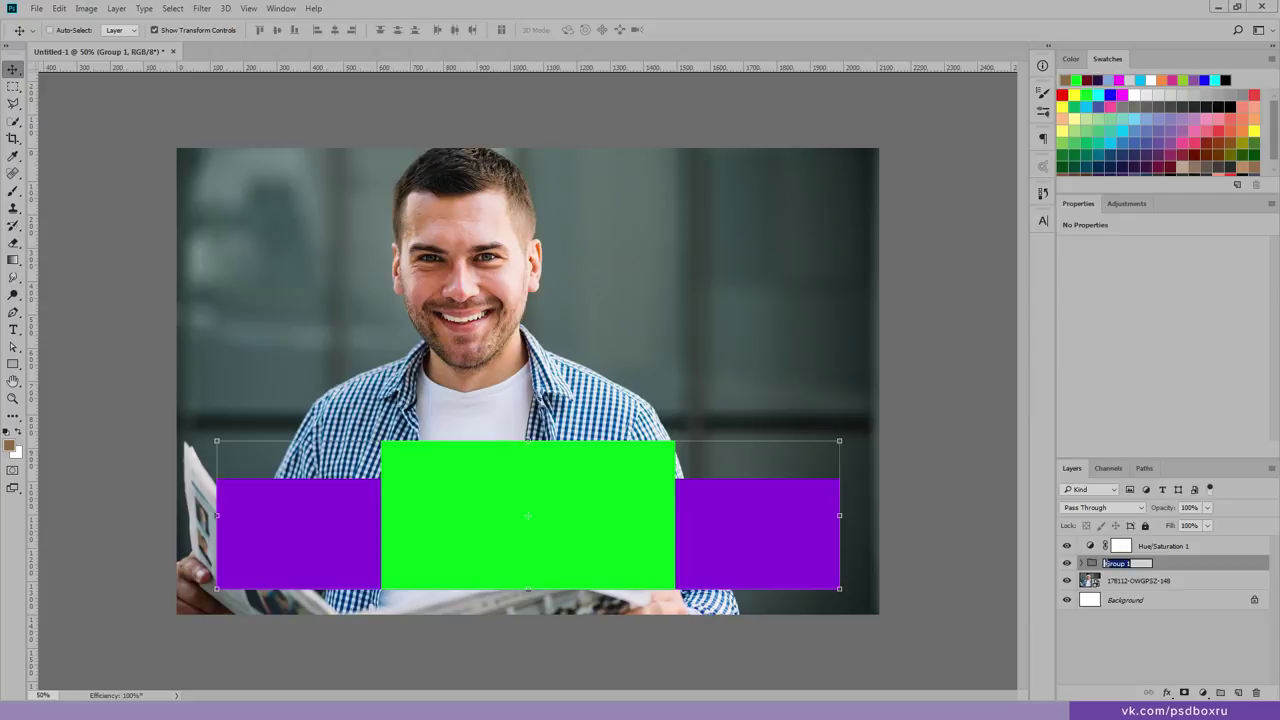
pyautogui.write('1')
pyautogui.press('Return')
pyautogui.click(1089, 547)
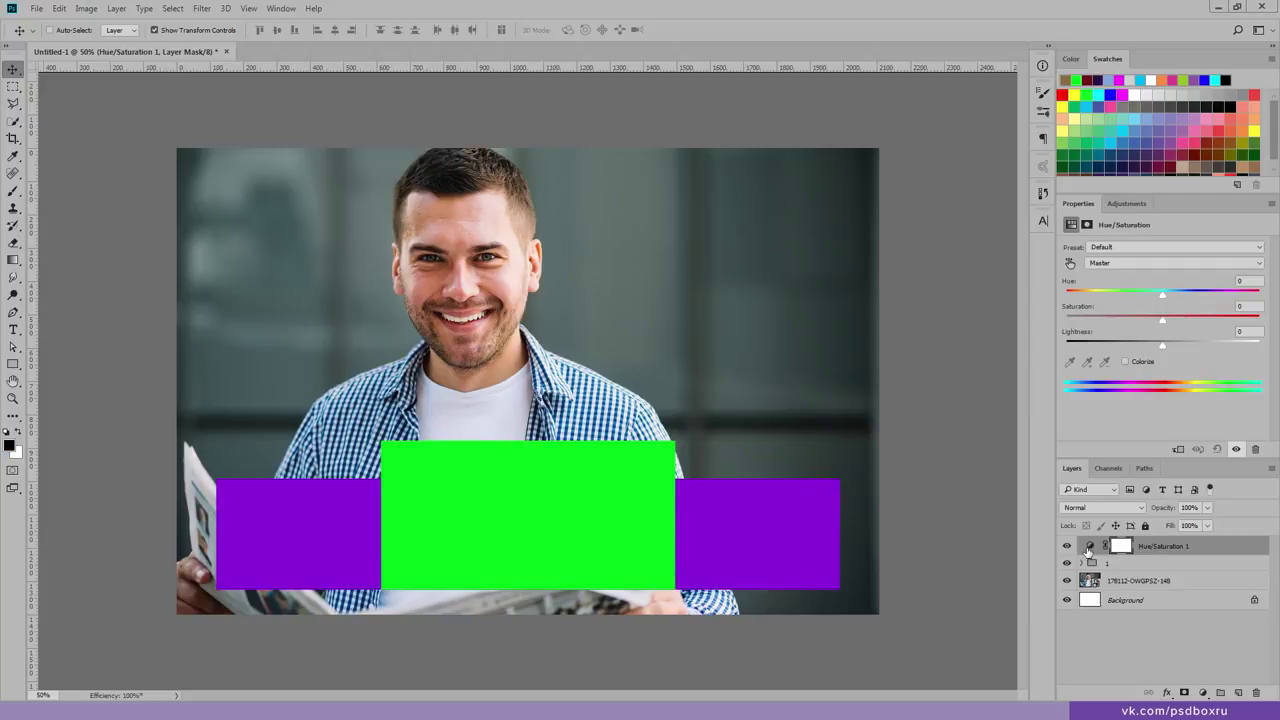
# Step: Set the clipped Hue/Saturation adjustment's hue to -67, then select its layer mask
pyautogui.click(1091, 548)
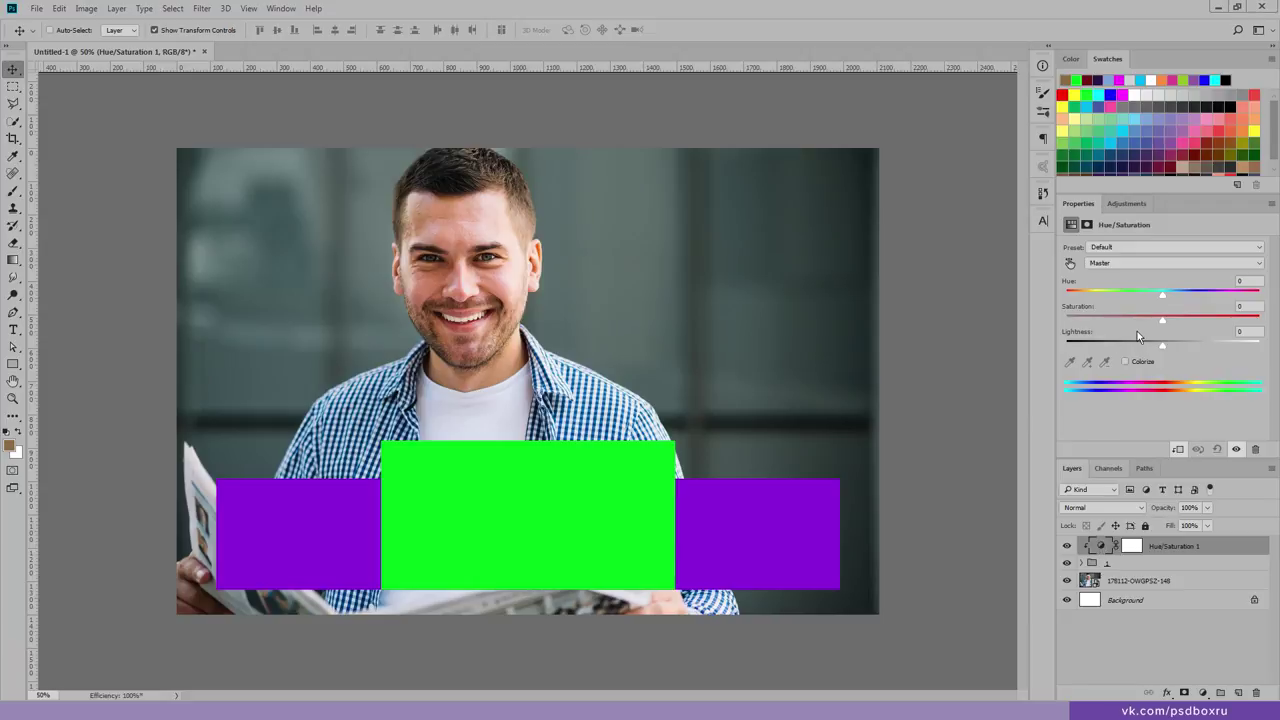
pyautogui.moveTo(1160, 293)
pyautogui.mouseDown()
pyautogui.moveTo(1081, 295)
pyautogui.moveTo(1240, 301)
pyautogui.moveTo(1108, 297)
pyautogui.moveTo(1164, 295)
pyautogui.mouseUp()
pyautogui.keyDown('alt'); pyautogui.click(1105, 555); pyautogui.keyUp('alt')
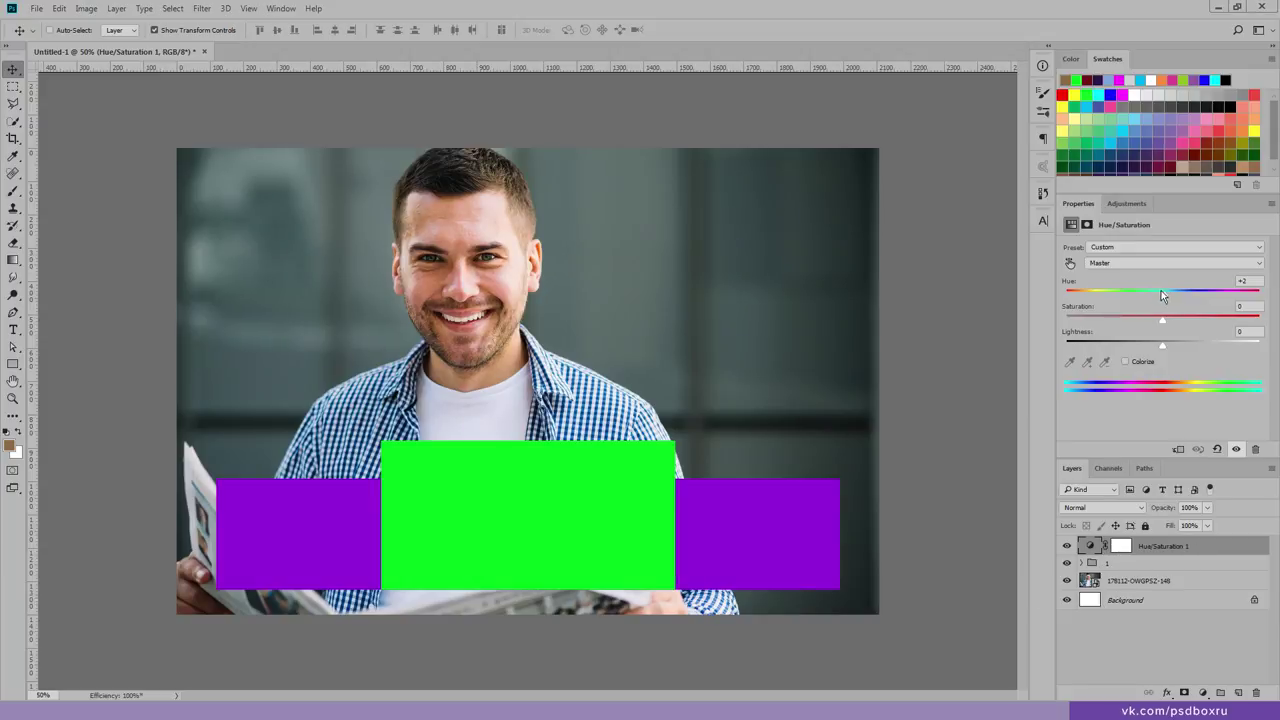
pyautogui.moveTo(1163, 296)
pyautogui.mouseDown()
pyautogui.moveTo(1182, 332)
pyautogui.moveTo(1140, 329)
pyautogui.mouseUp()
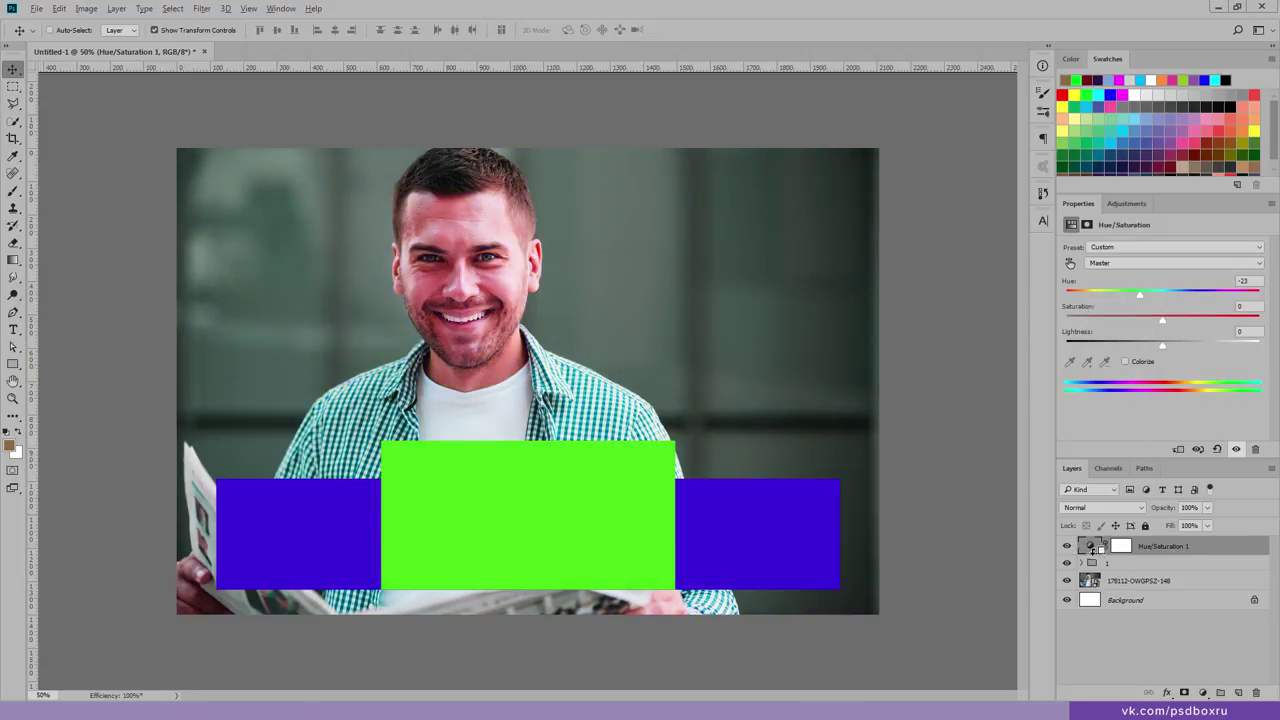
pyautogui.keyDown('alt'); pyautogui.click(1100, 554); pyautogui.keyUp('alt')
pyautogui.click(1132, 548)
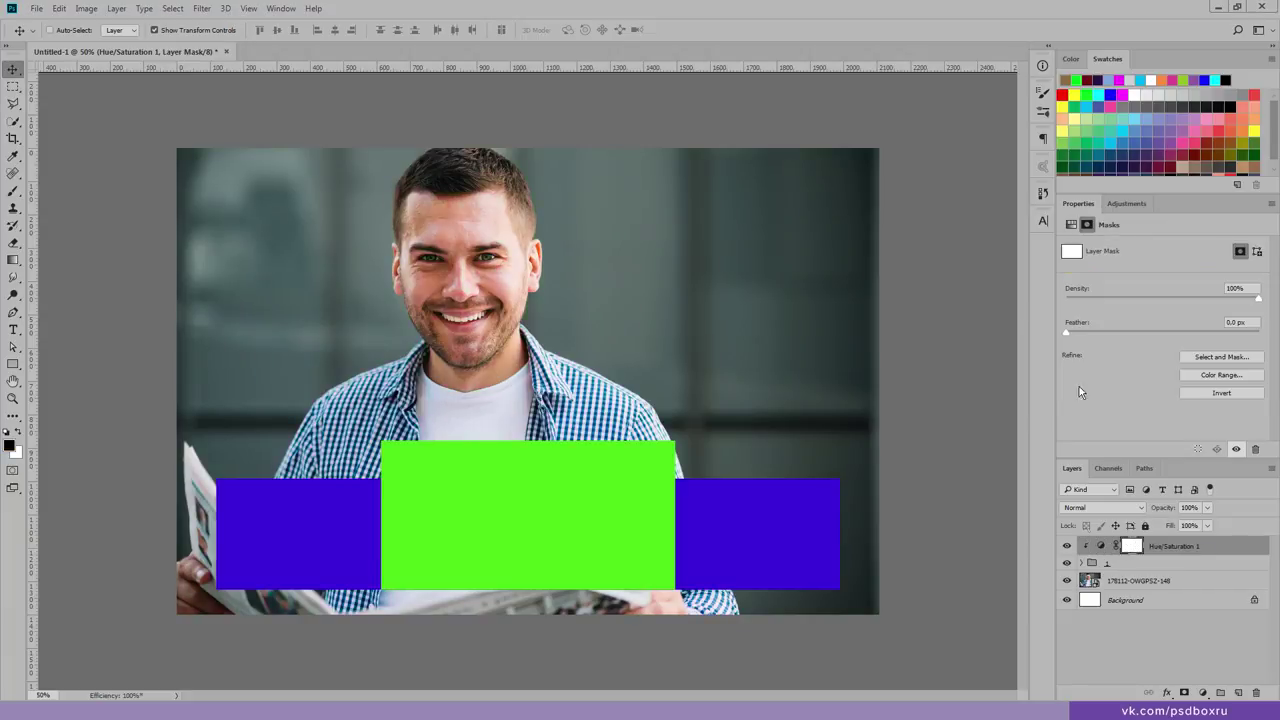
pyautogui.click(1100, 547)
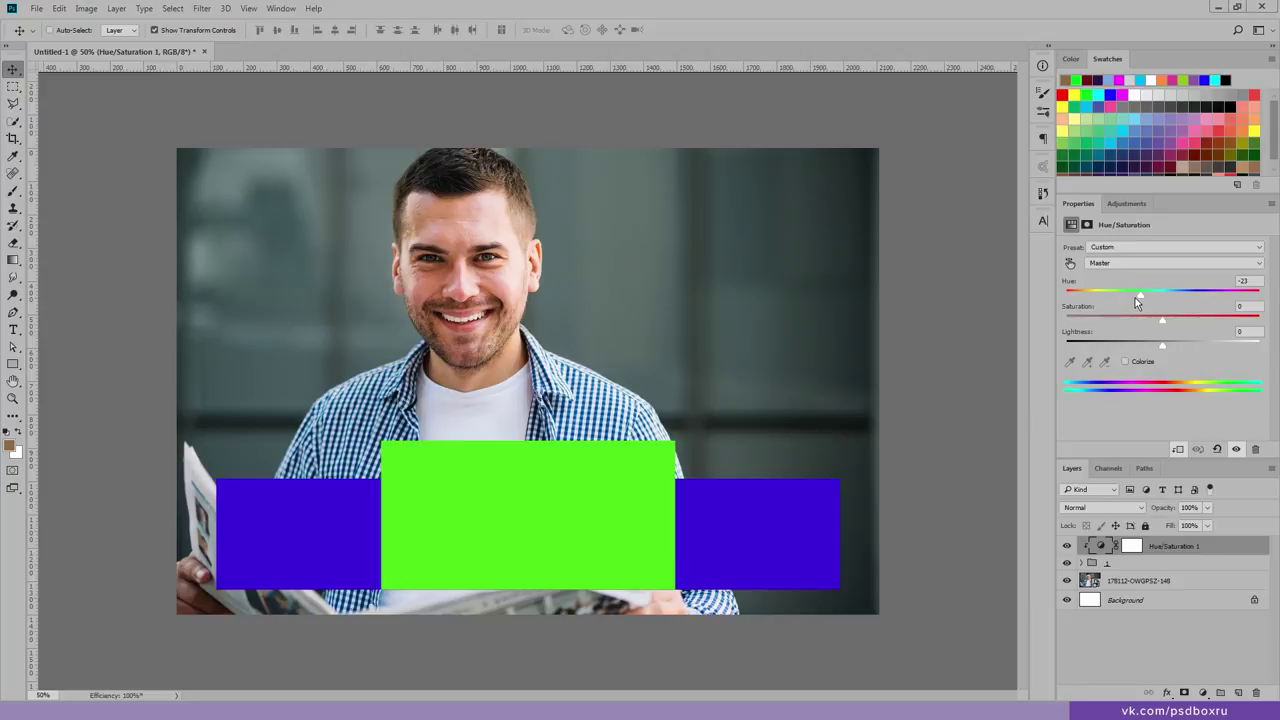
pyautogui.moveTo(1123, 294); pyautogui.dragTo(1103, 297)
pyautogui.click(1132, 548)
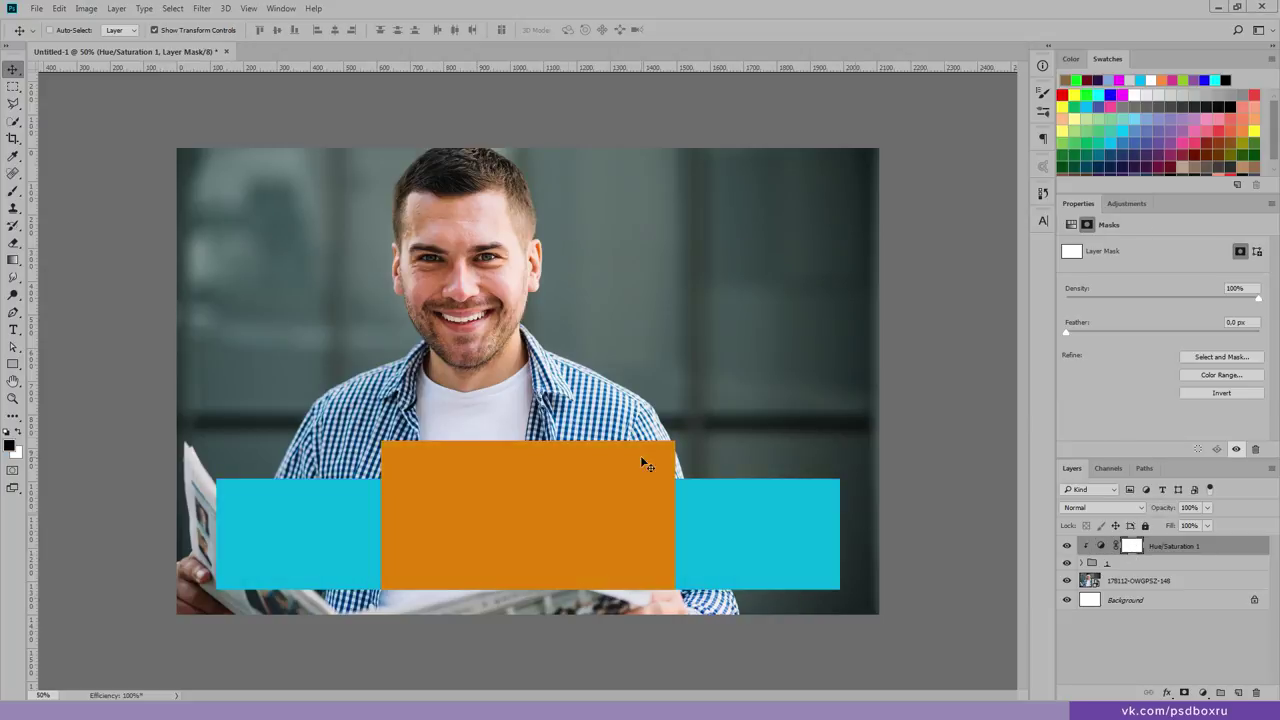
pyautogui.press('b')
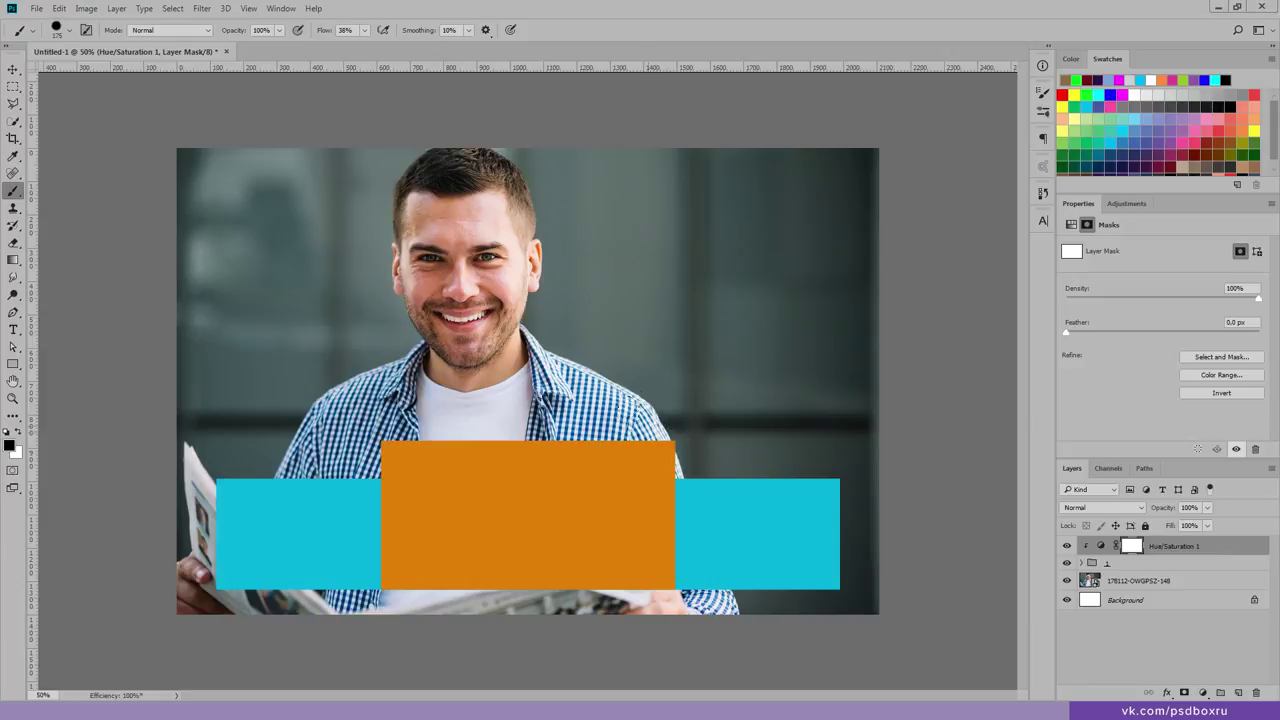
# Step: Paint the mask across the orange block, then delete the adjustment and coloured bars group
pyautogui.moveTo(645, 440)
pyautogui.mouseDown()
pyautogui.moveTo(600, 588)
pyautogui.moveTo(750, 530)
pyautogui.moveTo(840, 530)
pyautogui.mouseUp()
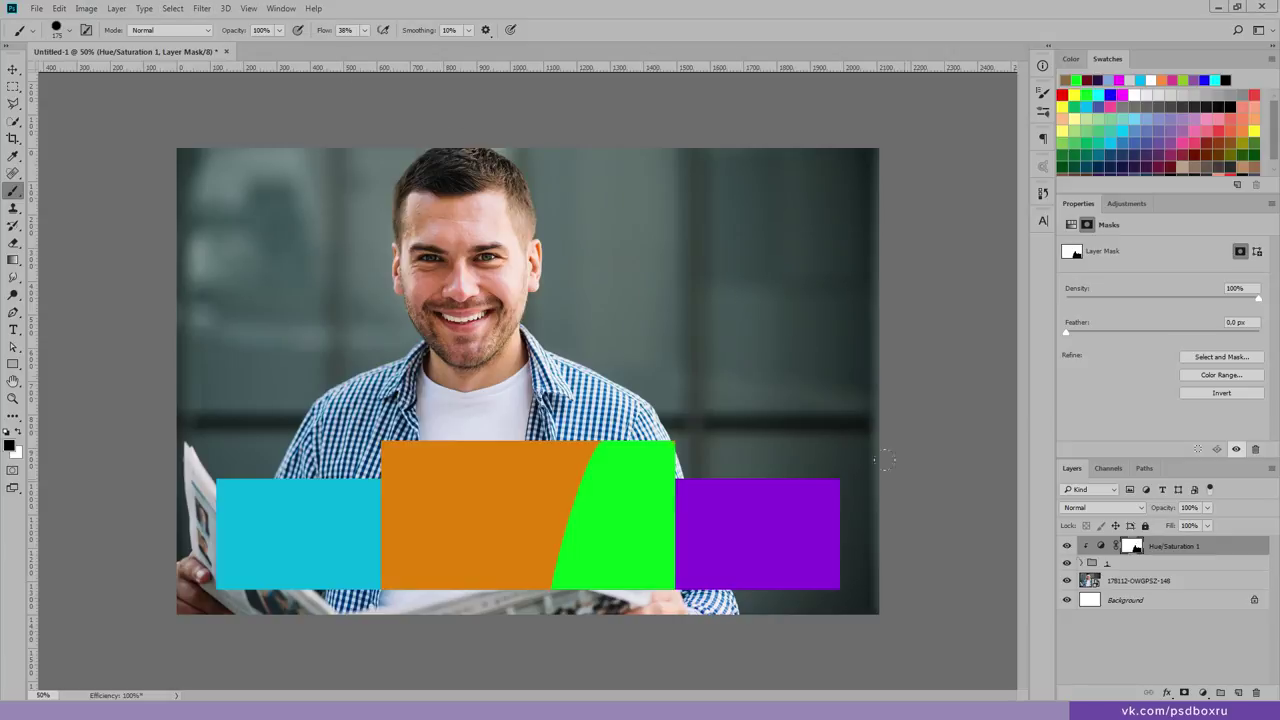
pyautogui.click(13, 70)
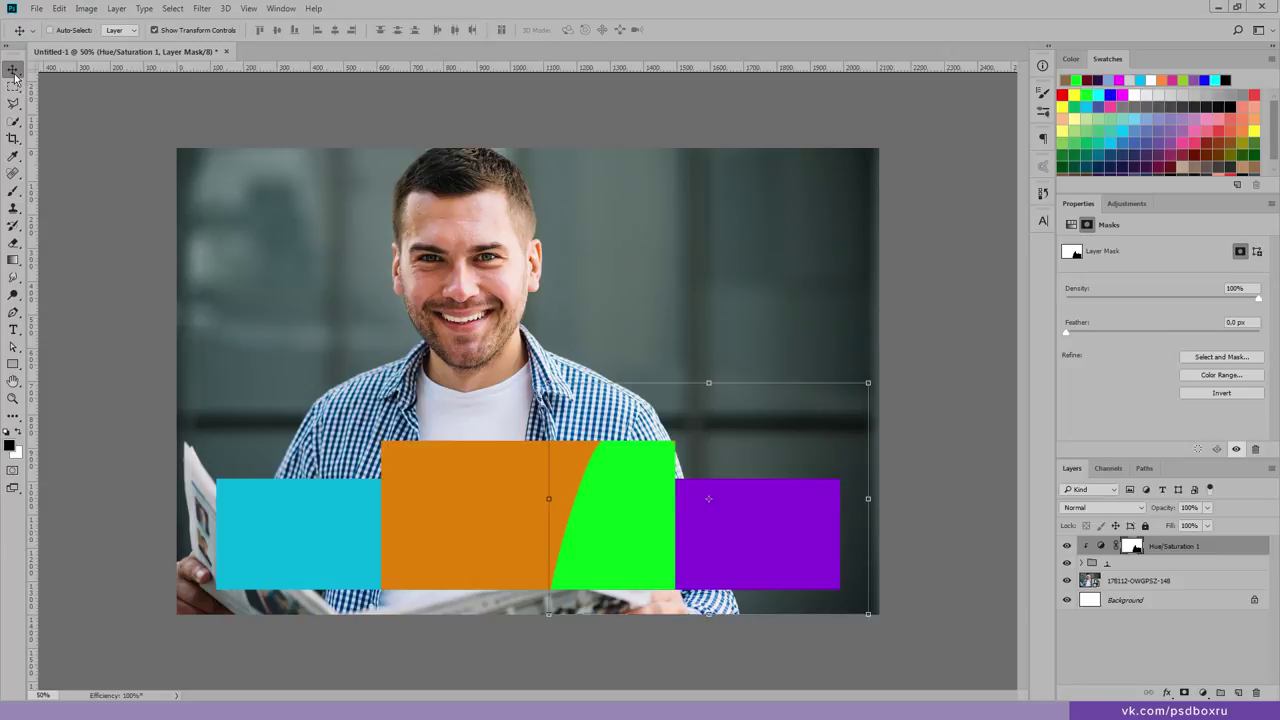
pyautogui.press('Delete')
pyautogui.press('Delete')
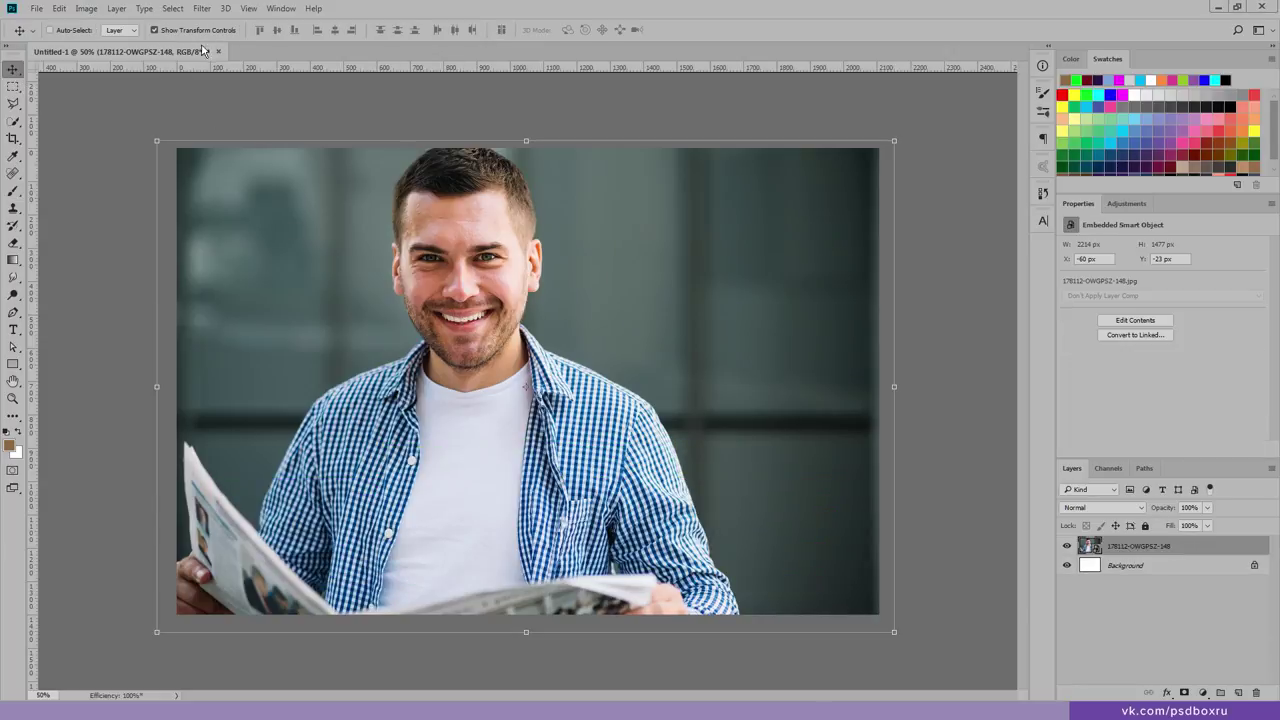
# Step: Close the practice document without saving and open Tulips.psd
pyautogui.click(218, 51)
pyautogui.click(659, 267)
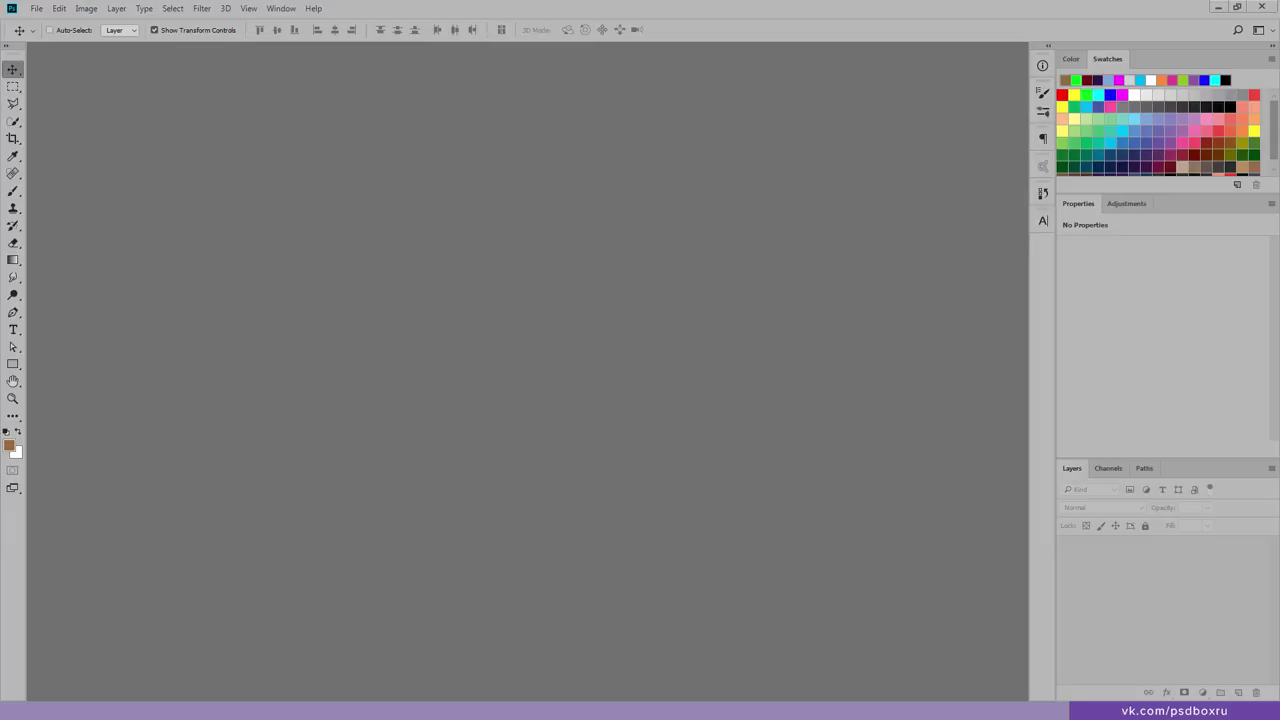
pyautogui.click(687, 342)
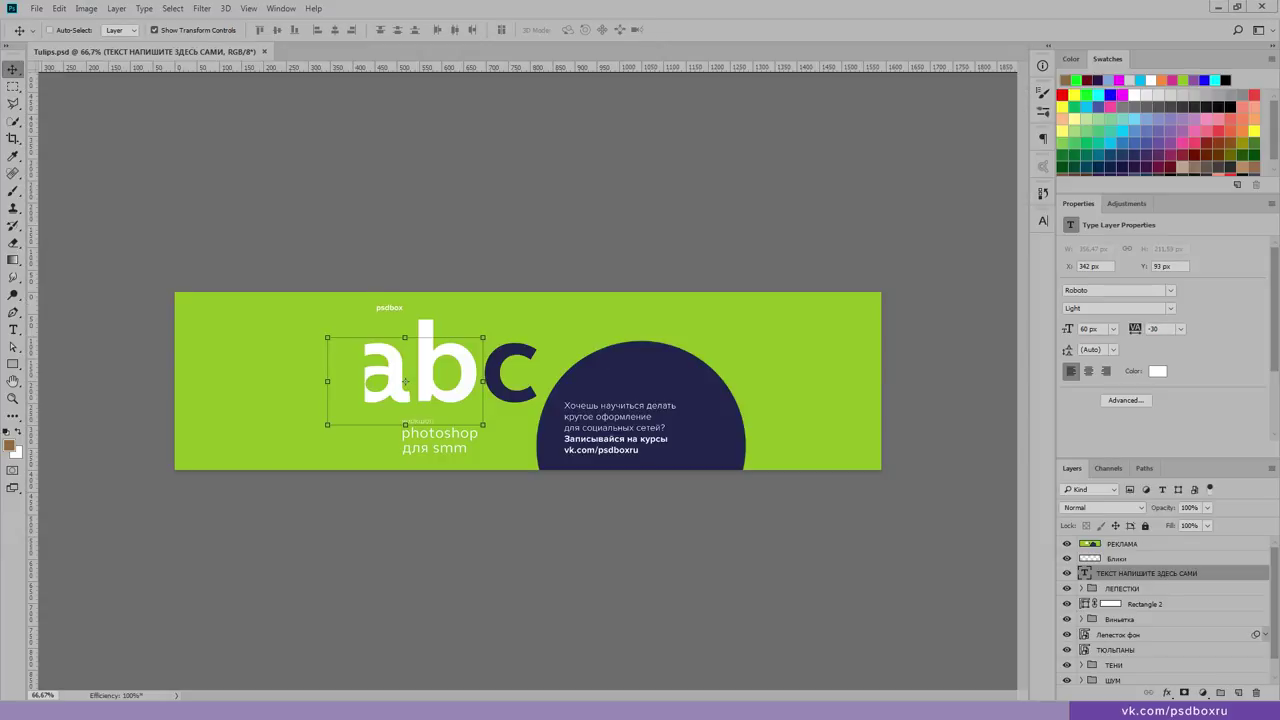
# Step: Hide the РЕКЛАМА ad layer and expand the ФОН group to reach the ТЮЛЬПАНЫ layer
pyautogui.click(1066, 544)
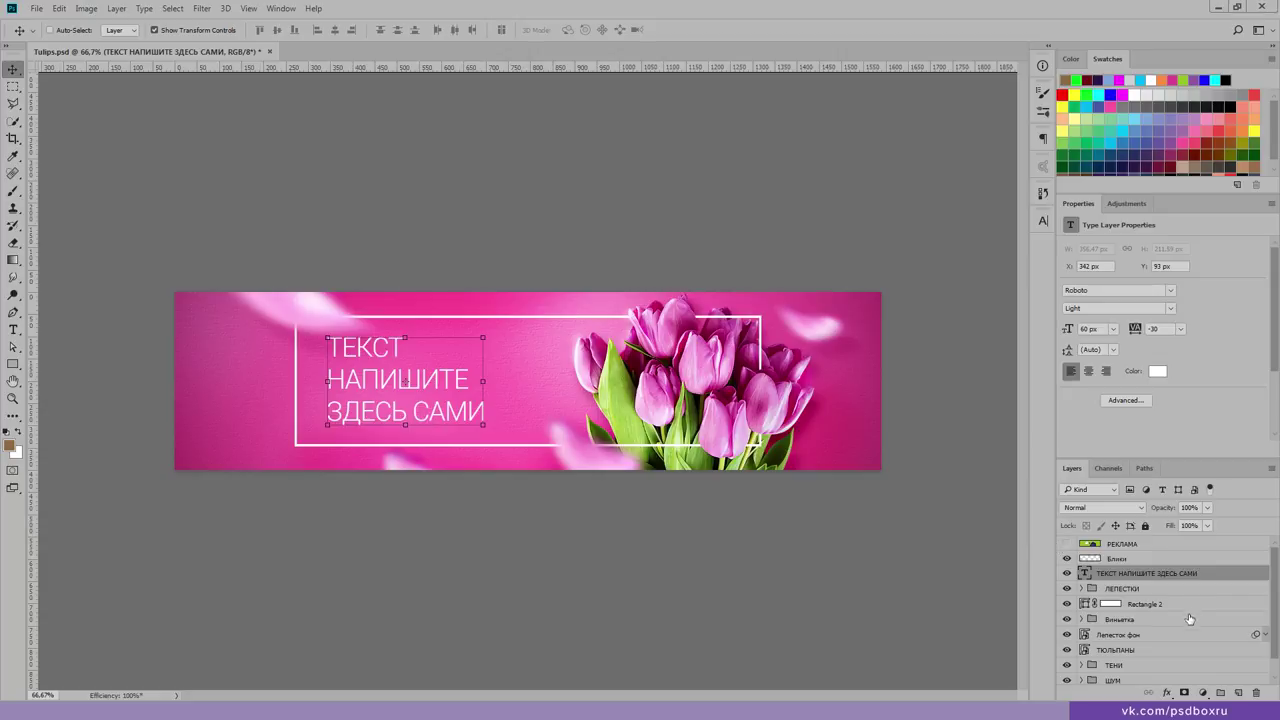
pyautogui.scroll(-1, 1176, 622)
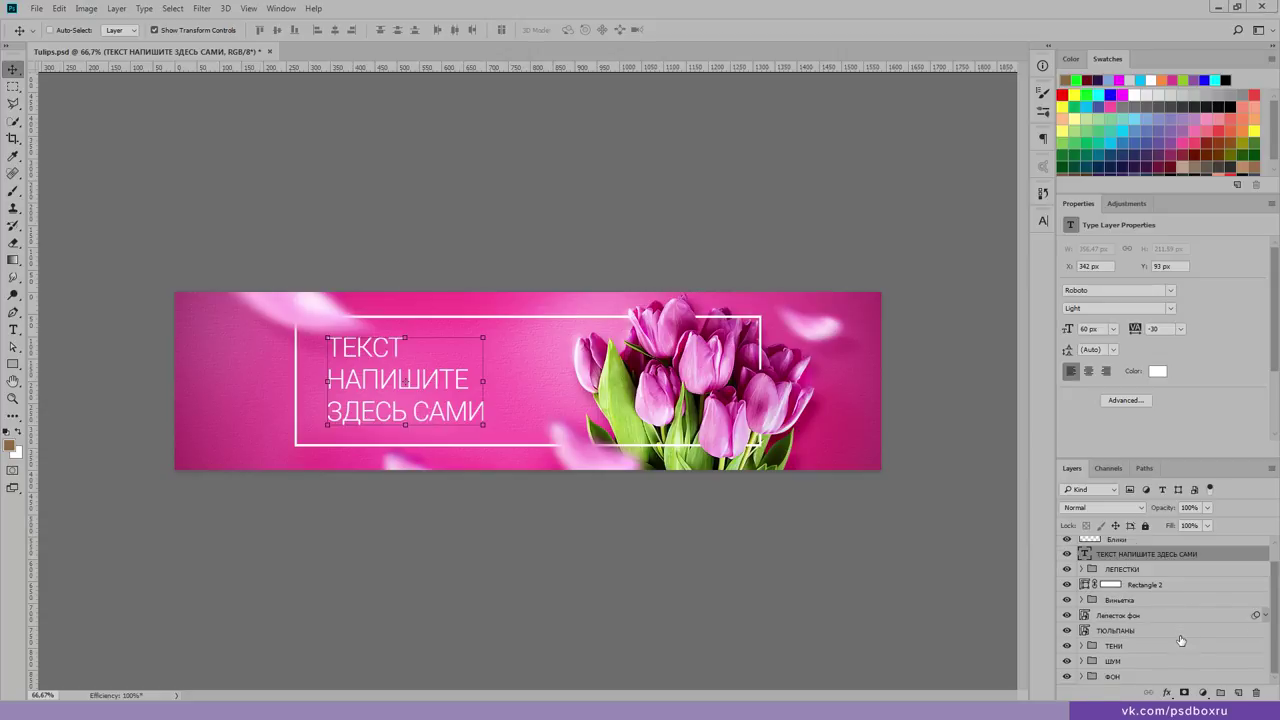
pyautogui.click(1113, 677)
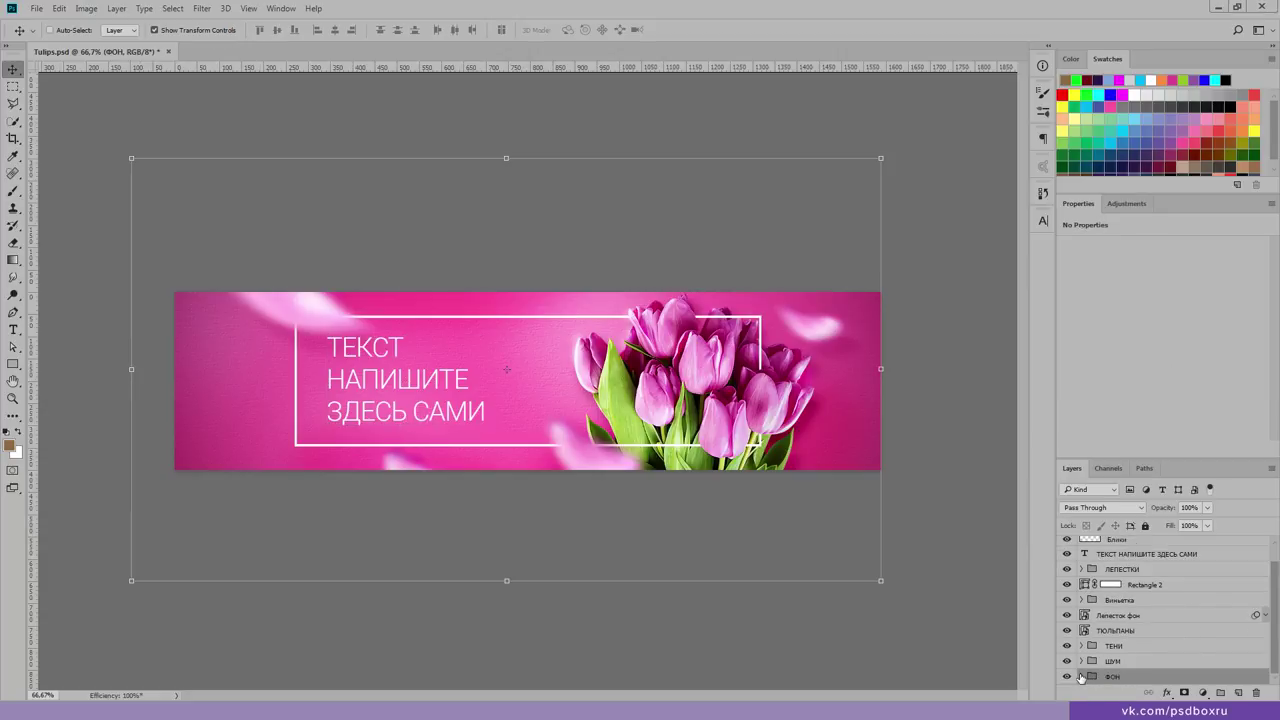
pyautogui.click(1080, 677)
pyautogui.scroll(-3, 1118, 666)
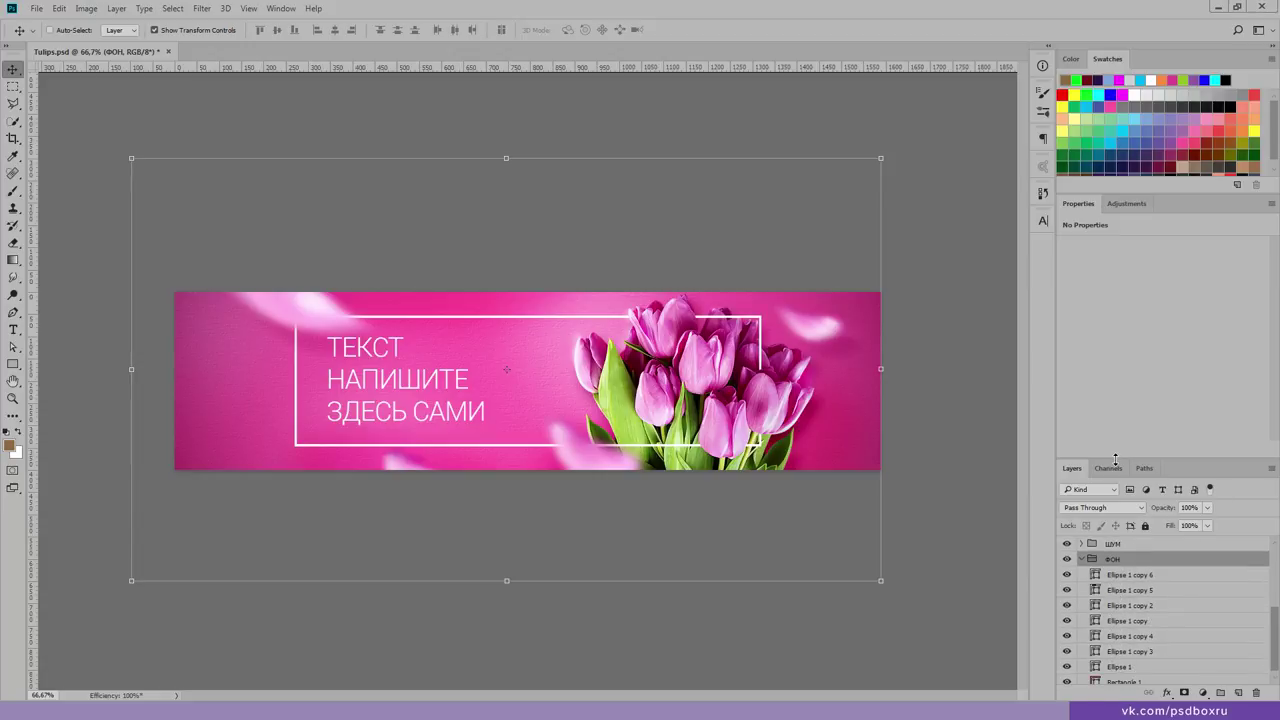
pyautogui.moveTo(1115, 458); pyautogui.dragTo(1100, 332)
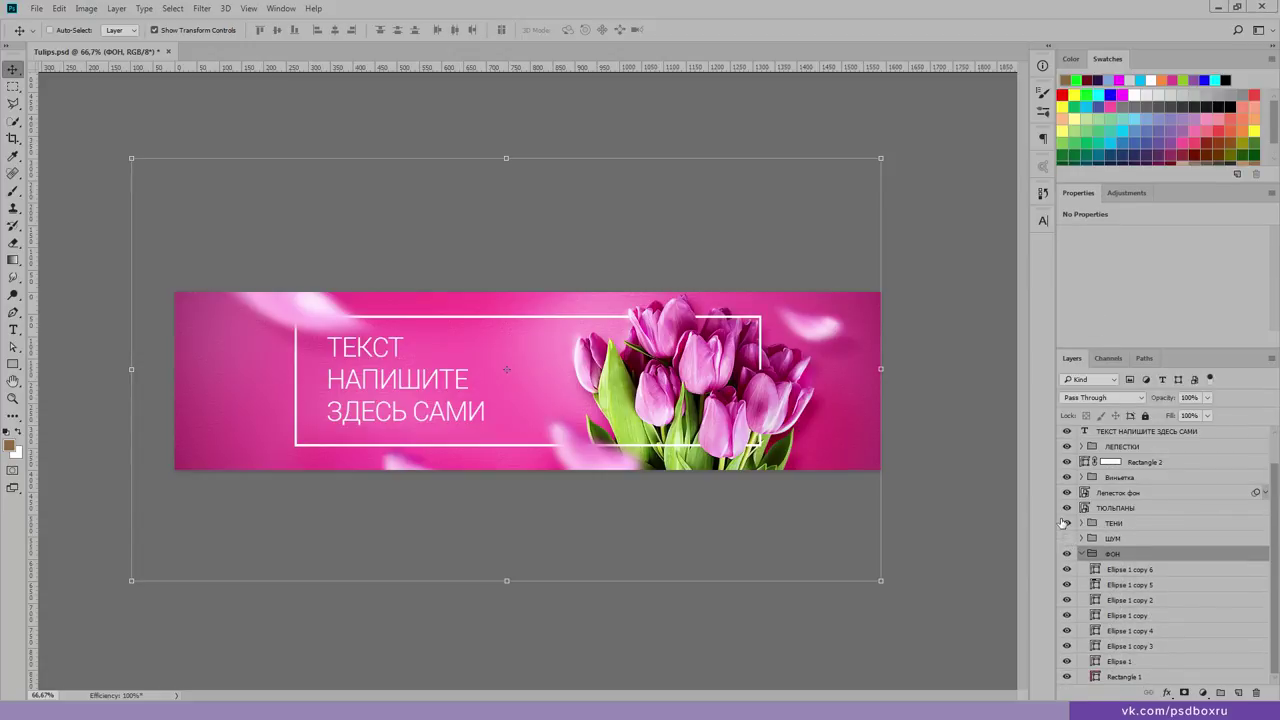
pyautogui.click(1070, 508)
# Step: Hide the tulips, petal, text, frame, vignette and Блики layers
pyautogui.click(1066, 508)
pyautogui.click(1066, 492)
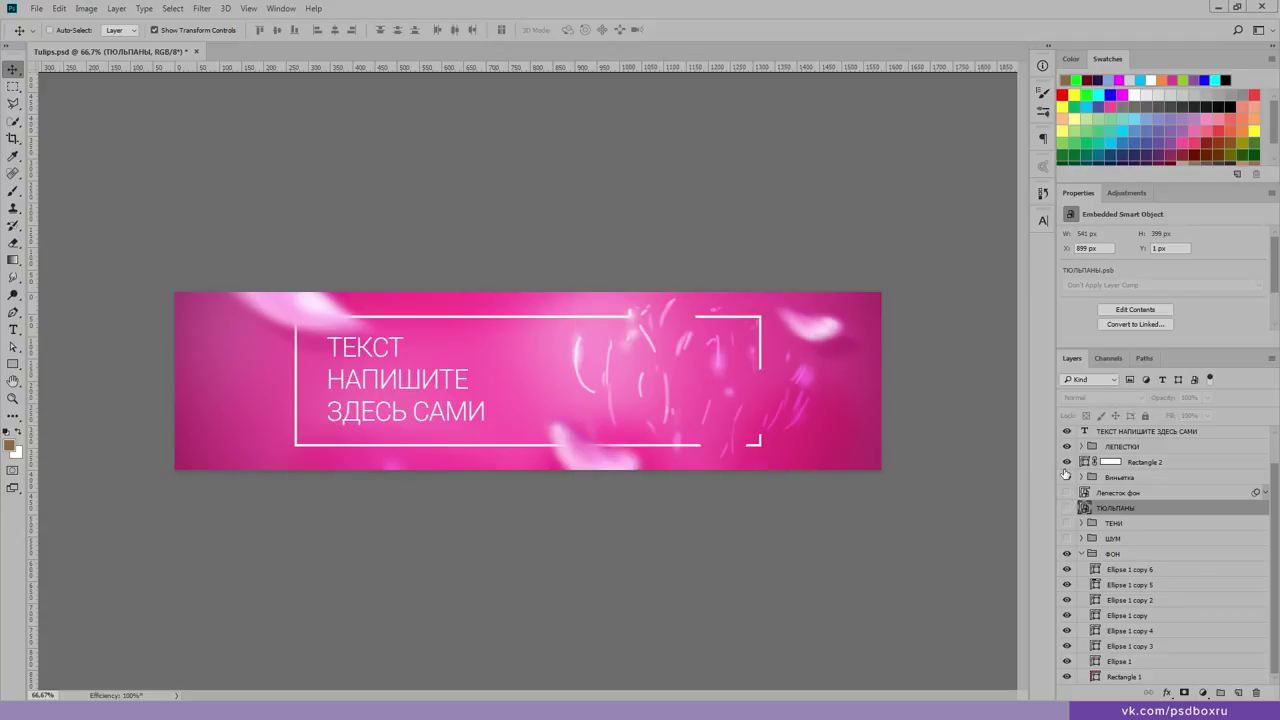
pyautogui.click(1140, 462)
pyautogui.click(1066, 446)
pyautogui.click(1066, 462)
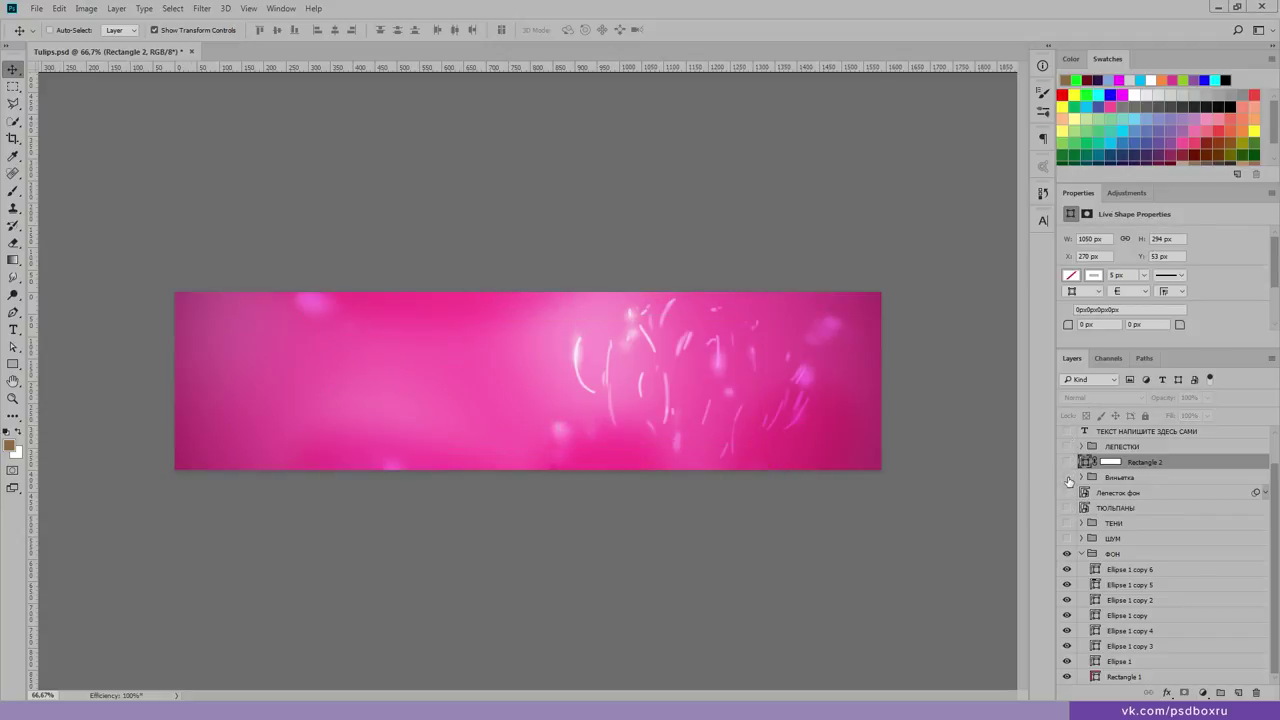
pyautogui.scroll(2, 1068, 470)
pyautogui.click(1066, 448)
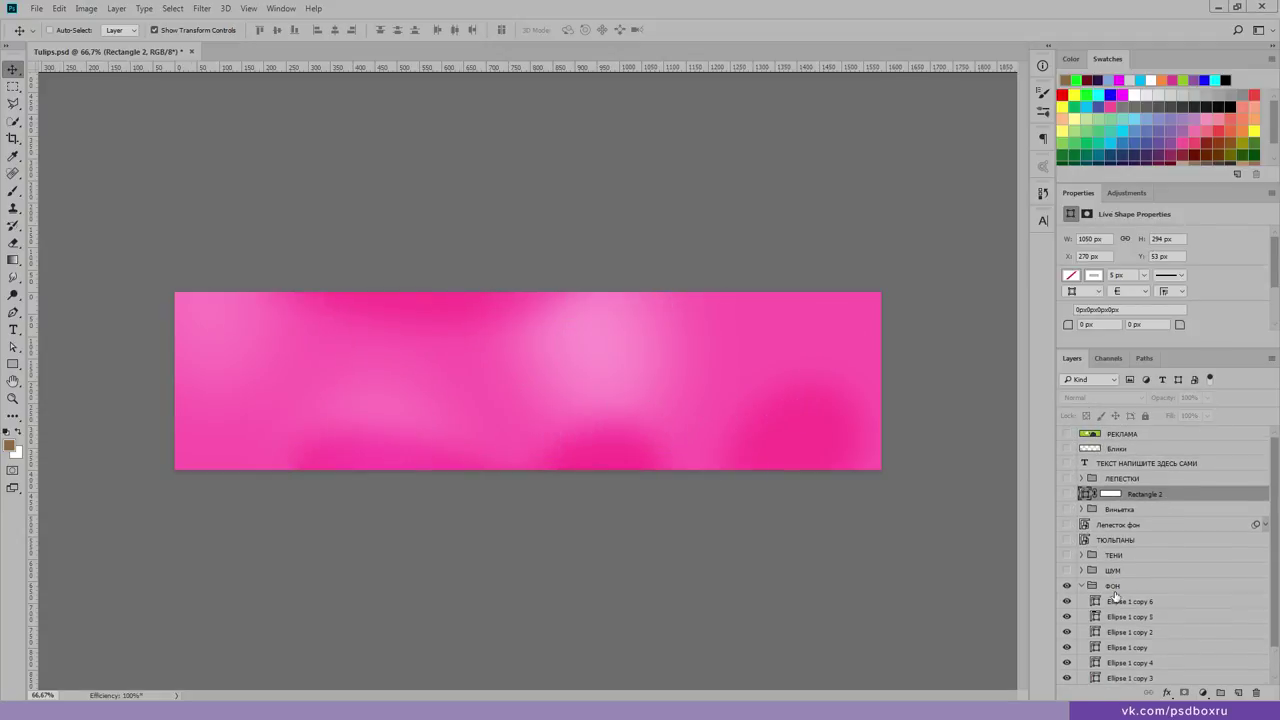
pyautogui.scroll(-2, 1068, 560)
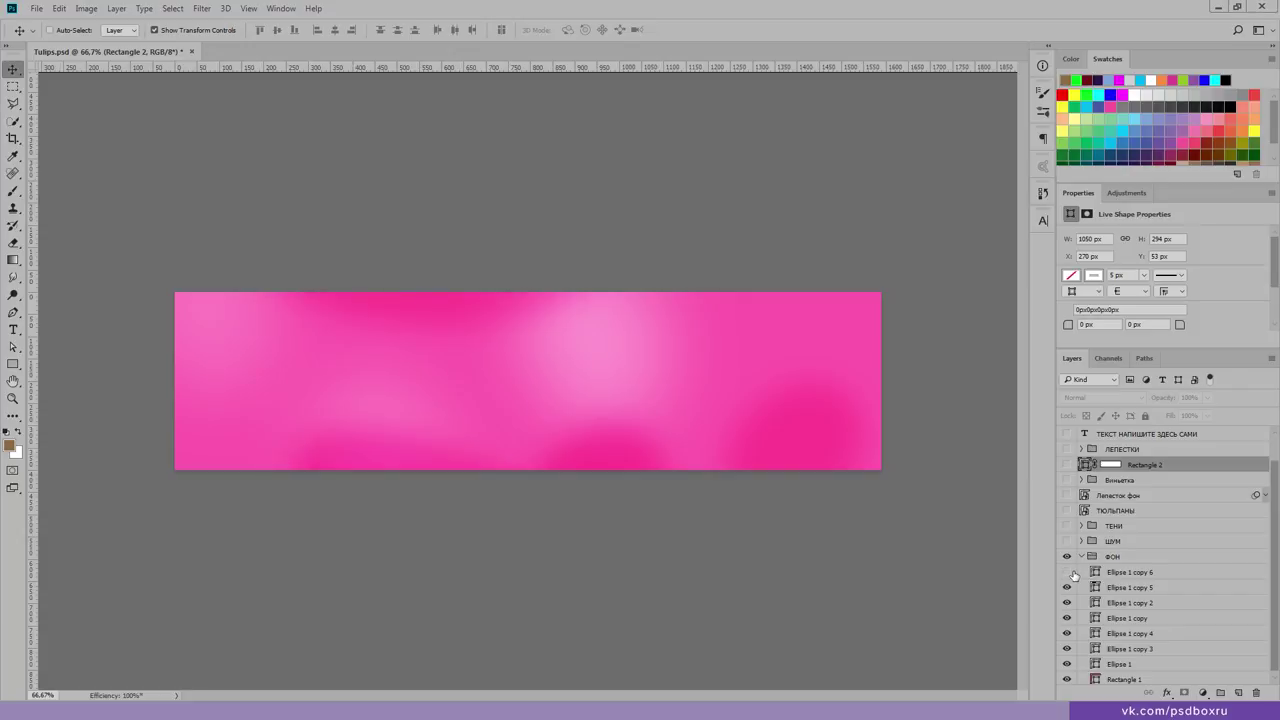
pyautogui.scroll(-1, 1078, 600)
# Step: Hide all ellipse glows except Ellipse 1, and select Ellipse 1
pyautogui.click(1120, 677)
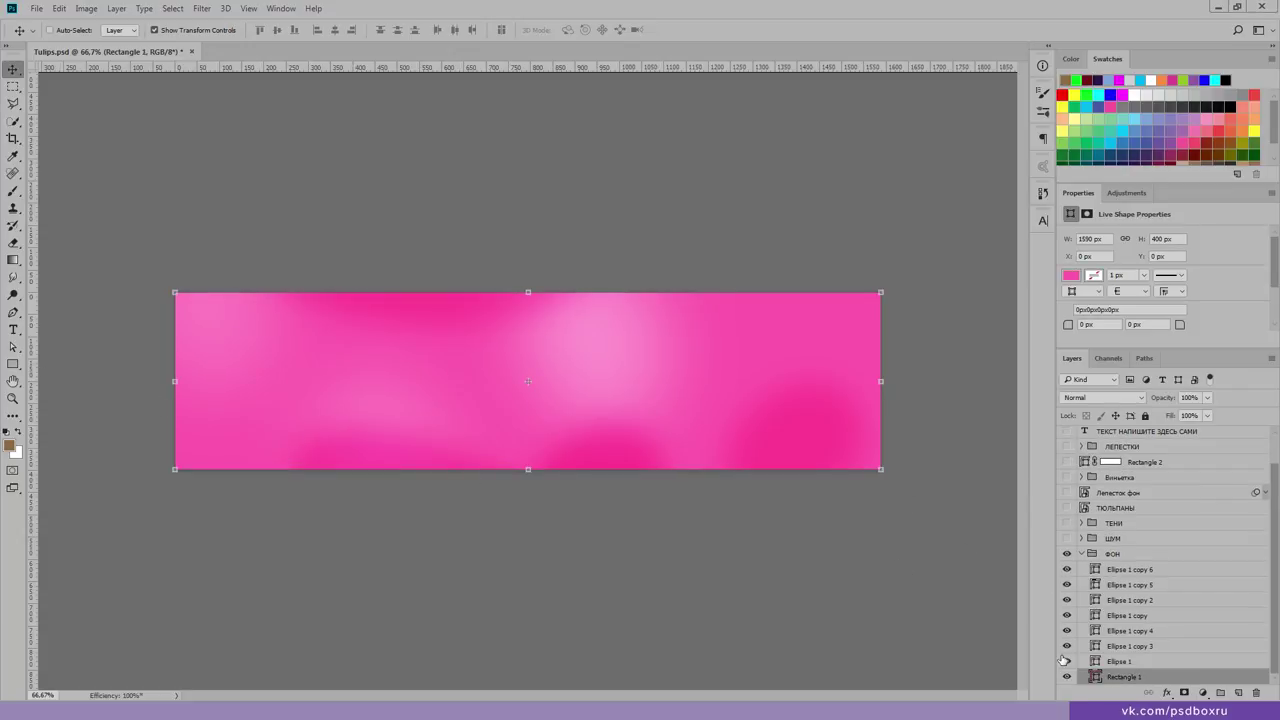
pyautogui.moveTo(1066, 661); pyautogui.dragTo(1066, 569)
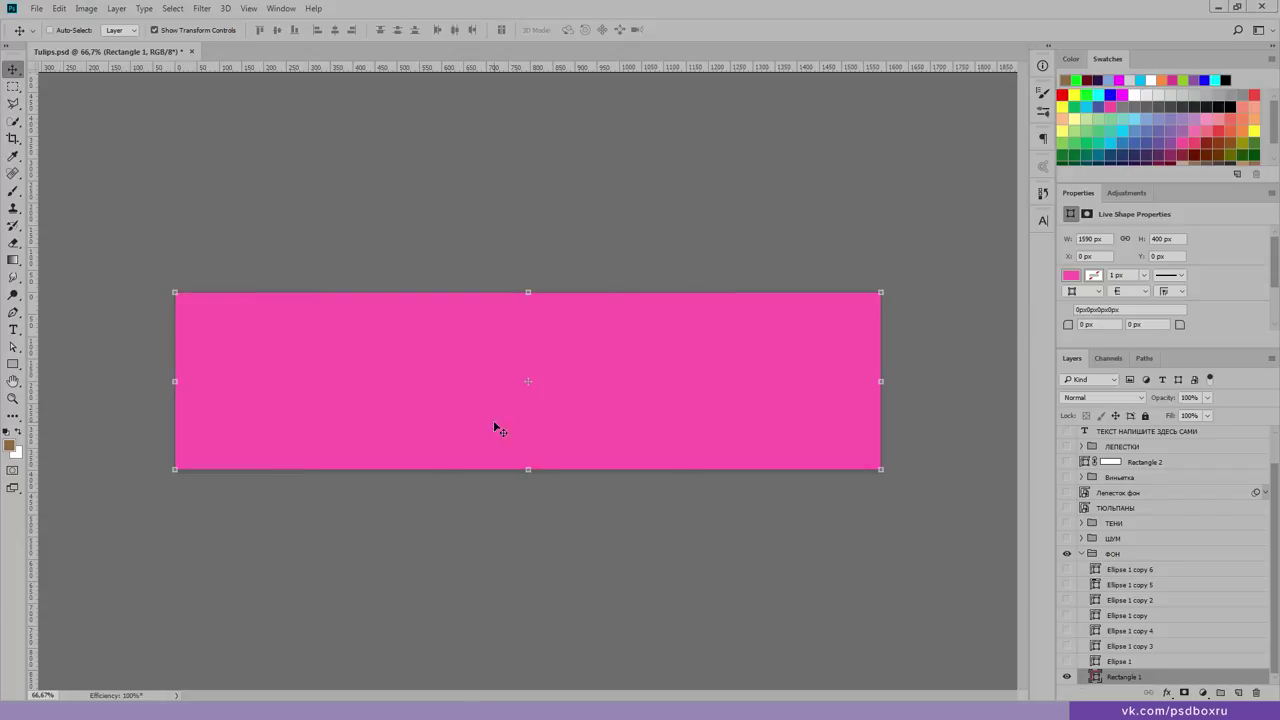
pyautogui.click(1066, 661)
pyautogui.click(1116, 662)
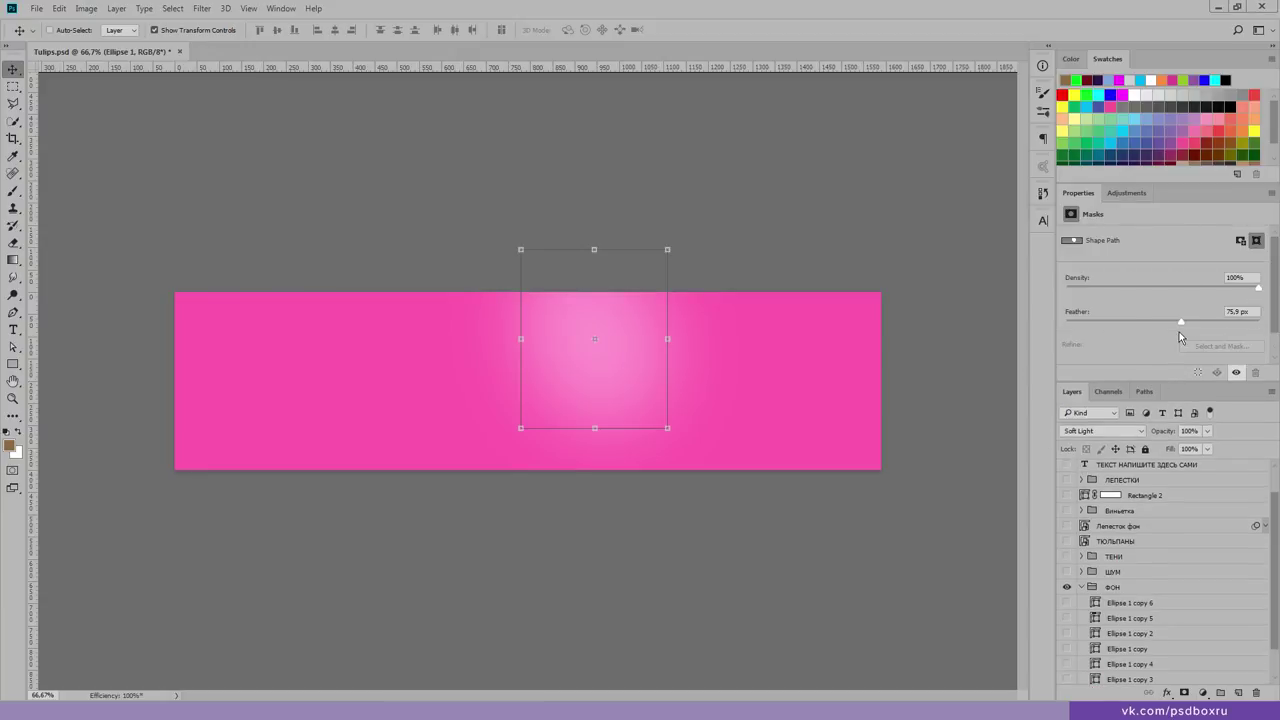
# Step: Test Ellipse 1's feather, restore it to 75.9 px, and show the Ellipse 1 copy 3 glow
pyautogui.moveTo(1181, 323); pyautogui.dragTo(1047, 332)
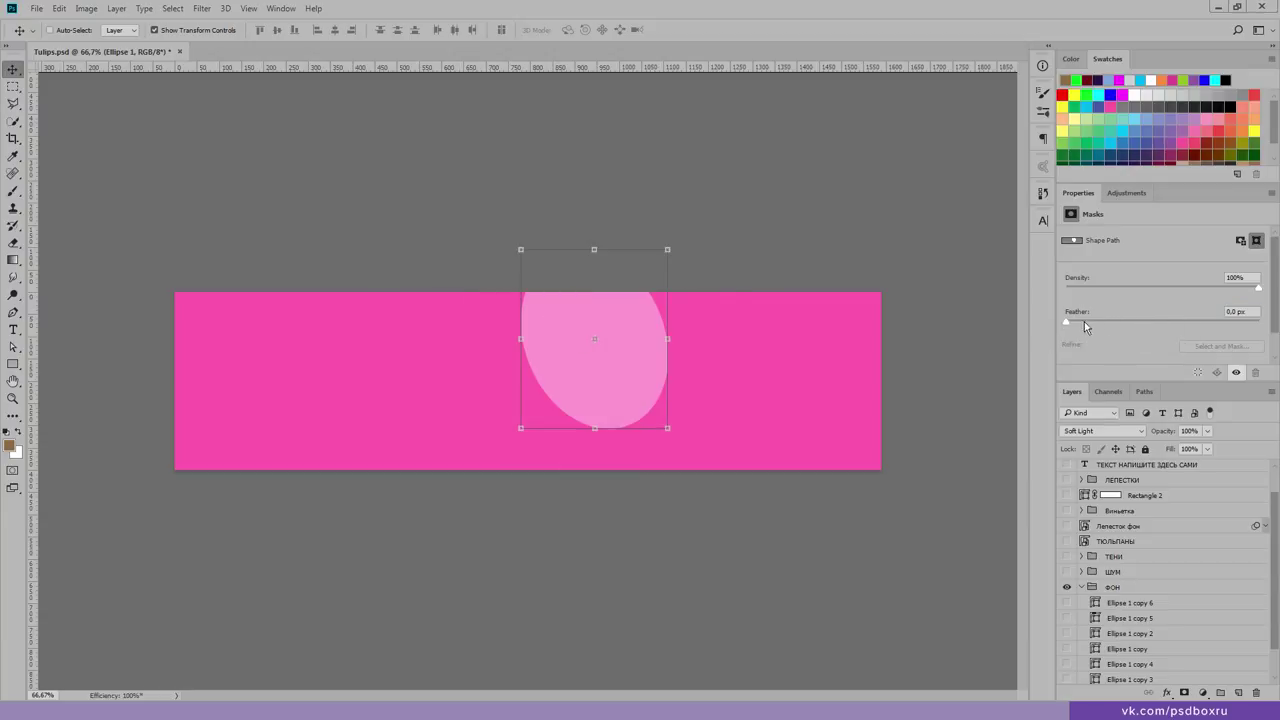
pyautogui.click(1251, 311)
pyautogui.hotkey('ctrl', 'z')
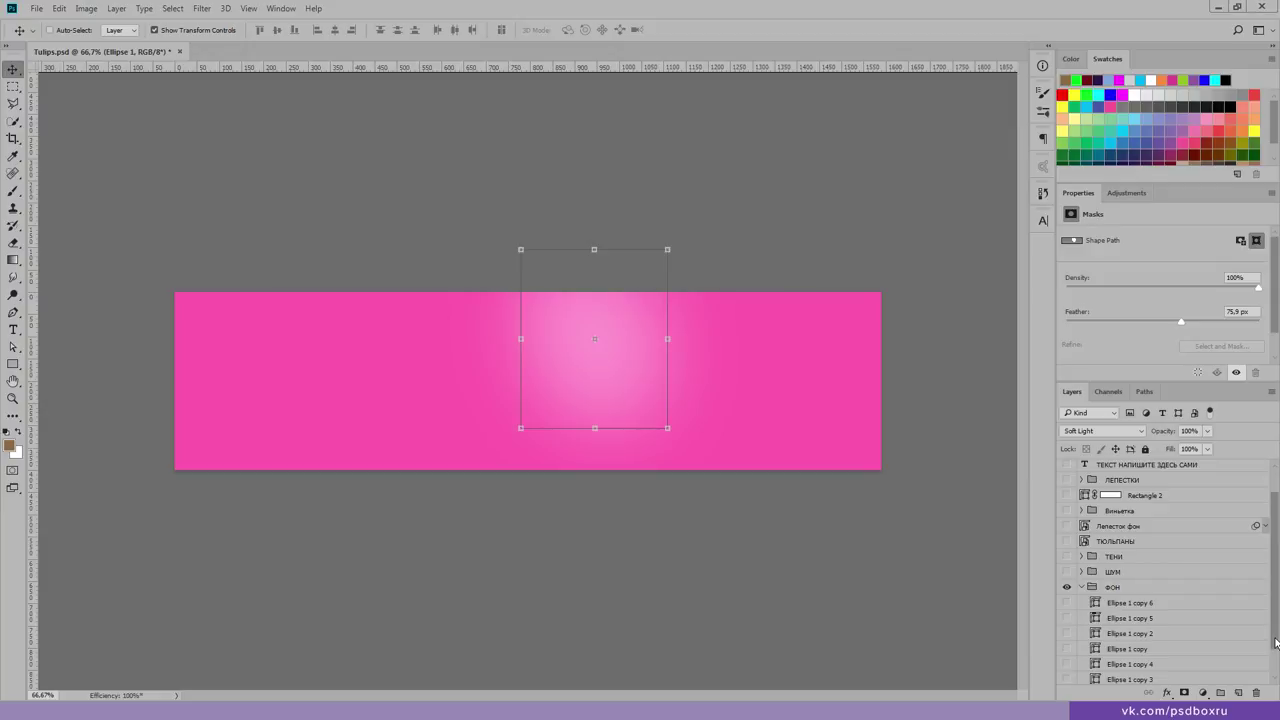
pyautogui.moveTo(1275, 643); pyautogui.dragTo(1276, 676)
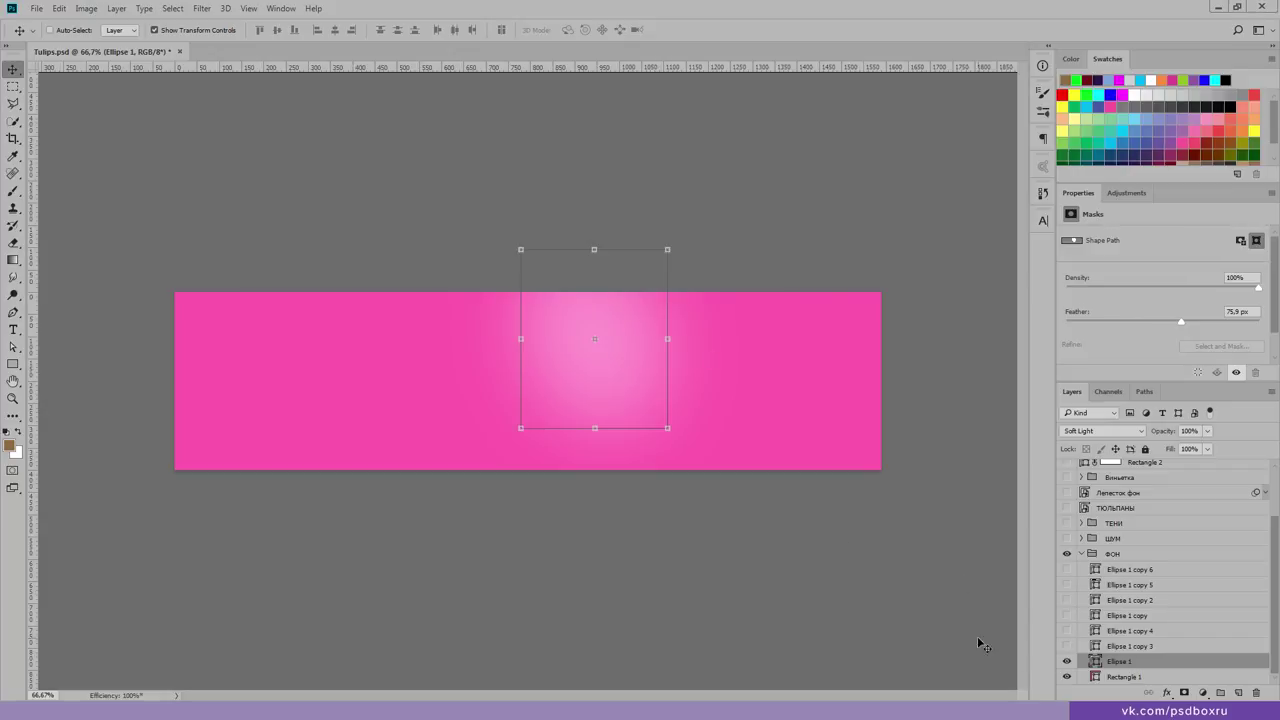
pyautogui.click(1067, 647)
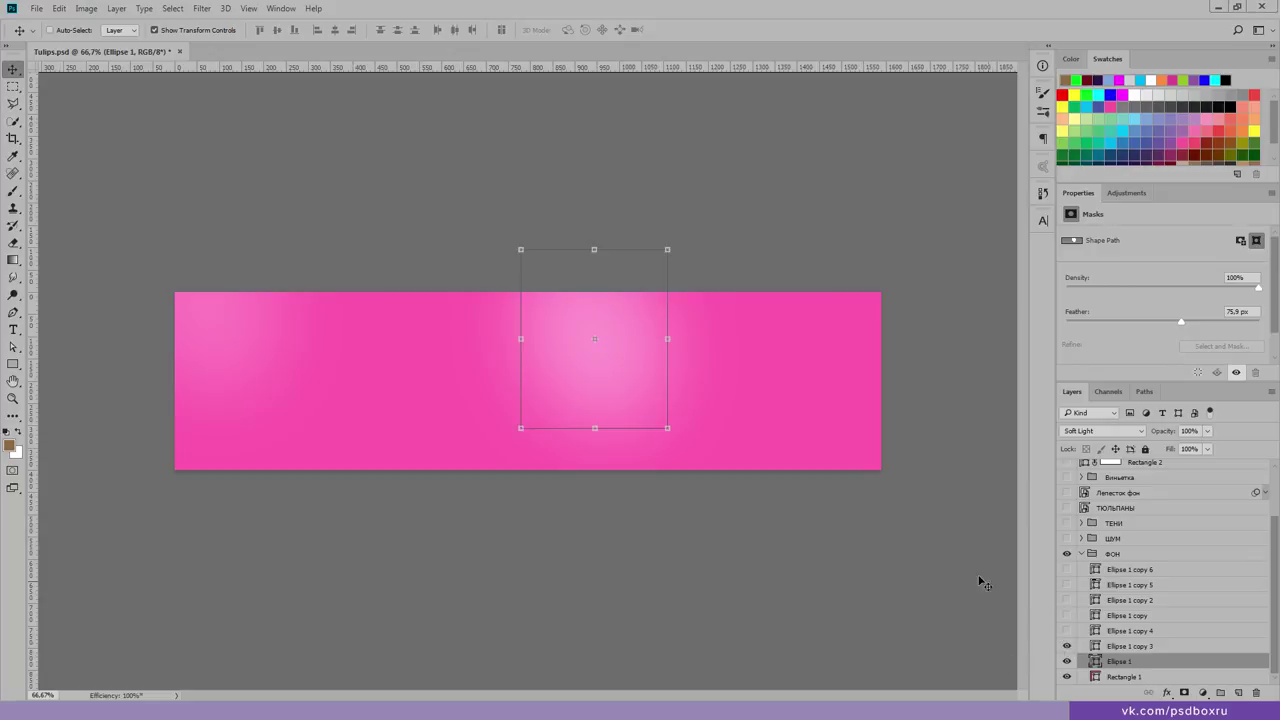
# Step: Free-transform the Ellipse 1 copy 3 and copy 4 glows, making copy 4 visible
pyautogui.click(1124, 647)
pyautogui.hotkey('ctrl', 't')
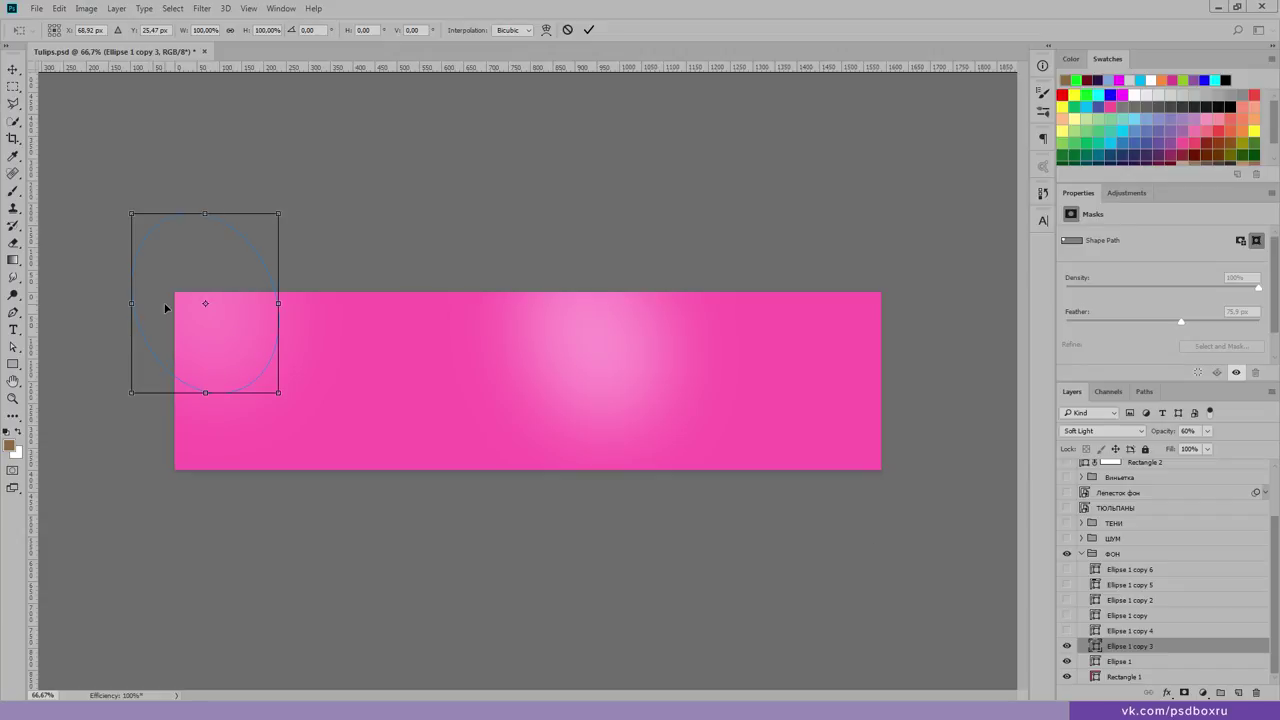
pyautogui.click(567, 29)
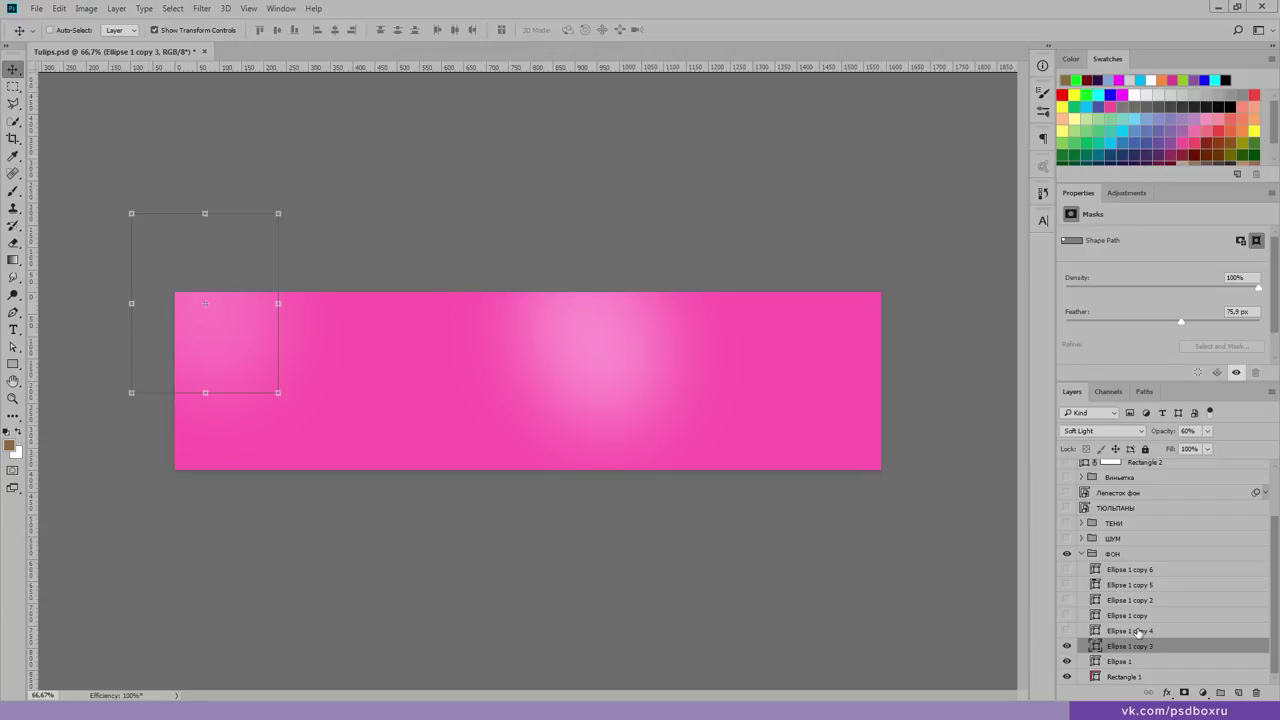
pyautogui.click(1127, 615)
pyautogui.click(1067, 631)
pyautogui.click(1127, 633)
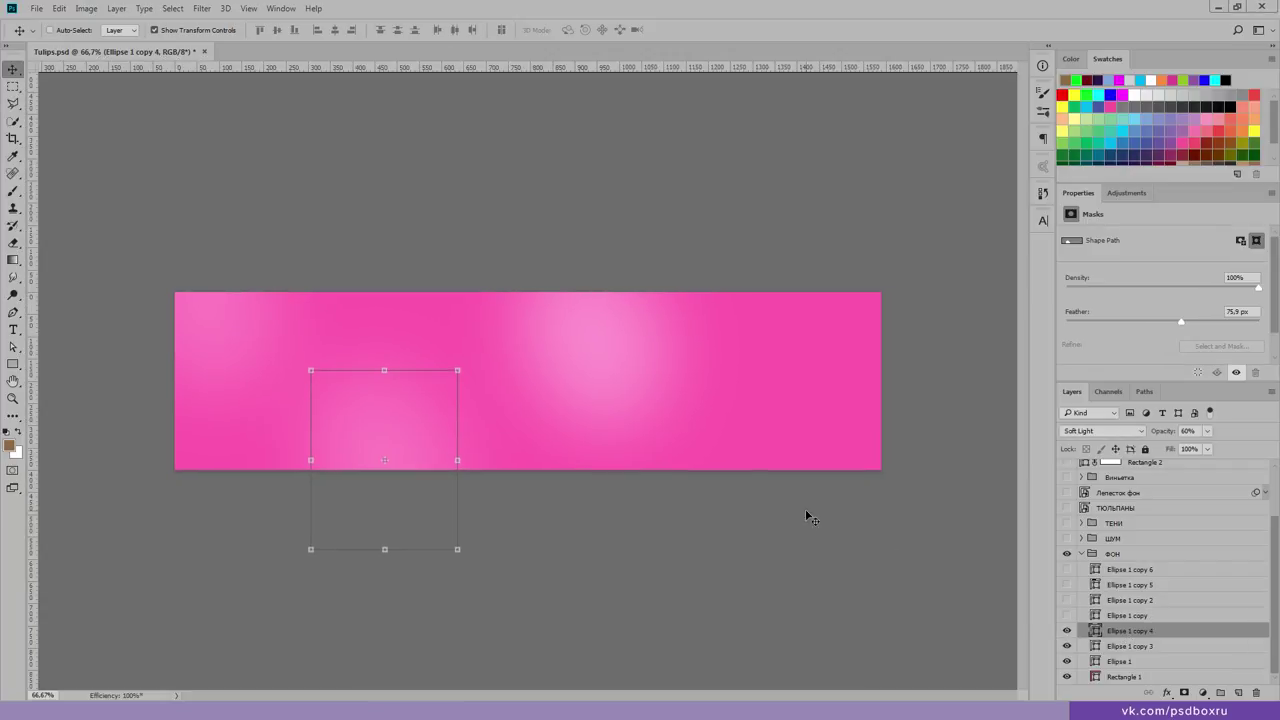
pyautogui.hotkey('ctrl', 't')
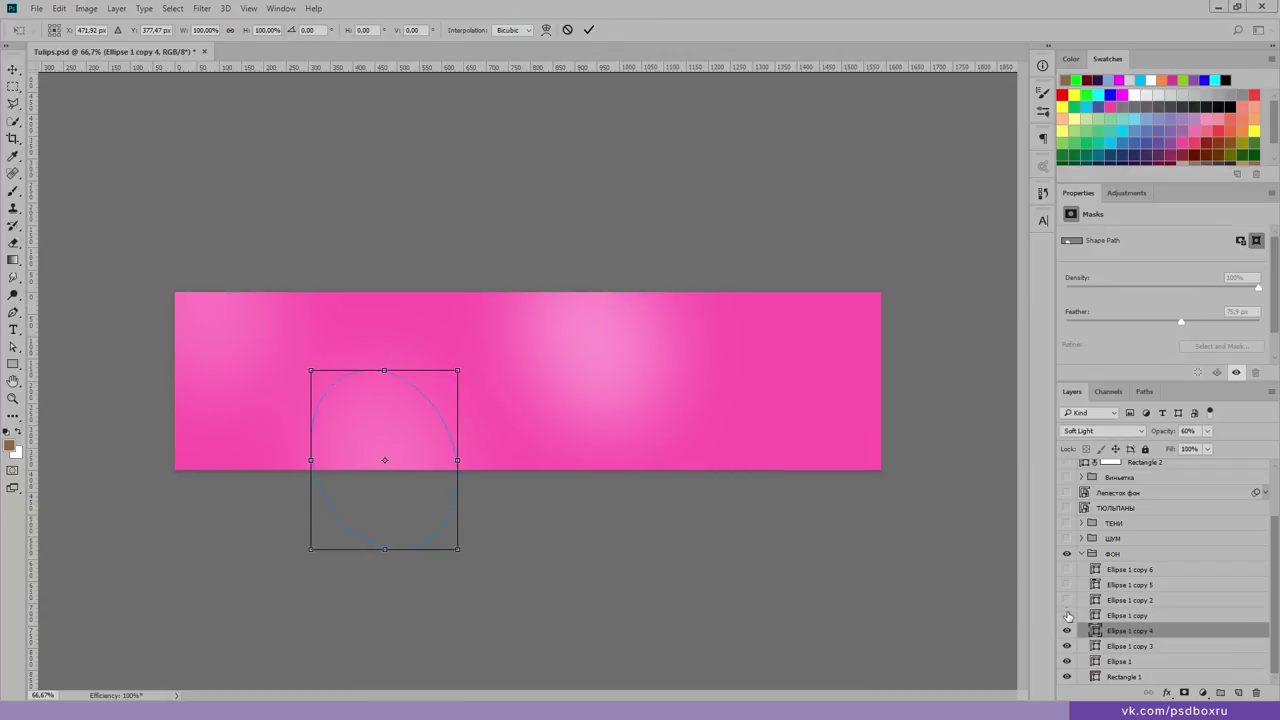
pyautogui.click(567, 29)
# Step: Show the Ellipse 1 copy, copy 2, copy 5 and copy 6 glows
pyautogui.click(1128, 615)
pyautogui.click(1066, 615)
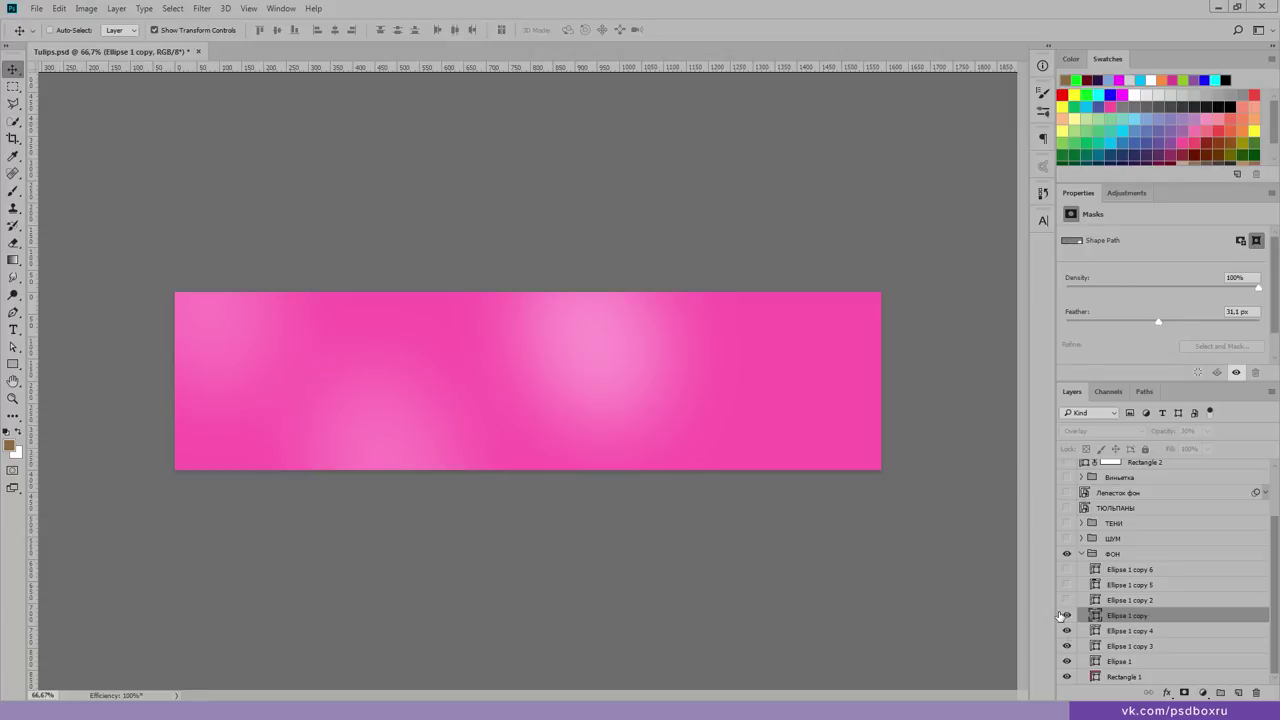
pyautogui.click(1066, 600)
pyautogui.click(1066, 569)
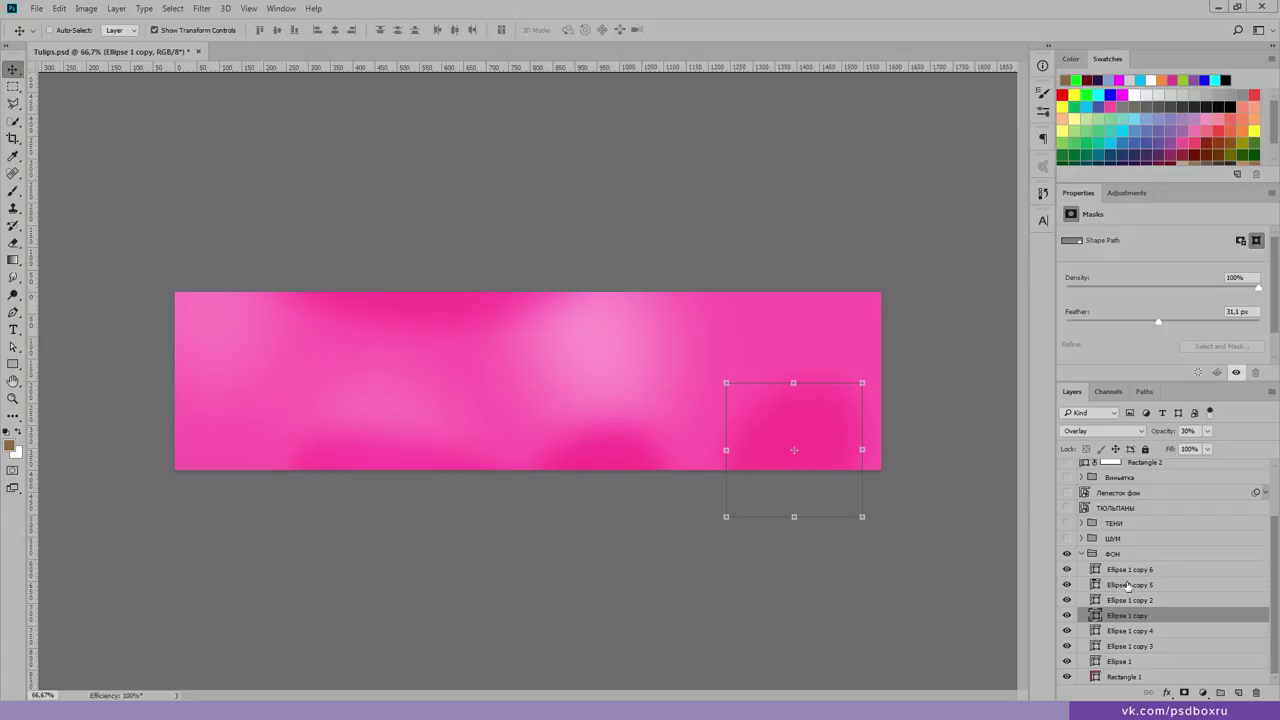
pyautogui.click(1121, 574)
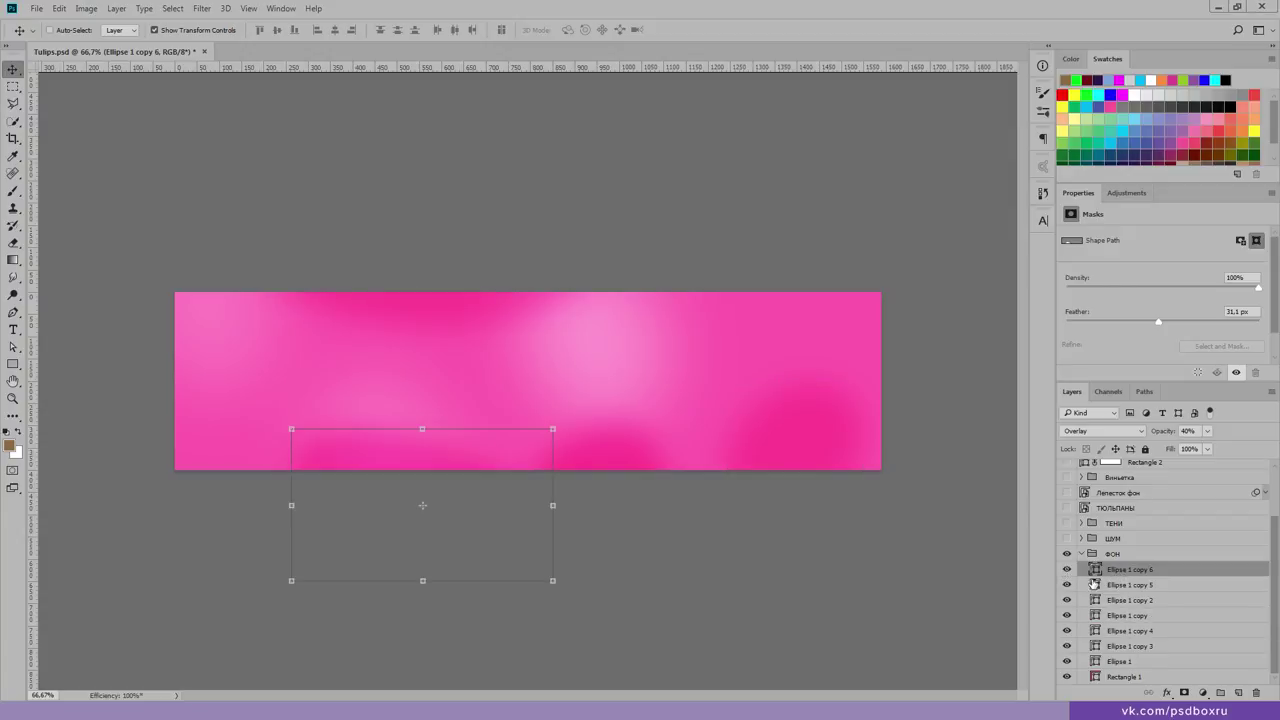
# Step: Change Rectangle 1's fill from pink to green #3fa53a
pyautogui.doubleClick(1095, 677)
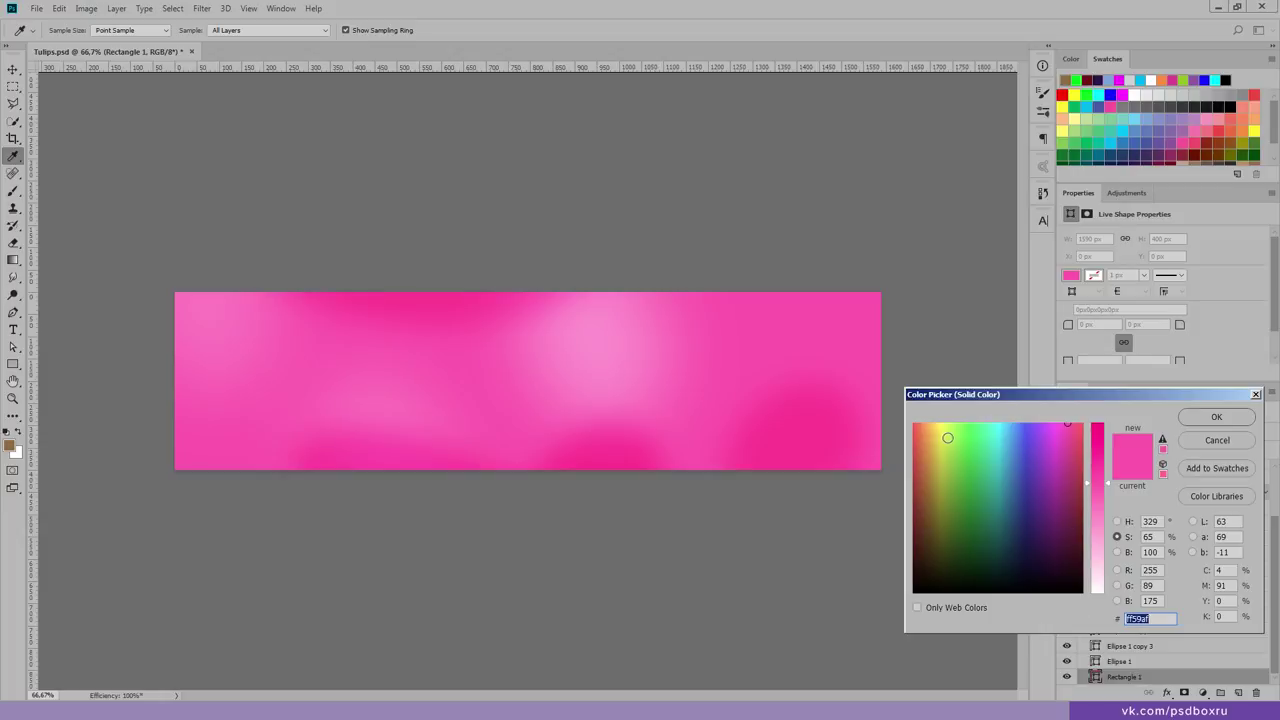
pyautogui.moveTo(959, 436)
pyautogui.mouseDown()
pyautogui.moveTo(978, 492)
pyautogui.moveTo(960, 497)
pyautogui.moveTo(967, 482)
pyautogui.mouseUp()
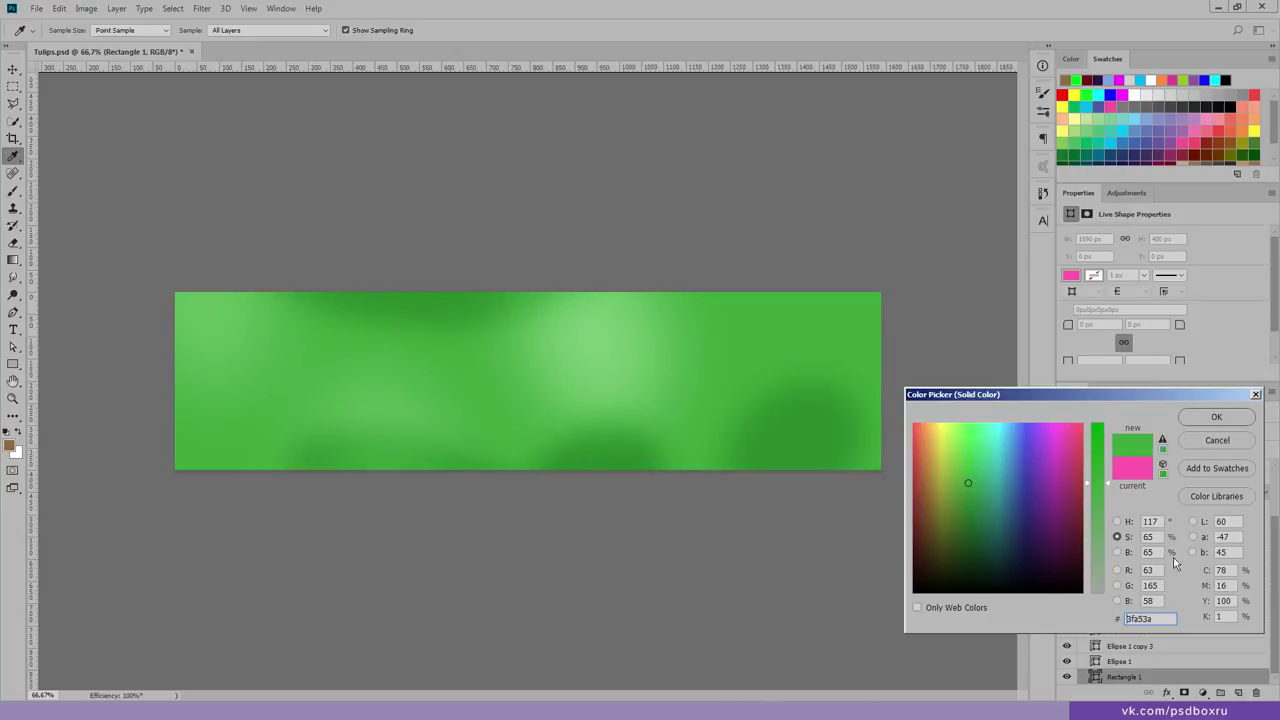
pyautogui.click(1216, 417)
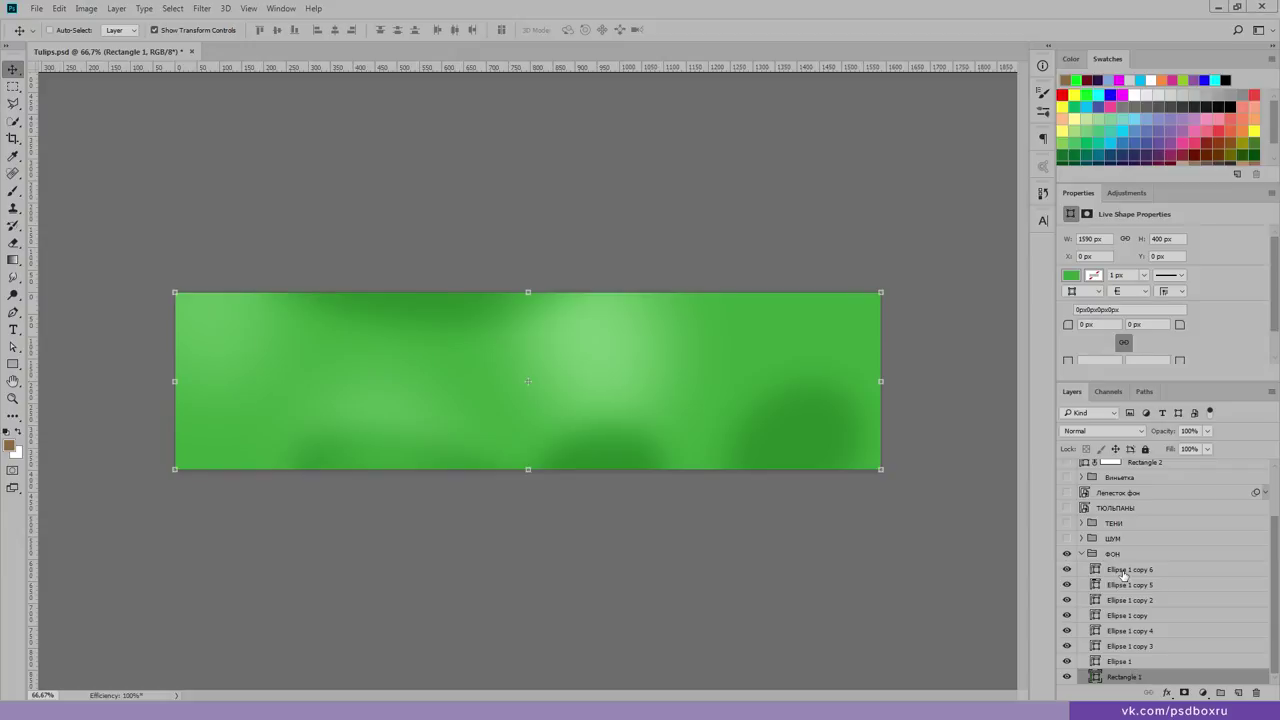
pyautogui.click(1126, 572)
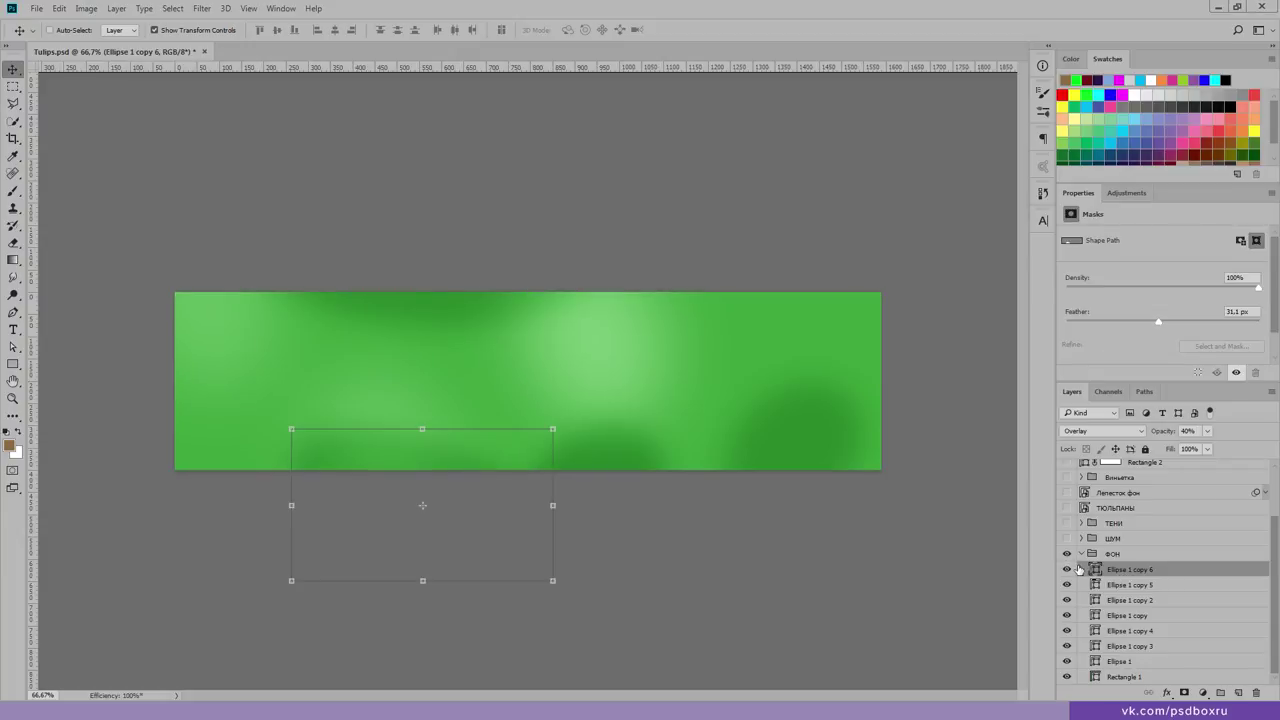
# Step: Try Normal at 100% on Ellipse 1 copy 6, restore Overlay at 40%, then open Rectangle 1's colour
pyautogui.click(1089, 434)
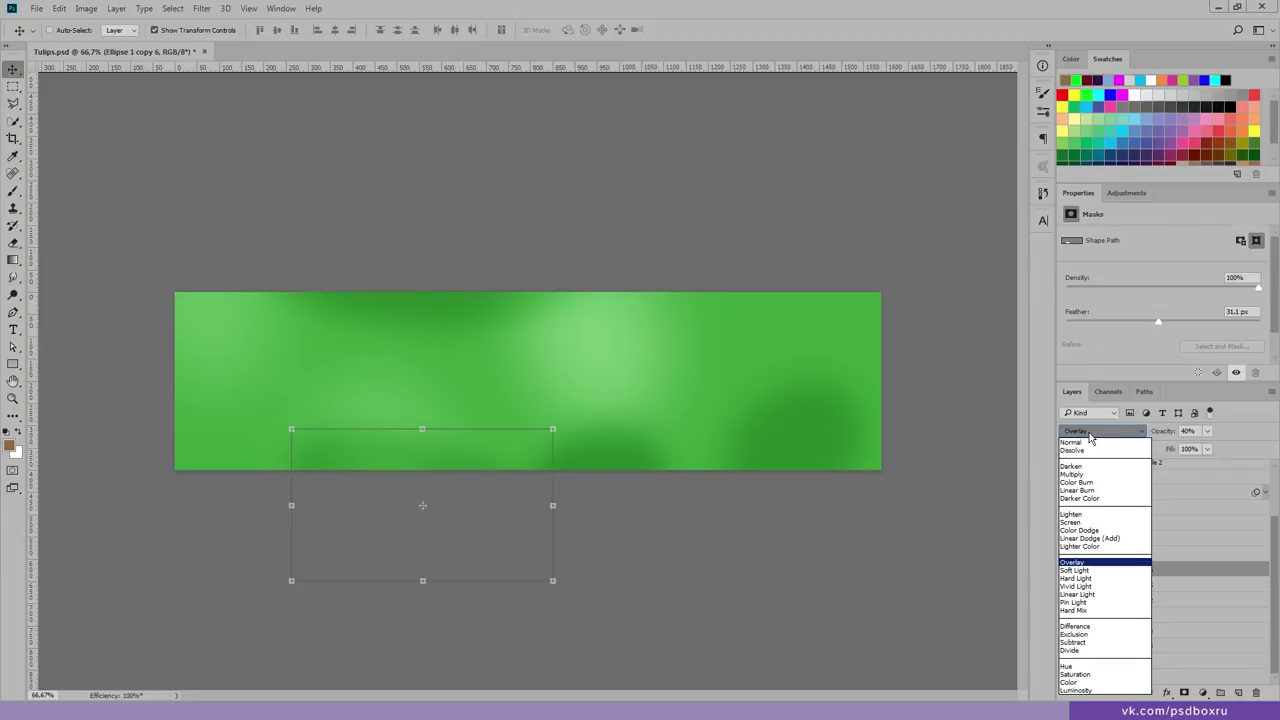
pyautogui.click(1072, 442)
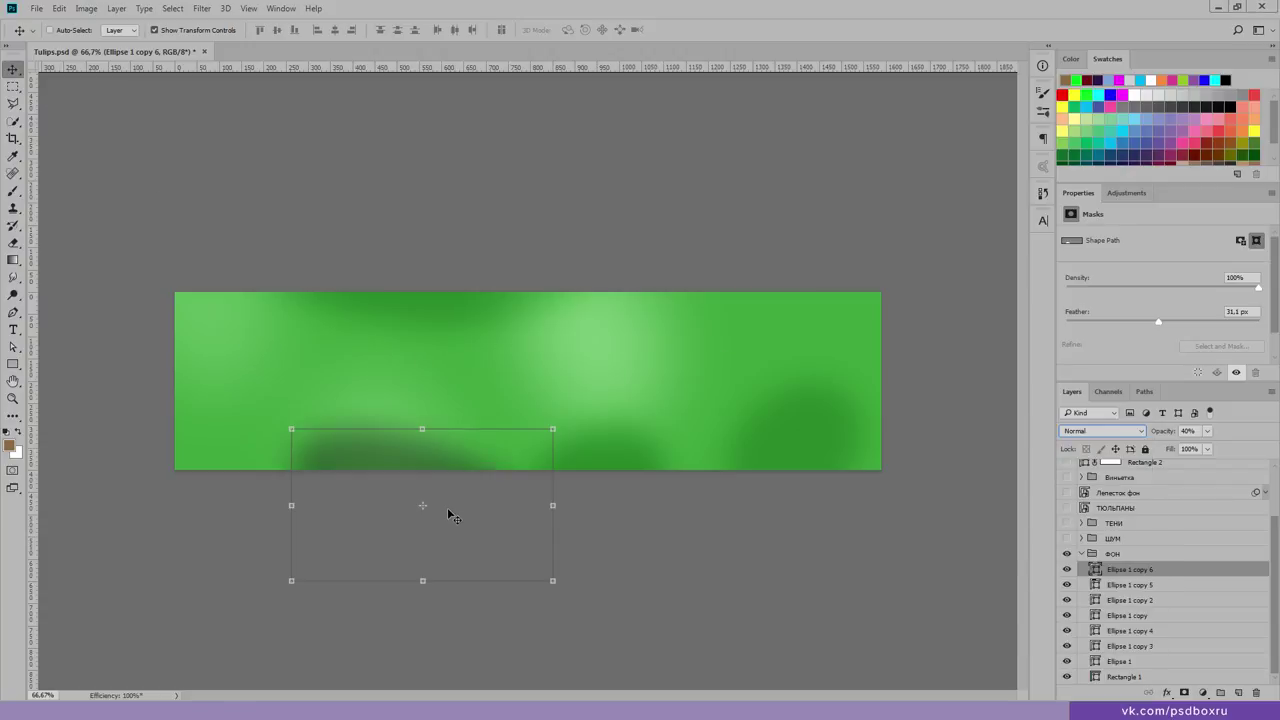
pyautogui.press('0')
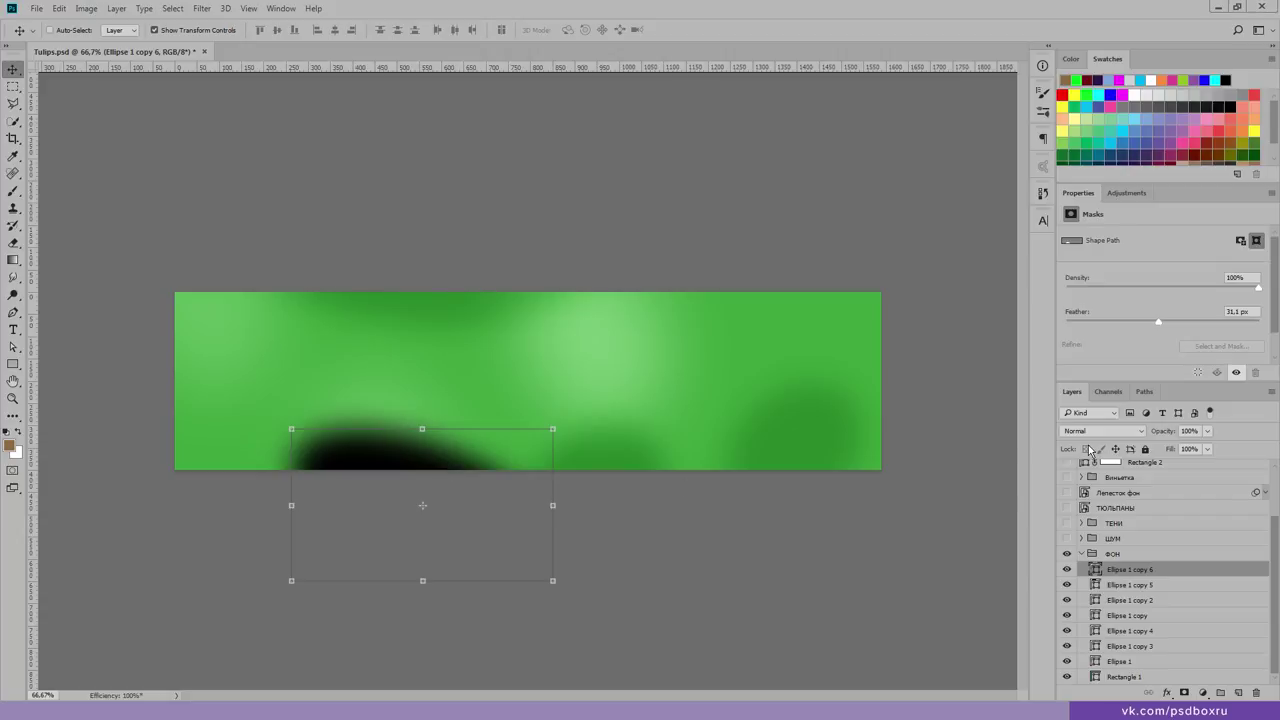
pyautogui.press('4')
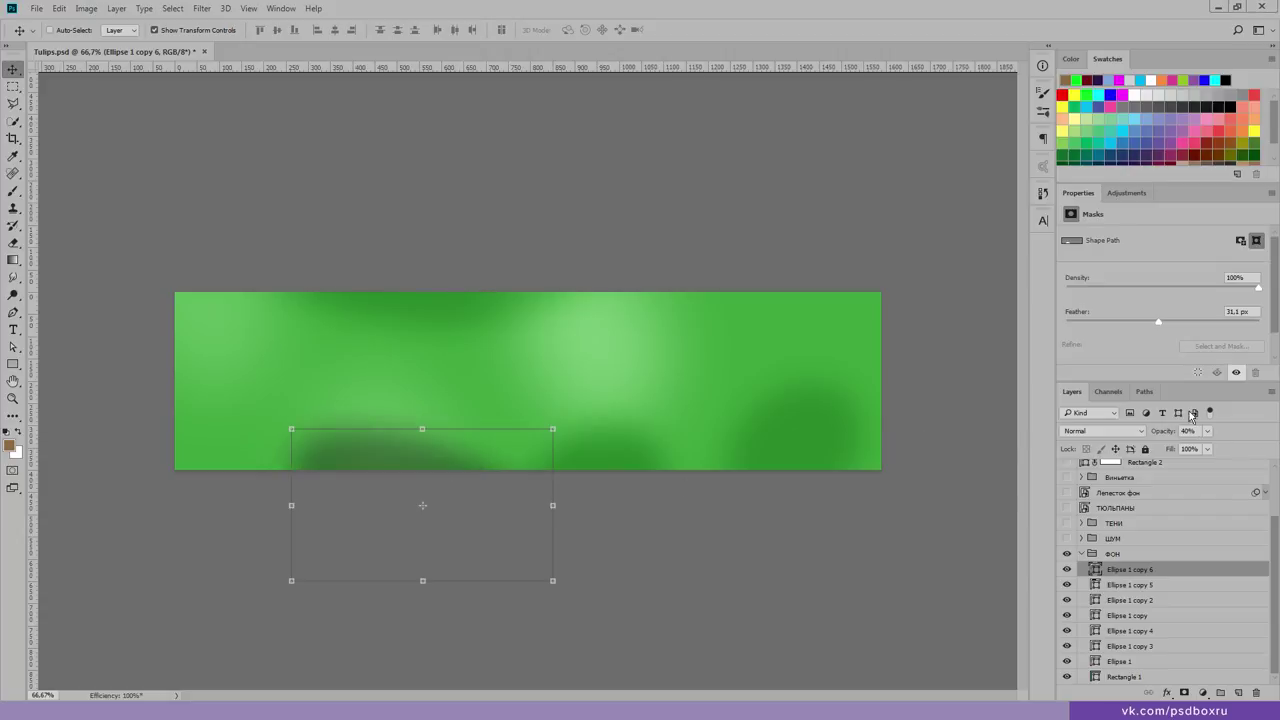
pyautogui.click(1117, 432)
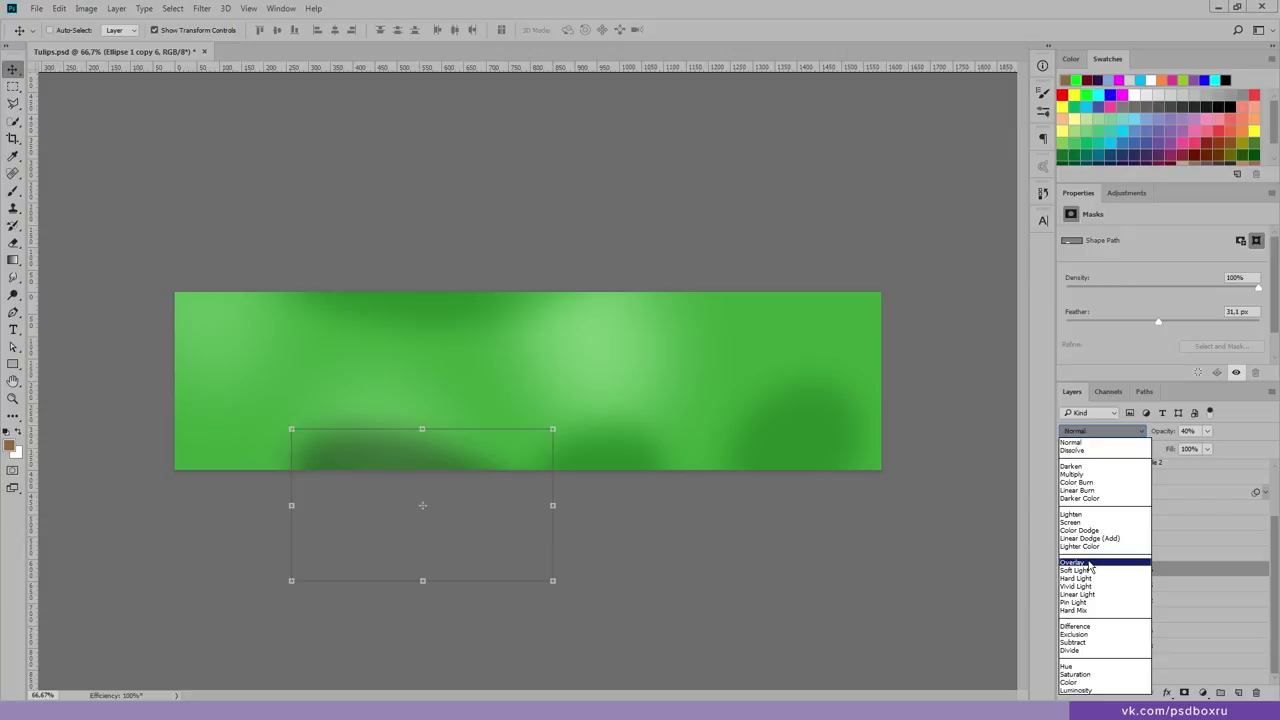
pyautogui.click(1090, 563)
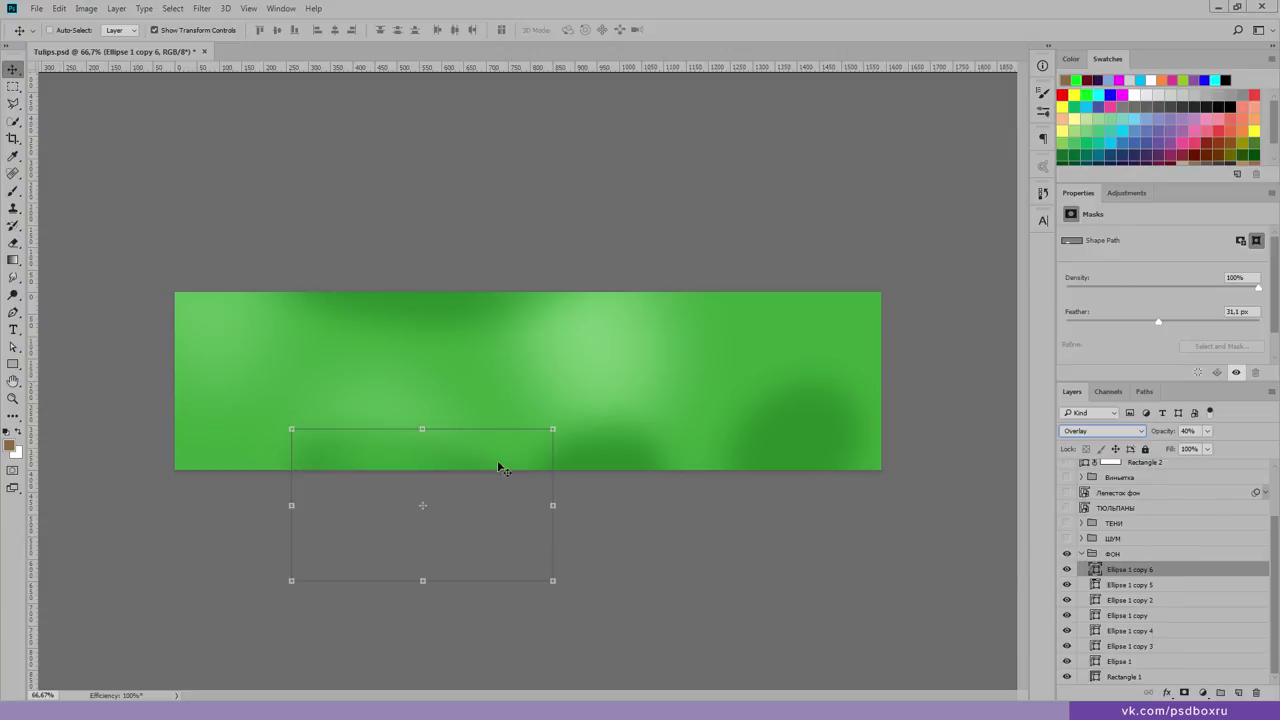
pyautogui.doubleClick(1094, 677)
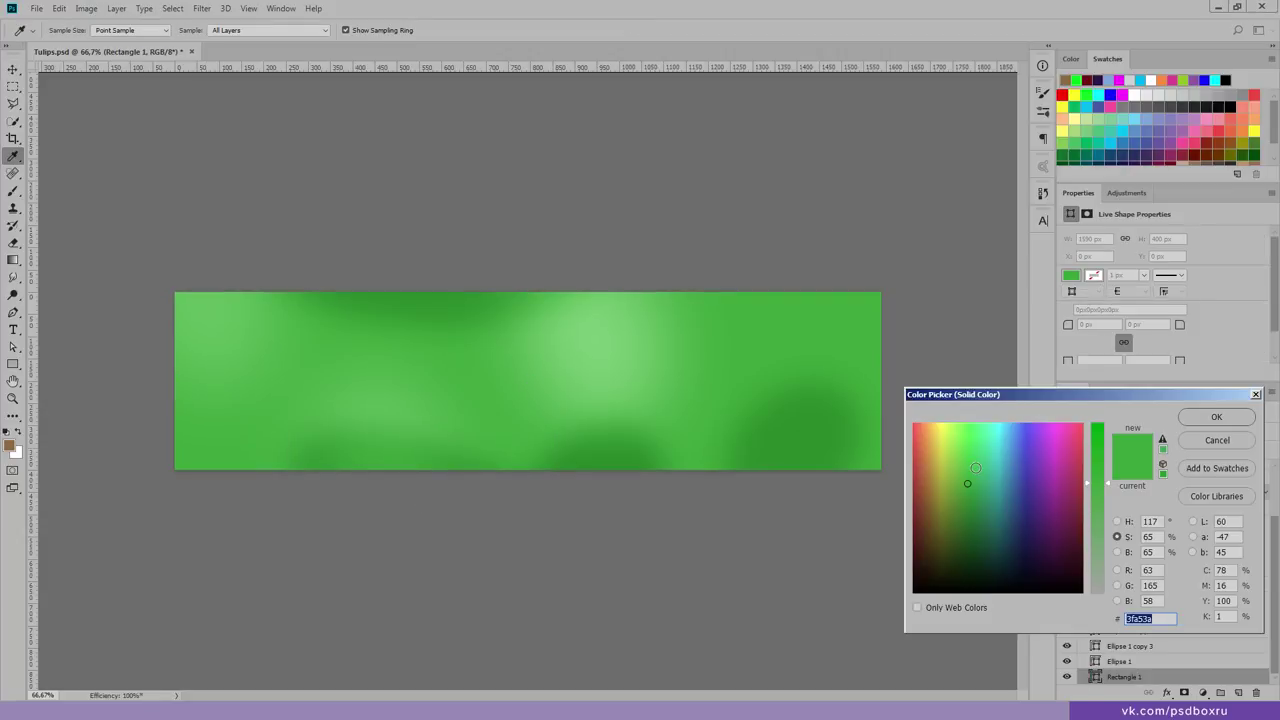
# Step: Set Rectangle 1's fill to the lighter mint green 43c179
pyautogui.moveTo(975, 467); pyautogui.dragTo(1020, 477)
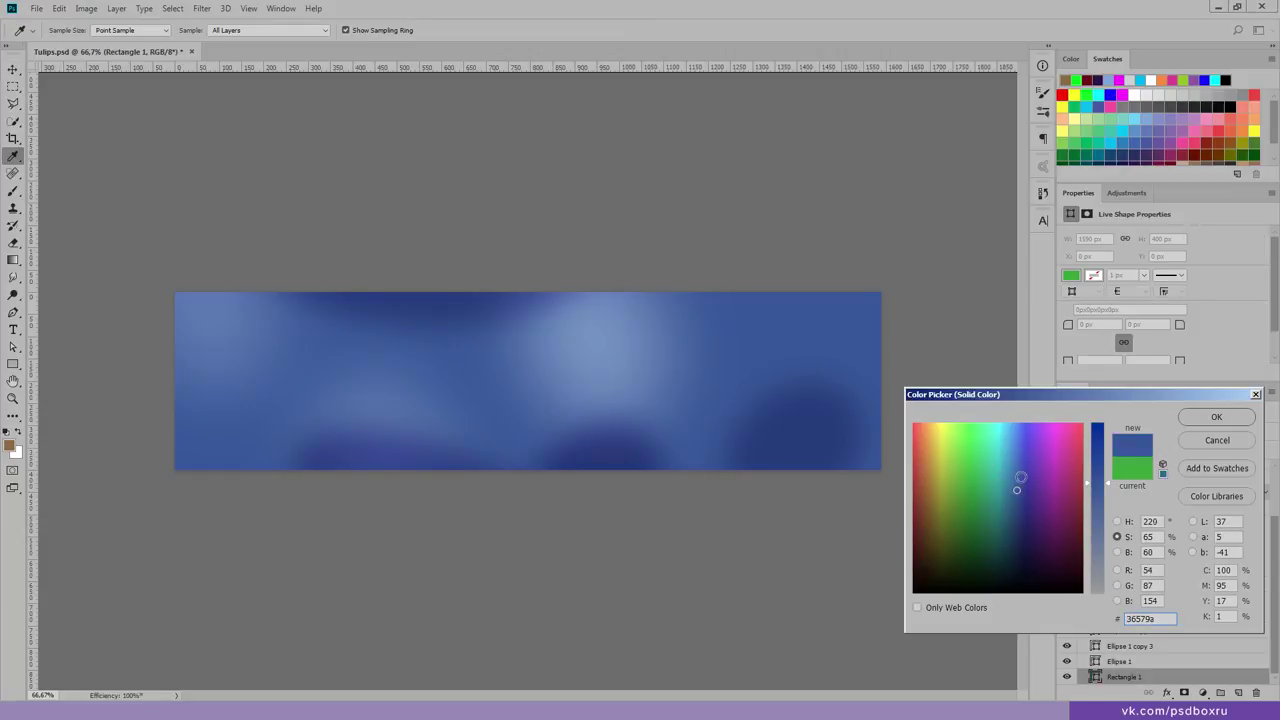
pyautogui.click(1016, 466)
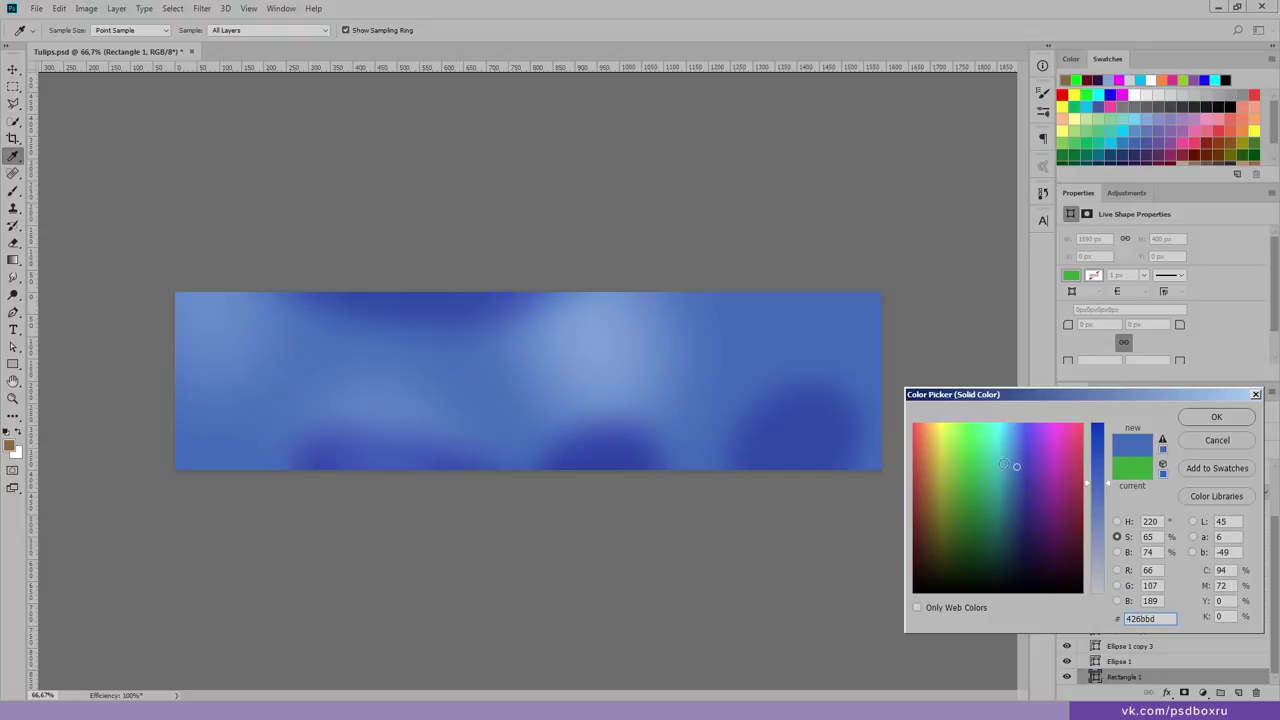
pyautogui.moveTo(1003, 464); pyautogui.dragTo(981, 464)
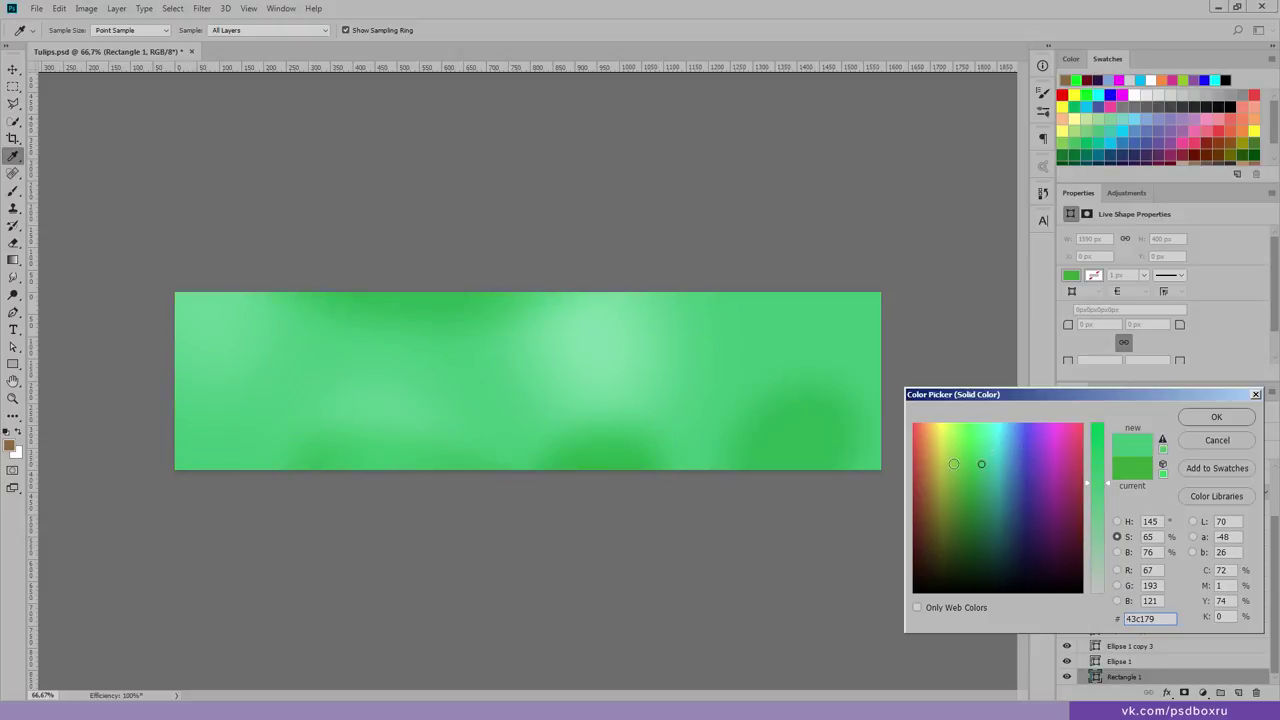
pyautogui.click(1201, 414)
# Step: Test Normal blending on Ellipse 1, then return it to Soft Light
pyautogui.press('v')
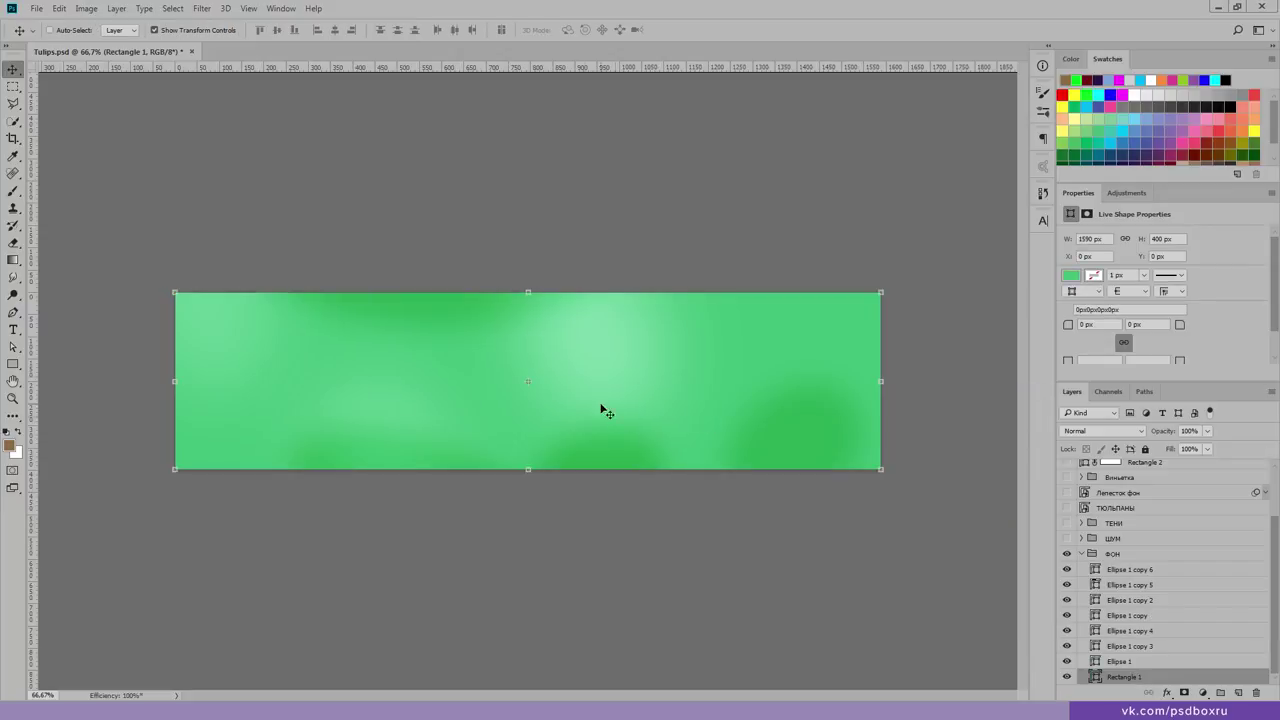
pyautogui.keyDown('ctrl'); pyautogui.click(609, 357); pyautogui.keyUp('ctrl')
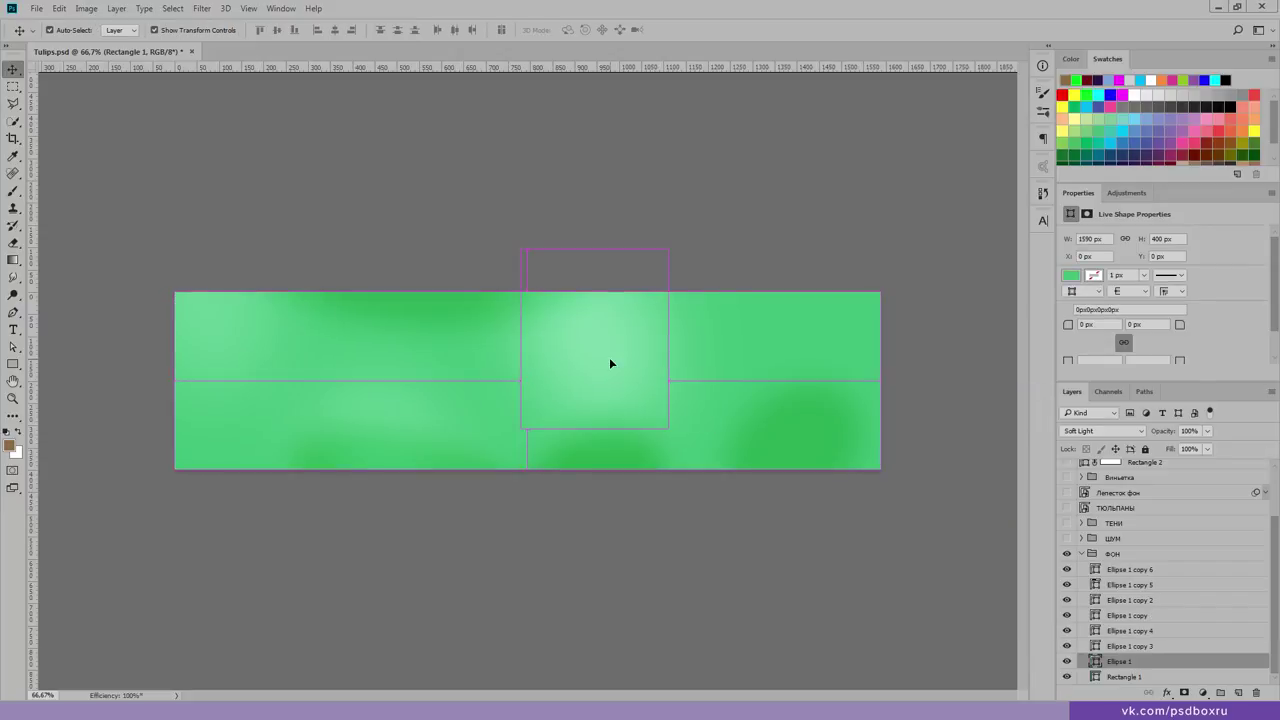
pyautogui.click(1082, 434)
pyautogui.click(1086, 443)
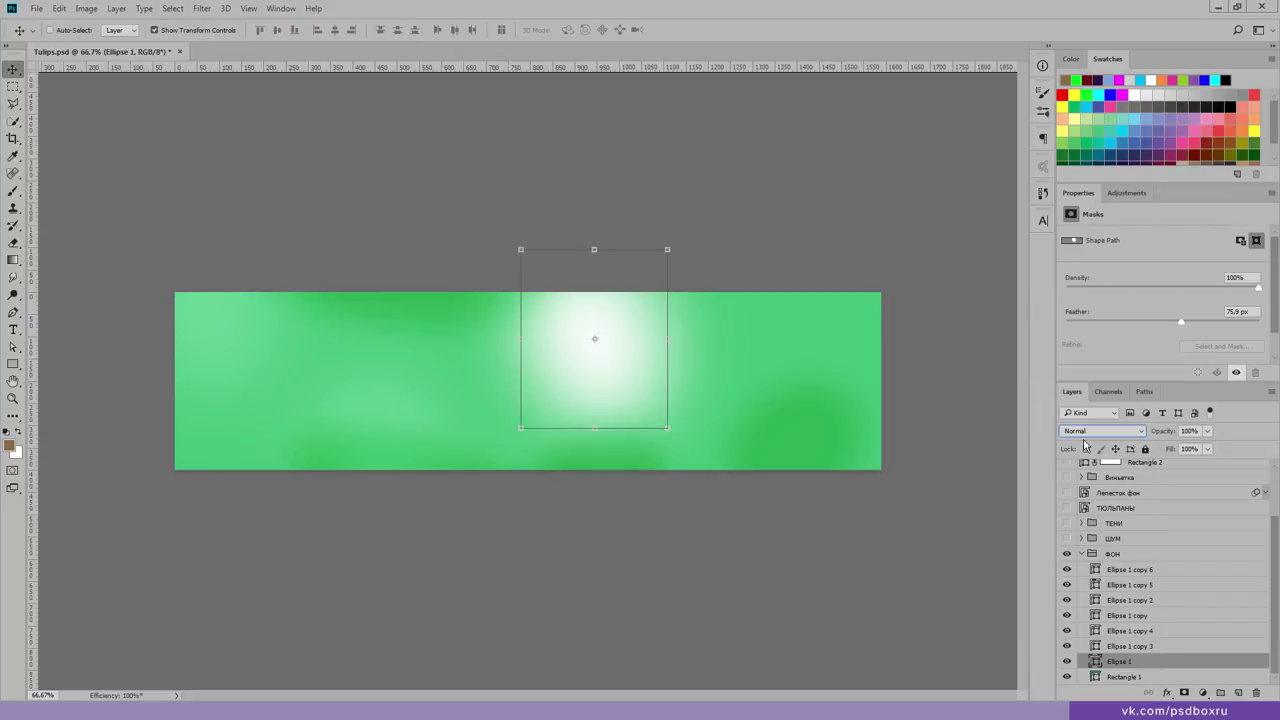
pyautogui.click(1088, 432)
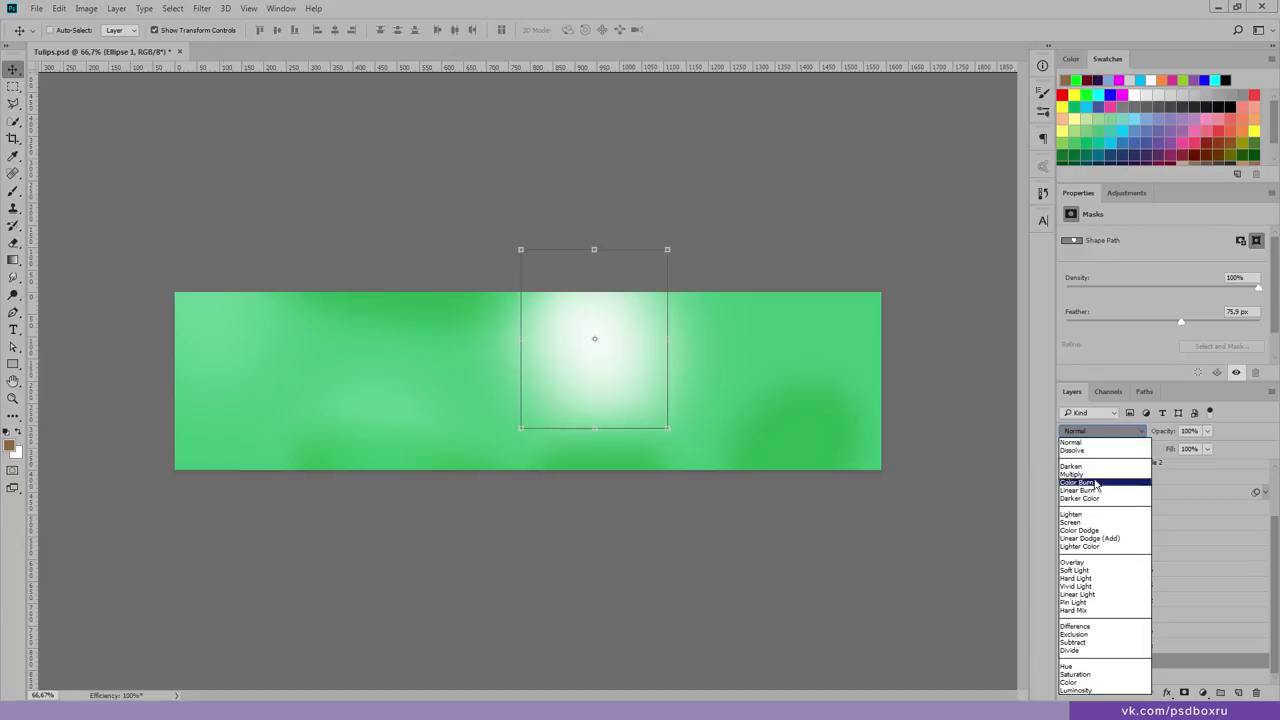
pyautogui.click(1094, 570)
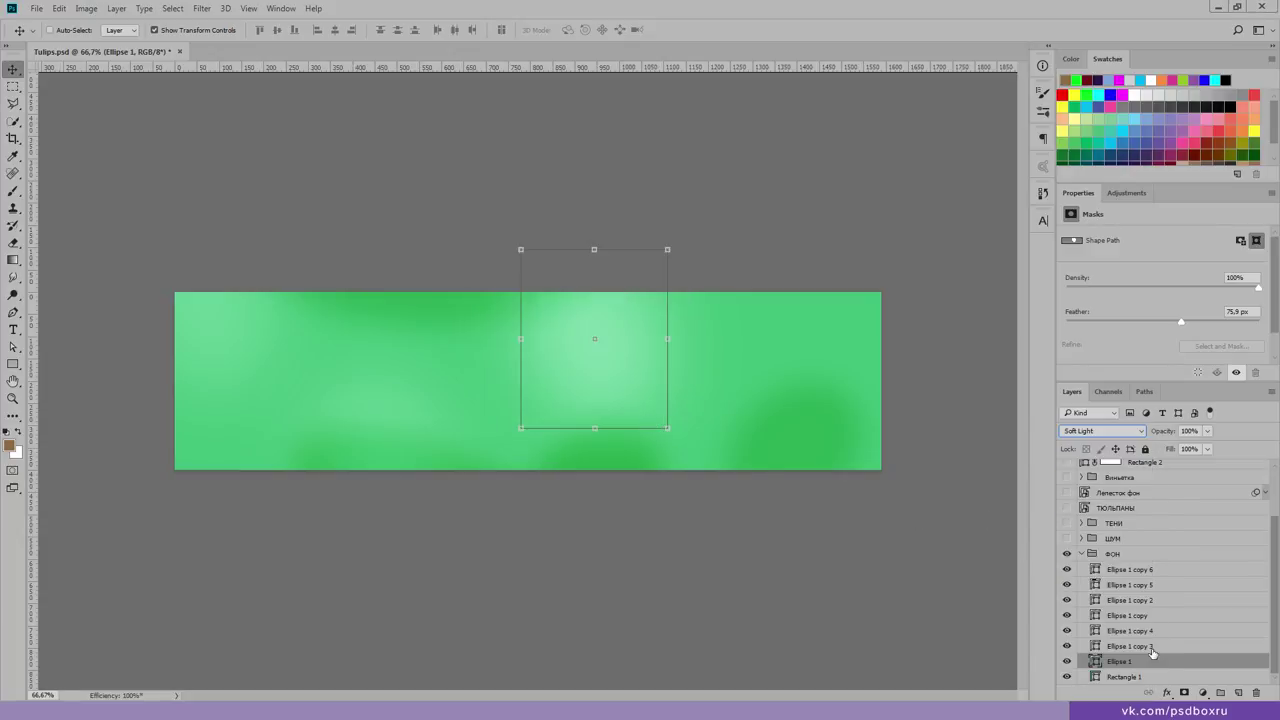
# Step: Reopen Rectangle 1's fill colour and close it without changes
pyautogui.doubleClick(1095, 677)
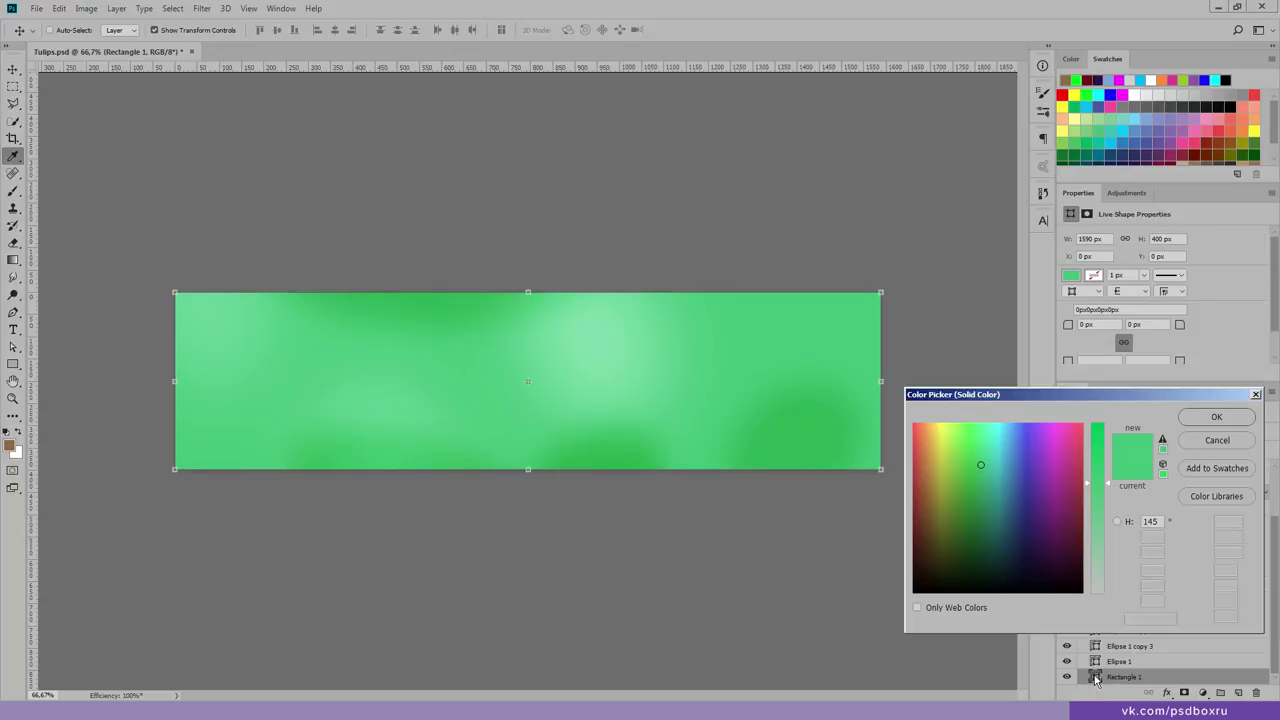
pyautogui.click(1216, 441)
pyautogui.scroll(5, 1120, 560)
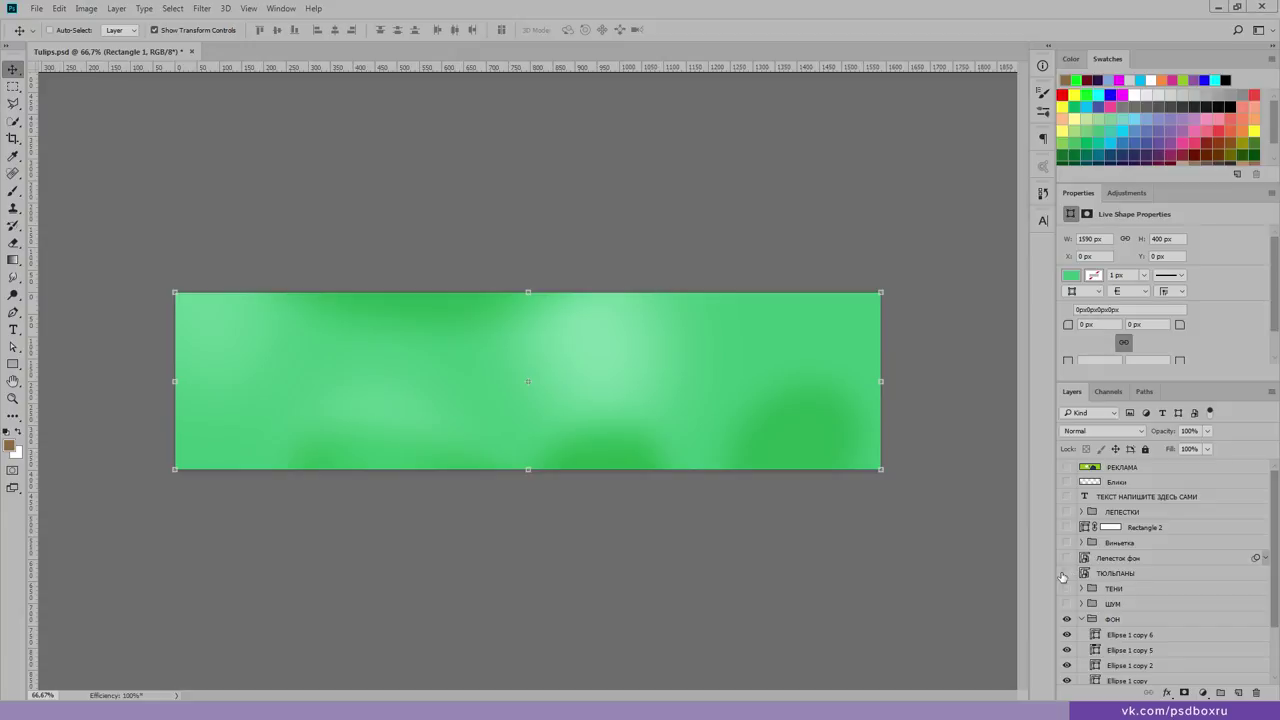
# Step: Show and select ТЮЛЬПАНЫ, then apply a Hue/Saturation smart filter with hue +102
pyautogui.click(1066, 573)
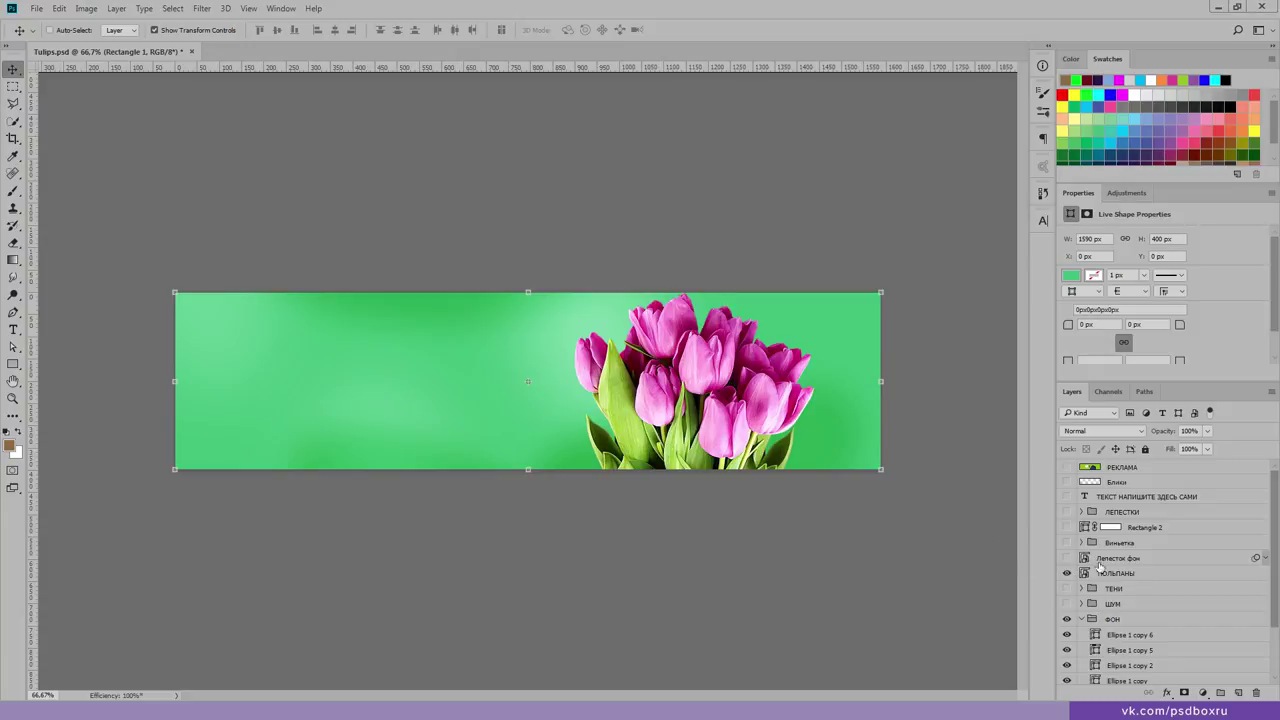
pyautogui.click(1105, 574)
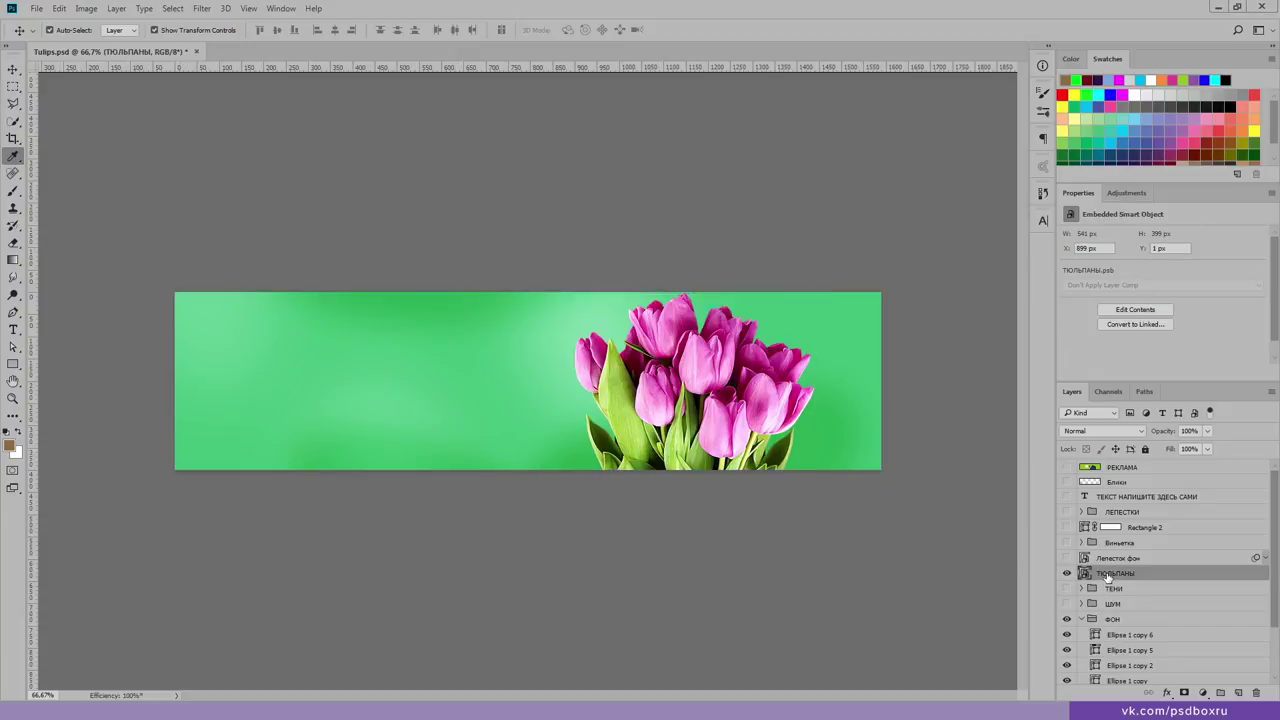
pyautogui.hotkey('ctrl', 'u')
pyautogui.moveTo(772, 379); pyautogui.dragTo(526, 317)
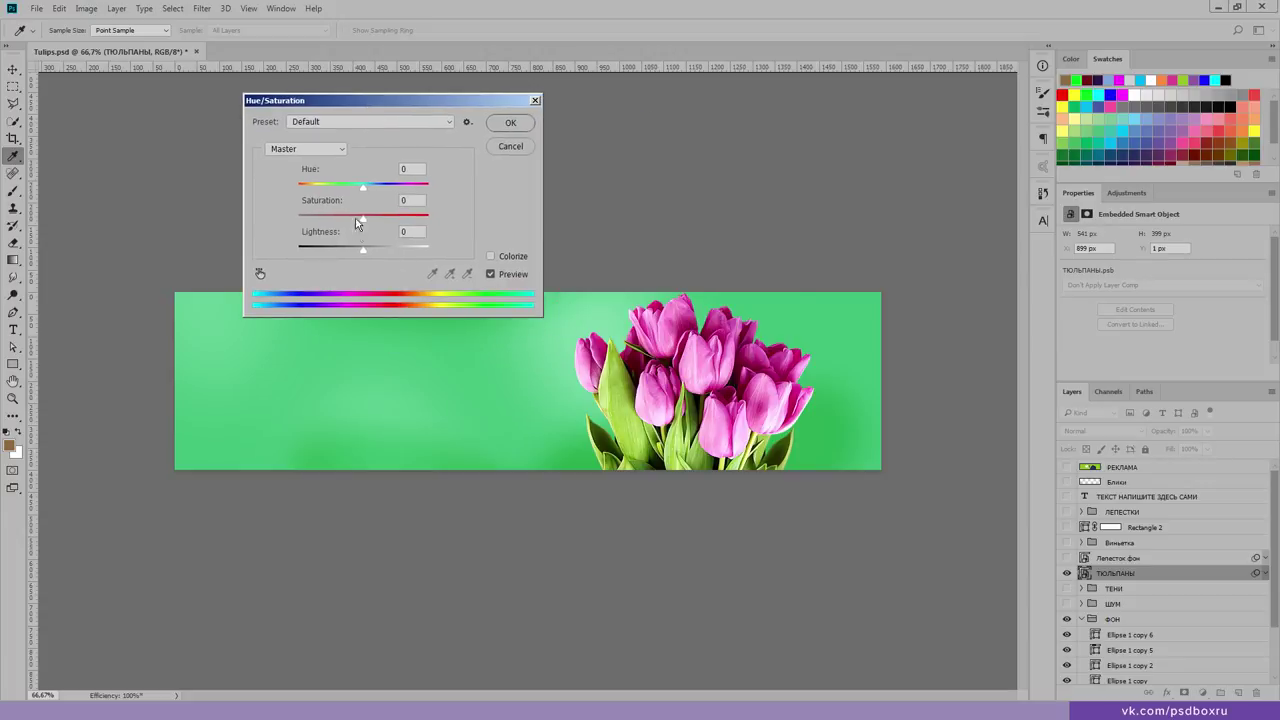
pyautogui.moveTo(363, 187)
pyautogui.mouseDown()
pyautogui.moveTo(334, 188)
pyautogui.moveTo(407, 213)
pyautogui.mouseUp()
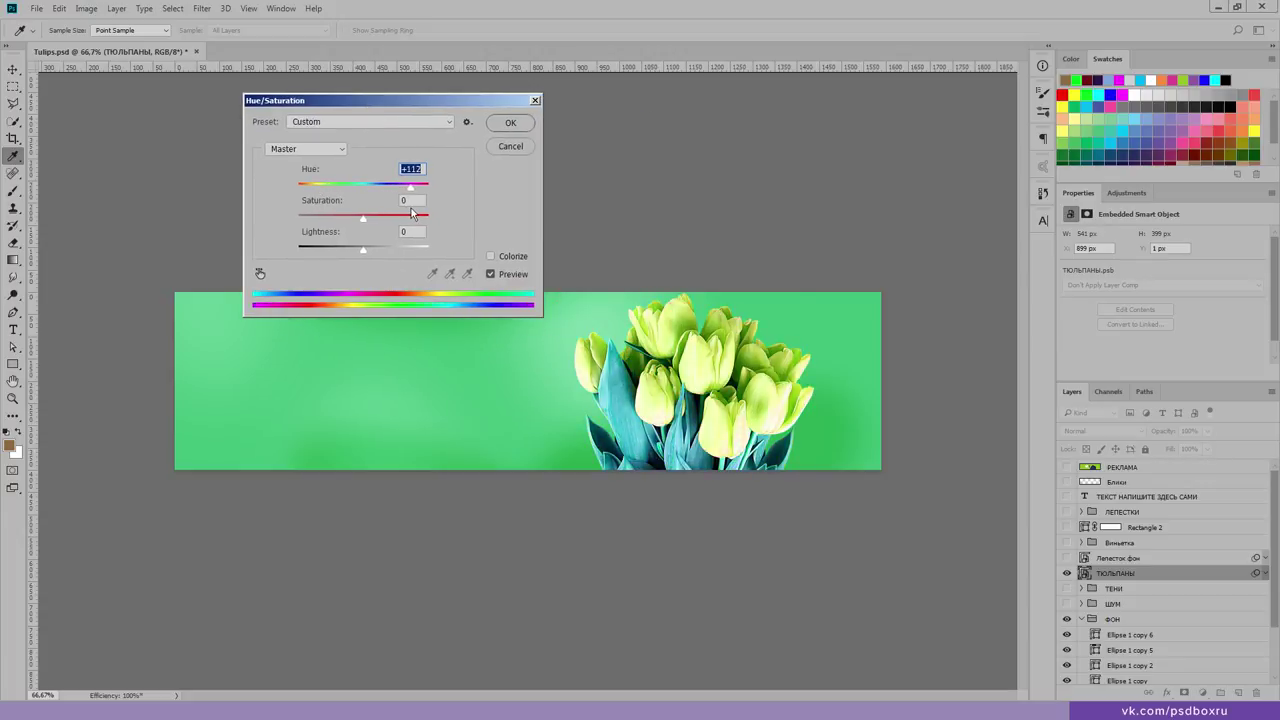
pyautogui.moveTo(407, 213); pyautogui.dragTo(410, 213)
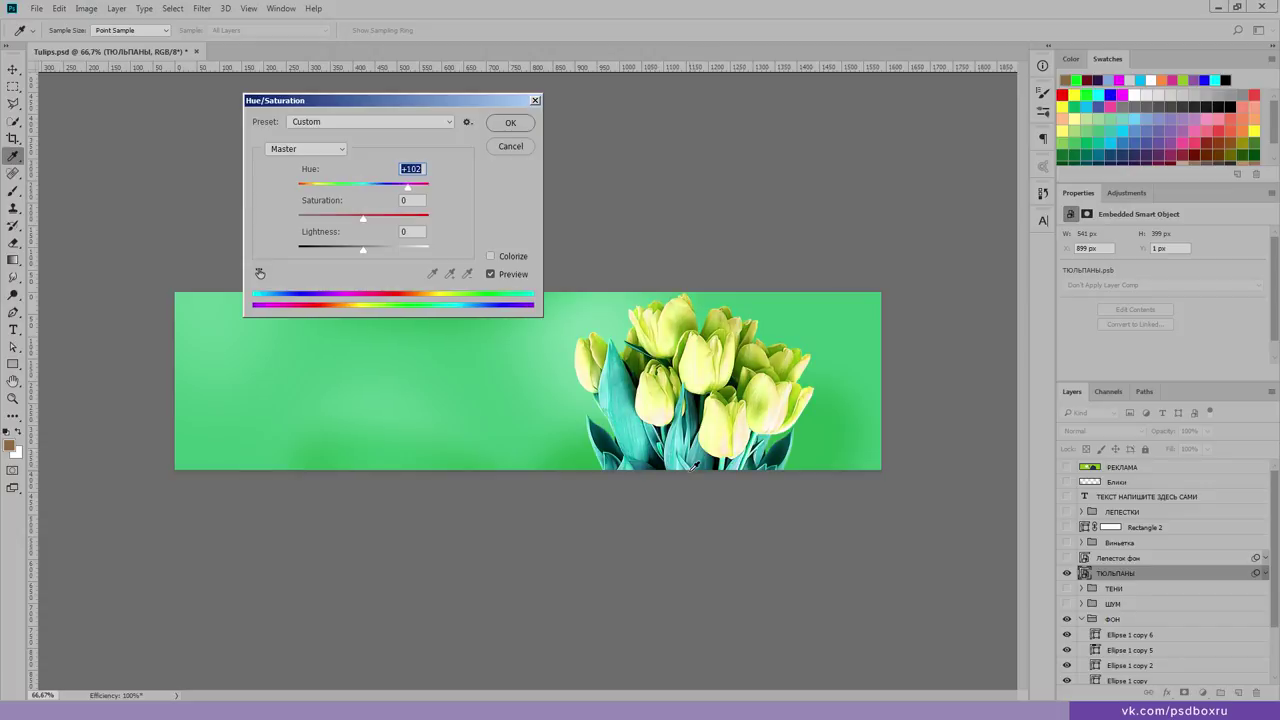
pyautogui.click(510, 125)
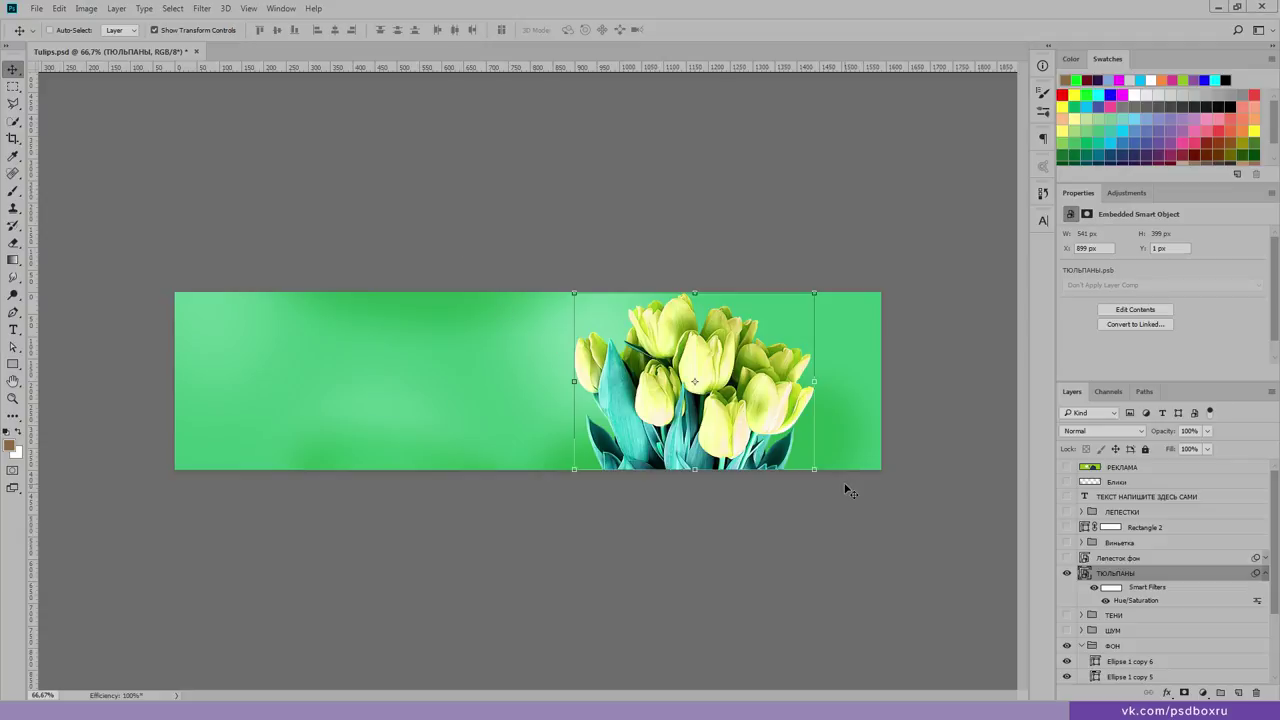
# Step: Brush black on the smart filter mask over the tulip leaves and petal edges
pyautogui.scroll(-3, 1160, 658)
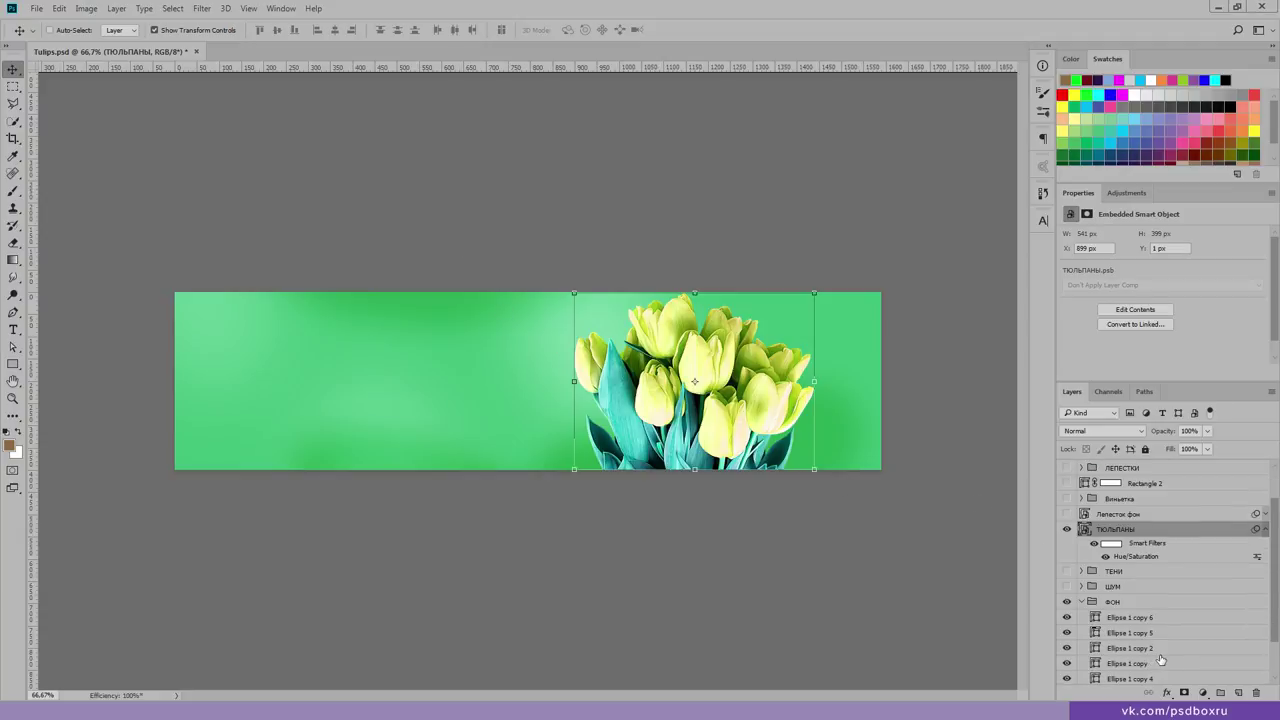
pyautogui.click(1111, 543)
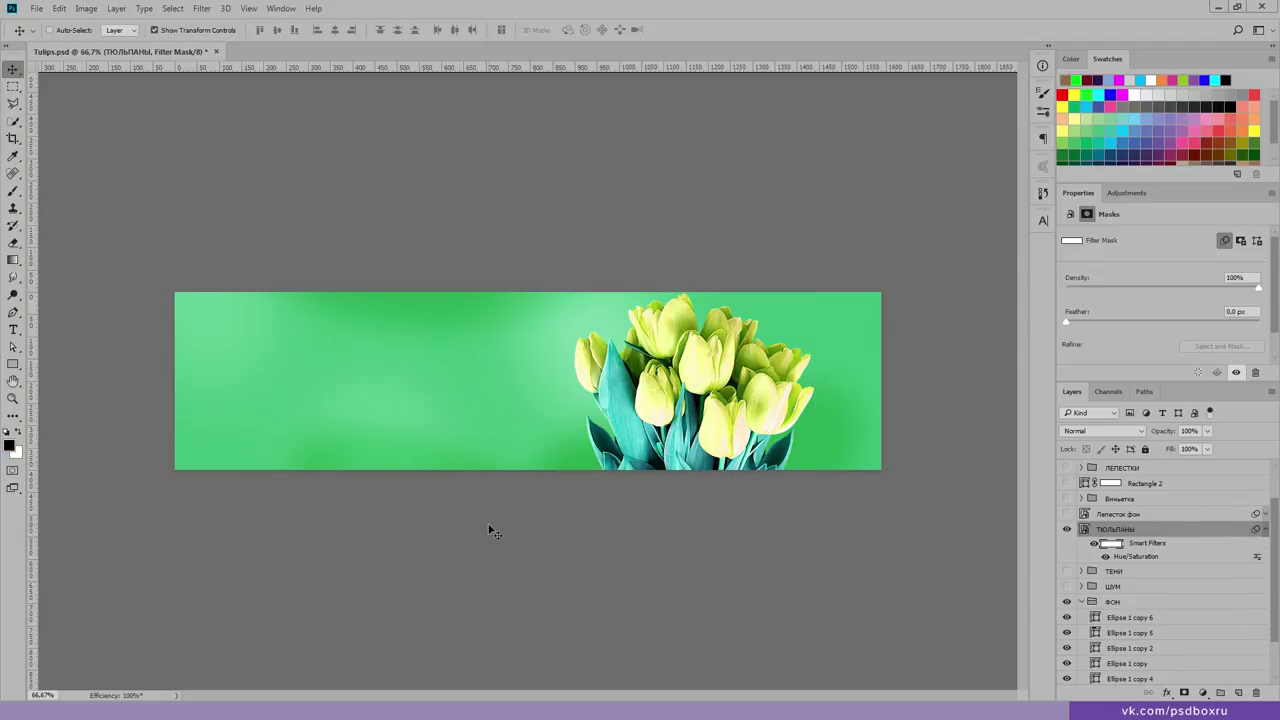
pyautogui.press('b')
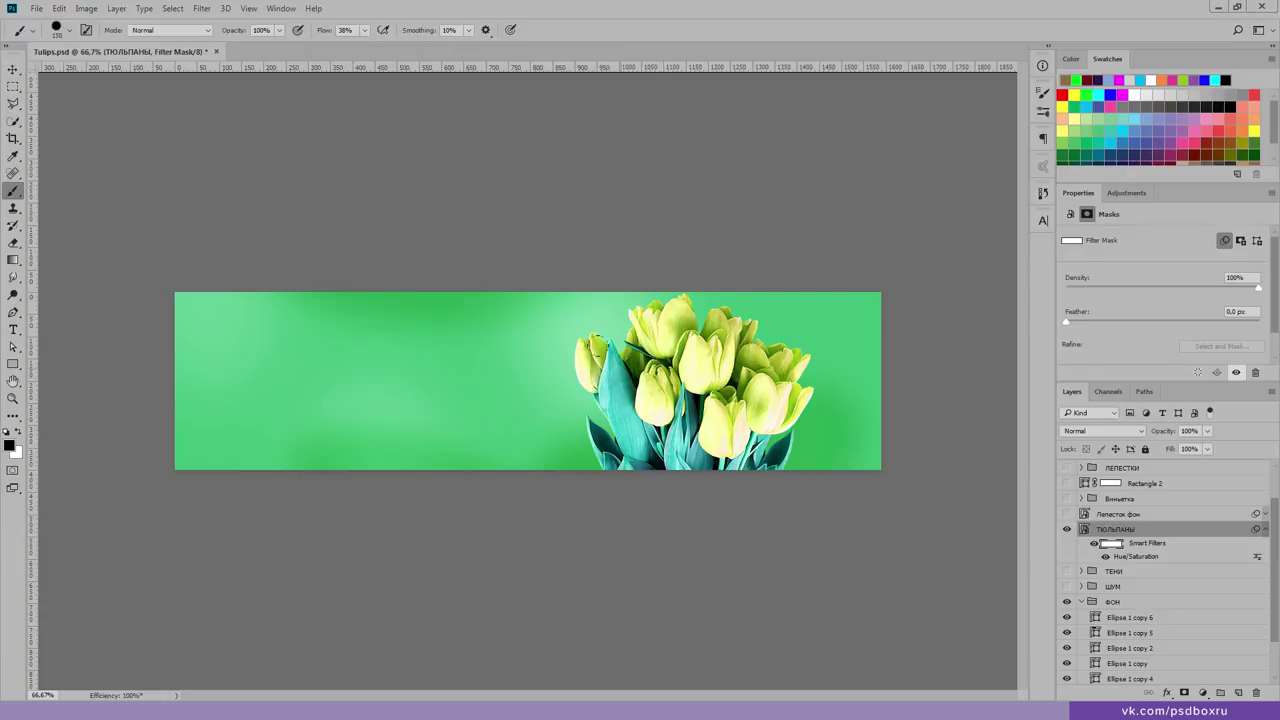
pyautogui.moveTo(603, 335)
pyautogui.mouseDown()
pyautogui.moveTo(617, 381)
pyautogui.moveTo(604, 452)
pyautogui.moveTo(676, 433)
pyautogui.moveTo(700, 455)
pyautogui.moveTo(798, 436)
pyautogui.mouseUp()
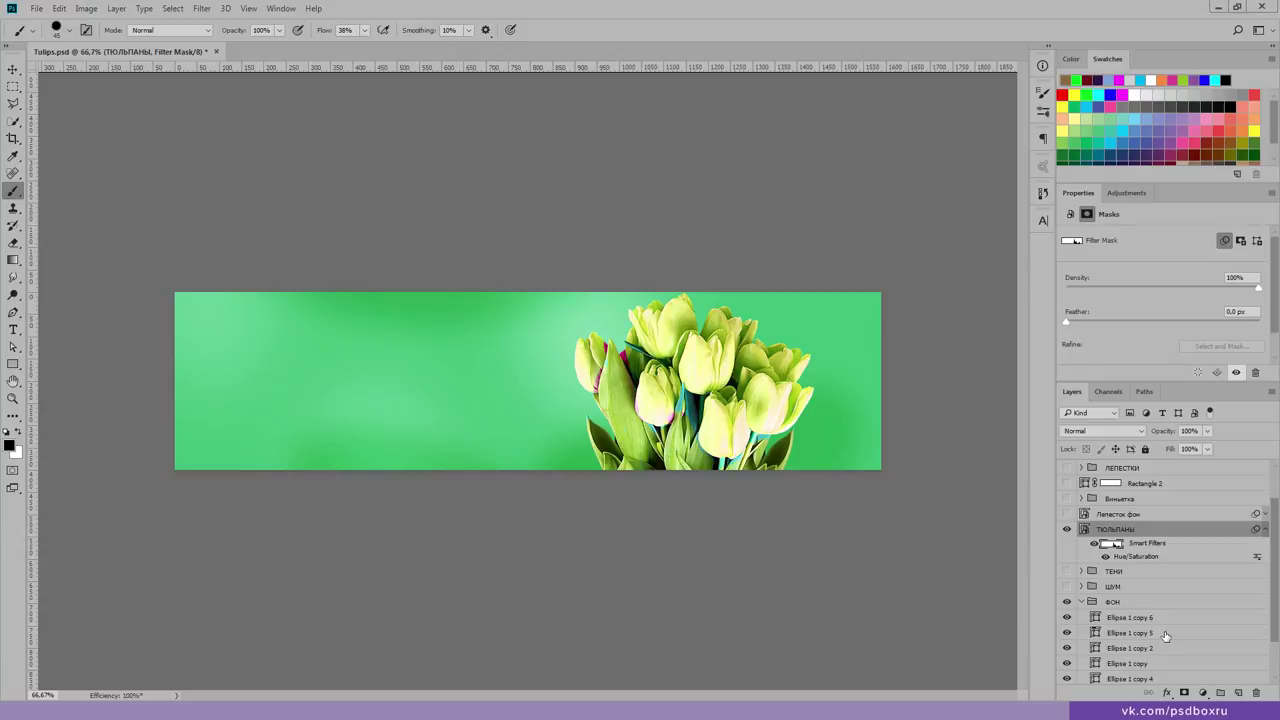
pyautogui.scroll(-3, 1112, 652)
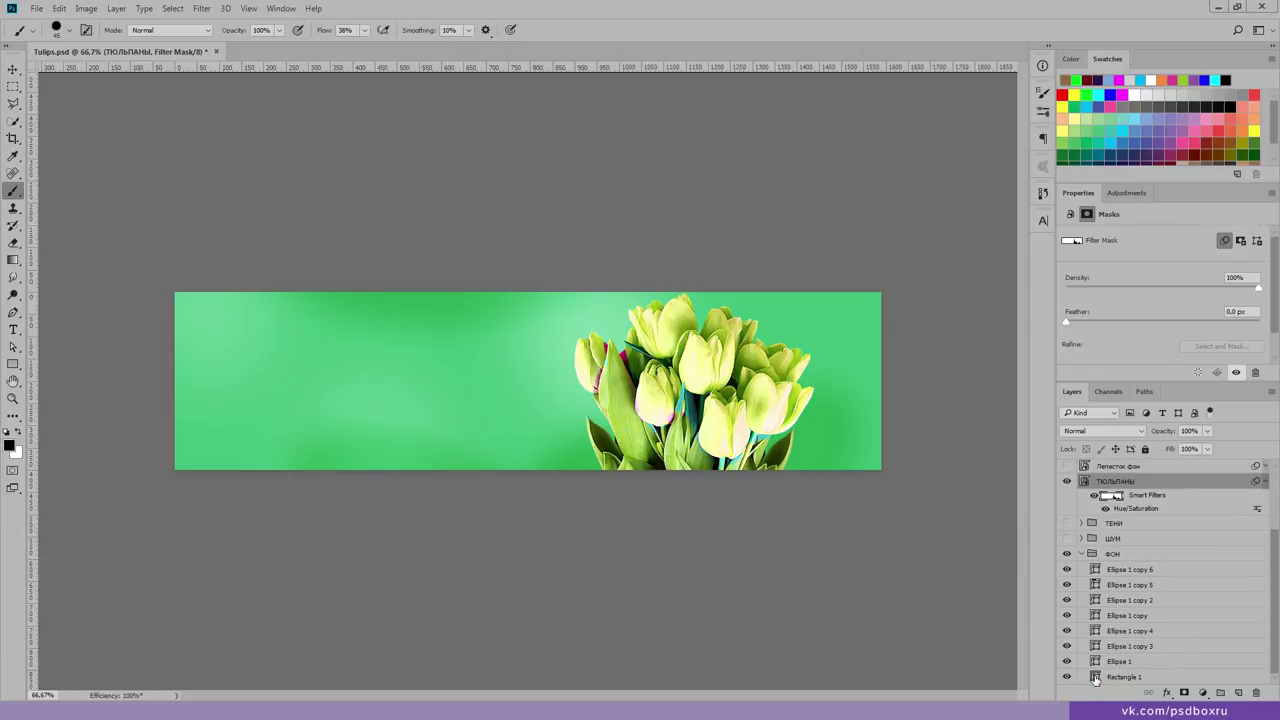
pyautogui.click(1096, 678)
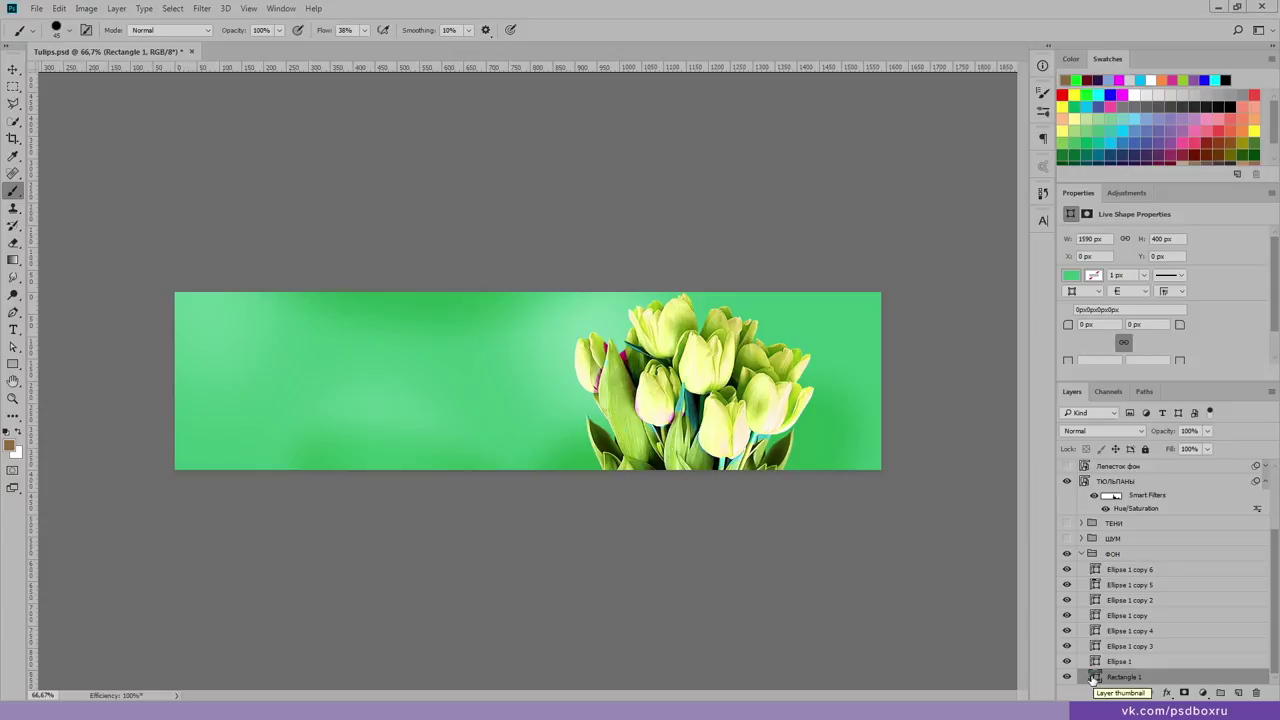
# Step: Try a magenta-purple fill for Rectangle 1
pyautogui.doubleClick(1094, 678)
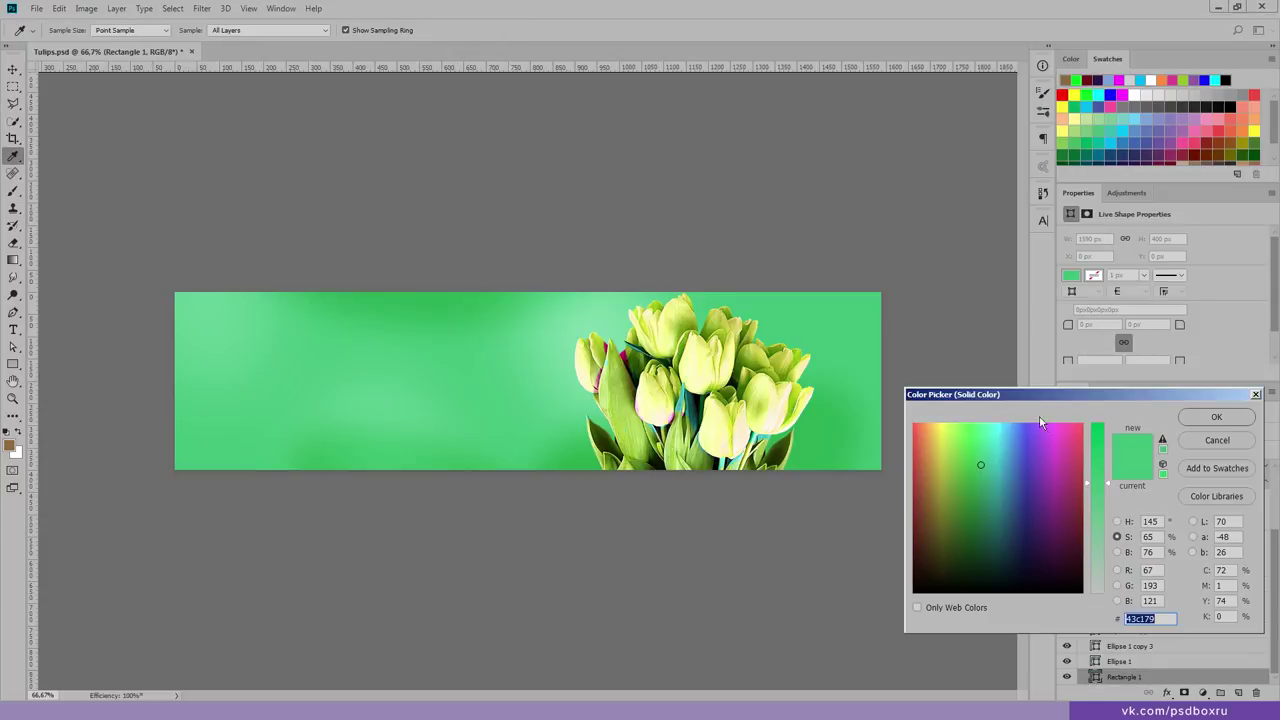
pyautogui.click(1058, 440)
pyautogui.moveTo(1058, 440); pyautogui.dragTo(1046, 429)
pyautogui.click(1213, 418)
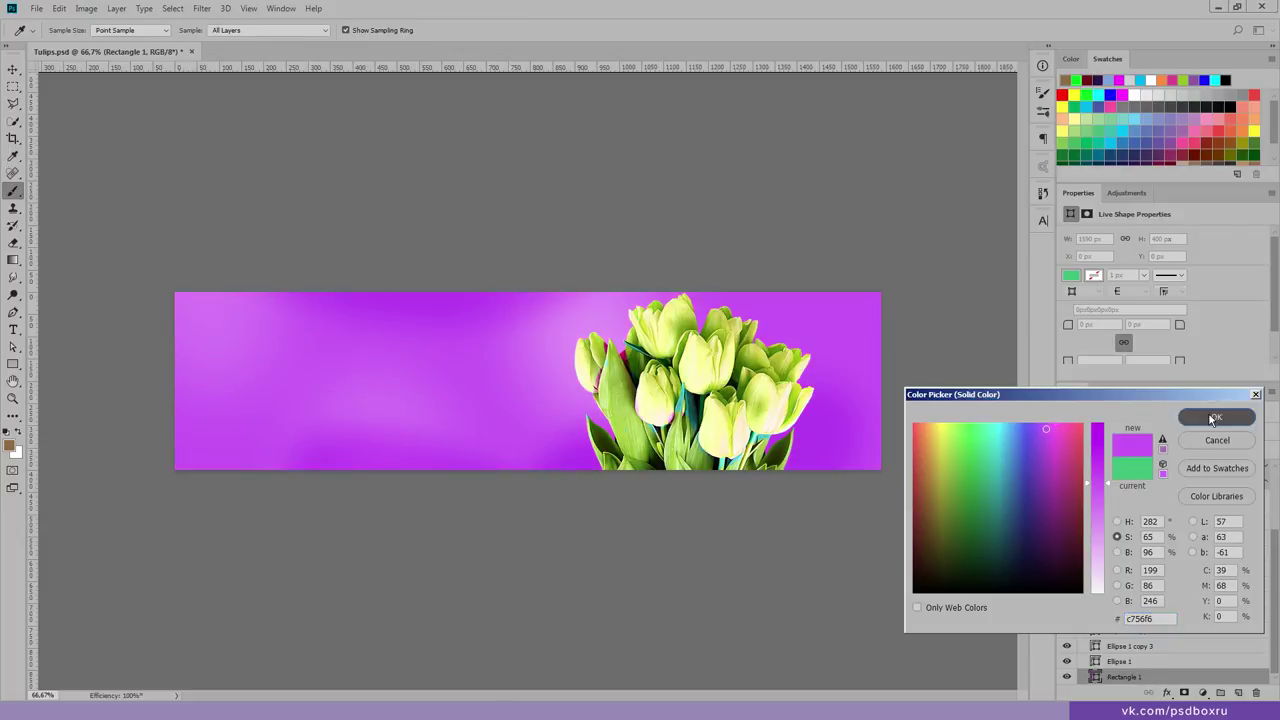
# Step: Place the original Tulips photo into the banner and commit it
pyautogui.press('b')
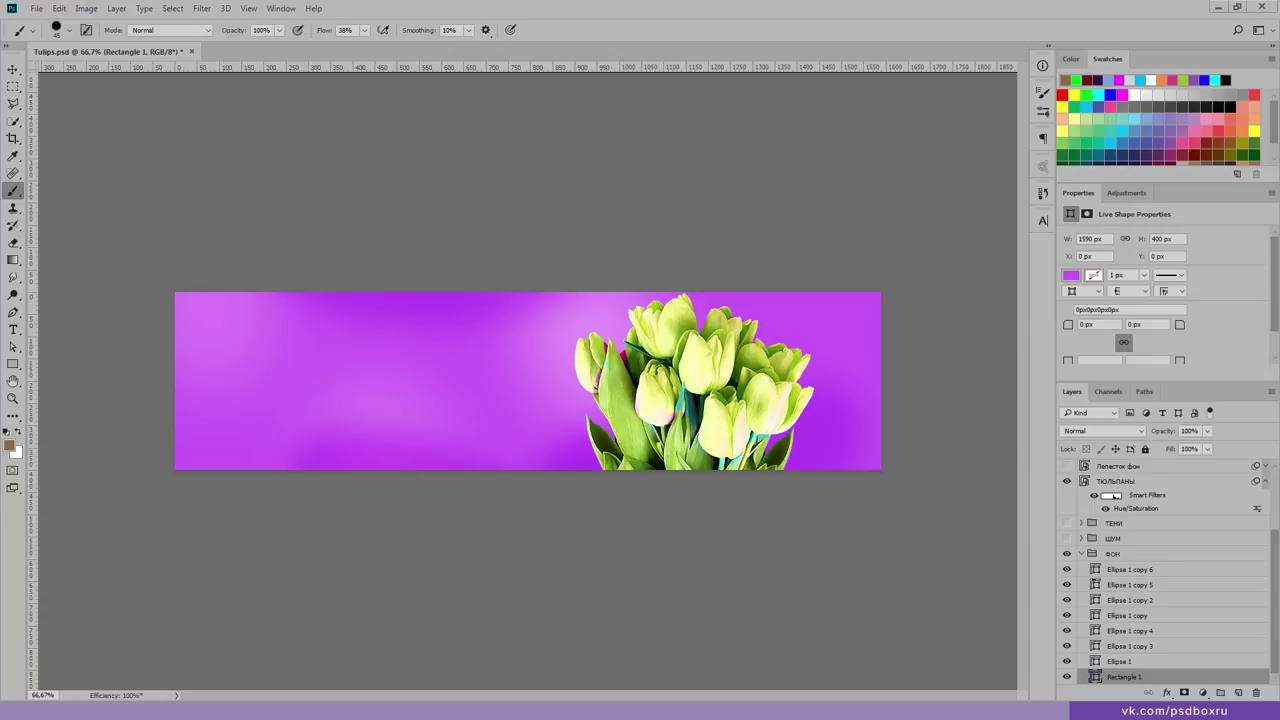
pyautogui.moveTo(401, 430); pyautogui.dragTo(401, 430)
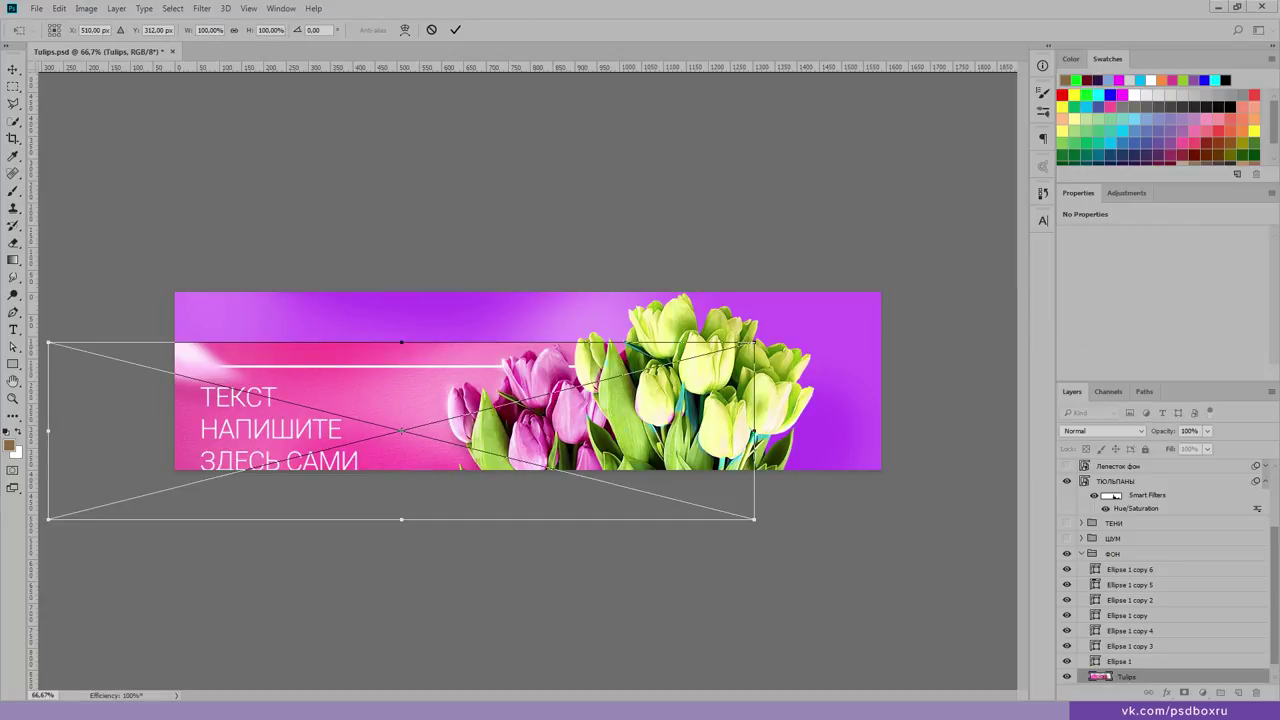
pyautogui.click(455, 30)
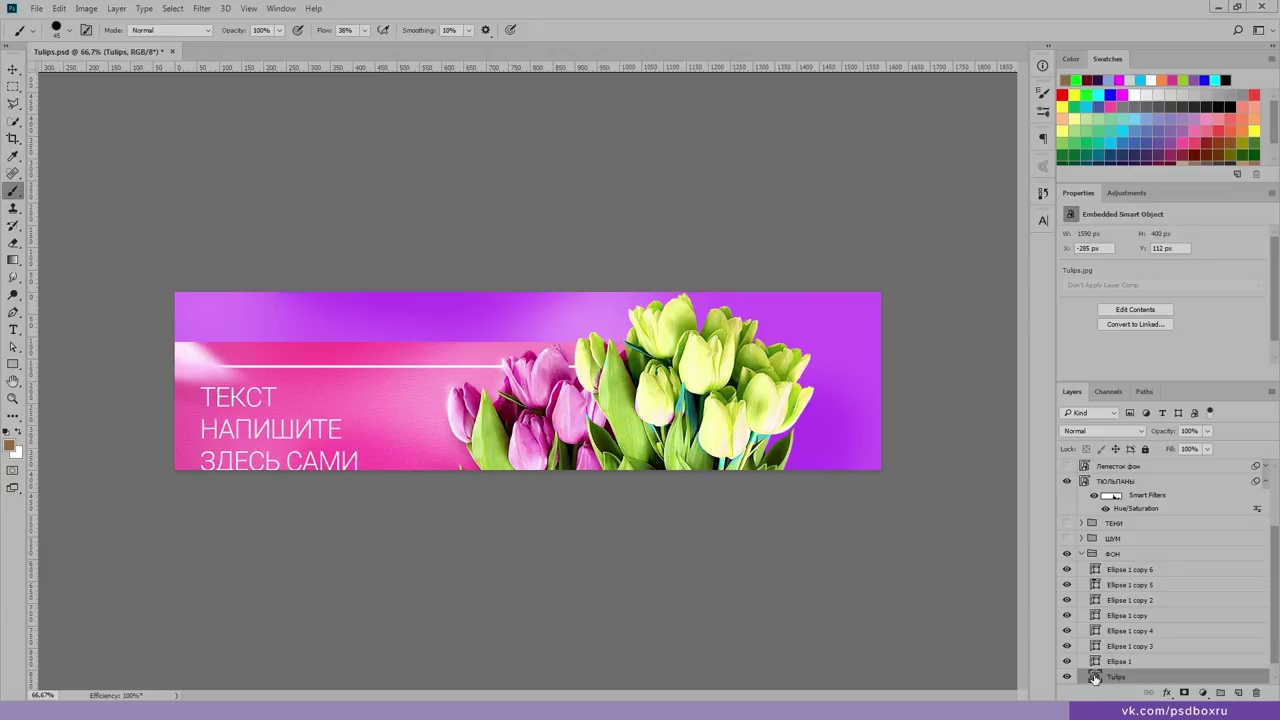
pyautogui.scroll(-1, 1277, 632)
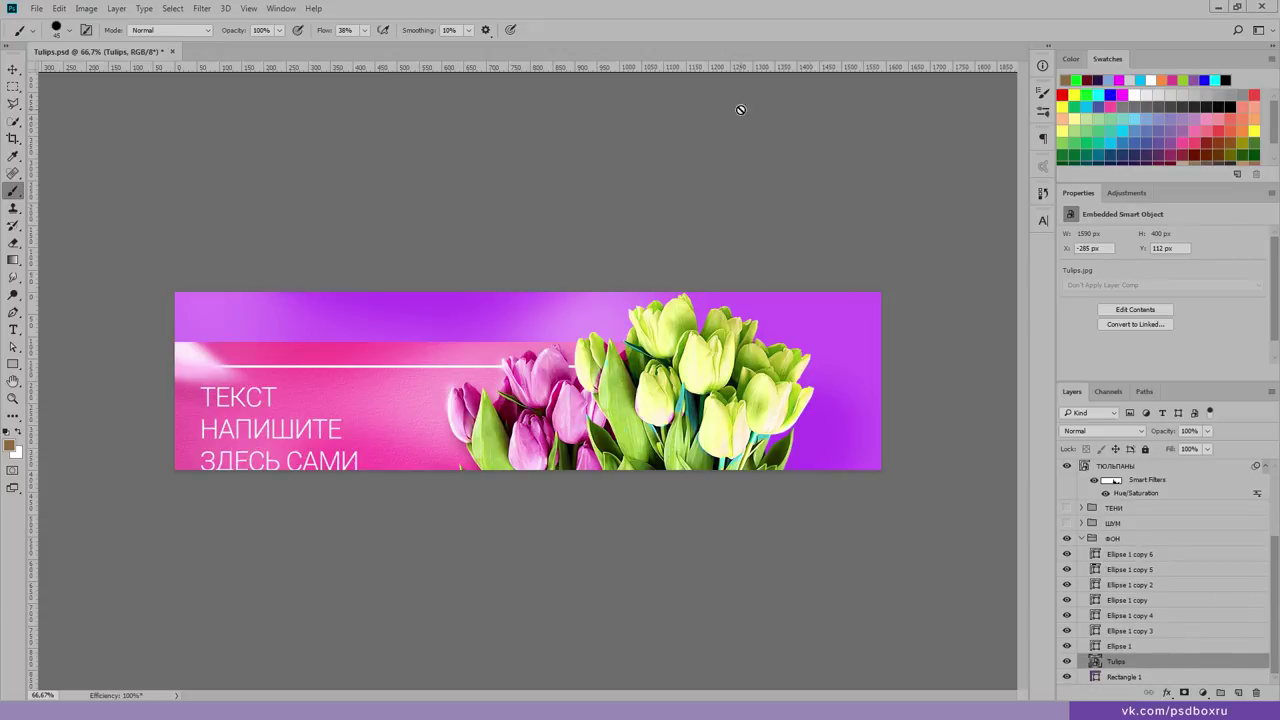
# Step: Sample pink #fb60b0 from the Tulips photo for Rectangle 1, then hide the Tulips layer
pyautogui.doubleClick(1094, 678)
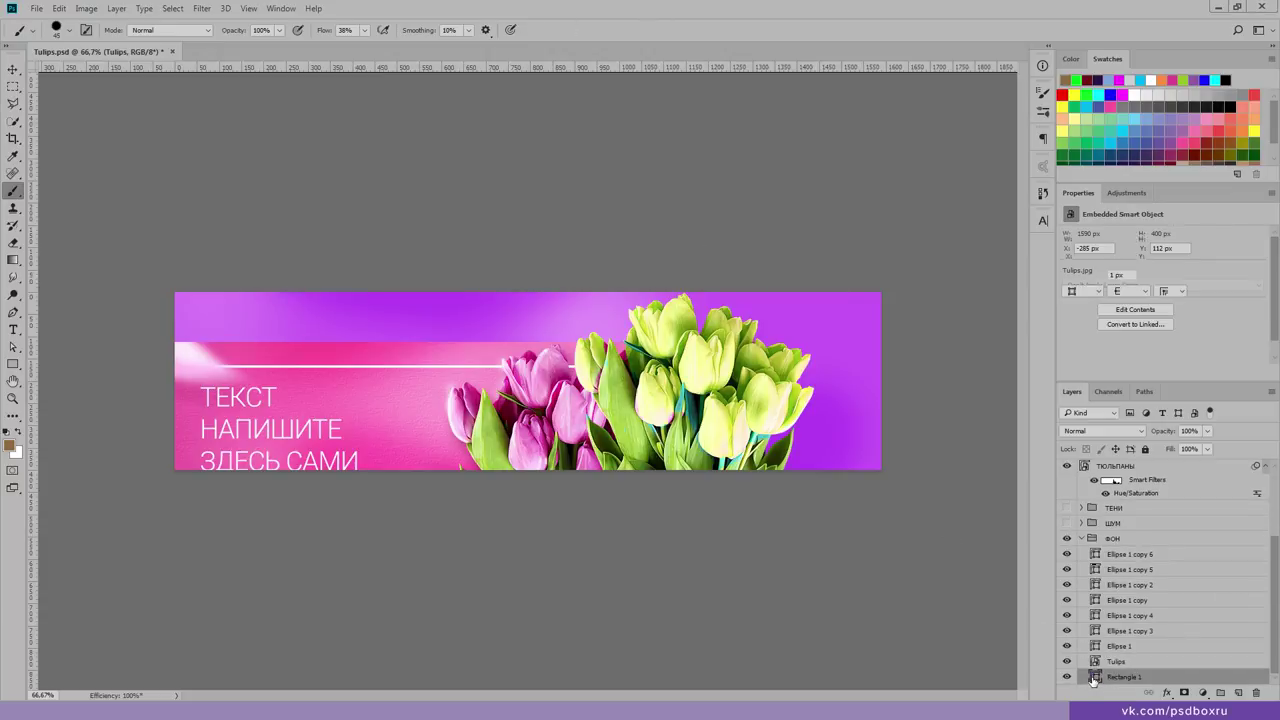
pyautogui.click(330, 377)
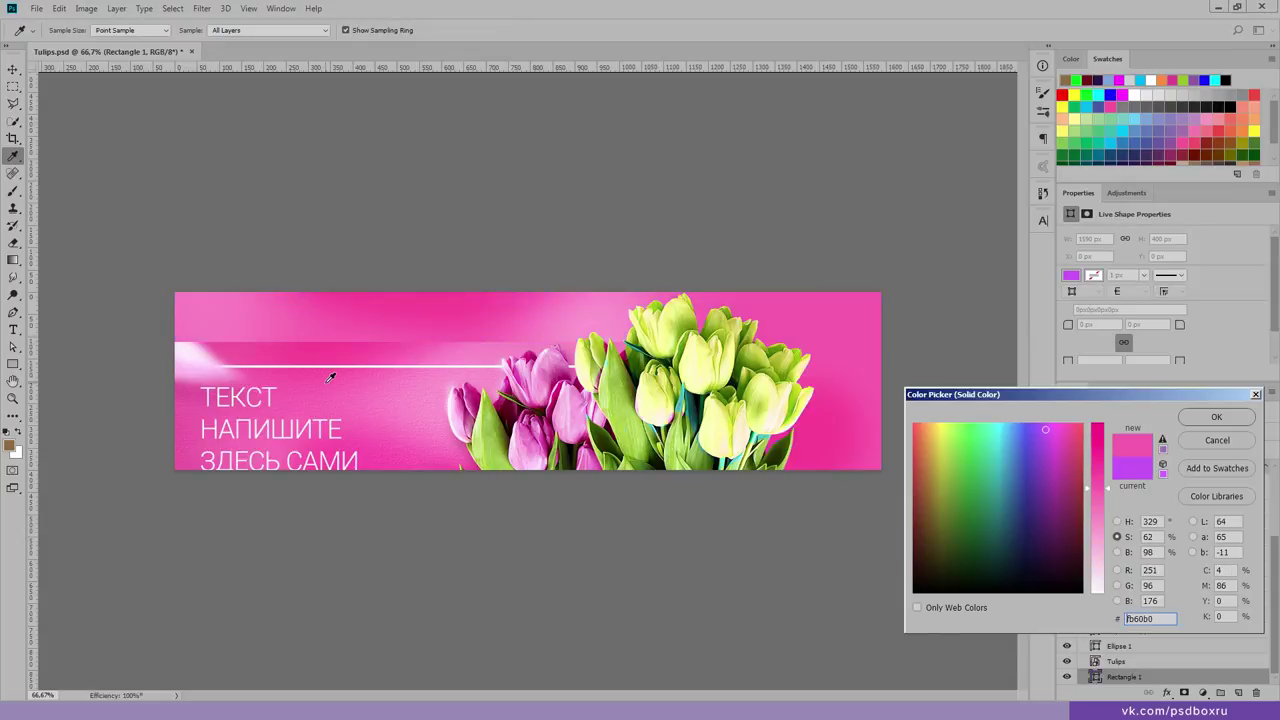
pyautogui.click(1213, 418)
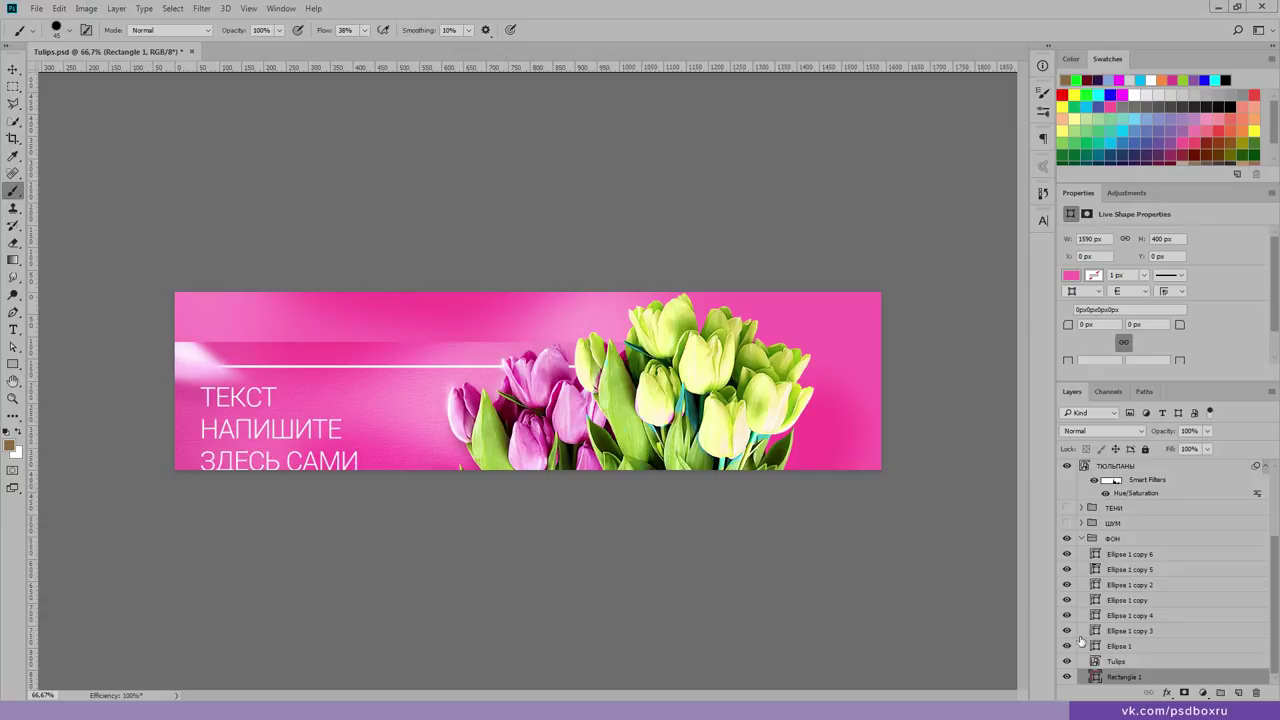
pyautogui.click(1067, 676)
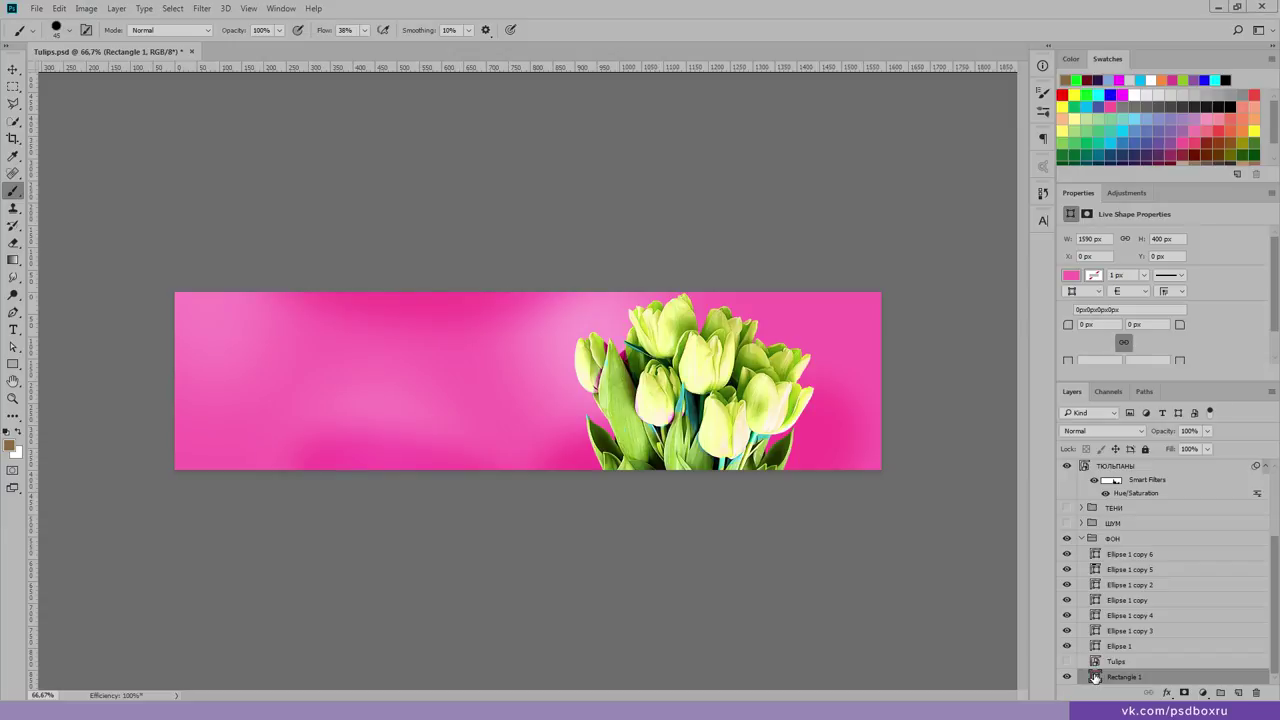
# Step: Try light green, yellow and dark green fills sampled from the tulips on the background rectangle
pyautogui.doubleClick(1095, 677)
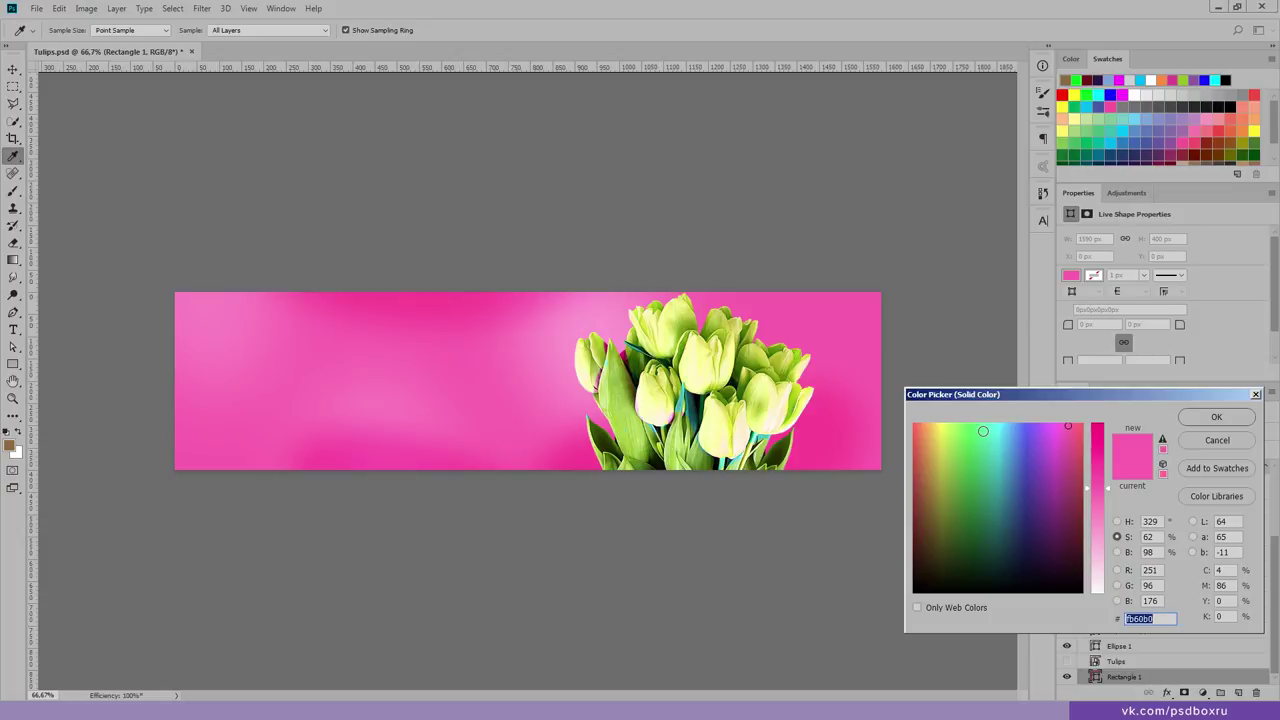
pyautogui.moveTo(983, 431)
pyautogui.mouseDown()
pyautogui.moveTo(988, 443)
pyautogui.moveTo(959, 444)
pyautogui.mouseUp()
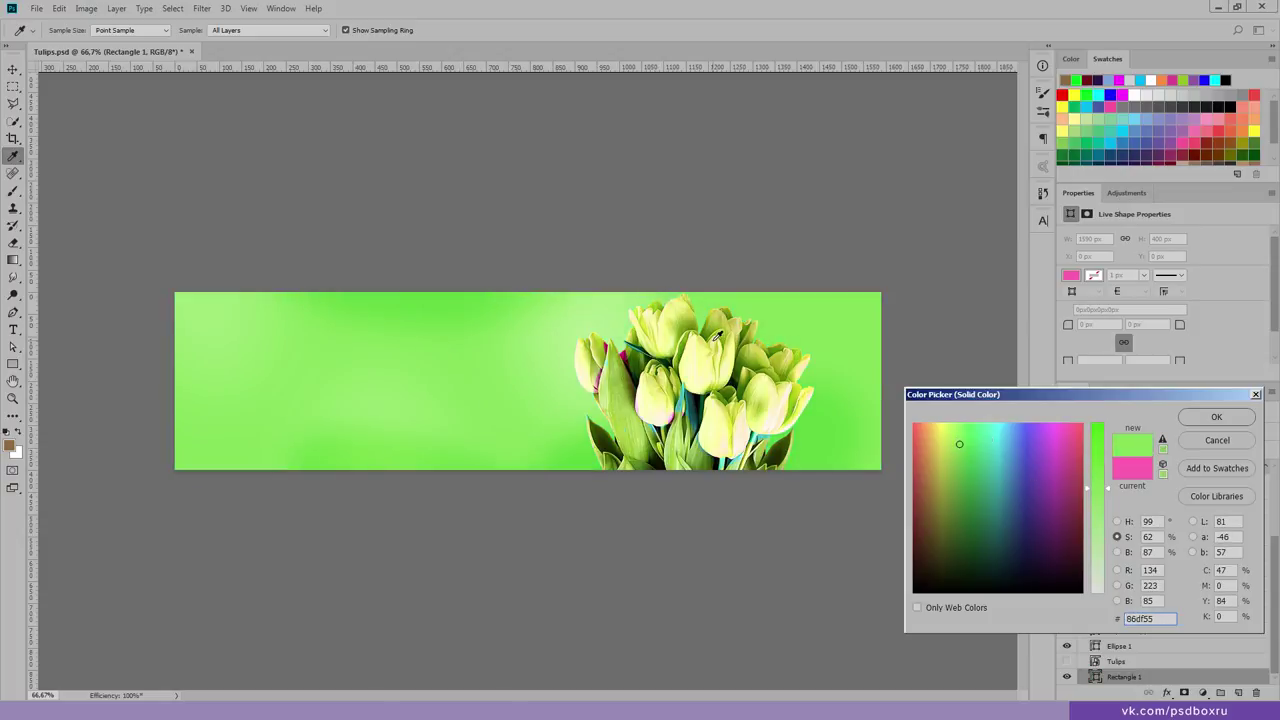
pyautogui.moveTo(715, 337); pyautogui.dragTo(712, 354)
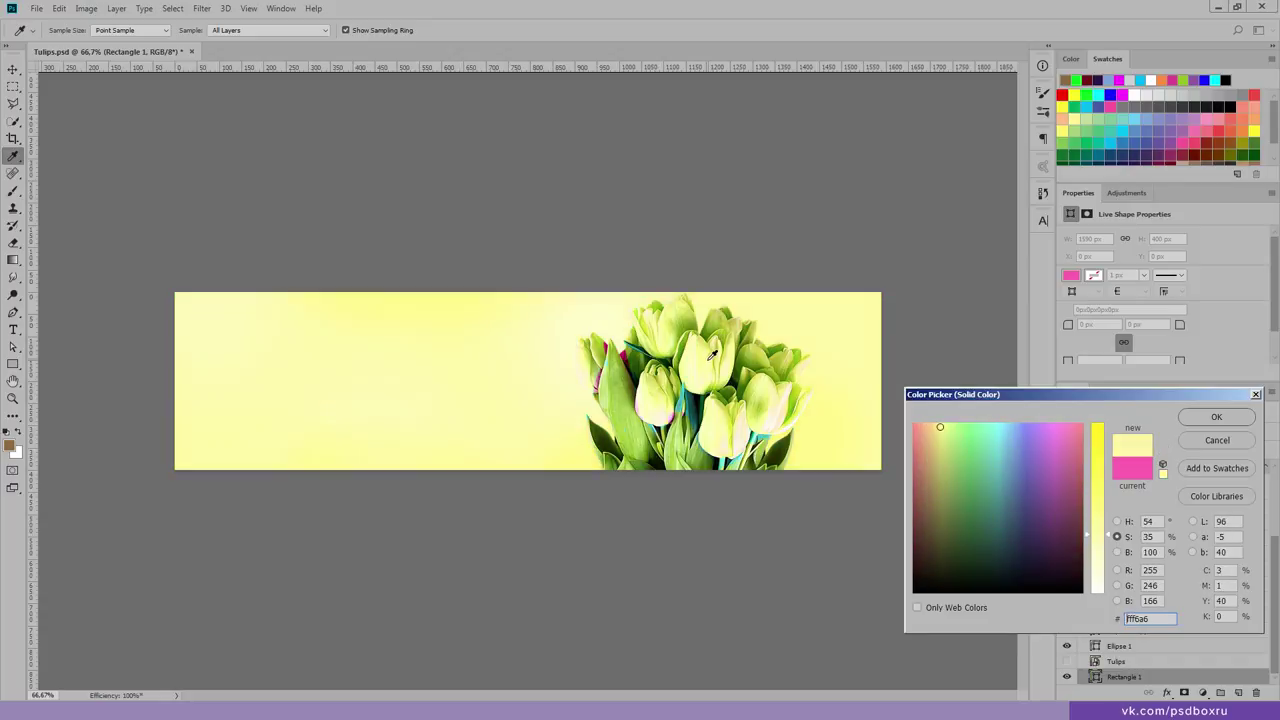
pyautogui.click(724, 360)
pyautogui.moveTo(705, 358)
pyautogui.mouseDown()
pyautogui.moveTo(688, 320)
pyautogui.moveTo(658, 437)
pyautogui.mouseUp()
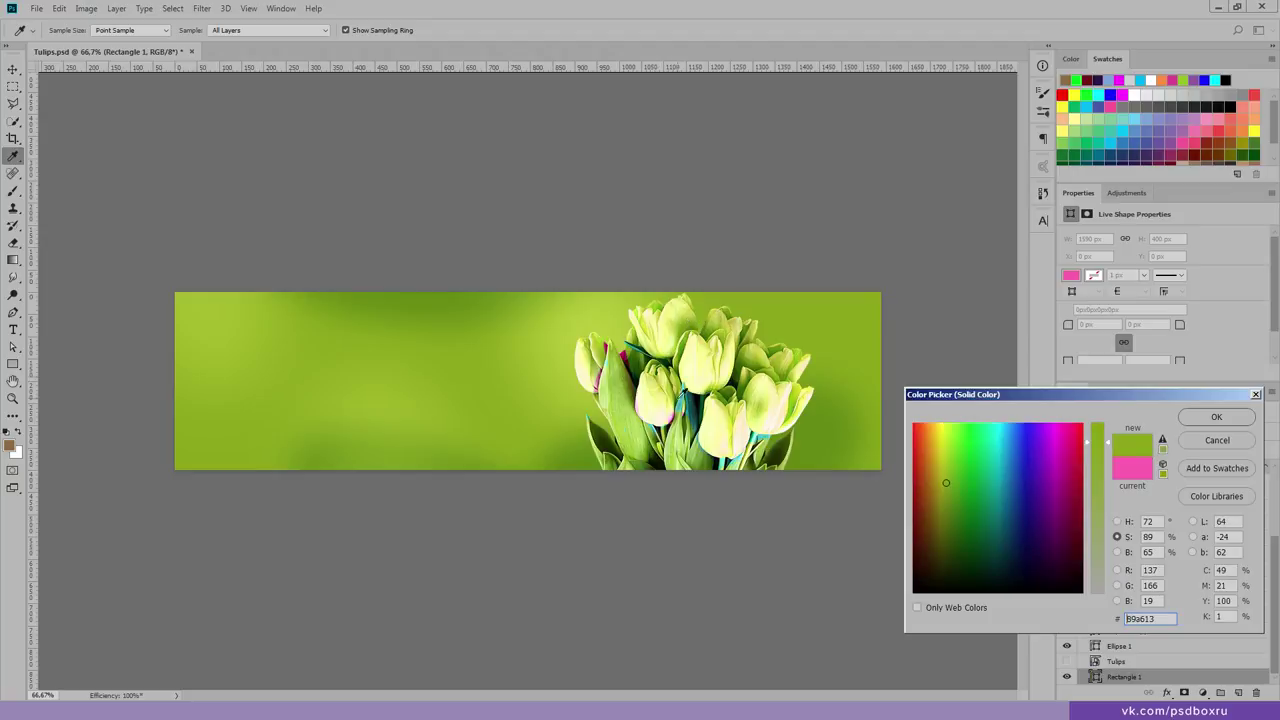
pyautogui.moveTo(629, 390); pyautogui.dragTo(646, 407)
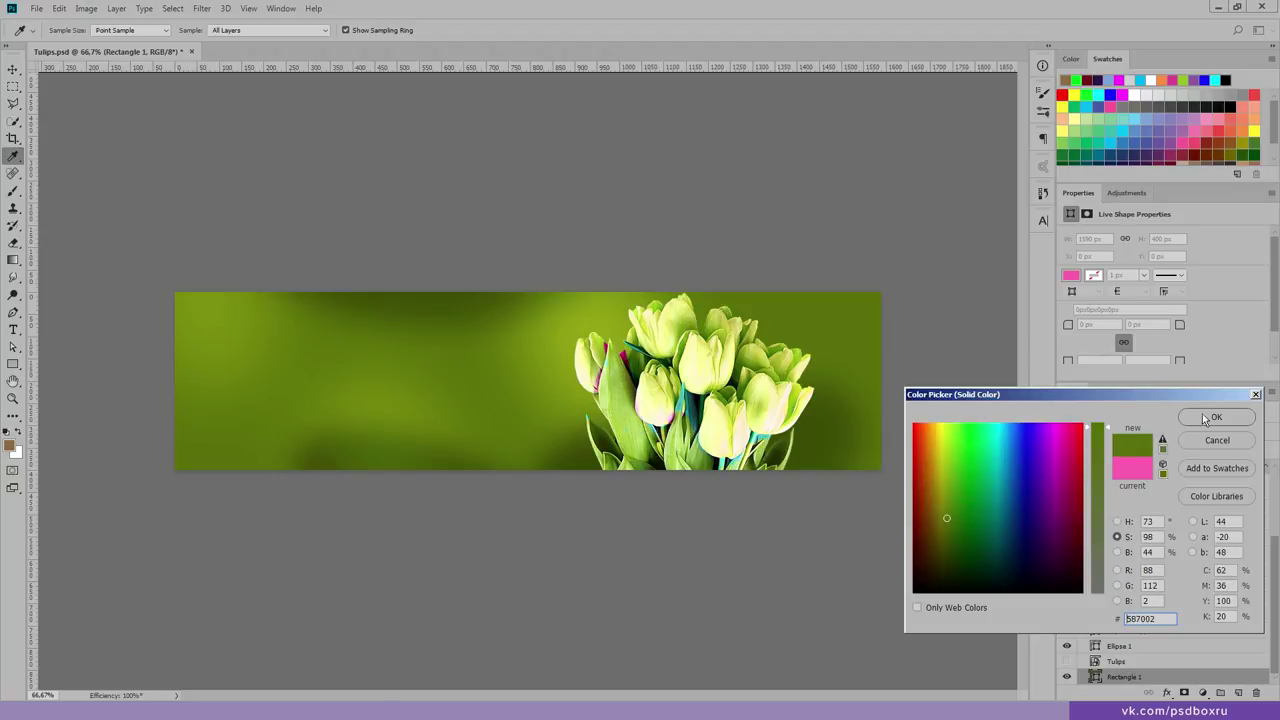
pyautogui.click(1207, 418)
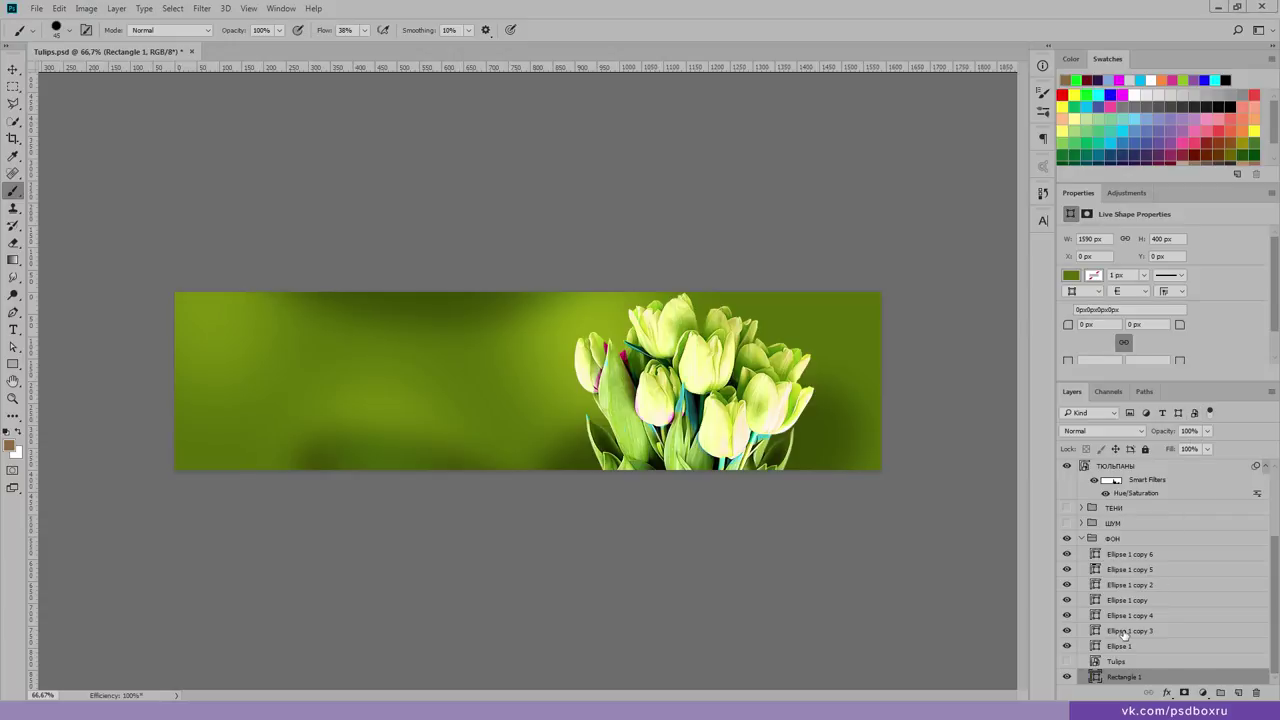
# Step: Undo the dark green fill to restore the pink, then delete the Tulips layer
pyautogui.hotkey('ctrl', 'z')
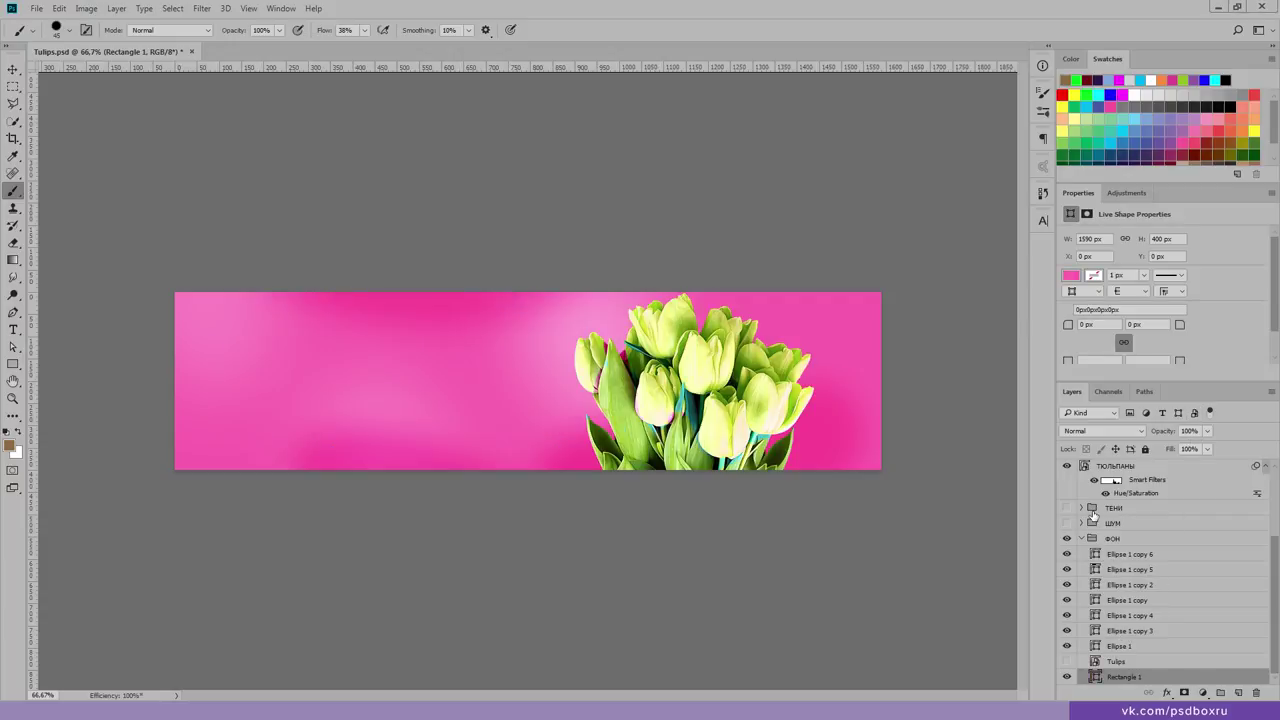
pyautogui.click(1120, 662)
pyautogui.press('Delete')
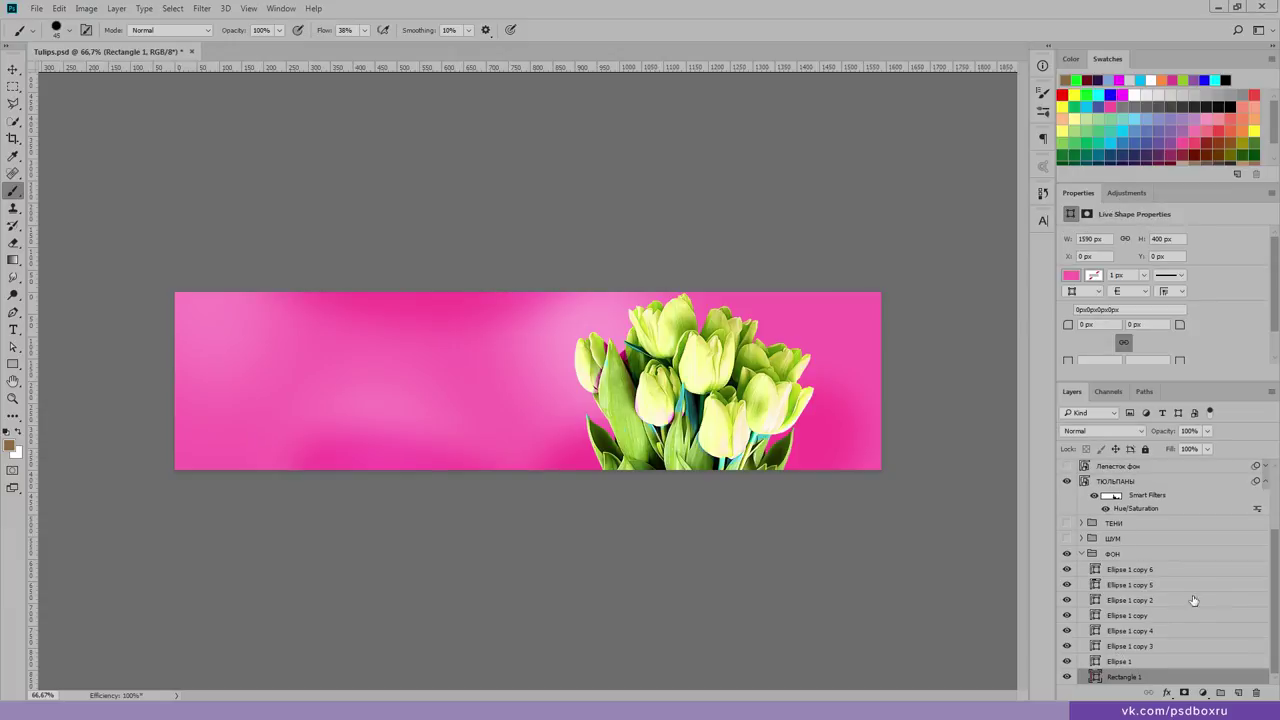
# Step: Add a Hue/Saturation adjustment layer clipped to the ФОН group
pyautogui.click(1080, 554)
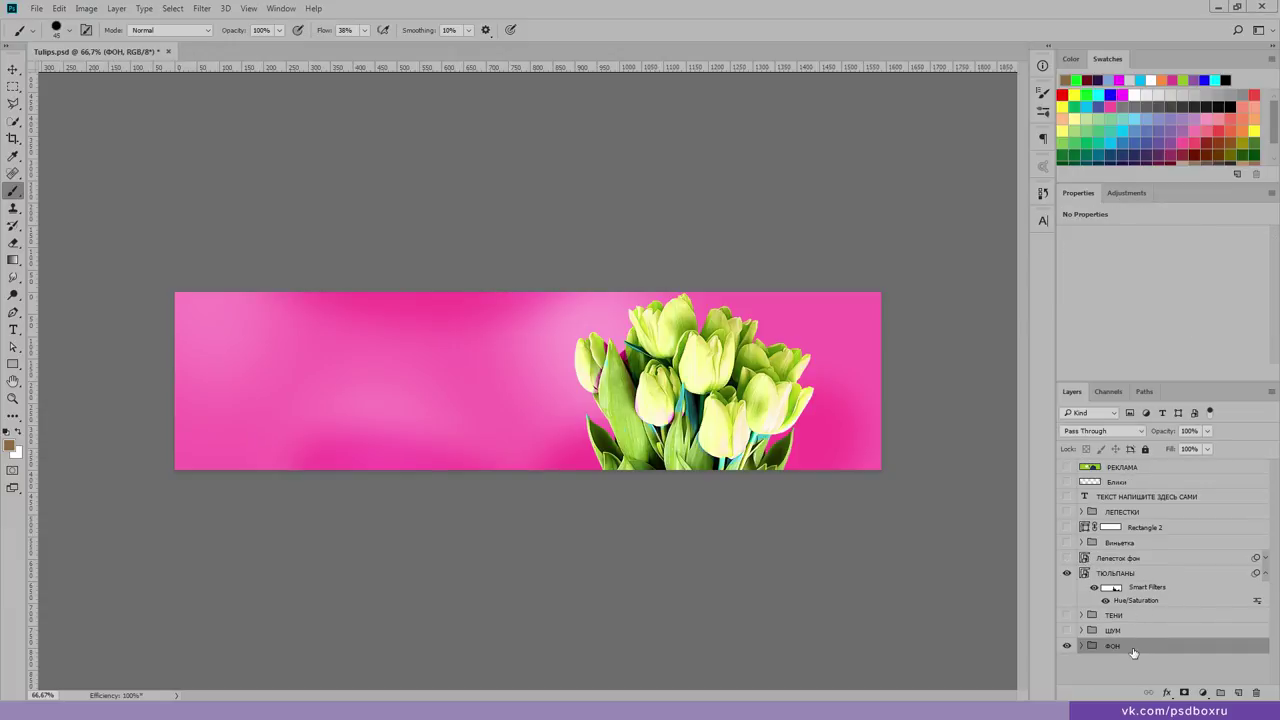
pyautogui.click(1203, 693)
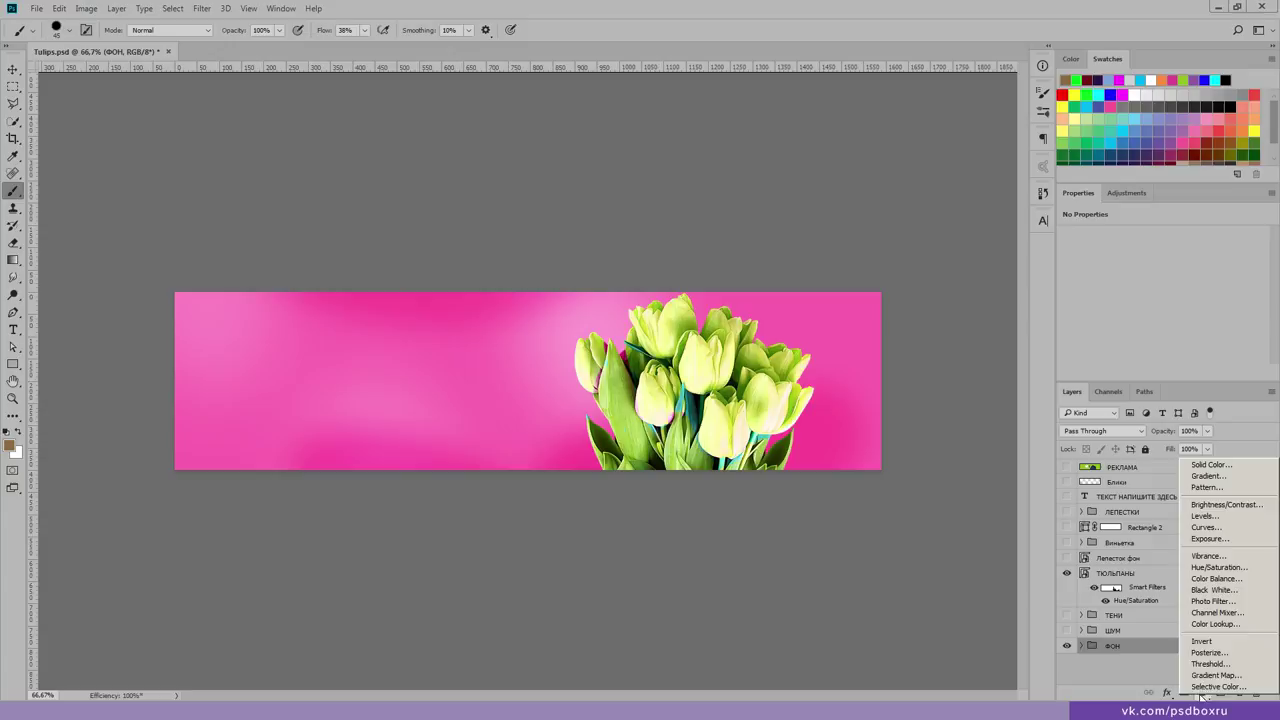
pyautogui.click(1220, 567)
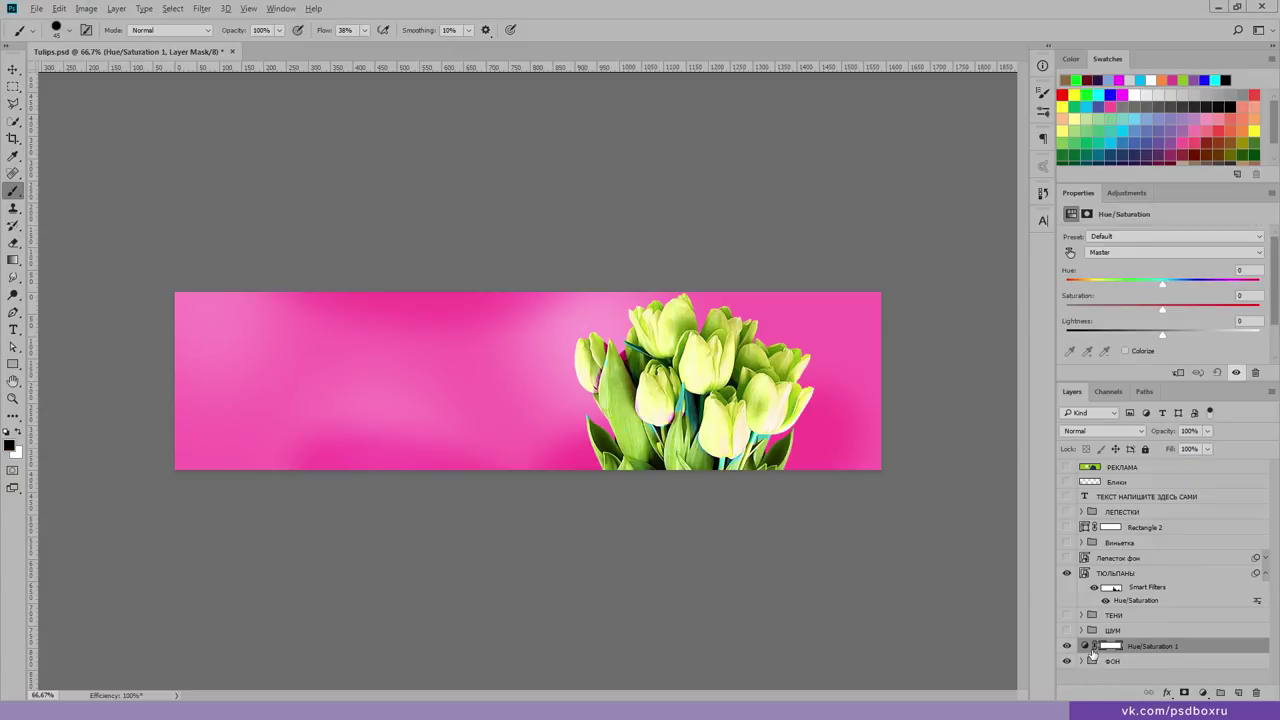
pyautogui.keyDown('alt'); pyautogui.click(1110, 654); pyautogui.keyUp('alt')
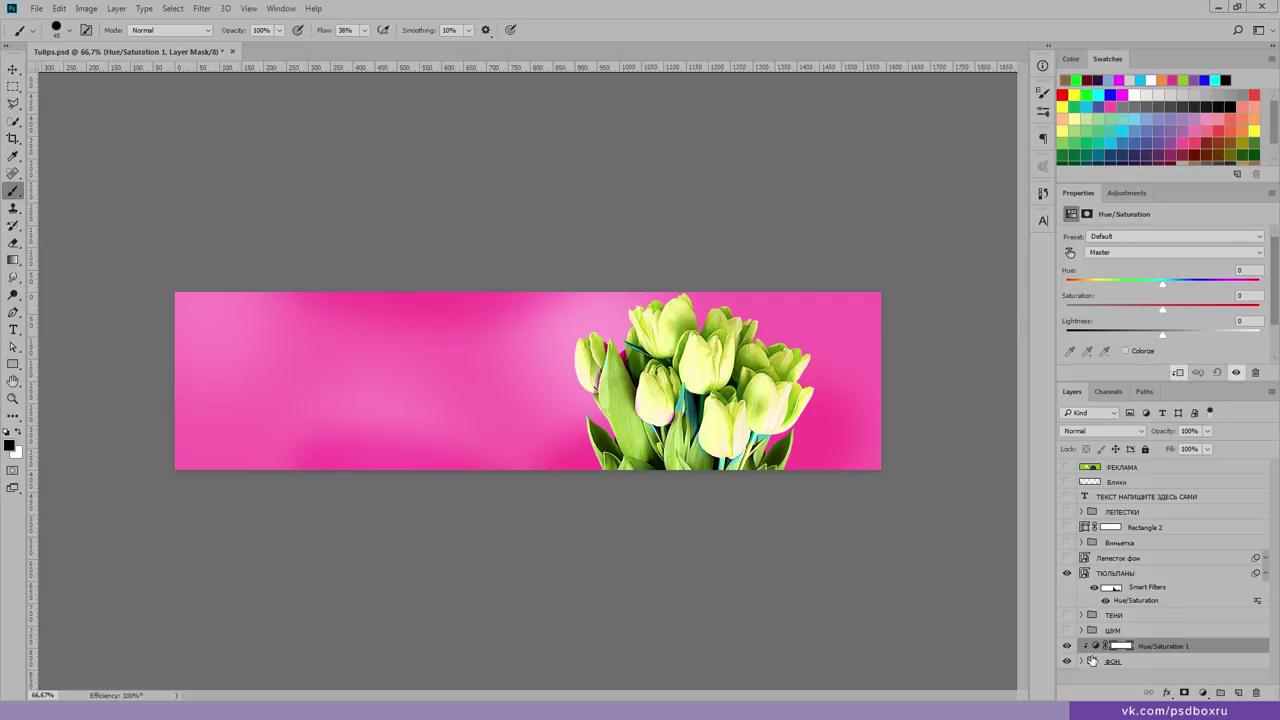
# Step: Show the noise, shadow, petal, frame and ТЕКСТ НАПИШИТЕ ЗДЕСЬ САМИ text layers
pyautogui.click(1066, 630)
pyautogui.click(1066, 557)
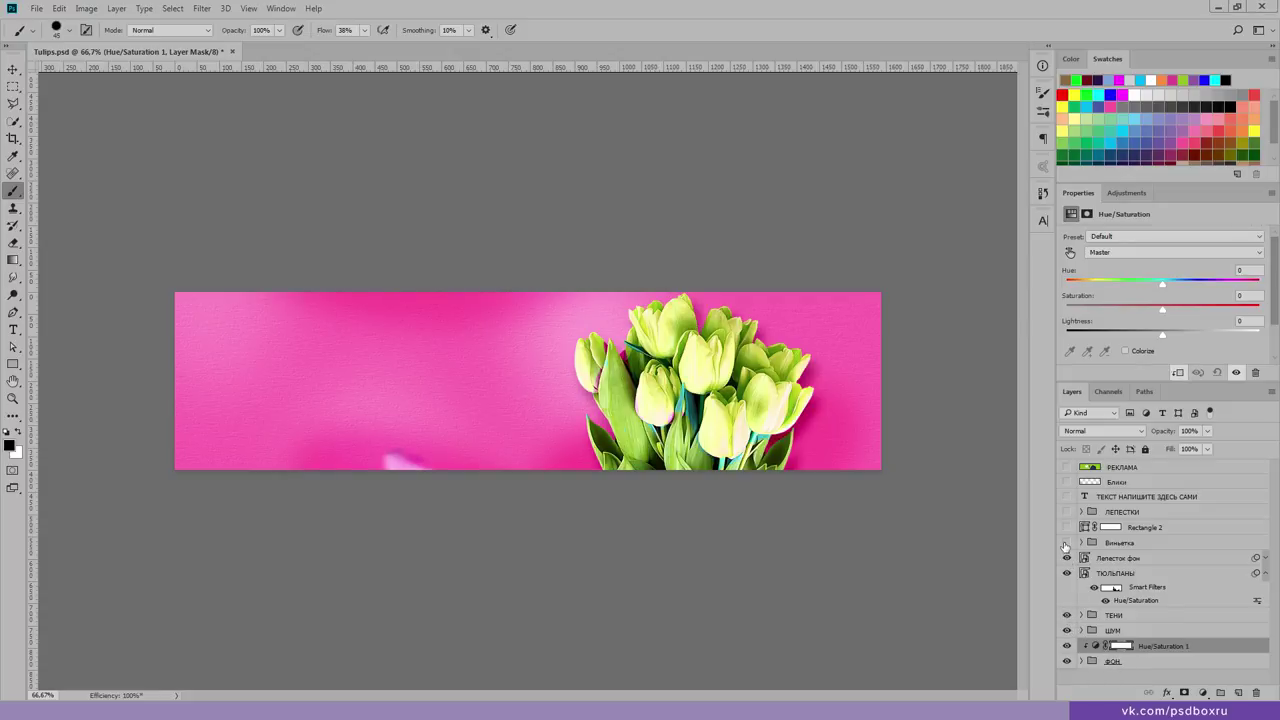
pyautogui.click(1066, 527)
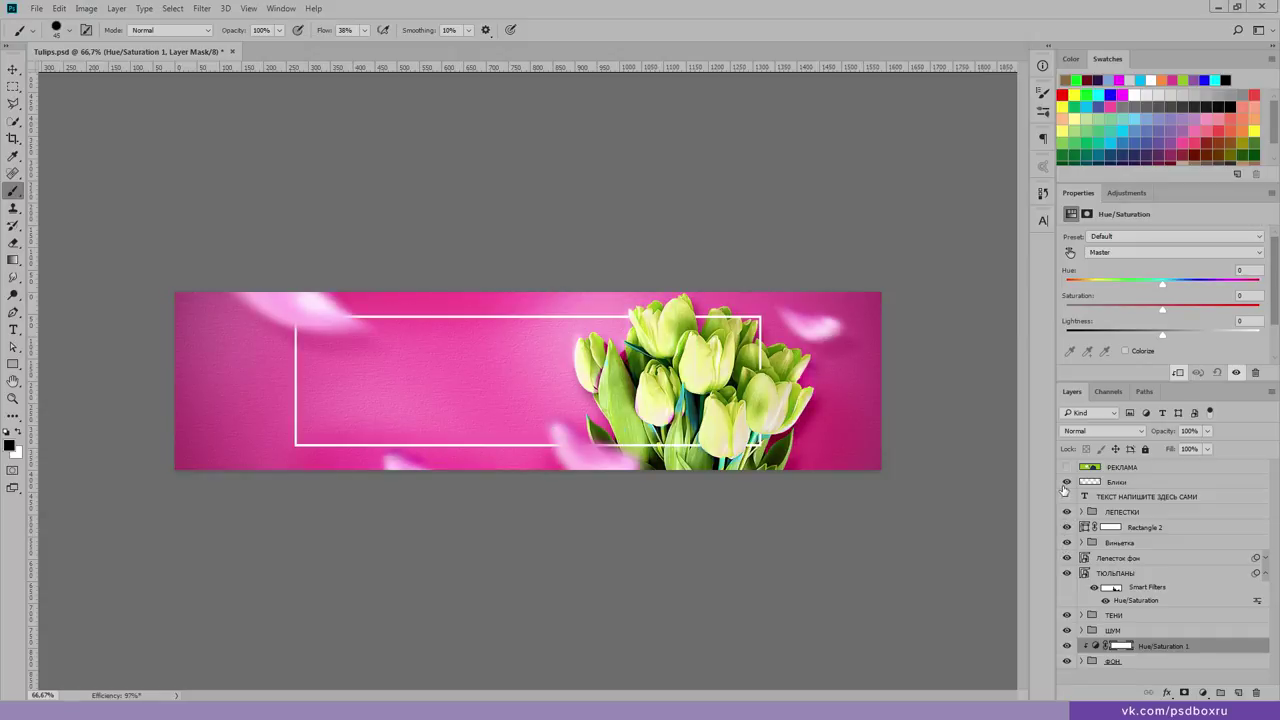
pyautogui.click(1066, 496)
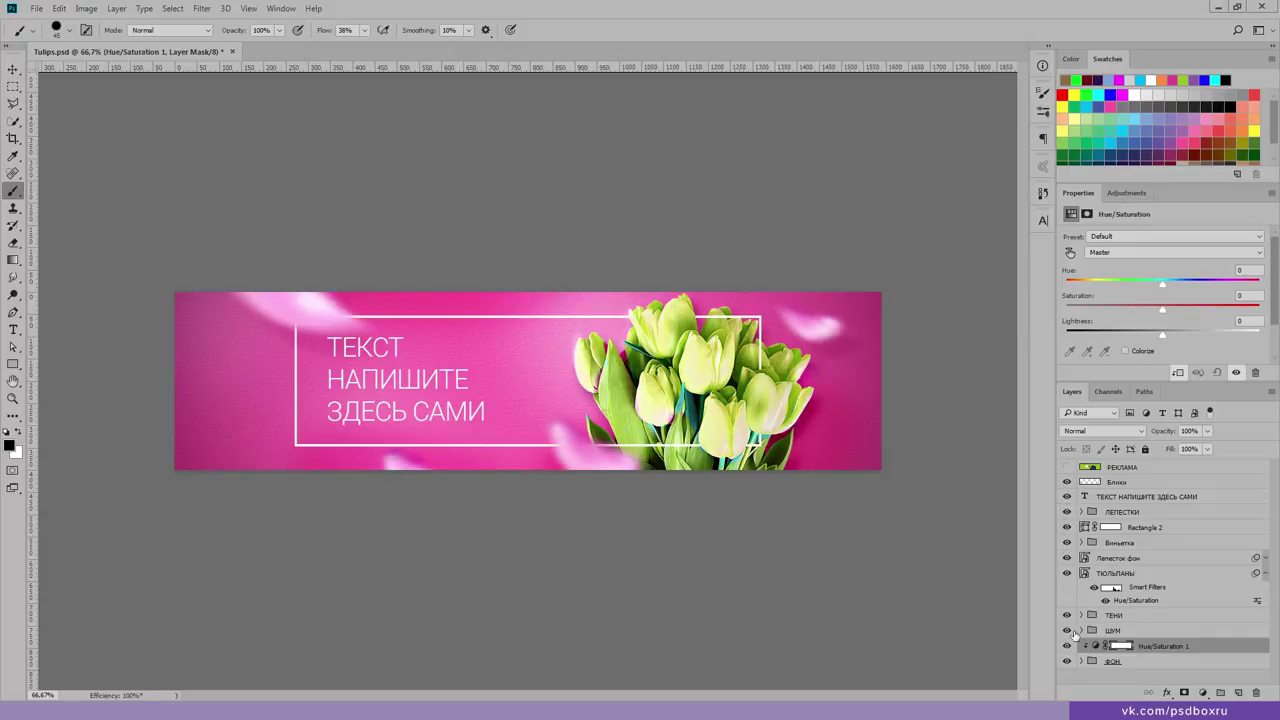
# Step: Shift the Hue/Saturation hue to -26, turning the background magenta
pyautogui.click(1096, 646)
pyautogui.moveTo(1162, 284)
pyautogui.mouseDown()
pyautogui.moveTo(1175, 289)
pyautogui.moveTo(1109, 286)
pyautogui.moveTo(1136, 290)
pyautogui.mouseUp()
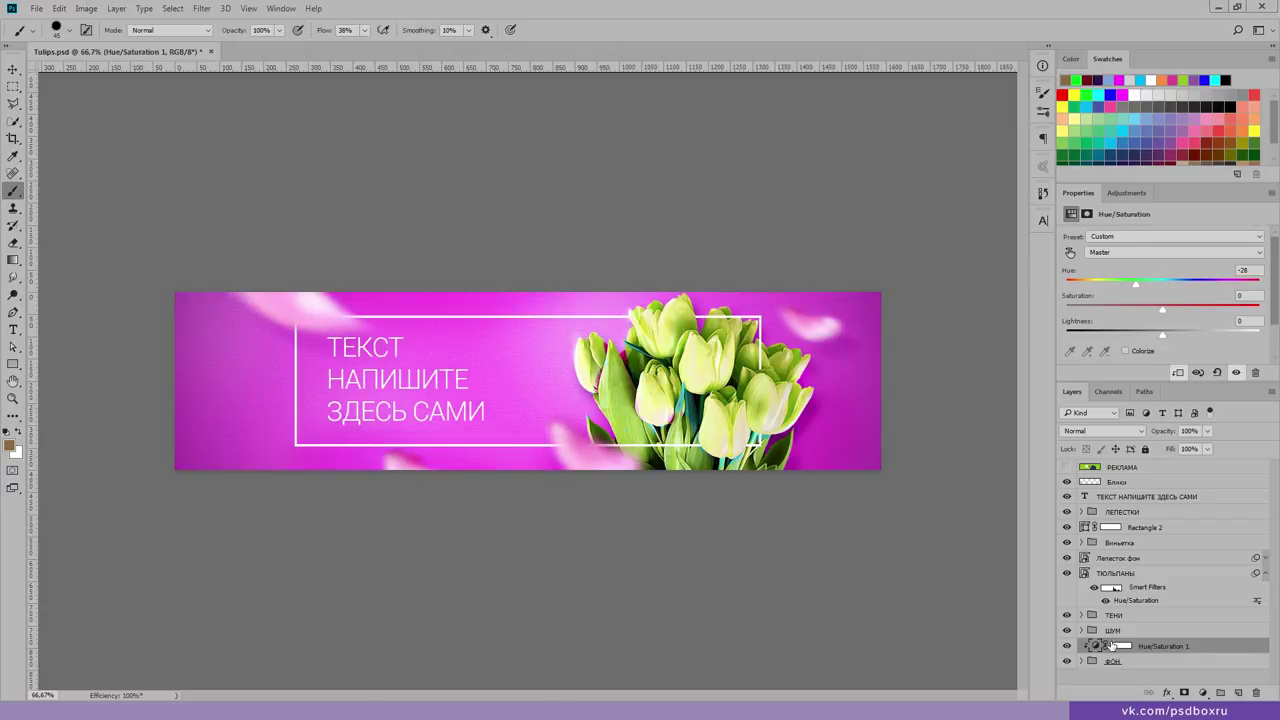
pyautogui.click(1110, 588)
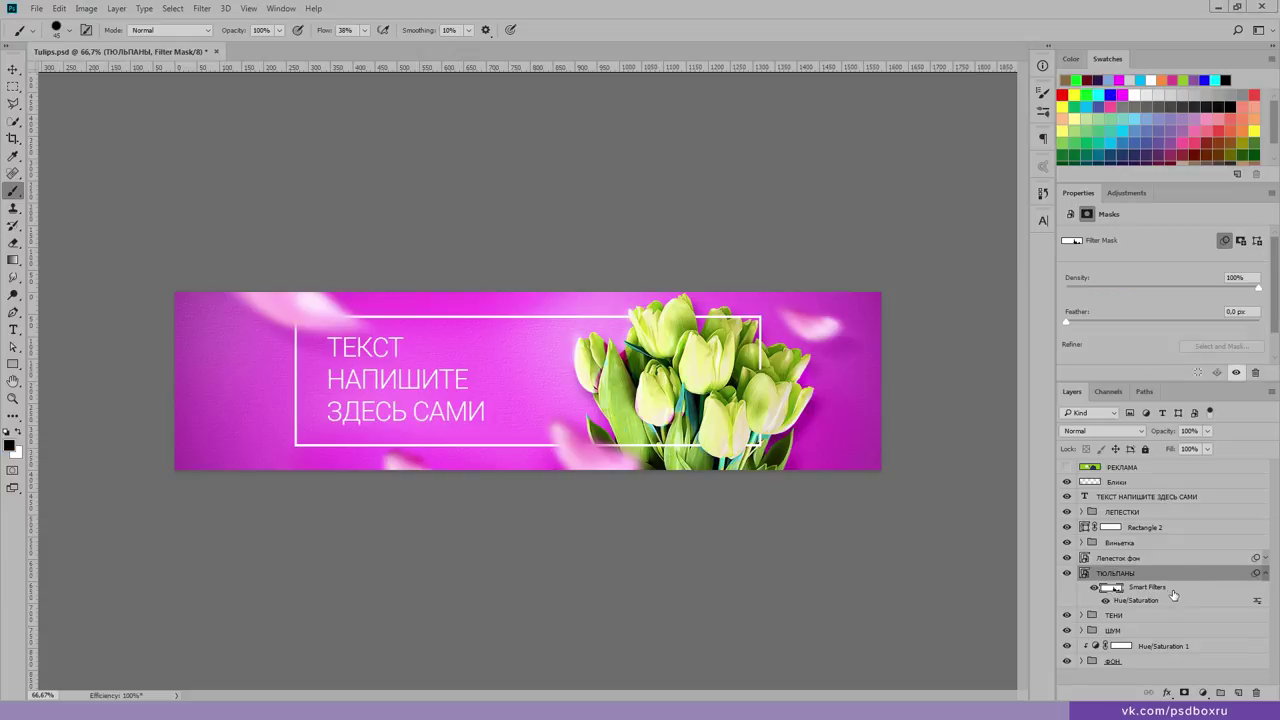
# Step: Delete the ТЮЛЬПАНЫ filter mask and clear all its smart filters, restoring pink tulips
pyautogui.rightClick(1166, 591)
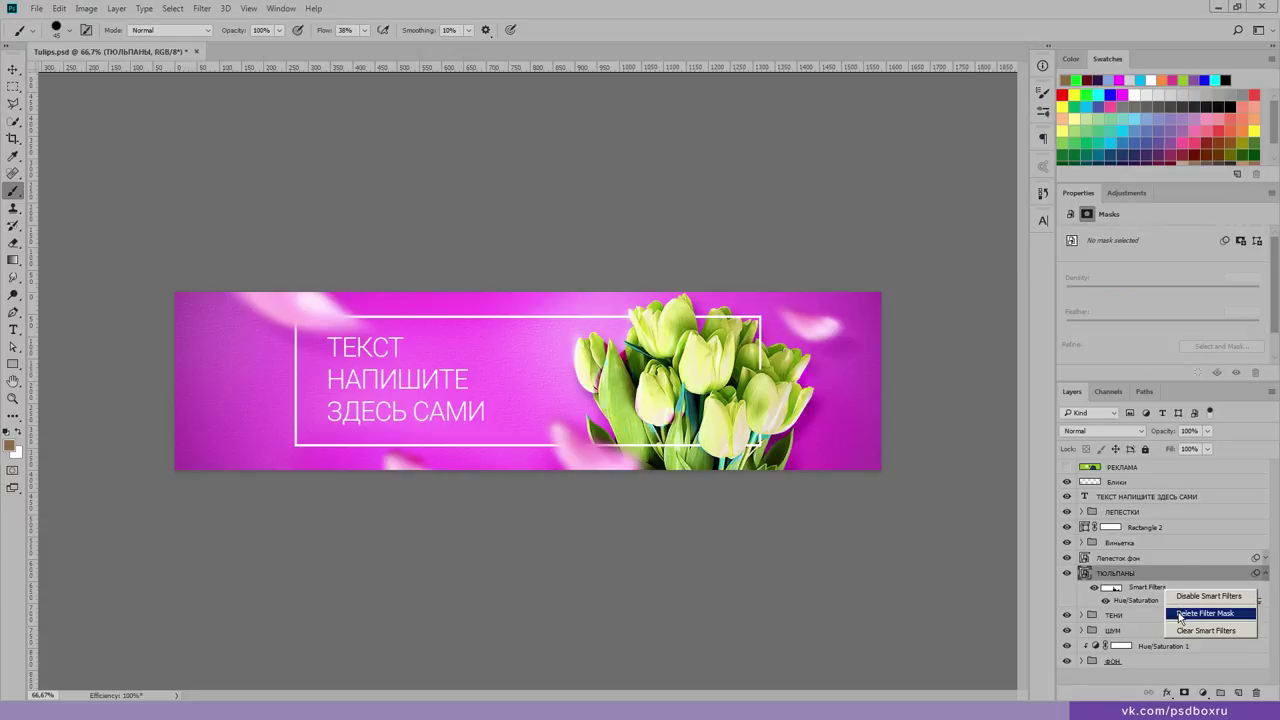
pyautogui.click(1190, 596)
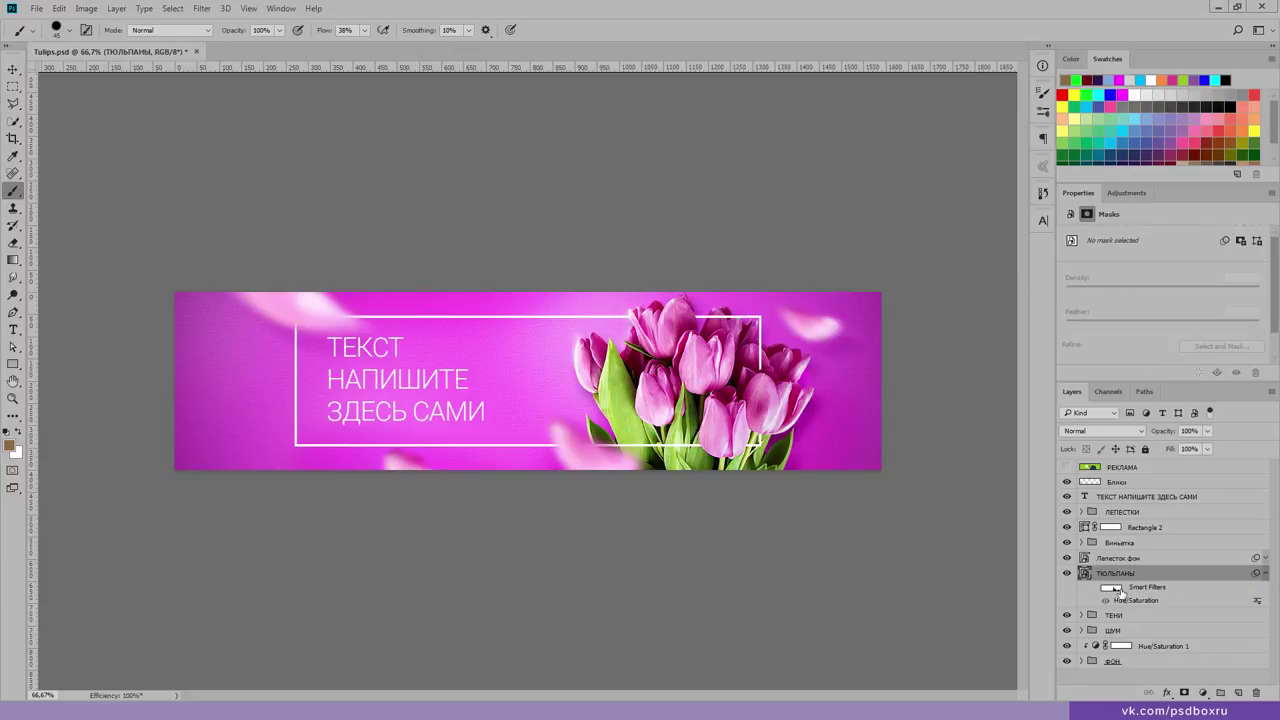
pyautogui.rightClick(1143, 593)
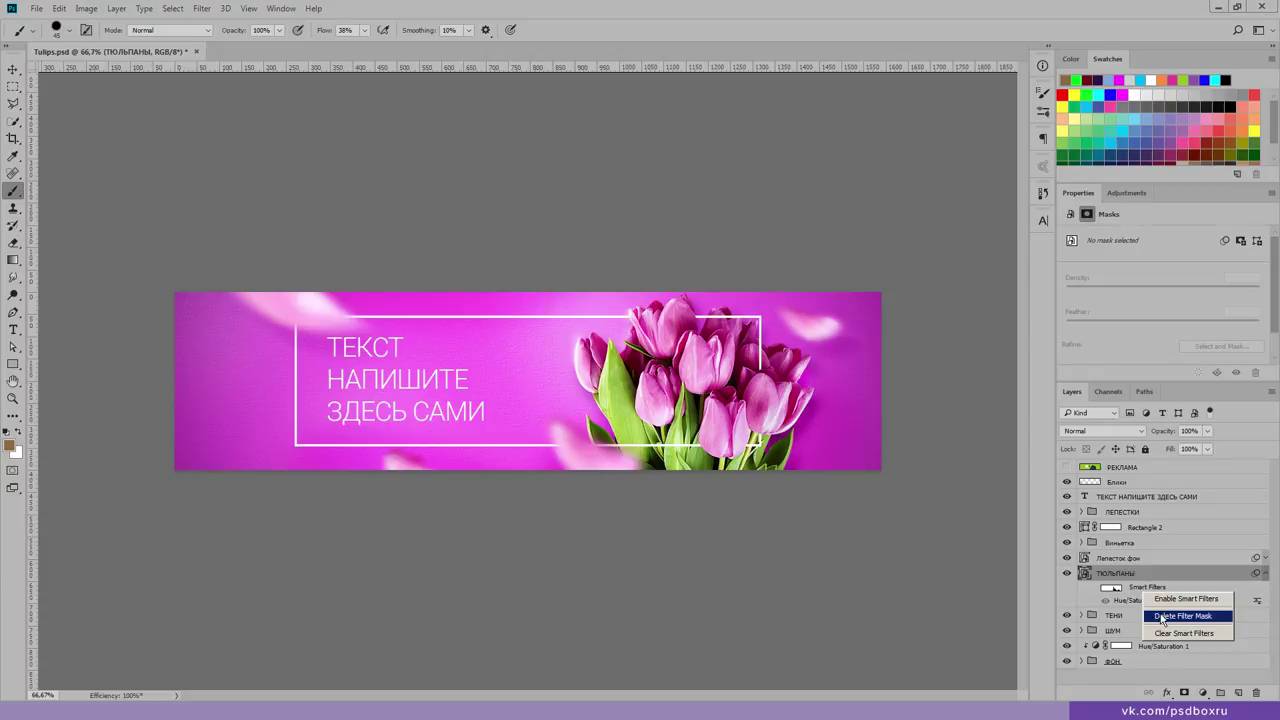
pyautogui.click(1160, 616)
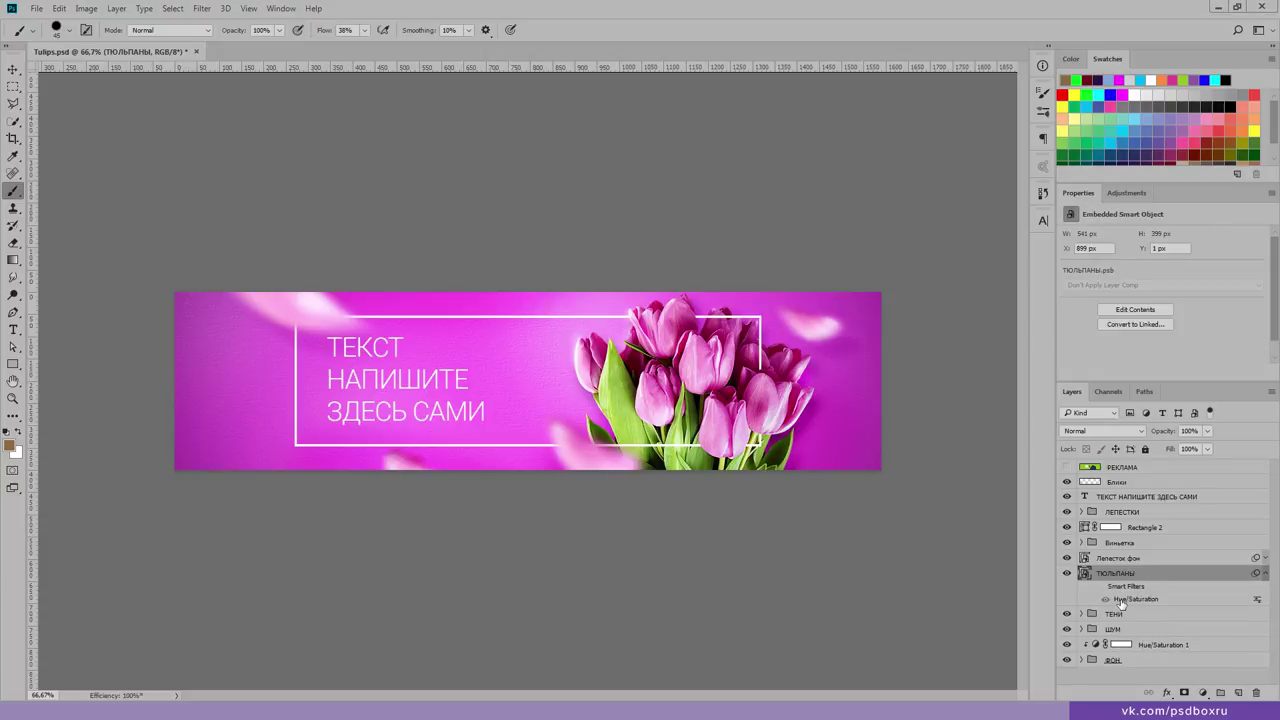
pyautogui.rightClick(1125, 603)
pyautogui.click(1135, 640)
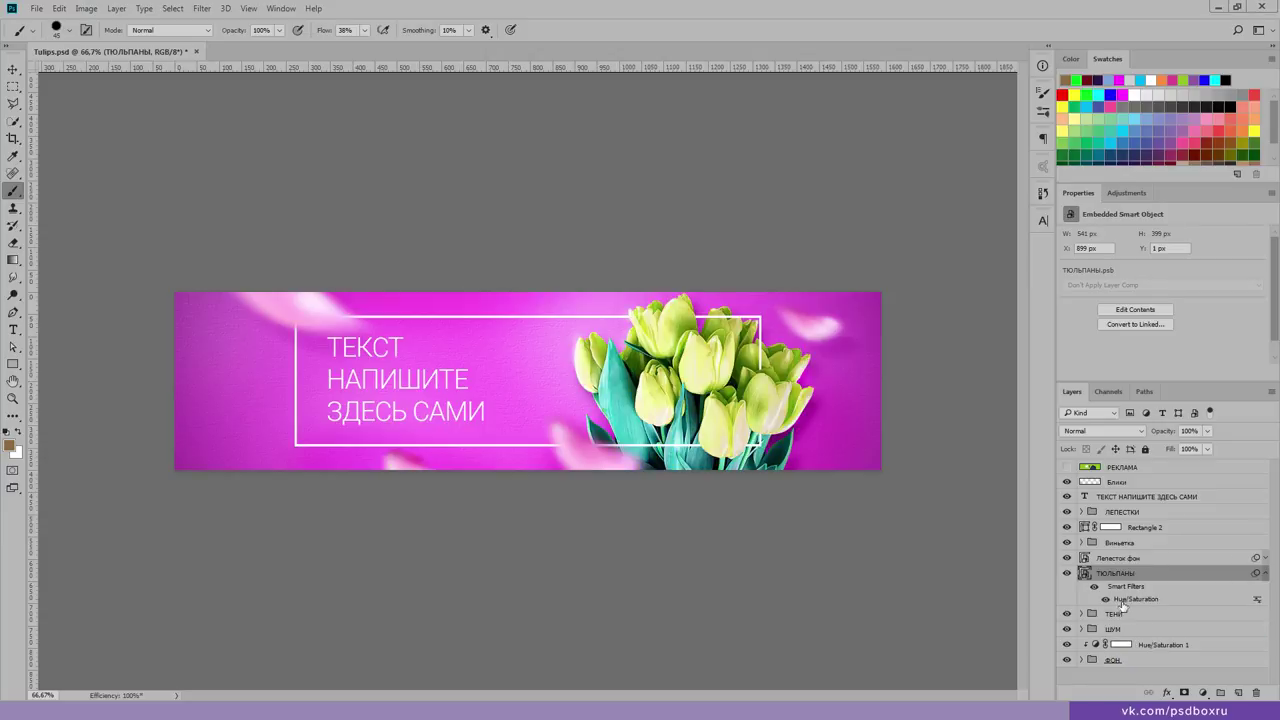
pyautogui.rightClick(1121, 591)
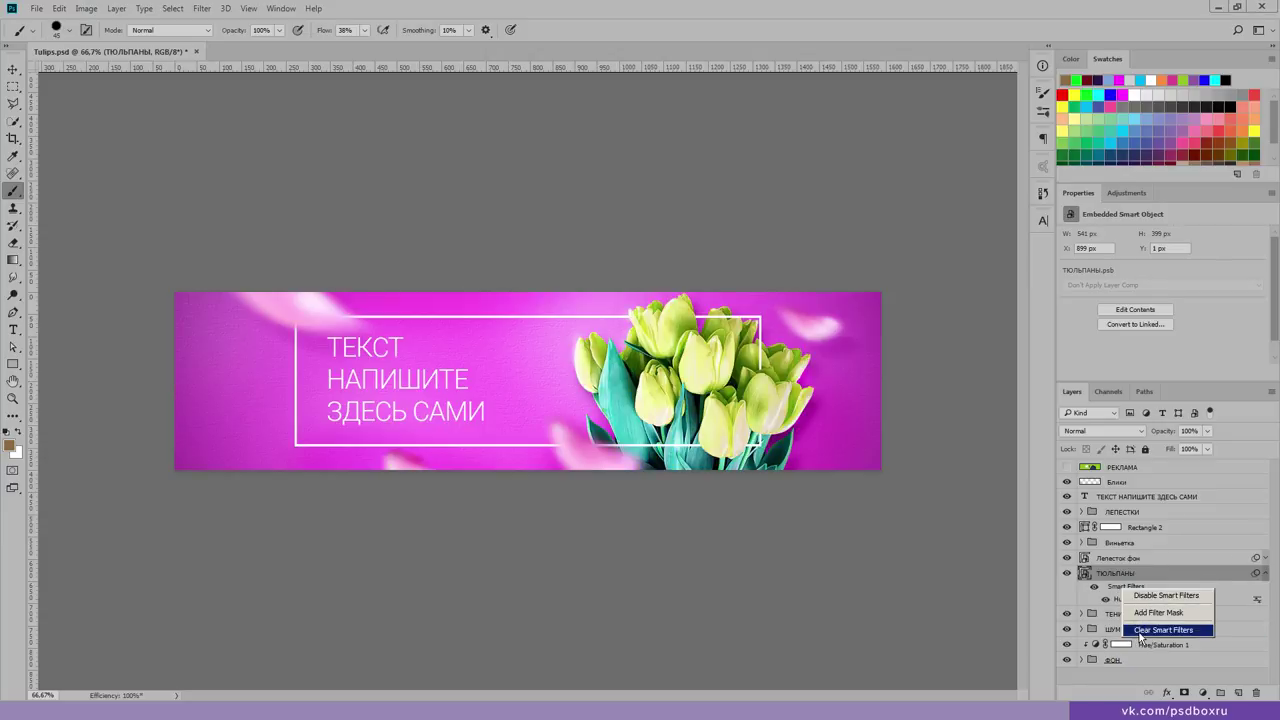
pyautogui.click(1140, 632)
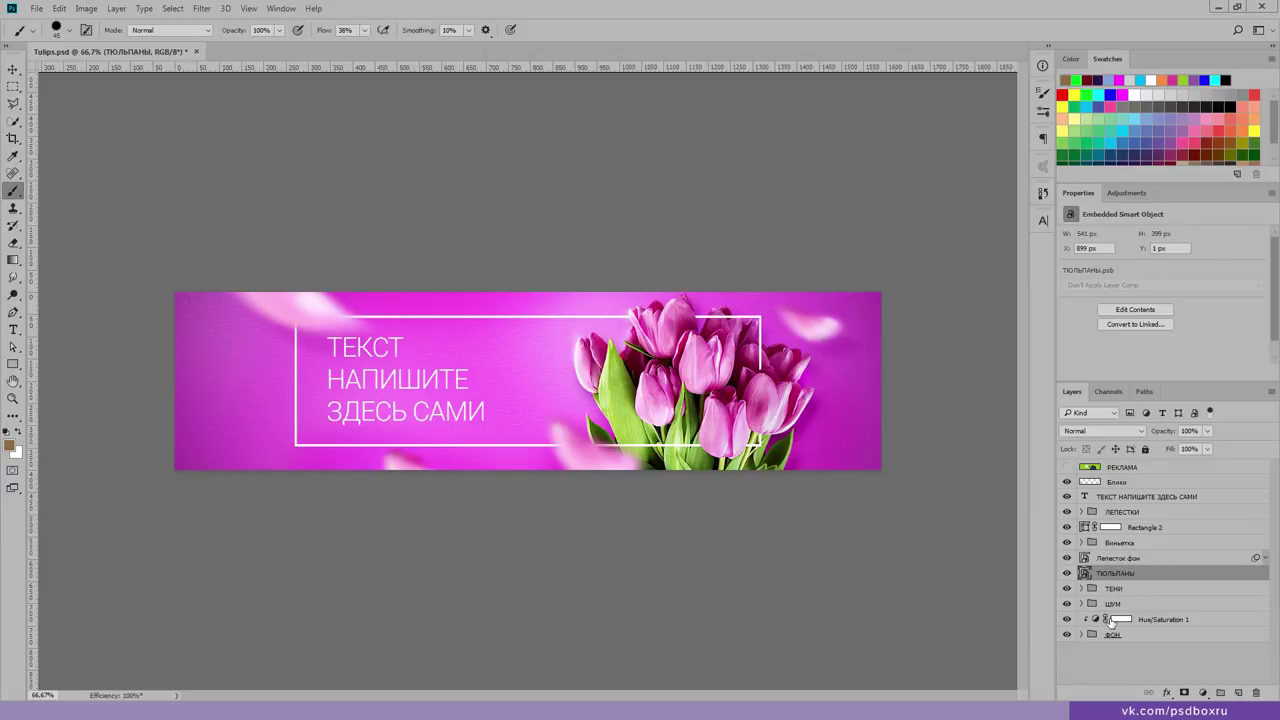
pyautogui.click(1094, 617)
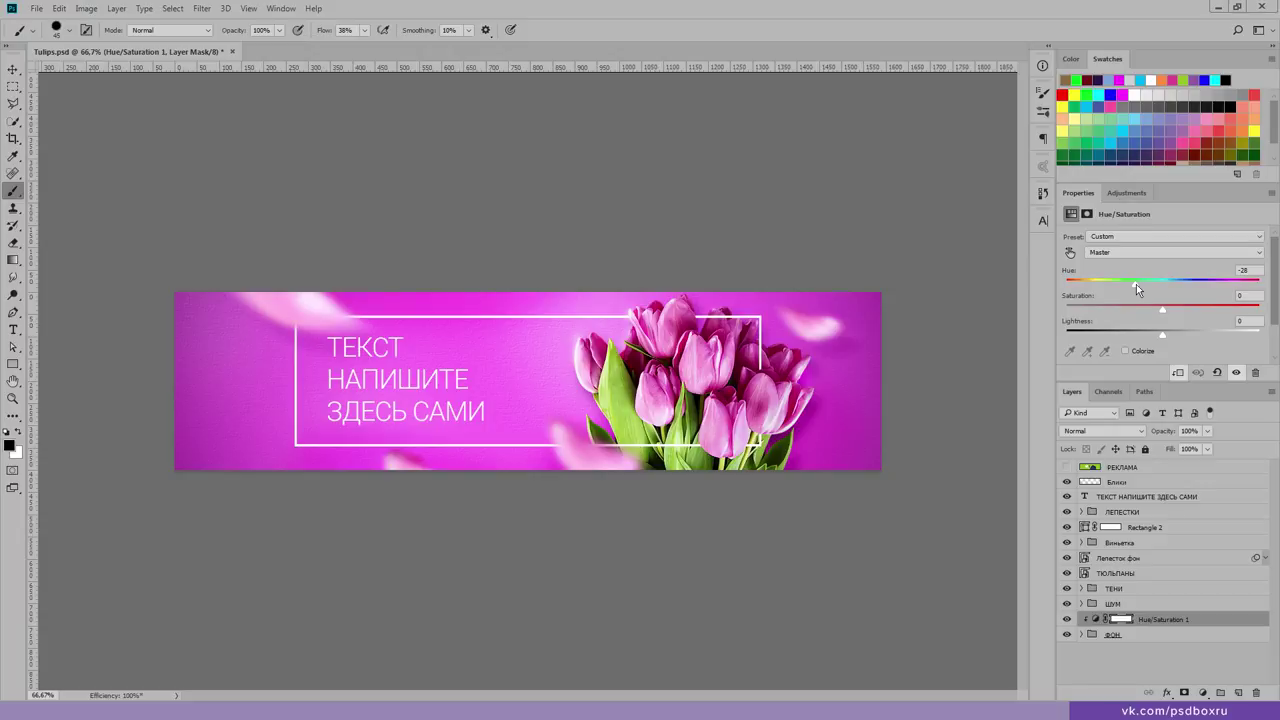
# Step: Hide the Hue/Saturation layer and add a Gradient Map above ФОН with the Violet, Orange preset
pyautogui.click(1066, 621)
pyautogui.click(1113, 634)
pyautogui.click(1203, 692)
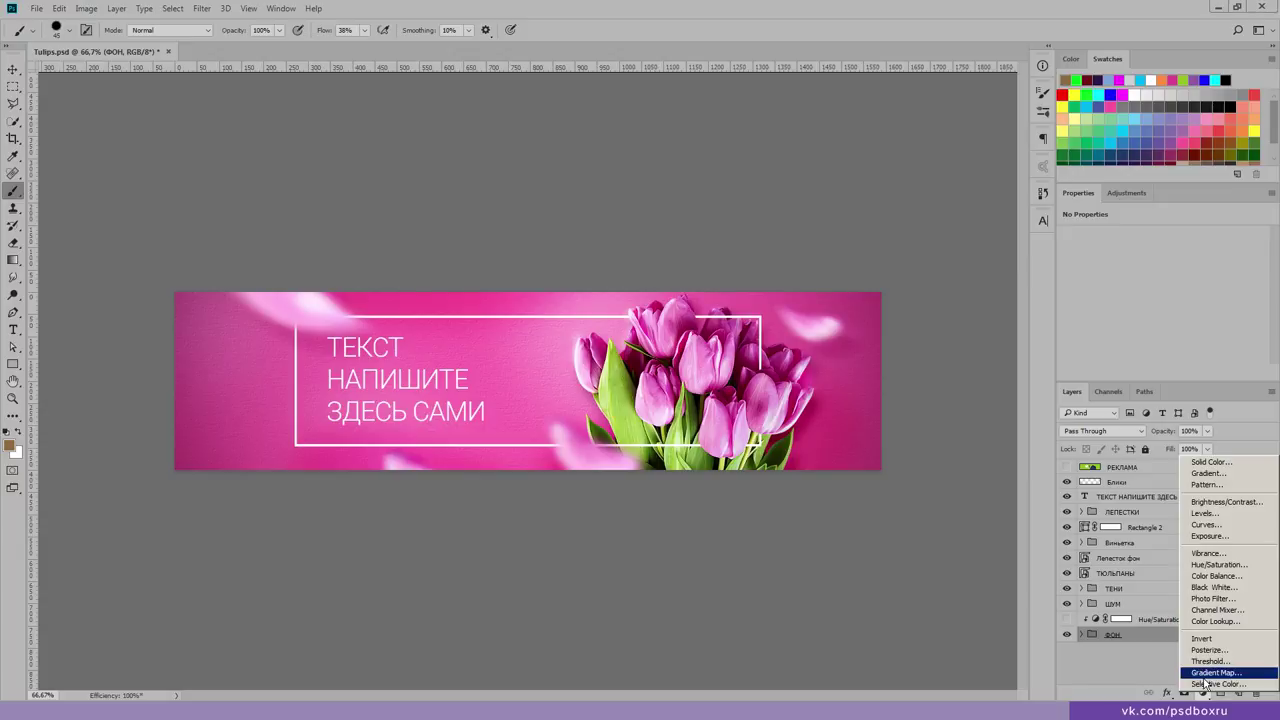
pyautogui.click(1206, 674)
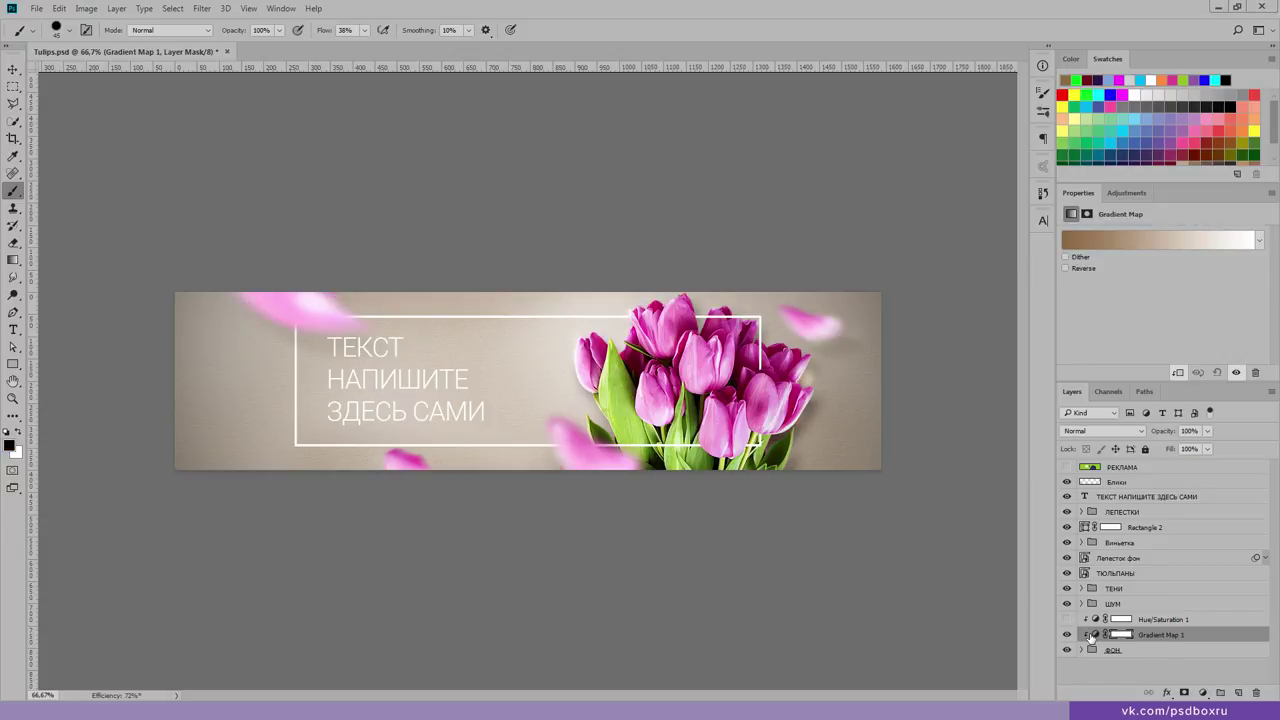
pyautogui.click(1136, 241)
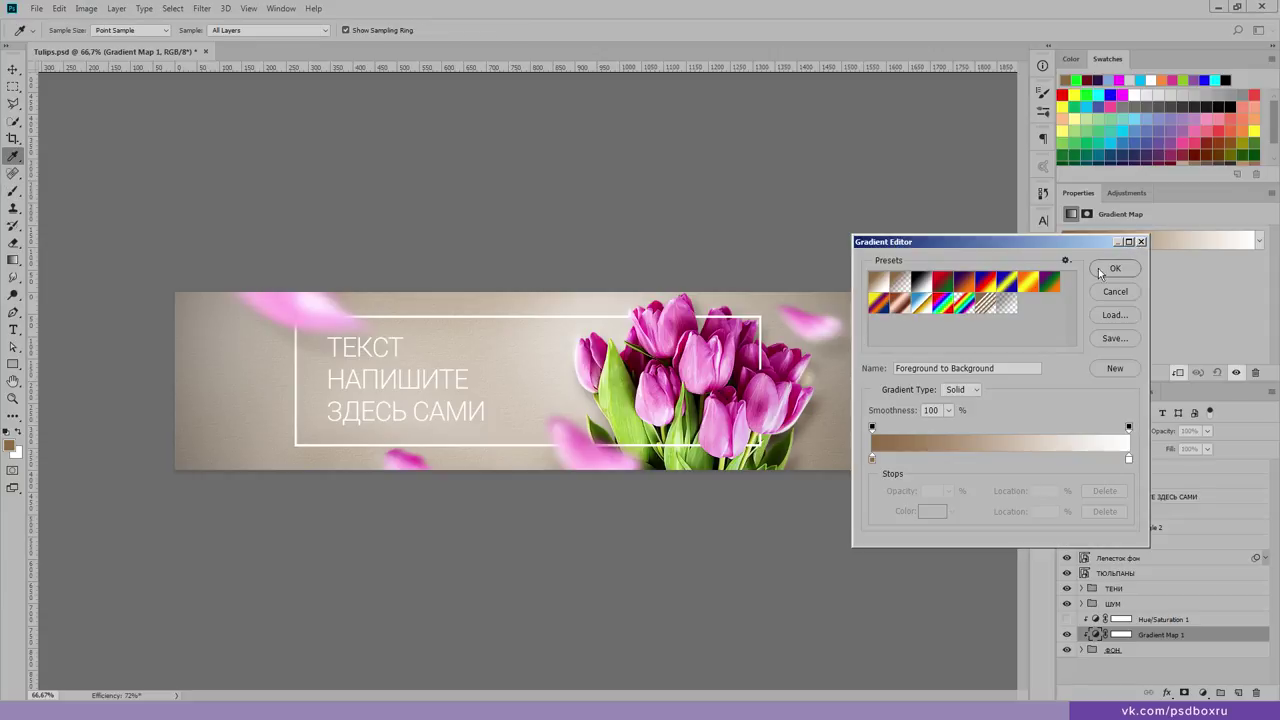
pyautogui.click(953, 285)
pyautogui.click(962, 283)
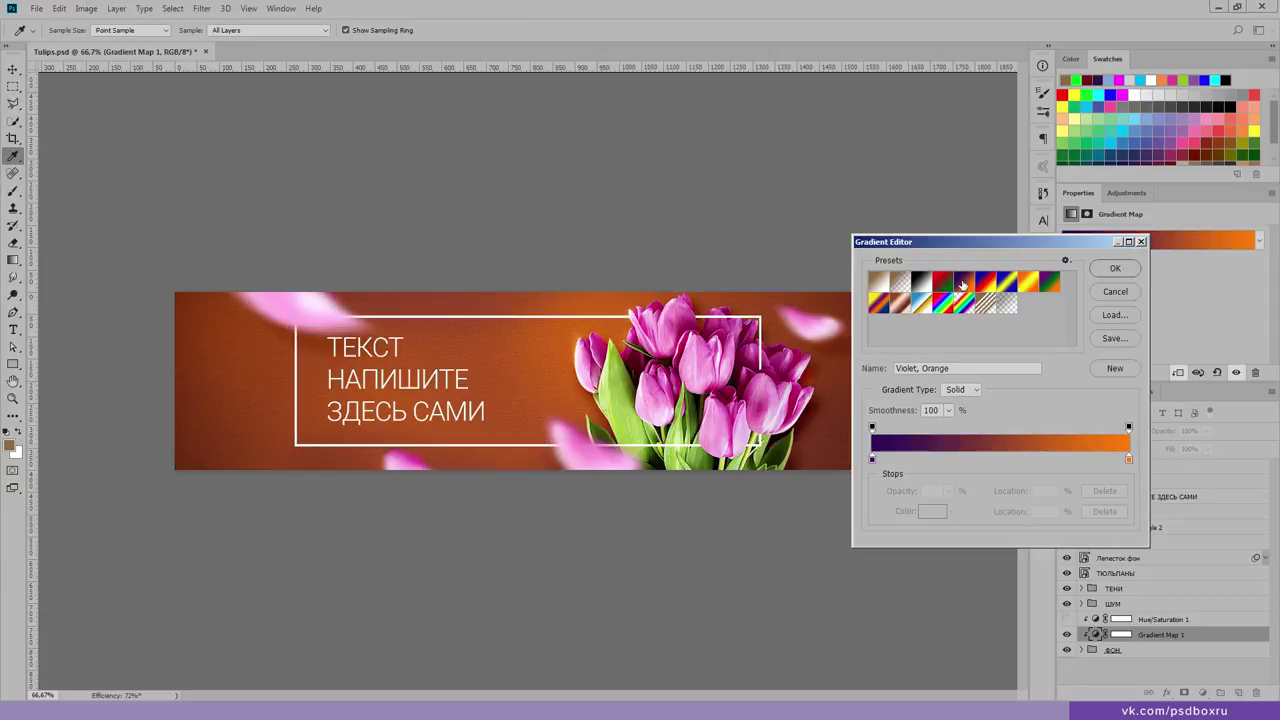
# Step: Set the gradient's left colour stop to a burnt orange
pyautogui.click(871, 463)
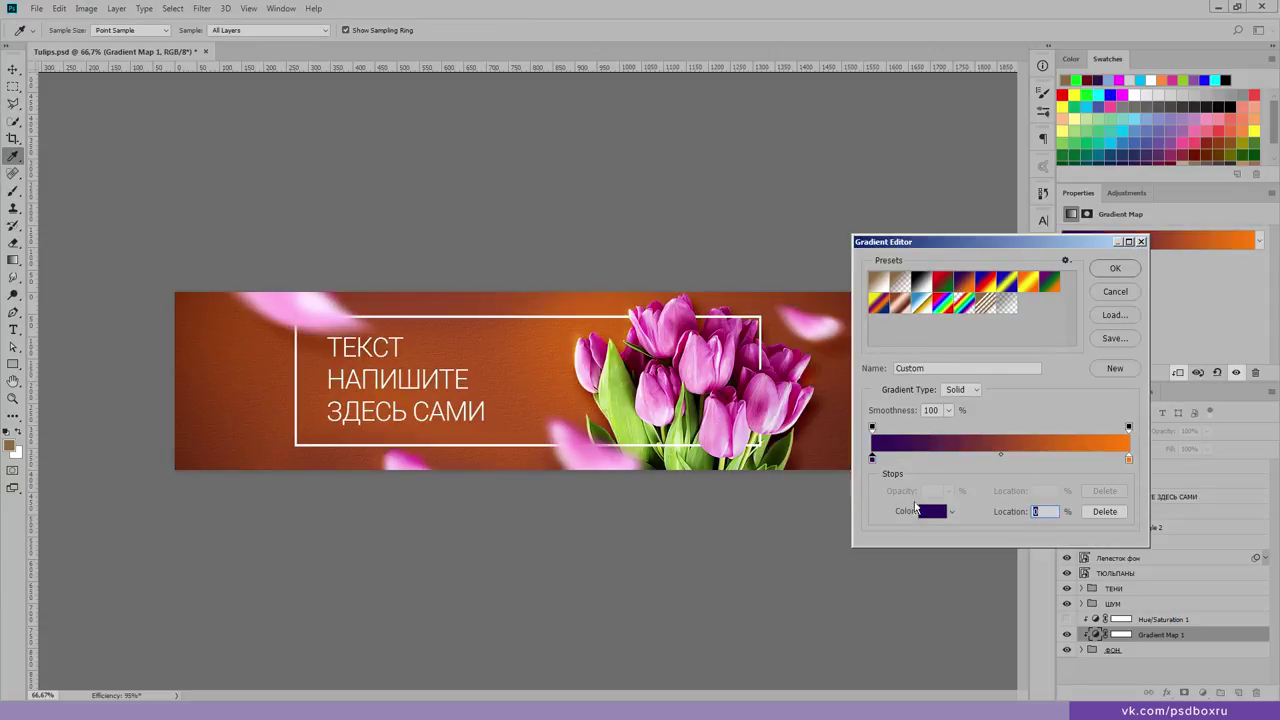
pyautogui.click(921, 510)
pyautogui.click(924, 433)
pyautogui.moveTo(924, 433); pyautogui.dragTo(923, 440)
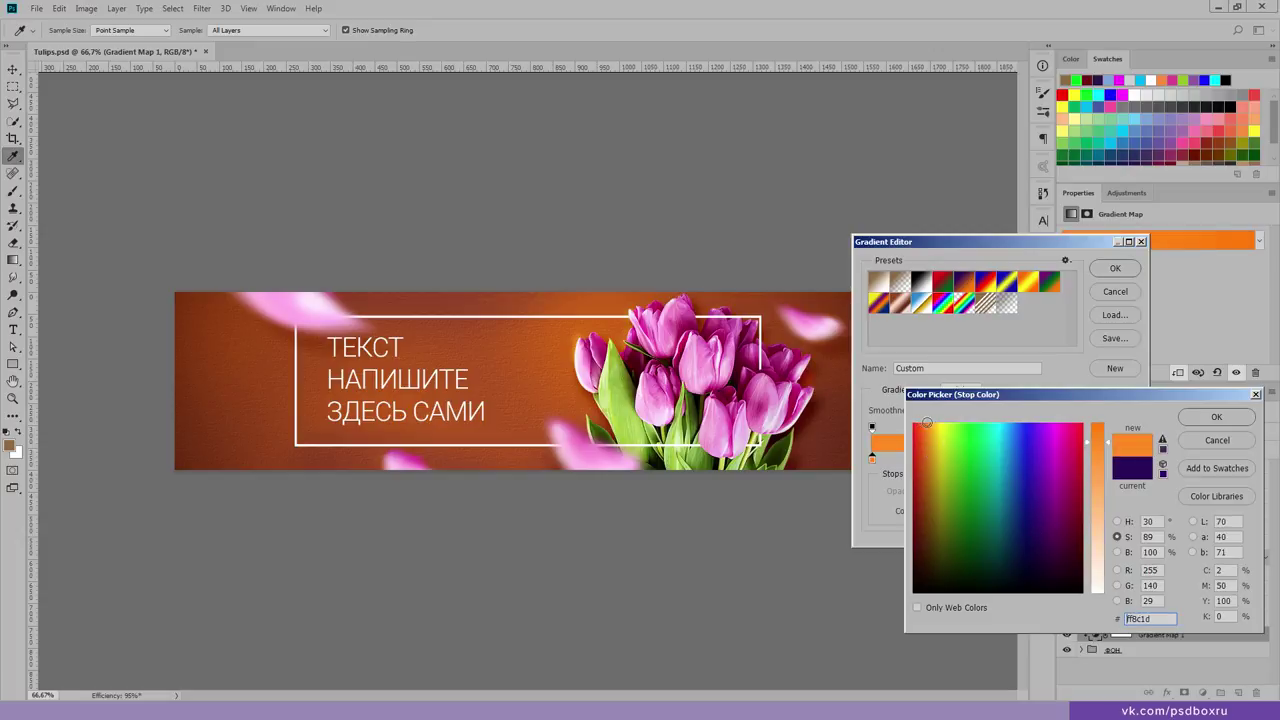
pyautogui.moveTo(930, 440); pyautogui.dragTo(925, 453)
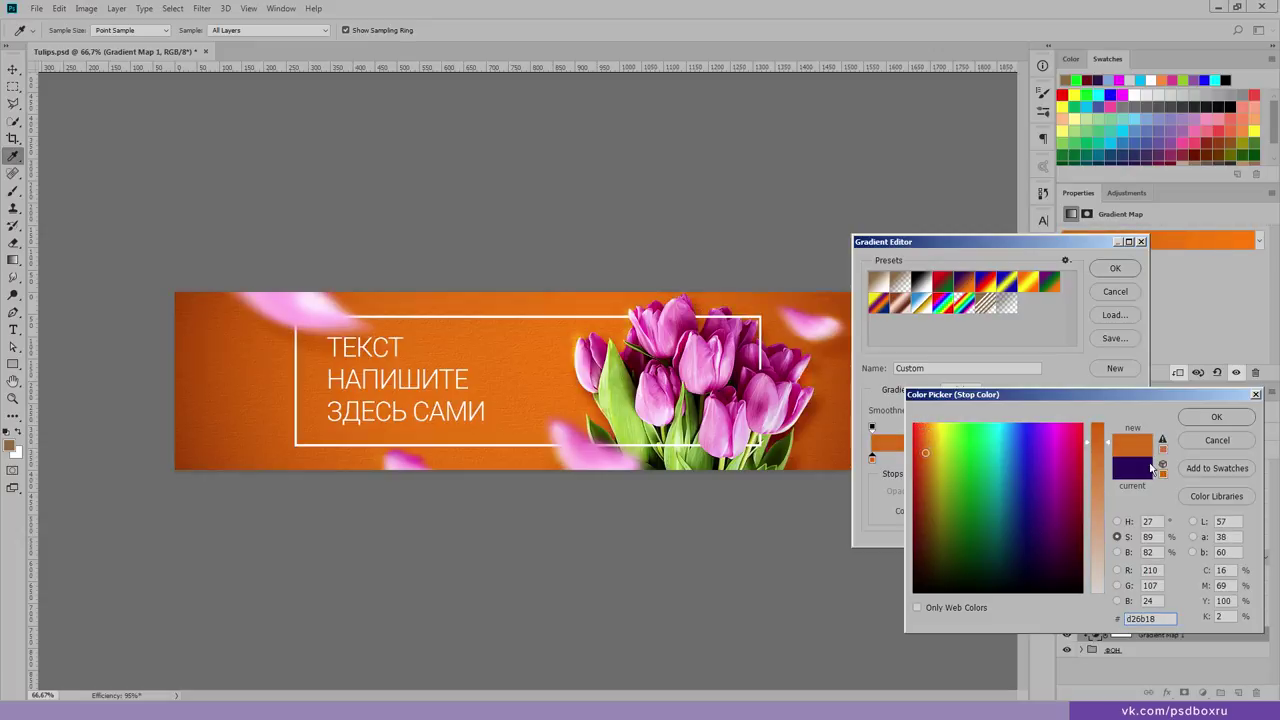
pyautogui.click(1216, 417)
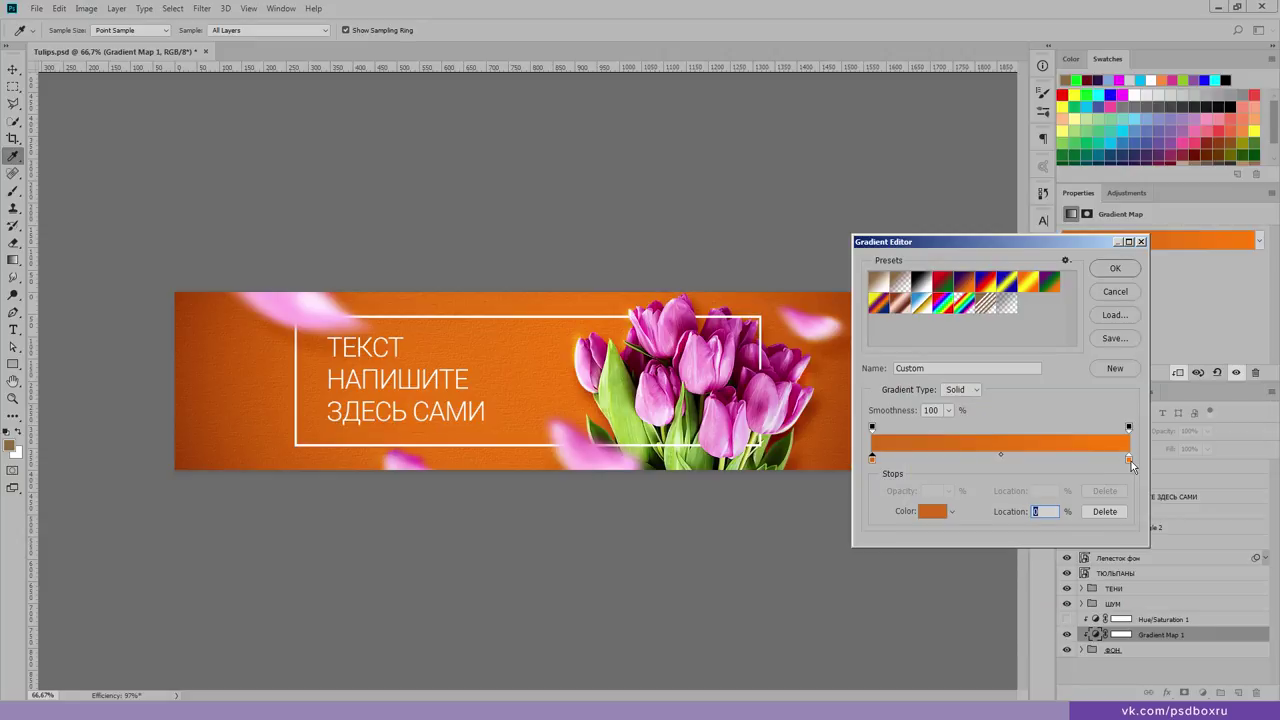
# Step: Set the right colour stop to yellow and accept the orange-to-yellow gradient map
pyautogui.click(1128, 460)
pyautogui.click(932, 511)
pyautogui.moveTo(930, 428); pyautogui.dragTo(933, 435)
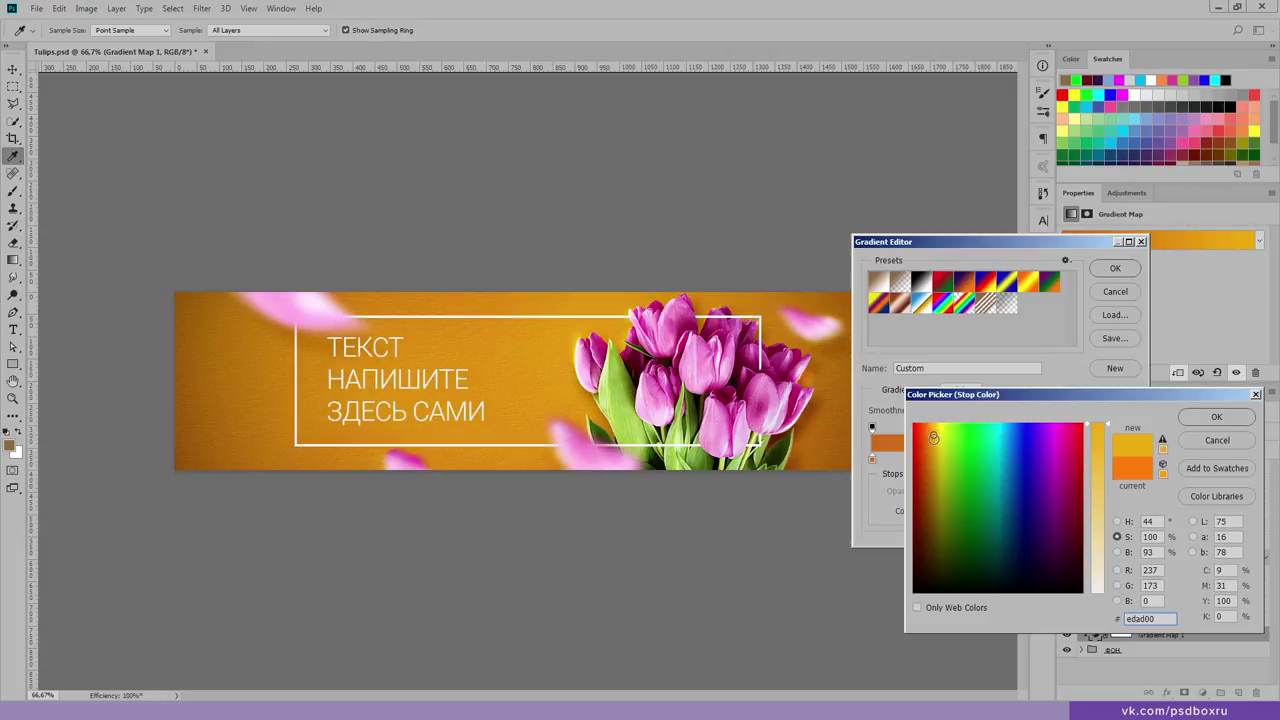
pyautogui.moveTo(933, 437); pyautogui.dragTo(937, 446)
pyautogui.click(1210, 423)
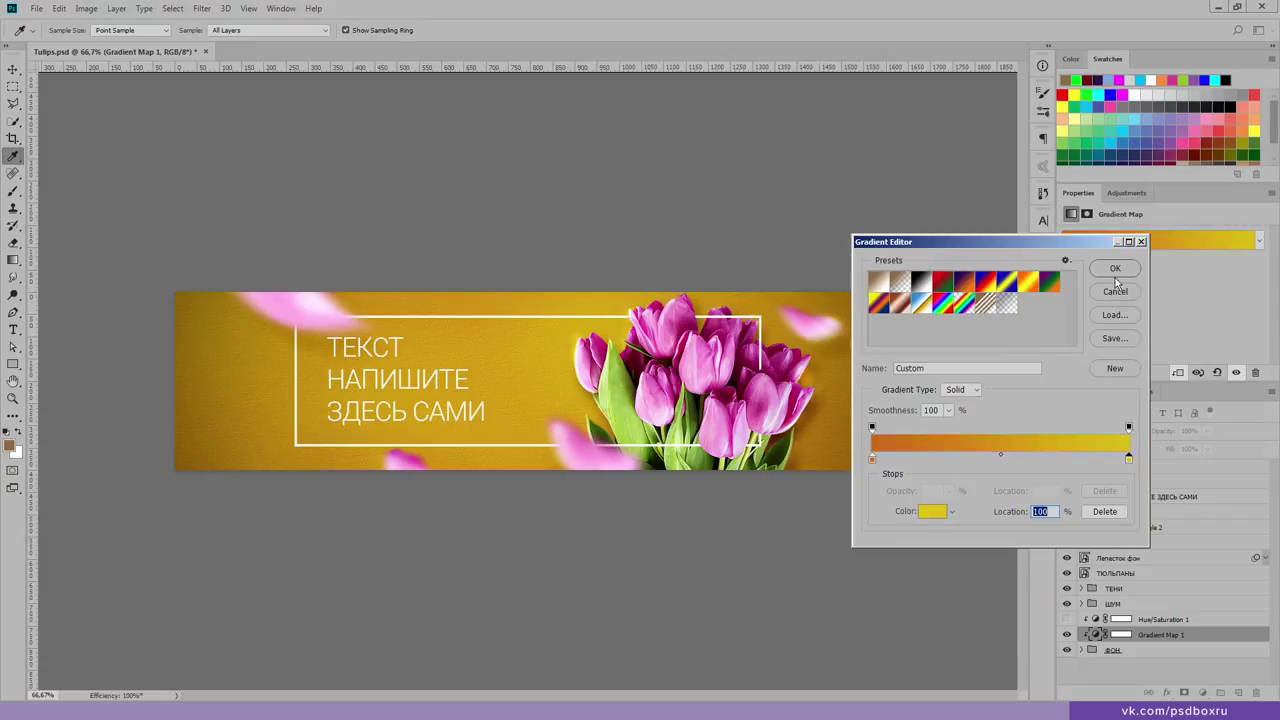
pyautogui.click(1115, 268)
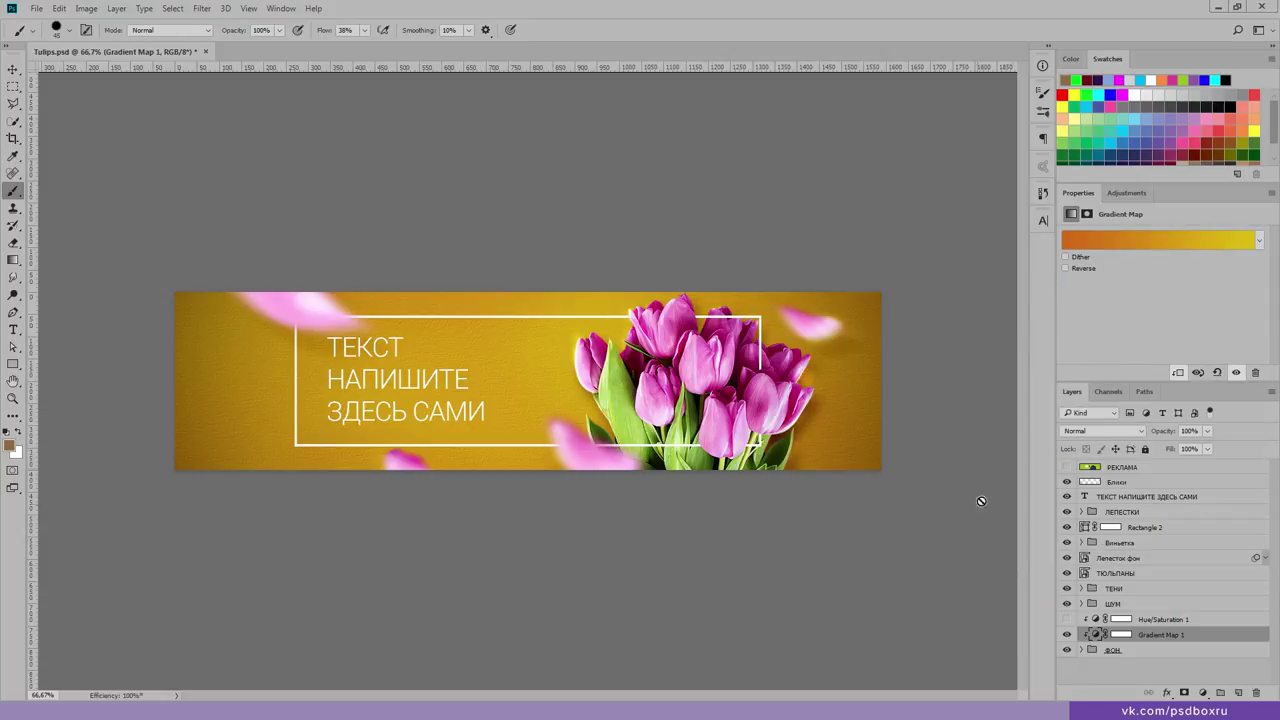
# Step: Hide Gradient Map 1 and add a green Solid Color fill layer above фон
pyautogui.click(1117, 650)
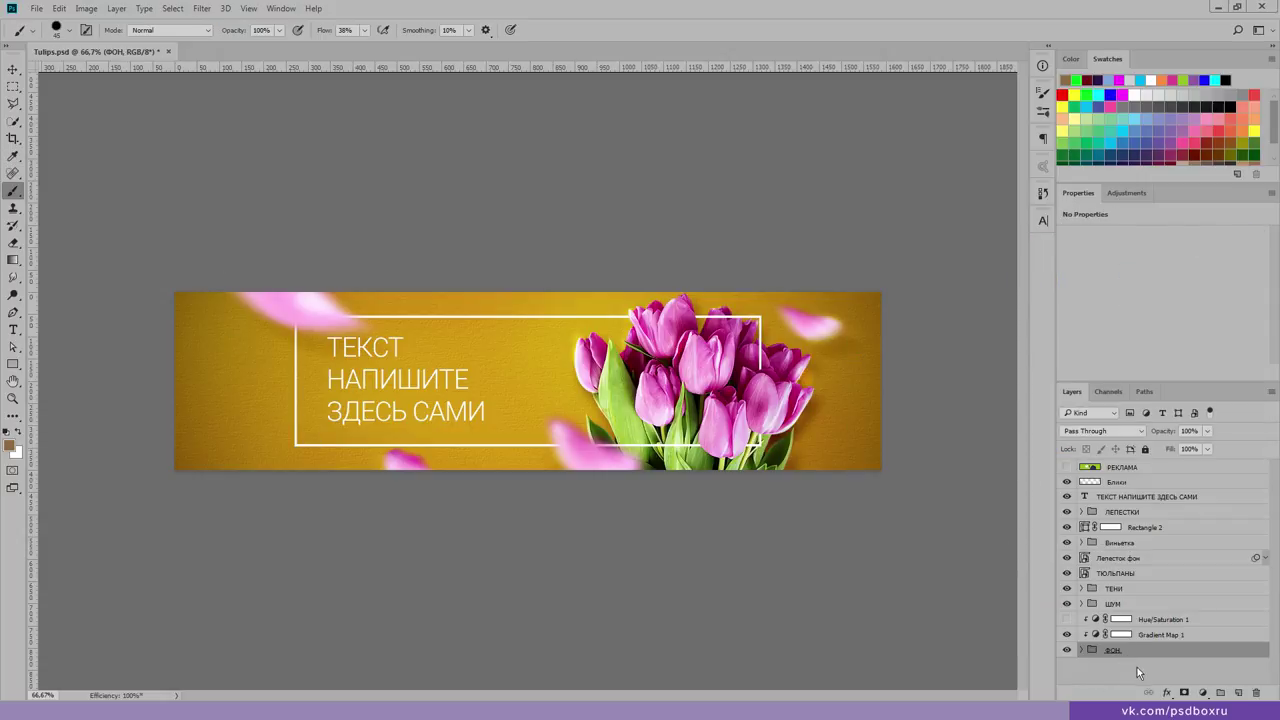
pyautogui.click(1066, 634)
pyautogui.click(1203, 692)
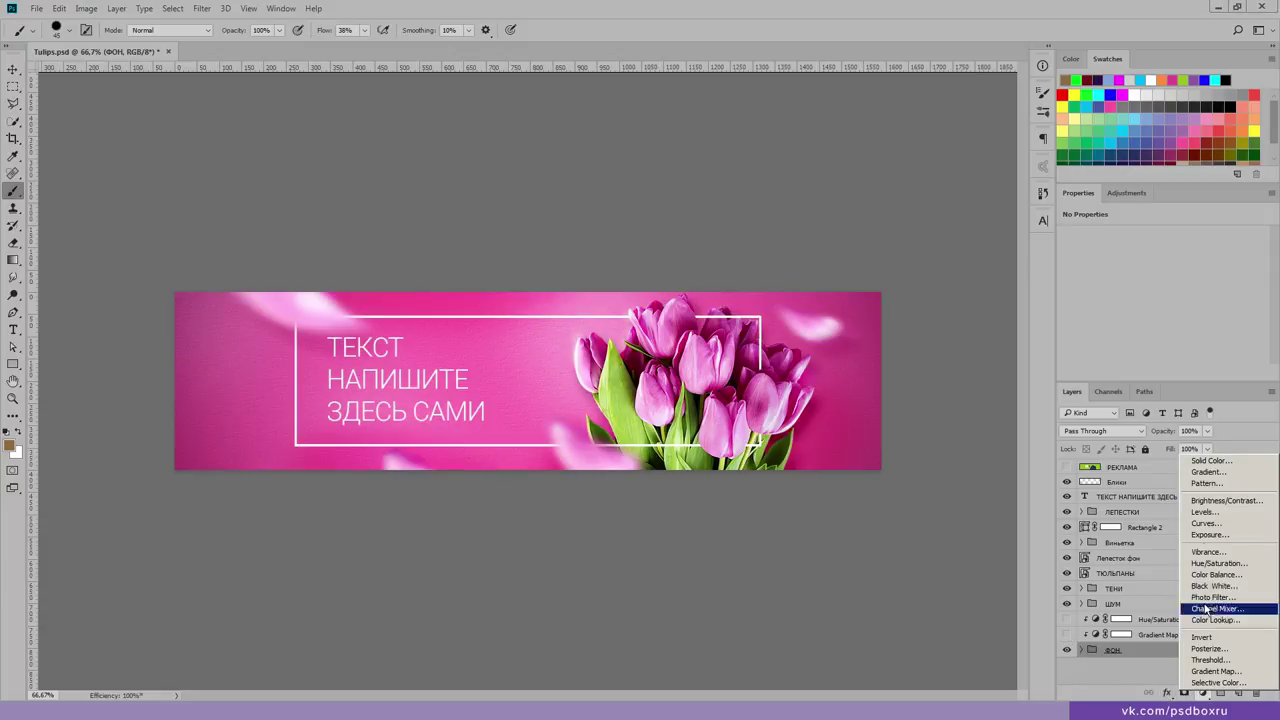
pyautogui.click(1209, 461)
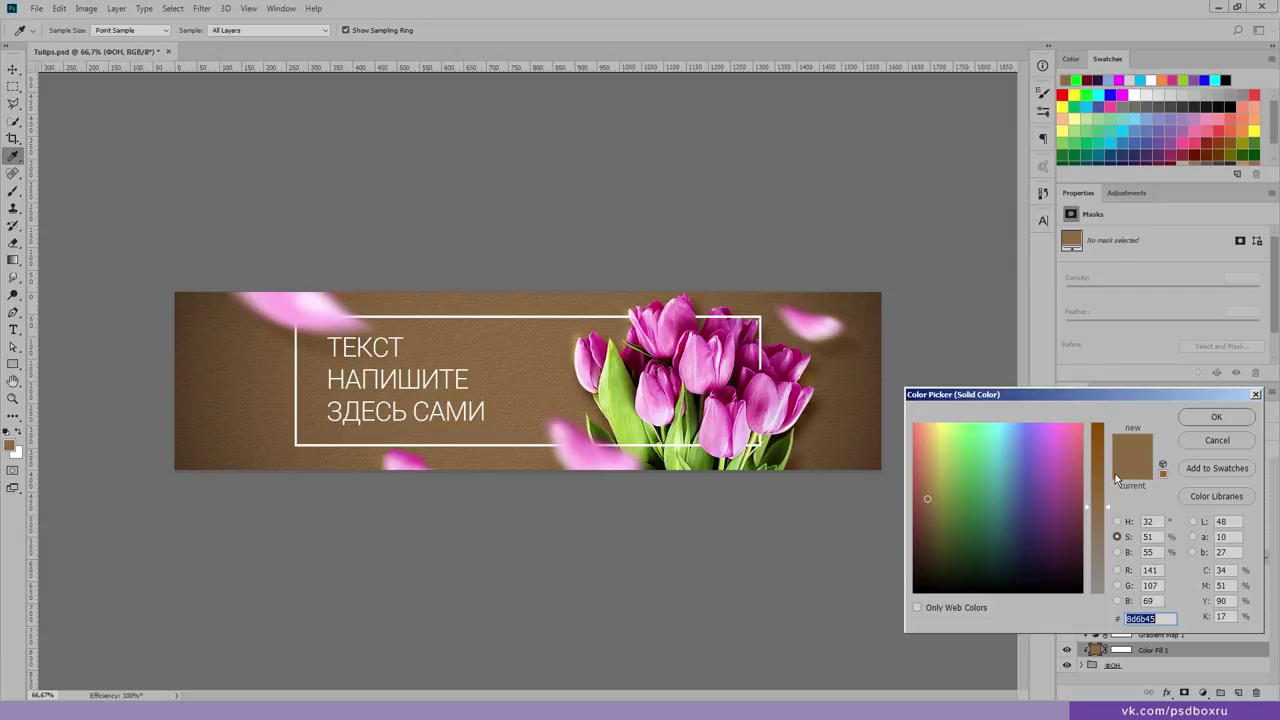
pyautogui.moveTo(1031, 487); pyautogui.dragTo(978, 477)
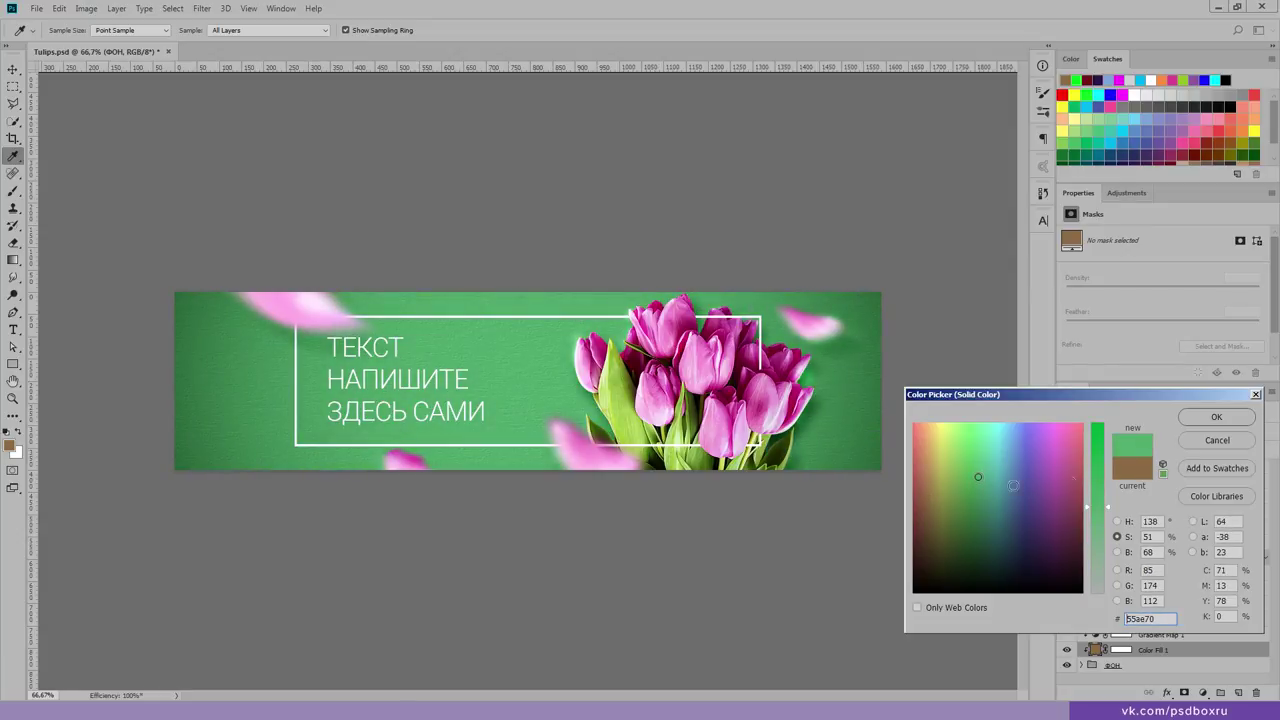
pyautogui.click(1213, 416)
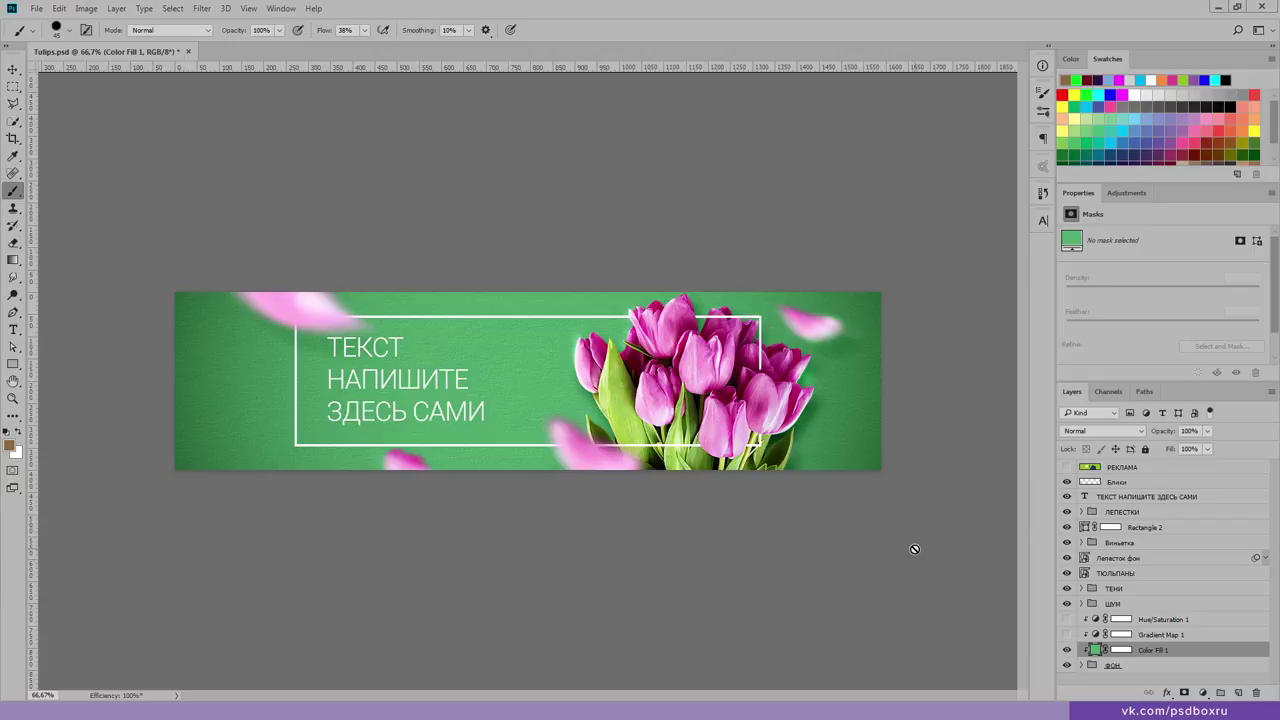
# Step: Resample the fill from the tulip leaves, with saturation 76 and brightness 71
pyautogui.doubleClick(1097, 651)
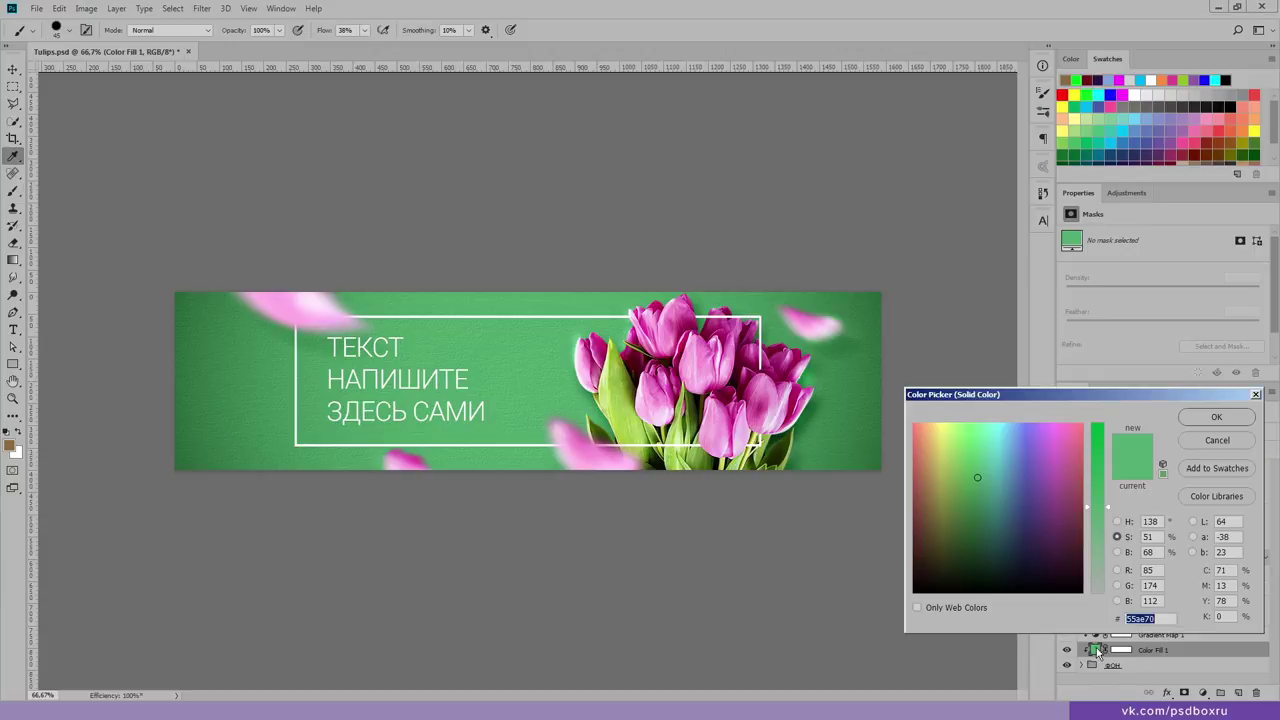
pyautogui.moveTo(690, 424); pyautogui.dragTo(678, 430)
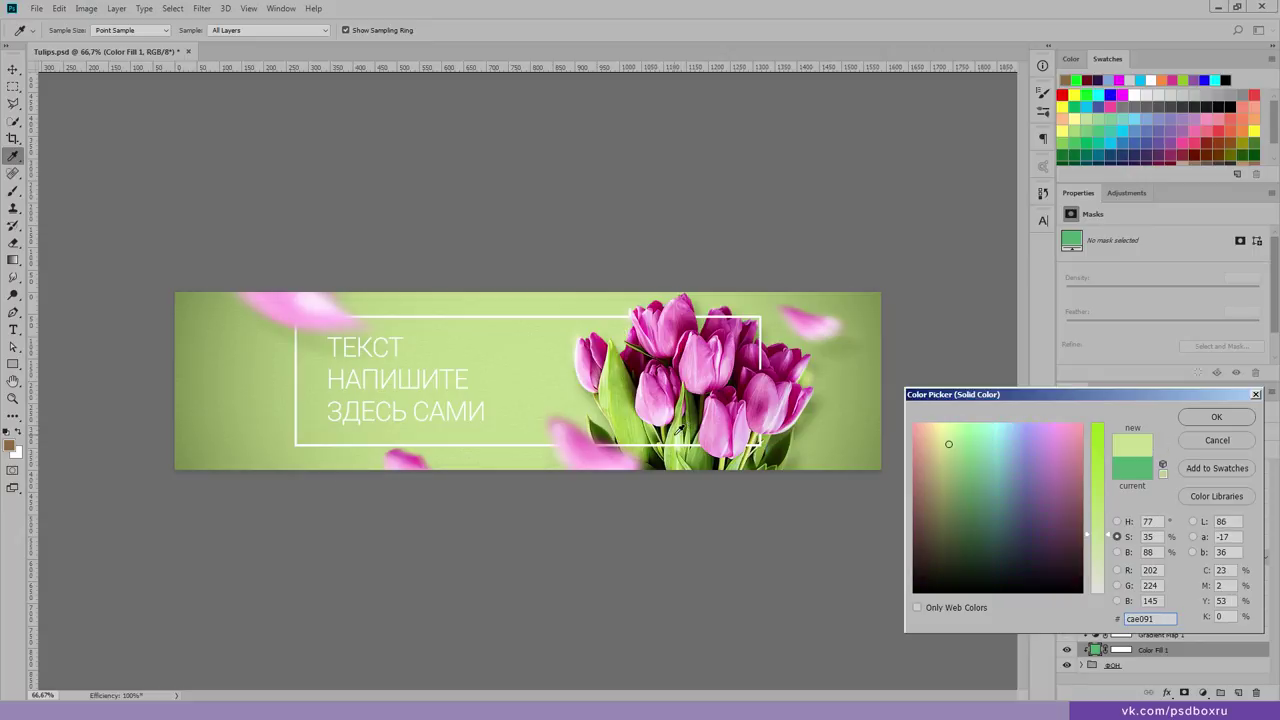
pyautogui.click(678, 430)
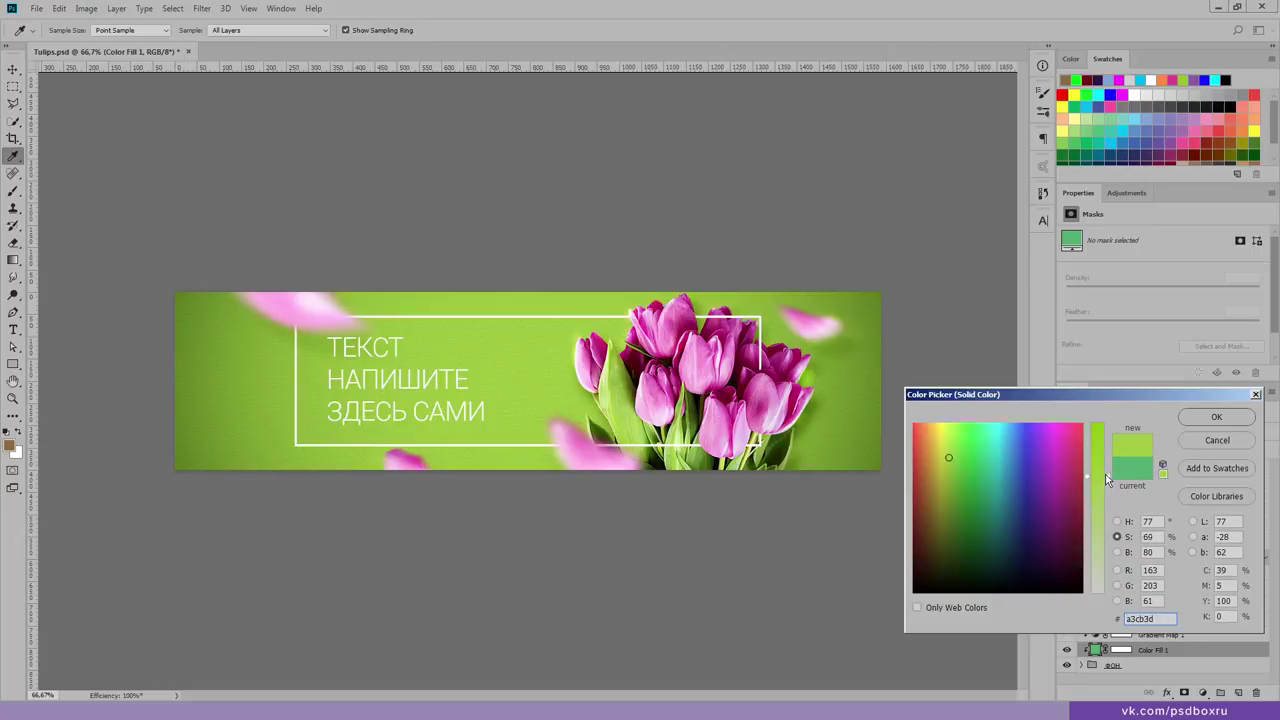
pyautogui.moveTo(1107, 480); pyautogui.dragTo(1107, 464)
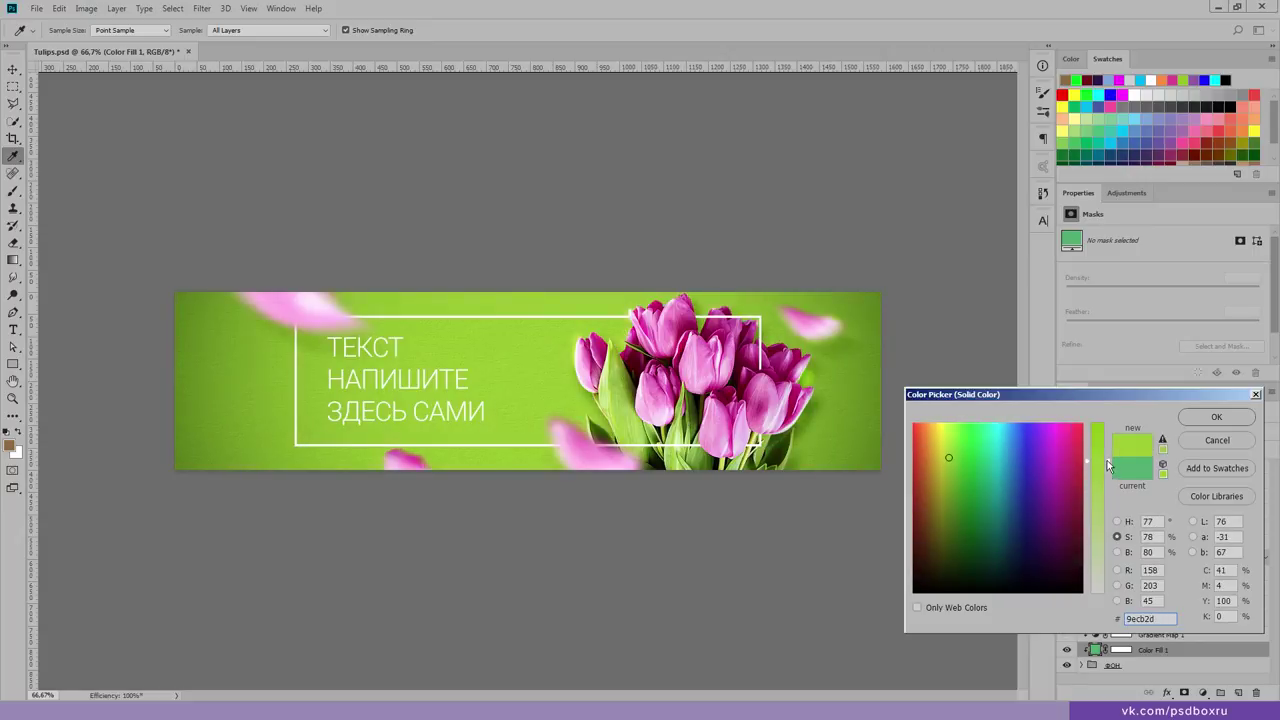
pyautogui.click(1117, 552)
pyautogui.moveTo(1107, 464); pyautogui.dragTo(1107, 479)
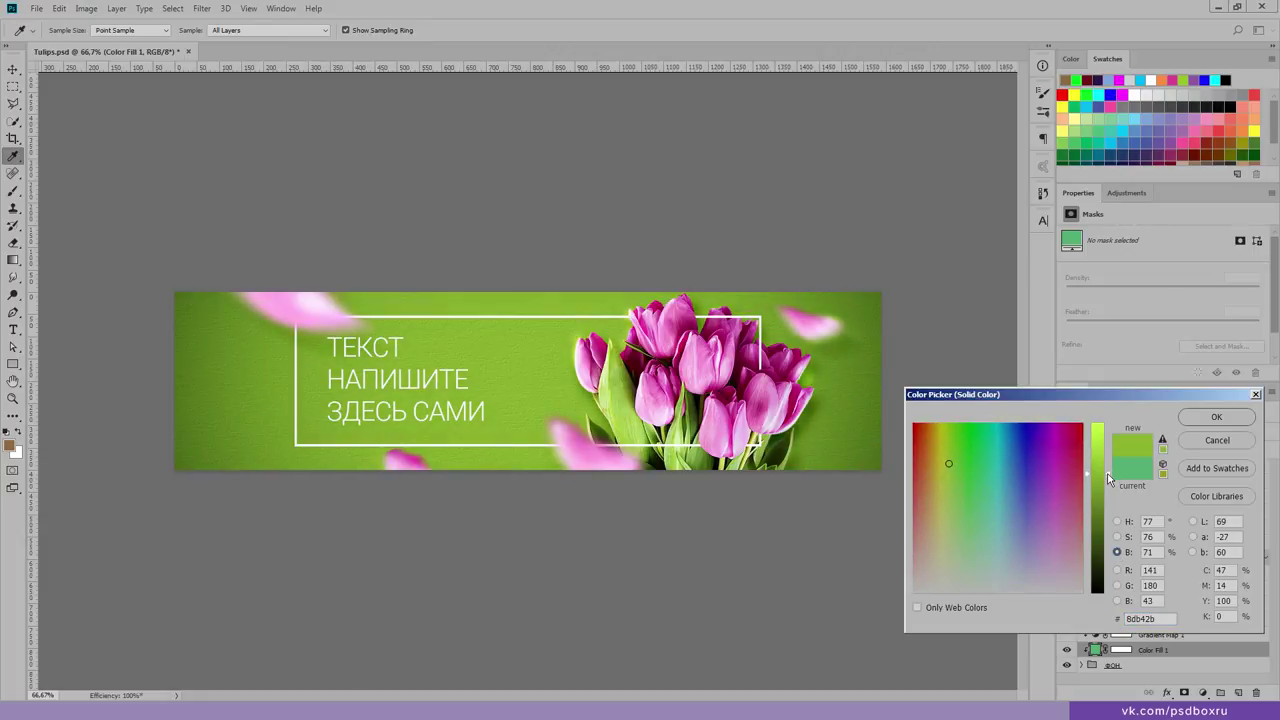
pyautogui.click(1217, 417)
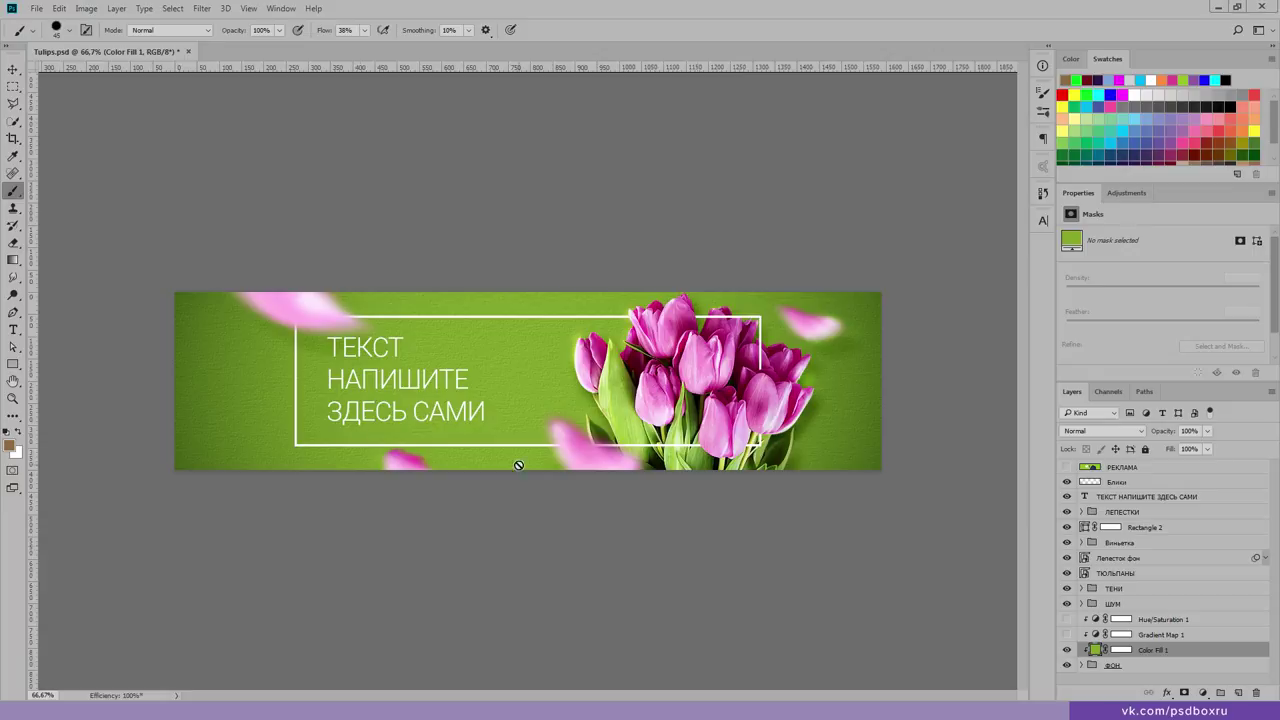
# Step: Hide the ЛЕПЕСТКИ, Блики and Лепесток фон layers, then close Tulips.psd without saving
pyautogui.click(1067, 512)
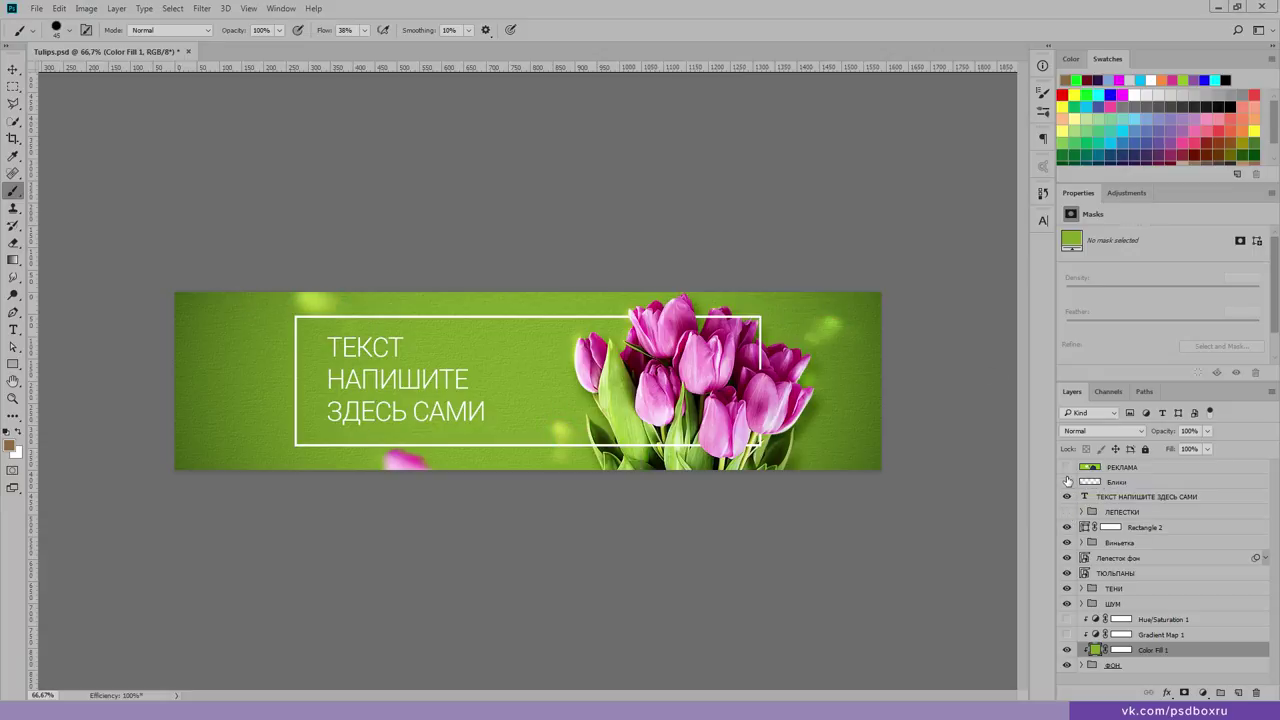
pyautogui.click(1066, 481)
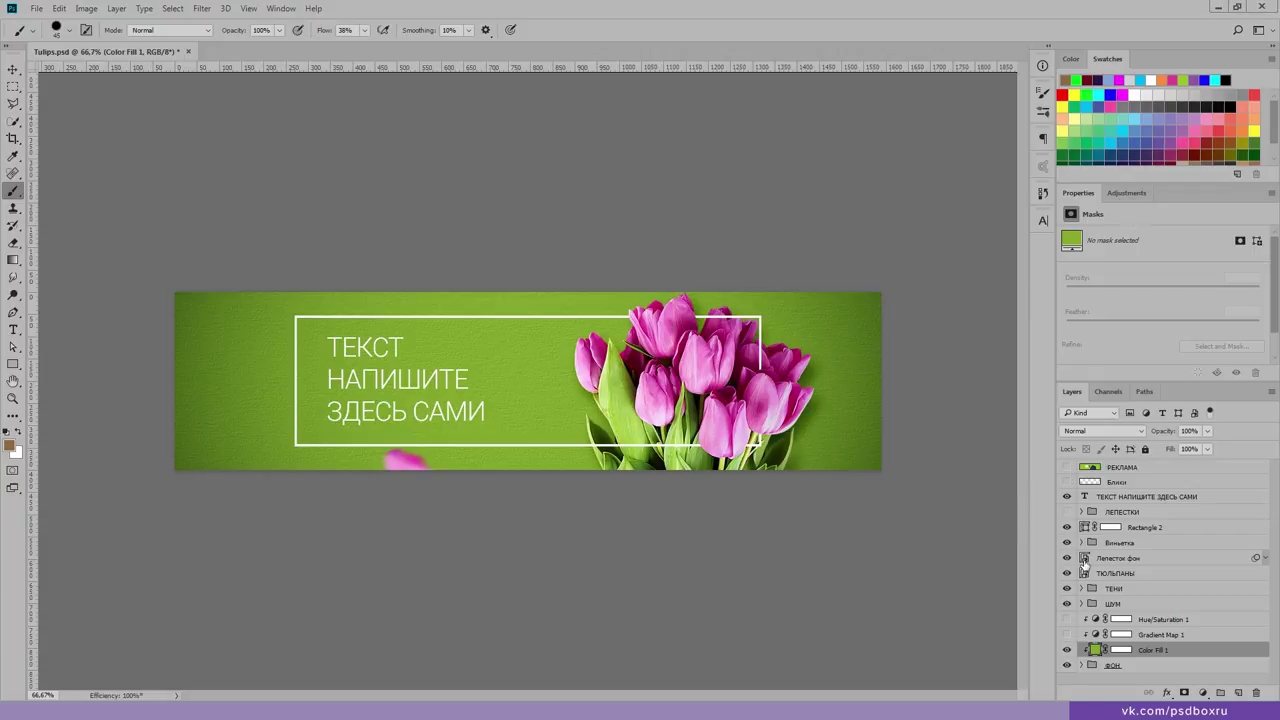
pyautogui.click(1067, 558)
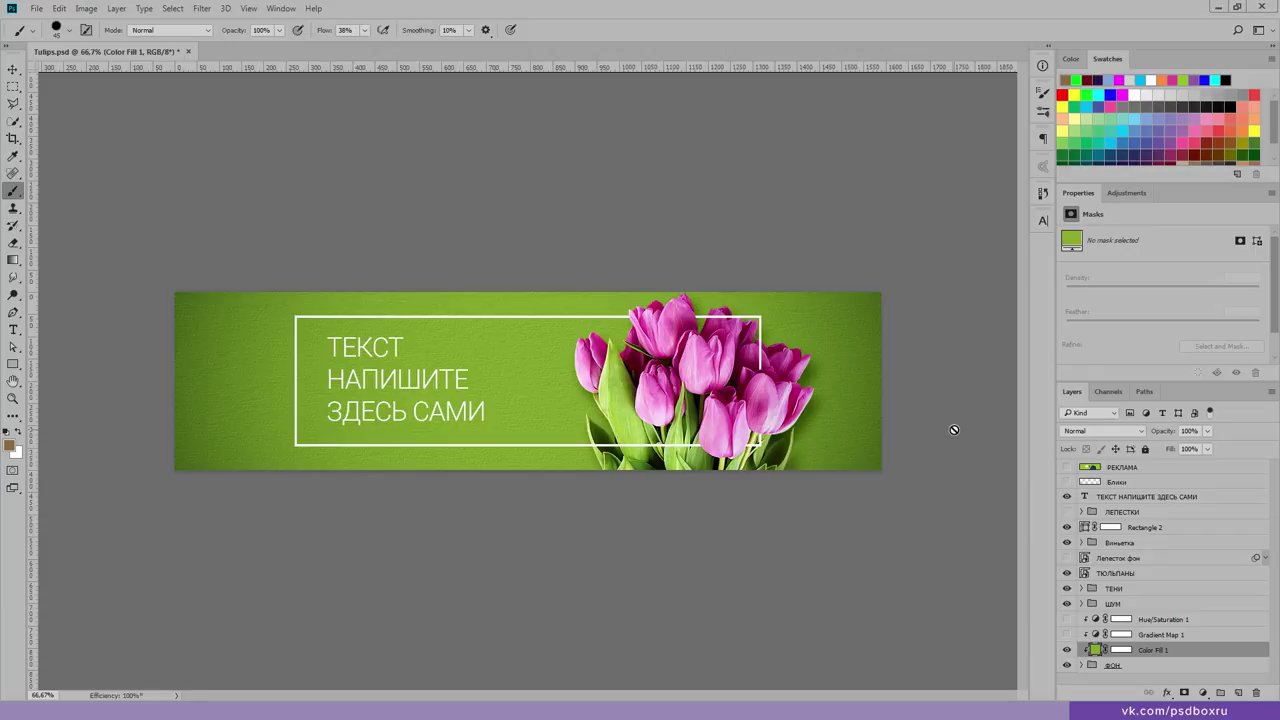
pyautogui.click(188, 52)
pyautogui.click(646, 270)
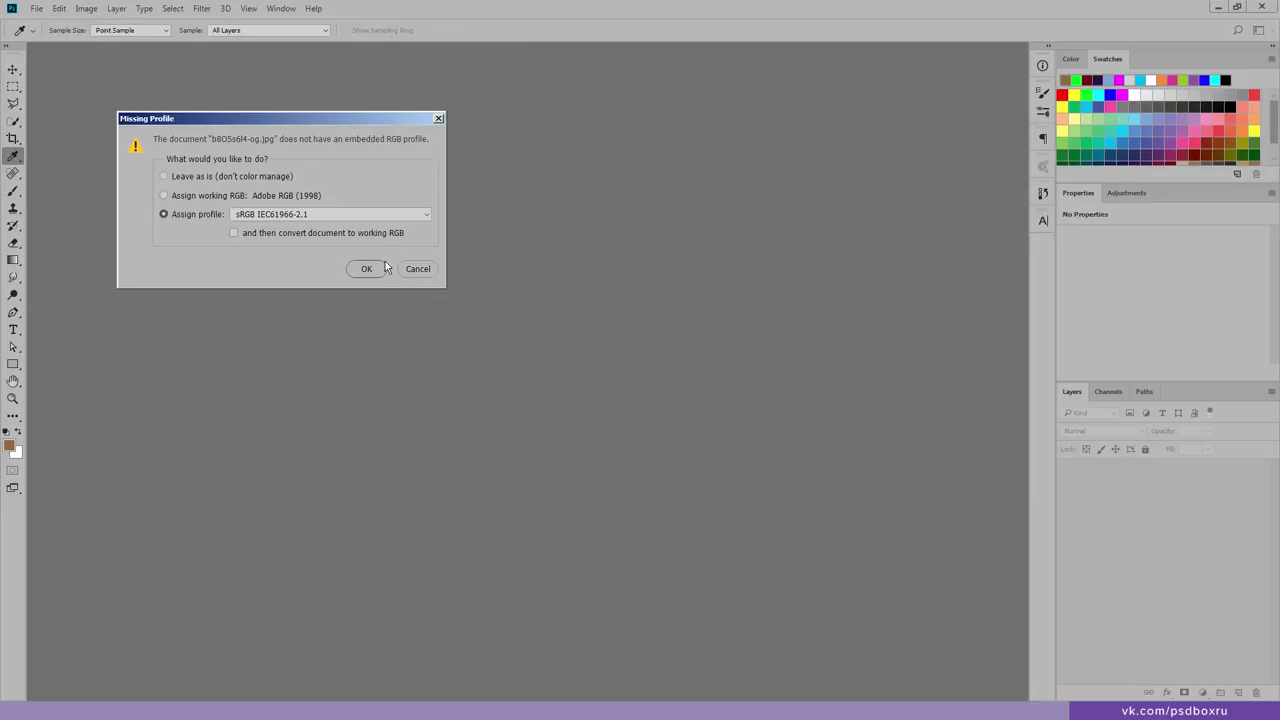
# Step: Open the Daenerys HBO card with the sRGB profile assigned and zoom to view it
pyautogui.click(372, 268)
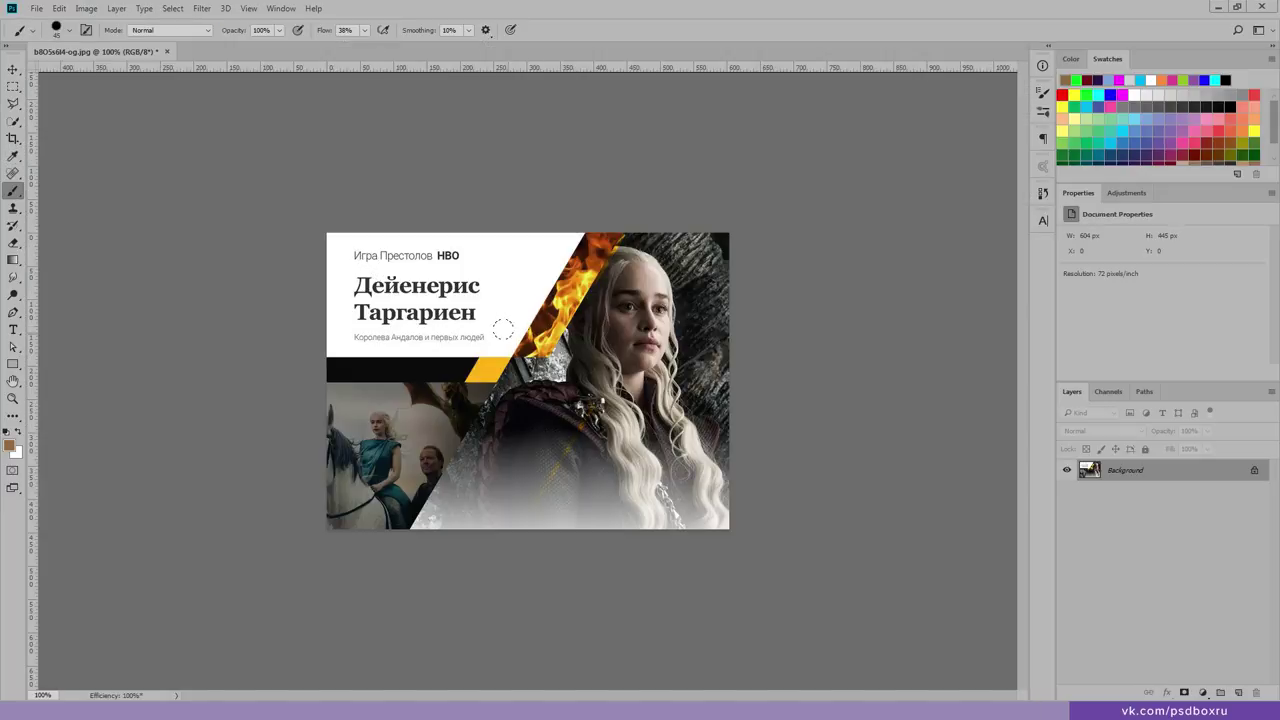
pyautogui.press('z')
pyautogui.click(535, 330)
pyautogui.keyDown('alt'); pyautogui.click(539, 328); pyautogui.keyUp('alt')
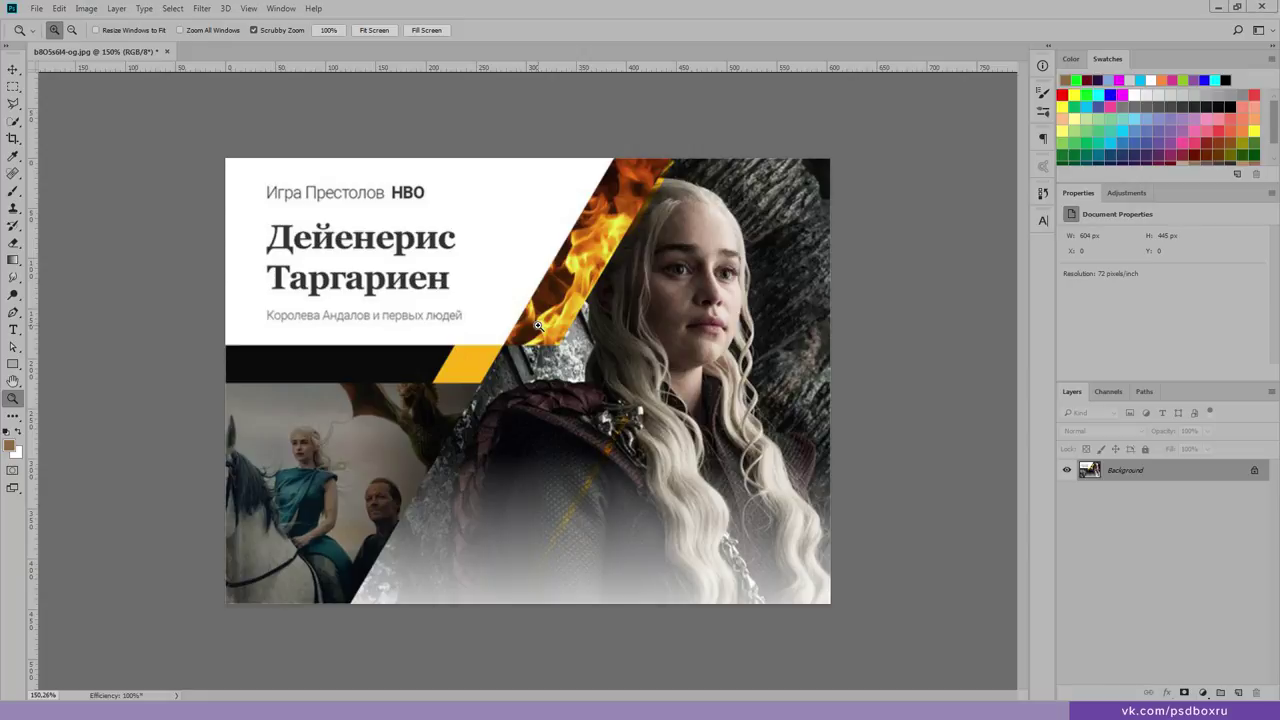
pyautogui.keyDown('alt'); pyautogui.click(538, 326); pyautogui.keyUp('alt')
pyautogui.keyDown('alt'); pyautogui.click(538, 326); pyautogui.keyUp('alt')
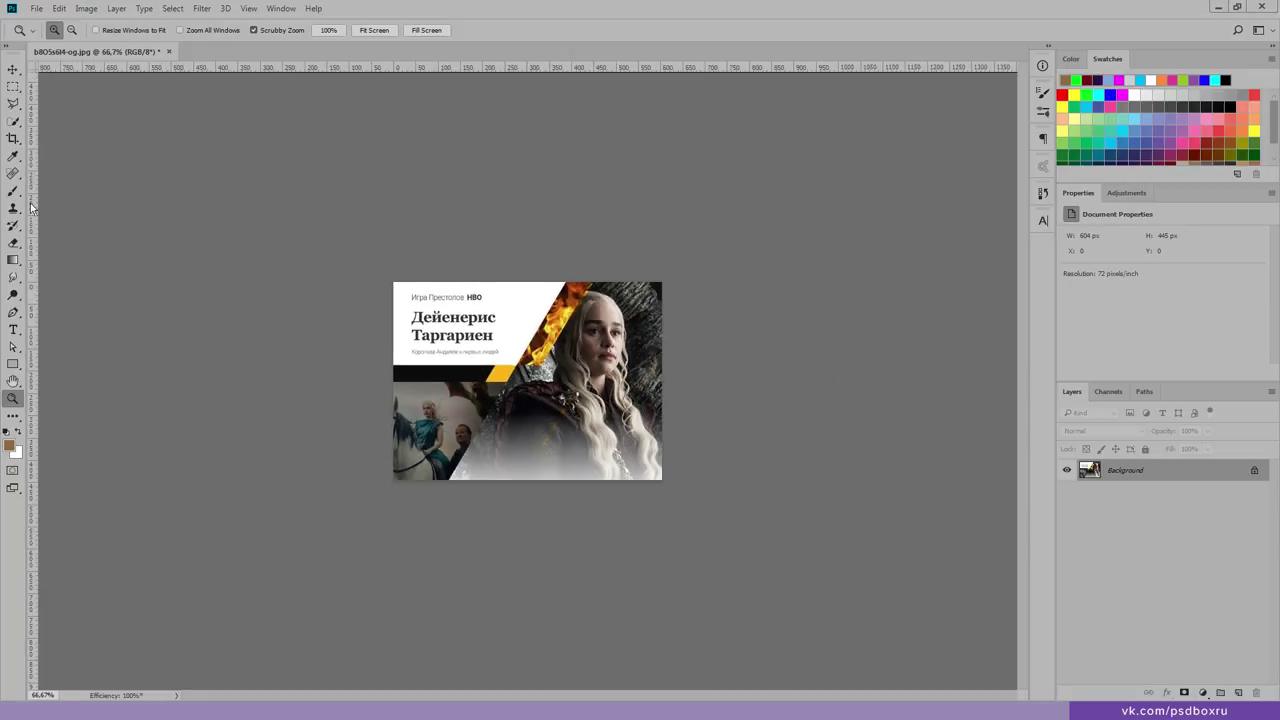
# Step: Crop-extend the canvas downward into a 604 × 604 square with white below
pyautogui.click(13, 138)
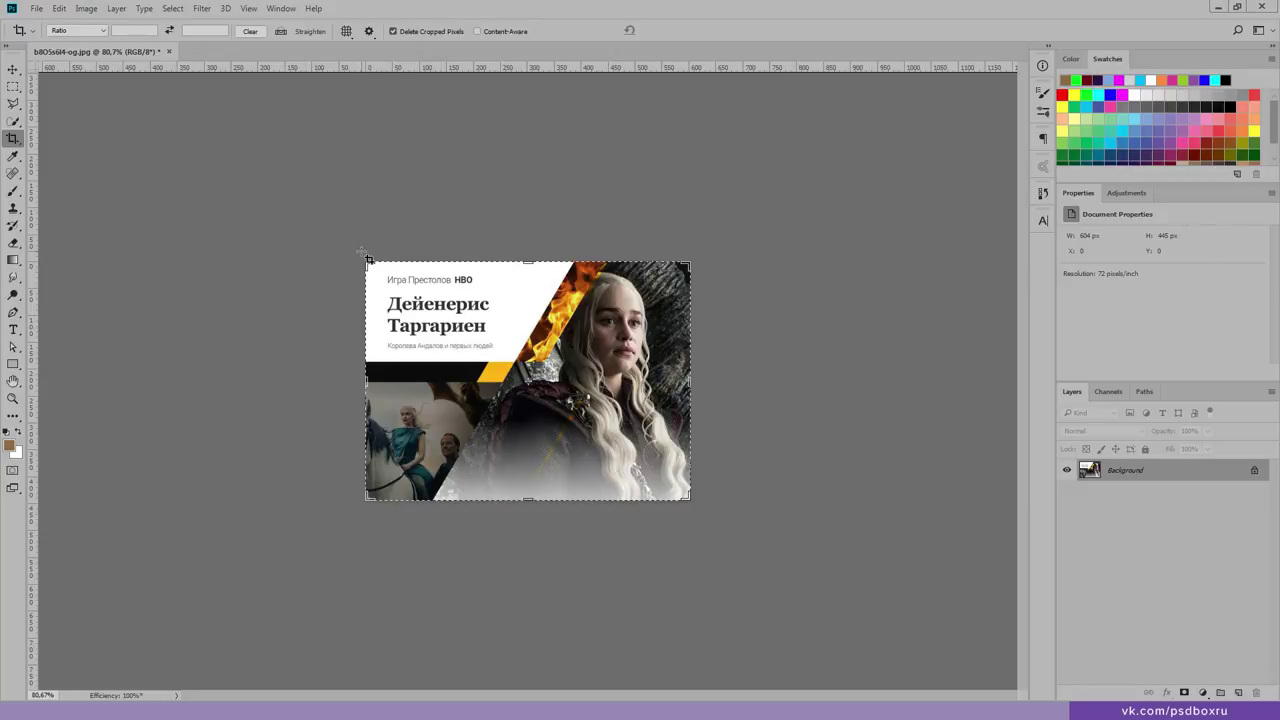
pyautogui.moveTo(366, 262); pyautogui.dragTo(733, 648)
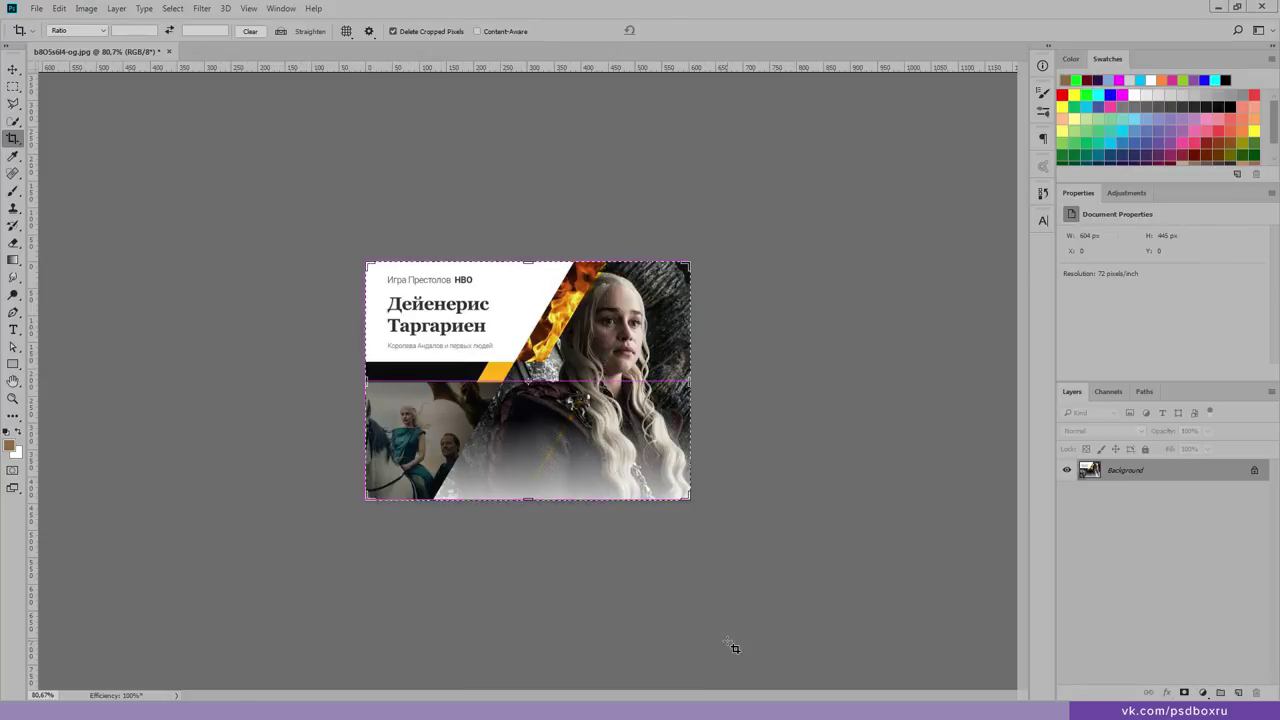
pyautogui.moveTo(734, 500); pyautogui.dragTo(692, 549)
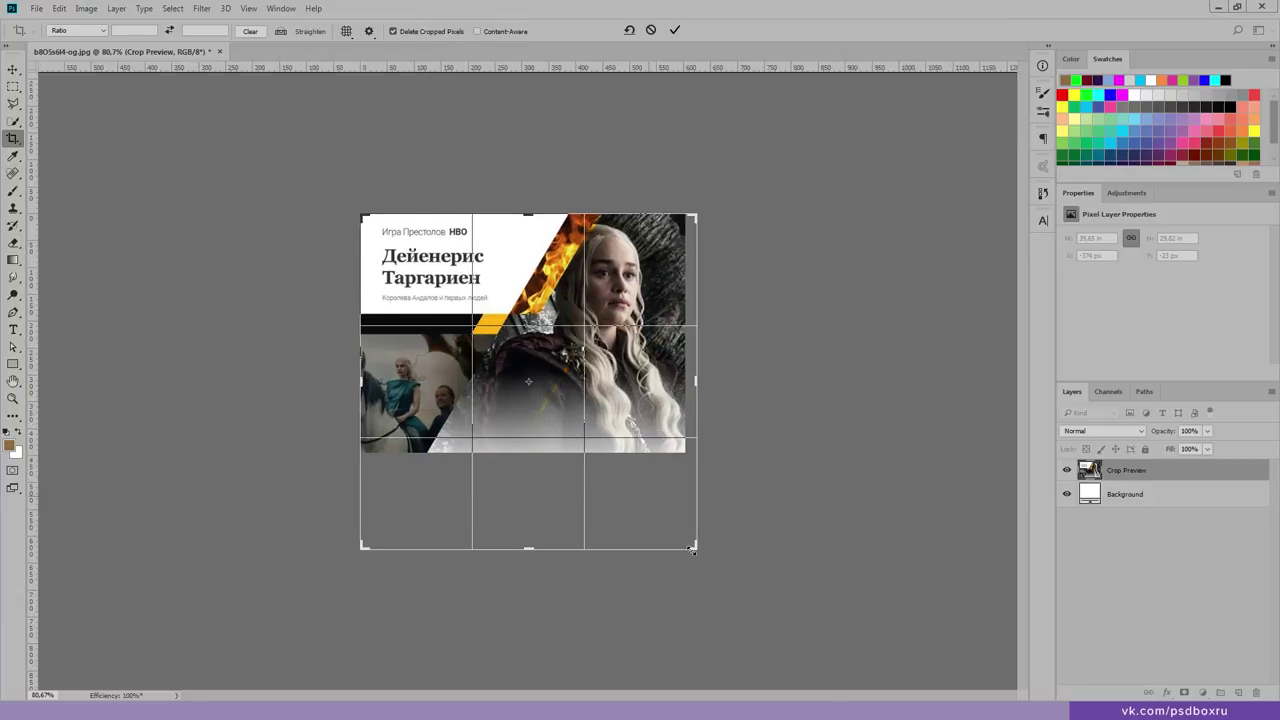
pyautogui.press('Return')
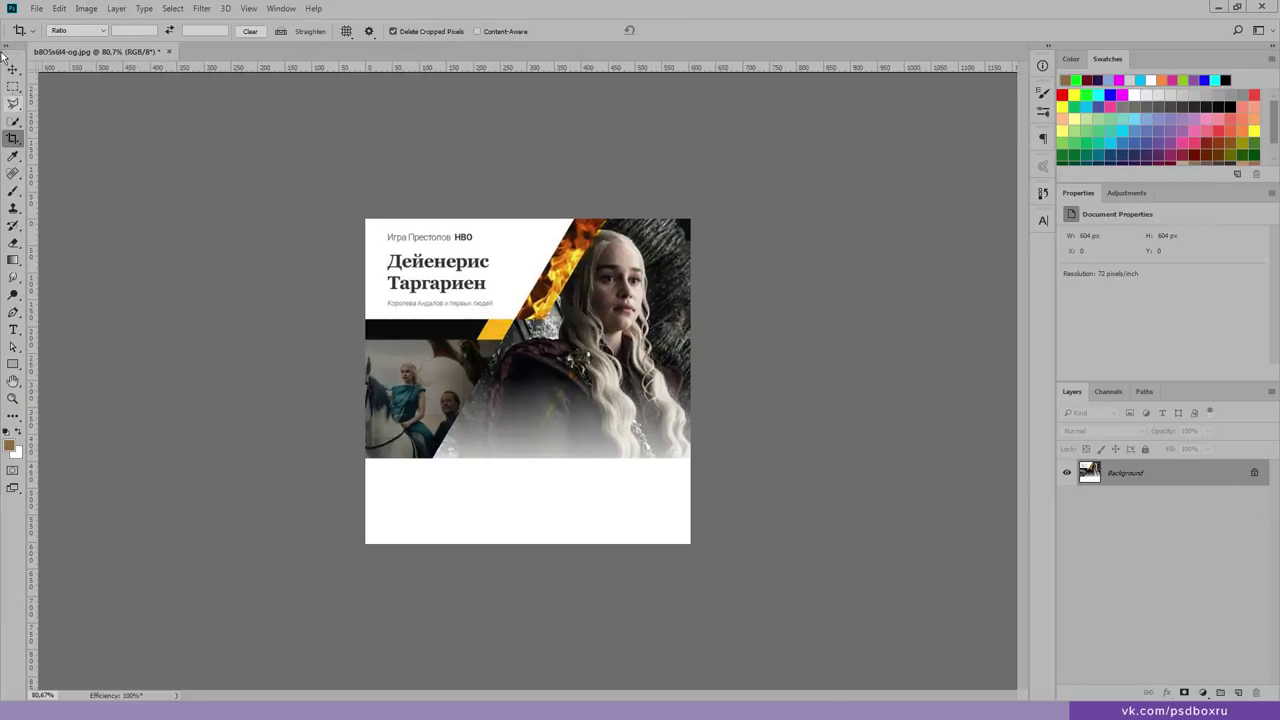
pyautogui.click(13, 69)
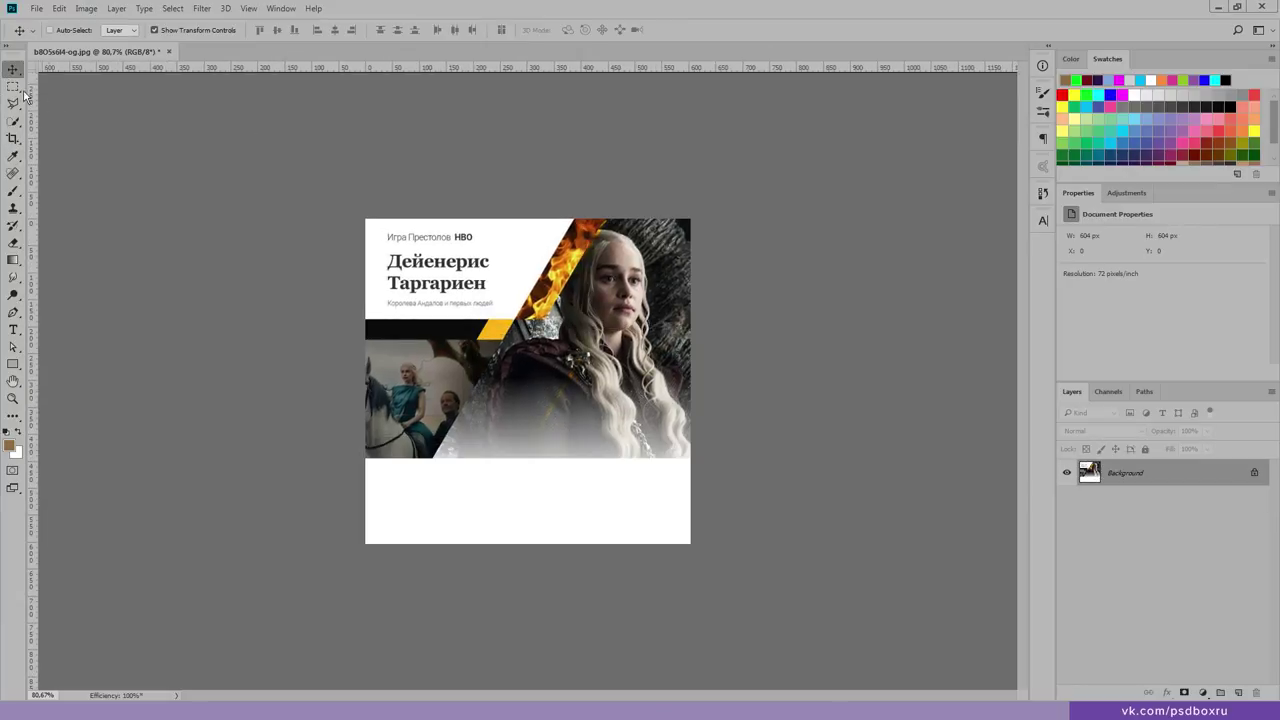
# Step: Copy the picture area onto a new layer and stretch it down over the white strip
pyautogui.click(13, 86)
pyautogui.moveTo(366, 219); pyautogui.dragTo(745, 458)
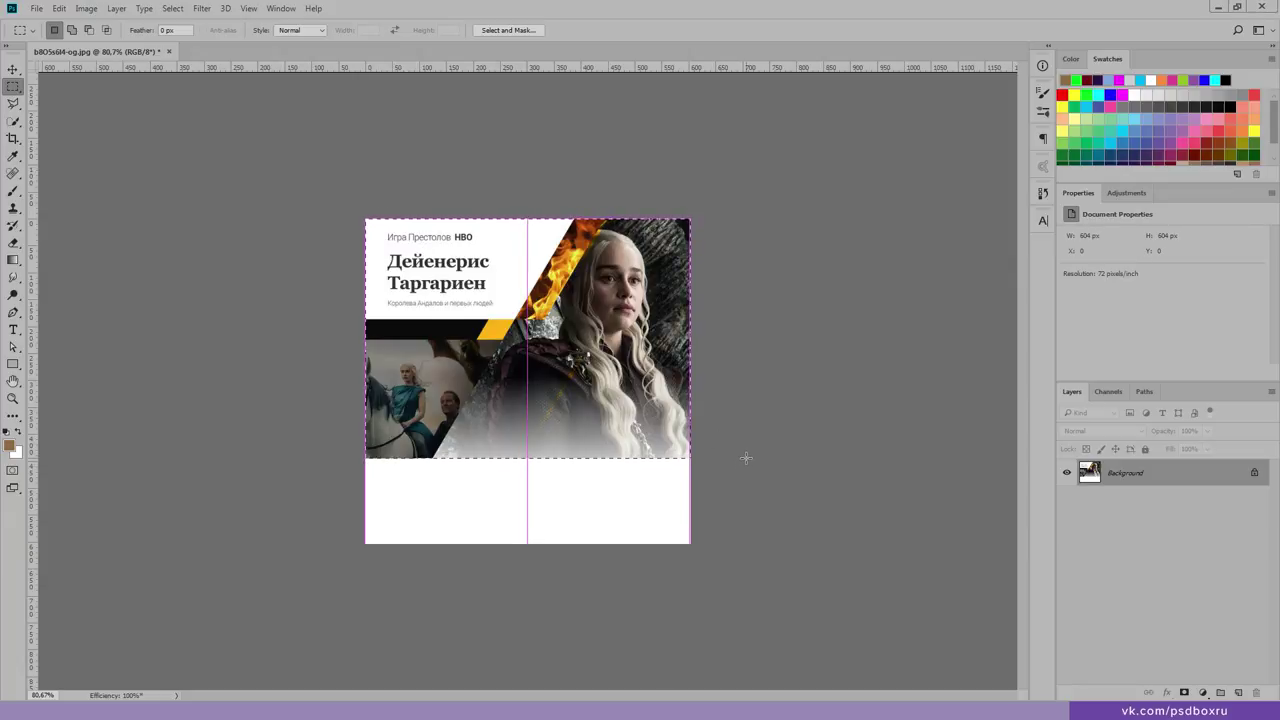
pyautogui.hotkey('ctrl', 'j')
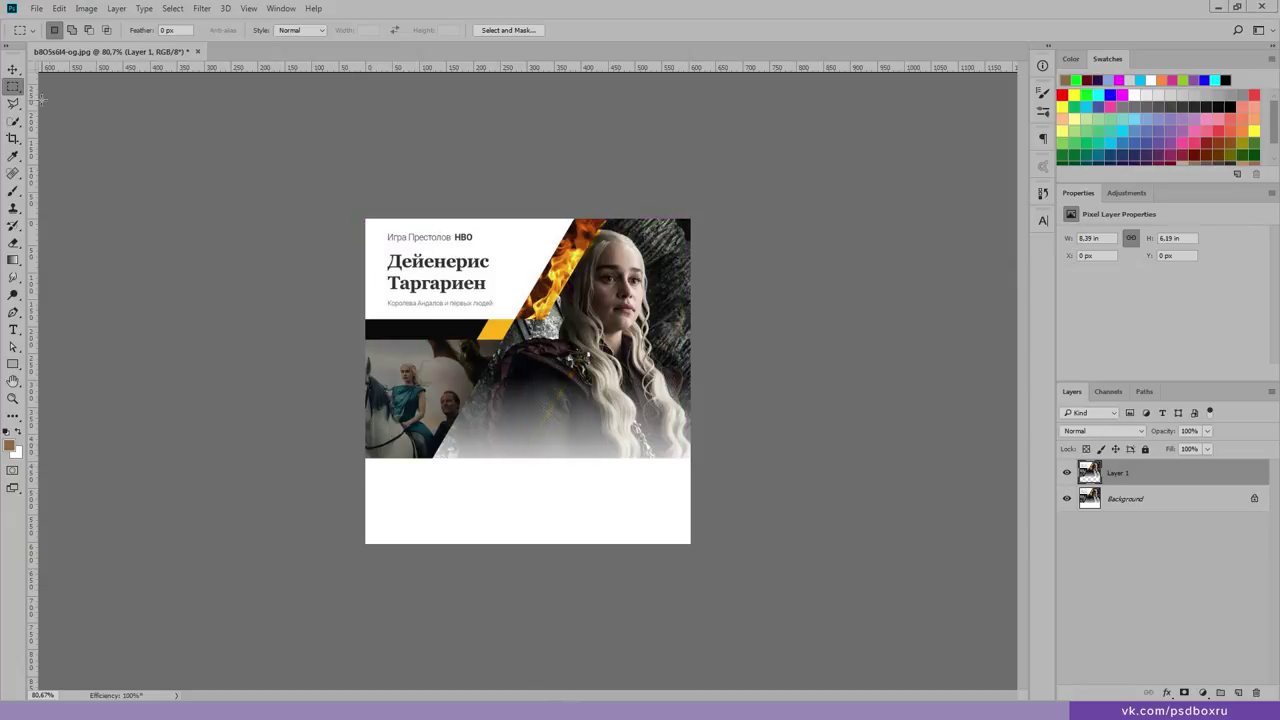
pyautogui.hotkey('ctrl', 't')
pyautogui.moveTo(528, 459); pyautogui.dragTo(533, 549)
pyautogui.press('Return')
# Step: View at 100%, try squashing the photo vertically, cancel it, and close the card document
pyautogui.press('z')
pyautogui.click(628, 426)
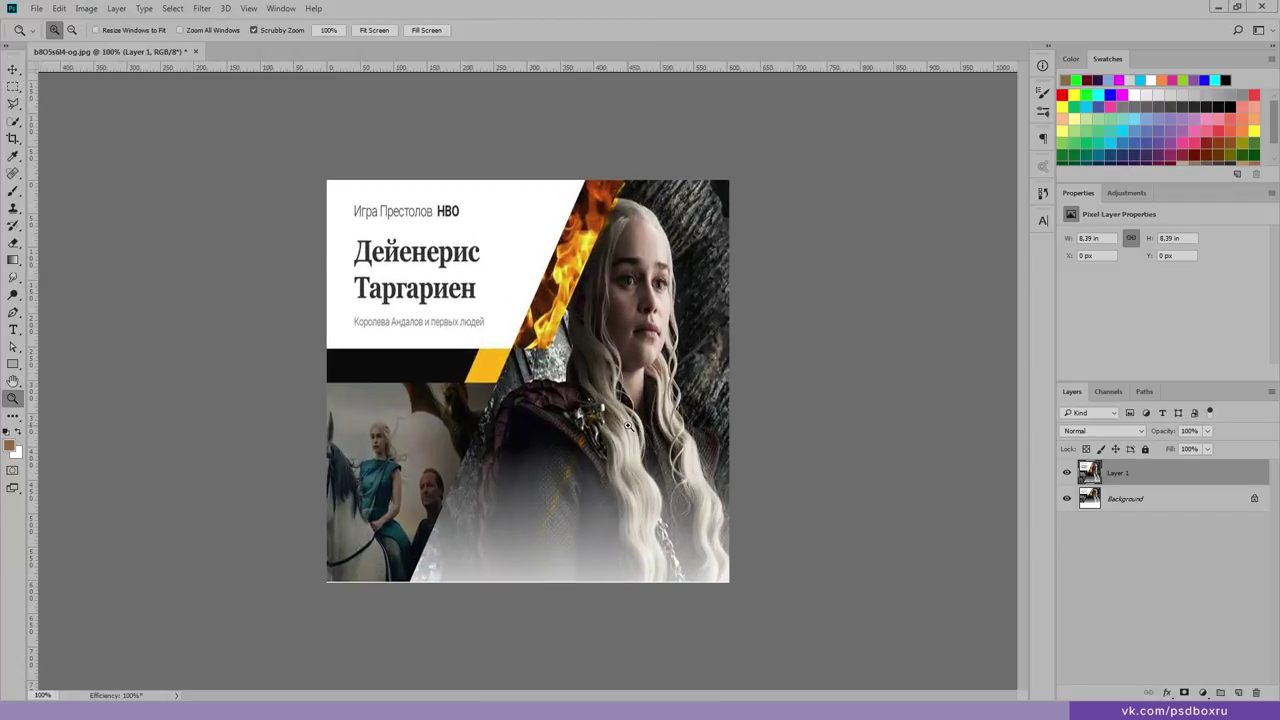
pyautogui.press('alt')
pyautogui.click(13, 83)
pyautogui.hotkey('ctrl', 't')
pyautogui.moveTo(527, 582); pyautogui.dragTo(529, 527)
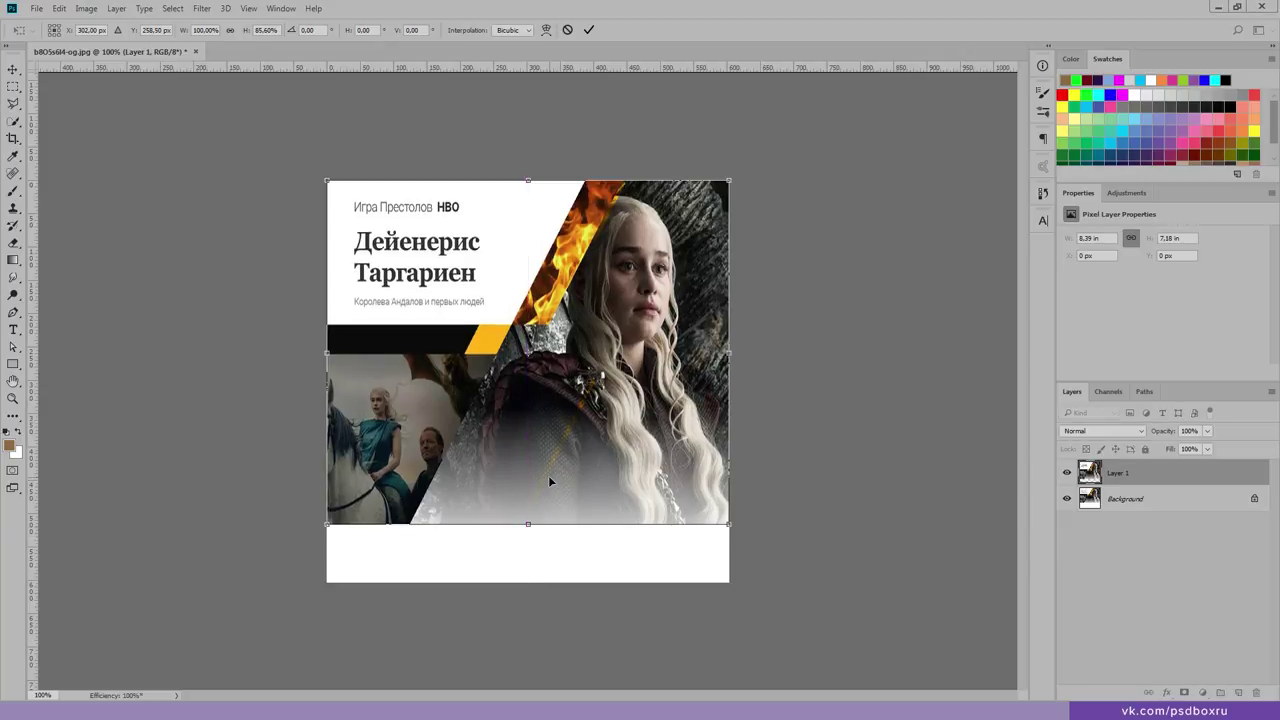
pyautogui.click(567, 30)
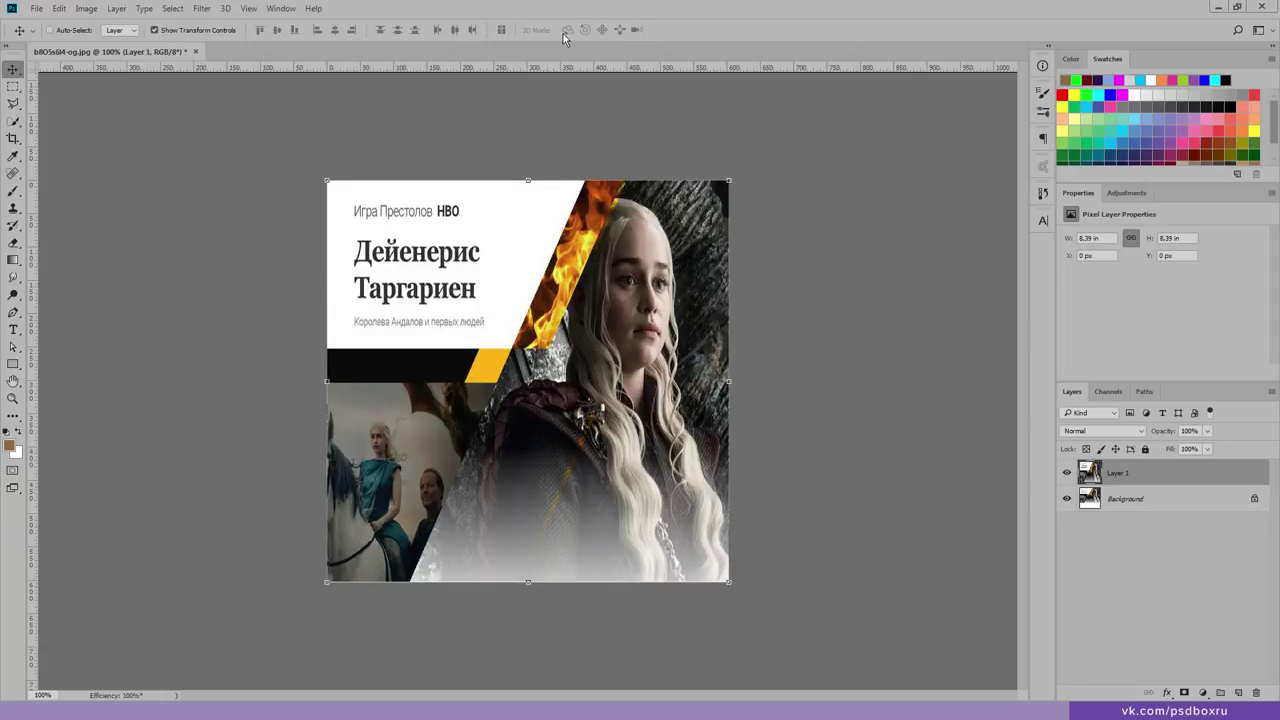
pyautogui.click(197, 51)
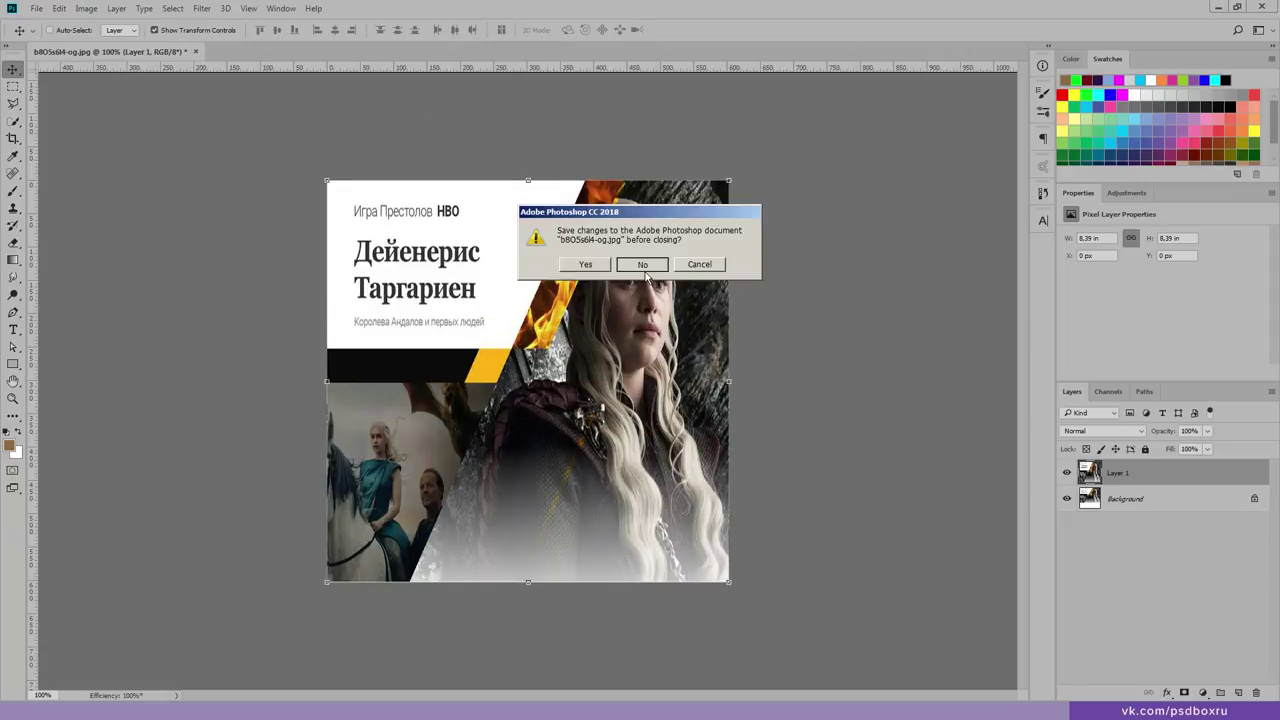
# Step: Discard the card changes, open Cinema.psd, and hide Advert2 and the bullet-hole glass layer
pyautogui.click(624, 262)
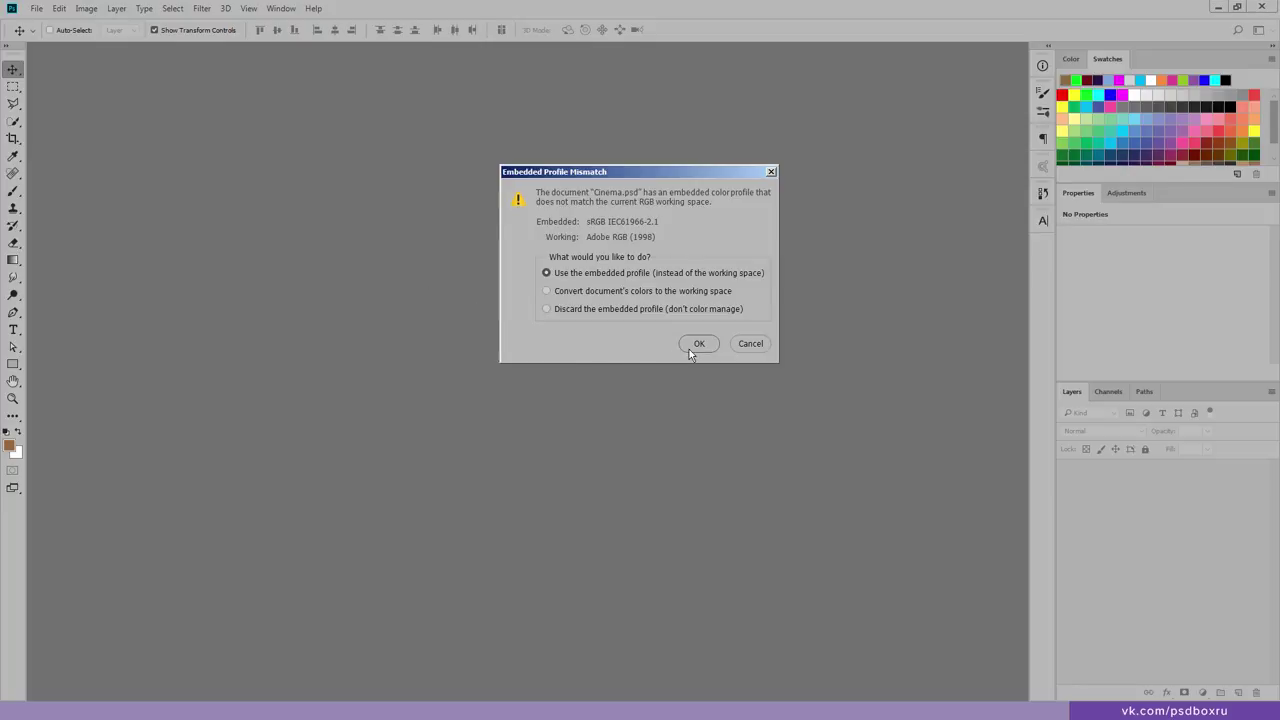
pyautogui.click(697, 344)
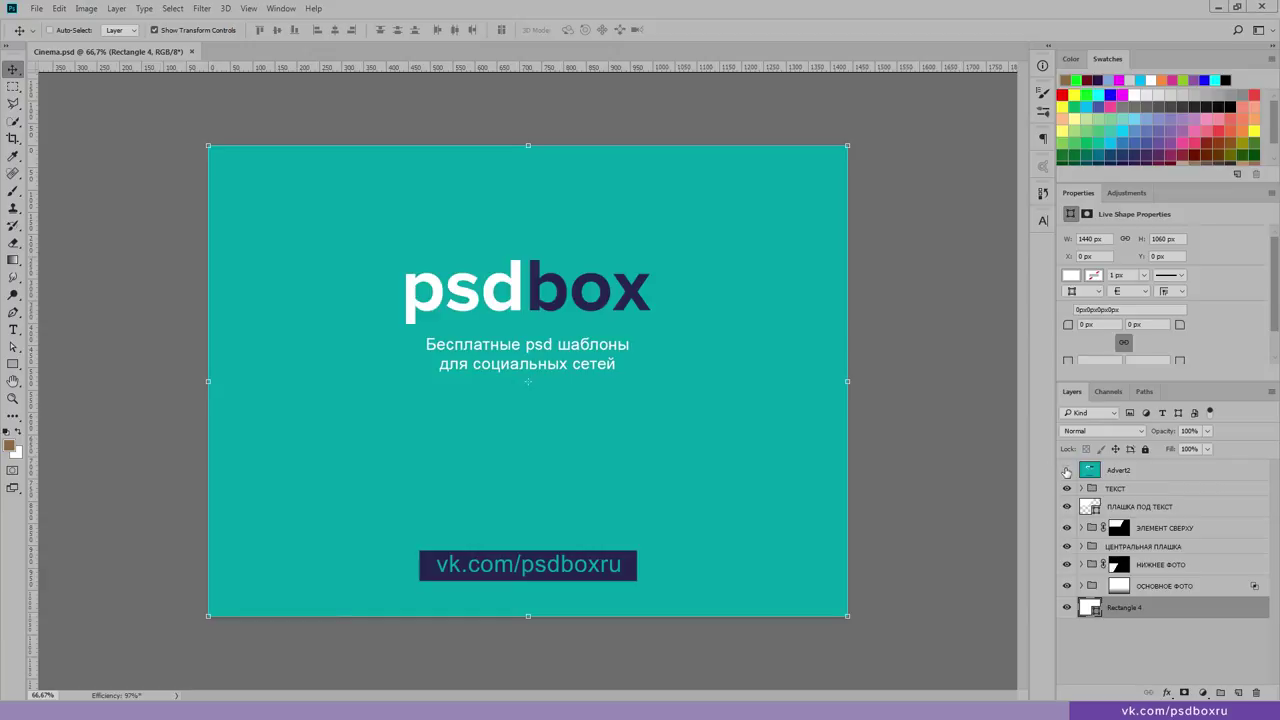
pyautogui.click(1066, 470)
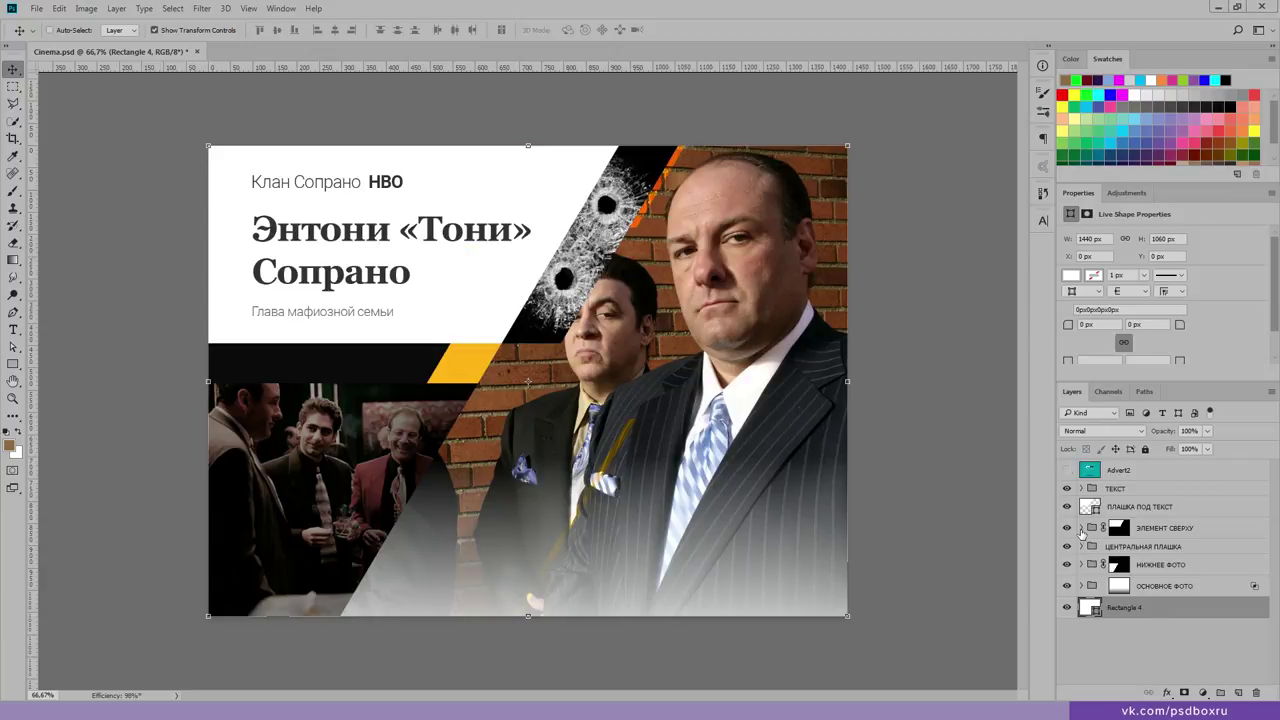
pyautogui.click(1081, 527)
pyautogui.click(1066, 549)
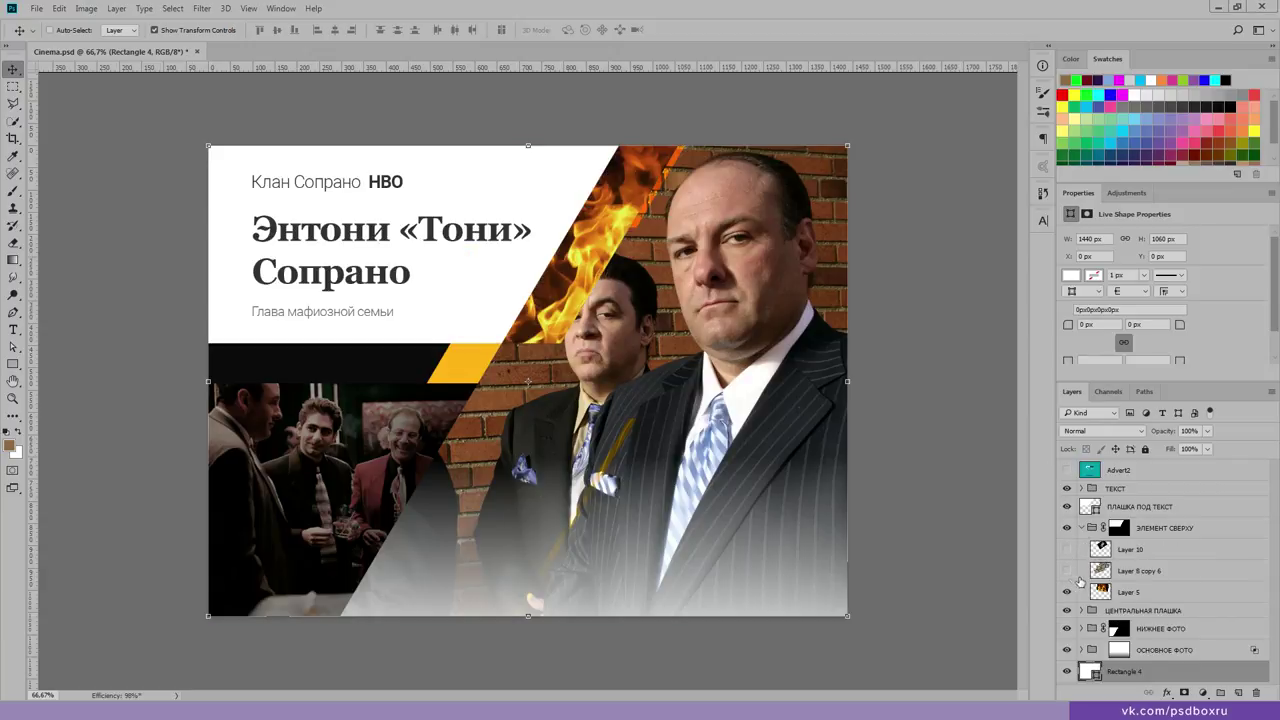
# Step: Hide Layers 9, 7, 8 and 6 so Daenerys shows in both photo areas
pyautogui.click(1080, 611)
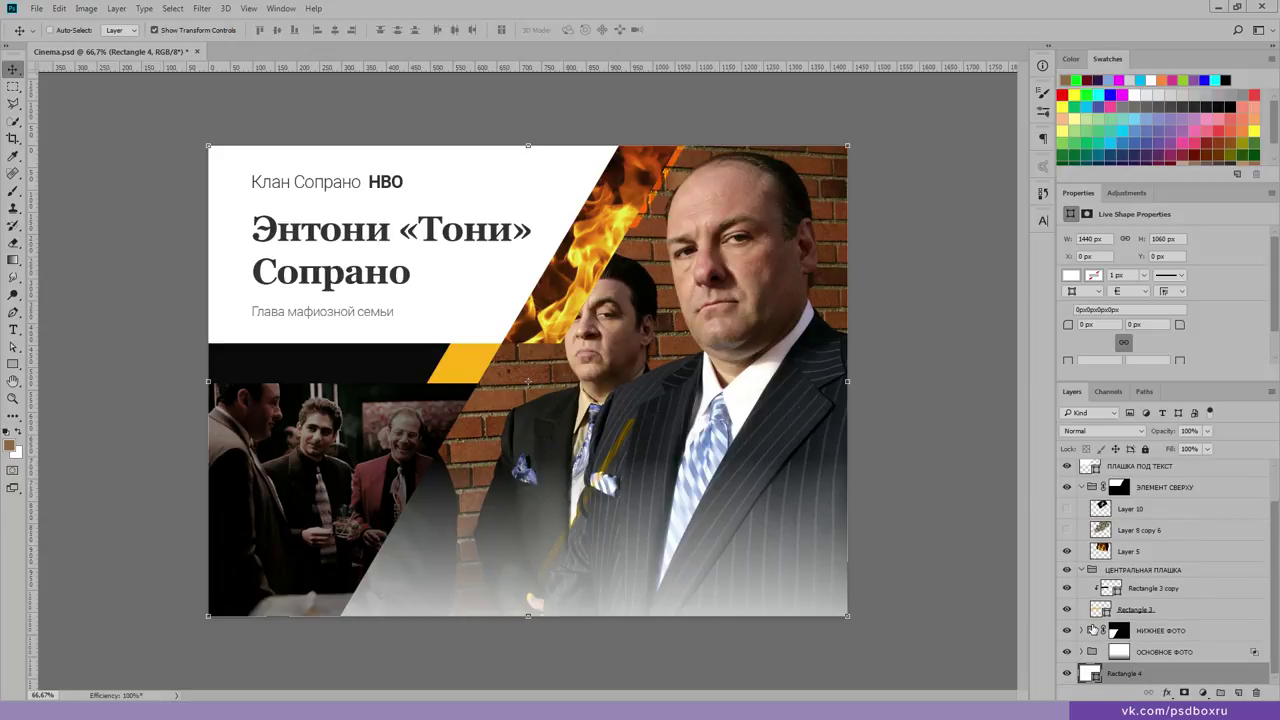
pyautogui.click(1081, 630)
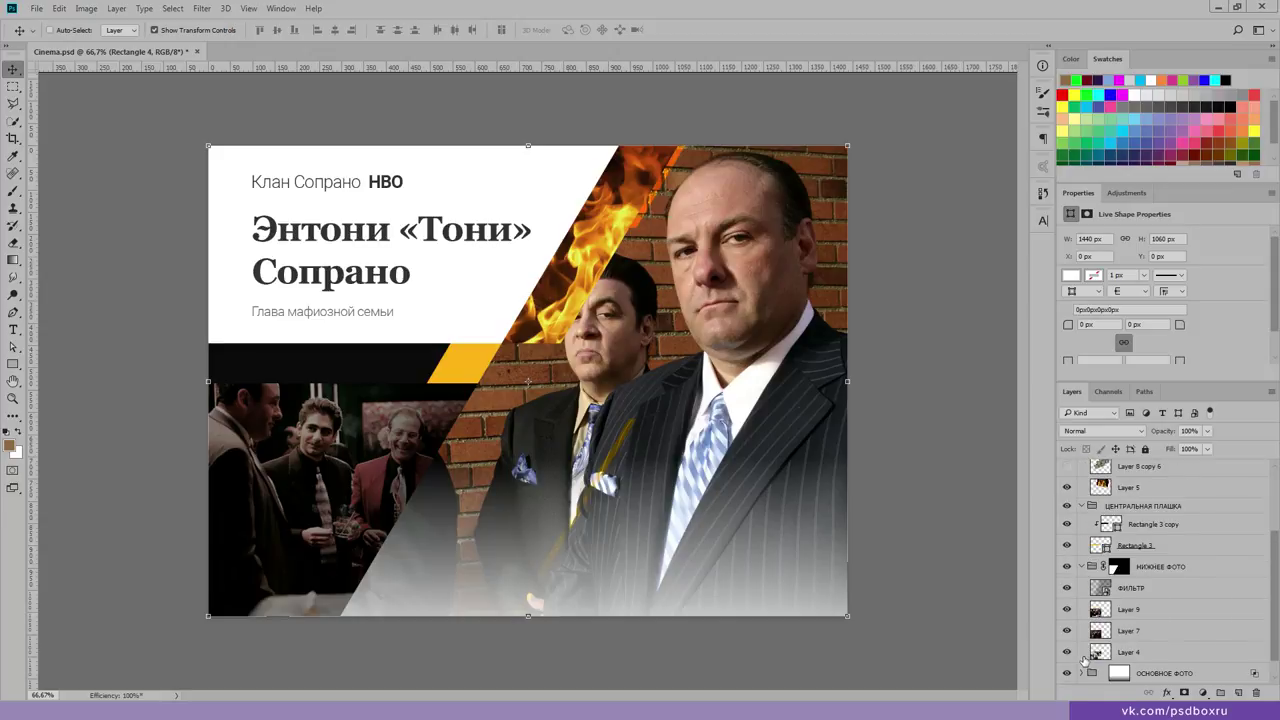
pyautogui.click(1066, 609)
pyautogui.scroll(-1, 1070, 635)
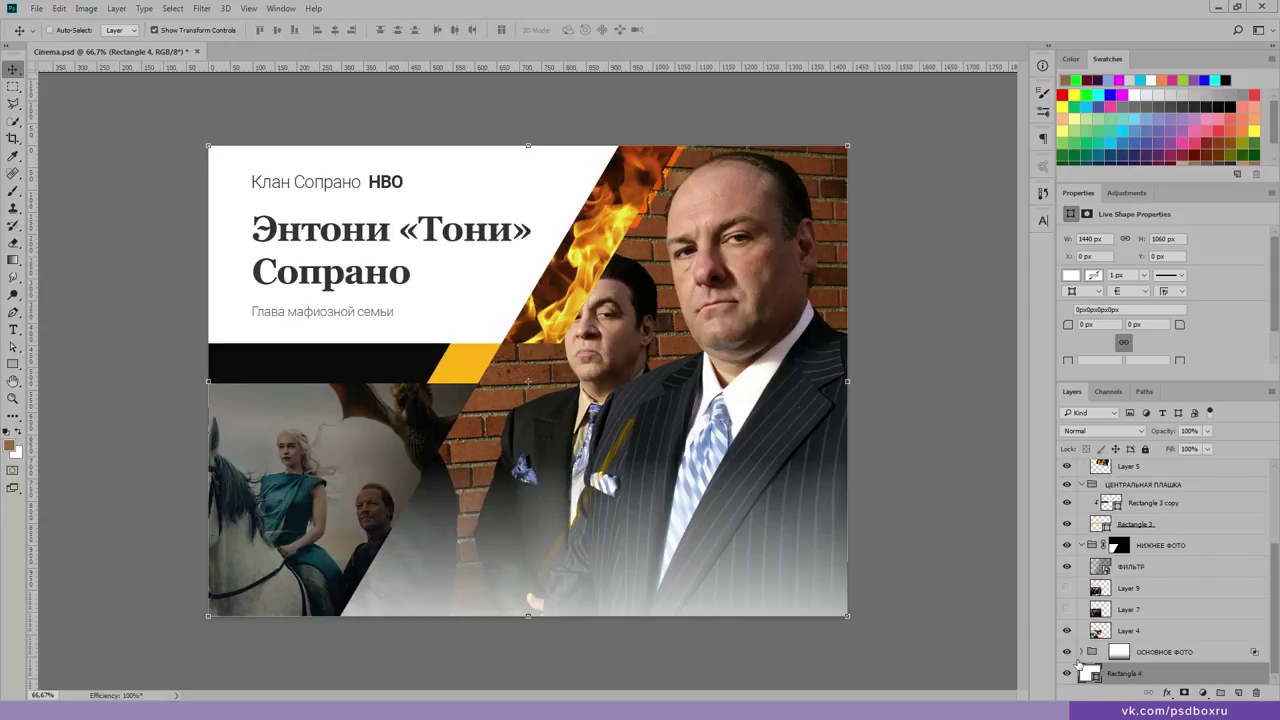
pyautogui.click(1081, 651)
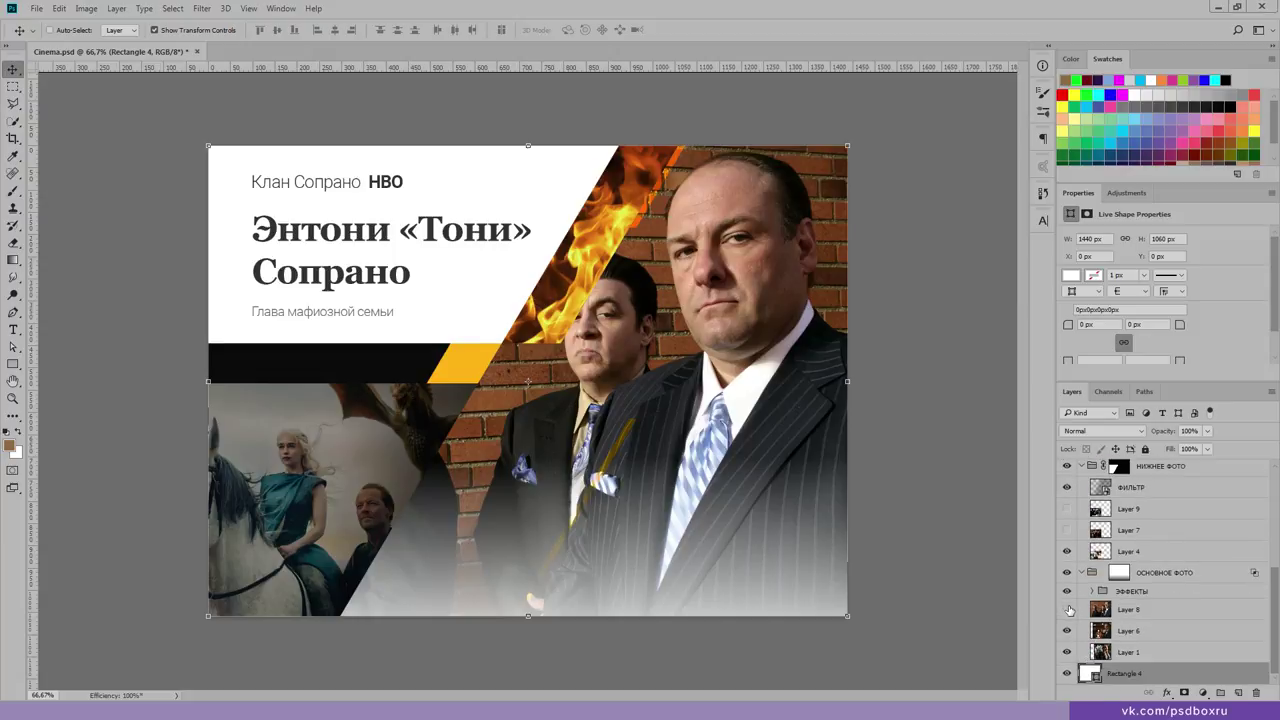
pyautogui.click(1066, 609)
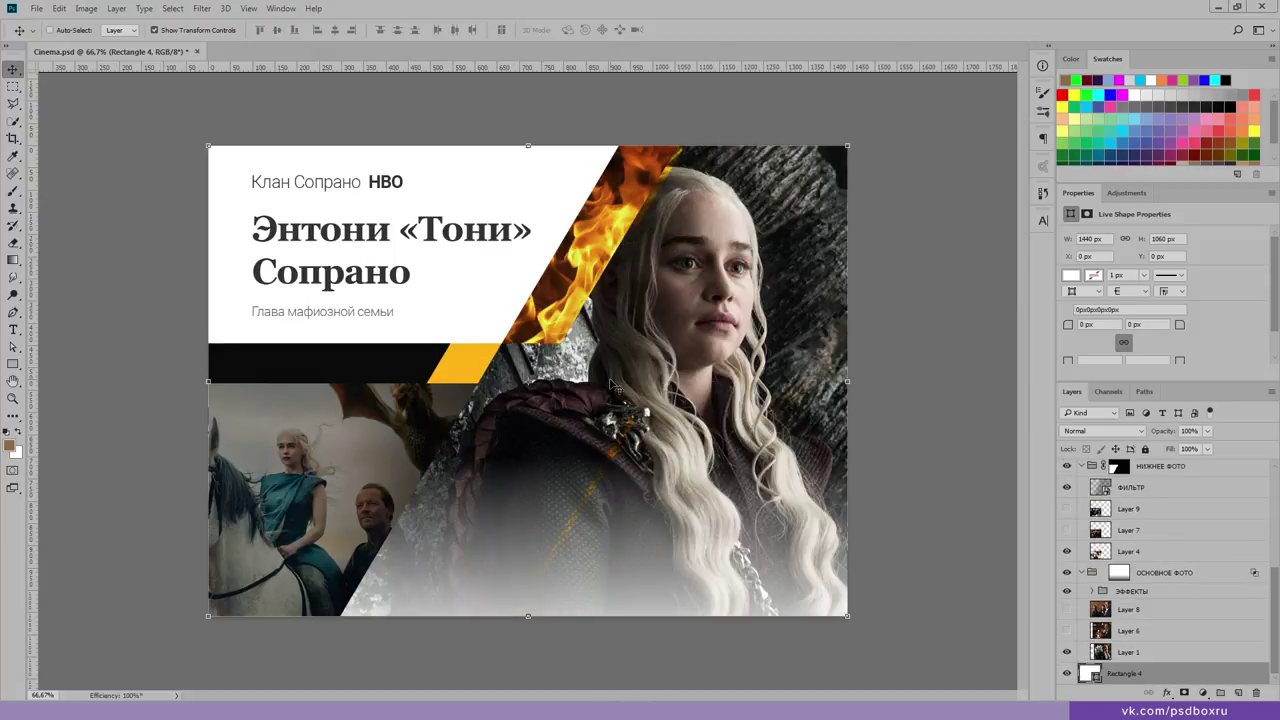
pyautogui.press('z')
pyautogui.keyDown('alt'); pyautogui.click(609, 379); pyautogui.keyUp('alt')
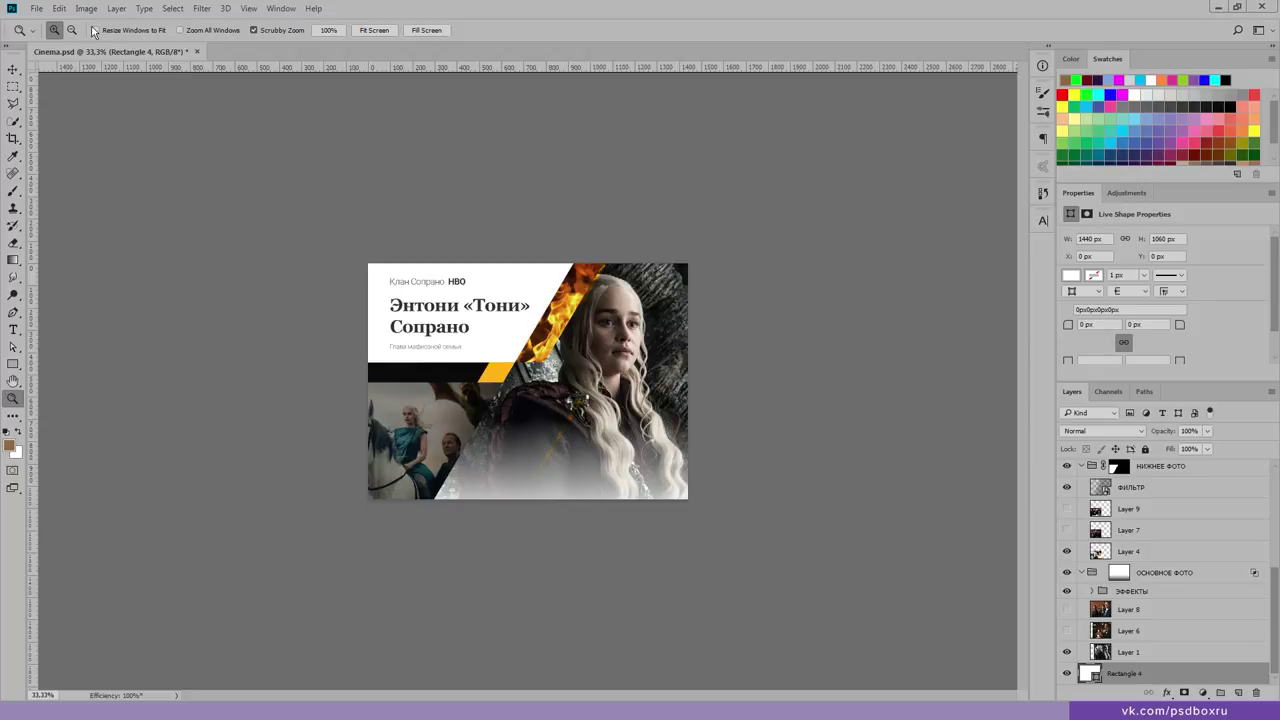
# Step: Set Cinema.psd's canvas height to 1440 px with a centre anchor, making it 1440 × 1440
pyautogui.click(85, 9)
pyautogui.moveTo(103, 40)
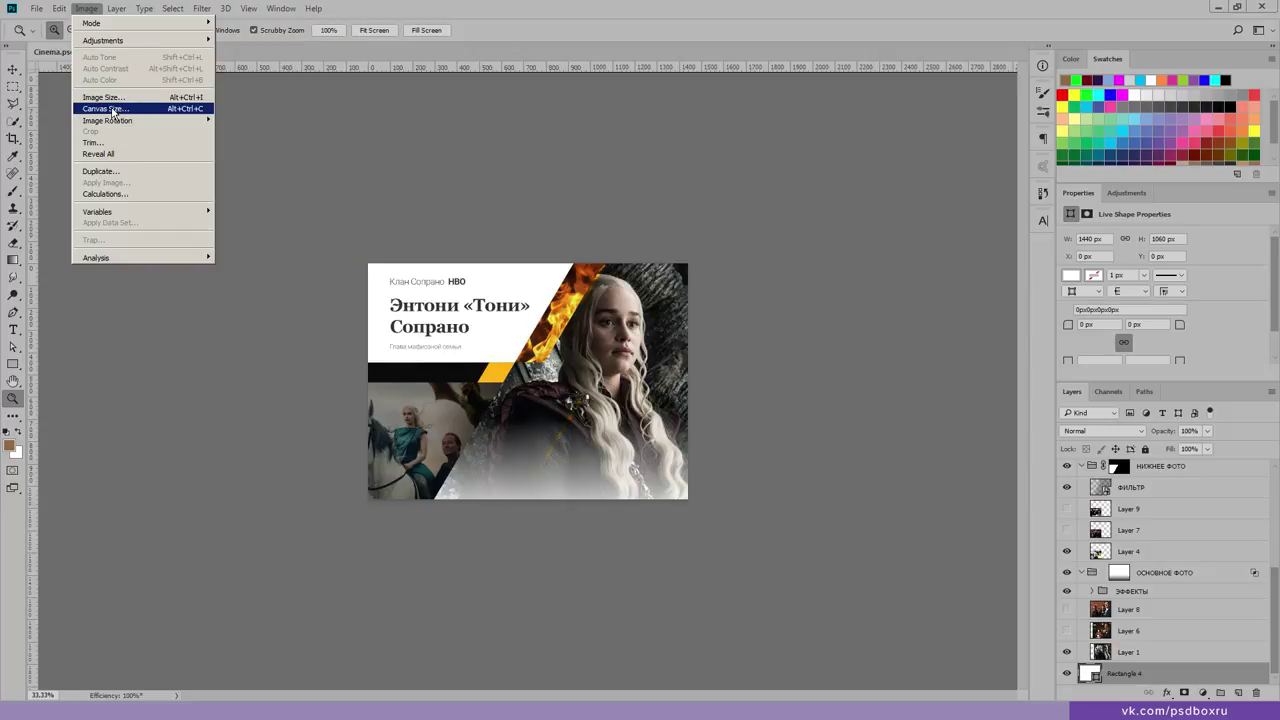
pyautogui.click(113, 109)
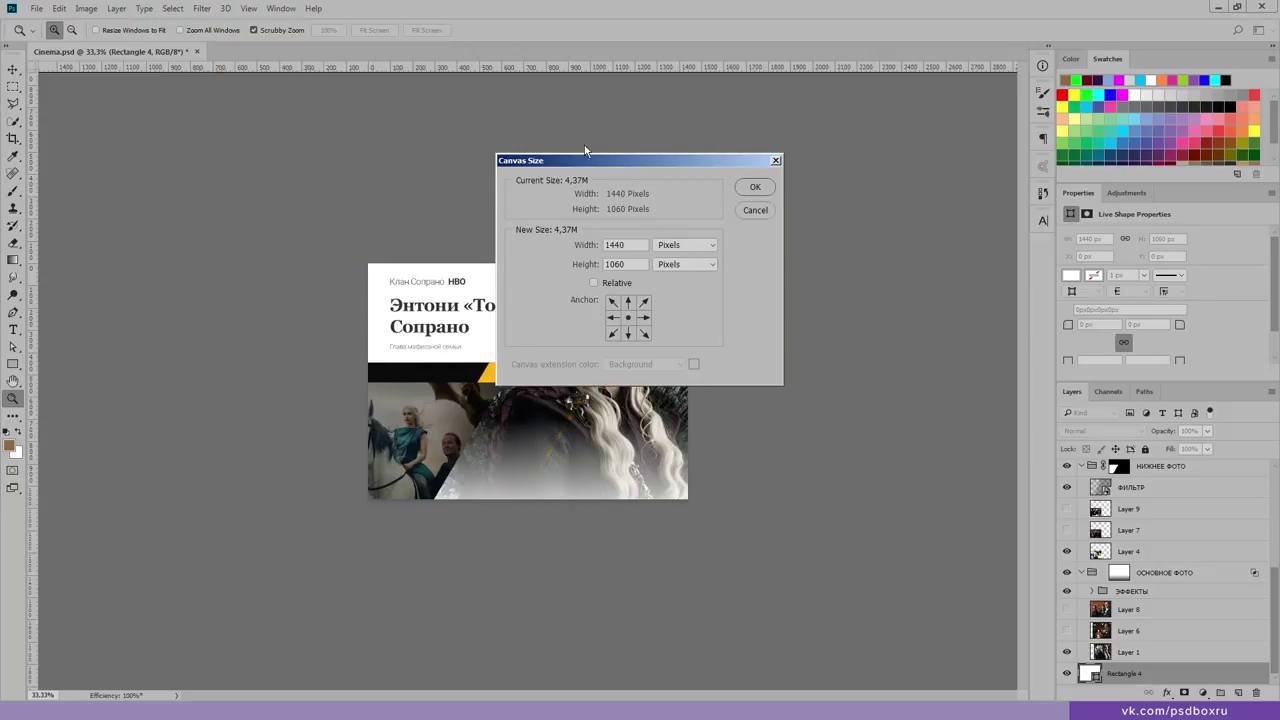
pyautogui.moveTo(586, 163); pyautogui.dragTo(257, 170)
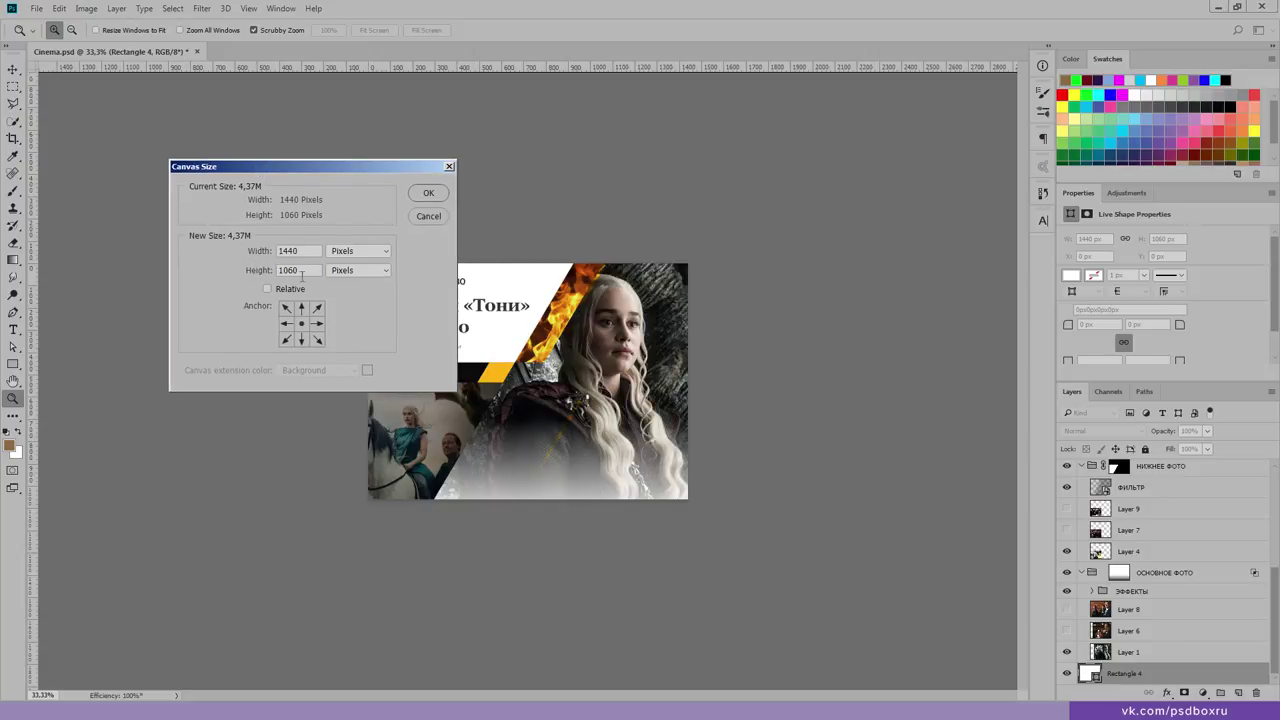
pyautogui.doubleClick(282, 271)
pyautogui.write('1')
pyautogui.write('44')
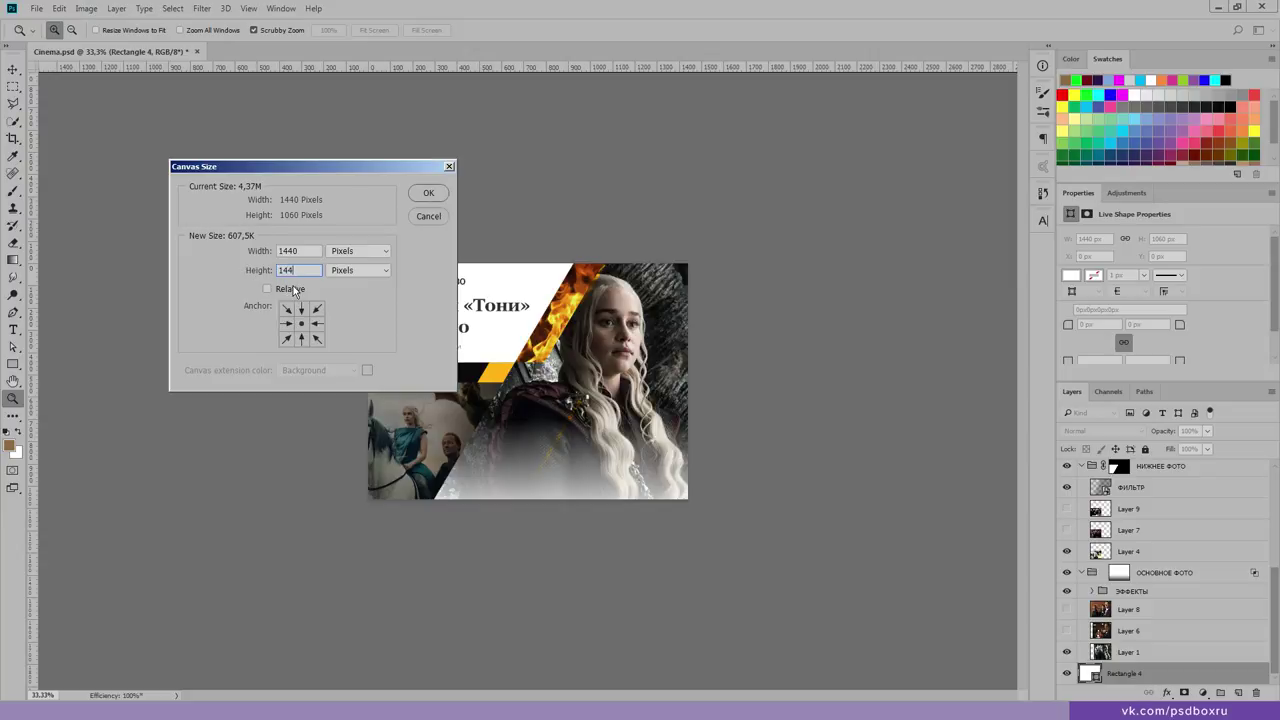
pyautogui.write('0')
pyautogui.click(429, 195)
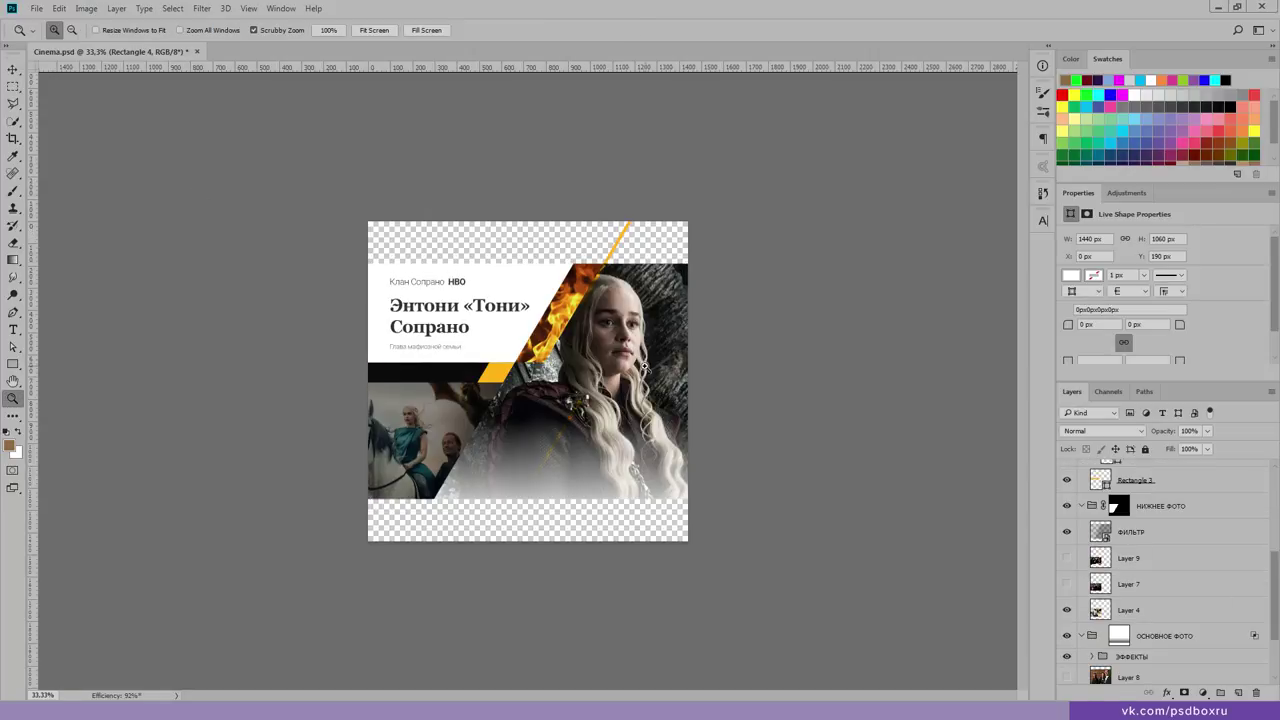
# Step: Zoom to 50% and collapse the ЭЛЕМЕНТ СВЕРХУ, ЦЕНТРАЛЬНАЯ ПЛАШКА and НИЖНЕЕ ФОТО groups
pyautogui.click(222, 145)
pyautogui.press('v')
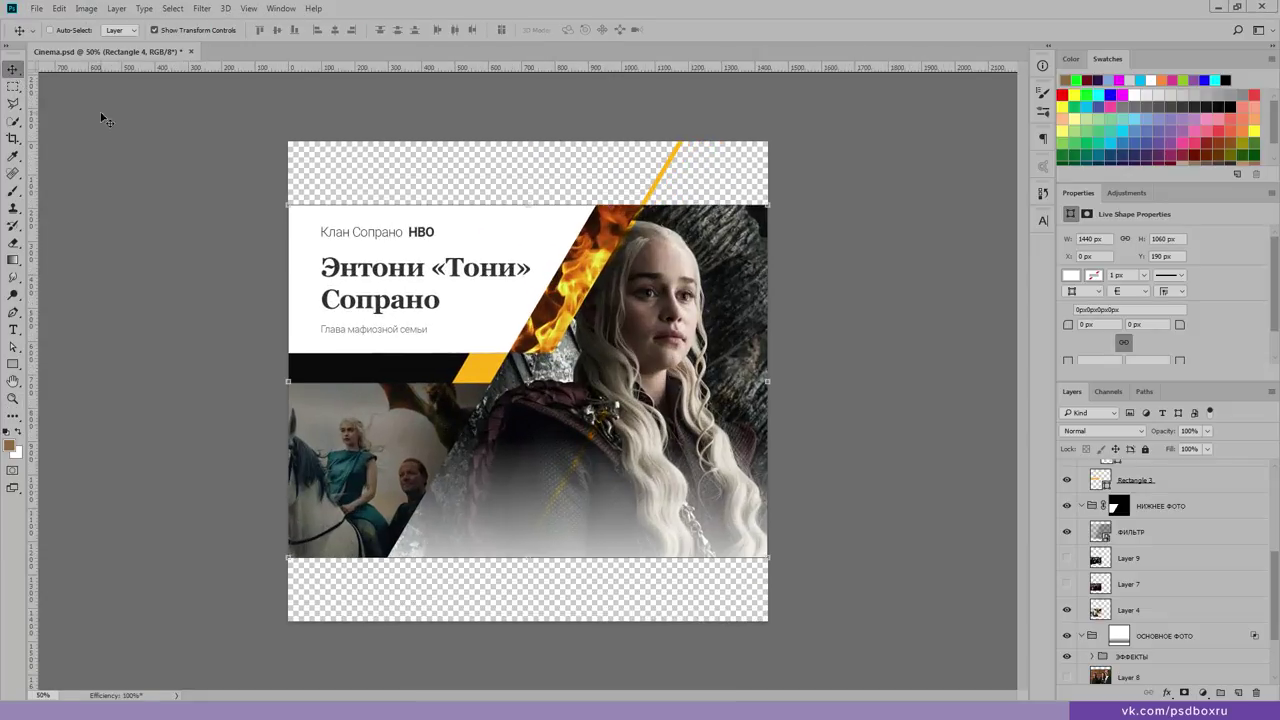
pyautogui.scroll(2, 1100, 550)
pyautogui.scroll(3, 1100, 550)
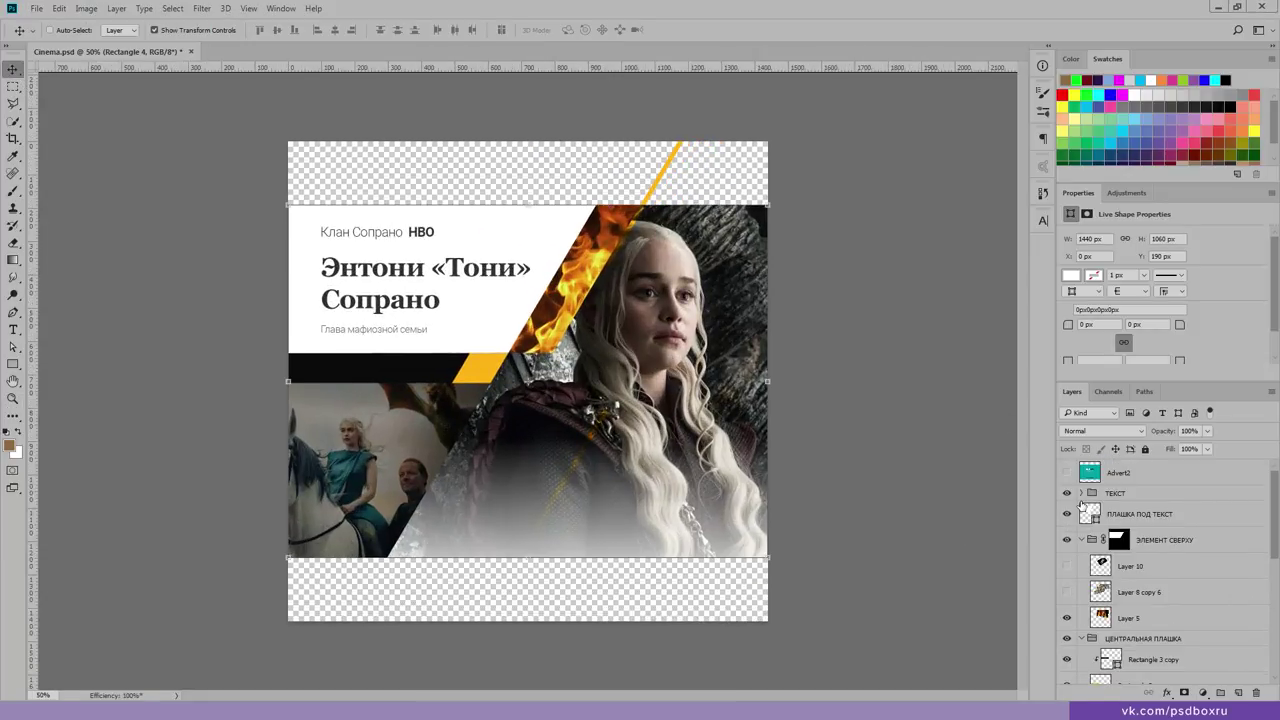
pyautogui.click(1081, 540)
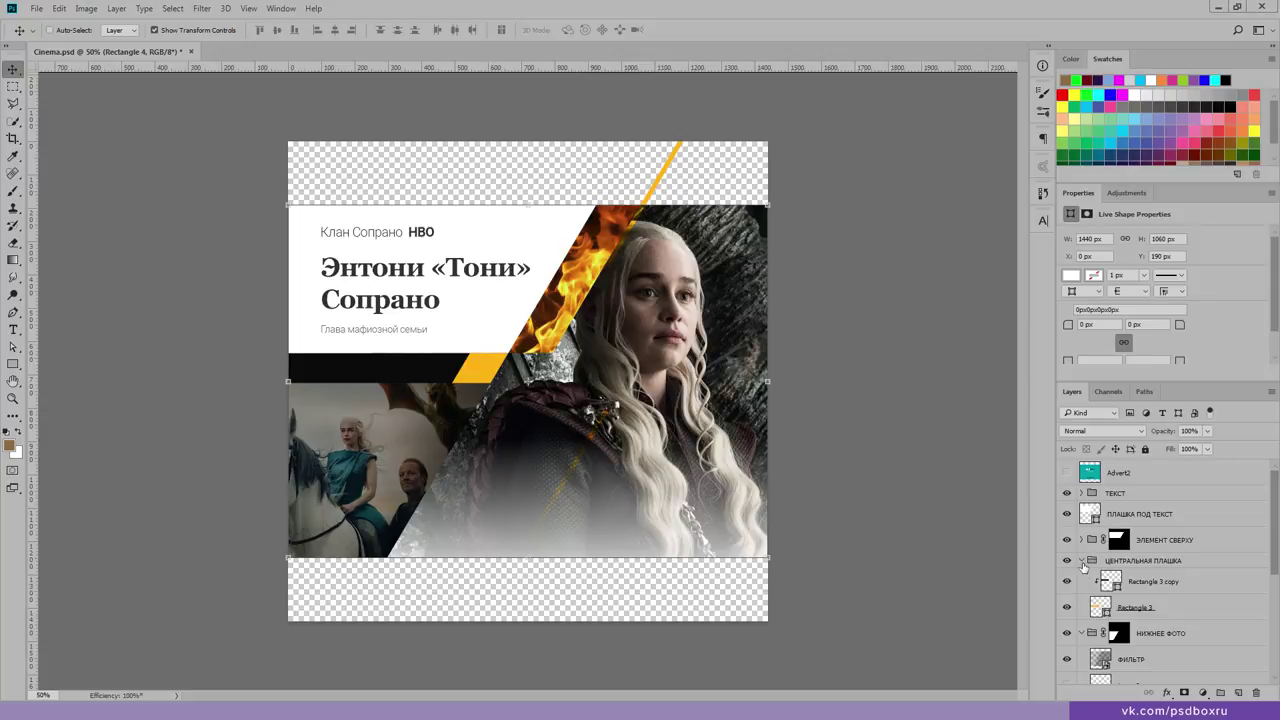
pyautogui.click(1081, 560)
pyautogui.click(1087, 583)
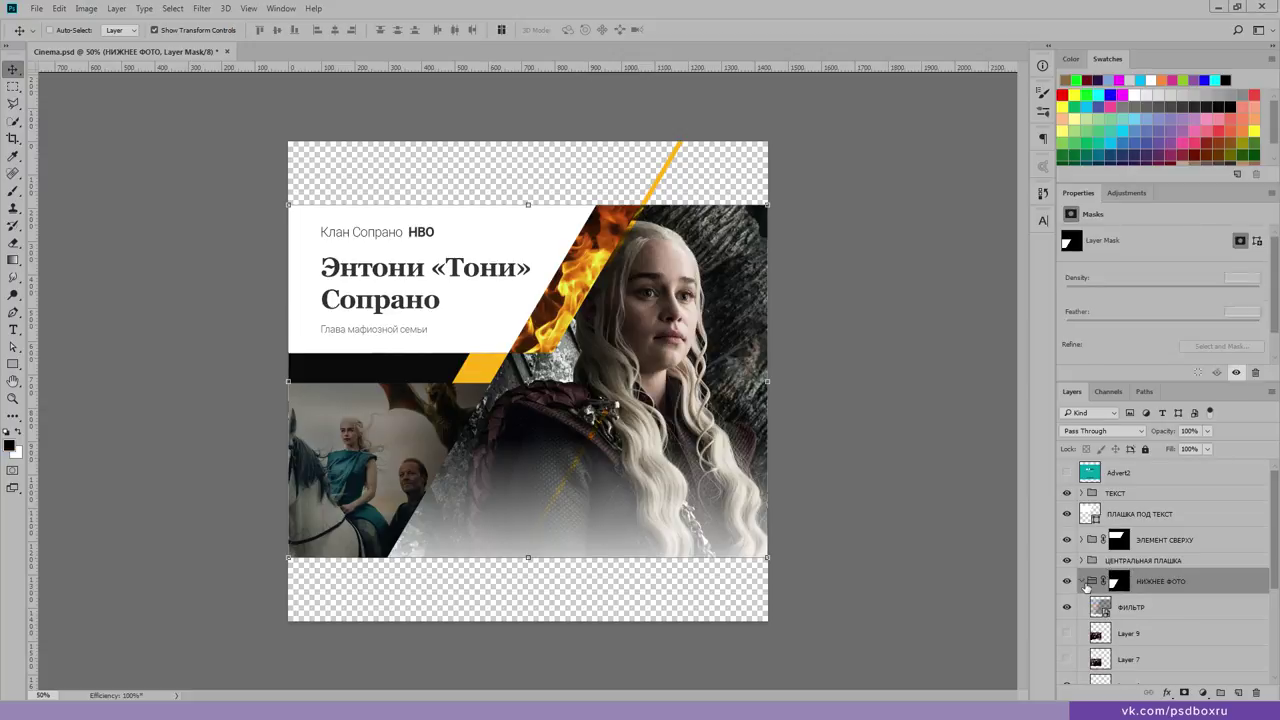
pyautogui.click(1081, 582)
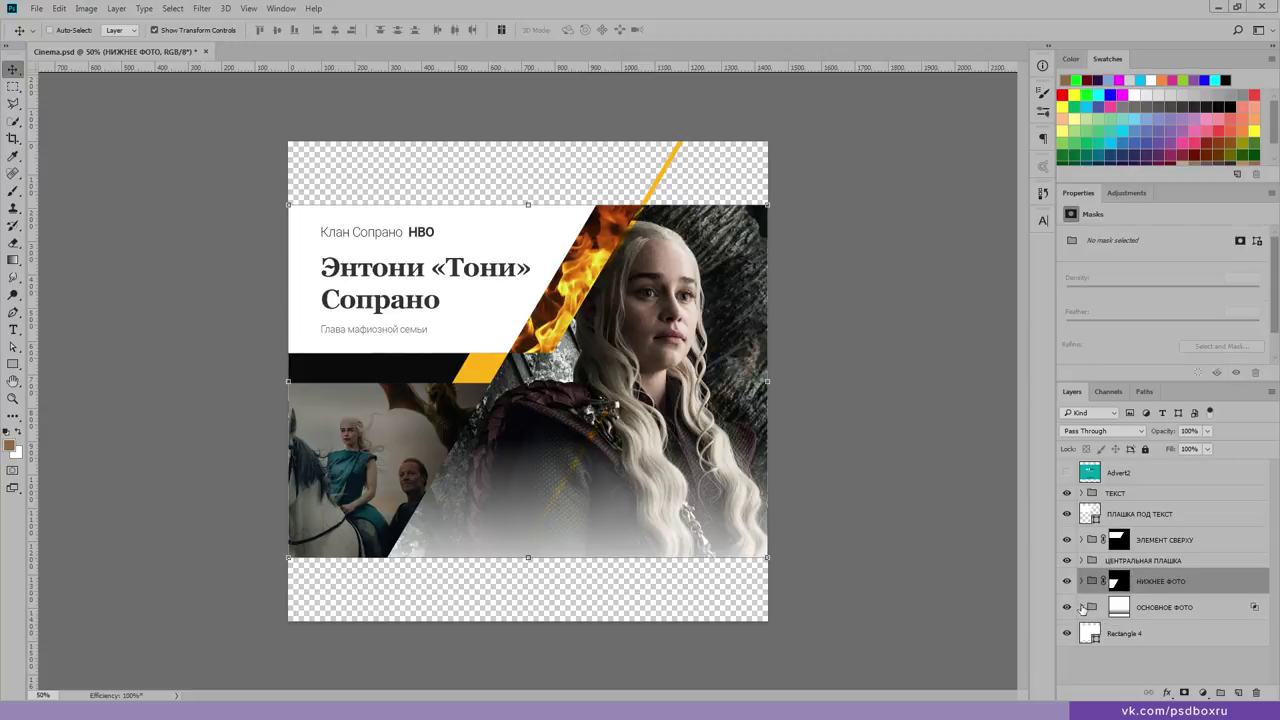
# Step: Nudge the ТЕКСТ through ОСНОВНОЕ ФОТО groups up to the top of the canvas
pyautogui.click(1159, 609)
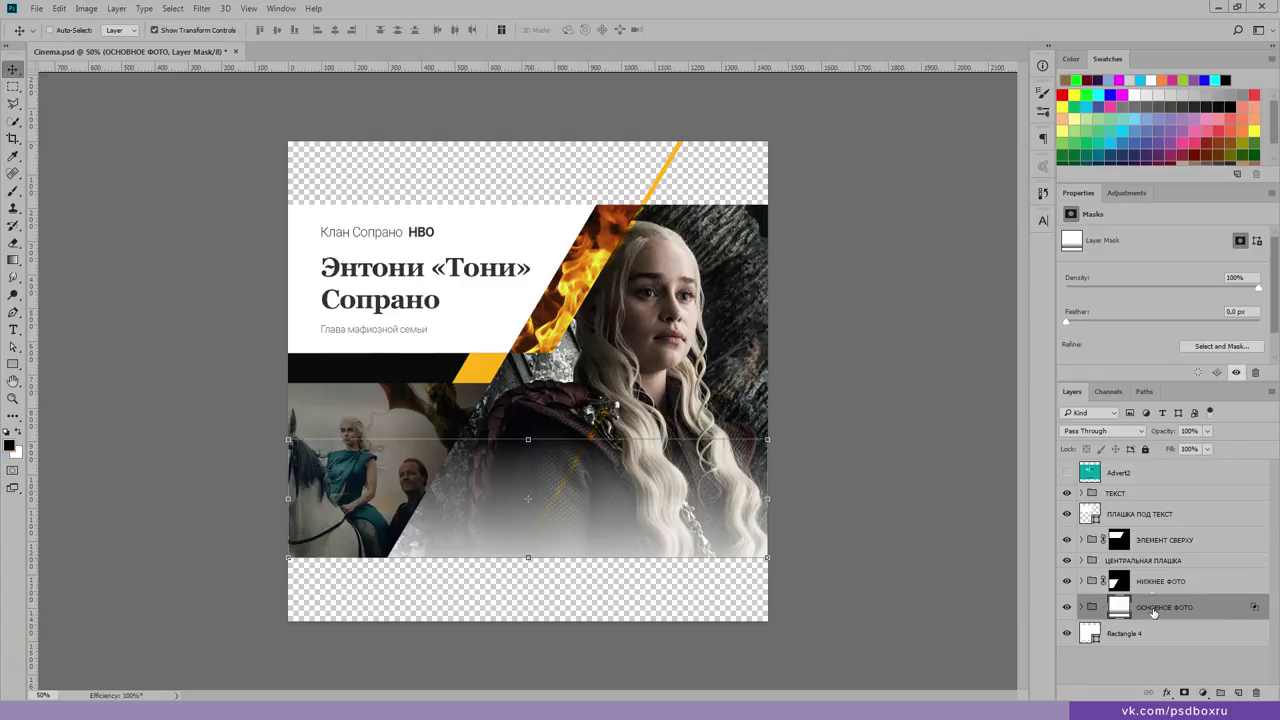
pyautogui.keyDown('shift'); pyautogui.click(1145, 496); pyautogui.keyUp('shift')
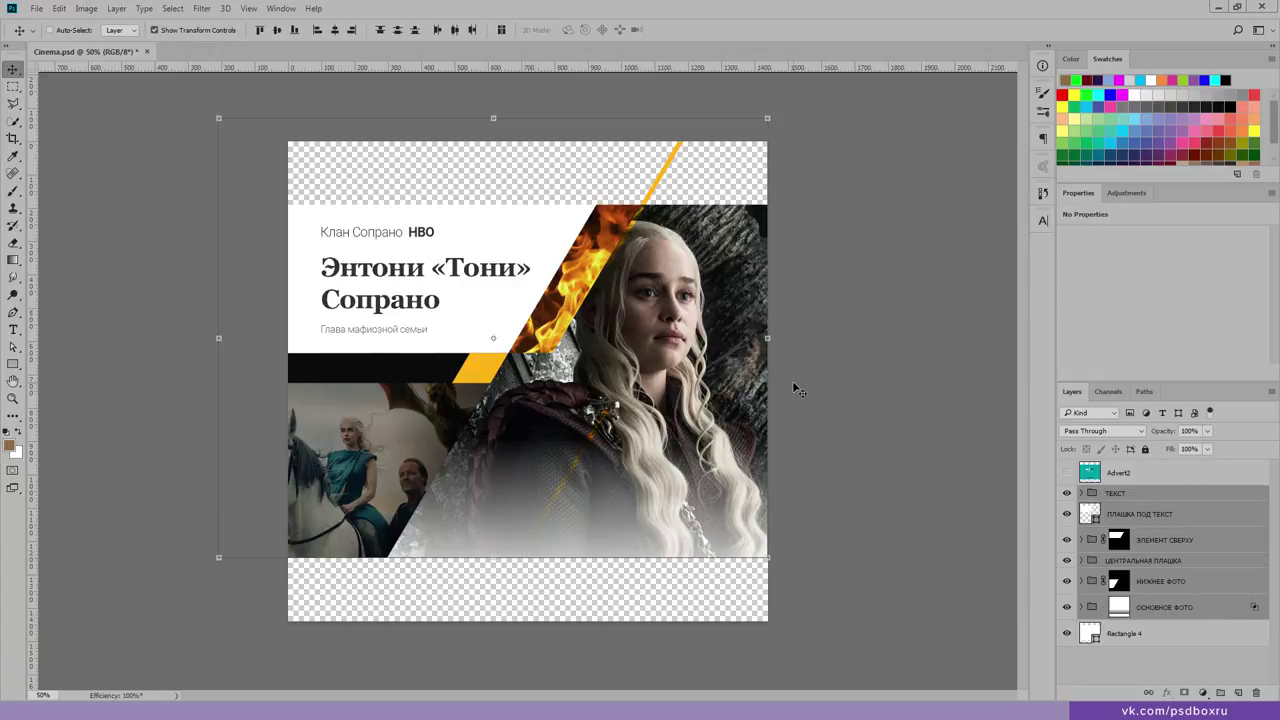
pyautogui.hotkey('shift', 'Up')
pyautogui.hotkey('shift', 'Up')
pyautogui.hotkey('shift', 'Up')
pyautogui.hotkey('shift', 'Up')
pyautogui.hotkey('shift', 'Up')
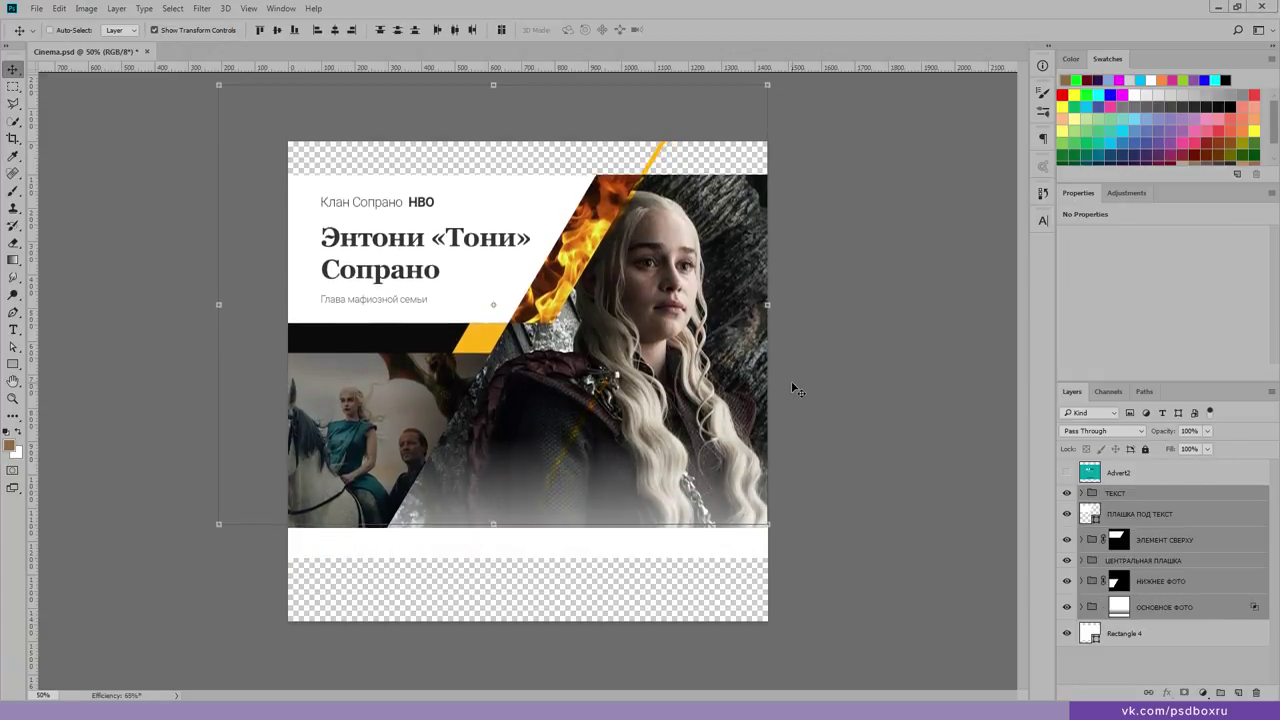
pyautogui.hotkey('shift', 'Up')
pyautogui.hotkey('shift', 'Up')
pyautogui.hotkey('shift', 'Up')
pyautogui.hotkey('shift', 'Up')
pyautogui.hotkey('shift', 'Up')
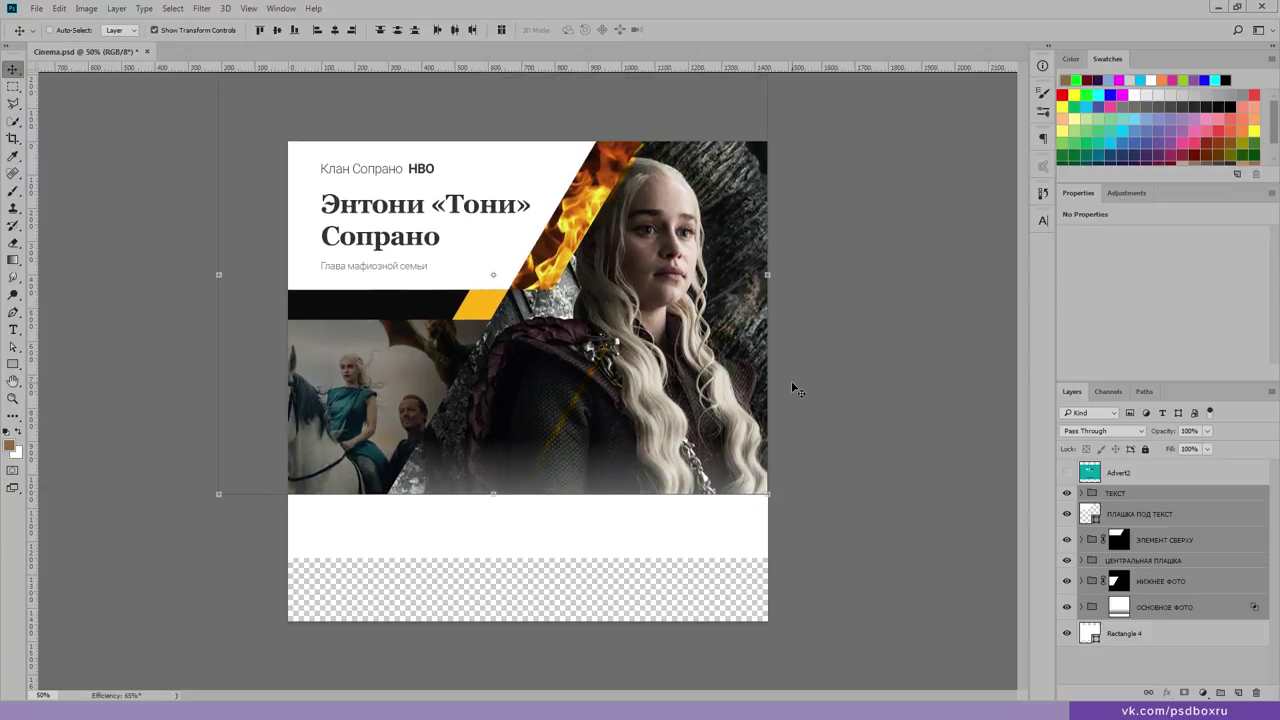
# Step: Stretch the white Rectangle 4 down to 1440 × 1250 px to fill the bottom
pyautogui.click(1128, 636)
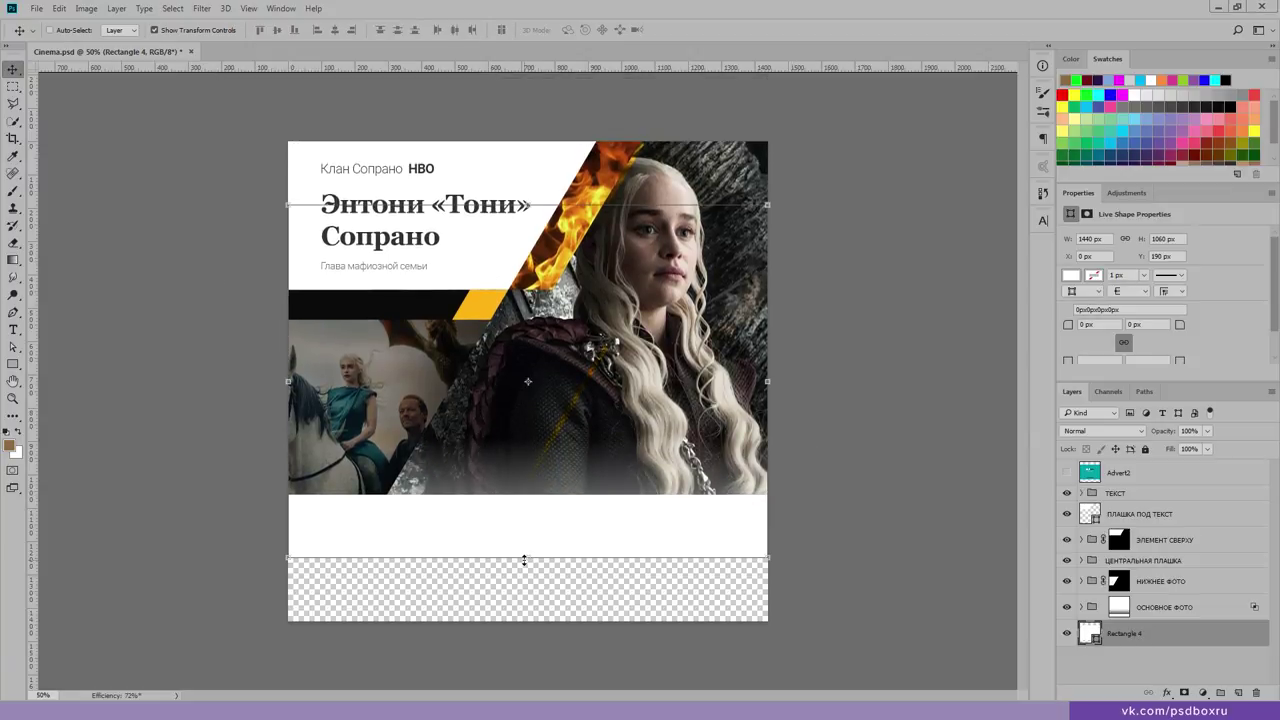
pyautogui.moveTo(524, 557); pyautogui.dragTo(516, 621)
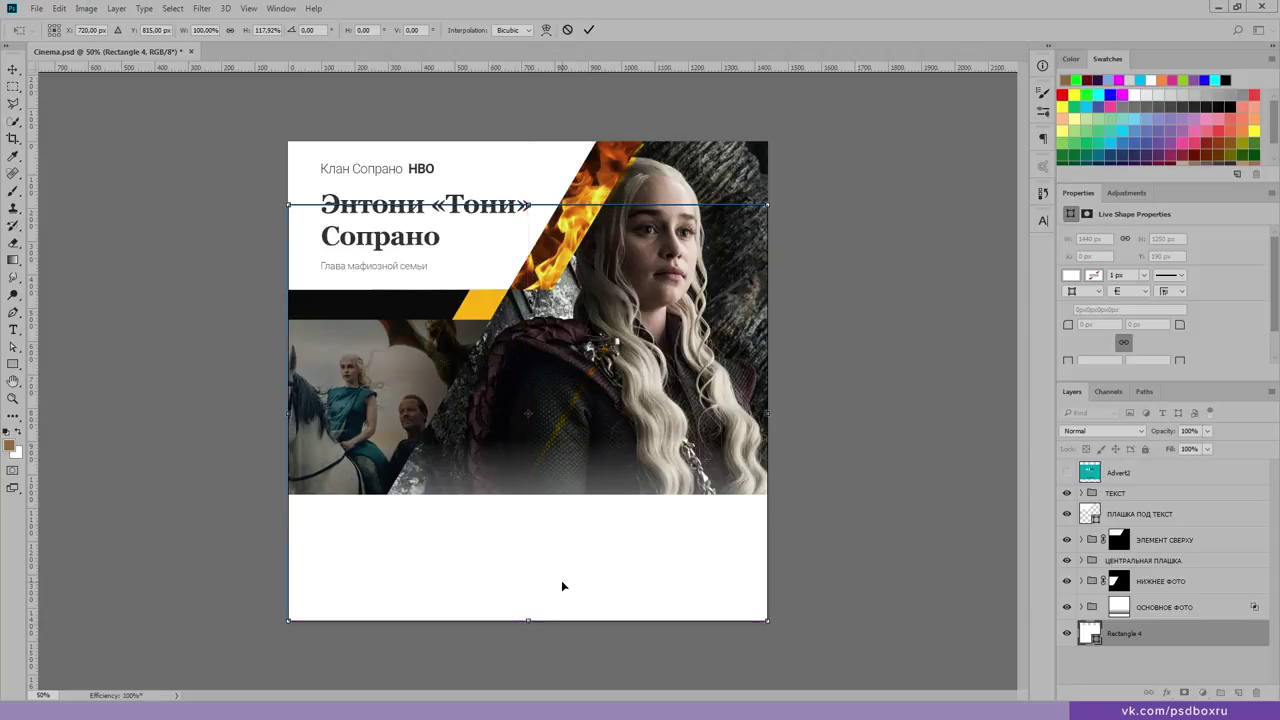
pyautogui.press('Return')
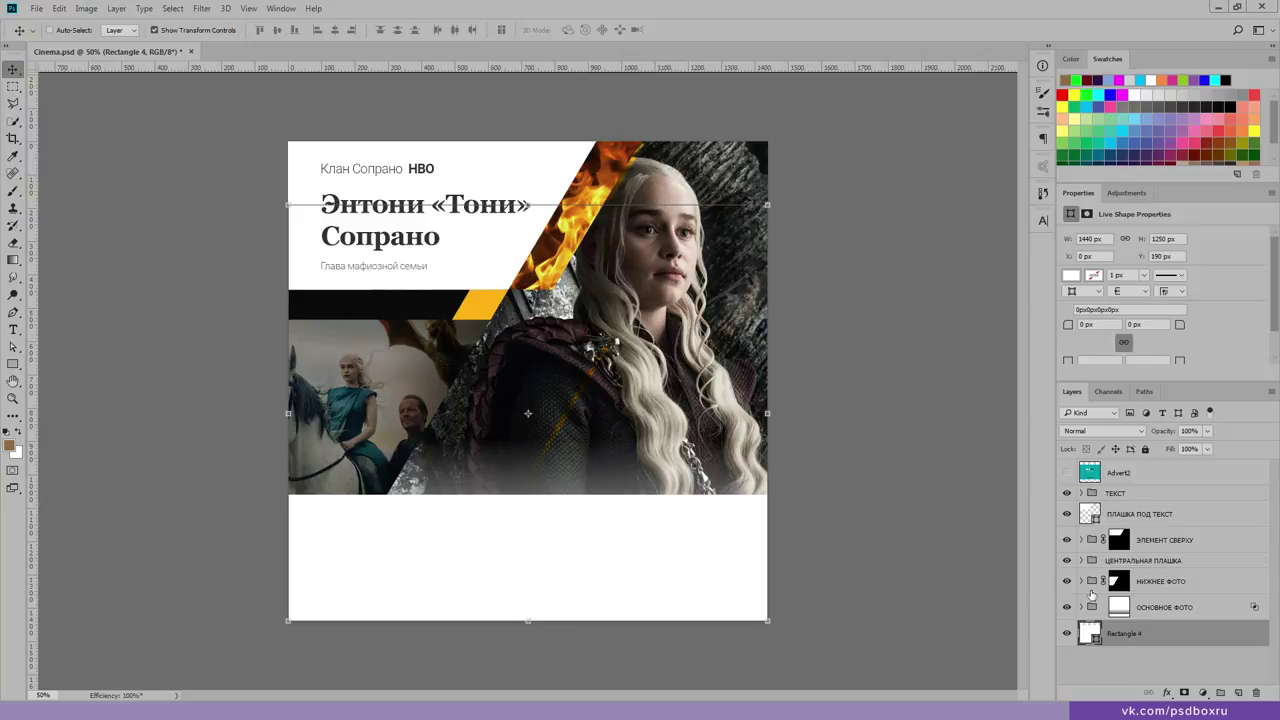
# Step: Toggle the НИЖНЕЕ ФОТО lower-left photo's visibility to check it
pyautogui.click(1122, 587)
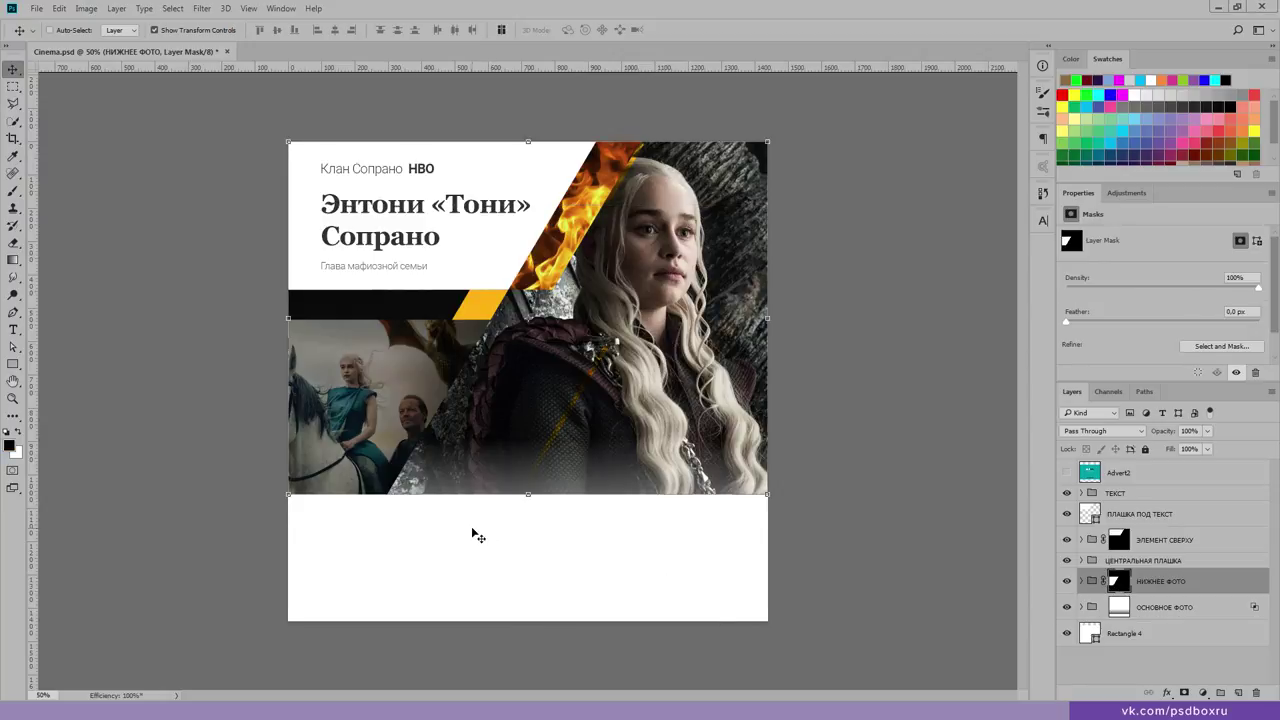
pyautogui.press('z')
pyautogui.click(1066, 581)
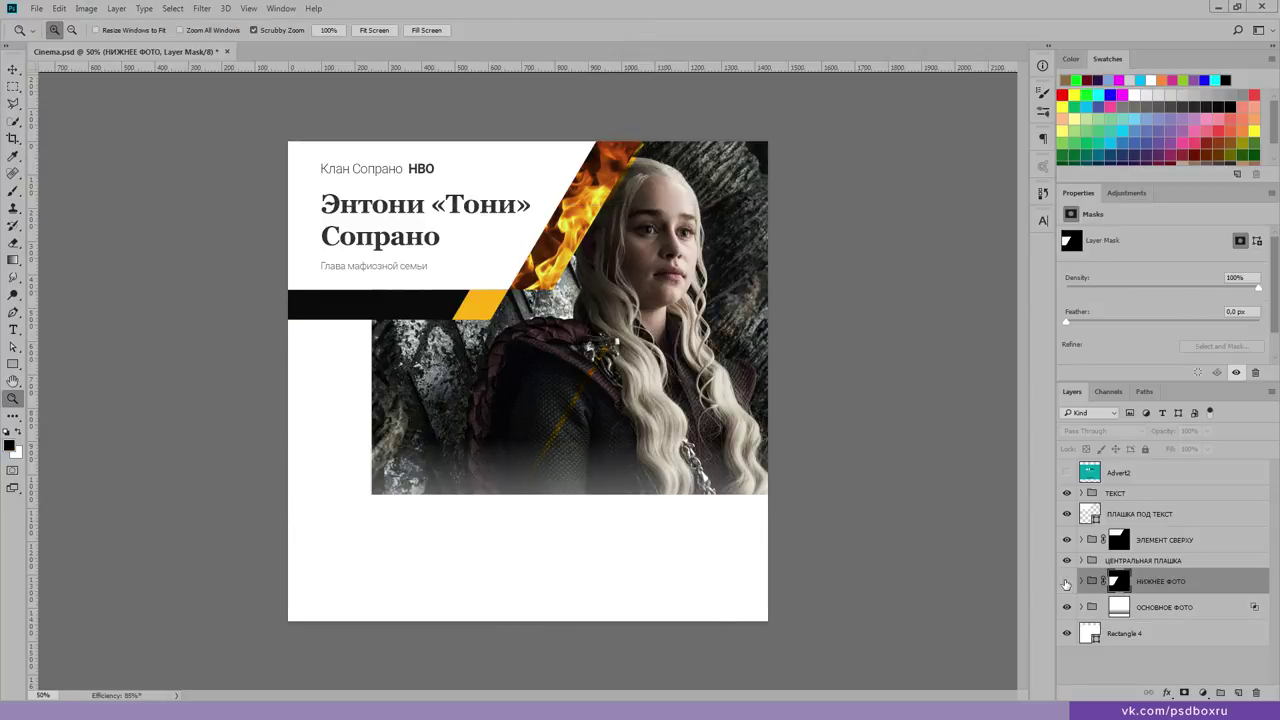
pyautogui.click(1066, 581)
pyautogui.click(1066, 581)
pyautogui.click(1066, 581)
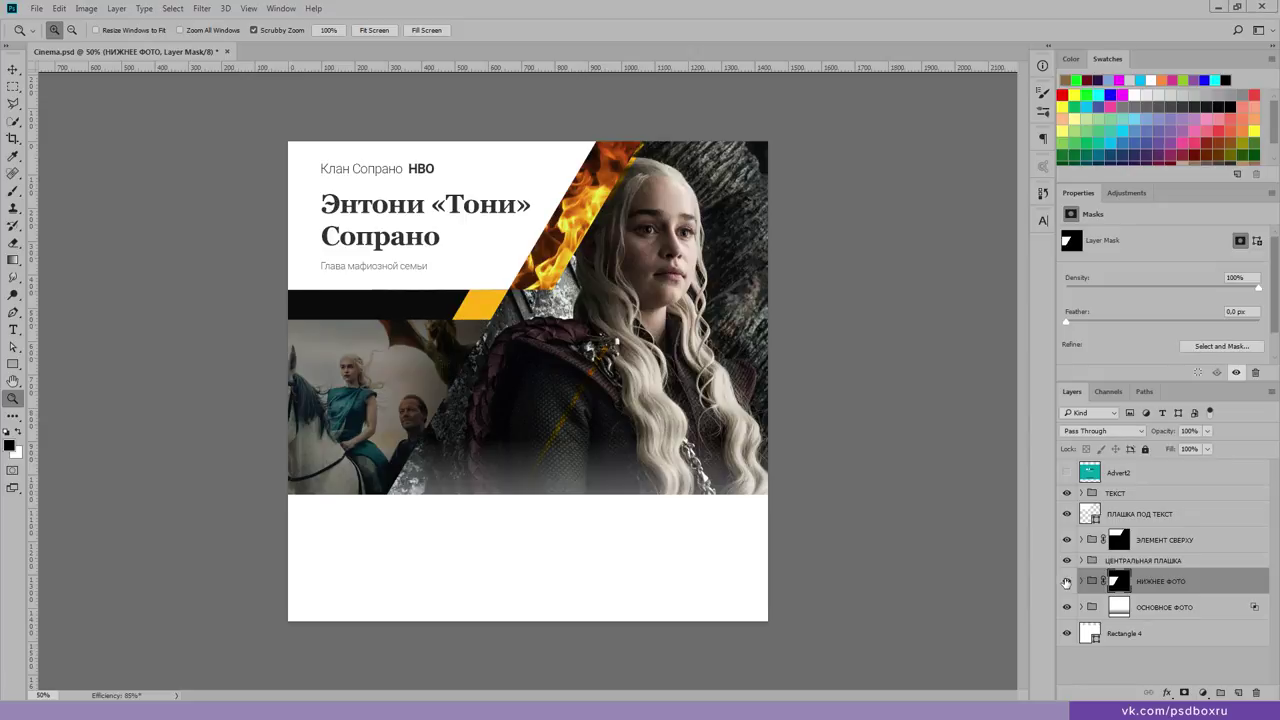
pyautogui.click(1066, 581)
pyautogui.click(1080, 581)
# Step: Toggle the flame element, black-and-yellow band and main photo to compare the card
pyautogui.click(1119, 541)
pyautogui.click(1065, 540)
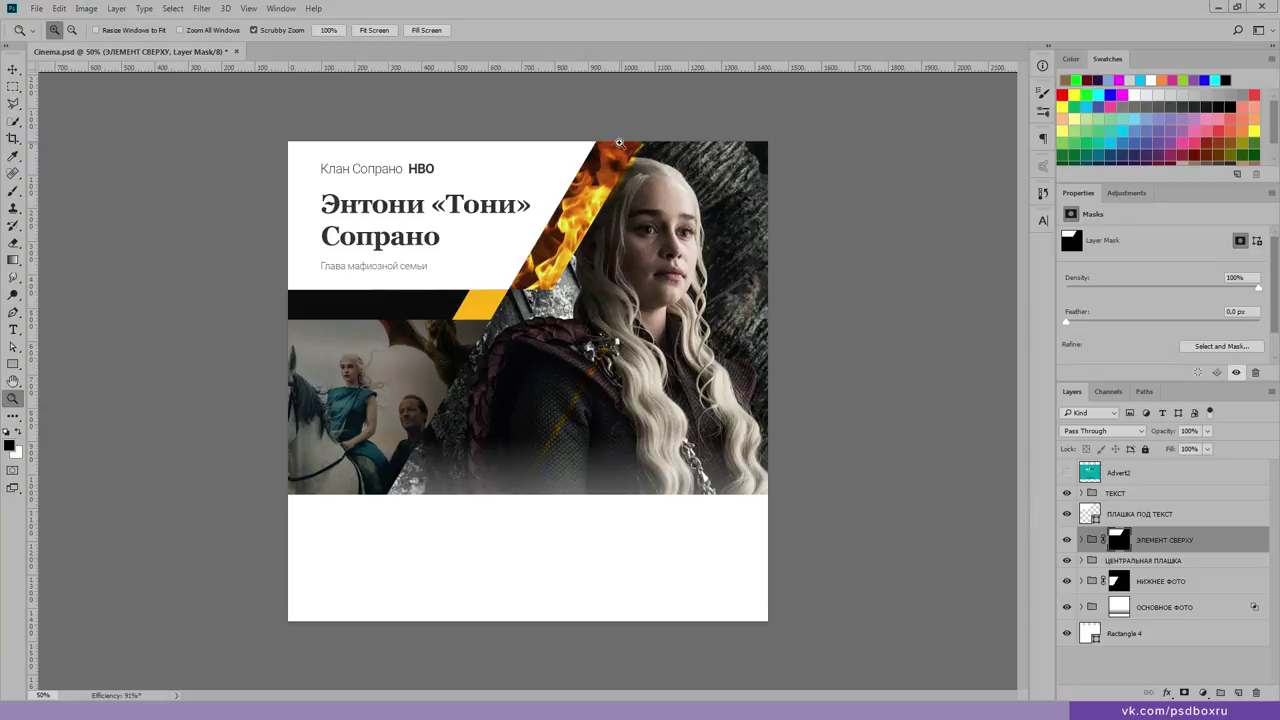
pyautogui.click(1066, 560)
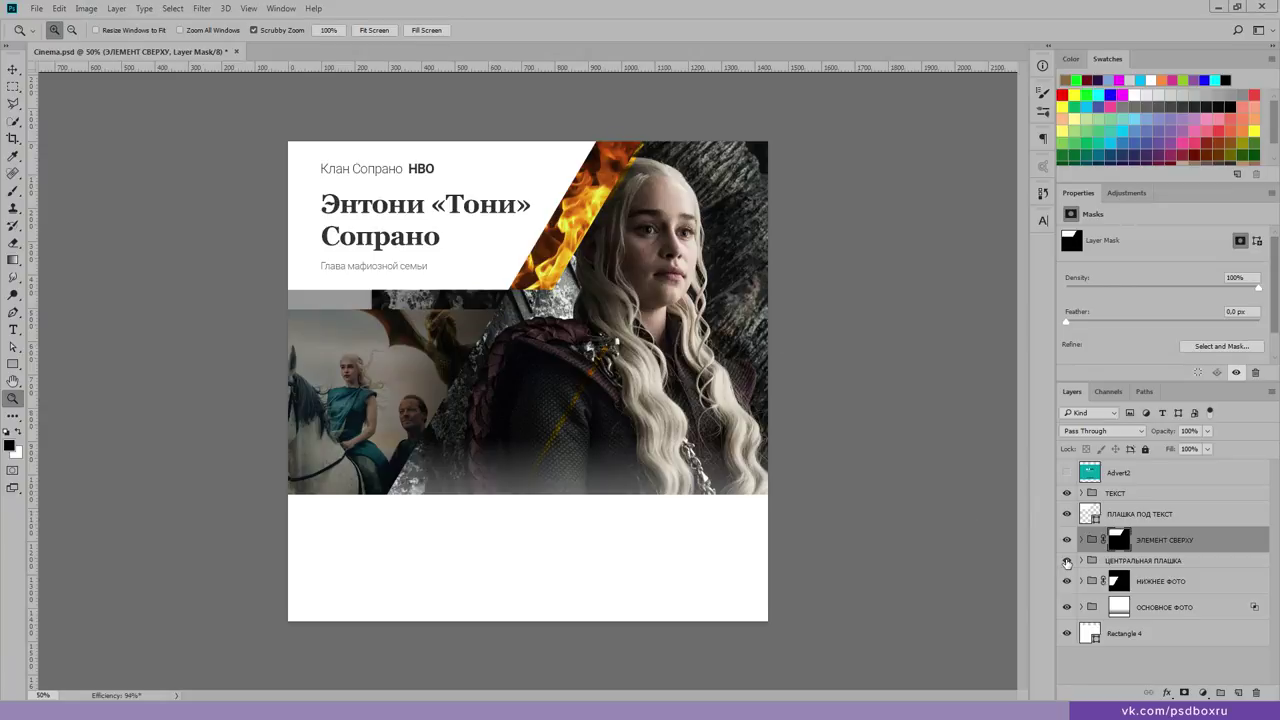
pyautogui.click(1066, 560)
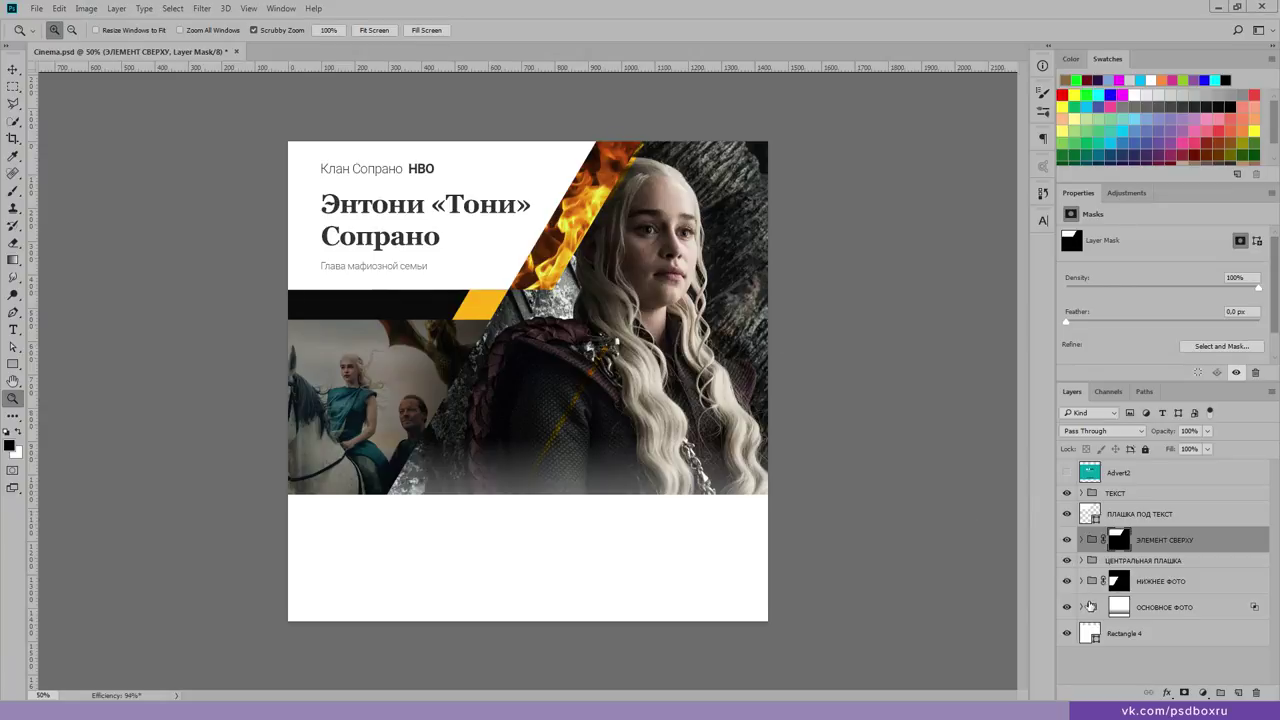
pyautogui.click(1090, 606)
pyautogui.click(1066, 607)
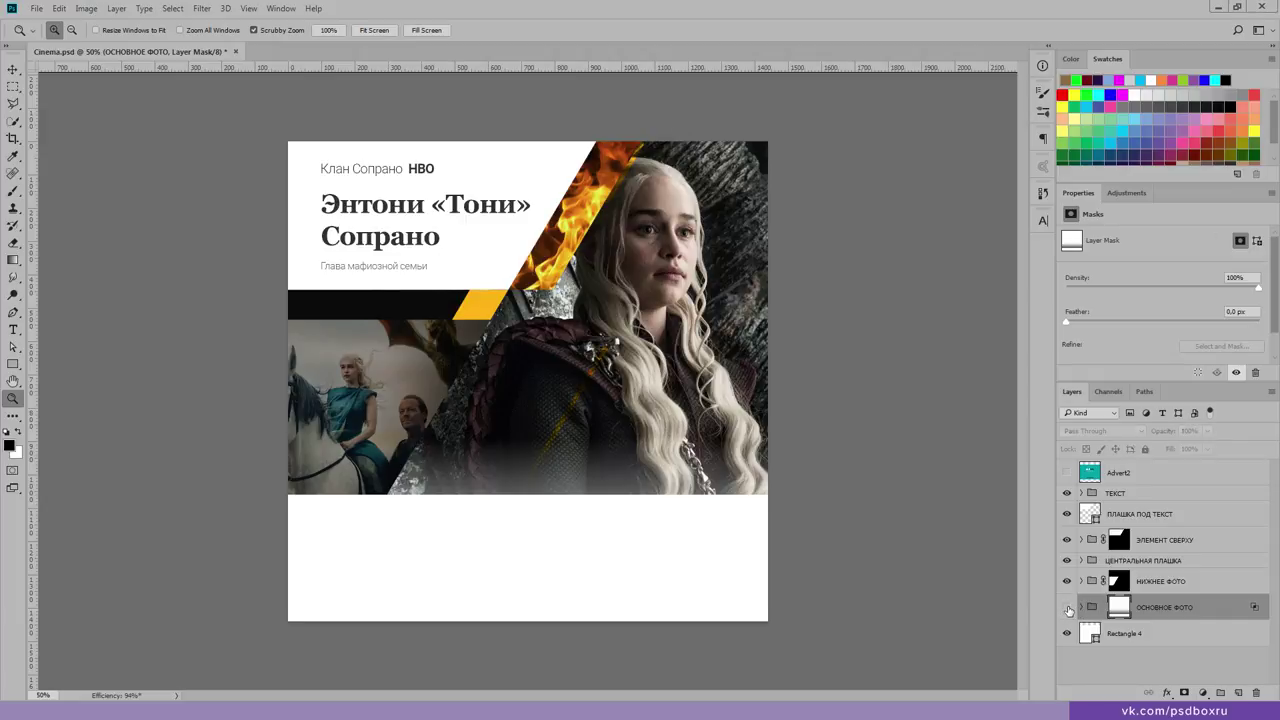
pyautogui.click(1066, 581)
pyautogui.click(1066, 581)
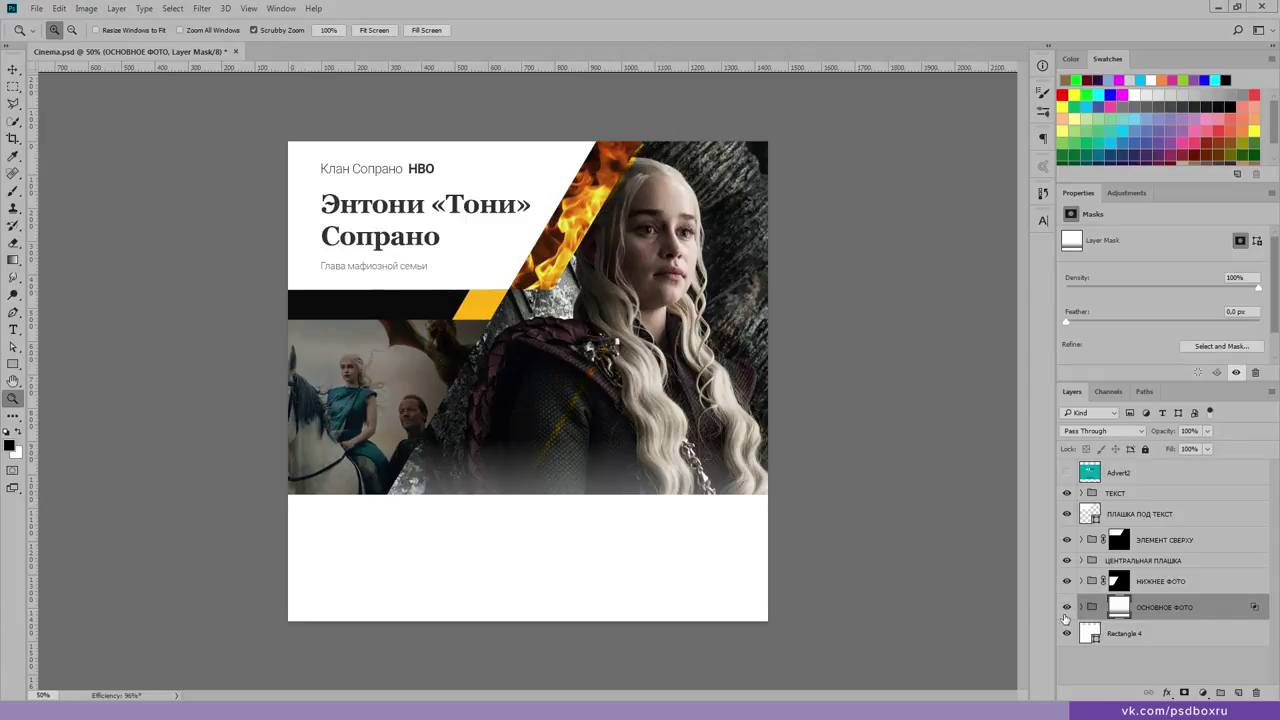
# Step: Add a new empty Layer 11 just above the НИЖНЕЕ ФОТО group
pyautogui.click(1170, 584)
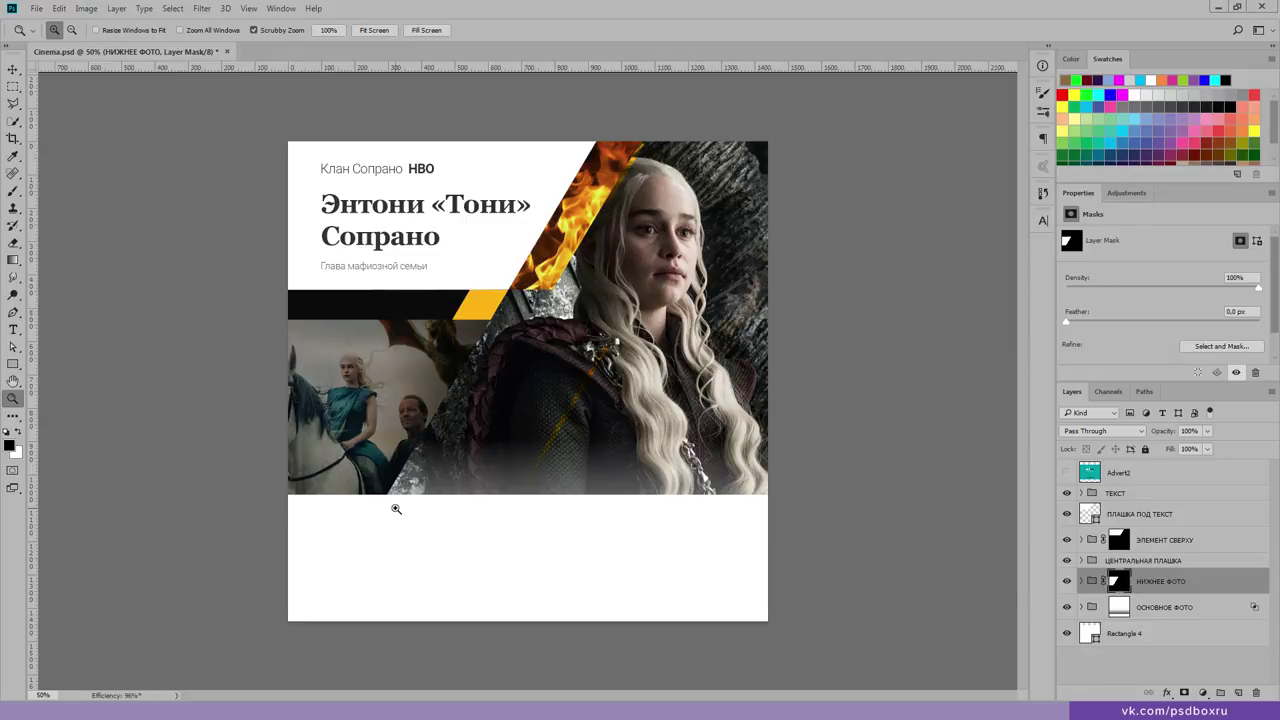
pyautogui.click(329, 526)
pyautogui.keyDown('alt'); pyautogui.click(385, 429); pyautogui.keyUp('alt')
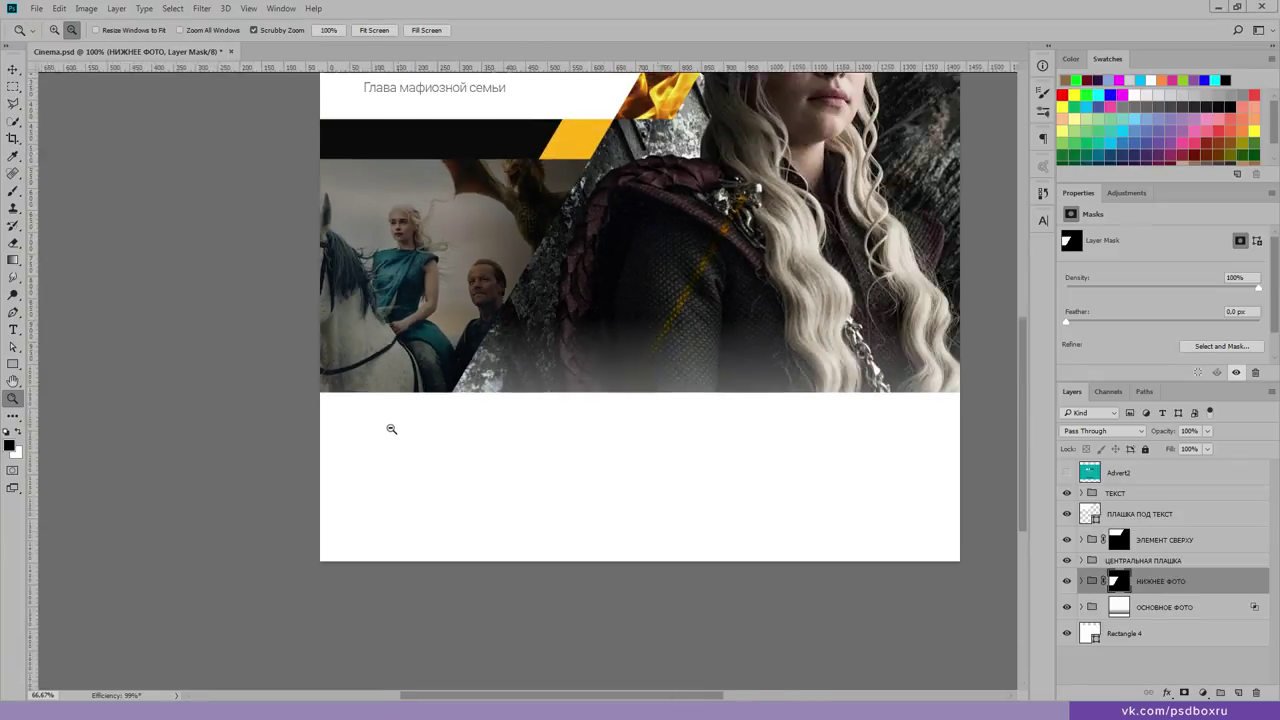
pyautogui.click(1238, 692)
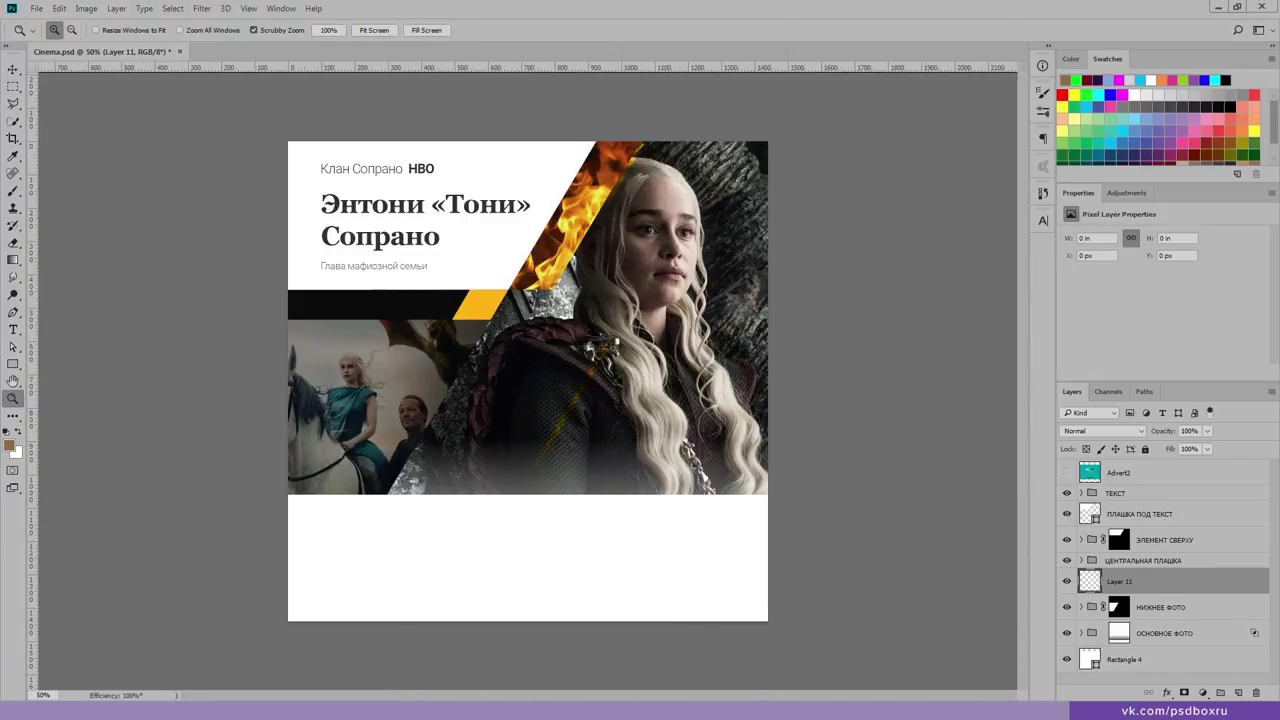
# Step: Draw a tall brown rectangle on the card's left edge and bring it to front
pyautogui.click(13, 364)
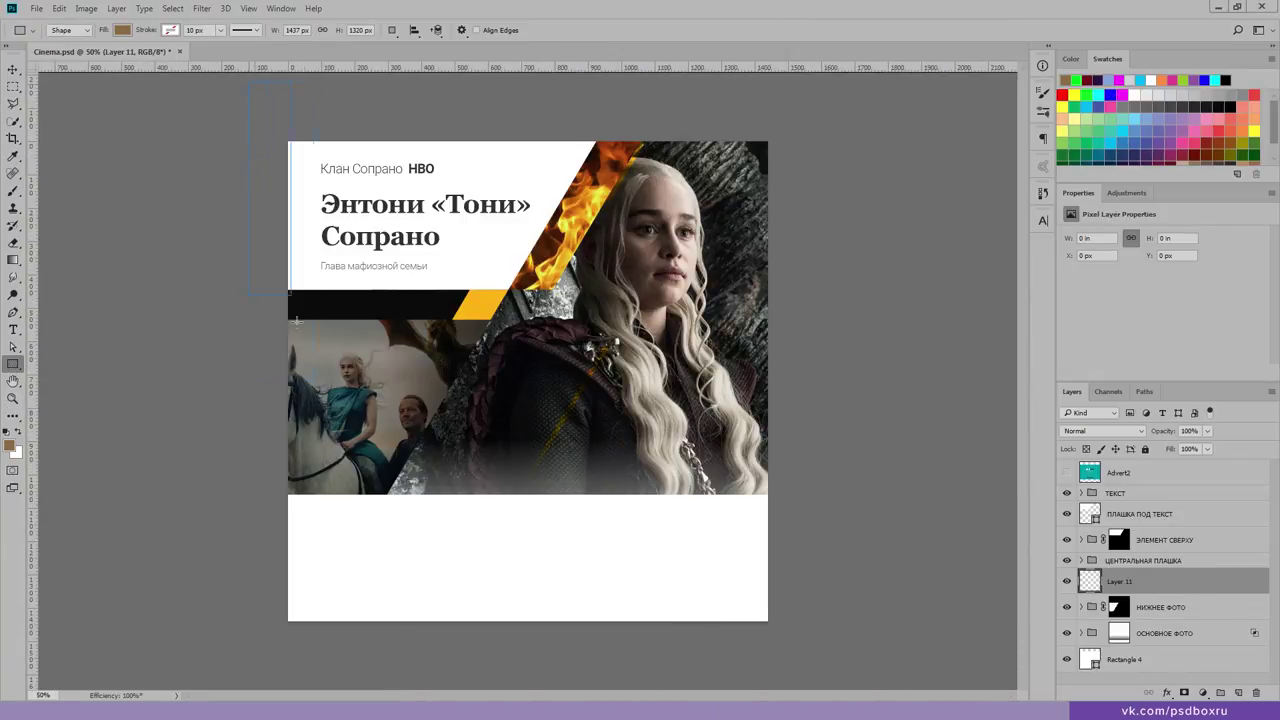
pyautogui.moveTo(249, 82); pyautogui.dragTo(373, 700)
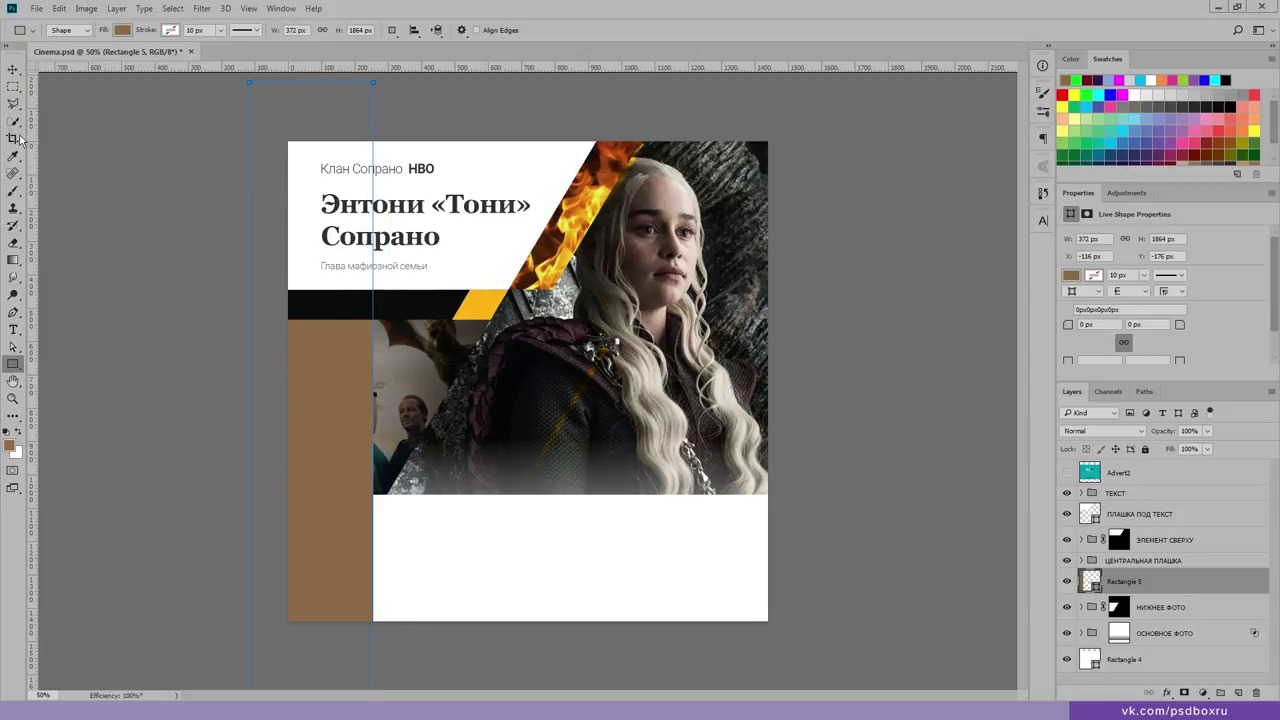
pyautogui.click(13, 70)
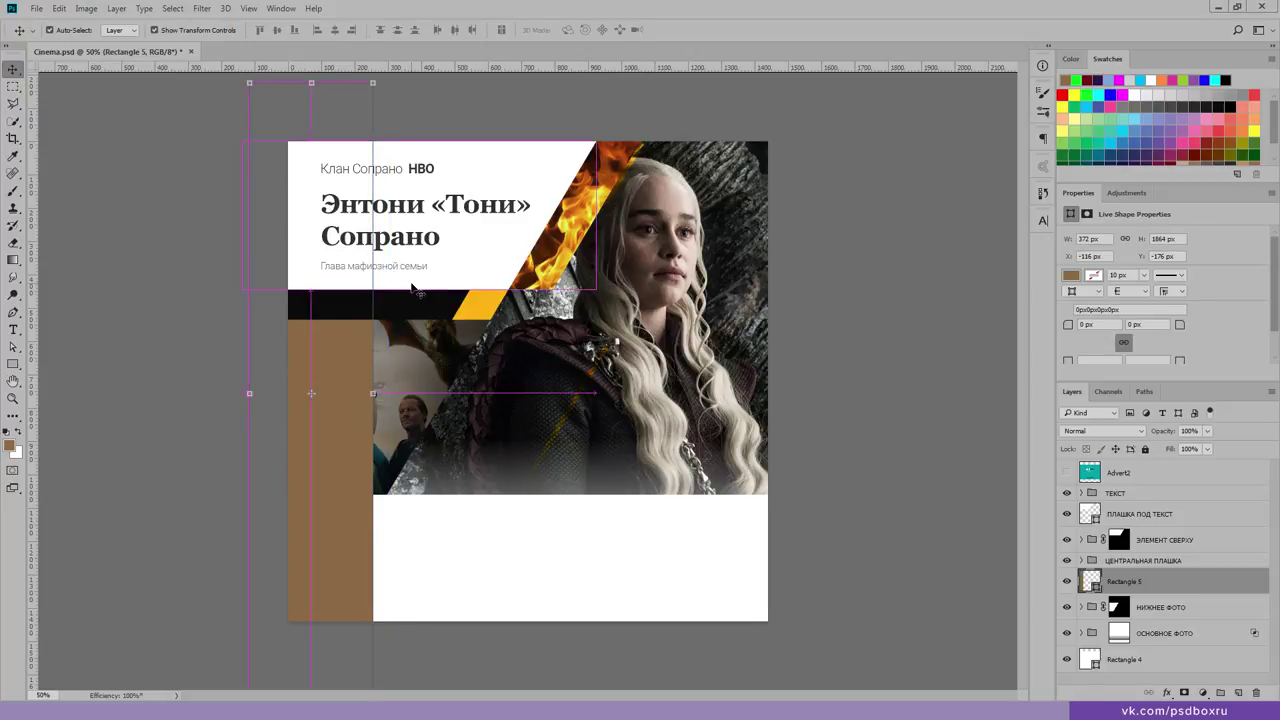
pyautogui.hotkey('ctrl', 'shift', ']')
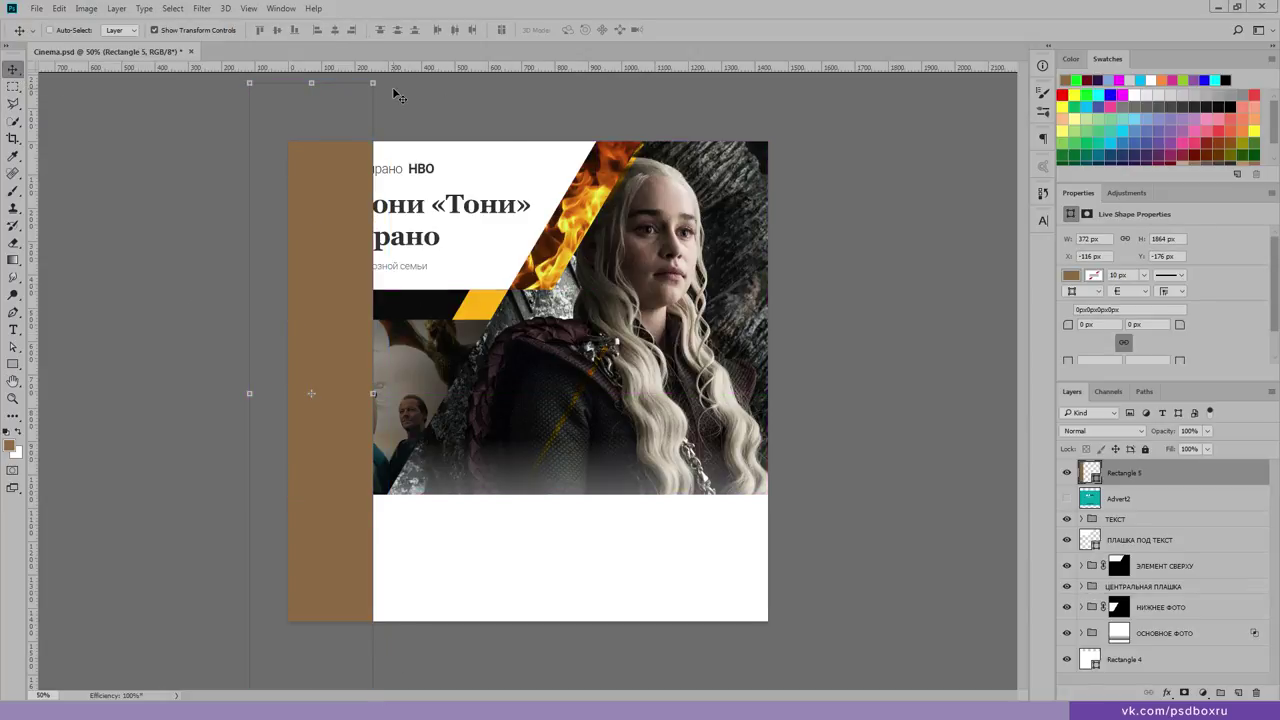
# Step: Rotate the brown strip 30° over the heading and set its opacity to 50%
pyautogui.hotkey('ctrl', 't')
pyautogui.moveTo(384, 75); pyautogui.dragTo(533, 154)
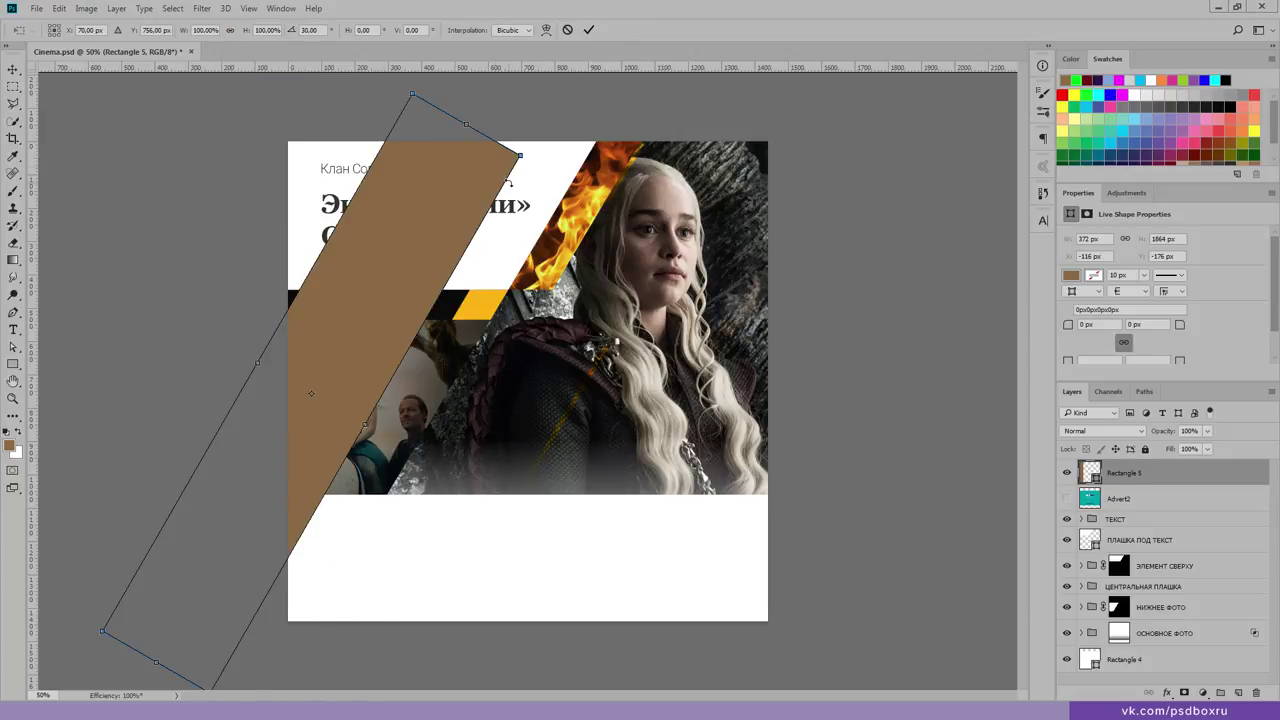
pyautogui.moveTo(380, 329); pyautogui.dragTo(446, 295)
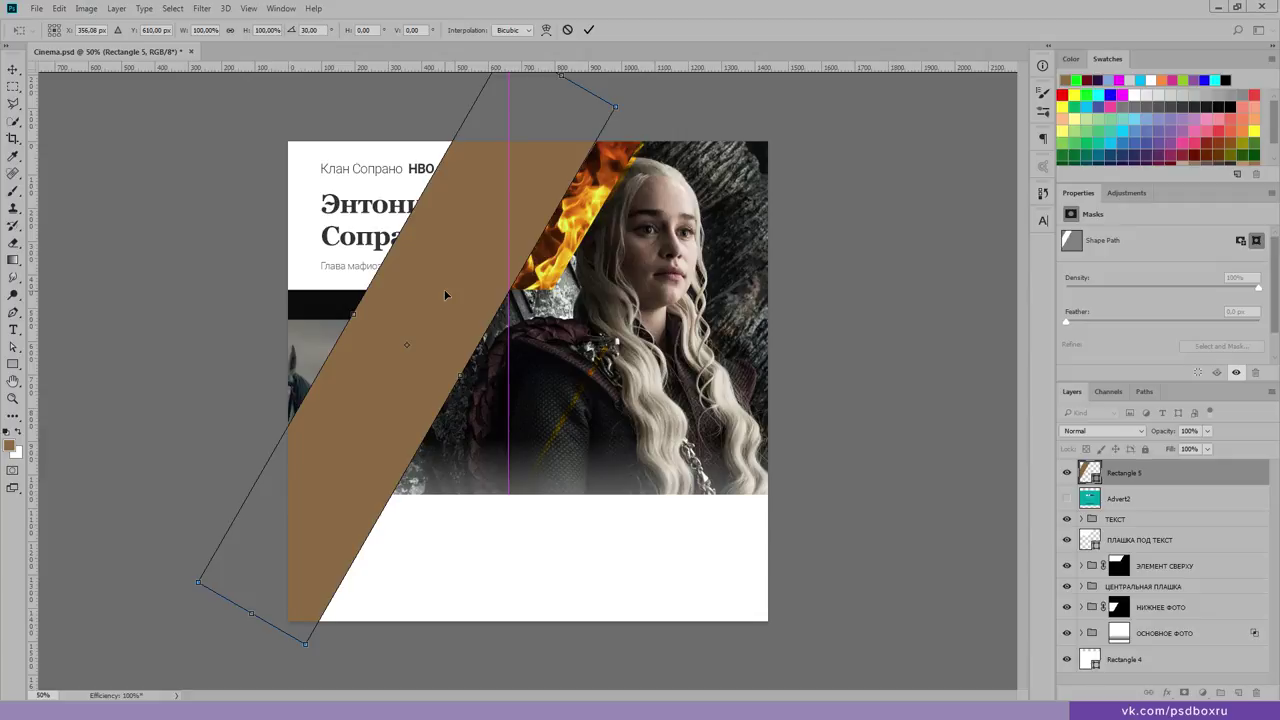
pyautogui.hotkey('ctrl', '0')
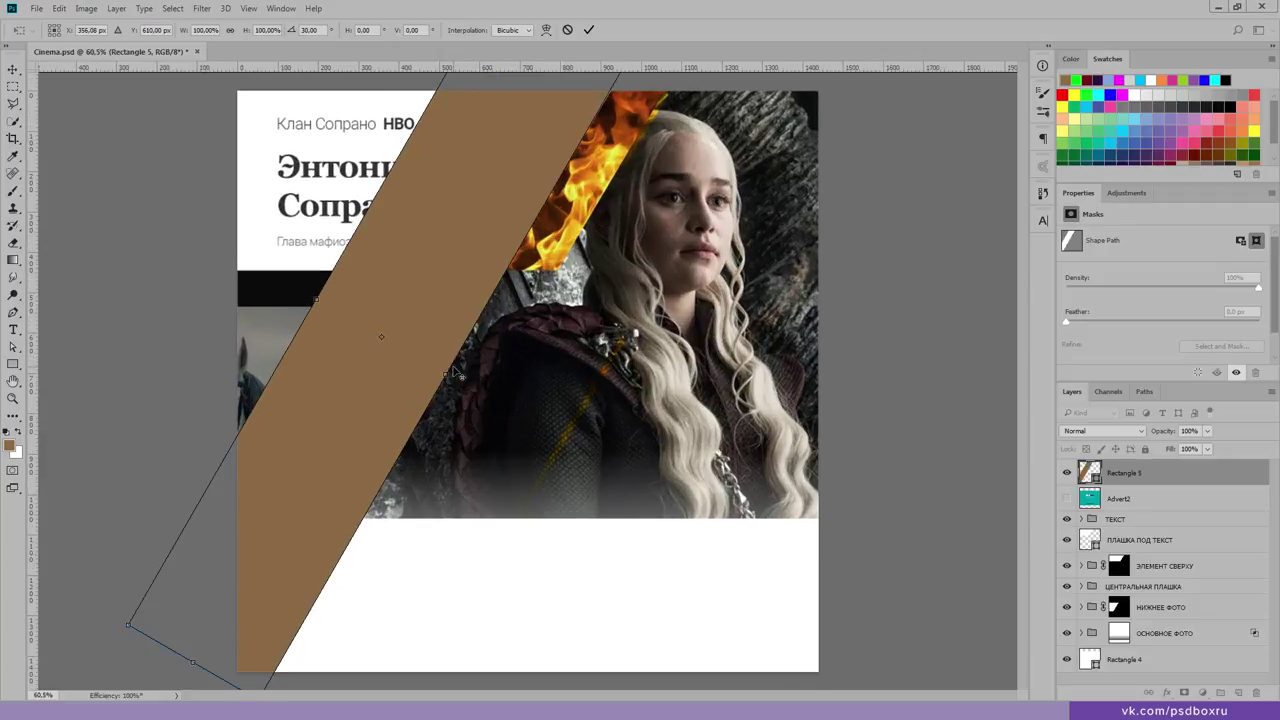
pyautogui.press('Return')
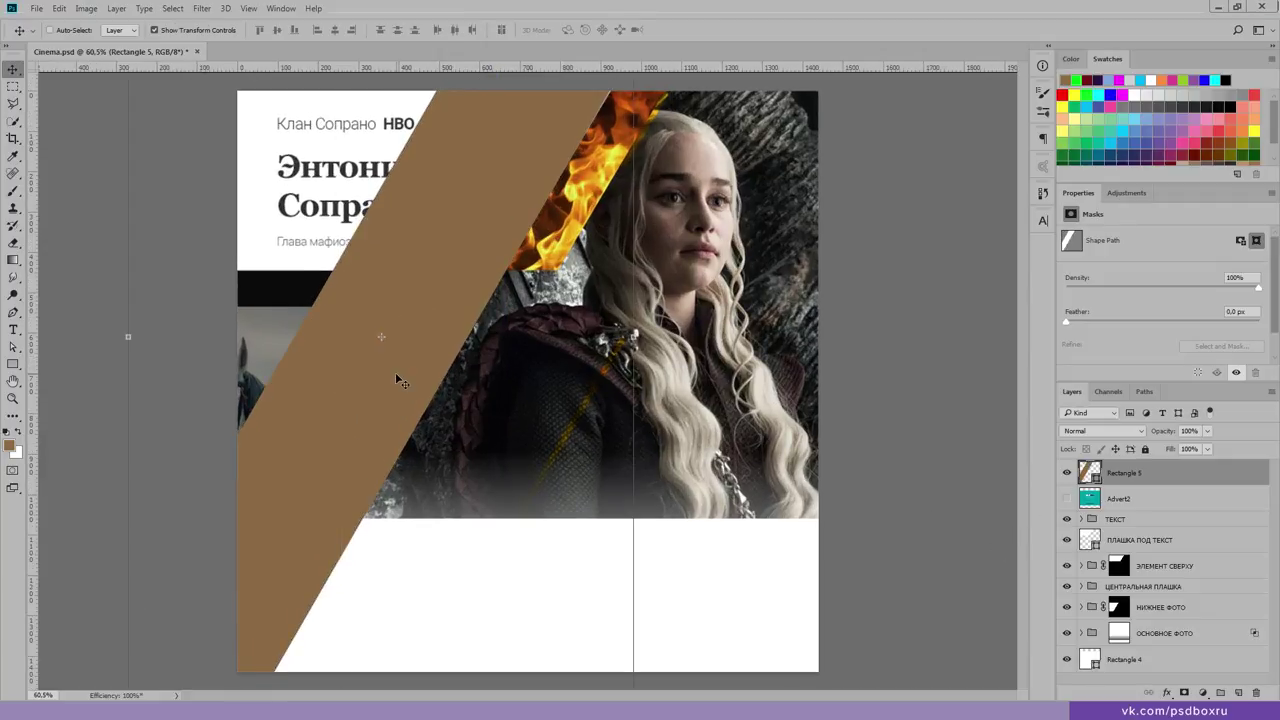
pyautogui.press('5')
pyautogui.scroll(-1, 484, 431)
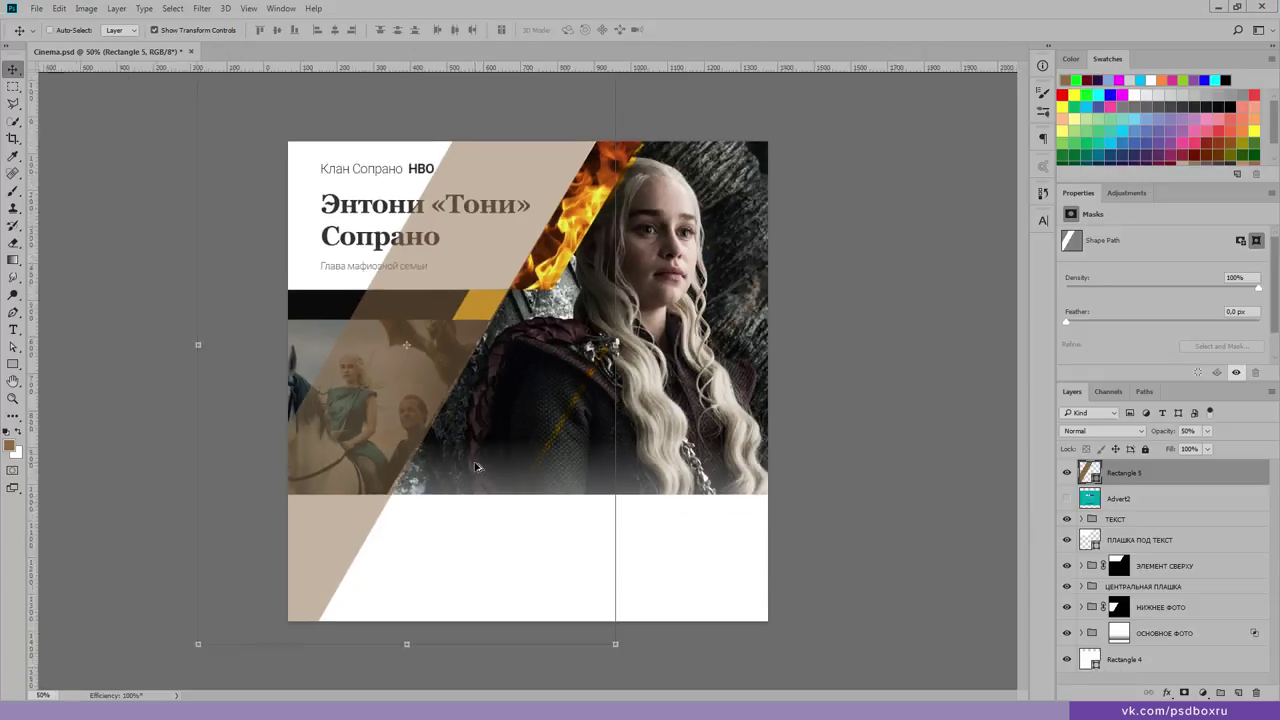
pyautogui.scroll(-1, 481, 467)
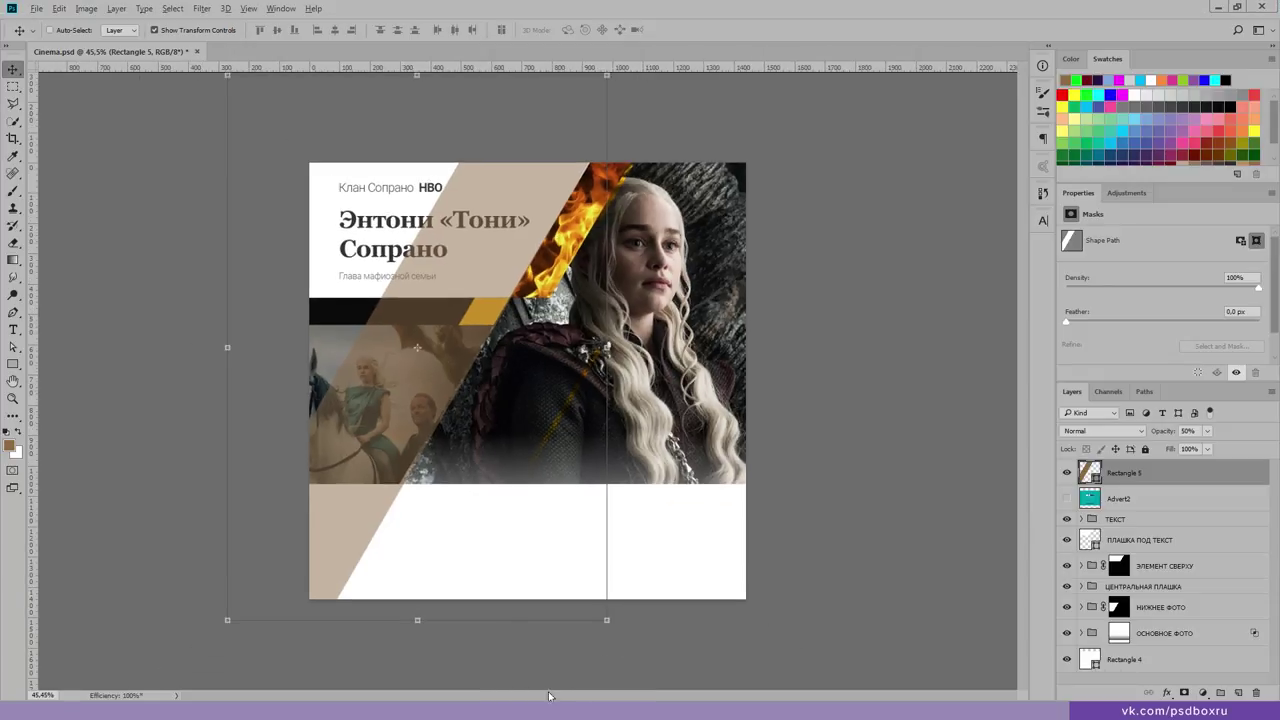
pyautogui.scroll(1, 518, 626)
pyautogui.scroll(-1, 520, 650)
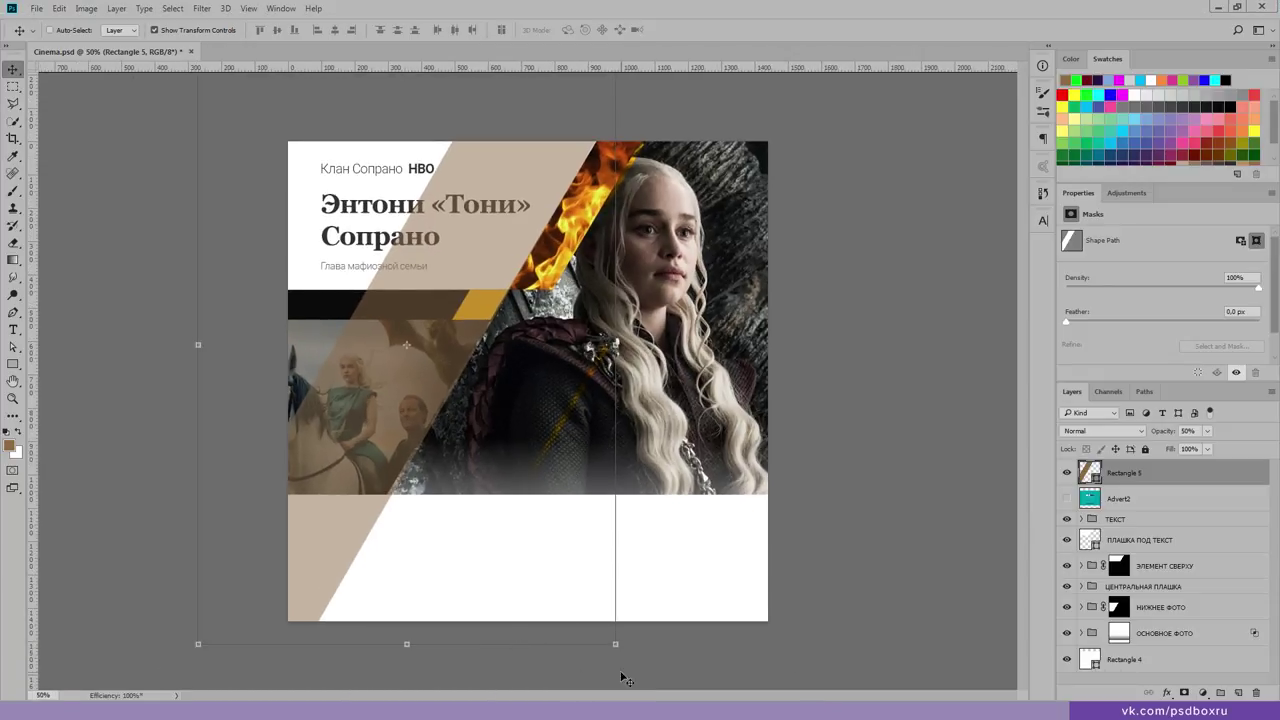
# Step: Rotate Rectangle 5 by about 0.87° to fine-tune its angle
pyautogui.hotkey('ctrl', 't')
pyautogui.moveTo(628, 658); pyautogui.dragTo(630, 672)
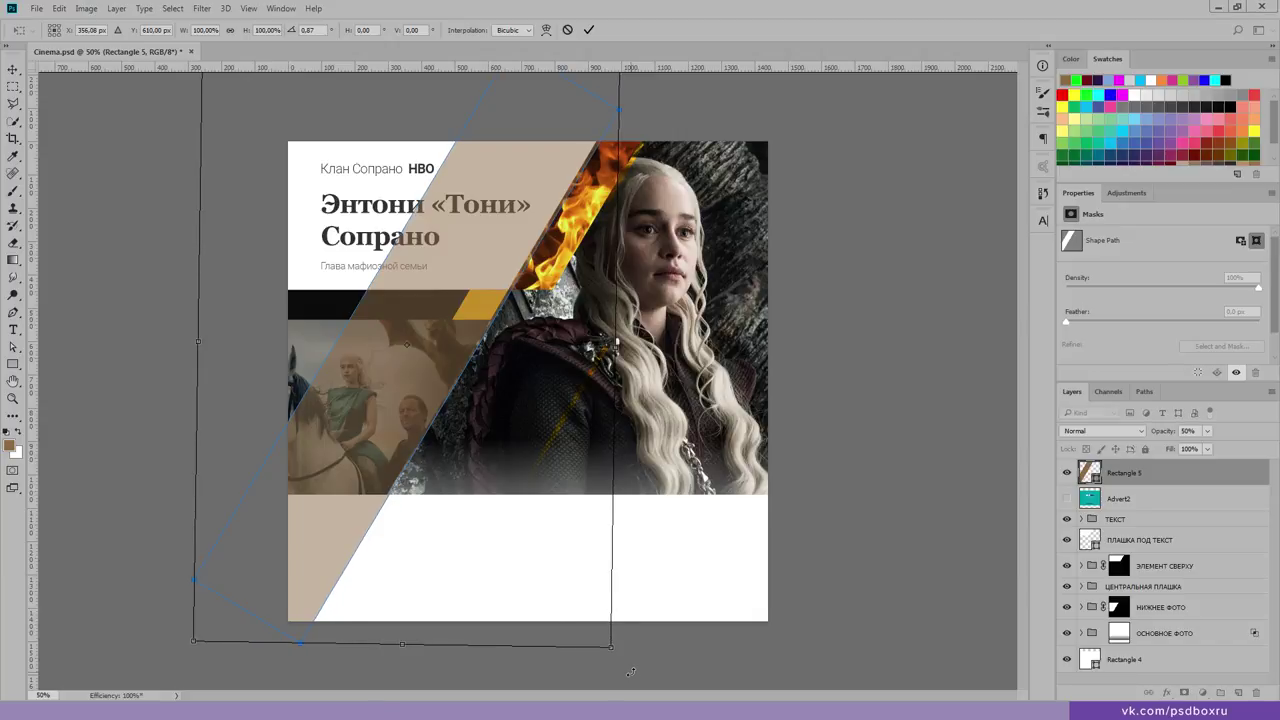
pyautogui.press('Return')
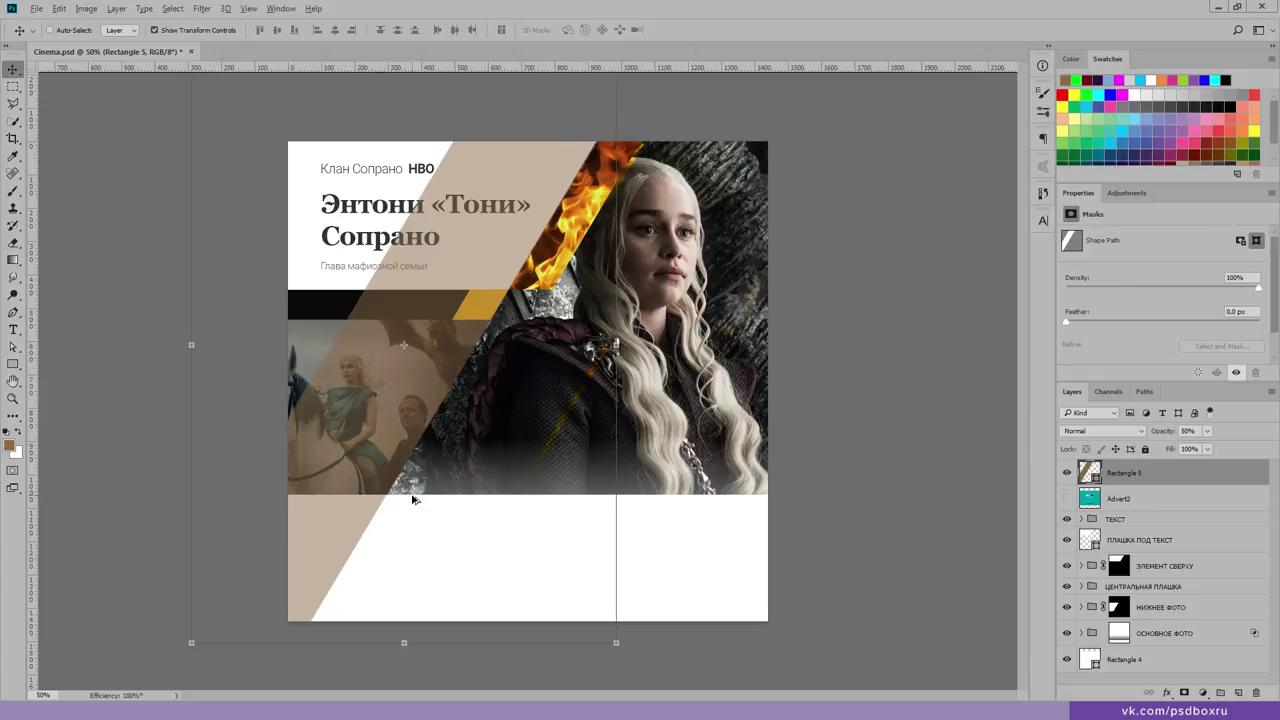
pyautogui.scroll(5, 409, 497)
pyautogui.scroll(-1, 384, 508)
pyautogui.scroll(-2, 480, 450)
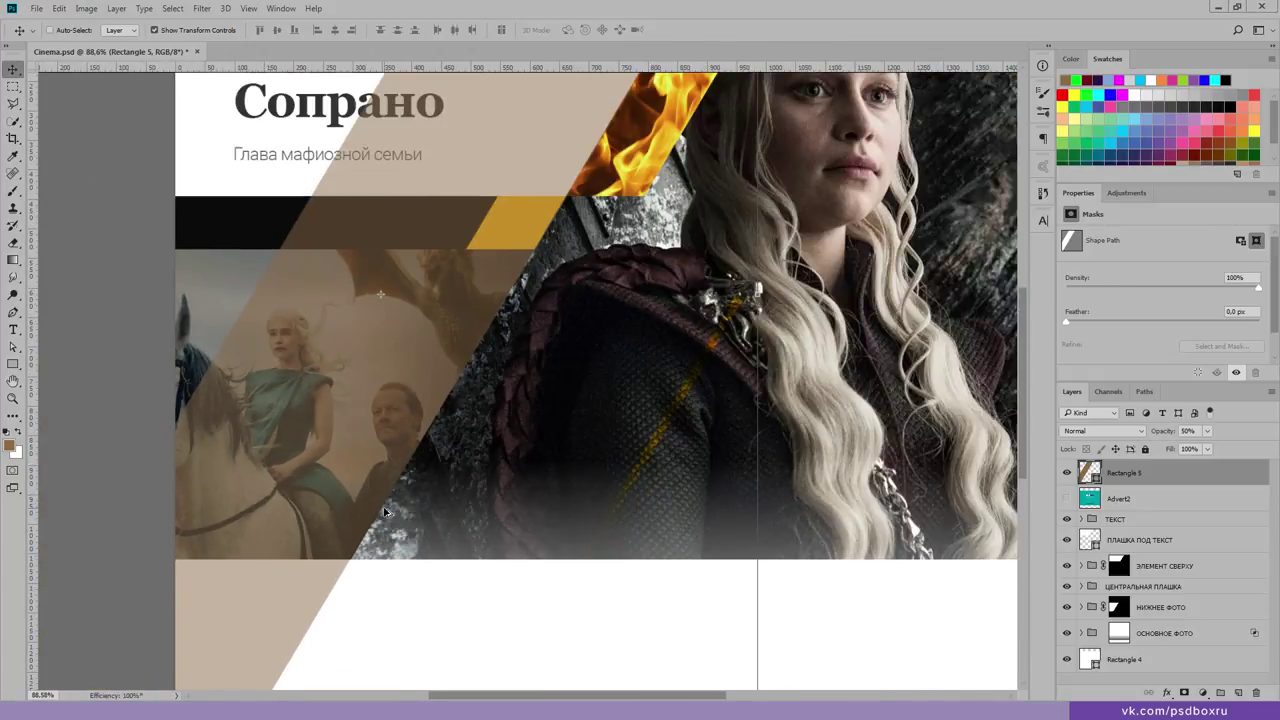
pyautogui.scroll(-1, 580, 392)
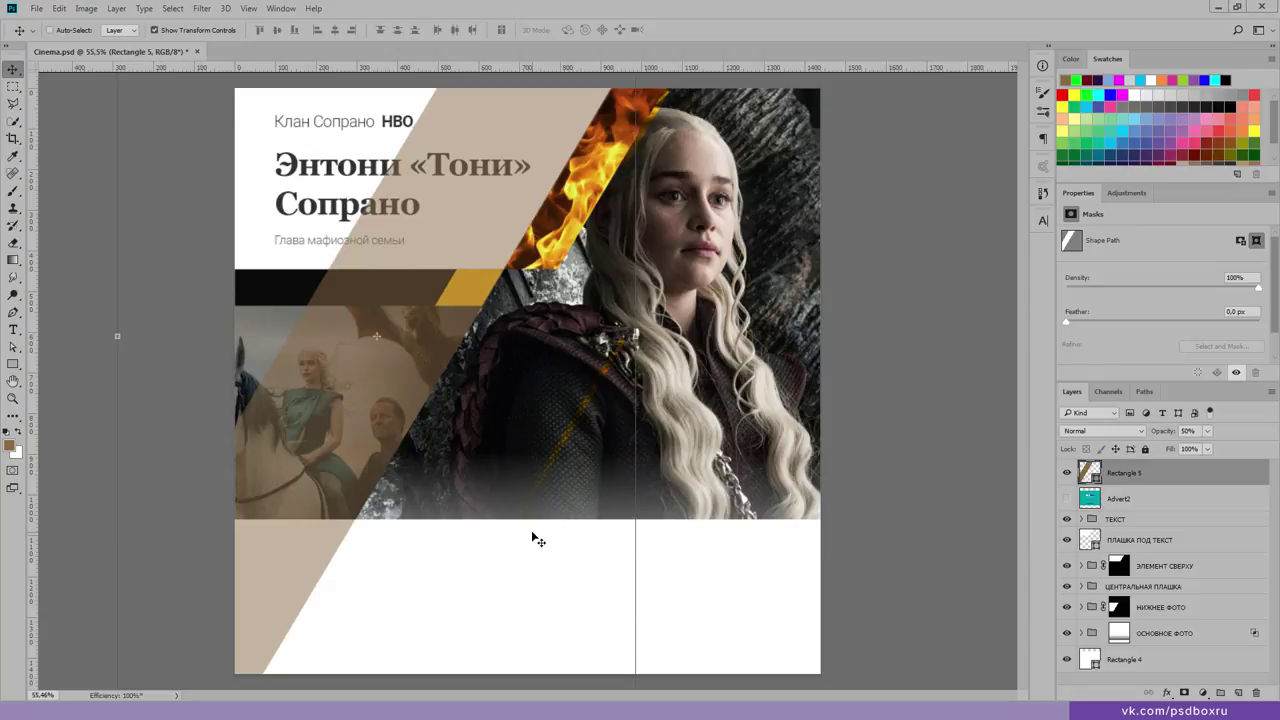
pyautogui.scroll(-1, 533, 538)
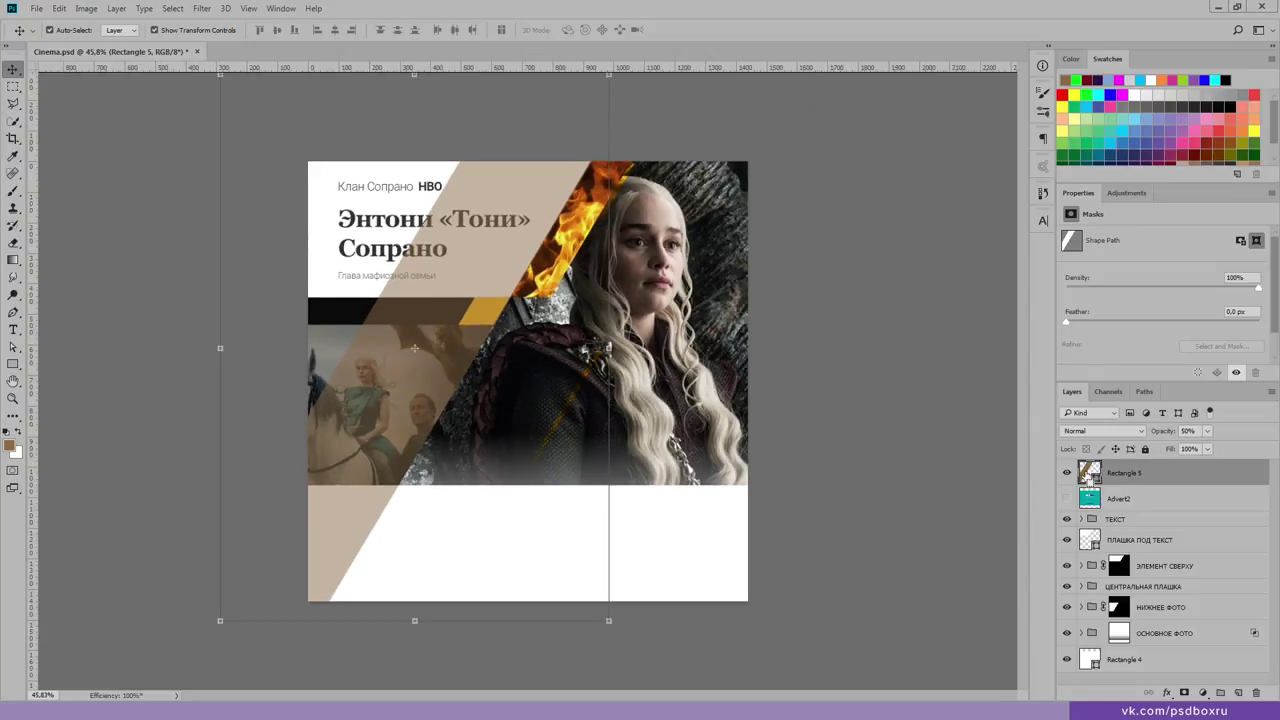
# Step: Load the band's outline as a selection and target the НИЖНЕЕ ФОТО mask
pyautogui.keyDown('ctrl'); pyautogui.click(1088, 478); pyautogui.keyUp('ctrl')
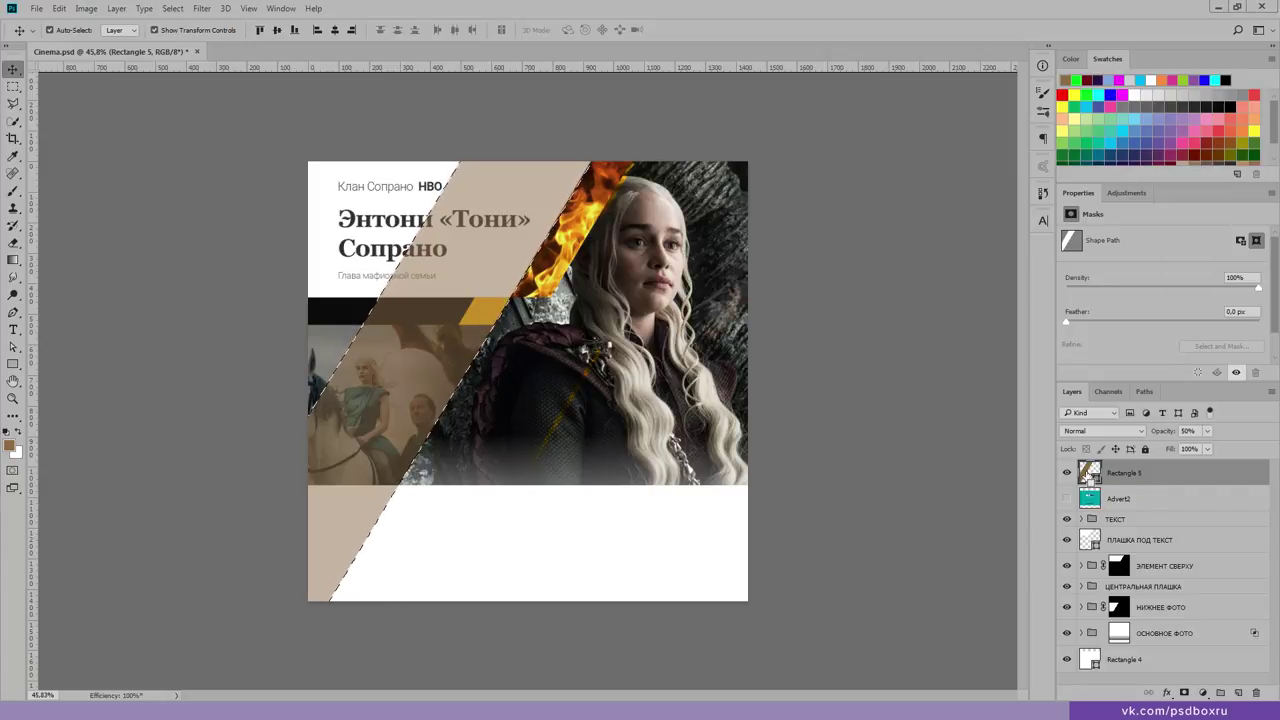
pyautogui.hotkey('ctrl', 't')
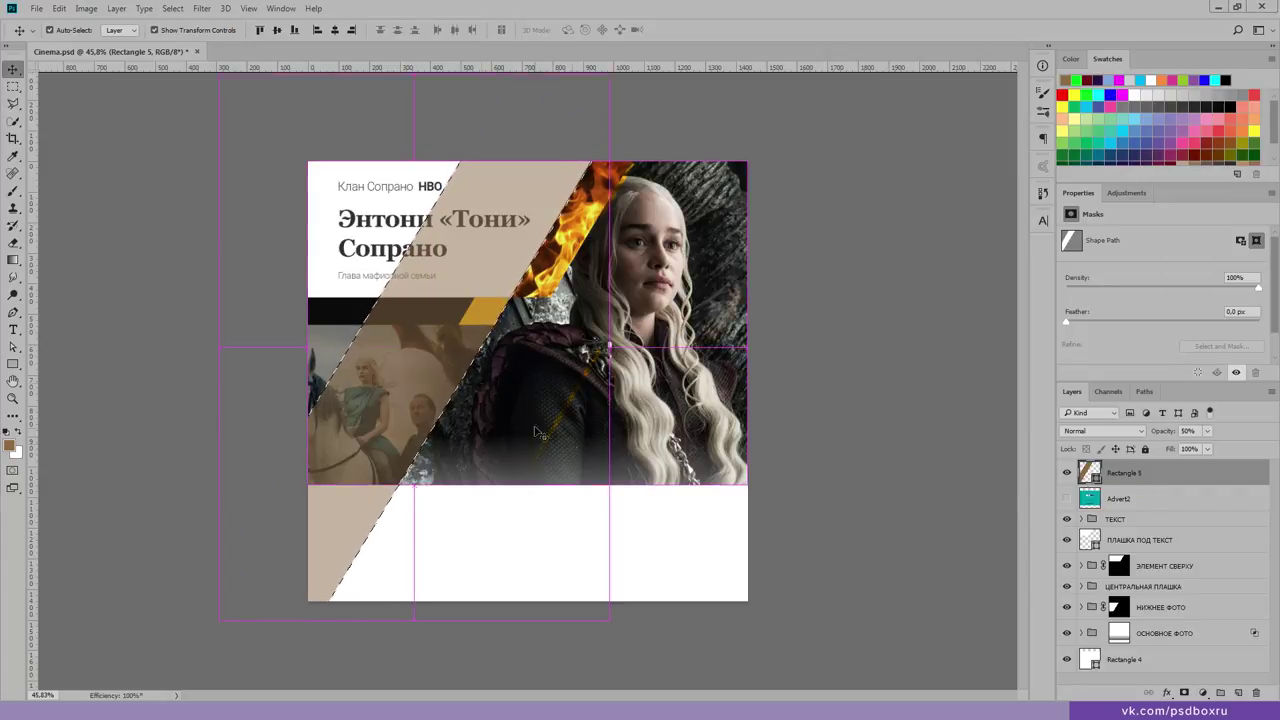
pyautogui.press('Return')
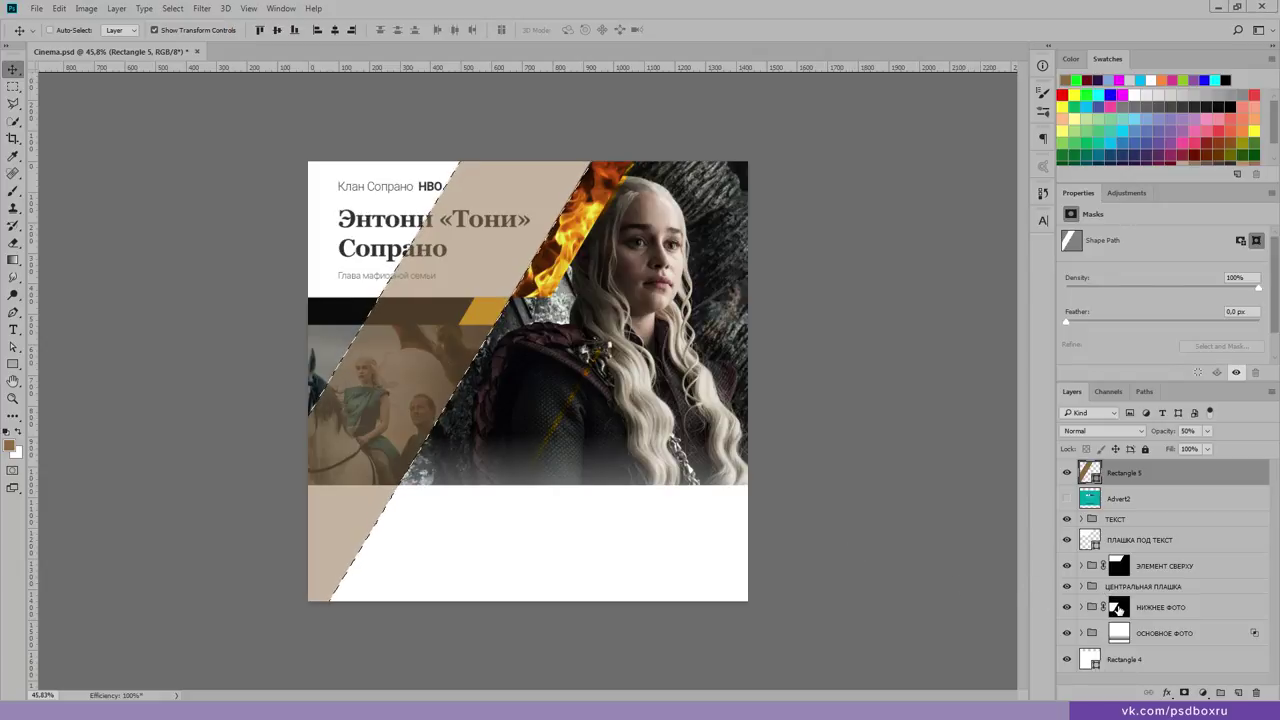
pyautogui.click(1118, 609)
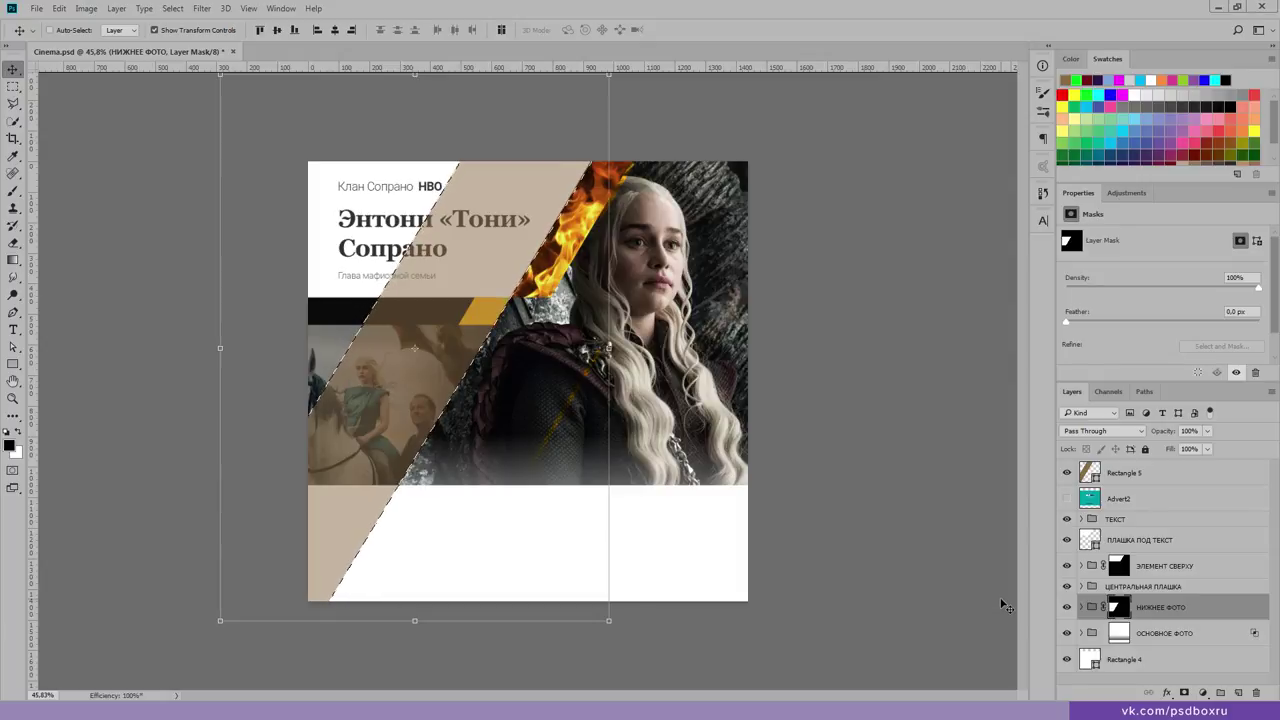
# Step: Paint the НИЖНЕЕ ФОТО mask clean along the diagonal edge, removing the stray light blob
pyautogui.press('b')
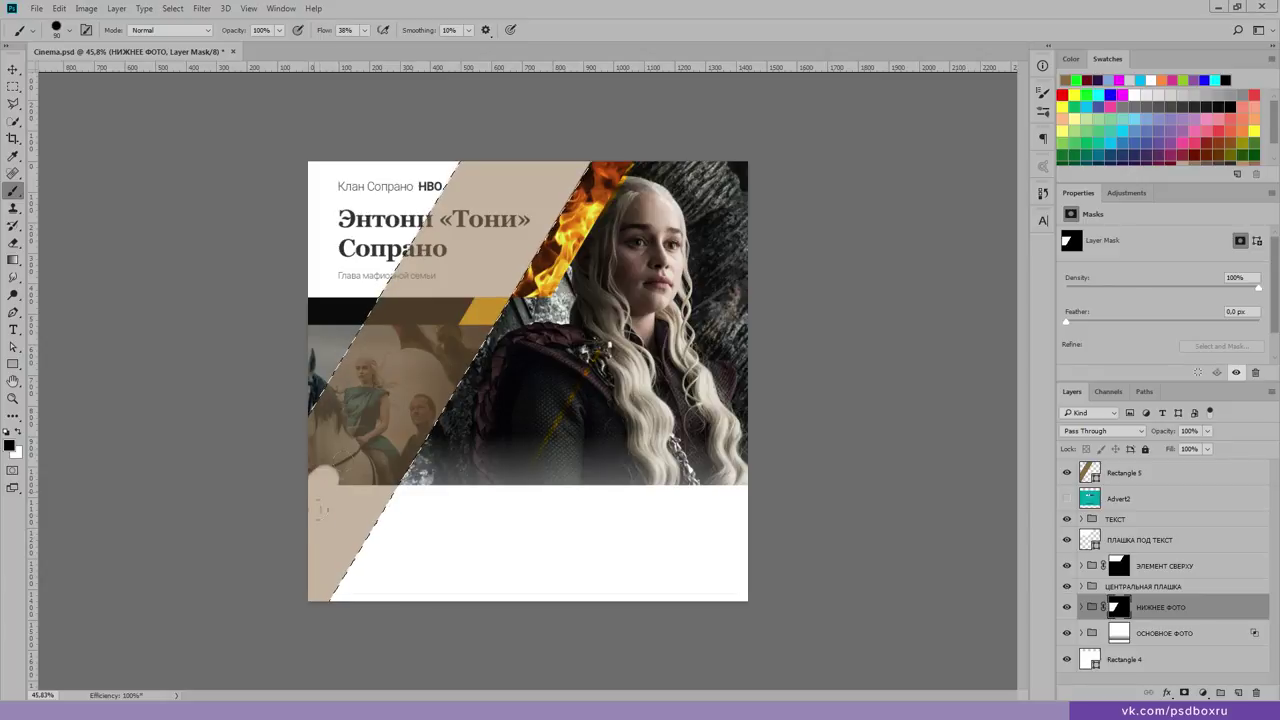
pyautogui.moveTo(333, 482); pyautogui.dragTo(346, 466)
pyautogui.press('x')
pyautogui.moveTo(334, 496); pyautogui.dragTo(303, 513)
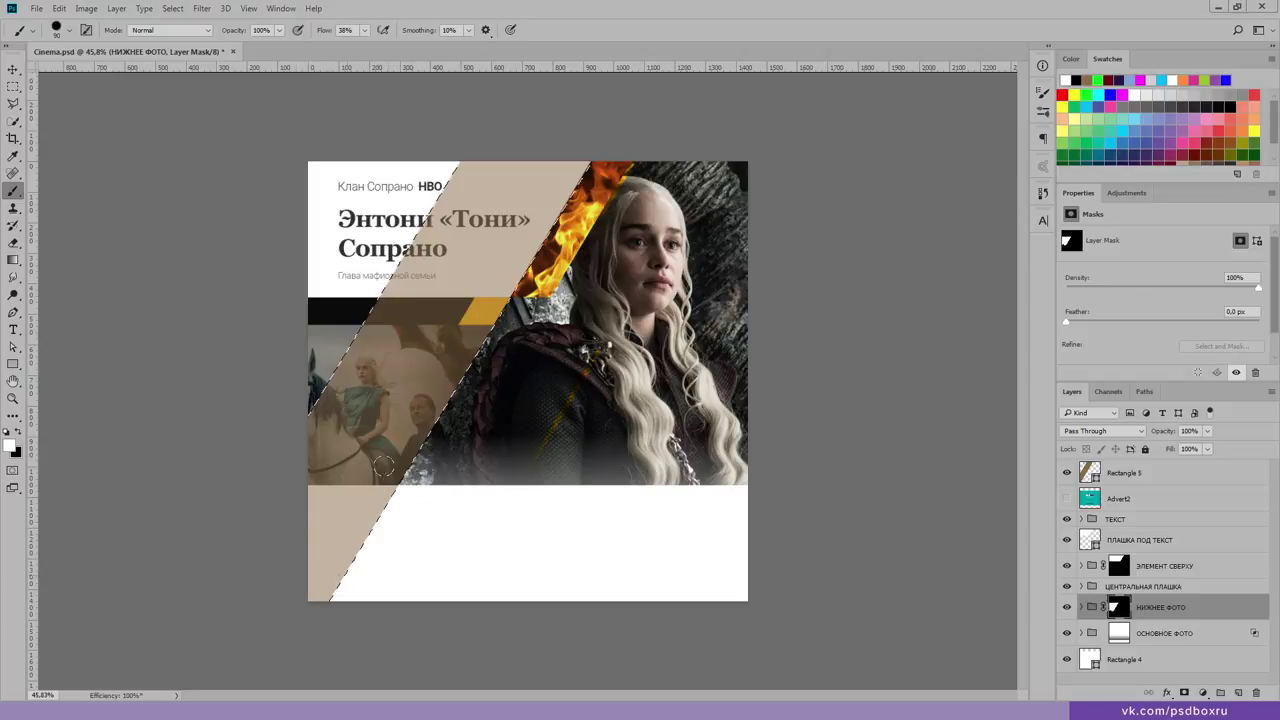
pyautogui.moveTo(343, 562); pyautogui.dragTo(311, 604)
# Step: Deselect and hide the beige Rectangle 5 overlay
pyautogui.hotkey('ctrl', 'd')
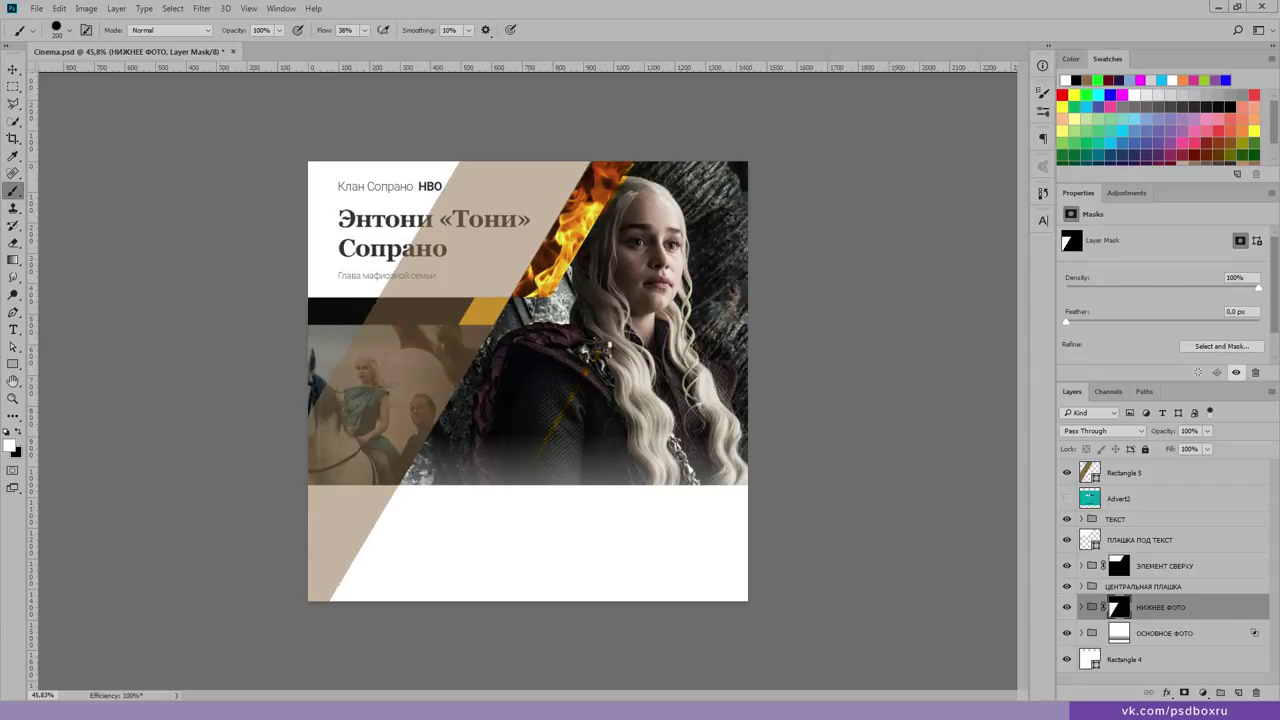
pyautogui.click(13, 70)
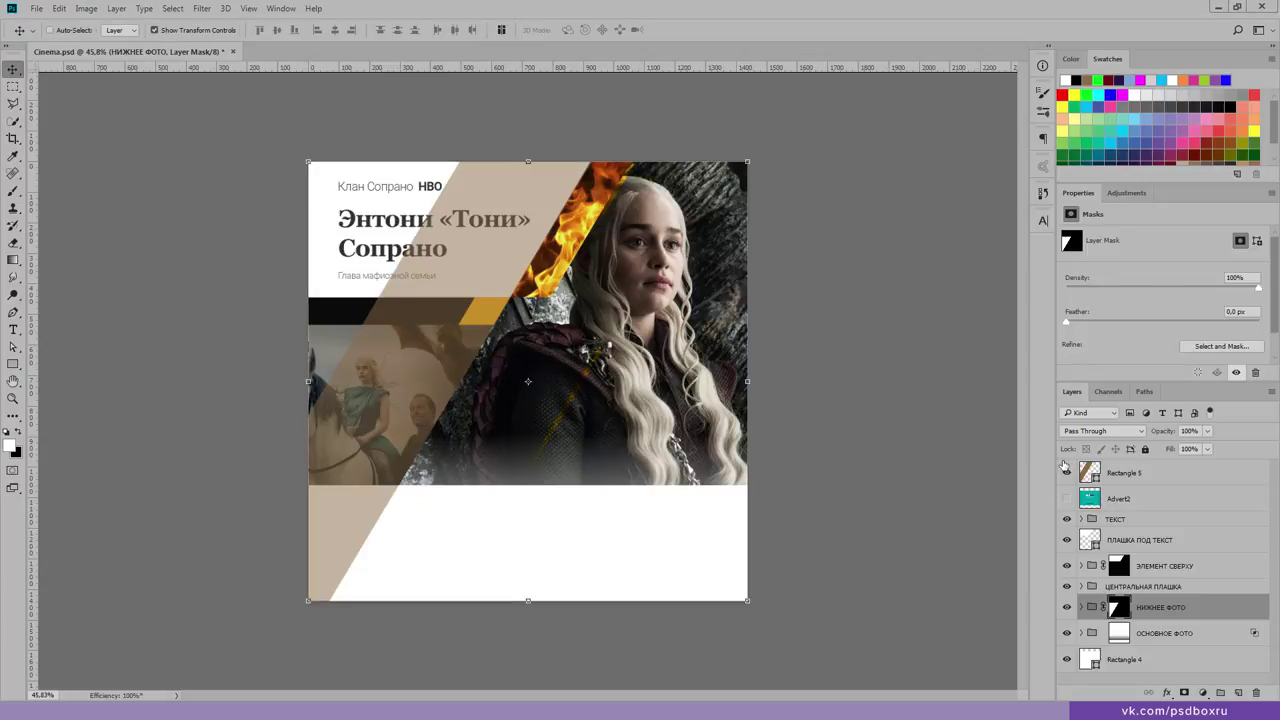
pyautogui.click(1067, 472)
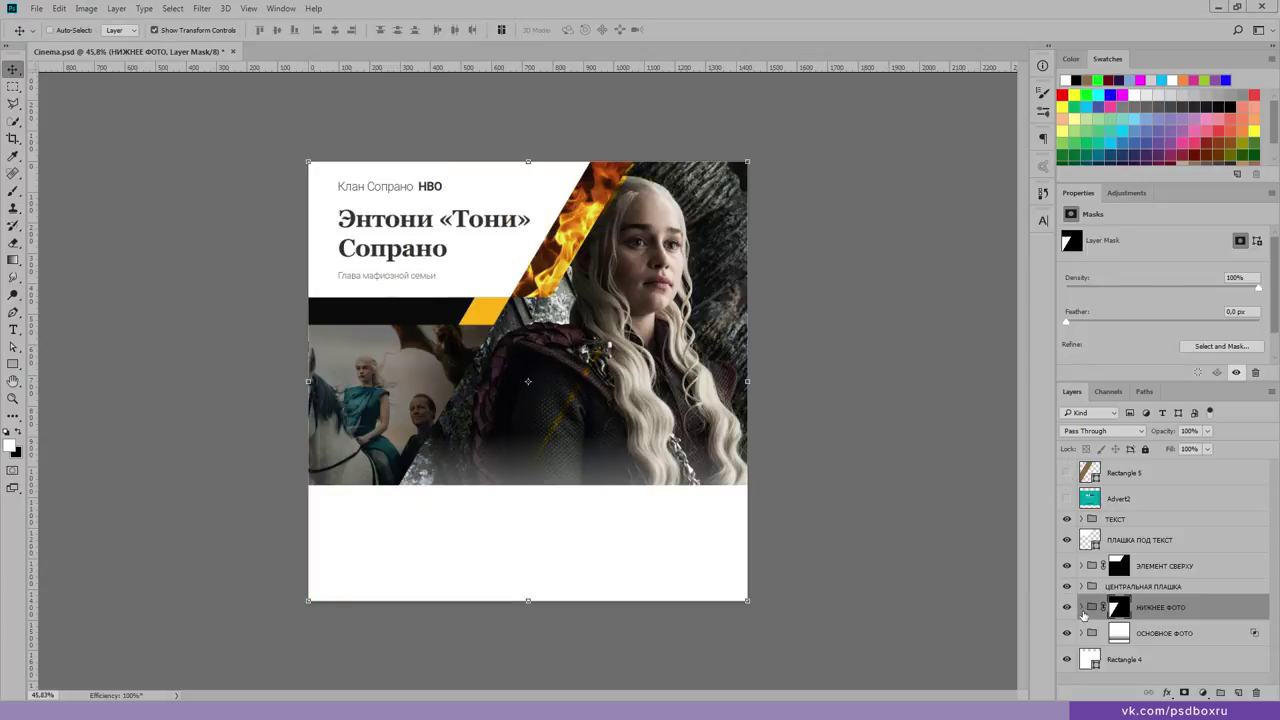
# Step: Move the Layer 4 horse-riding photo left and enlarge it slightly, bottom aligned to canvas
pyautogui.click(1087, 607)
pyautogui.scroll(-1, 1150, 600)
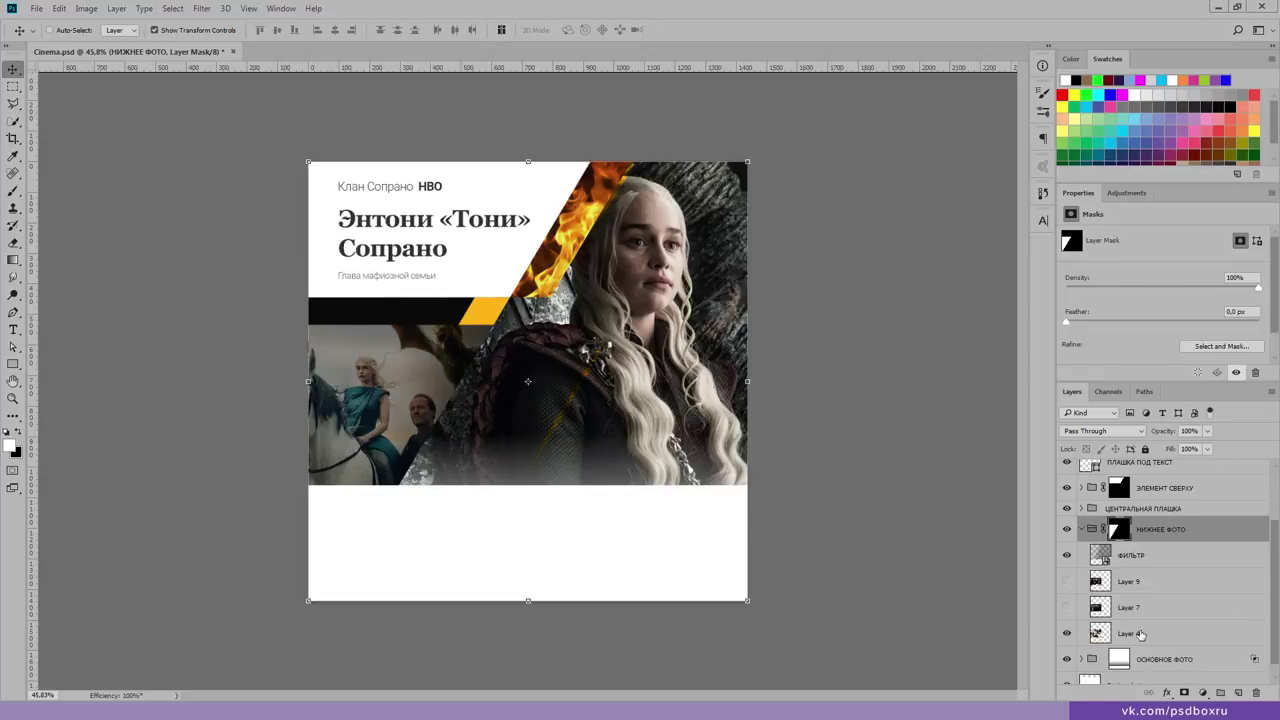
pyautogui.click(1128, 633)
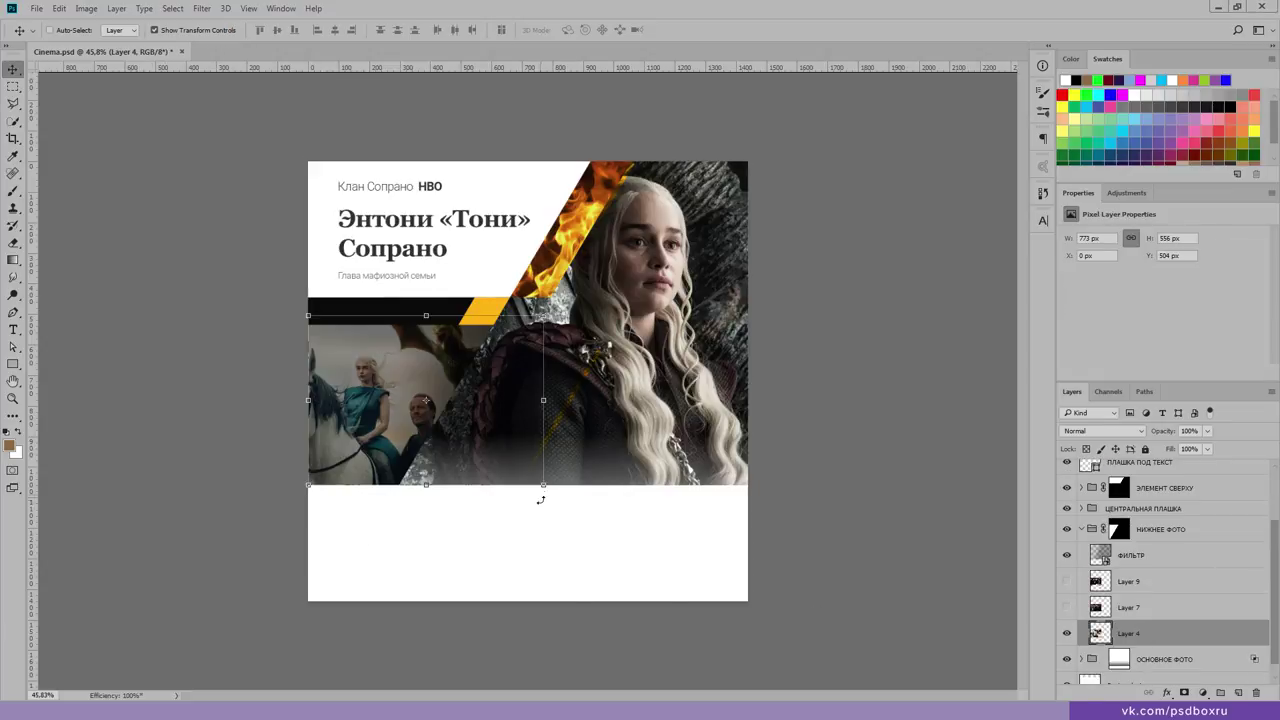
pyautogui.moveTo(543, 486); pyautogui.dragTo(703, 598)
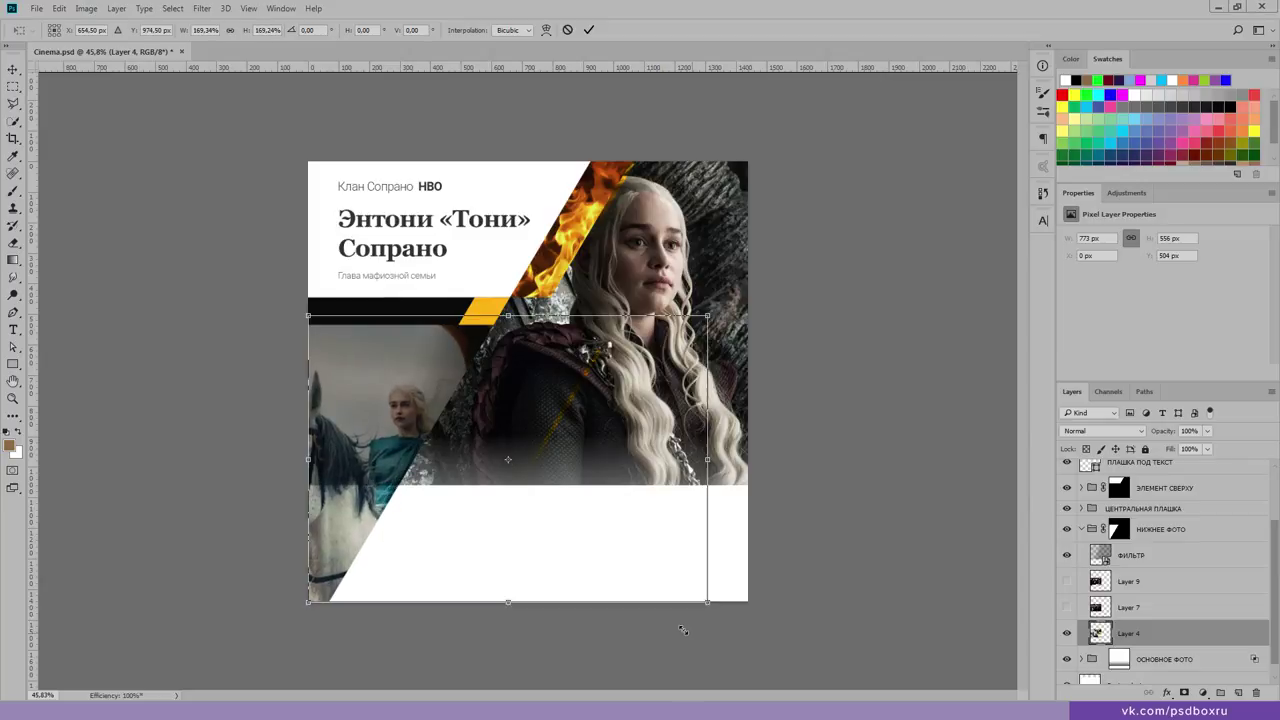
pyautogui.moveTo(596, 560); pyautogui.dragTo(554, 565)
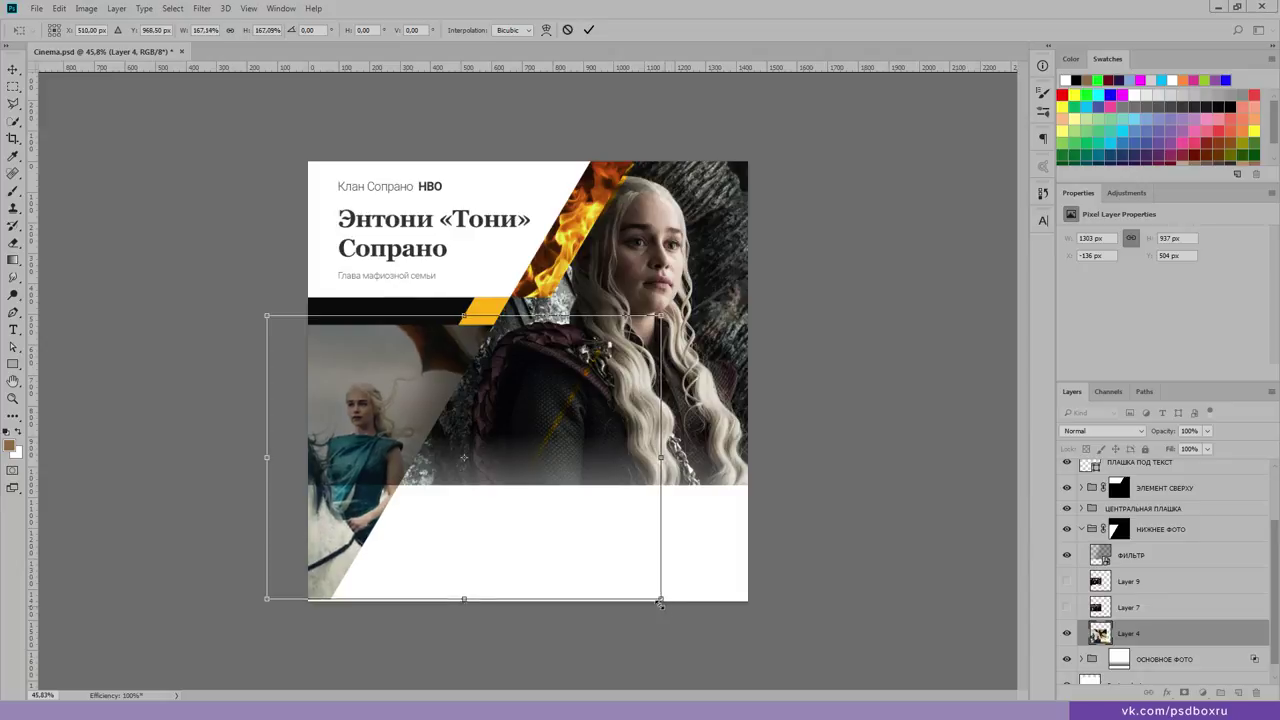
pyautogui.moveTo(665, 605); pyautogui.dragTo(669, 607)
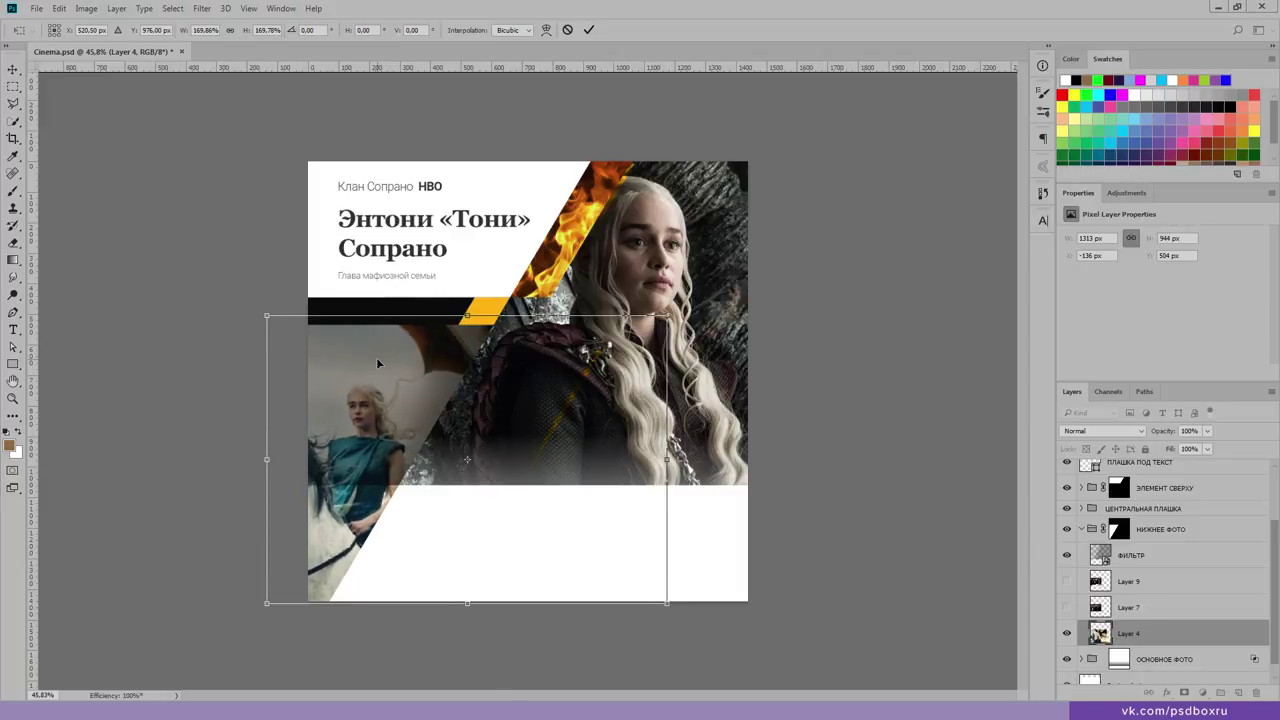
pyautogui.moveTo(378, 363); pyautogui.dragTo(375, 360)
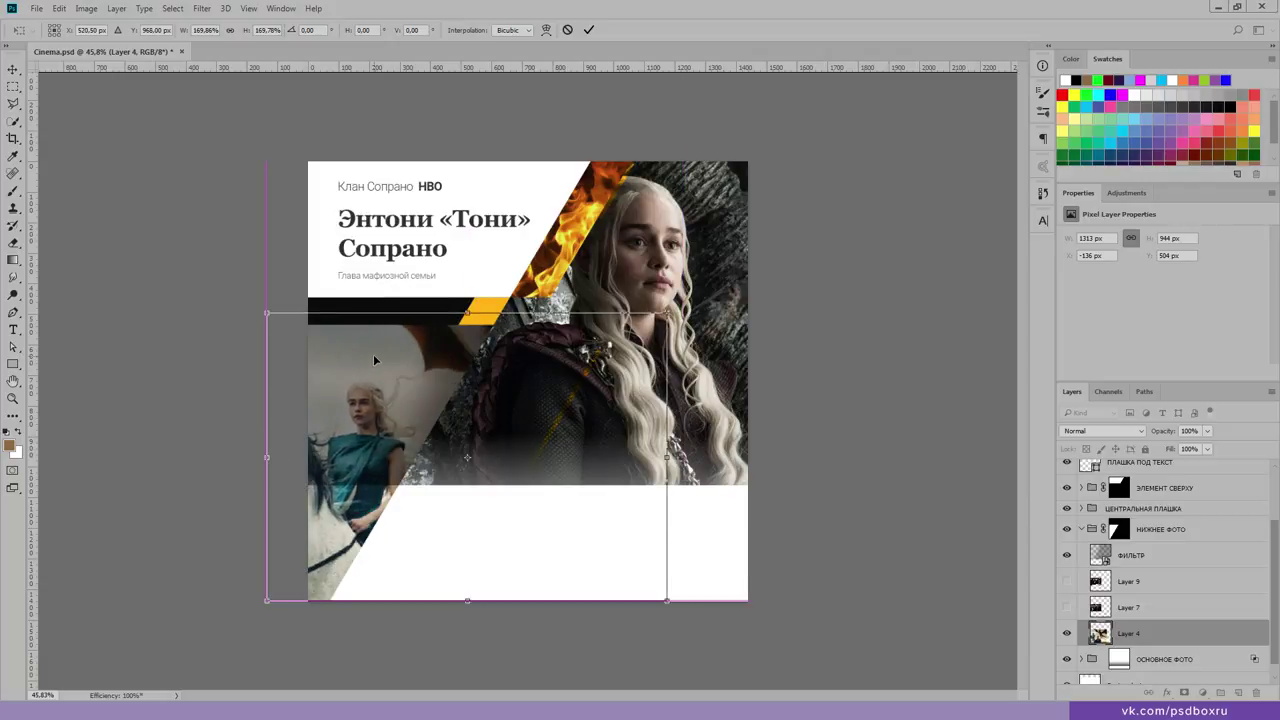
pyautogui.press('Return')
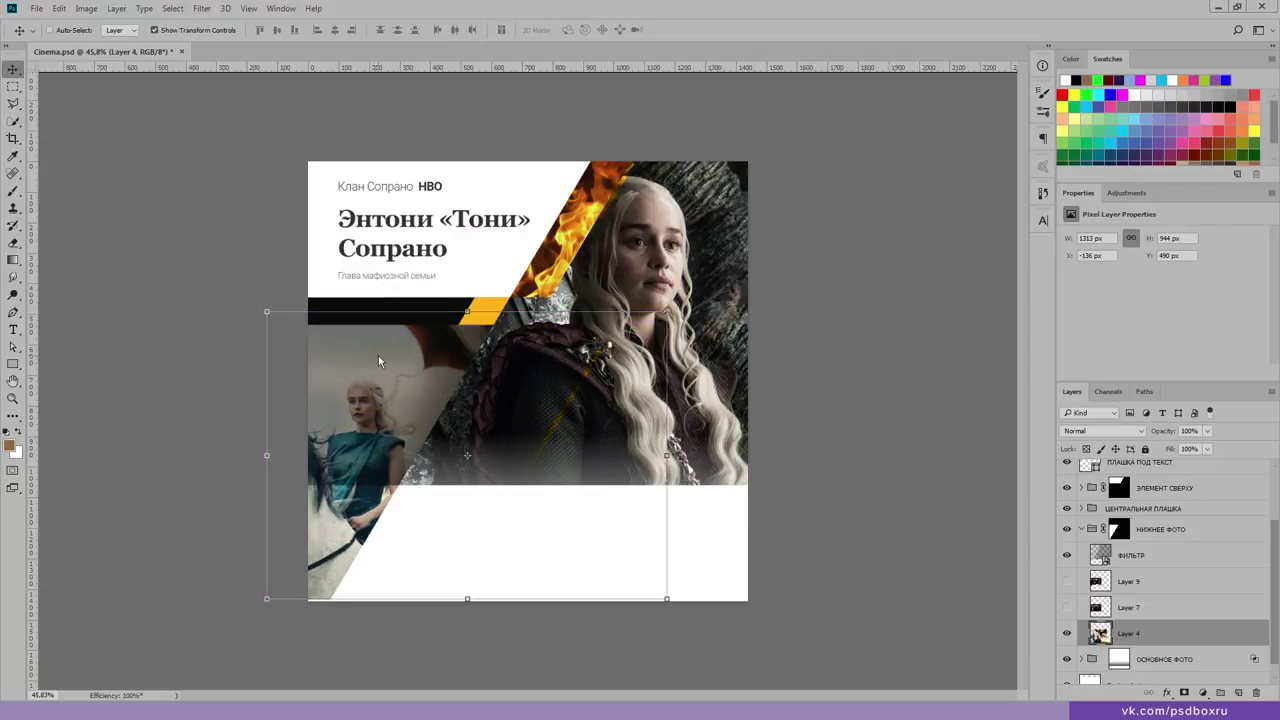
# Step: Nudge Layer 4 into place and place the Daenerys Season 5 image over the lower panel
pyautogui.hotkey('shift', 'Down')
pyautogui.hotkey('shift', 'Down')
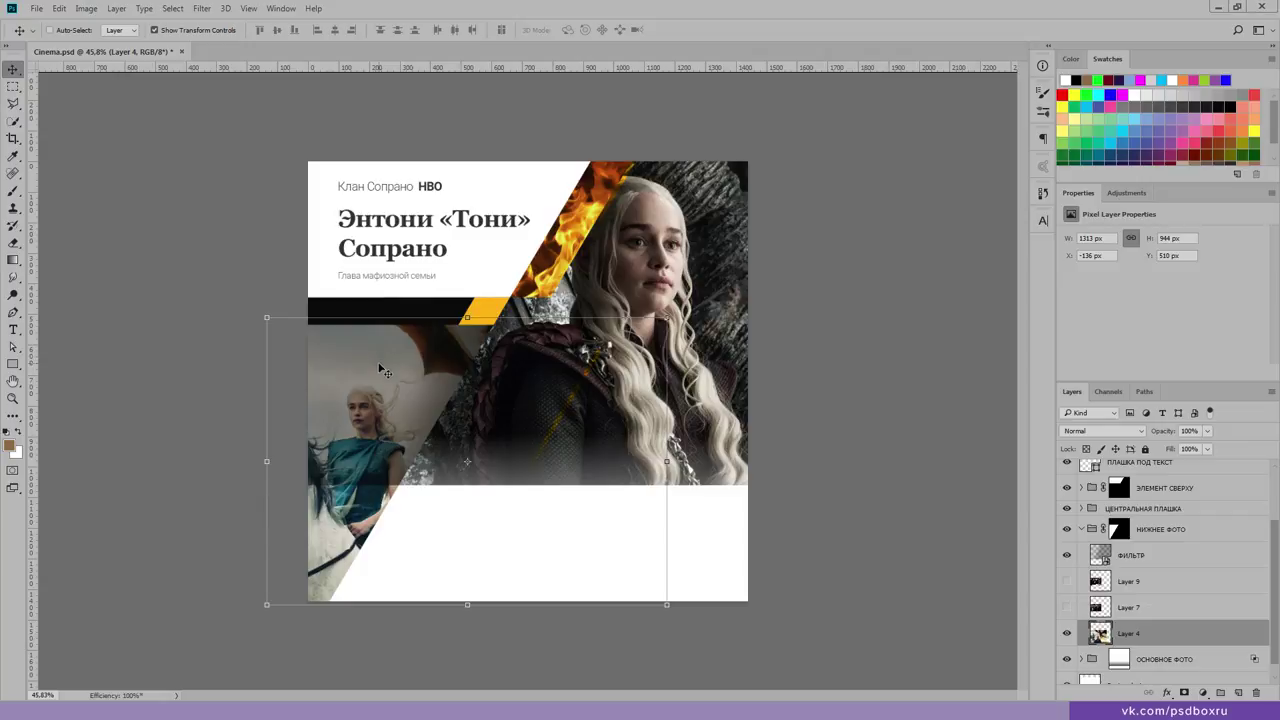
pyautogui.moveTo(336, 413); pyautogui.dragTo(299, 396)
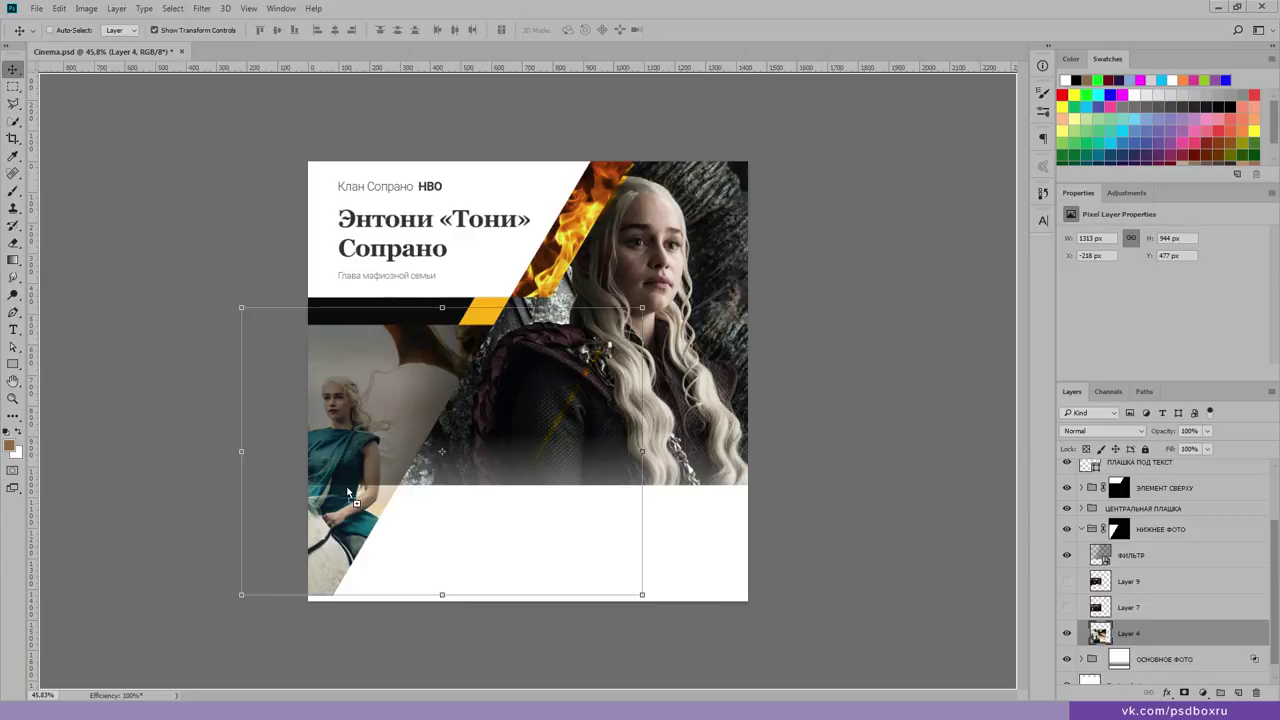
pyautogui.moveTo(64, 415); pyautogui.dragTo(354, 498)
pyautogui.moveTo(430, 442); pyautogui.dragTo(573, 471)
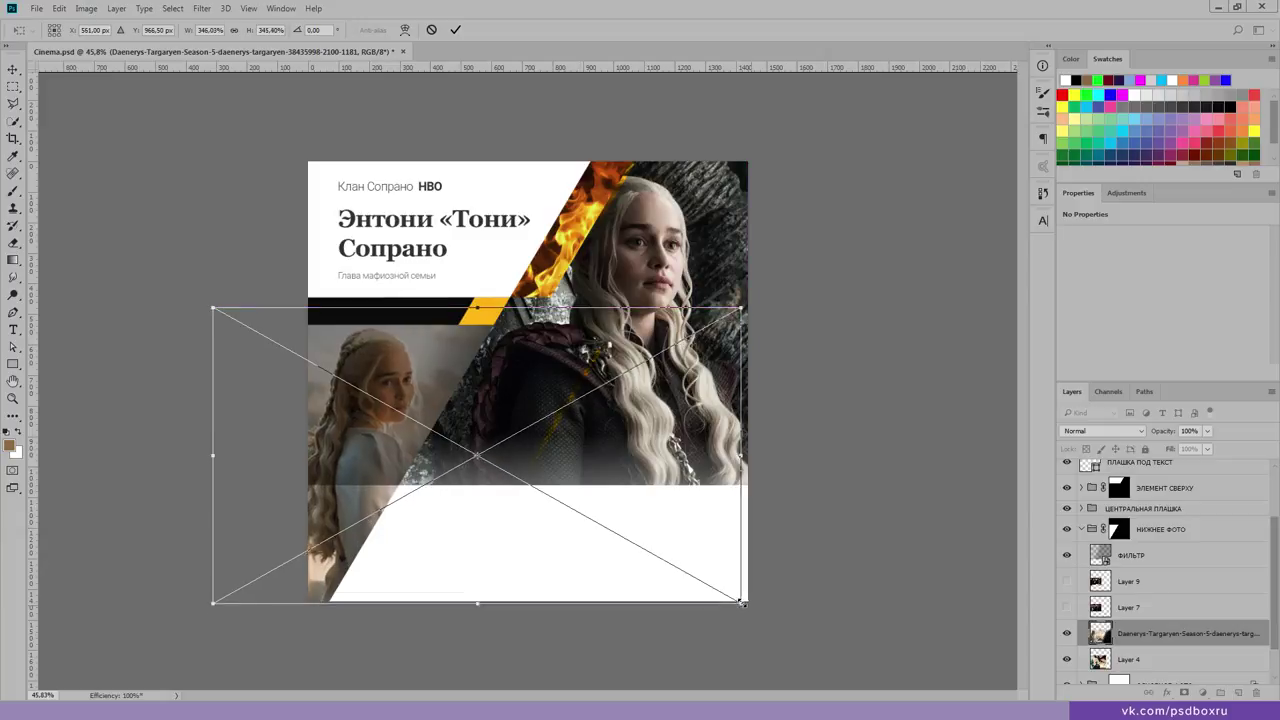
# Step: Finish enlarging the Daenerys portrait, then toggle the ФИЛЬТР overlay to compare
pyautogui.moveTo(748, 605); pyautogui.dragTo(757, 610)
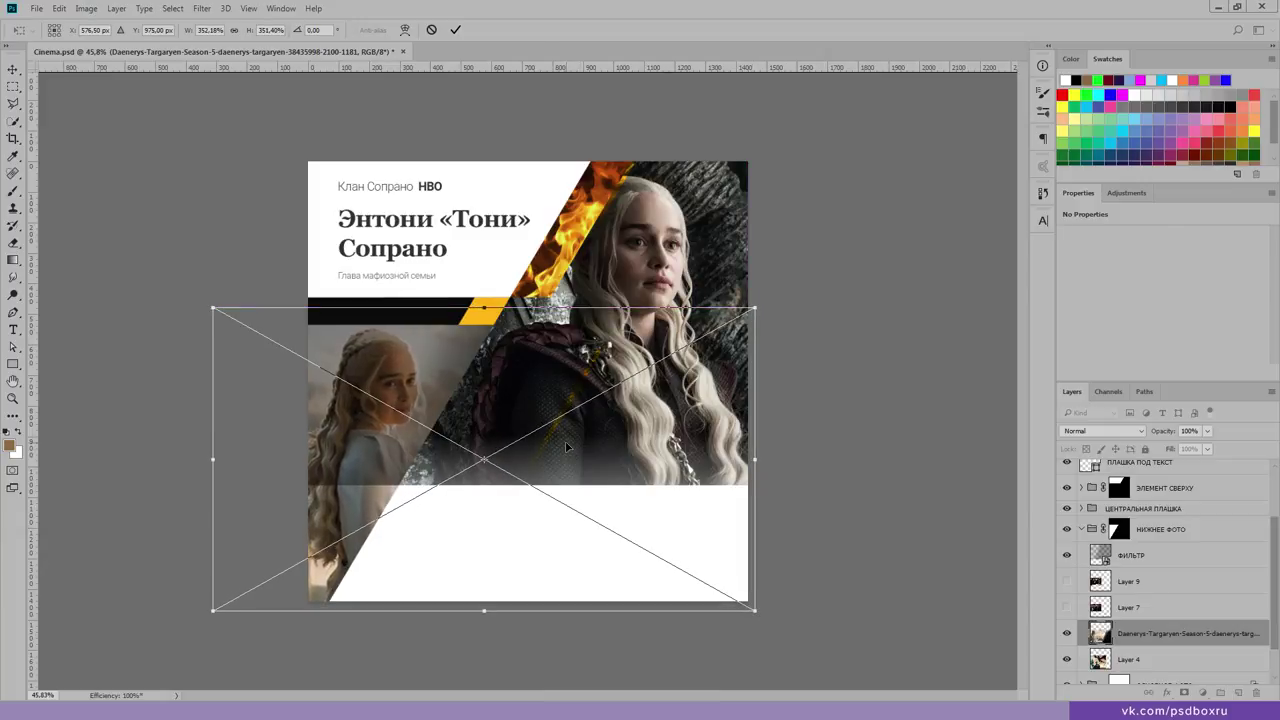
pyautogui.press('Return')
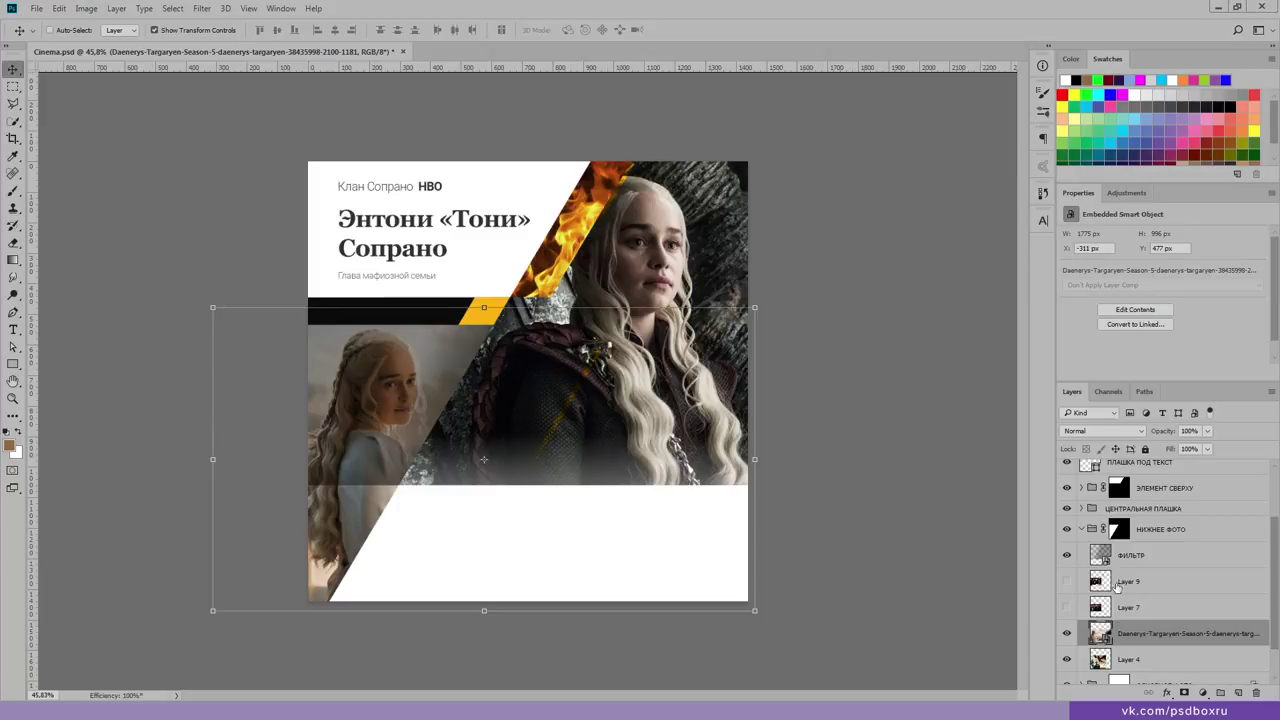
pyautogui.click(1145, 556)
pyautogui.click(1066, 555)
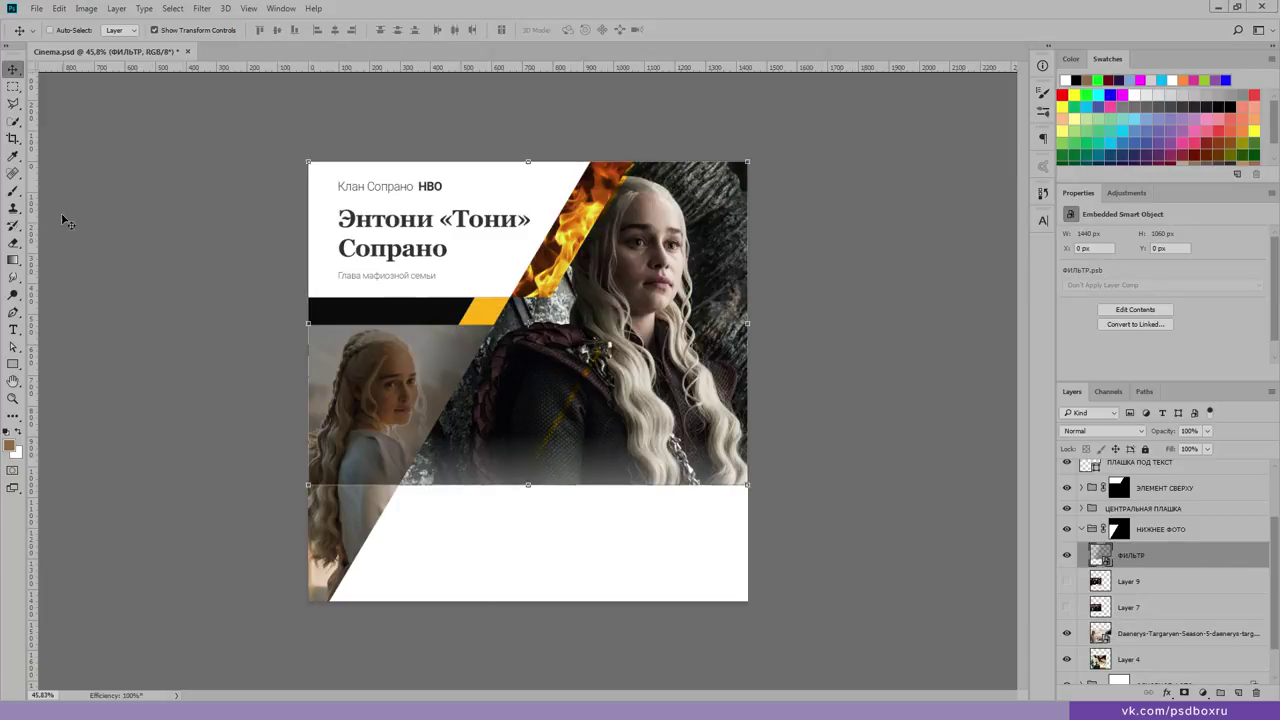
pyautogui.click(1066, 555)
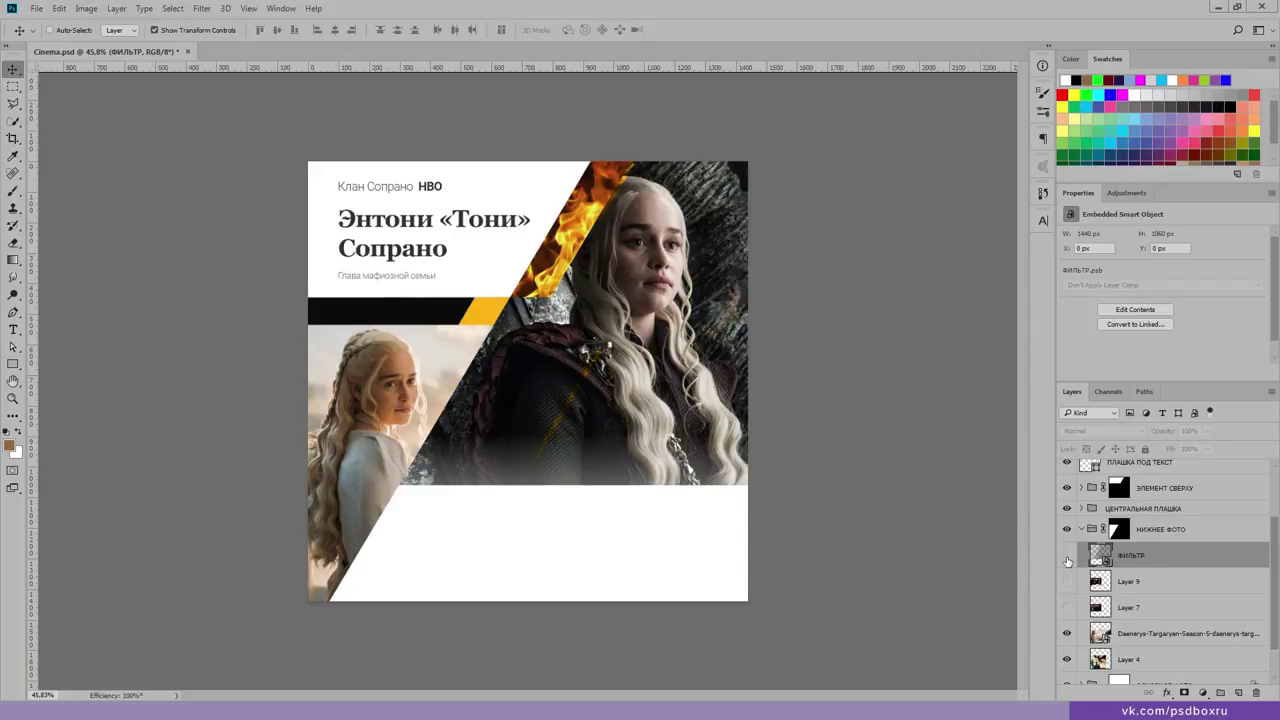
# Step: Stretch ФИЛЬТР to 1440 × 1440 px covering the whole card, and compare it on and off
pyautogui.moveTo(542, 494); pyautogui.dragTo(511, 603)
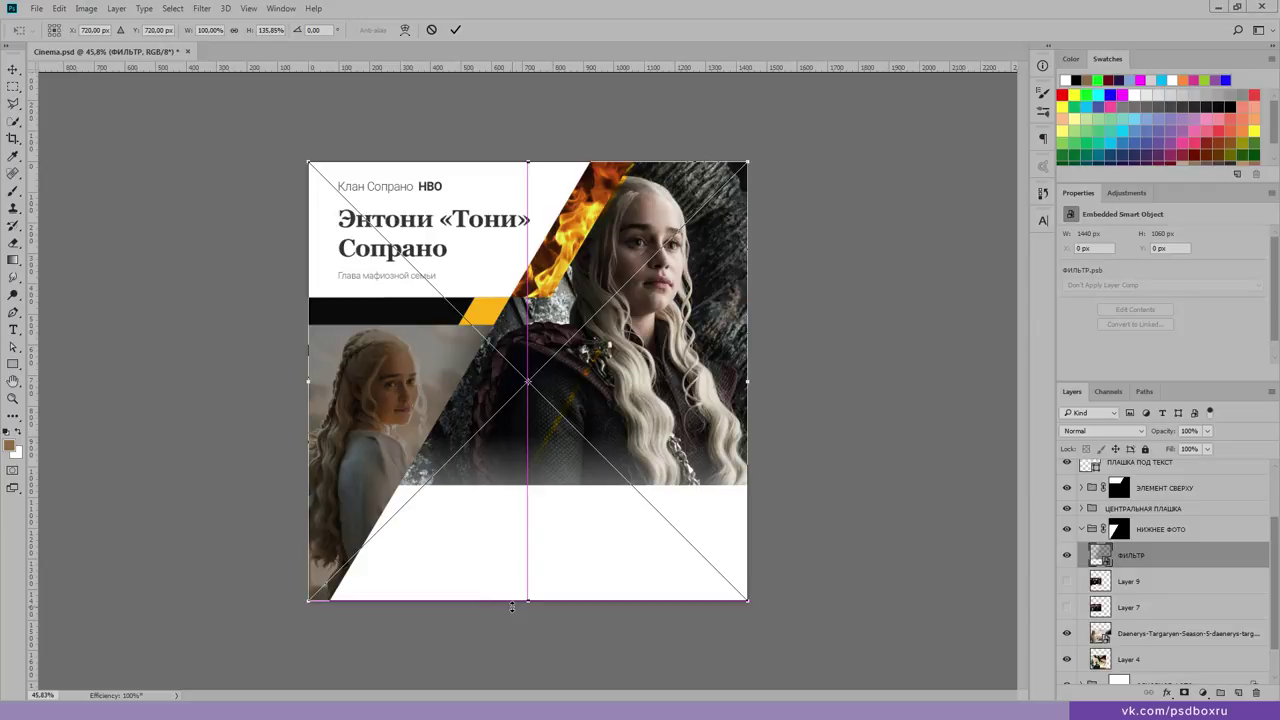
pyautogui.press('Return')
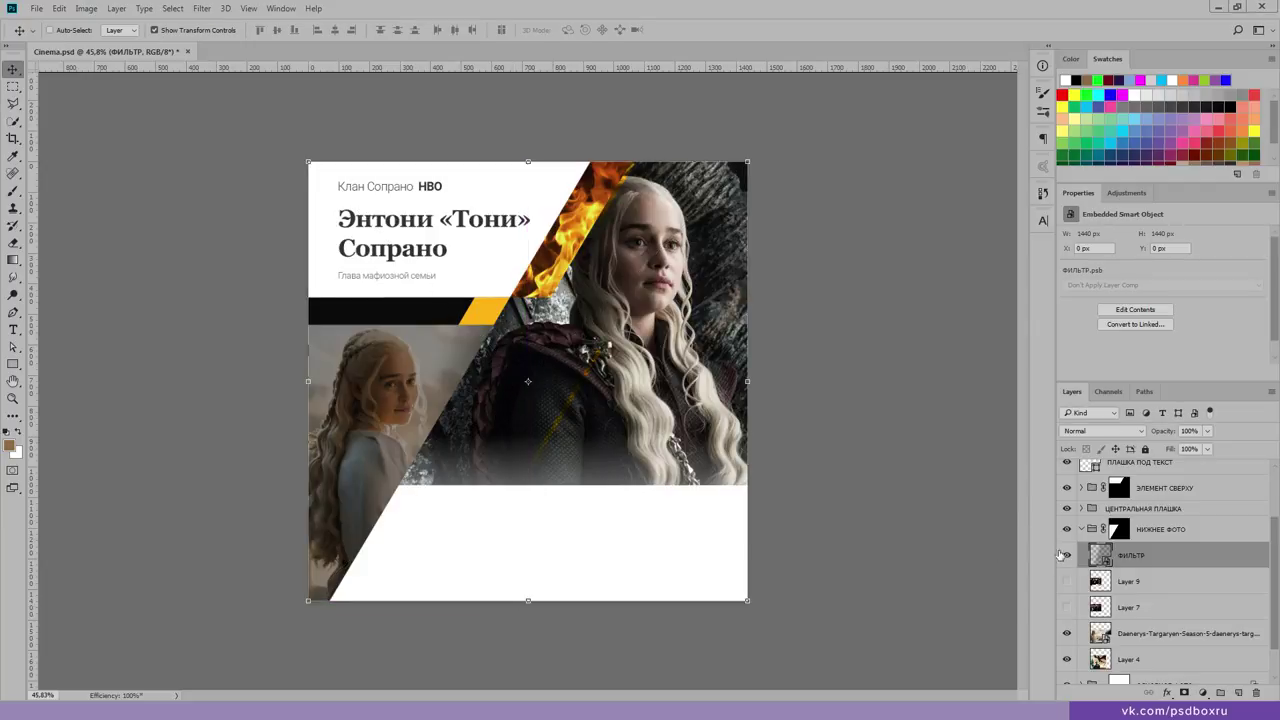
pyautogui.click(1066, 555)
pyautogui.click(1066, 555)
pyautogui.click(1066, 555)
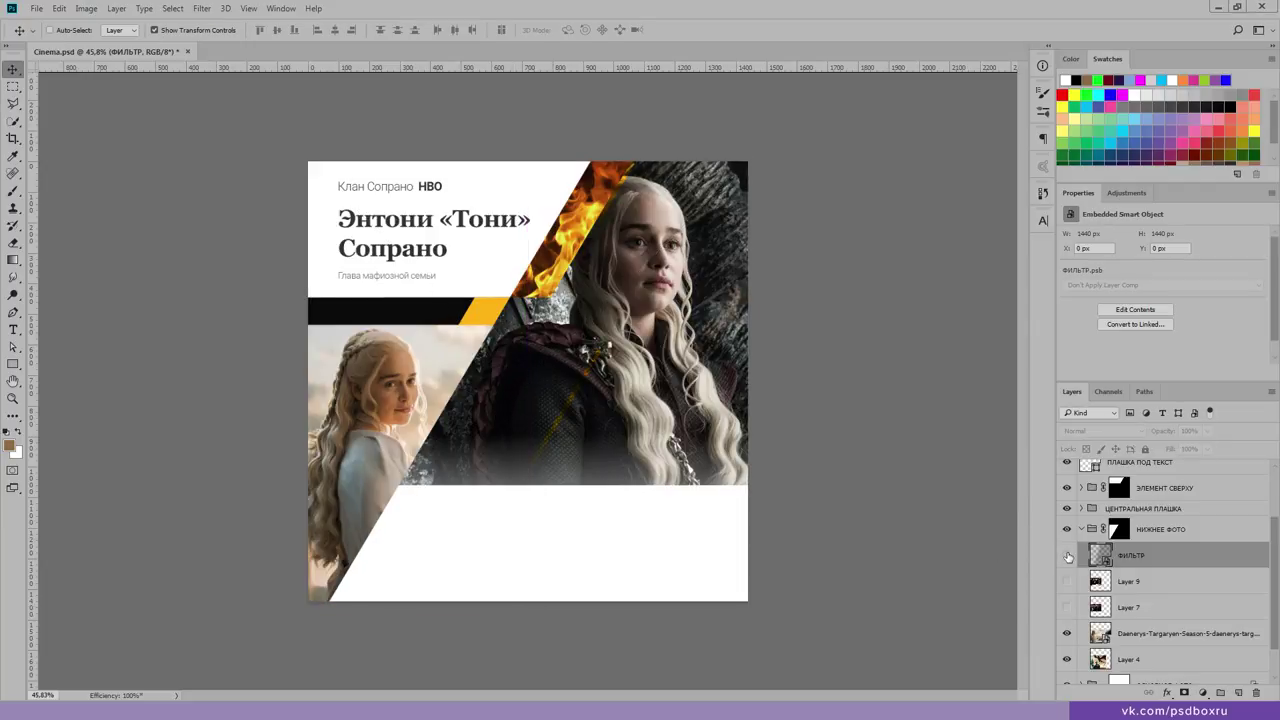
pyautogui.click(1066, 555)
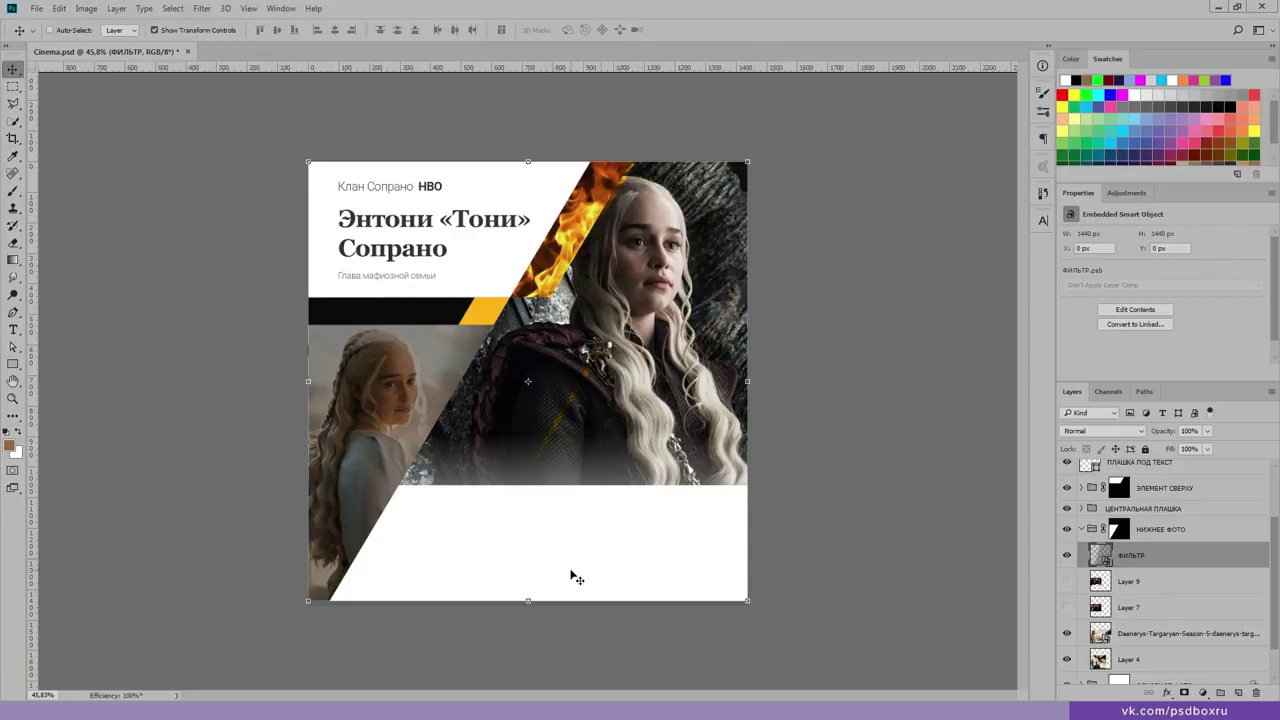
pyautogui.scroll(-2, 1187, 643)
# Step: Expand ОСНОВНОЕ ФОТО, show the ЭФФЕКТЫ group and shift the group mask's fade upward
pyautogui.click(1176, 655)
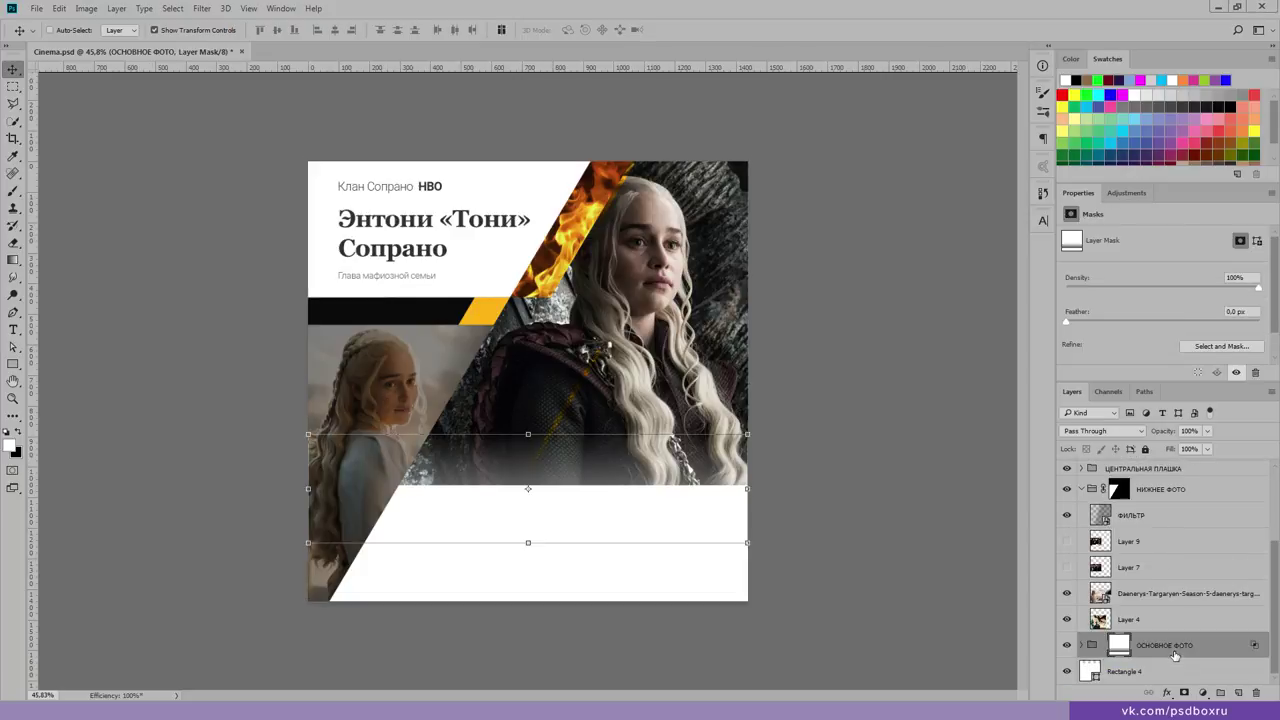
pyautogui.click(1104, 646)
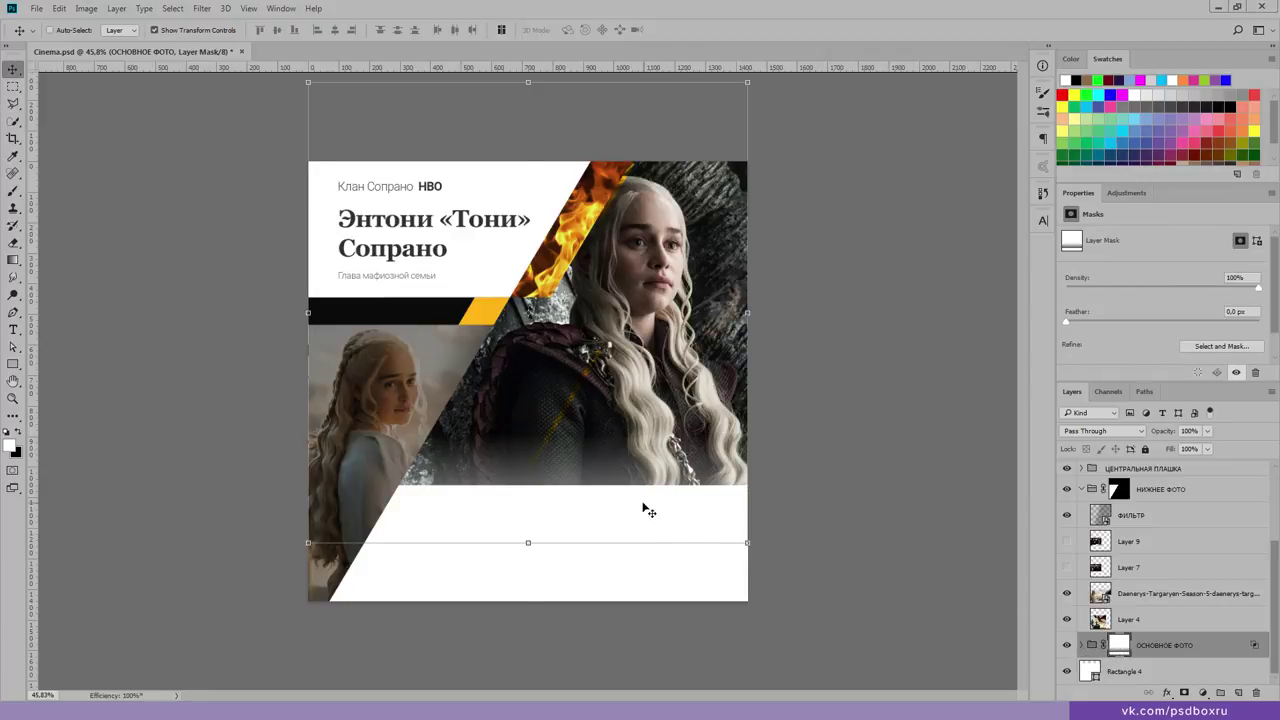
pyautogui.moveTo(643, 509); pyautogui.dragTo(653, 526)
pyautogui.hotkey('ctrl', 'z')
pyautogui.click(1081, 645)
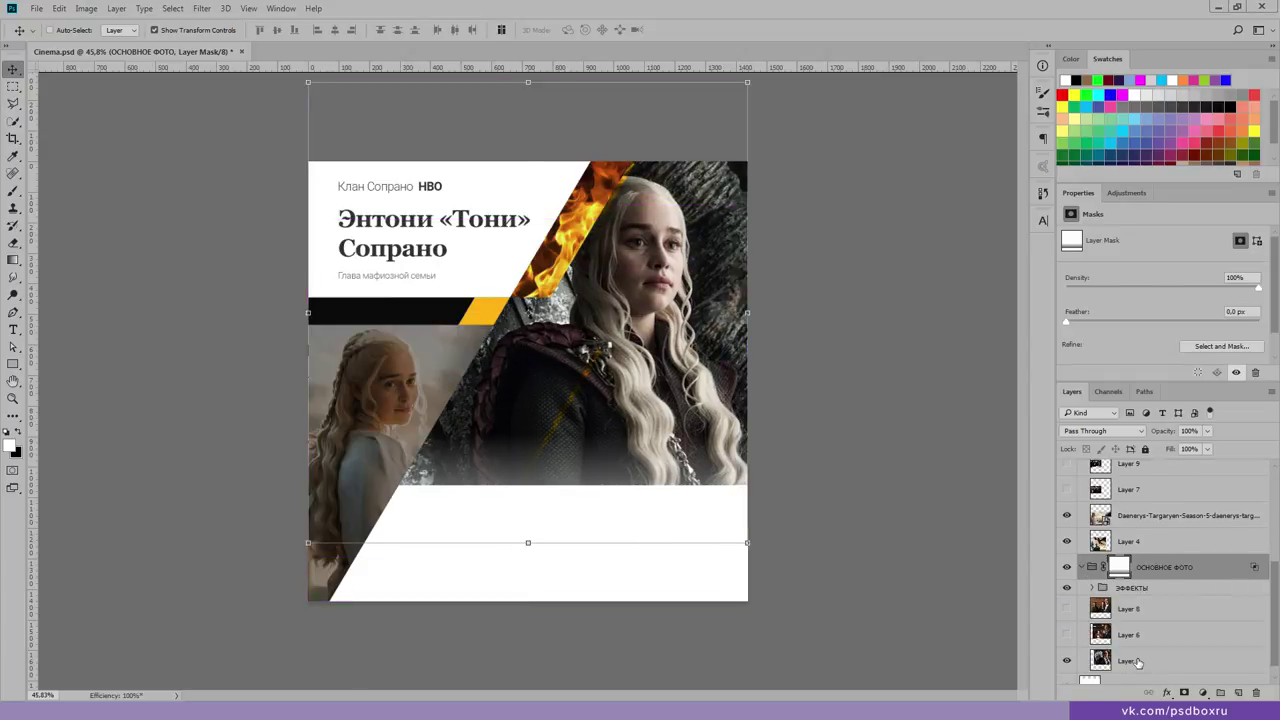
pyautogui.click(1091, 594)
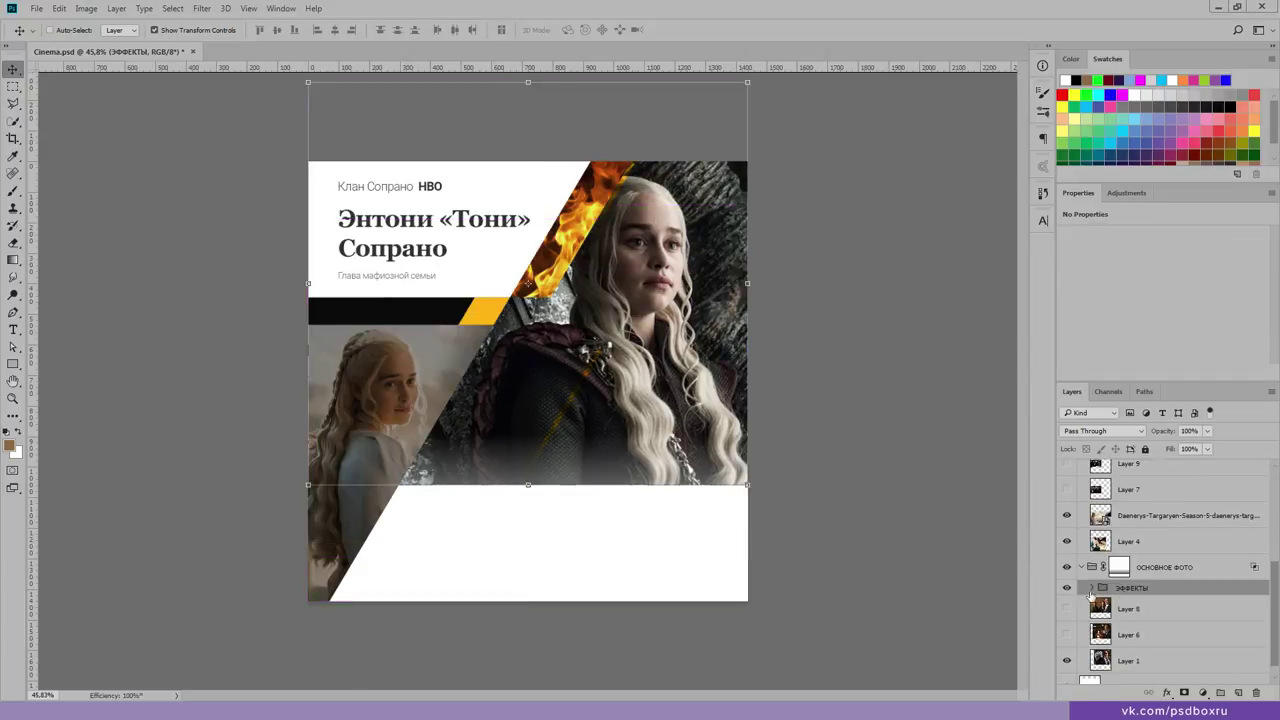
pyautogui.click(1066, 588)
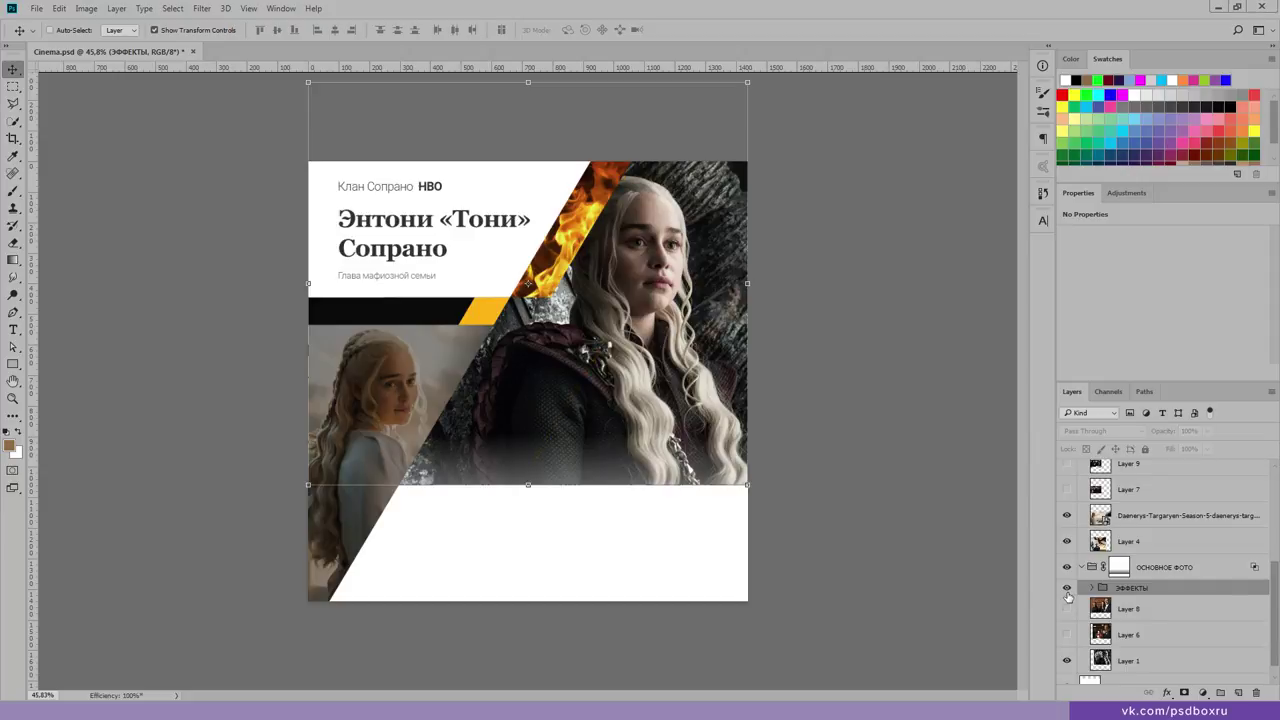
pyautogui.click(1110, 570)
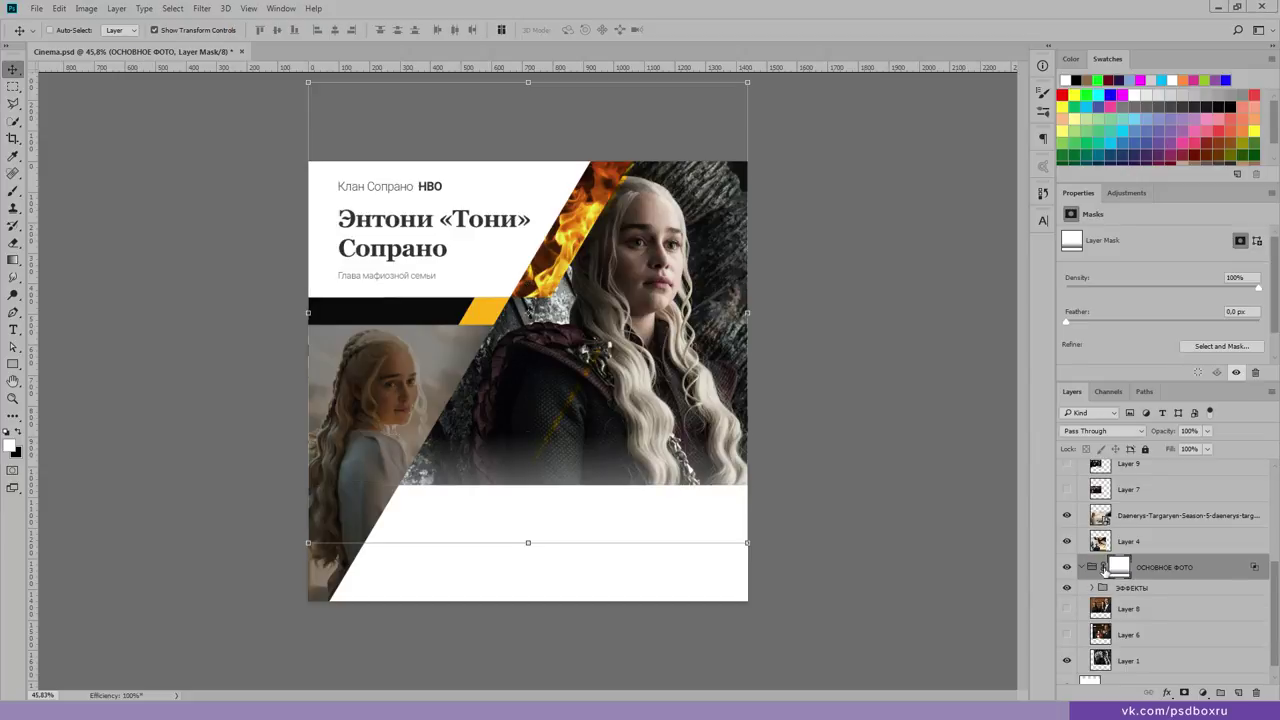
pyautogui.moveTo(600, 467)
pyautogui.mouseDown()
pyautogui.moveTo(585, 393)
pyautogui.moveTo(632, 457)
pyautogui.mouseUp()
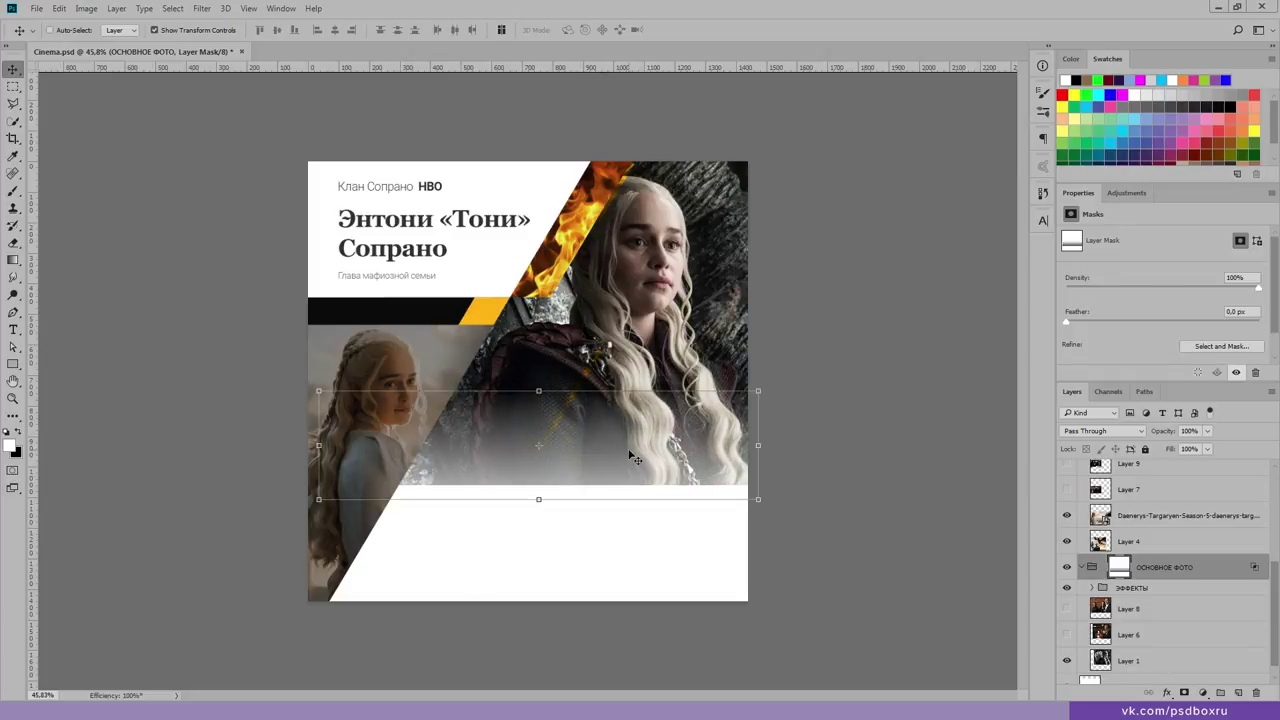
# Step: Scale Layer 1, the main Daenerys photo, to about 137% and shift it left
pyautogui.click(1094, 669)
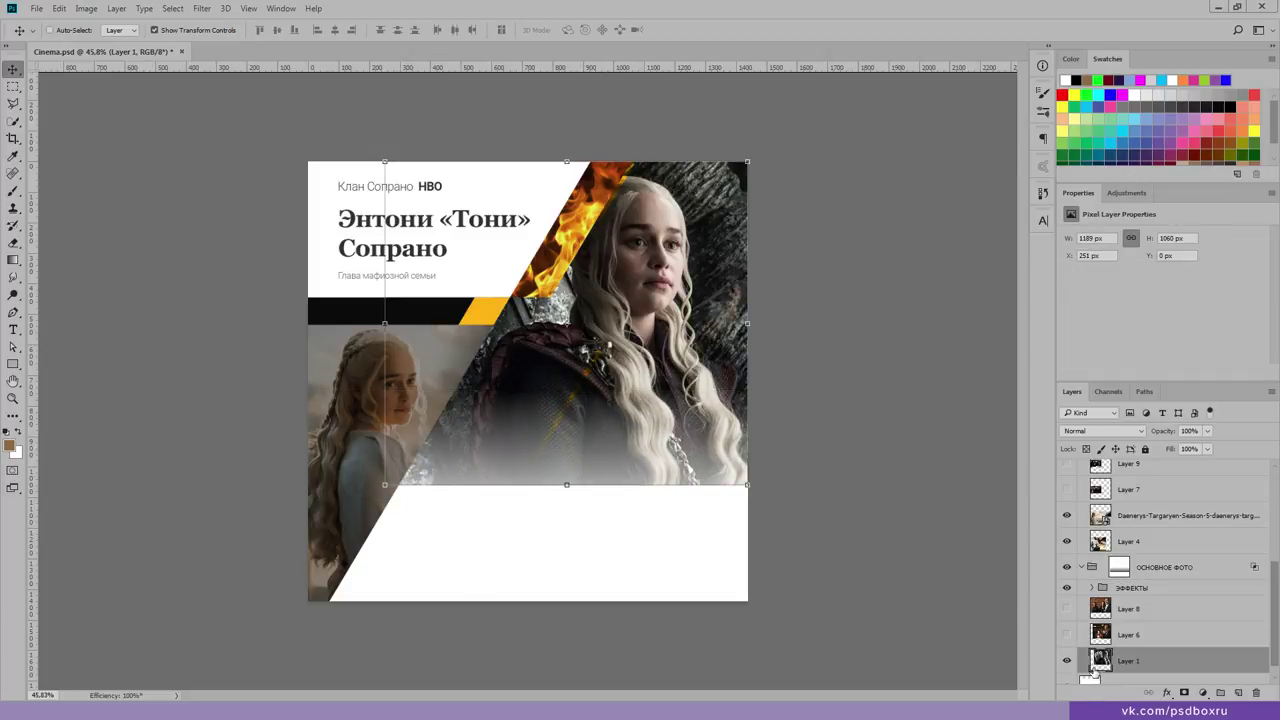
pyautogui.moveTo(746, 487); pyautogui.dragTo(877, 607)
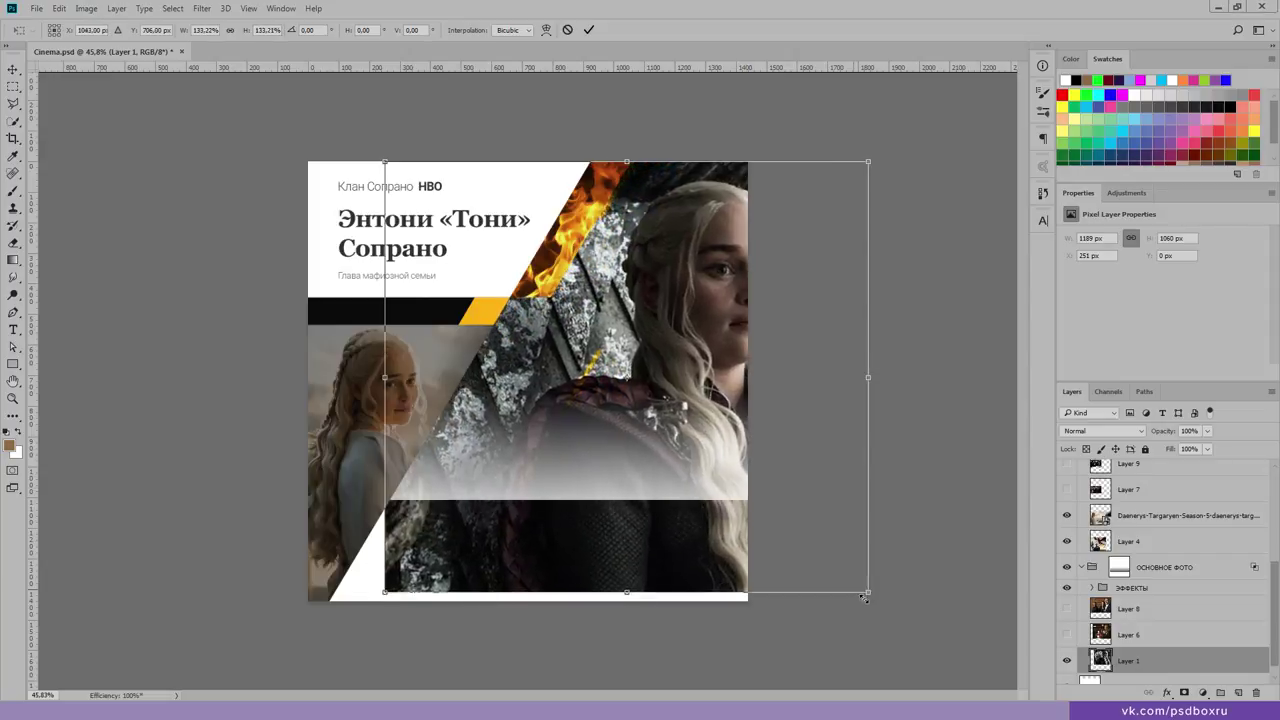
pyautogui.moveTo(718, 577); pyautogui.dragTo(617, 577)
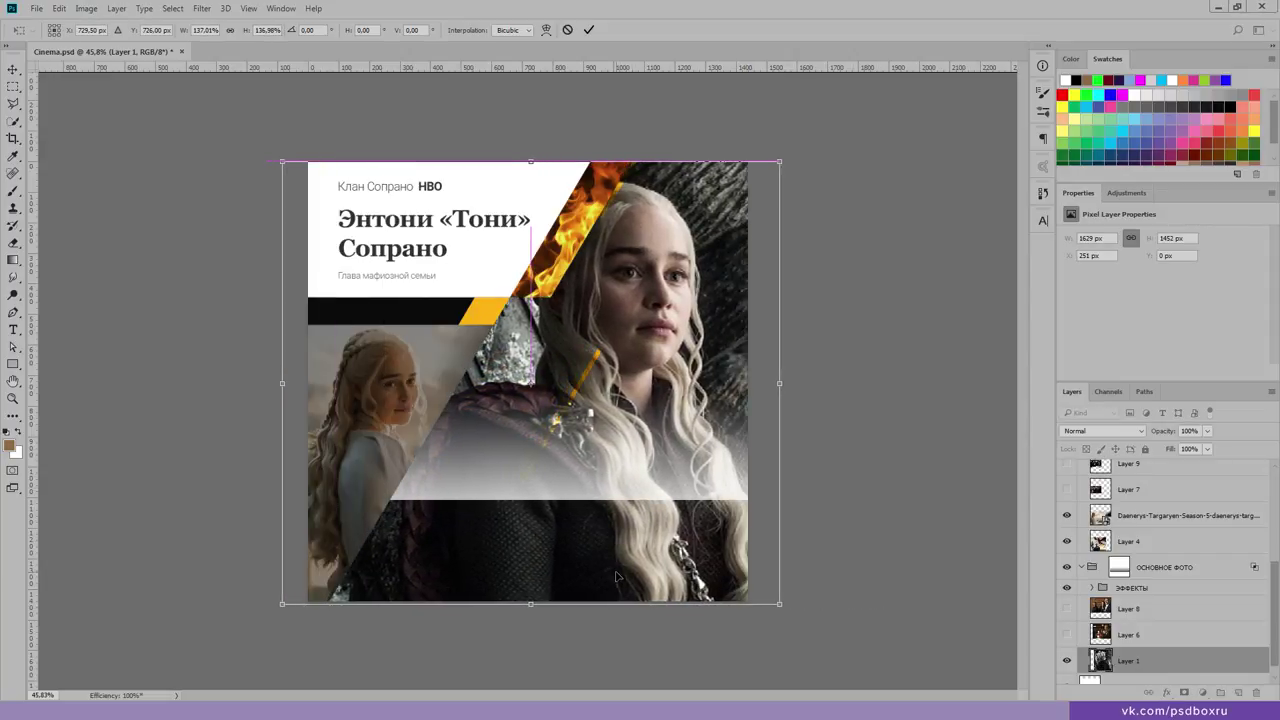
pyautogui.press('Return')
# Step: Move the fade mask down to the card's bottom, widen it, and reposition the group's photo
pyautogui.click(1119, 567)
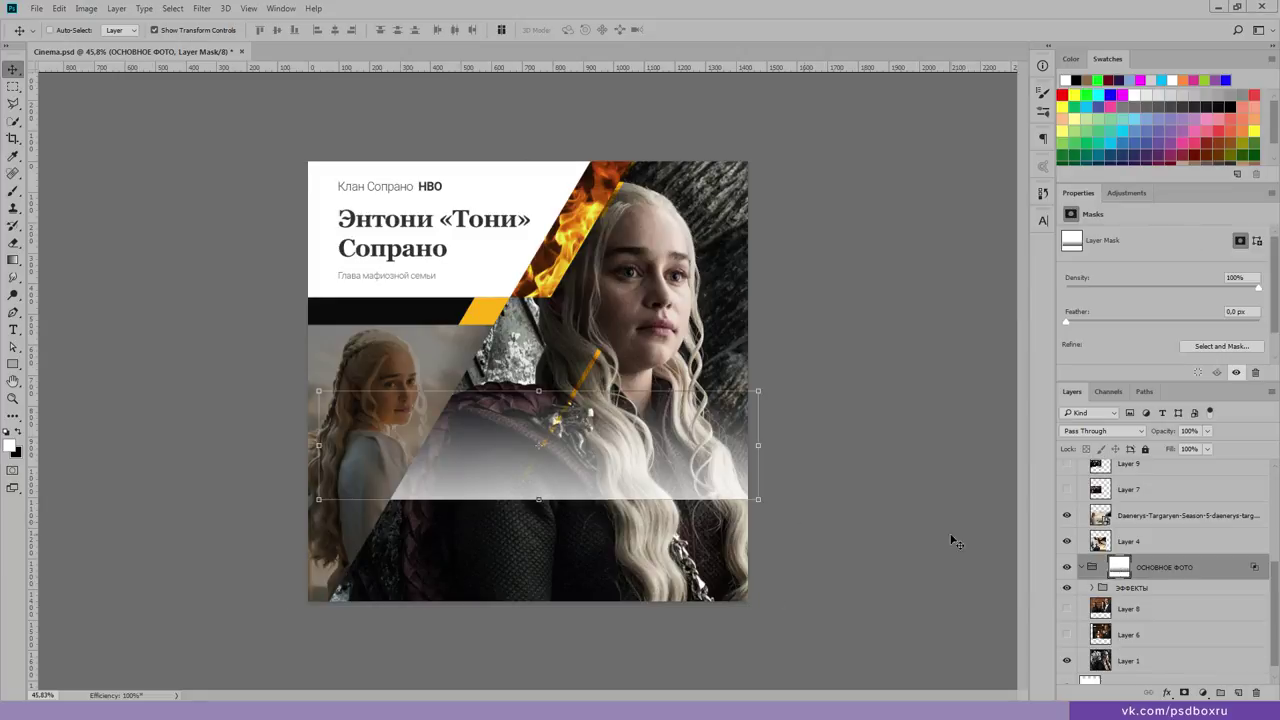
pyautogui.moveTo(657, 502); pyautogui.dragTo(623, 608)
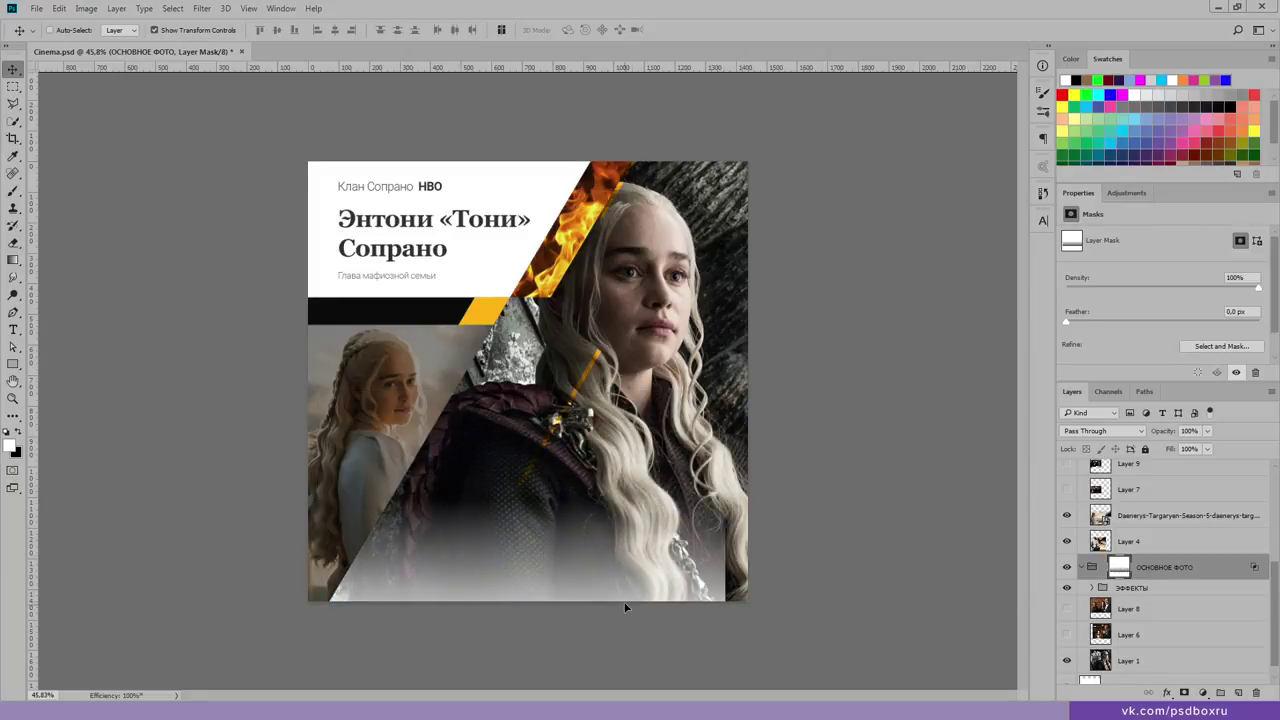
pyautogui.moveTo(722, 551); pyautogui.dragTo(780, 551)
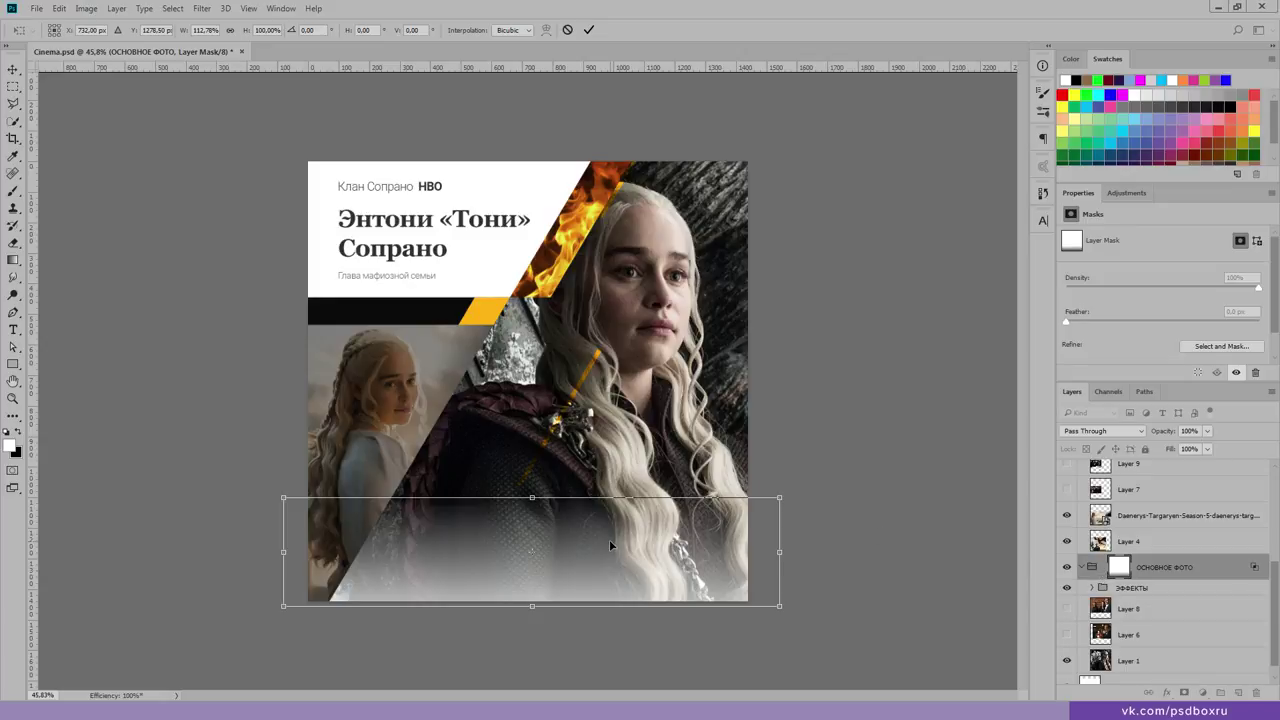
pyautogui.press('Return')
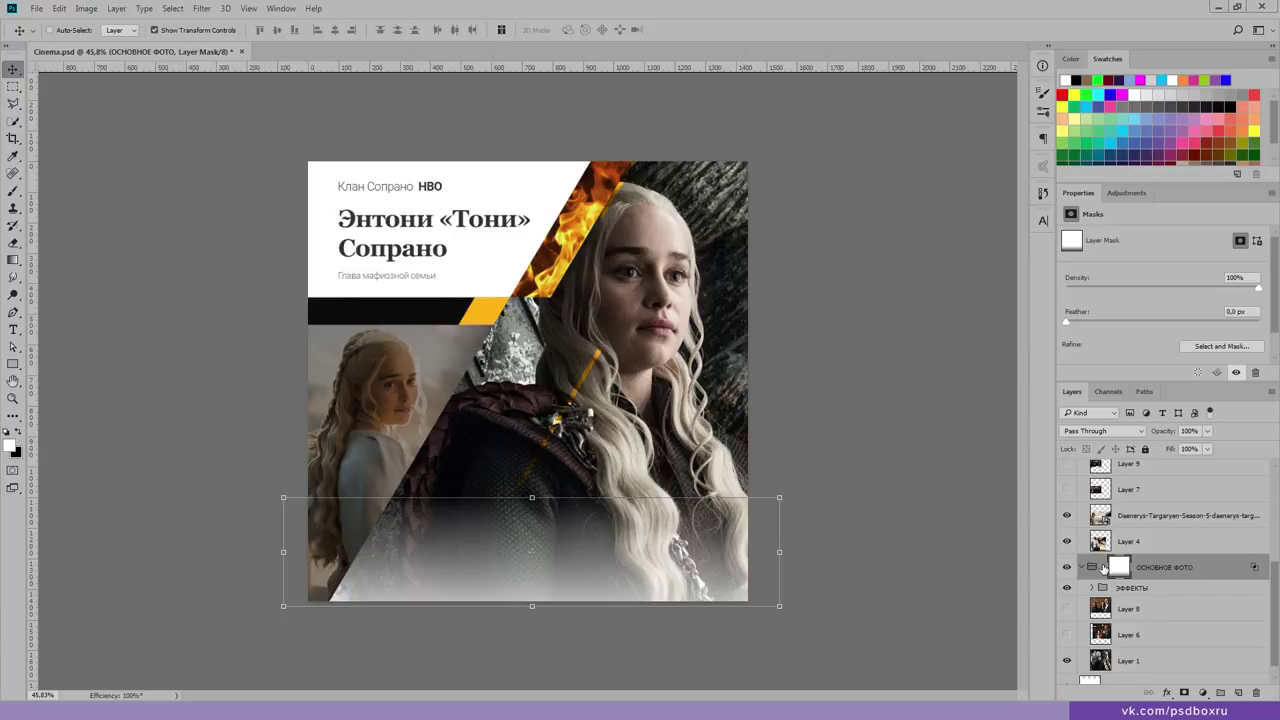
pyautogui.click(1104, 567)
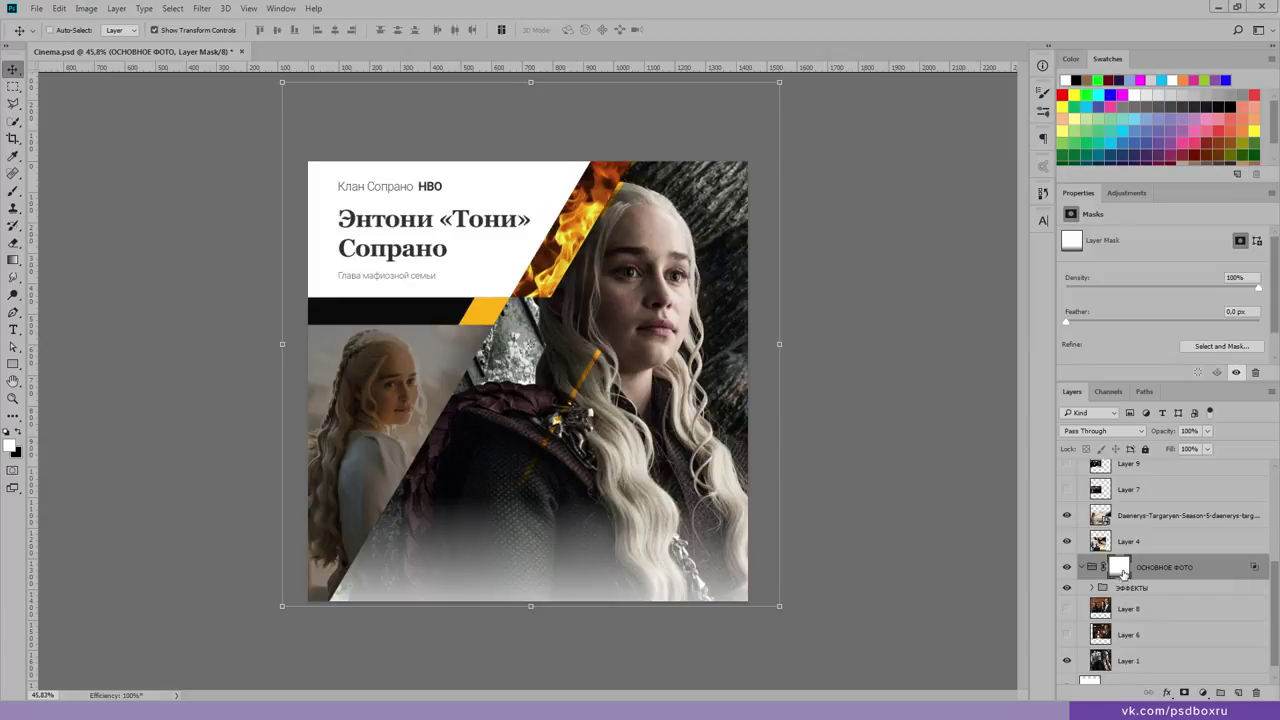
pyautogui.moveTo(579, 479)
pyautogui.mouseDown()
pyautogui.moveTo(560, 478)
pyautogui.moveTo(615, 458)
pyautogui.mouseUp()
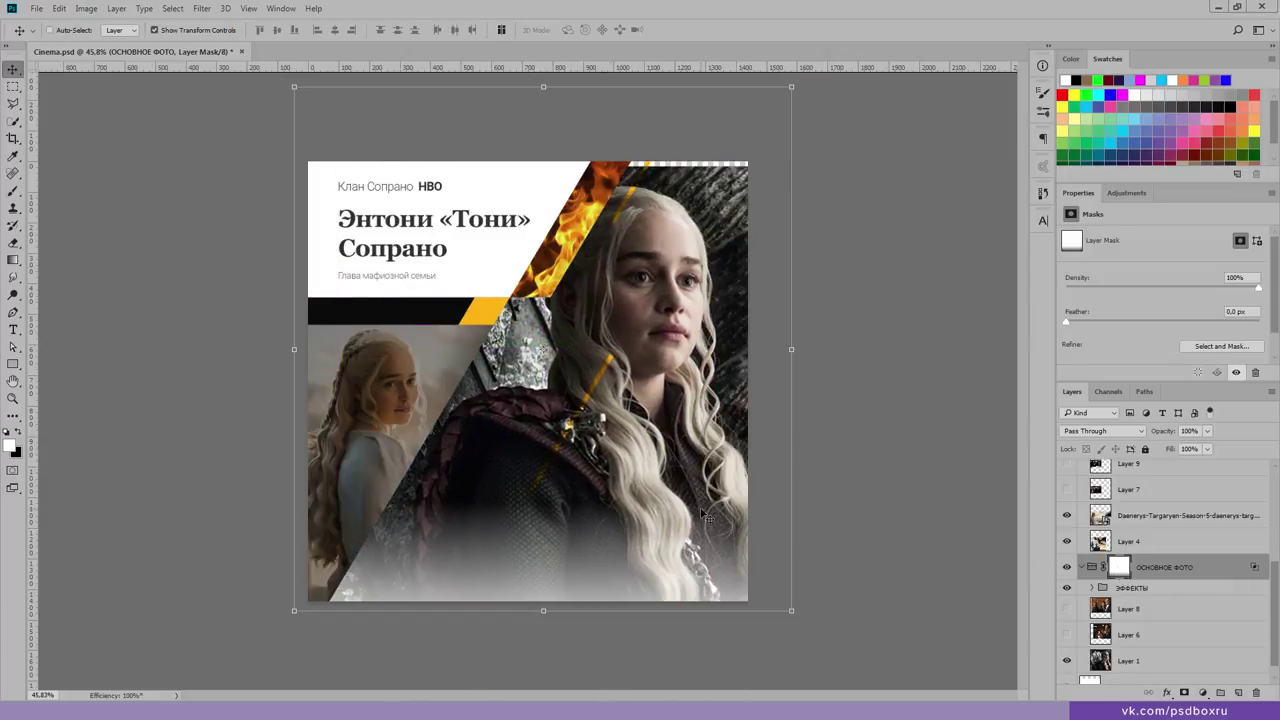
pyautogui.moveTo(703, 515)
pyautogui.mouseDown()
pyautogui.moveTo(588, 372)
pyautogui.moveTo(557, 378)
pyautogui.mouseUp()
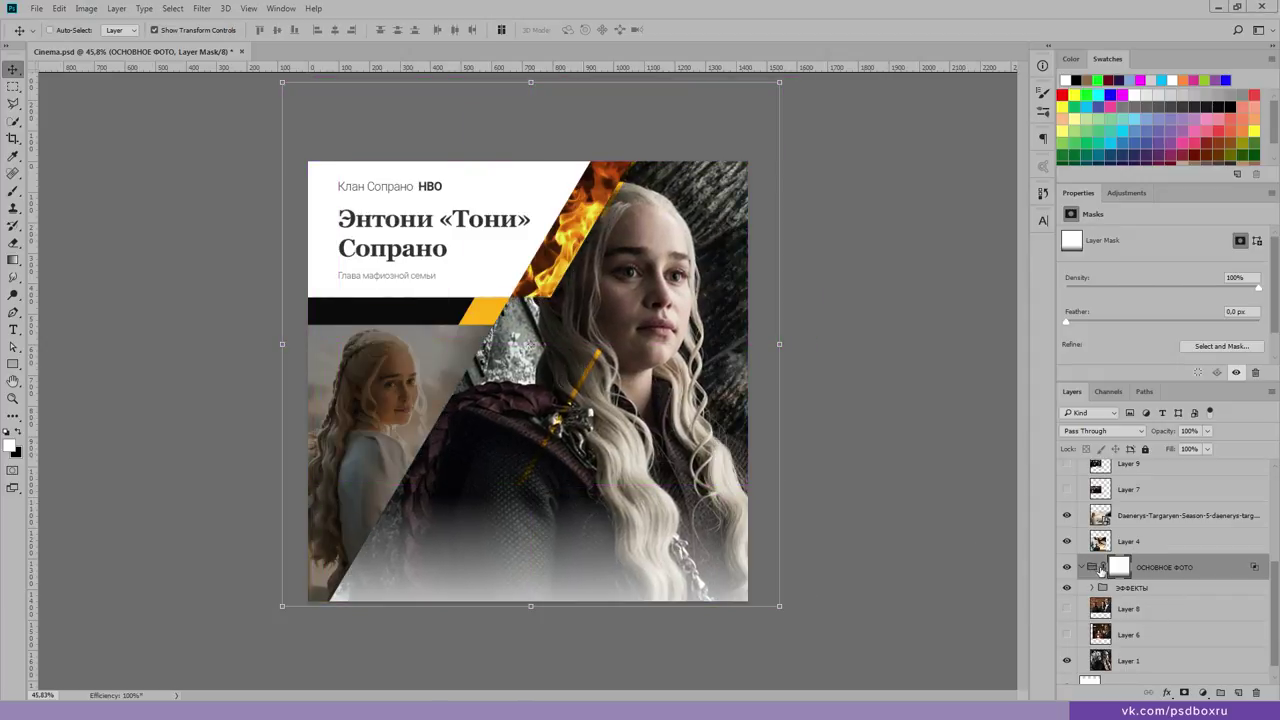
# Step: Unlink the mask and stretch the bottom fade to 124.37% height, then collapse the group
pyautogui.click(1104, 568)
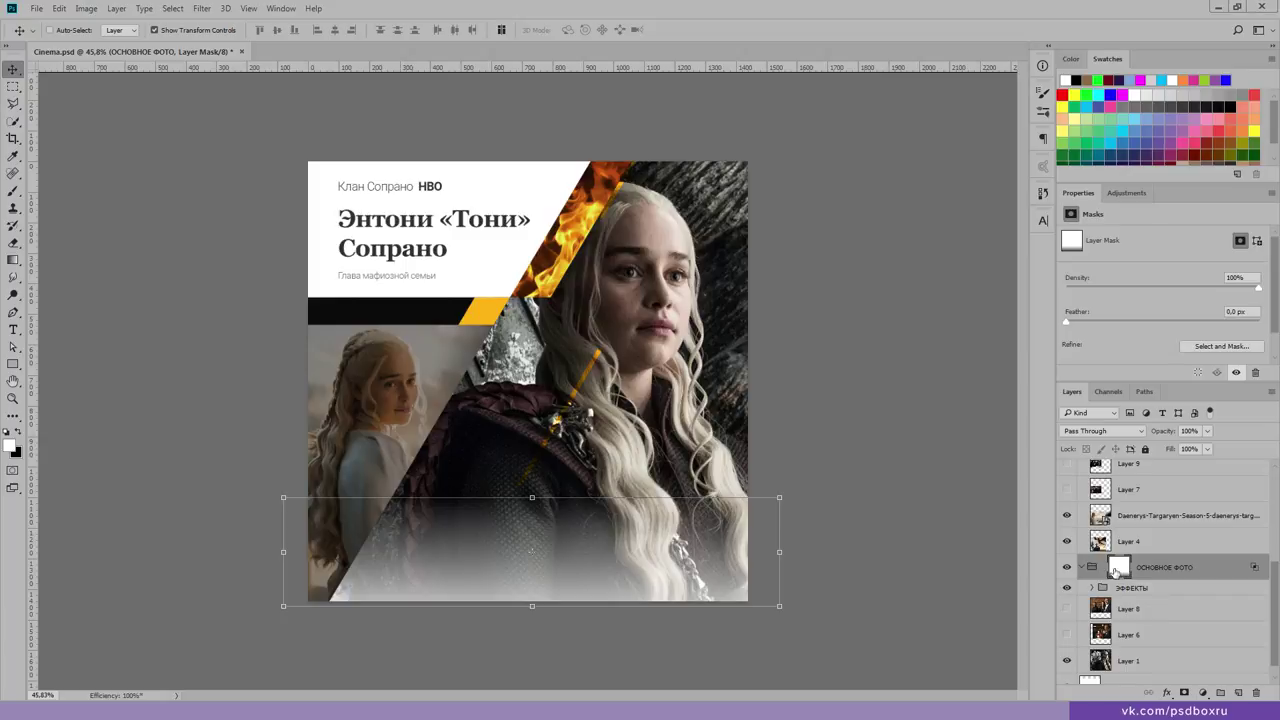
pyautogui.moveTo(664, 586)
pyautogui.mouseDown()
pyautogui.moveTo(745, 512)
pyautogui.moveTo(635, 574)
pyautogui.moveTo(642, 545)
pyautogui.moveTo(578, 557)
pyautogui.mouseUp()
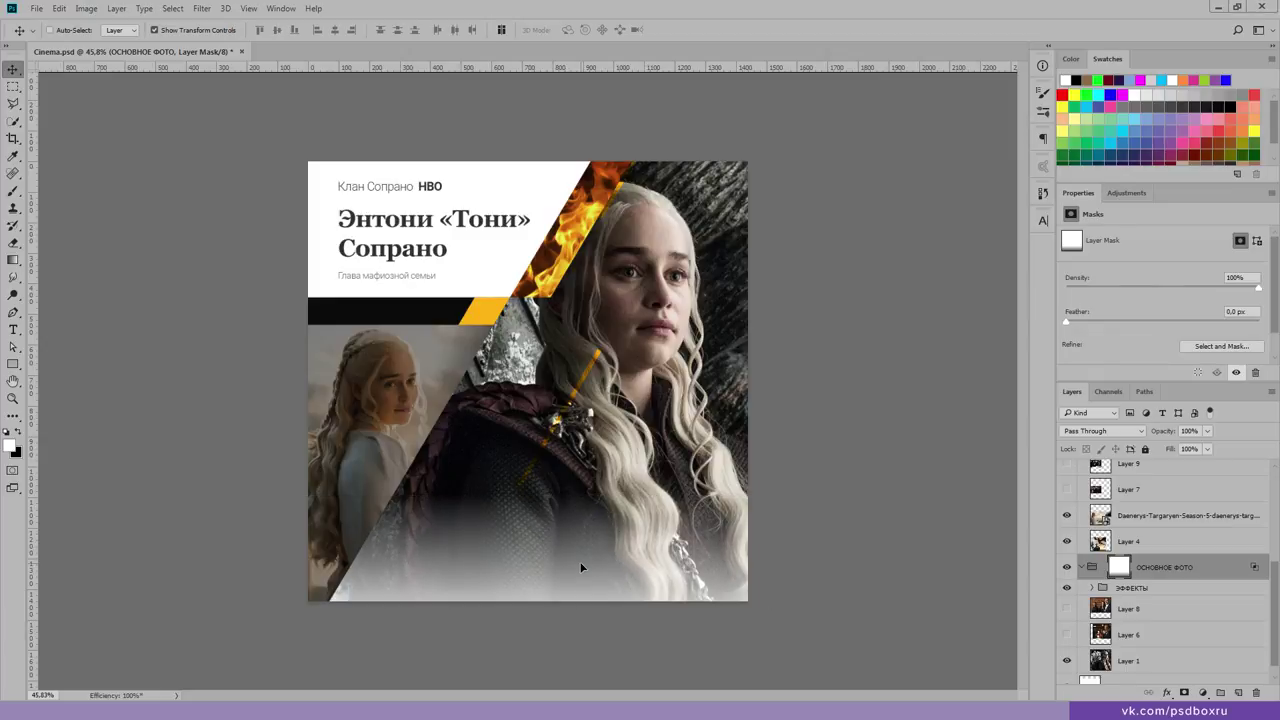
pyautogui.moveTo(516, 498)
pyautogui.mouseDown()
pyautogui.moveTo(517, 448)
pyautogui.moveTo(516, 467)
pyautogui.mouseUp()
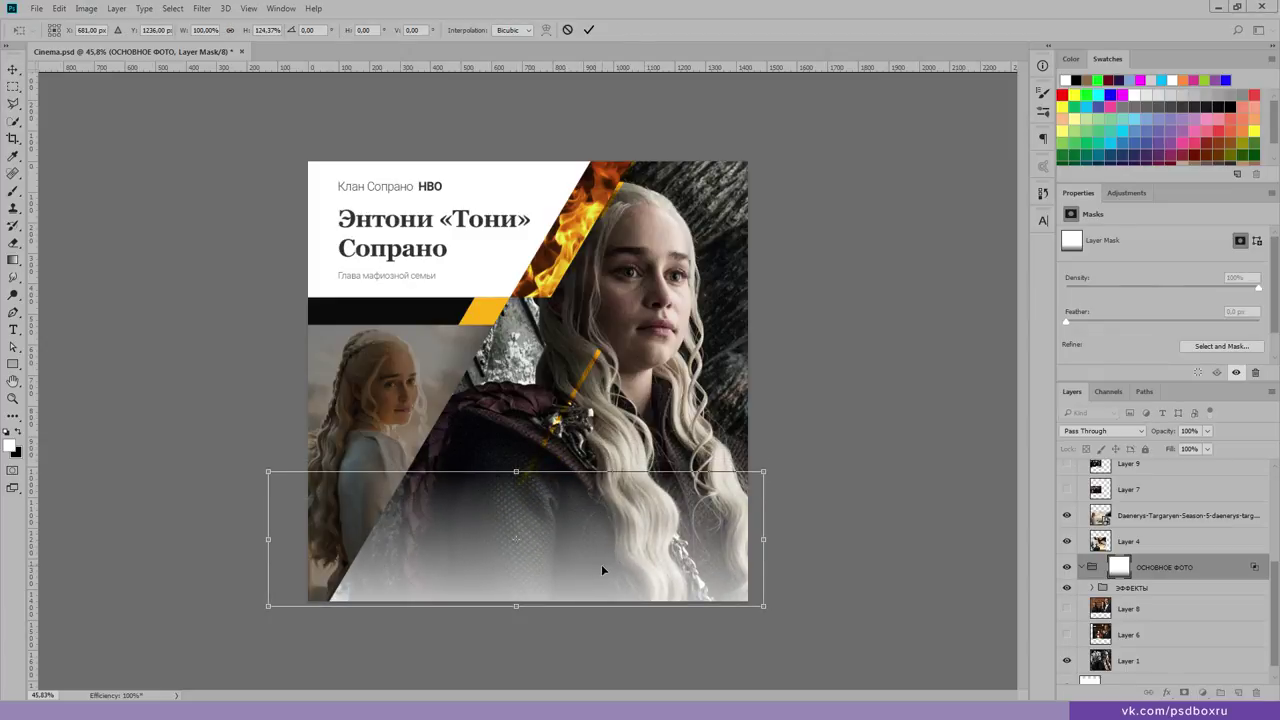
pyautogui.moveTo(601, 564); pyautogui.dragTo(601, 567)
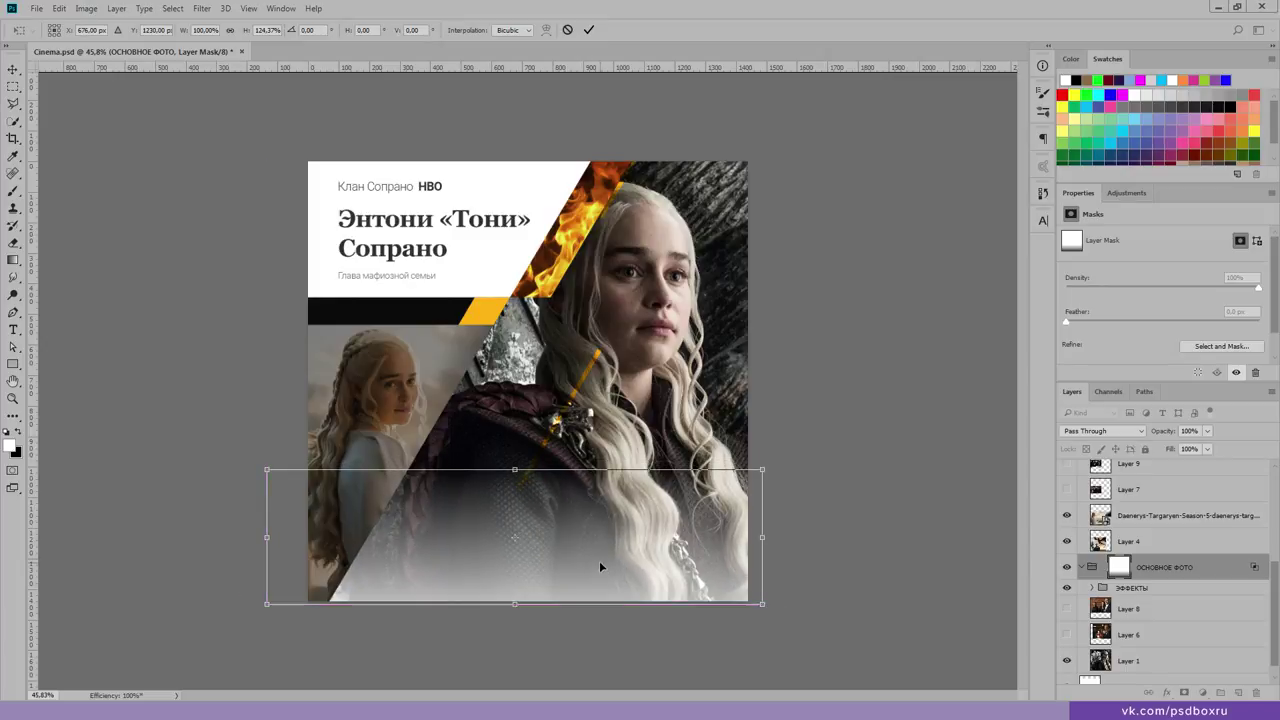
pyautogui.press('Return')
pyautogui.click(1082, 567)
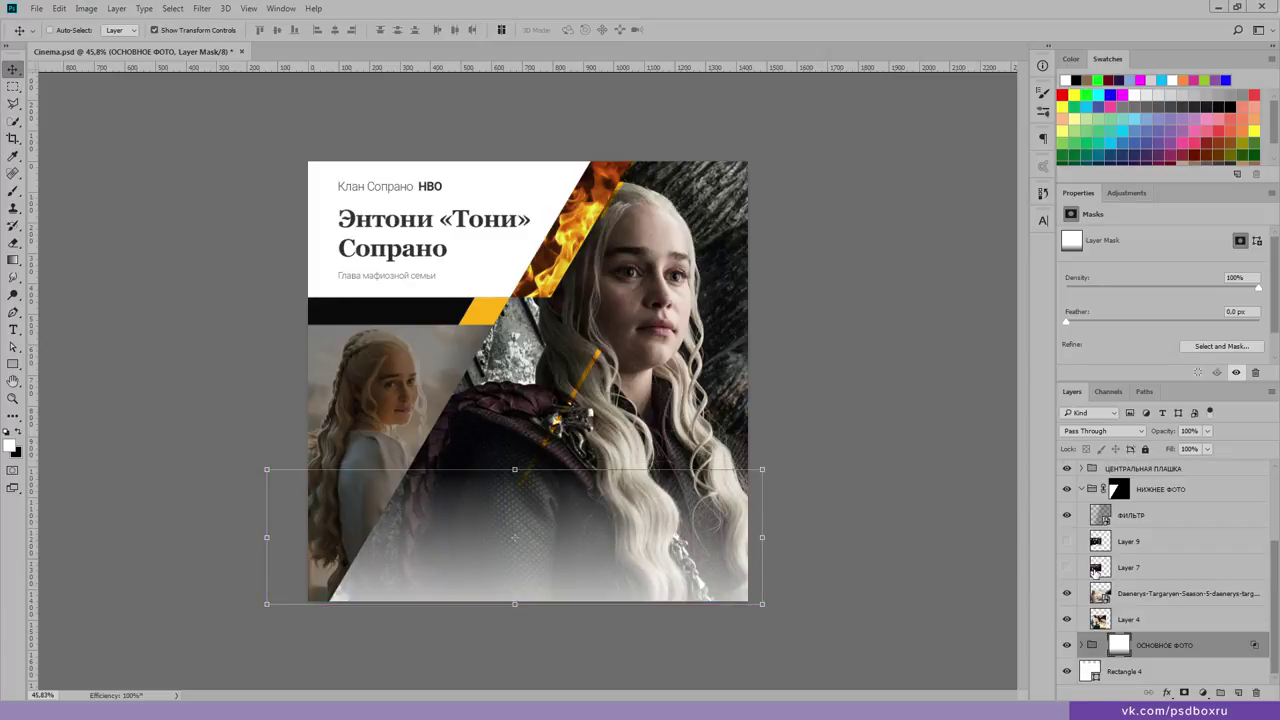
# Step: Stamp all visible layers into a merged 1440 × 1440 Layer 11 above the ТЕКСТ group
pyautogui.moveTo(697, 315); pyautogui.dragTo(697, 316)
pyautogui.scroll(3, 1160, 515)
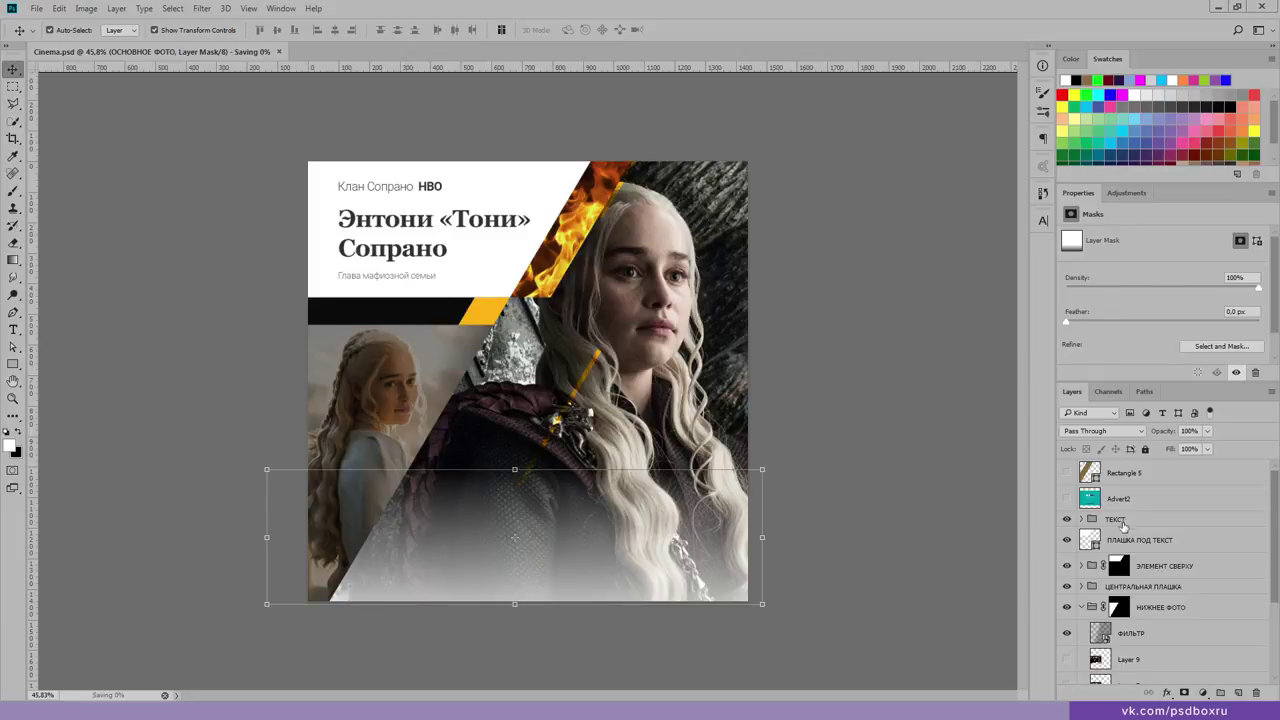
pyautogui.click(1127, 524)
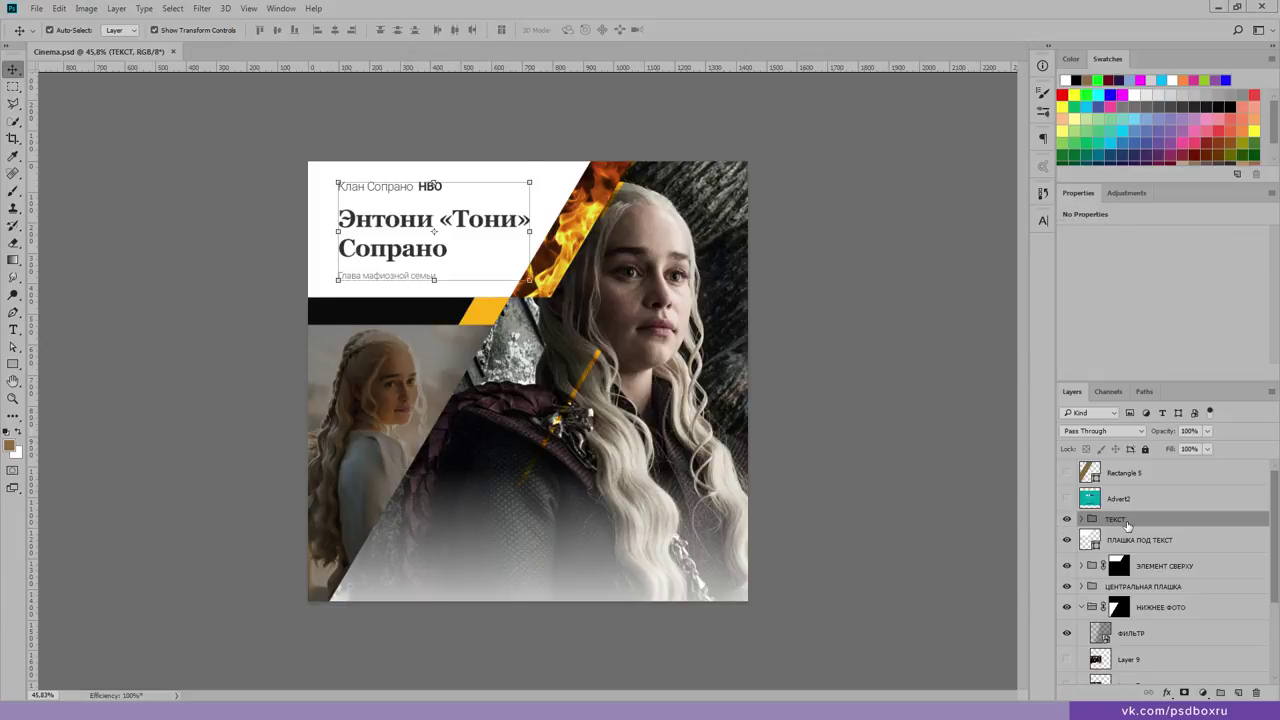
pyautogui.hotkey('ctrl', 'shift', 'alt', 'e')
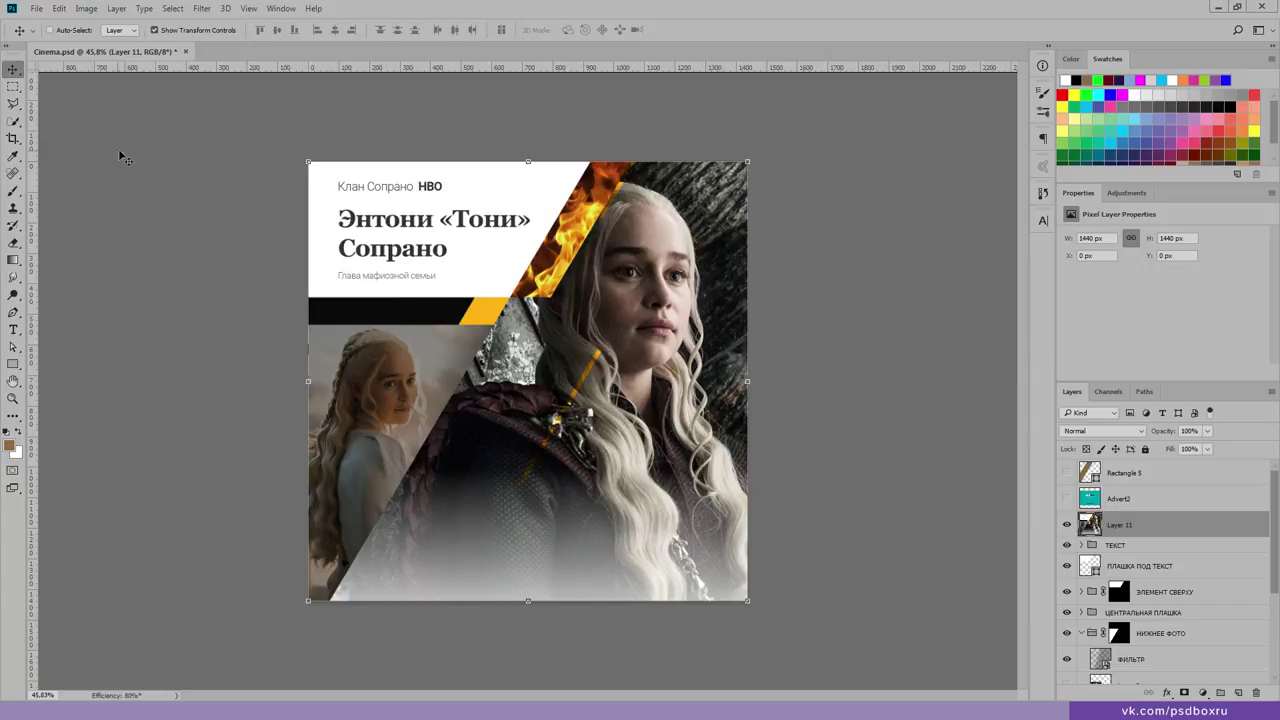
pyautogui.press('z')
pyautogui.keyDown('alt'); pyautogui.click(600, 281); pyautogui.keyUp('alt')
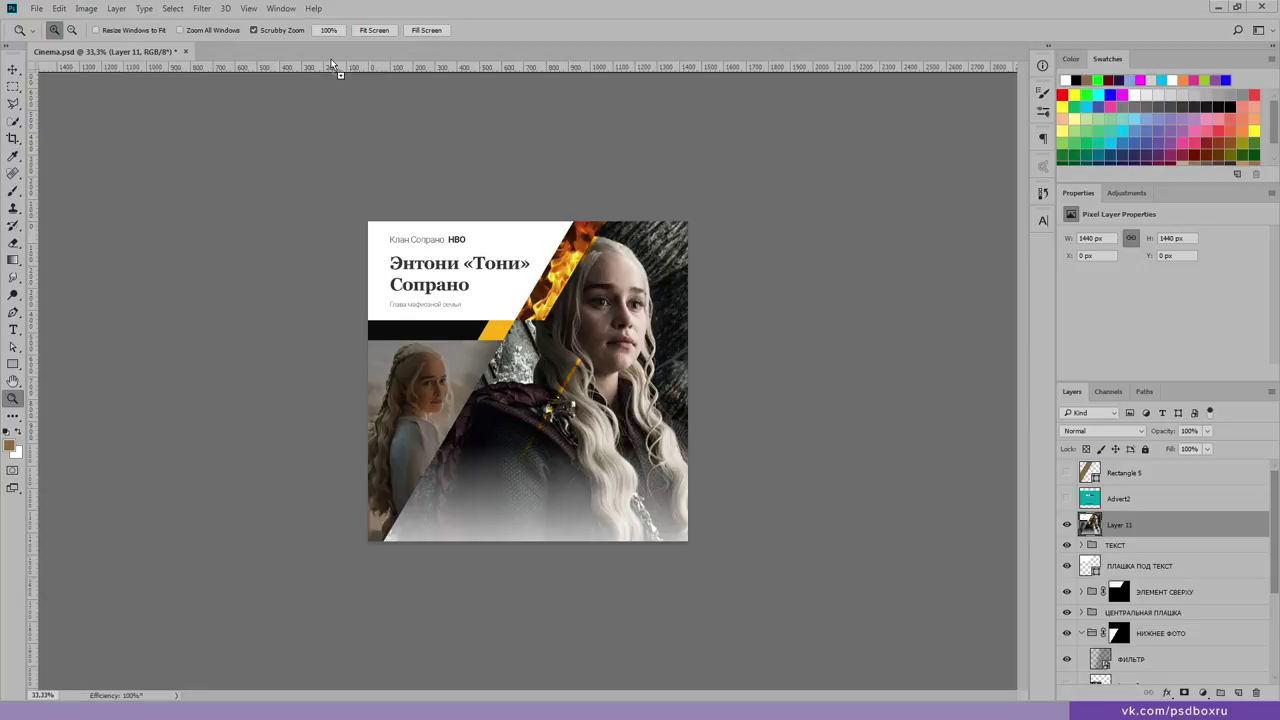
pyautogui.press('i')
pyautogui.click(366, 272)
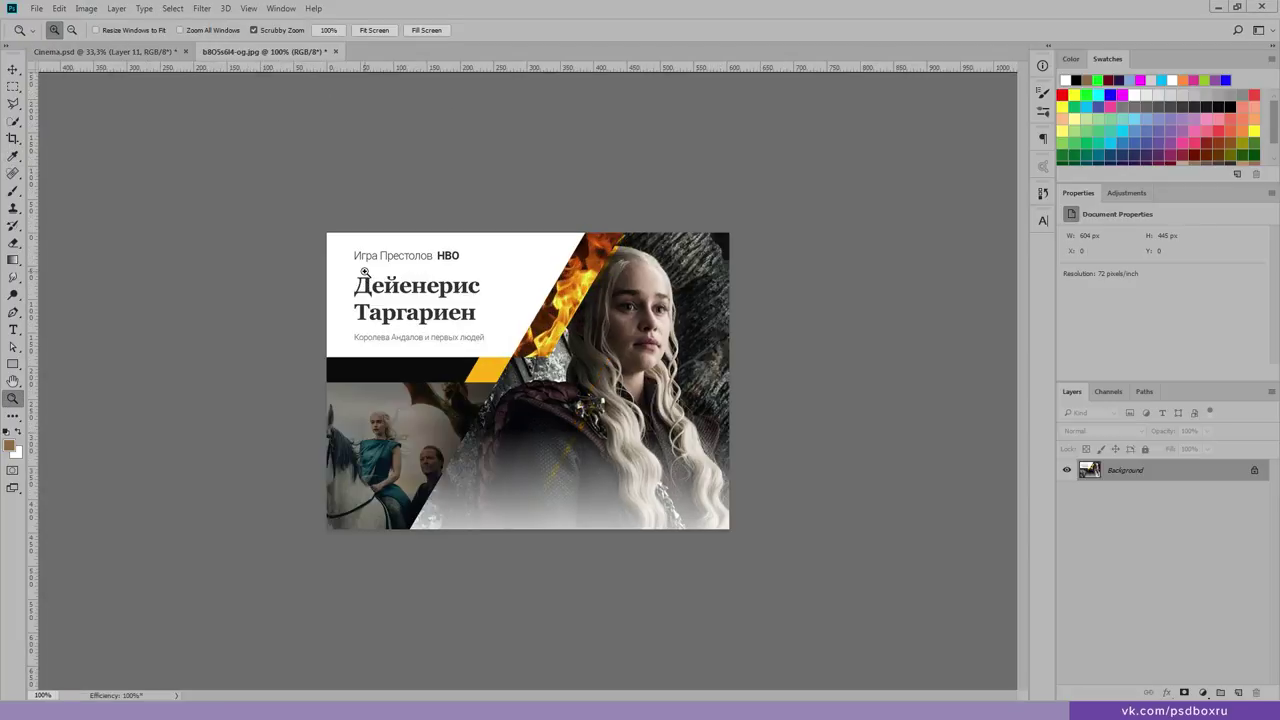
pyautogui.press('z')
pyautogui.keyDown('alt'); pyautogui.click(630, 463); pyautogui.keyUp('alt')
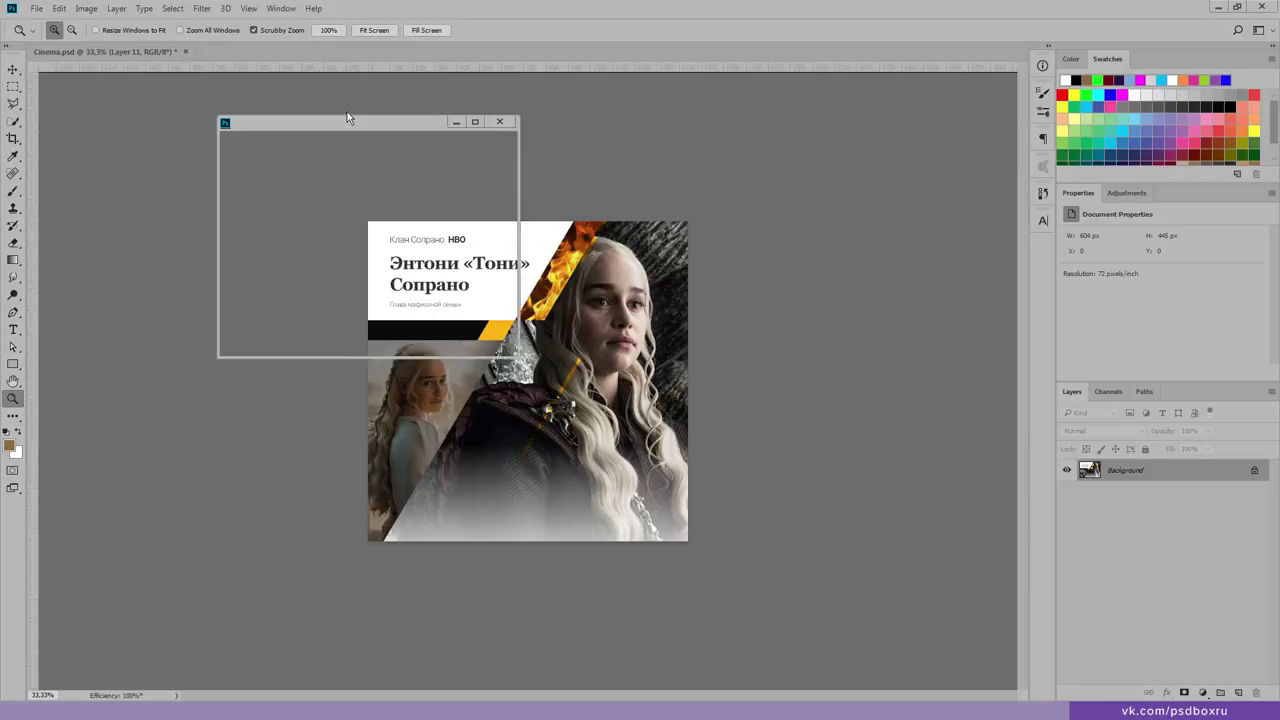
pyautogui.moveTo(285, 51); pyautogui.dragTo(349, 117)
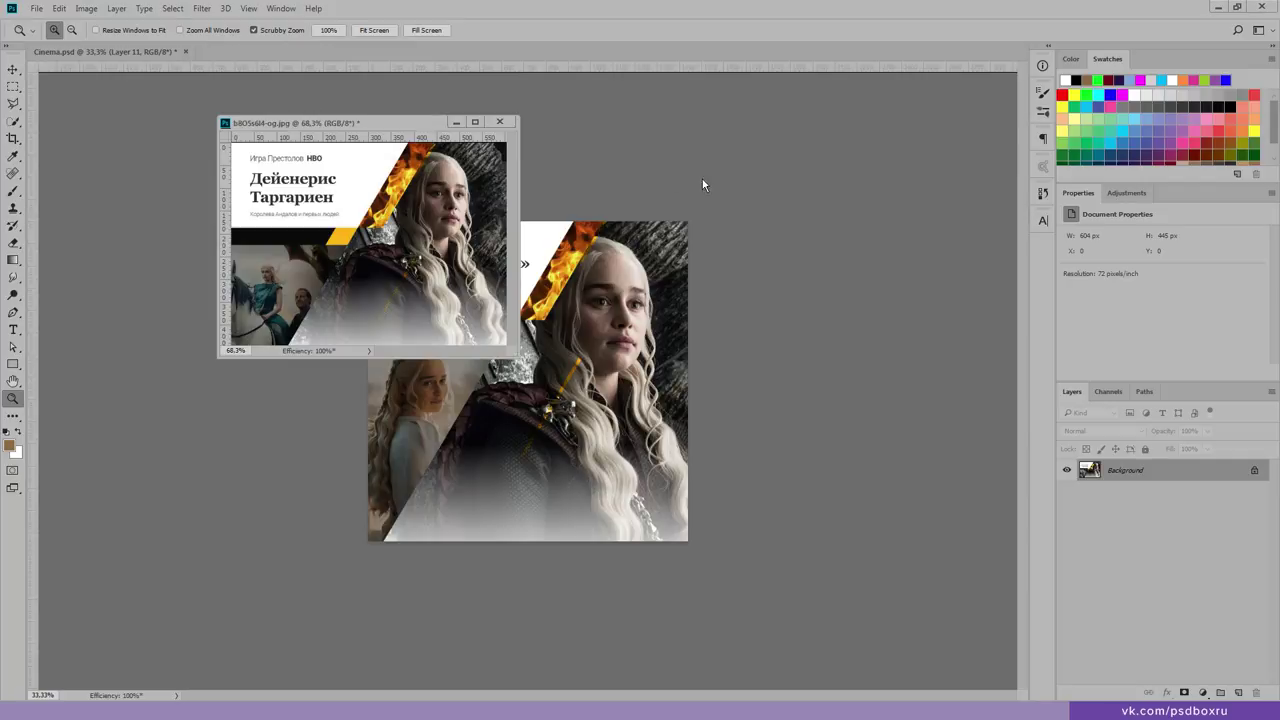
pyautogui.click(13, 69)
pyautogui.click(208, 238)
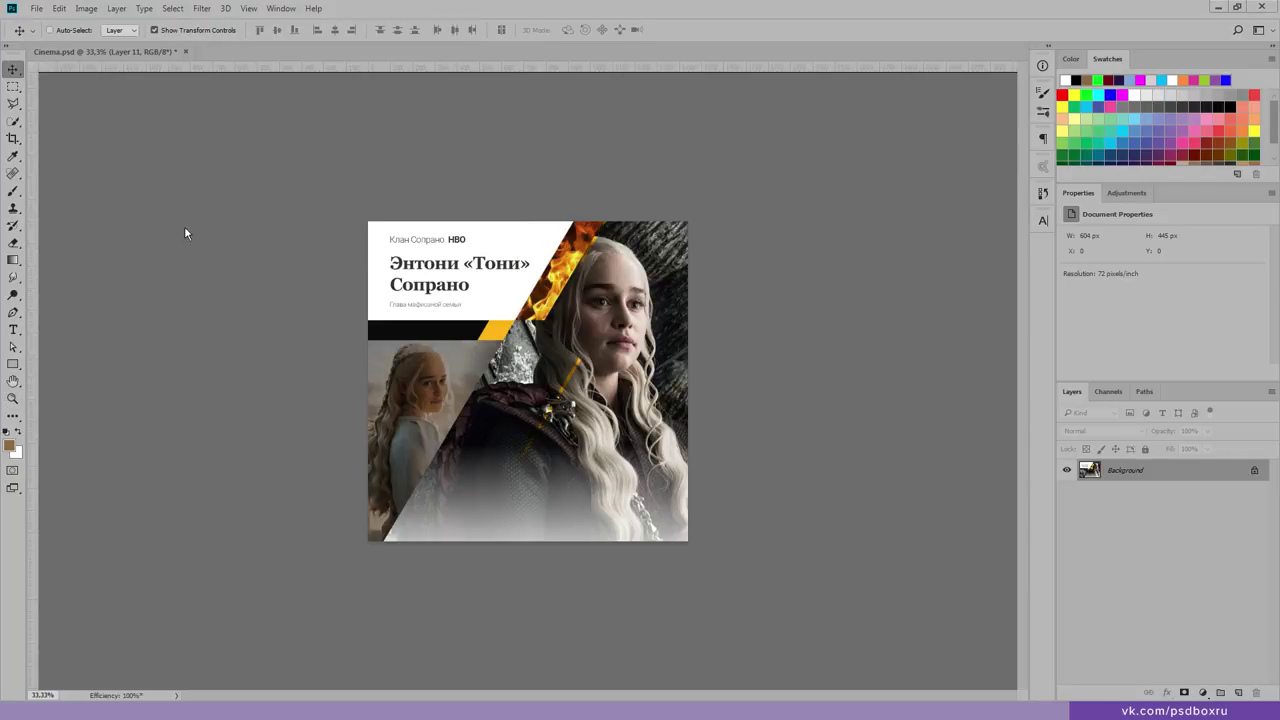
pyautogui.hotkey('ctrl', 'Tab')
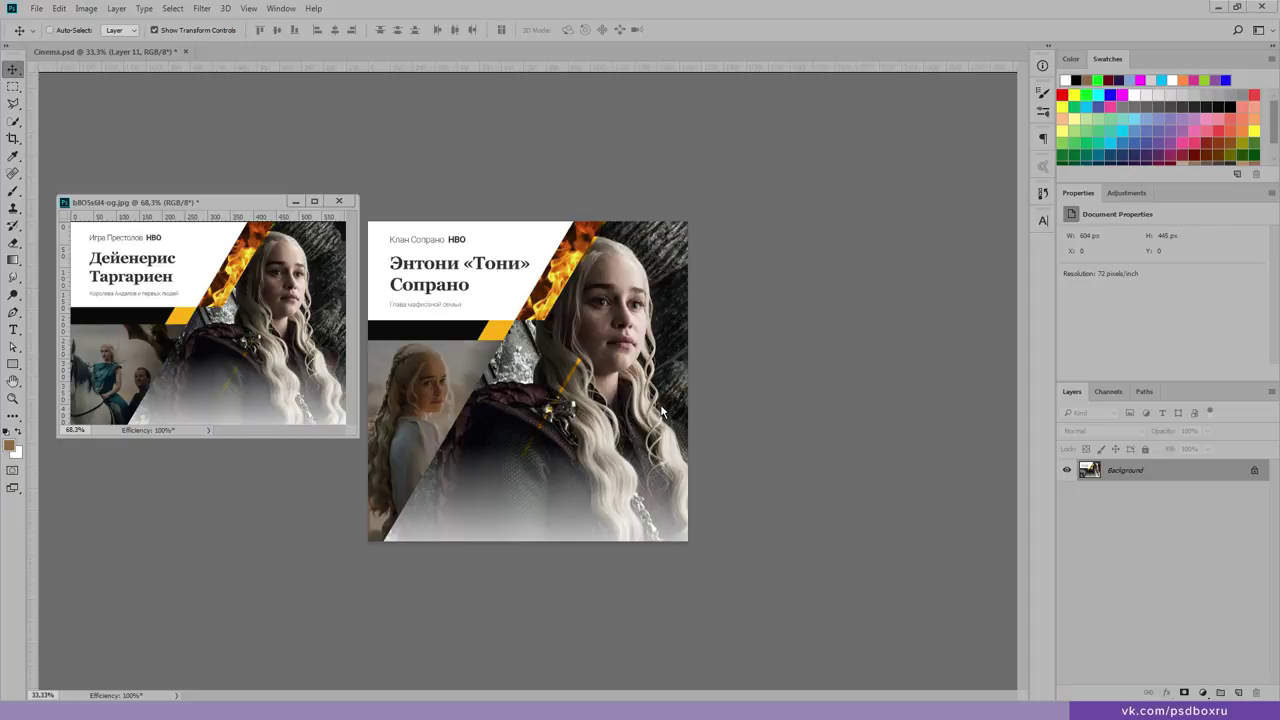
# Step: Close the reference image, select the ЭФФЕКТЫ group and zoom the card to 50%
pyautogui.click(338, 201)
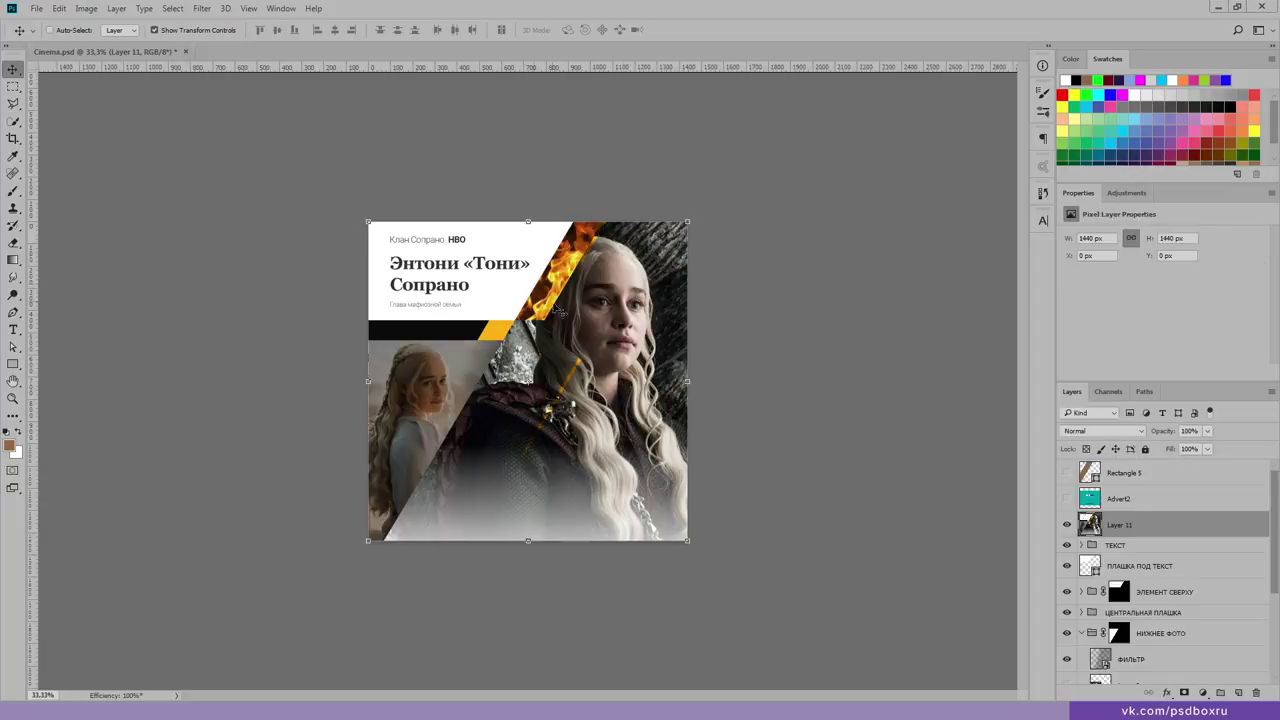
pyautogui.scroll(-2, 1125, 616)
pyautogui.scroll(-2, 1118, 638)
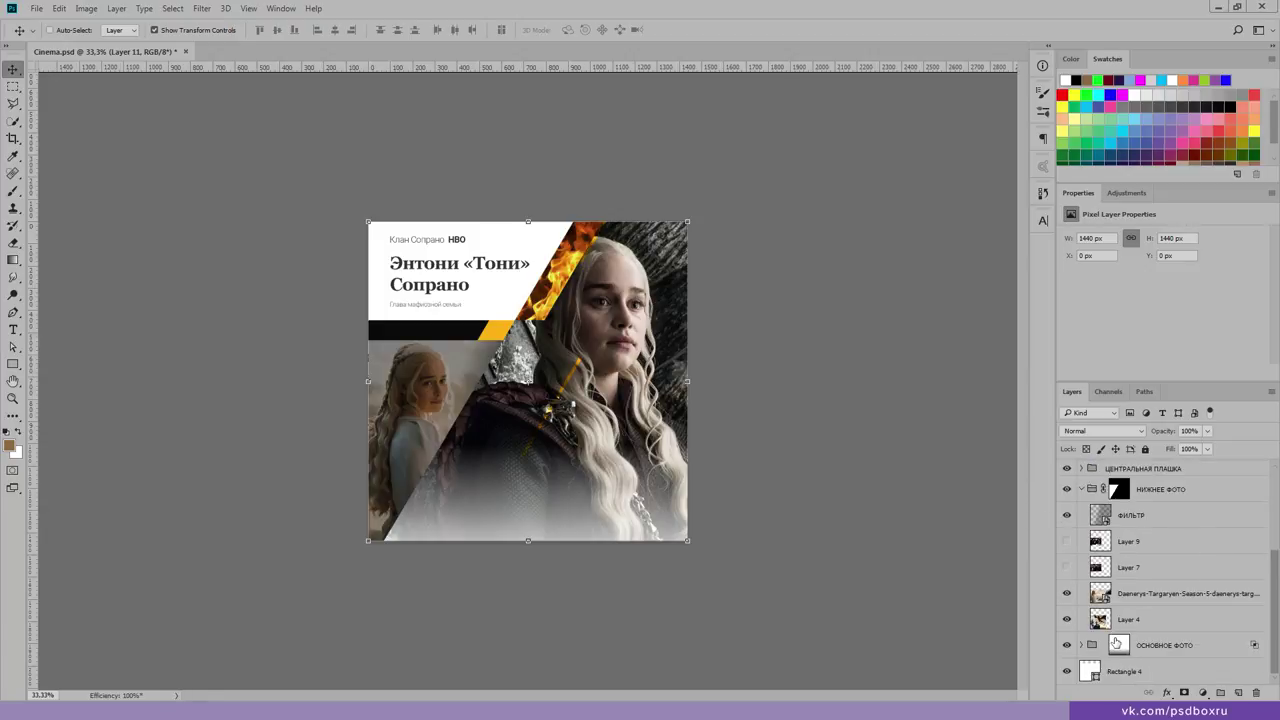
pyautogui.click(1080, 650)
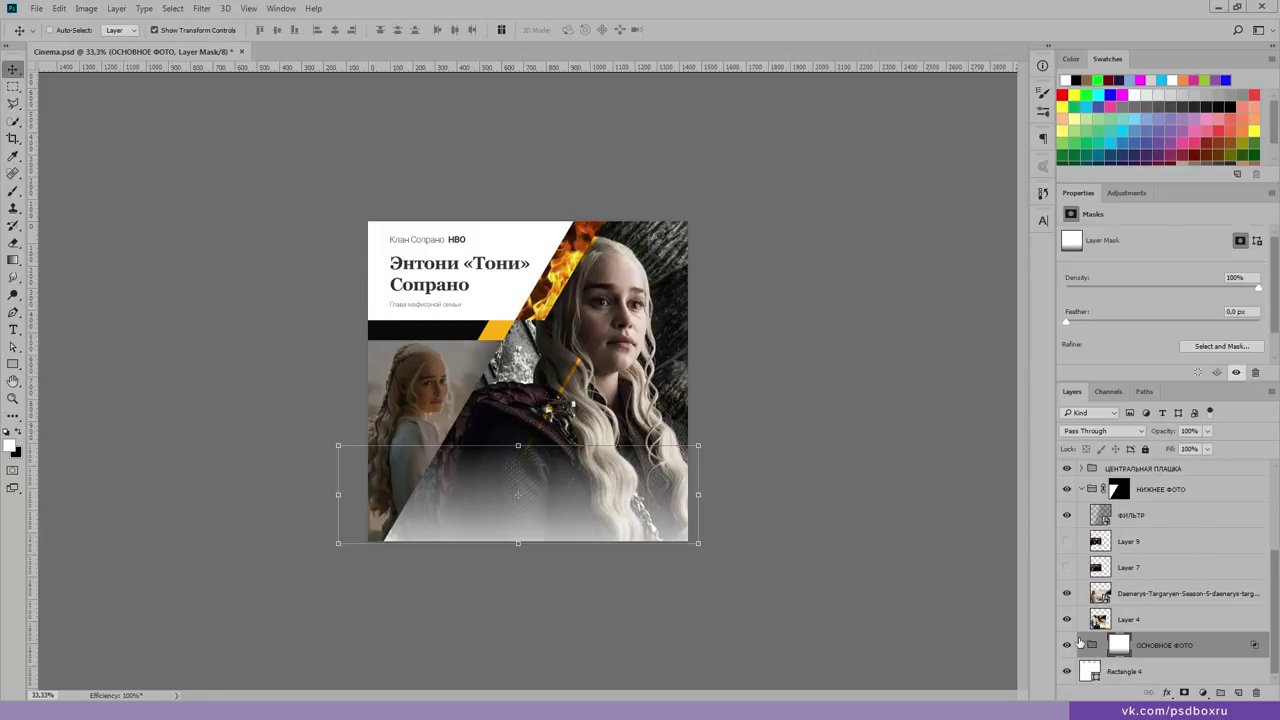
pyautogui.click(1080, 645)
pyautogui.scroll(-1, 1087, 640)
pyautogui.click(1102, 576)
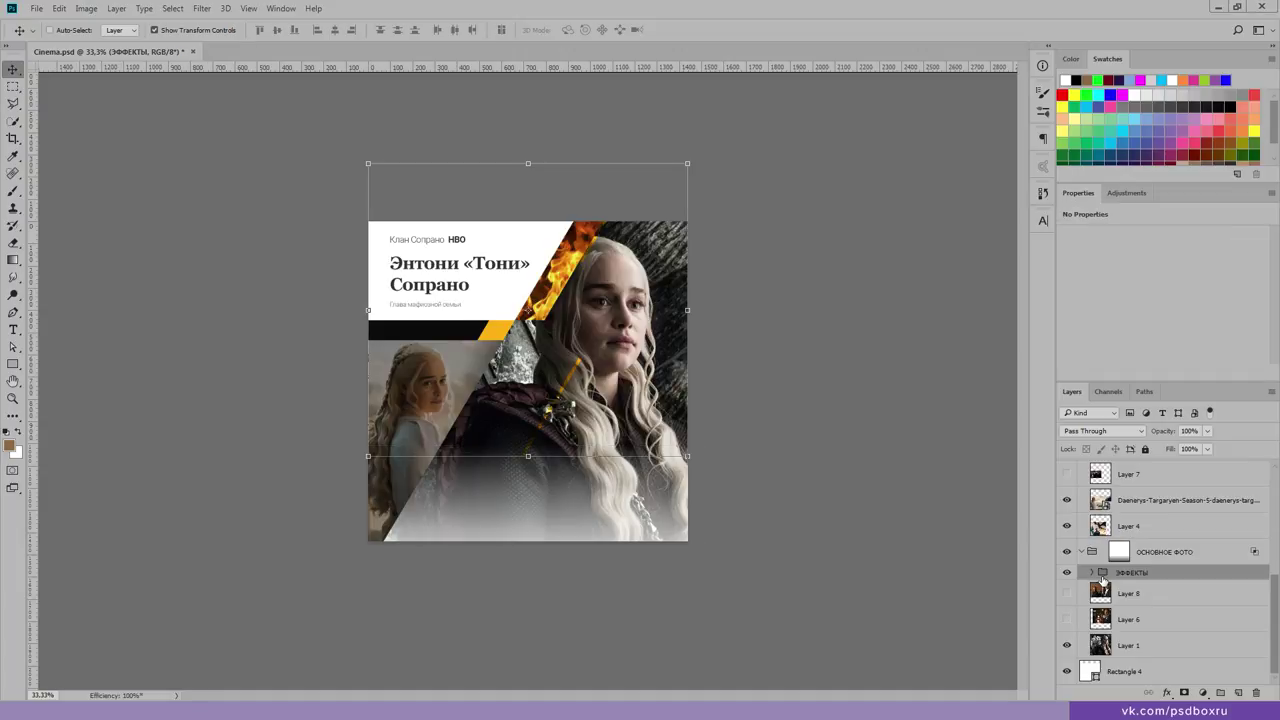
pyautogui.press('z')
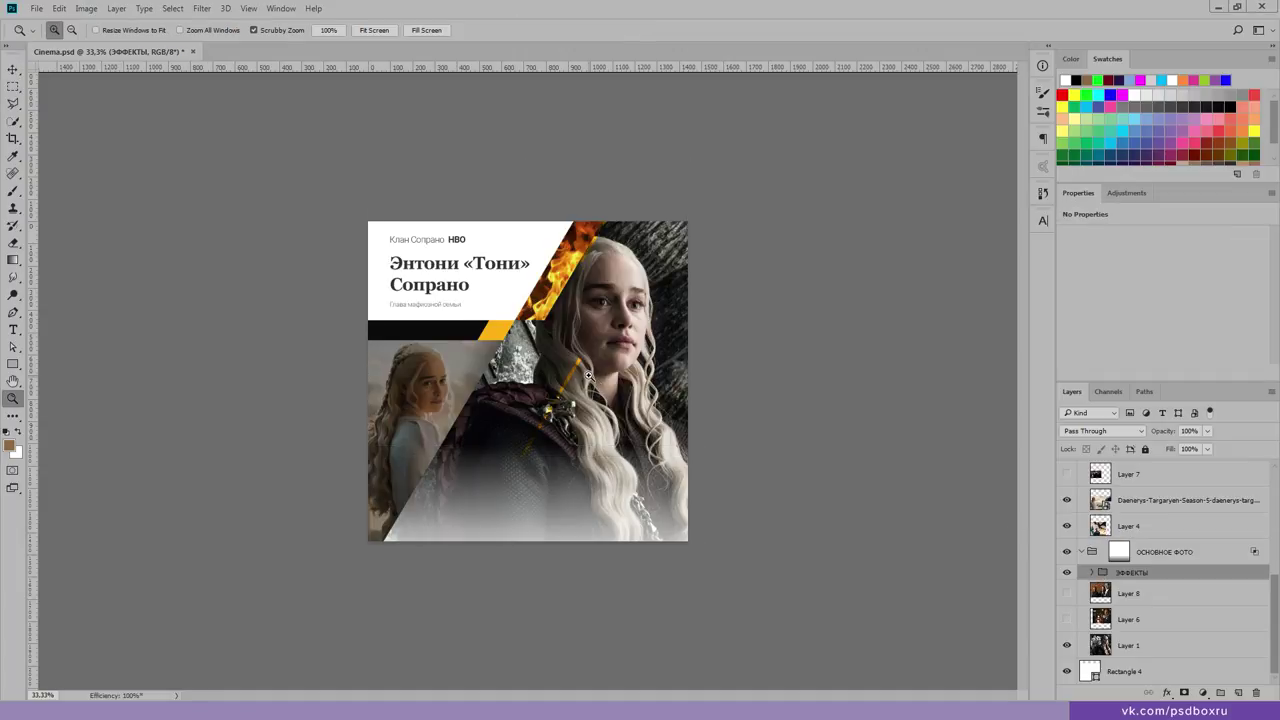
pyautogui.click(596, 385)
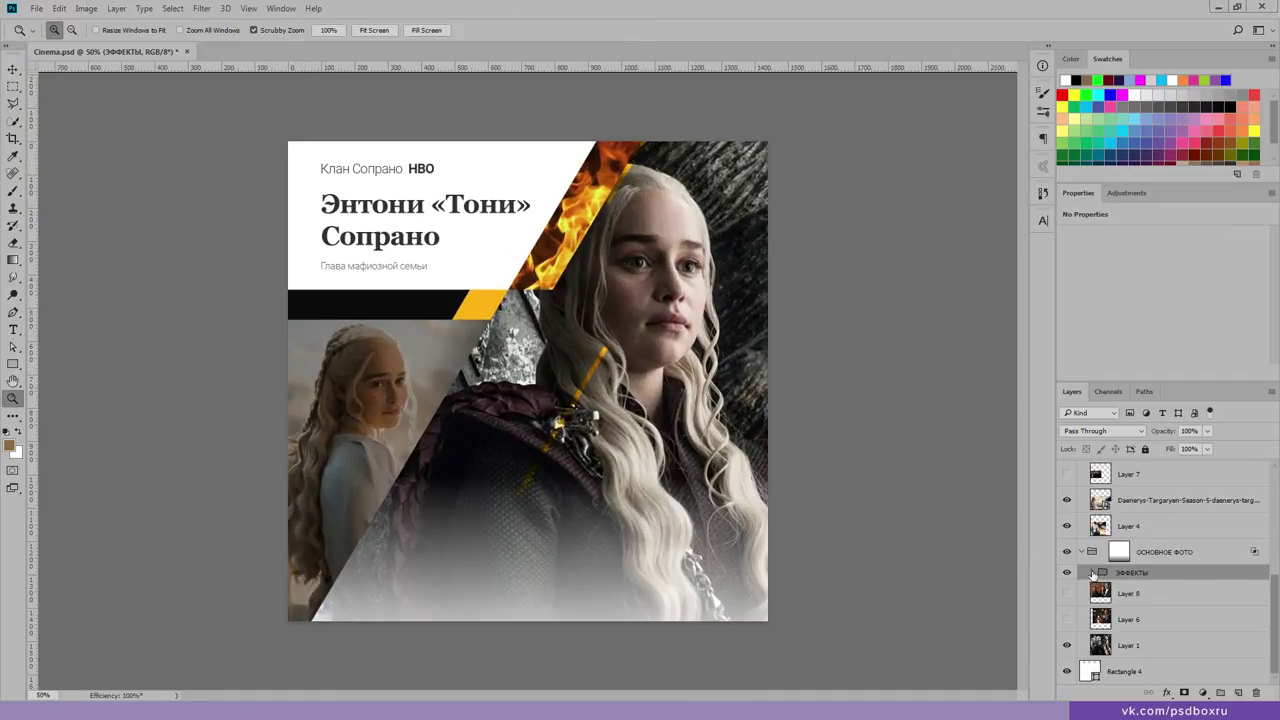
# Step: Stretch the ЭФФЕКТЫ group's ШУМ noise layer to 2001 × 1473 px over the card
pyautogui.click(1093, 573)
pyautogui.click(1110, 598)
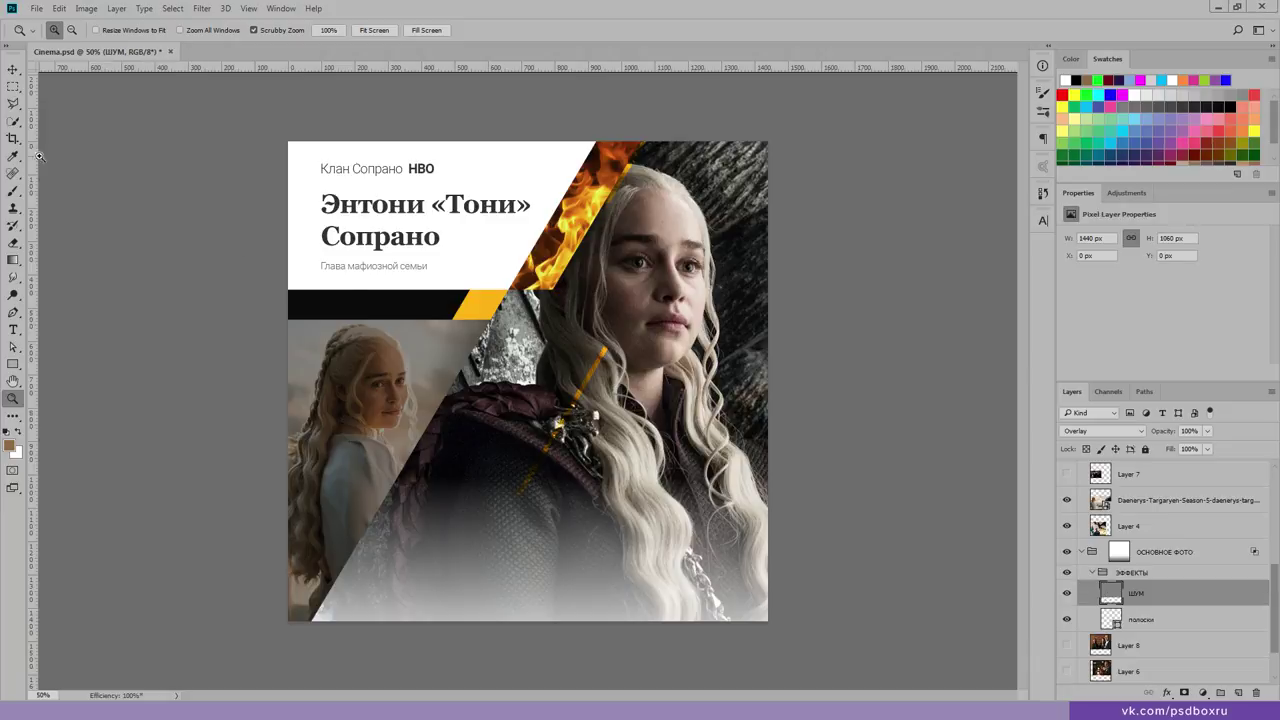
pyautogui.click(13, 69)
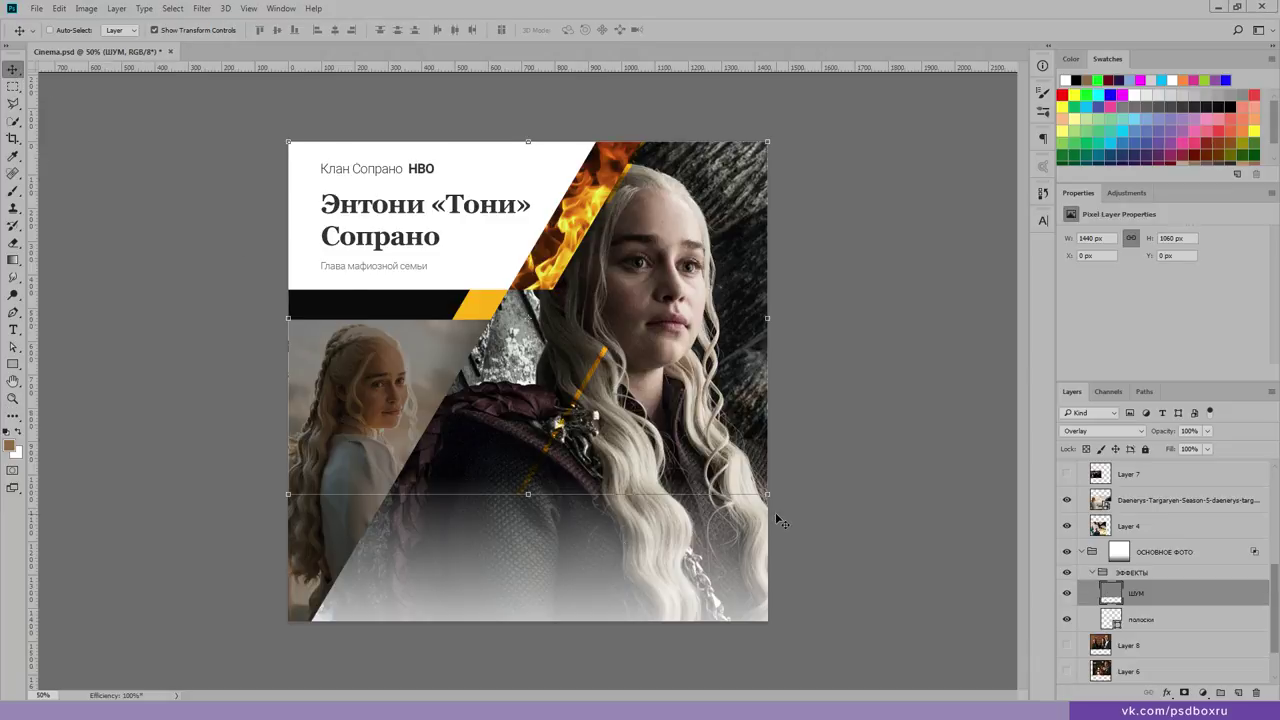
pyautogui.moveTo(768, 494); pyautogui.dragTo(954, 631)
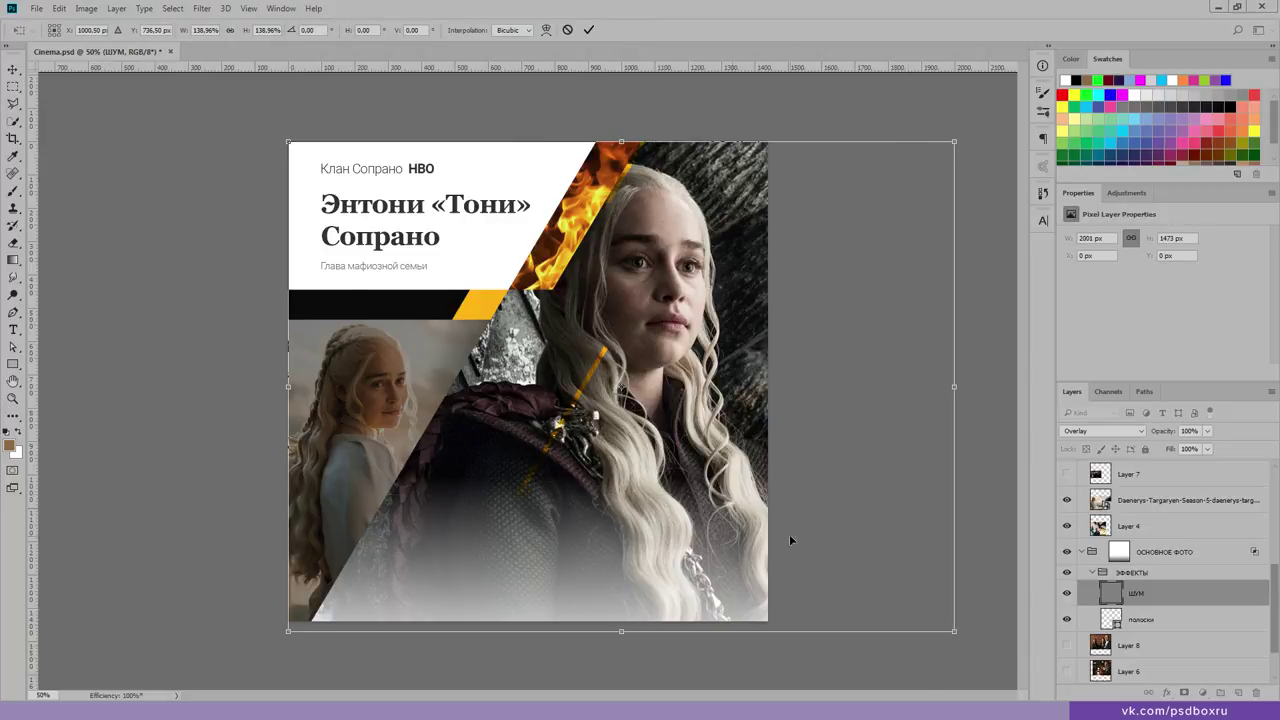
# Step: Toggle the ШУМ layer's visibility repeatedly to compare, leaving it visible
pyautogui.click(1068, 594)
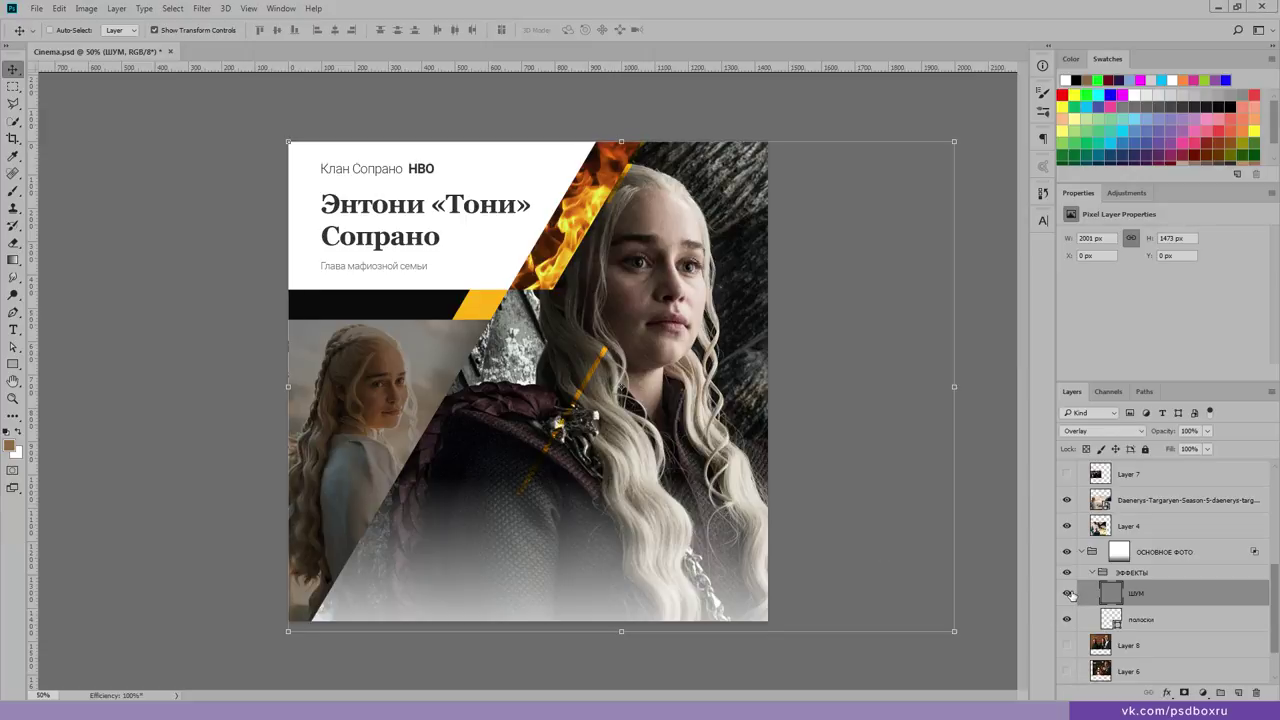
pyautogui.click(1068, 594)
pyautogui.click(1068, 594)
pyautogui.click(1067, 594)
pyautogui.click(1067, 594)
pyautogui.click(1068, 596)
pyautogui.click(1068, 596)
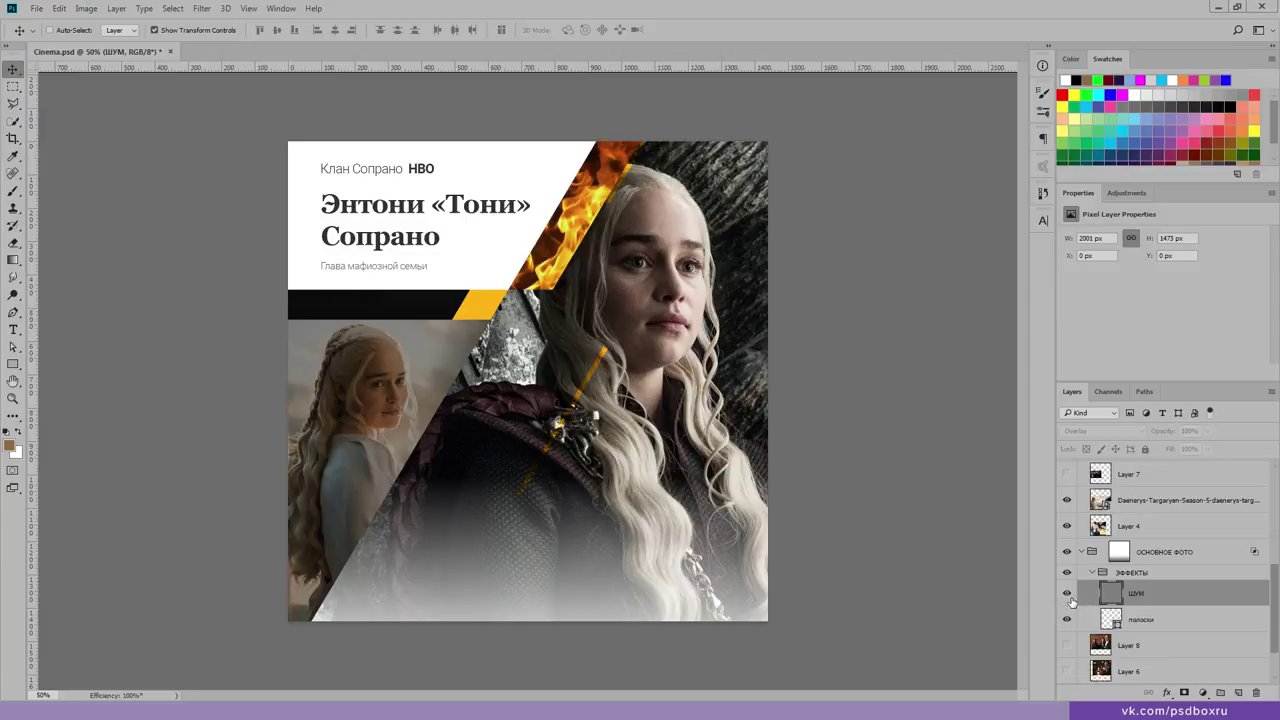
pyautogui.click(1068, 596)
pyautogui.click(1068, 596)
# Step: Select the ТЕКСТ group in the Layers panel
pyautogui.scroll(3, 1110, 560)
pyautogui.scroll(3, 1117, 528)
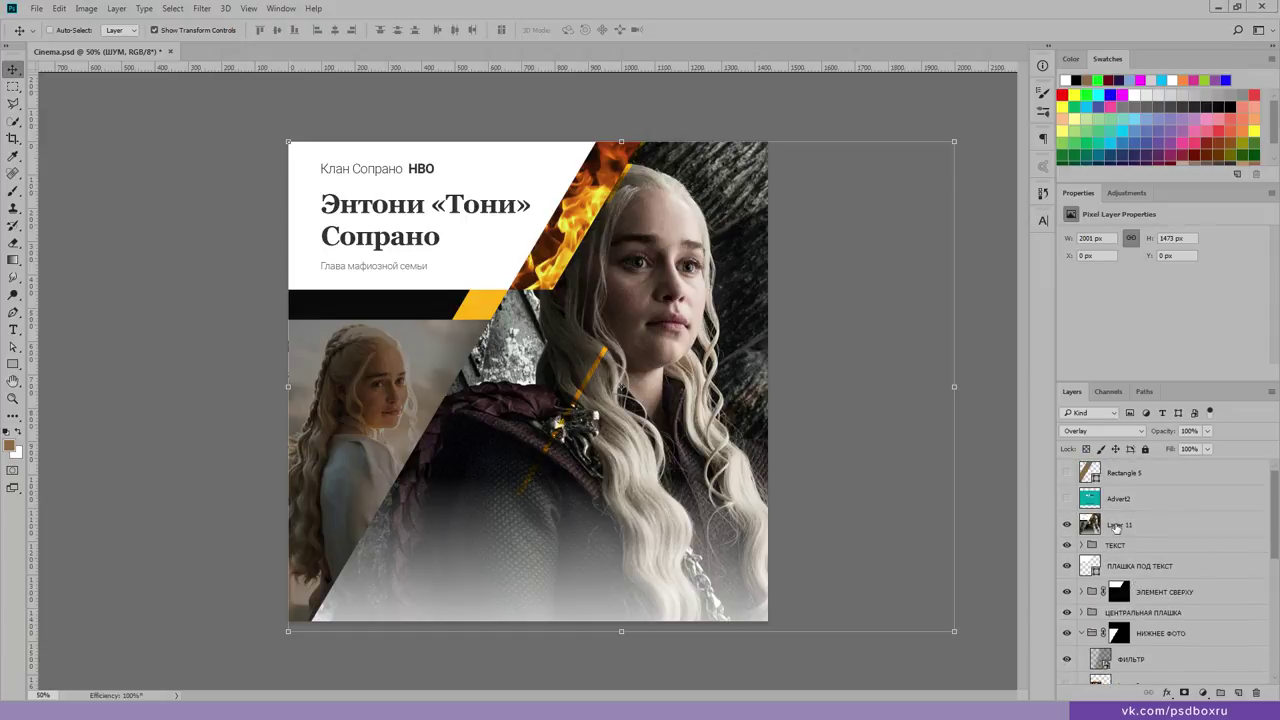
pyautogui.click(1120, 544)
pyautogui.scroll(-5, 1100, 560)
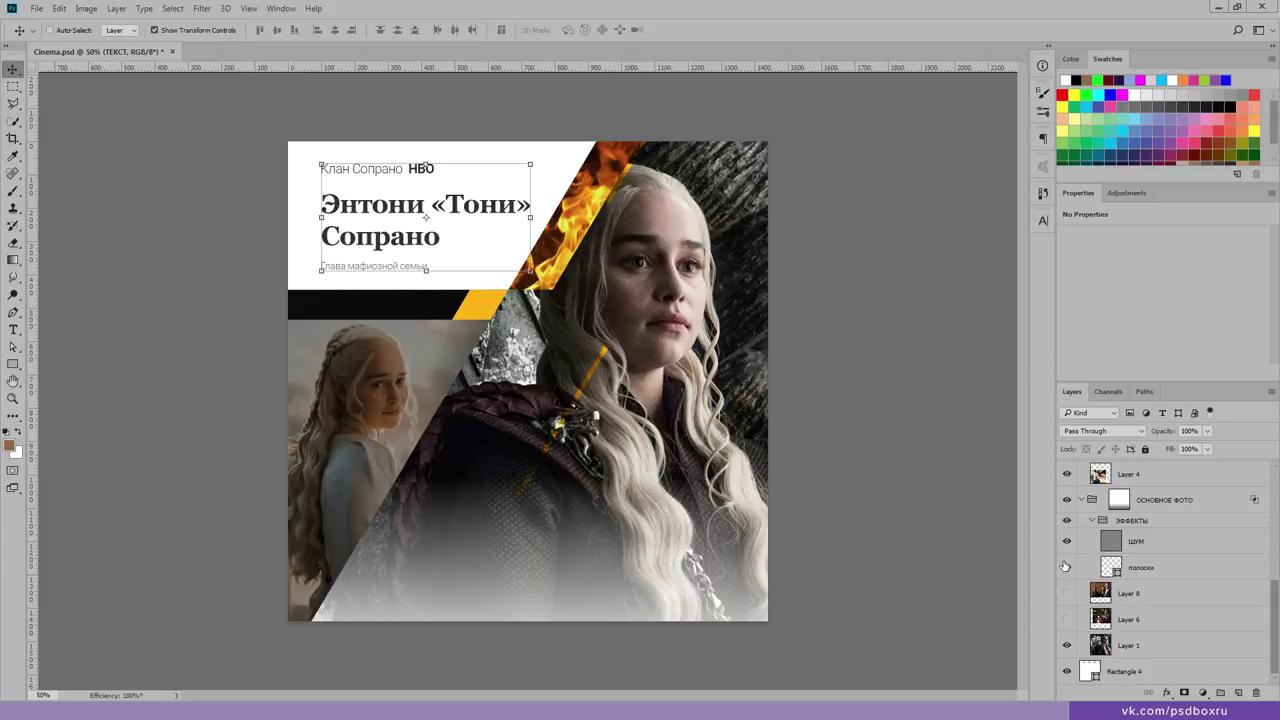
# Step: Narrow the ШУМ noise layer from its right edge and commit the transform
pyautogui.click(1143, 544)
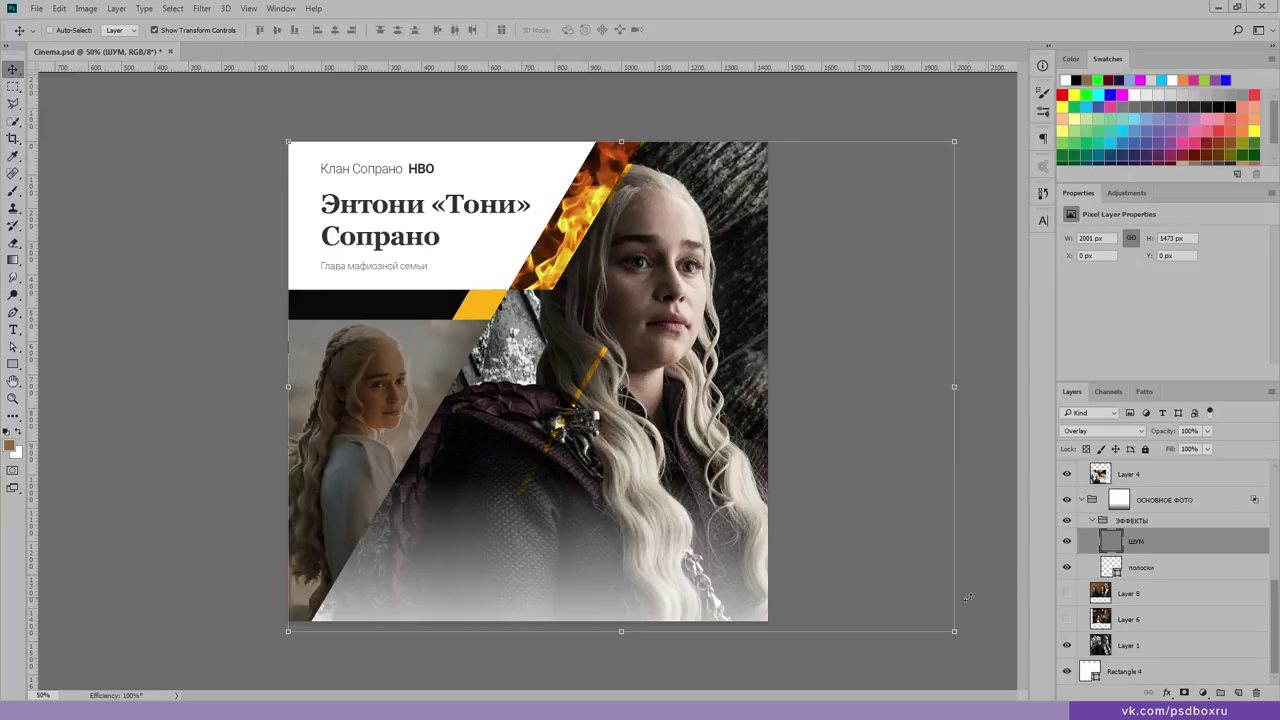
pyautogui.moveTo(955, 630); pyautogui.dragTo(912, 630)
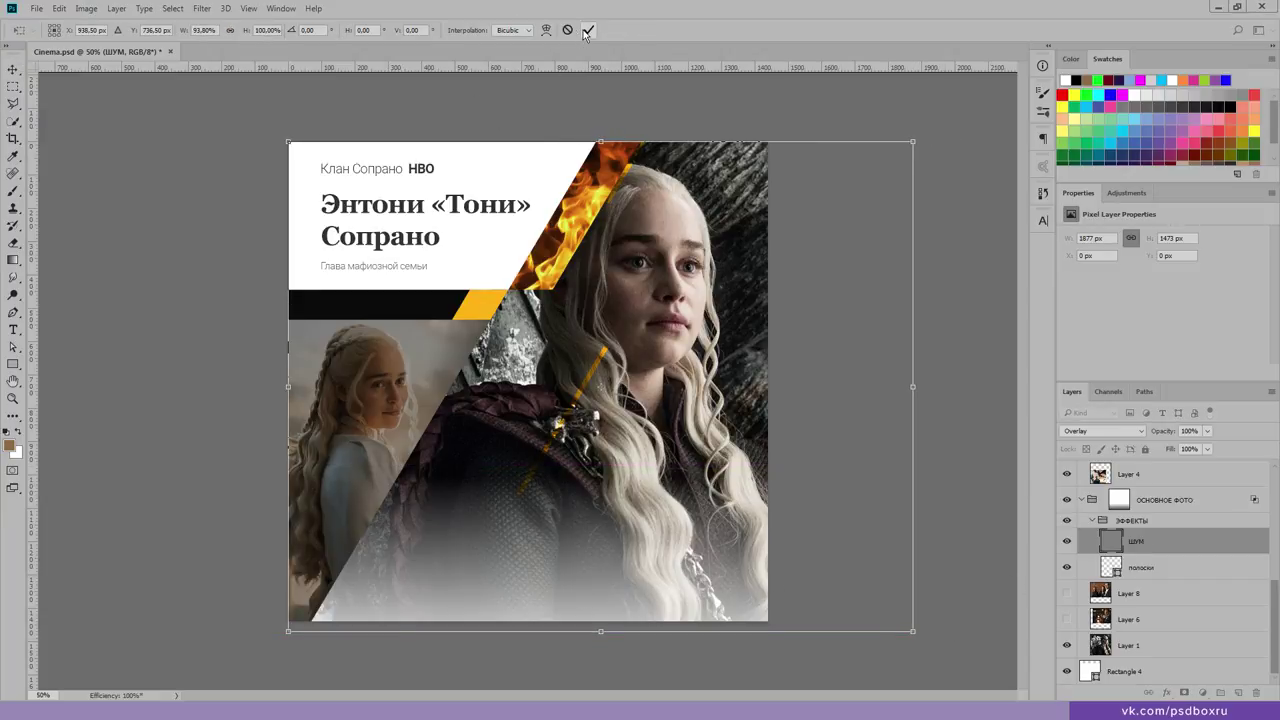
pyautogui.click(588, 29)
# Step: Move the полоски stripe layer to a new spot on the card, then hide it
pyautogui.click(1145, 567)
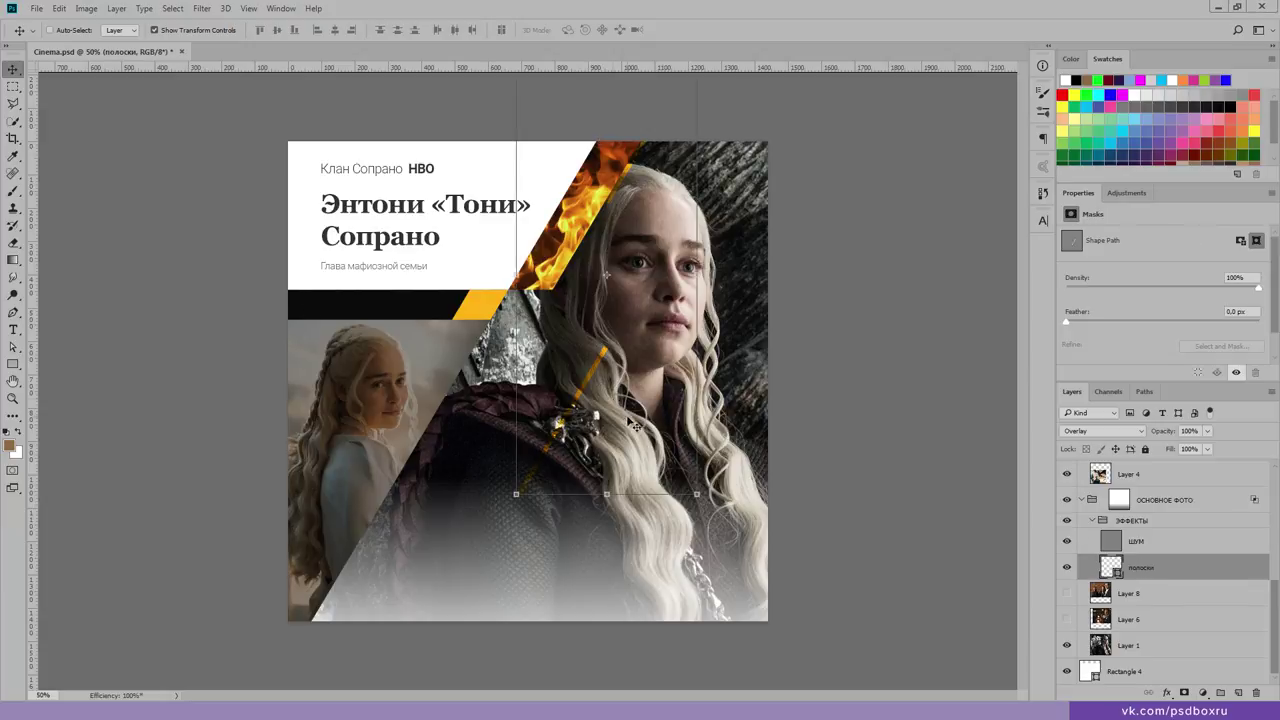
pyautogui.moveTo(605, 392)
pyautogui.mouseDown()
pyautogui.moveTo(569, 482)
pyautogui.moveTo(543, 492)
pyautogui.moveTo(556, 472)
pyautogui.mouseUp()
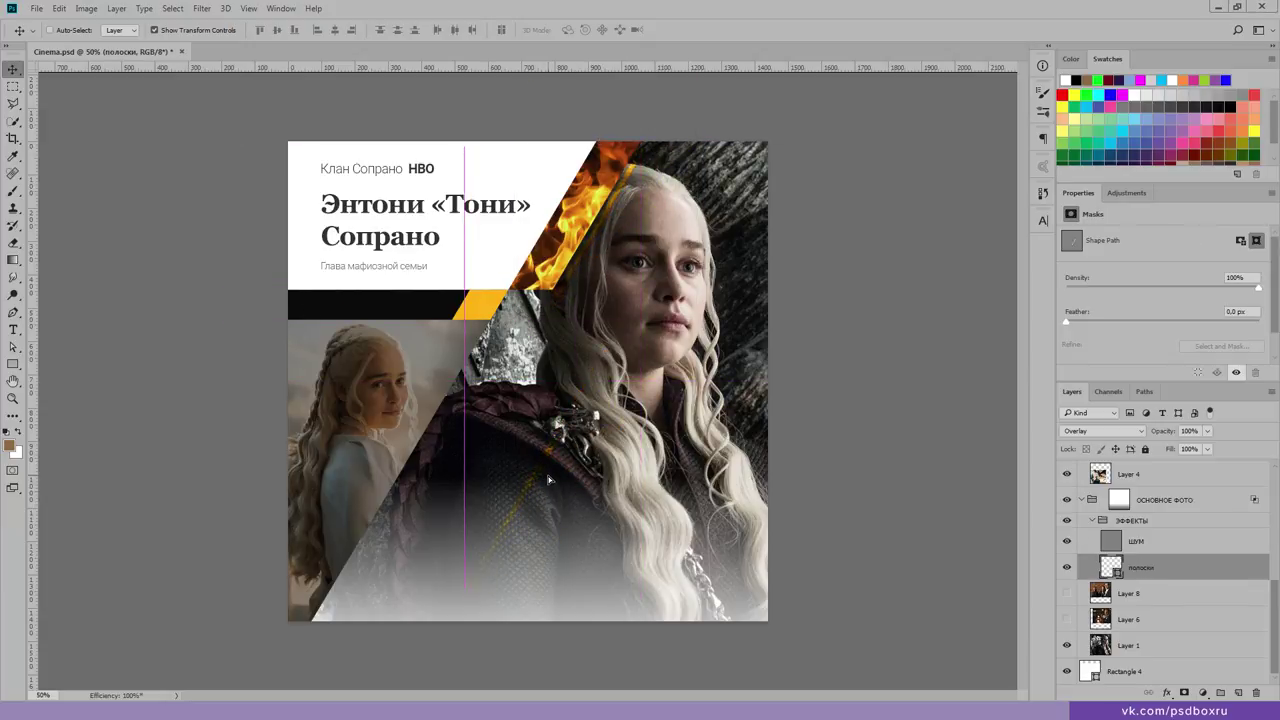
pyautogui.moveTo(556, 472); pyautogui.dragTo(556, 473)
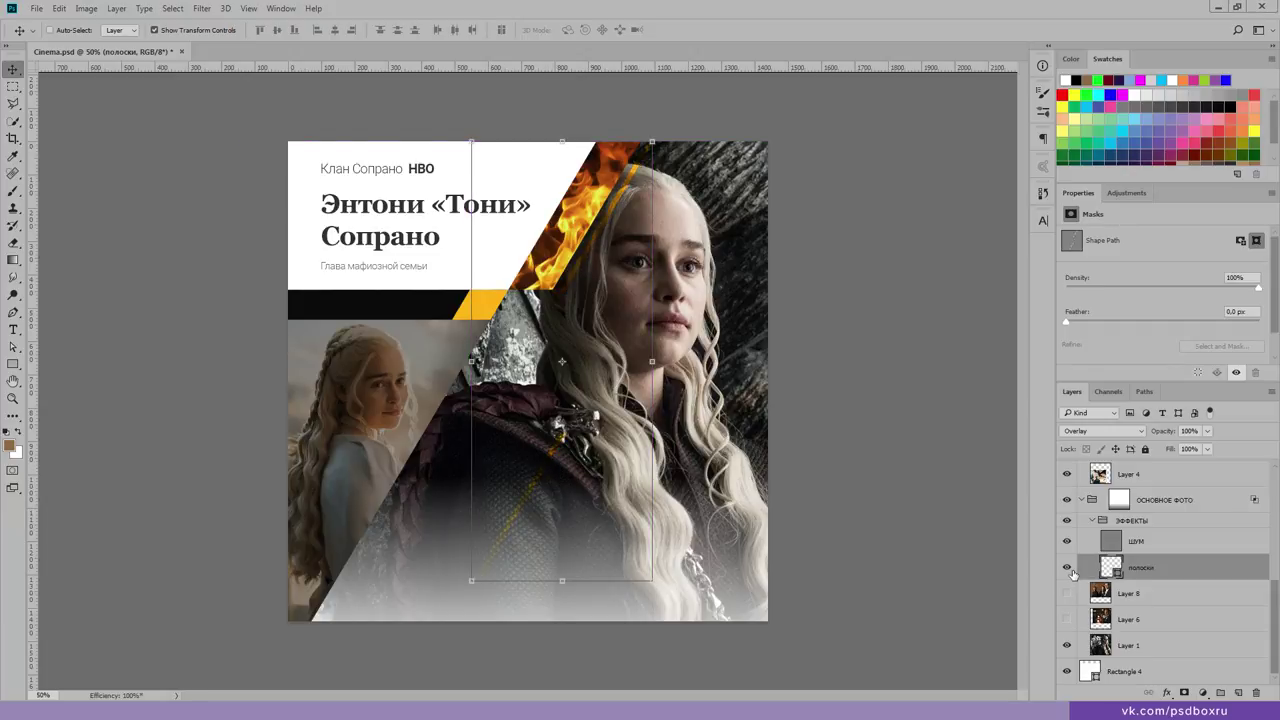
pyautogui.click(1067, 567)
# Step: Make the полоски stripe layer visible again on the card
pyautogui.click(1067, 569)
# Step: Close Cinema.psd without saving and open the Gagarin Party poster JPG, accepting the missing profile
pyautogui.click(181, 52)
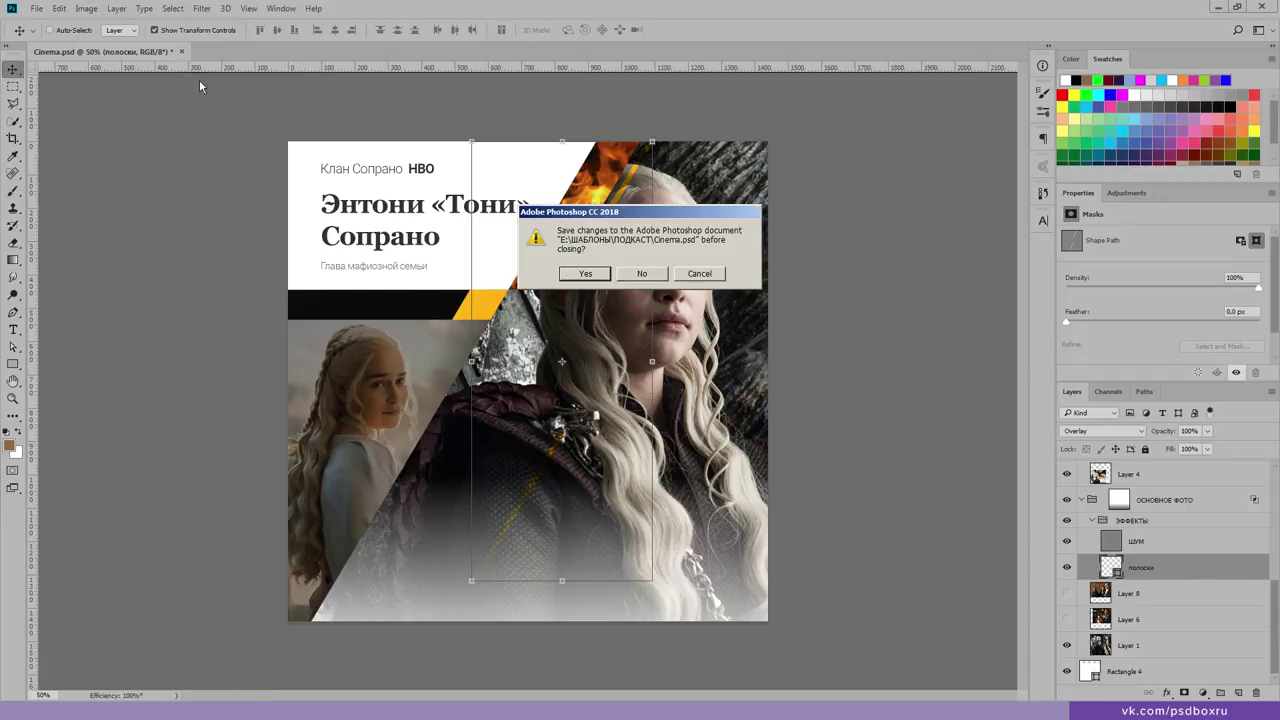
pyautogui.click(637, 273)
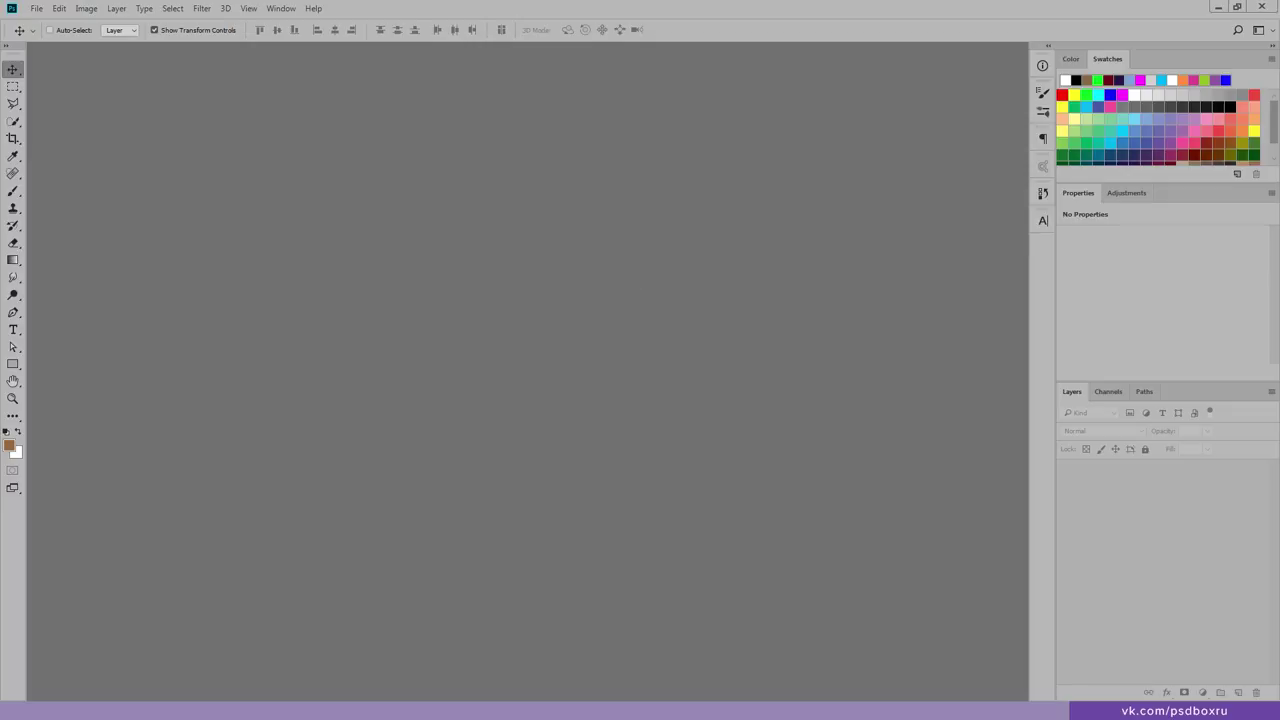
pyautogui.moveTo(303, 252); pyautogui.dragTo(303, 252)
pyautogui.click(366, 278)
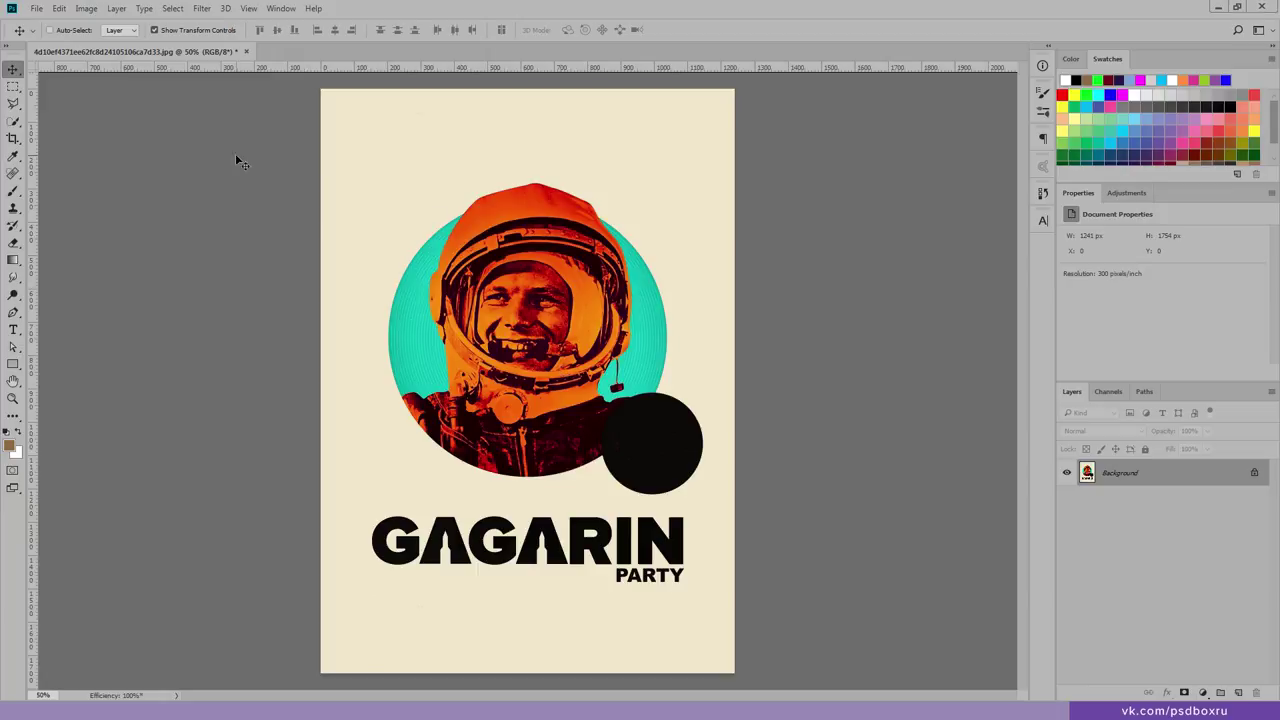
# Step: Confirm the poster is 1241 × 1754 px in Image Size, then add an empty Layer 1
pyautogui.click(40, 8)
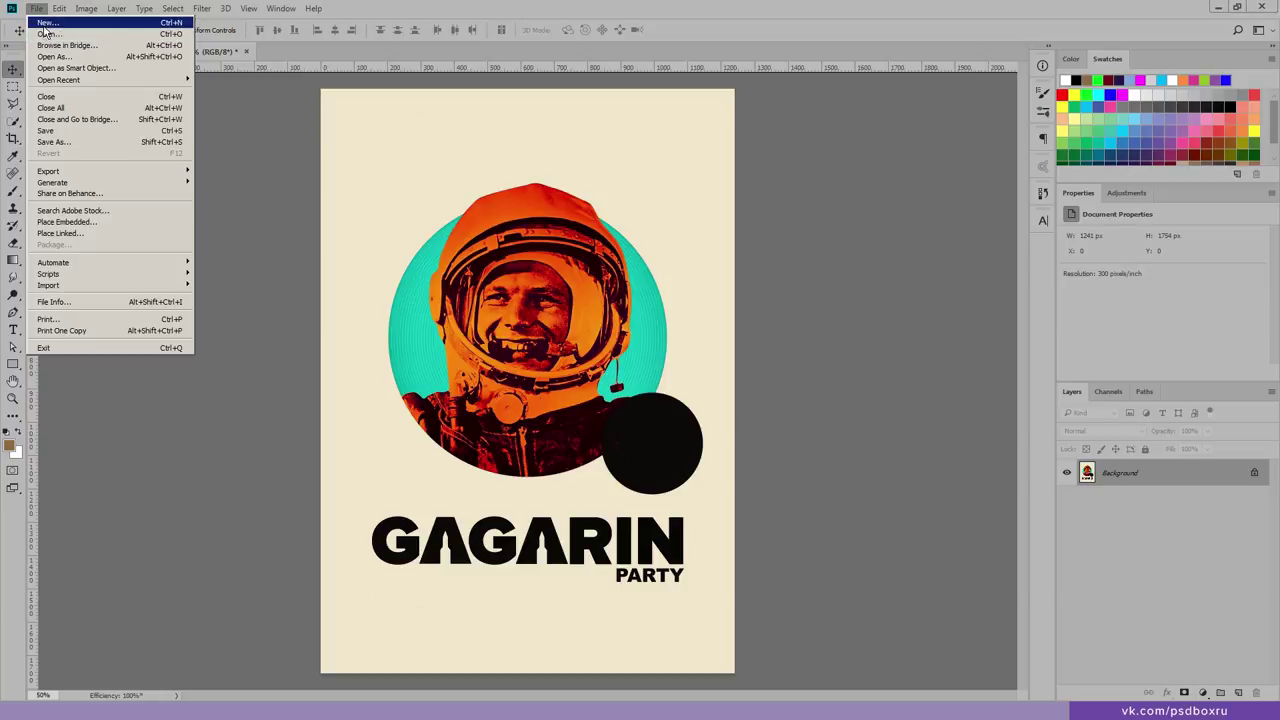
pyautogui.click(547, 190)
pyautogui.click(76, 9)
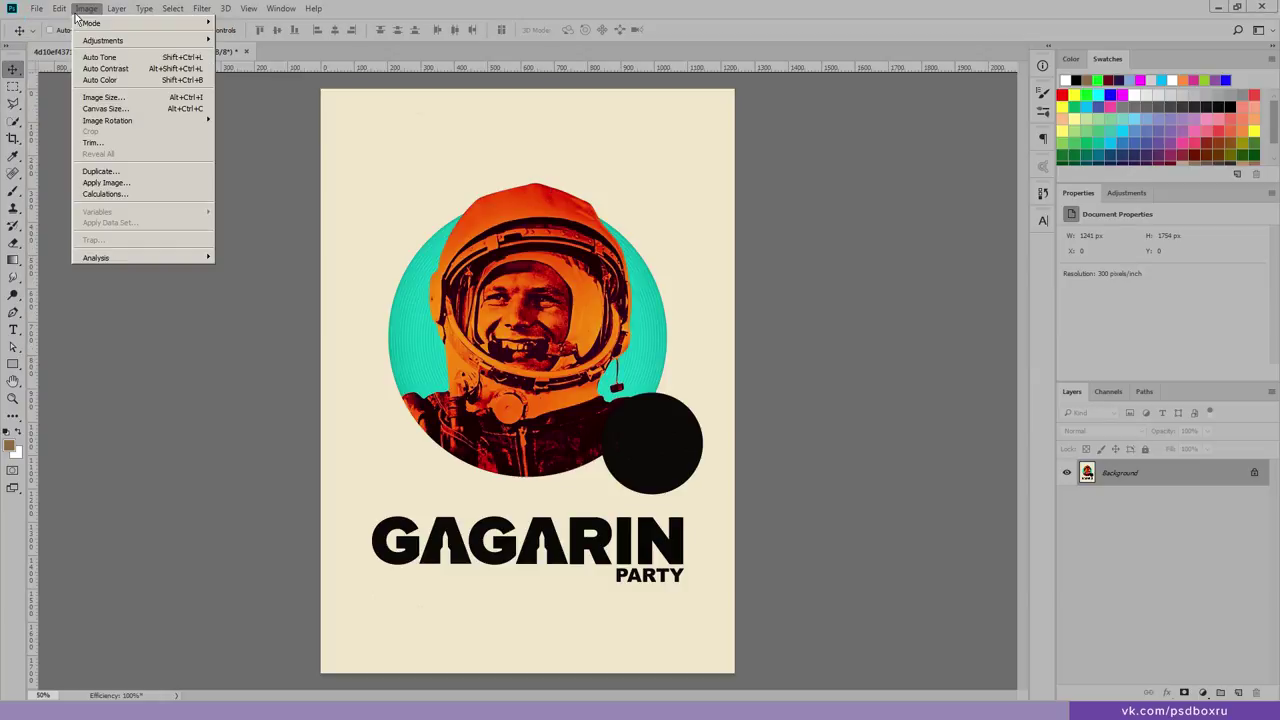
pyautogui.click(103, 97)
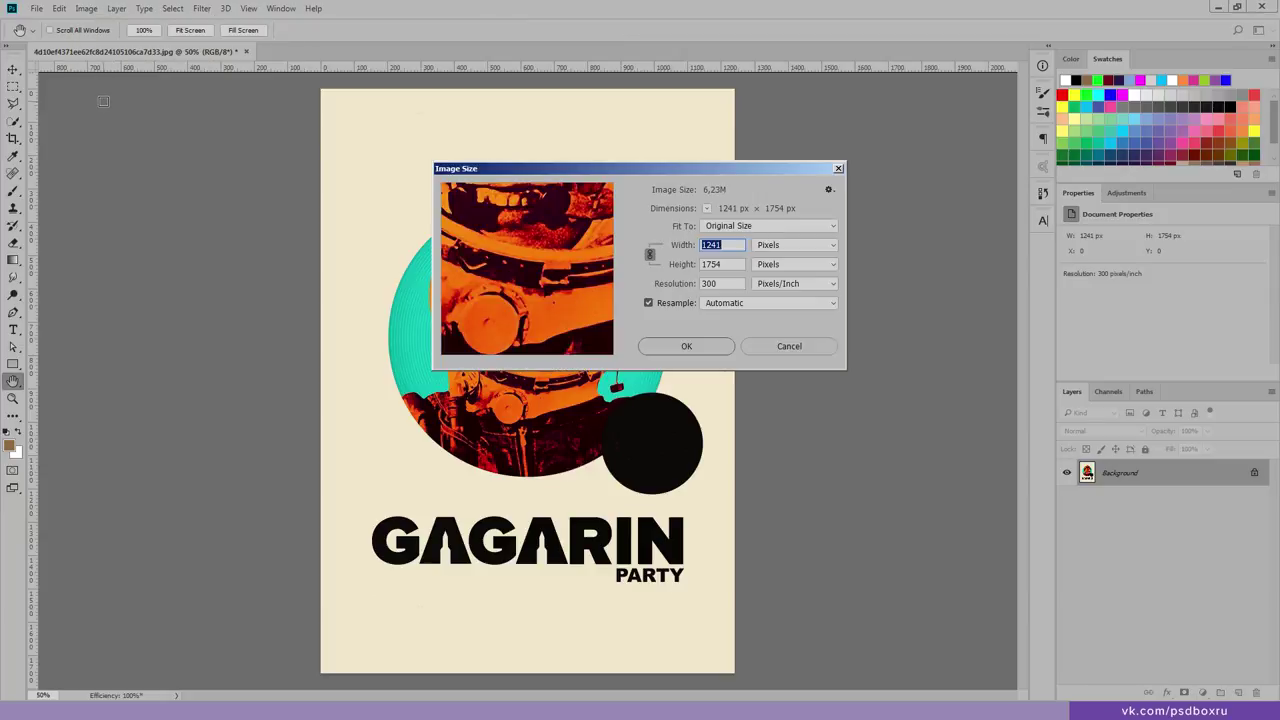
pyautogui.click(838, 168)
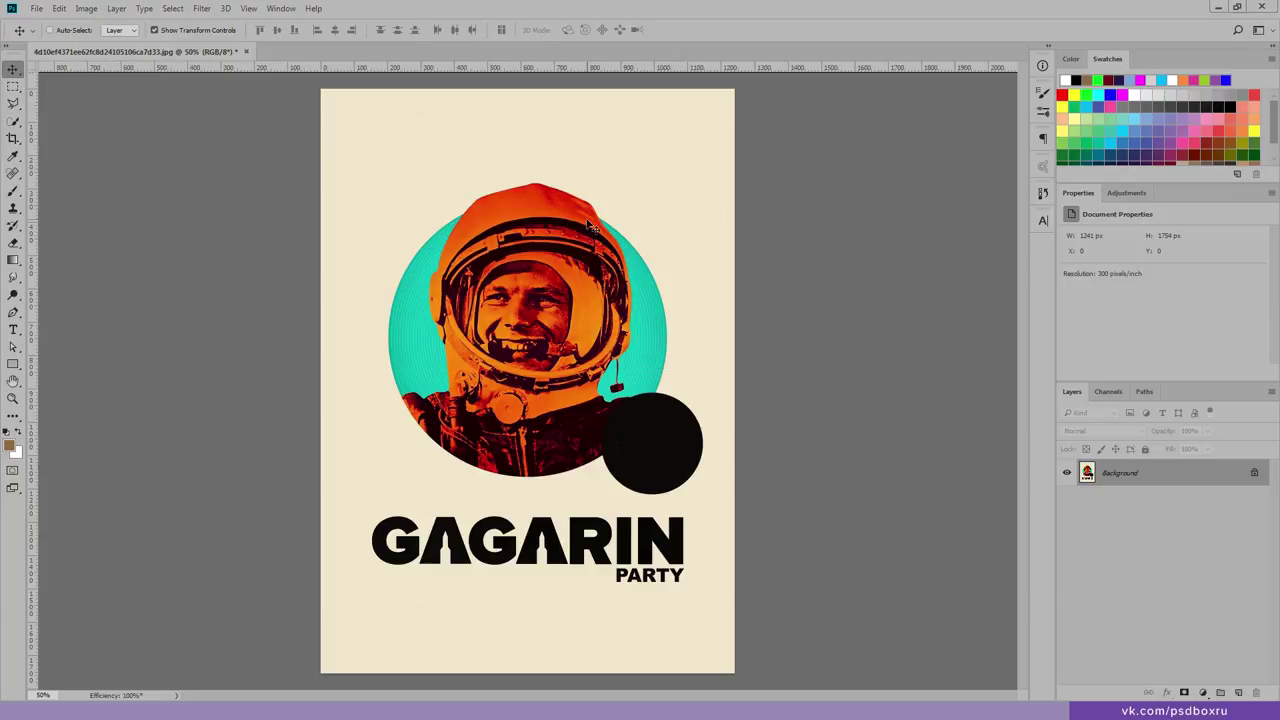
pyautogui.click(1238, 692)
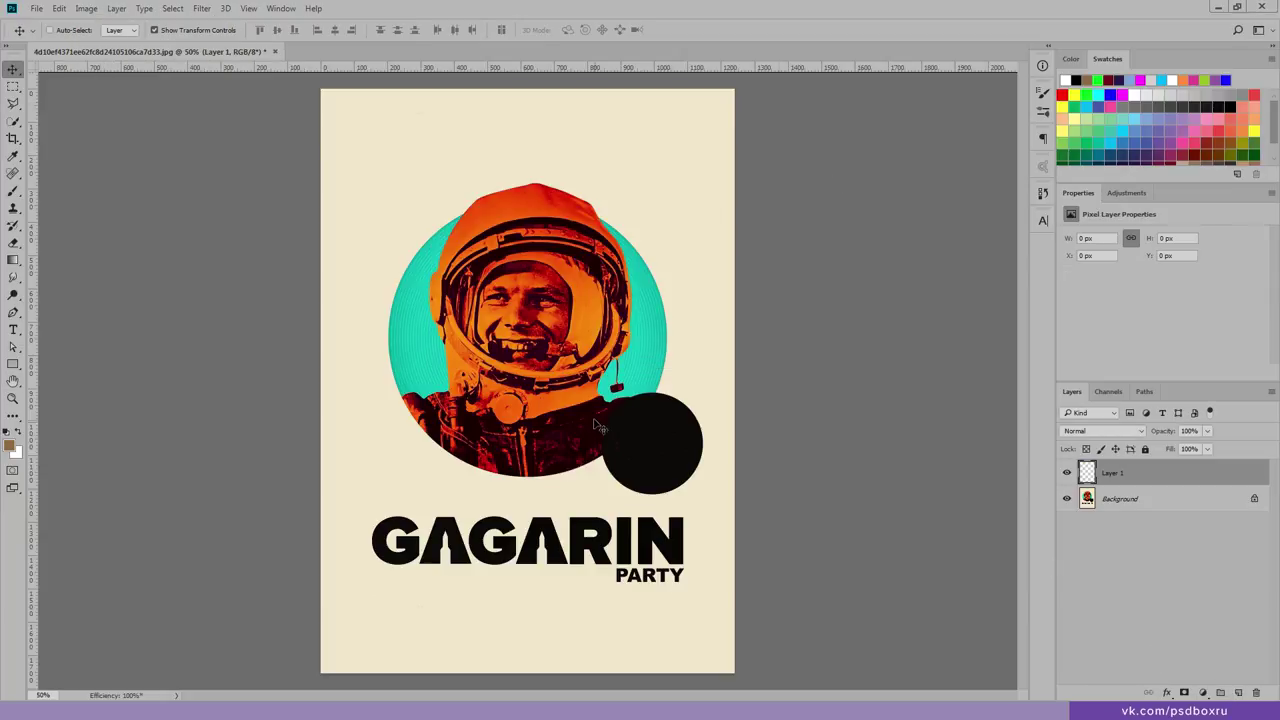
# Step: Draw a rectangle on the poster and fill it with the sampled cream colour #f2e7cb
pyautogui.click(13, 364)
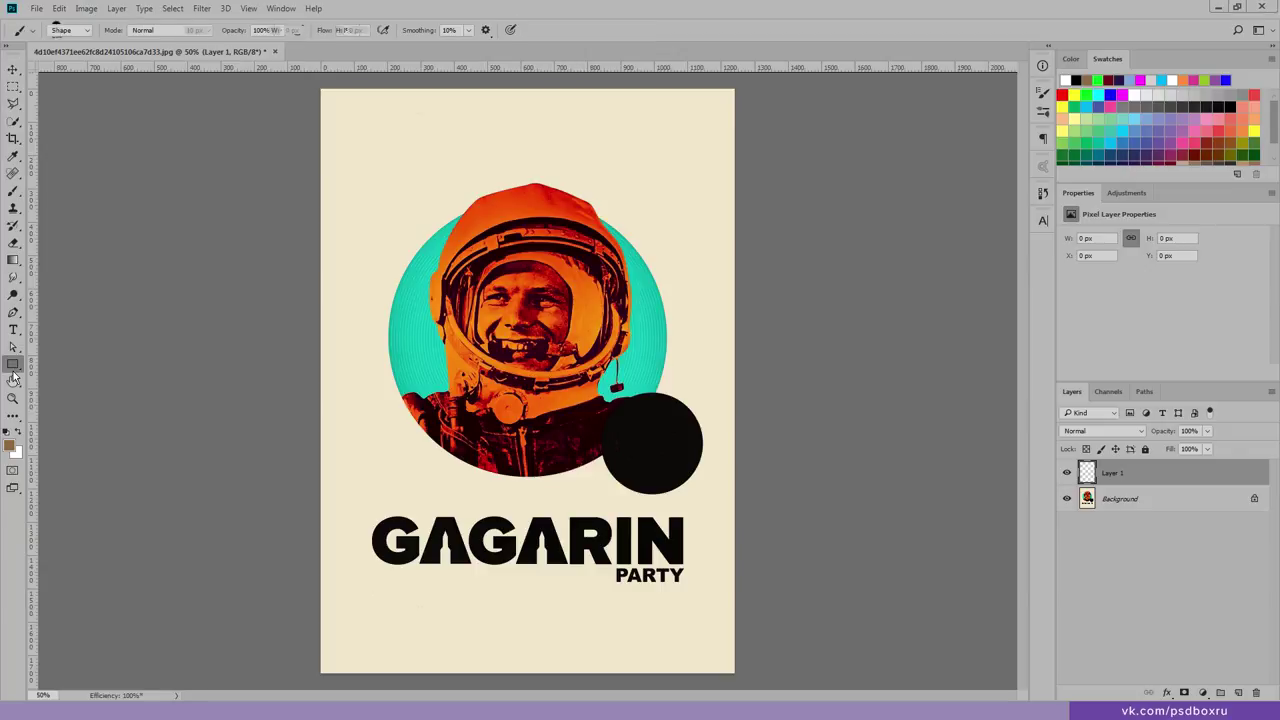
pyautogui.moveTo(340, 155); pyautogui.dragTo(559, 594)
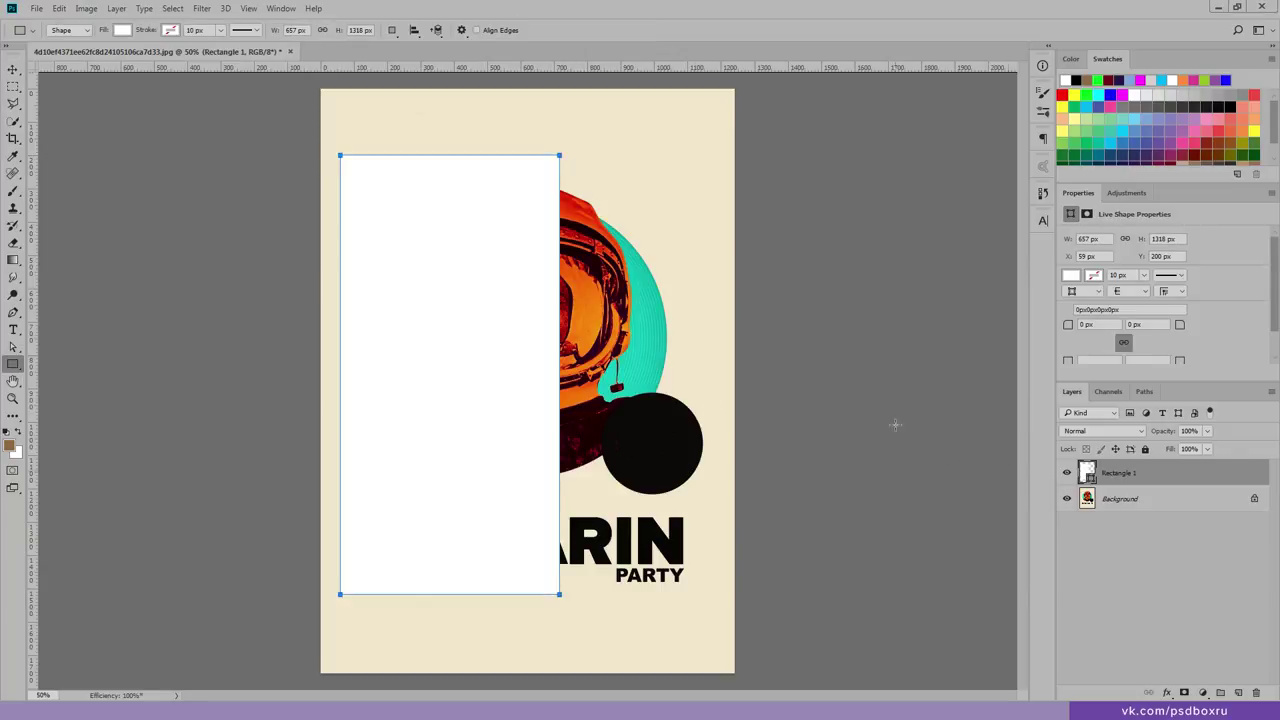
pyautogui.click(13, 68)
pyautogui.moveTo(445, 285)
pyautogui.mouseDown()
pyautogui.moveTo(602, 290)
pyautogui.moveTo(569, 315)
pyautogui.moveTo(678, 312)
pyautogui.mouseUp()
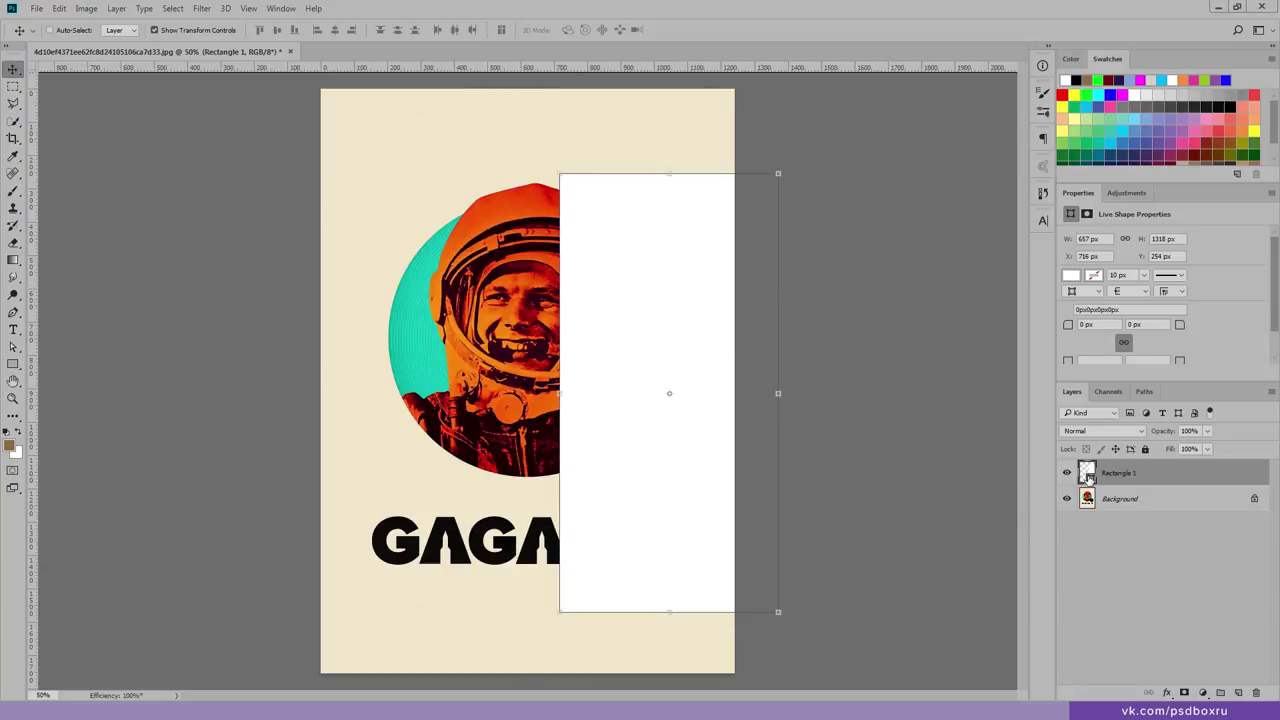
pyautogui.doubleClick(1087, 474)
pyautogui.click(398, 124)
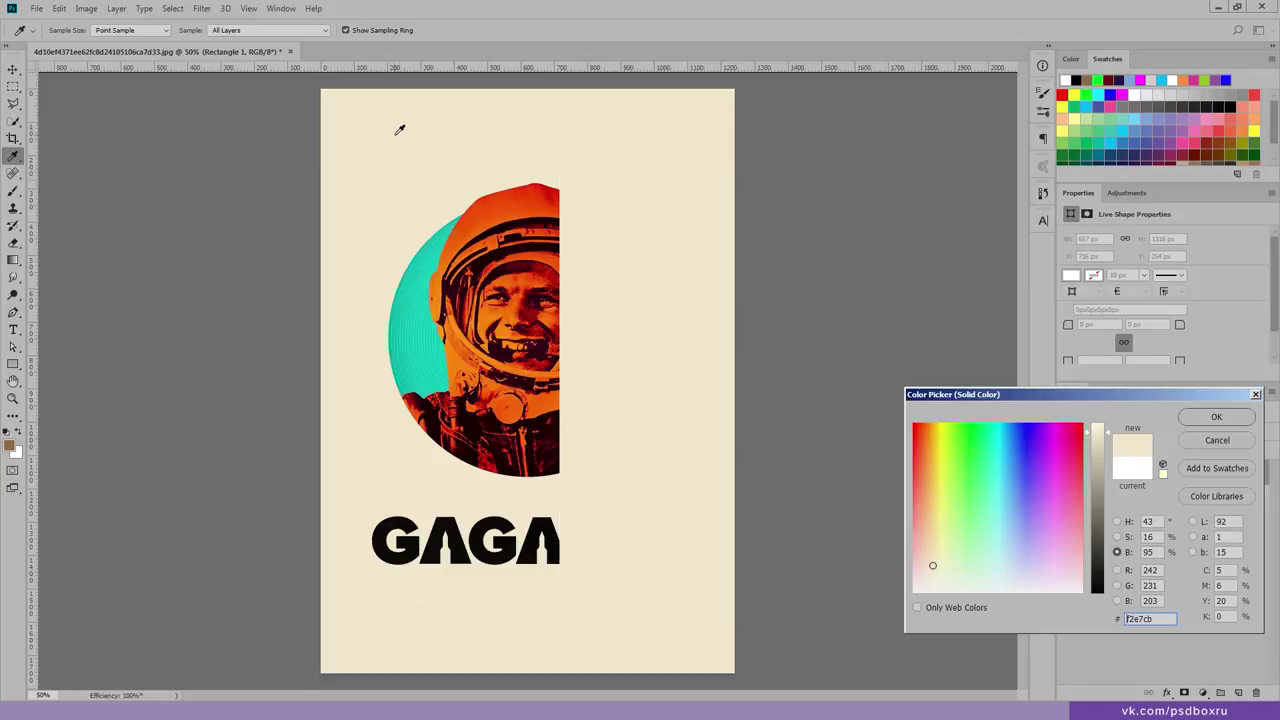
pyautogui.click(1188, 420)
# Step: Stretch the cream rectangle to all four poster edges and apply the transform
pyautogui.press('v')
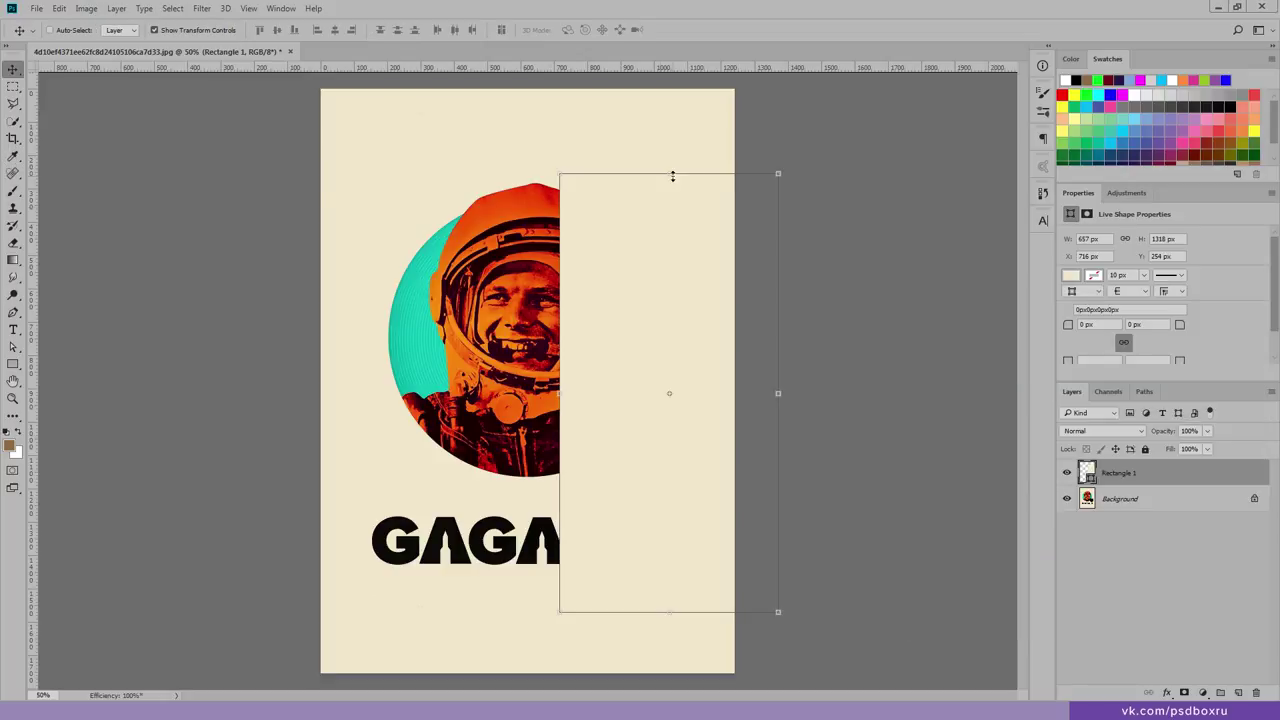
pyautogui.moveTo(667, 175); pyautogui.dragTo(667, 89)
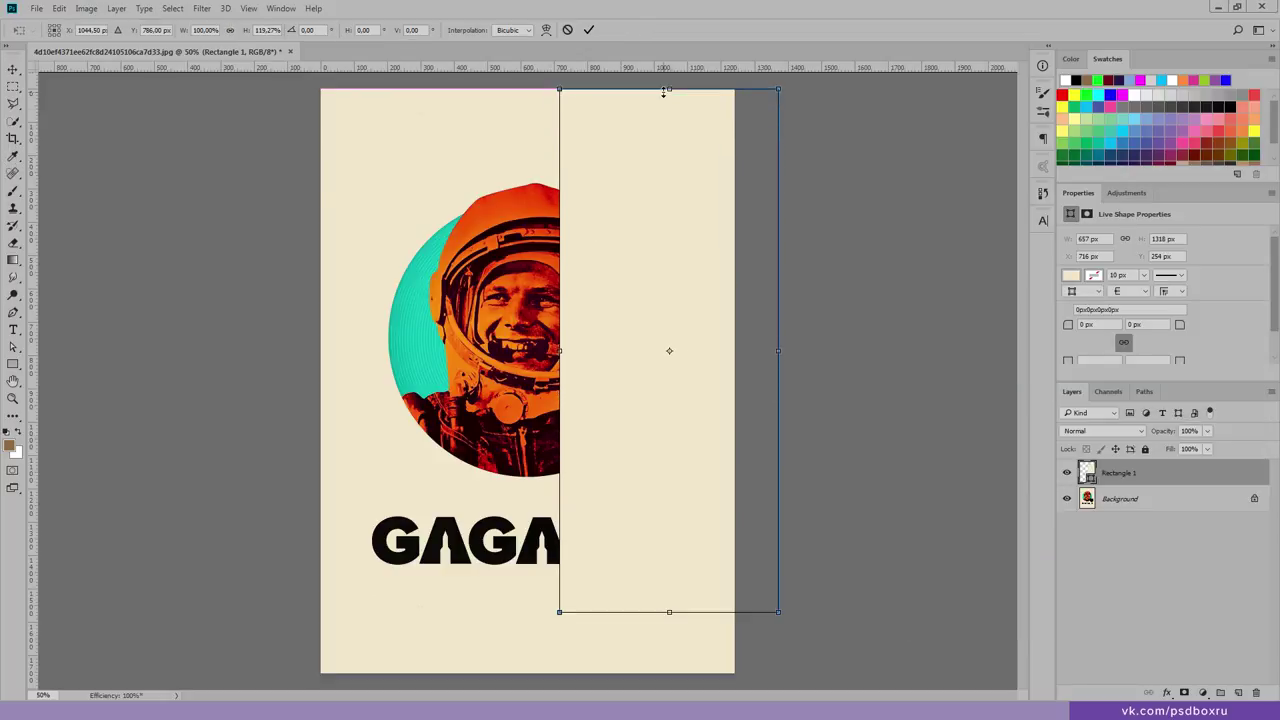
pyautogui.moveTo(562, 350); pyautogui.dragTo(321, 350)
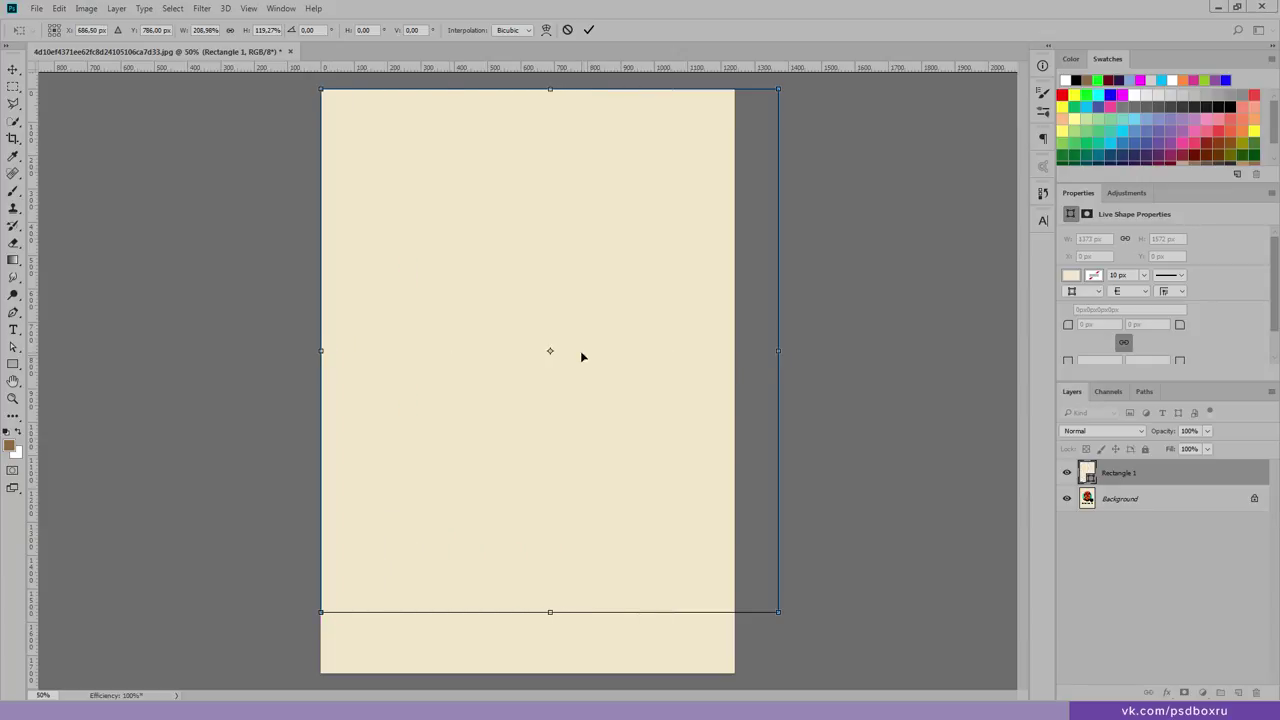
pyautogui.moveTo(780, 351); pyautogui.dragTo(734, 351)
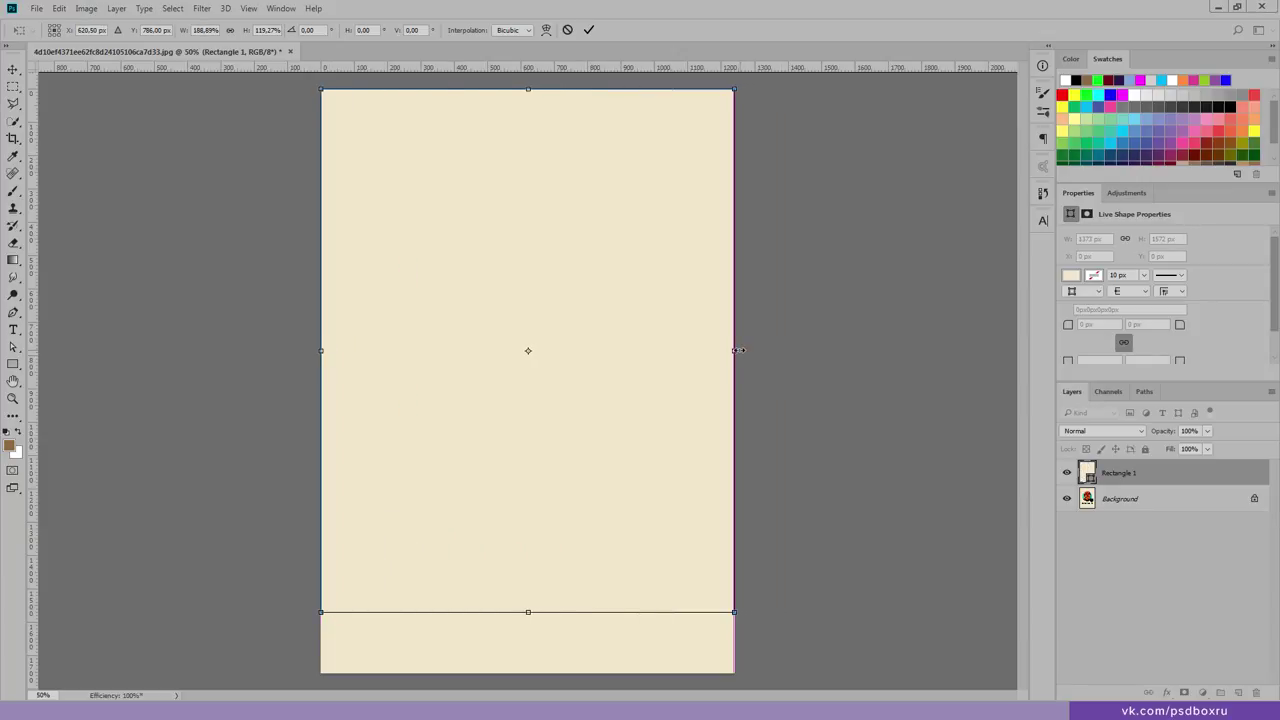
pyautogui.moveTo(528, 612); pyautogui.dragTo(528, 672)
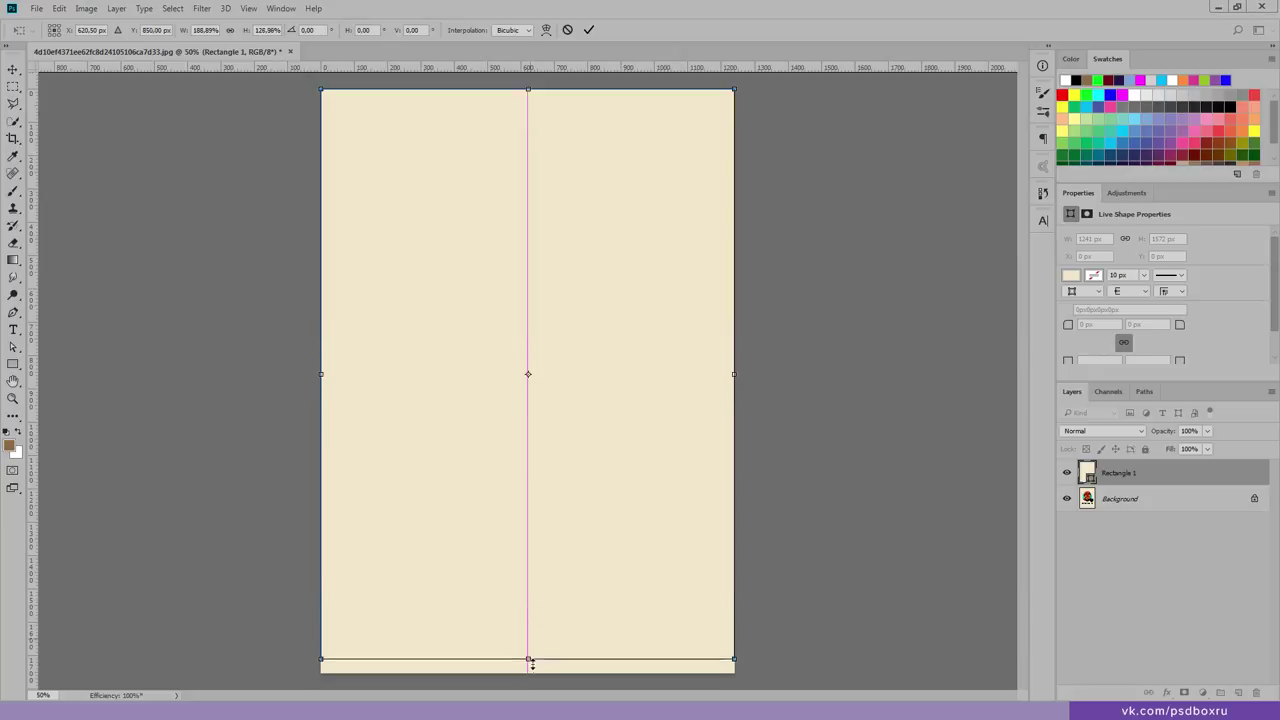
pyautogui.press('Return')
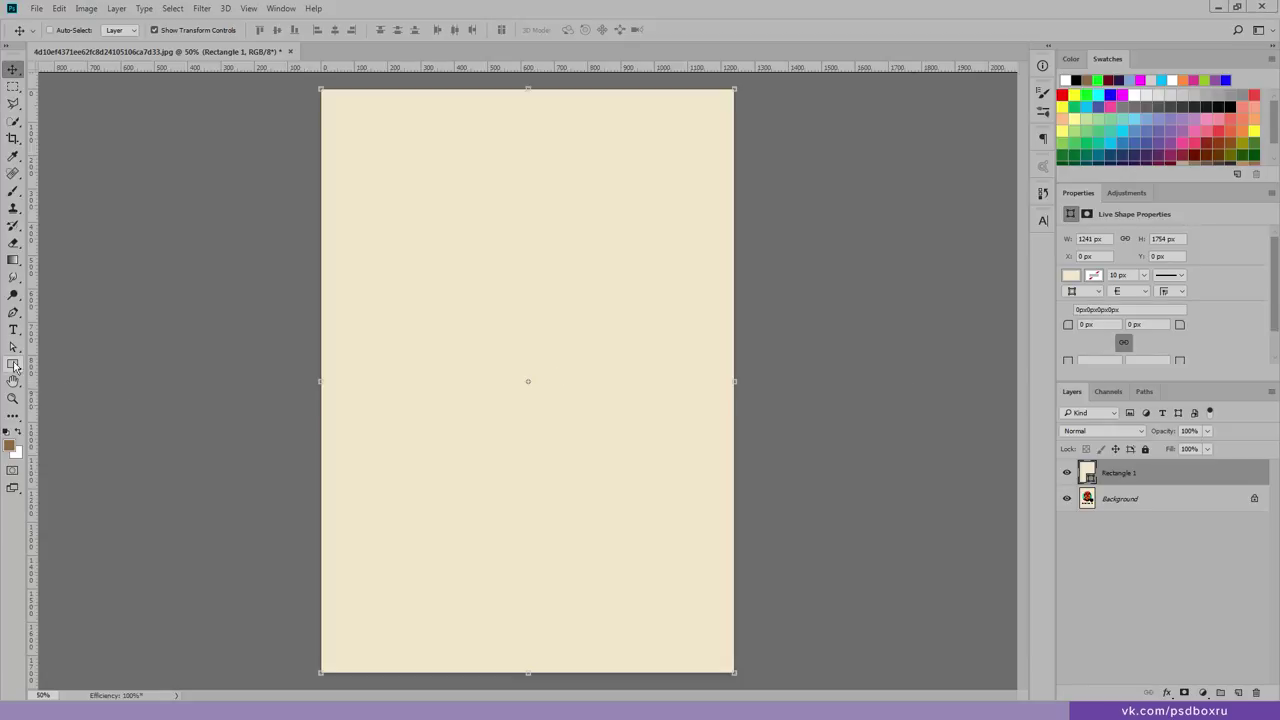
# Step: On a new layer, fill a square selection near the page centre with dark navy
pyautogui.click(13, 86)
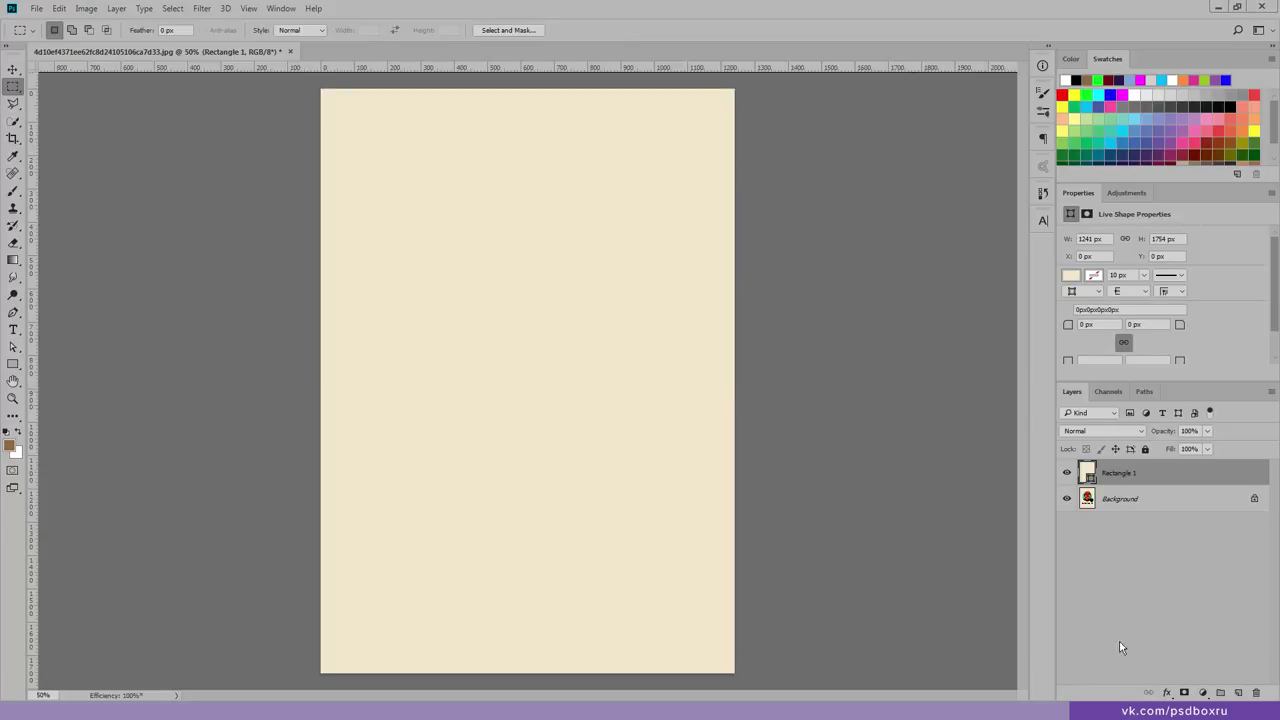
pyautogui.click(1237, 692)
pyautogui.moveTo(469, 272); pyautogui.dragTo(664, 467)
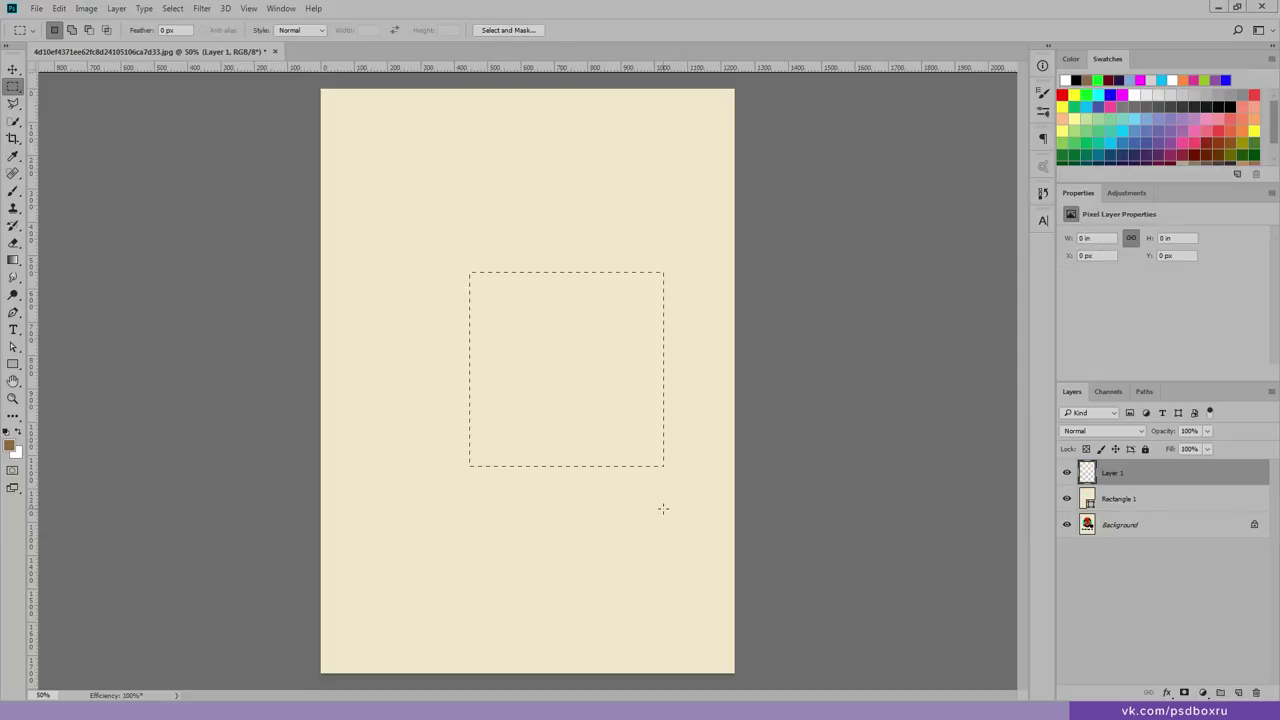
pyautogui.click(1109, 146)
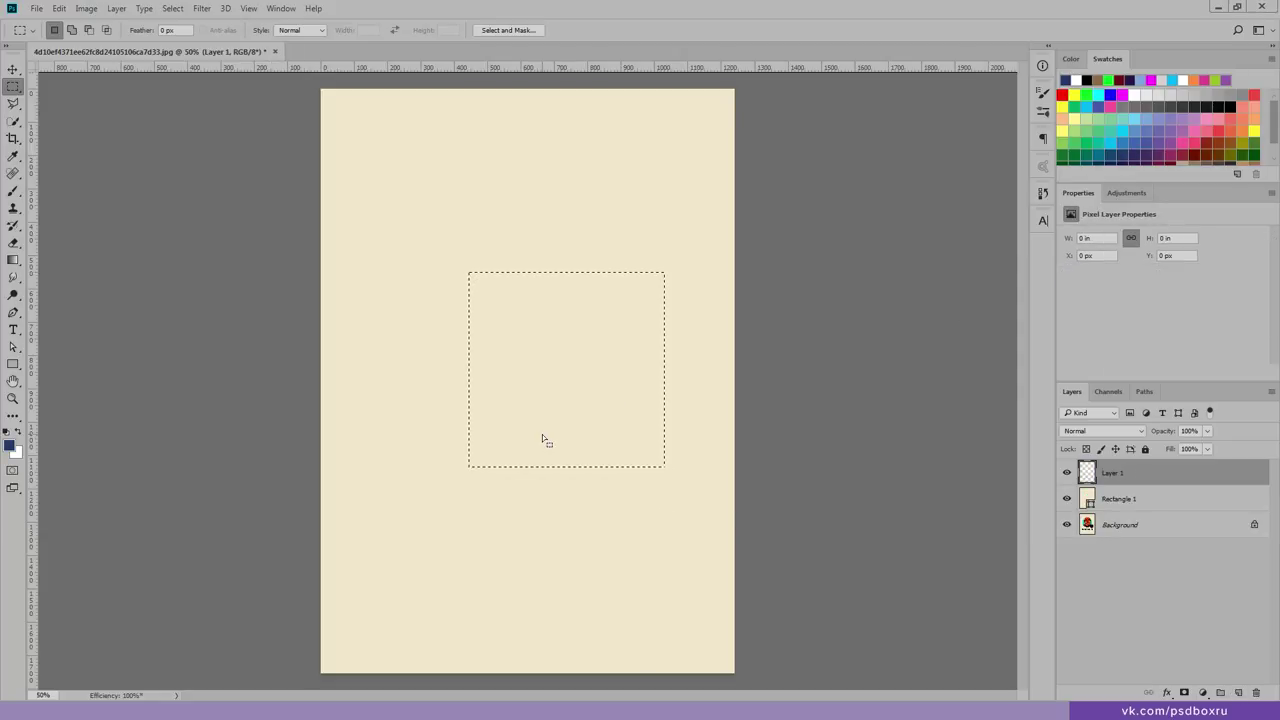
pyautogui.hotkey('alt', 'BackSpace')
pyautogui.hotkey('ctrl', 'd')
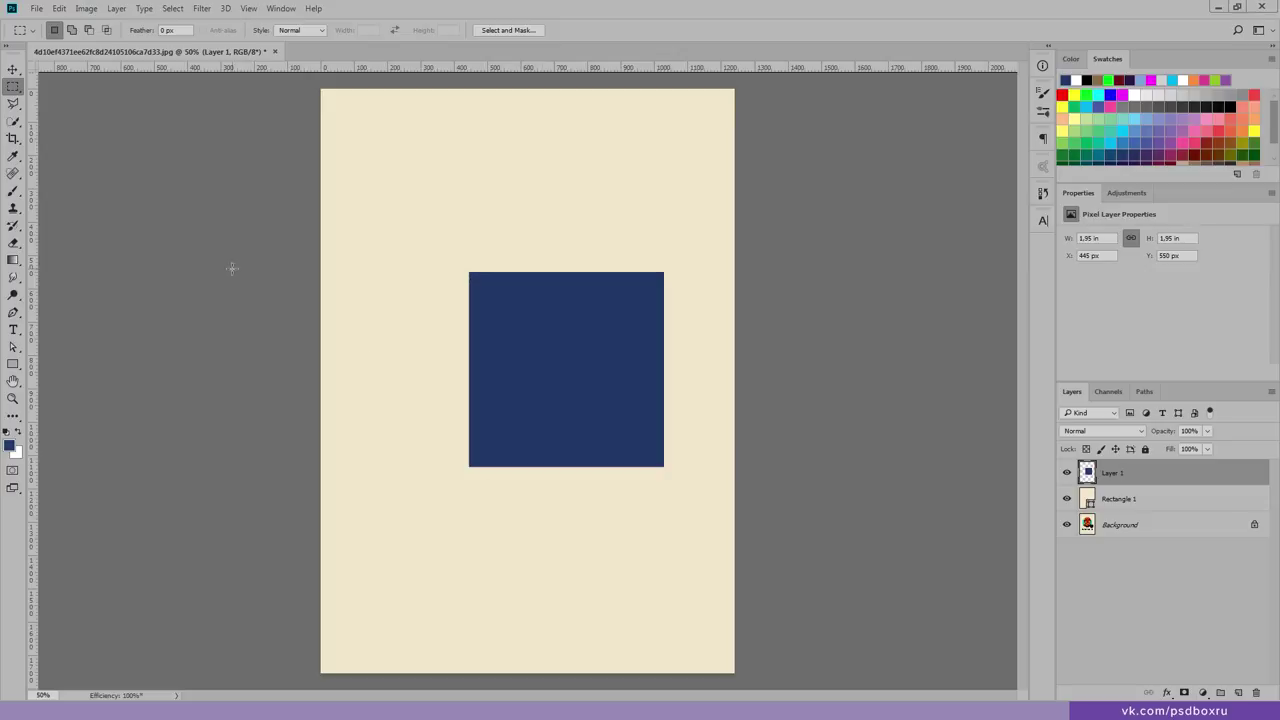
# Step: Scale the navy square up with Free Transform until it covers the page
pyautogui.hotkey('ctrl', 't')
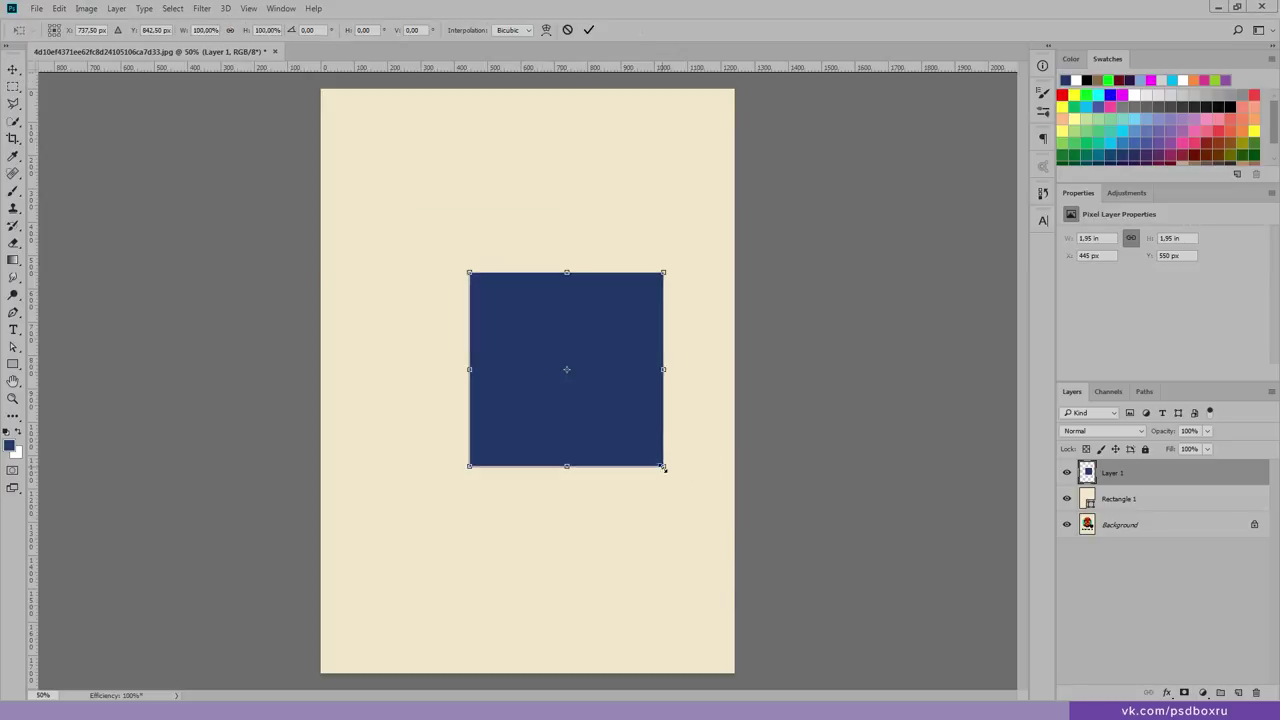
pyautogui.moveTo(663, 466); pyautogui.dragTo(851, 667)
pyautogui.scroll(-2, 760, 600)
pyautogui.scroll(-2, 667, 541)
pyautogui.scroll(-2, 656, 492)
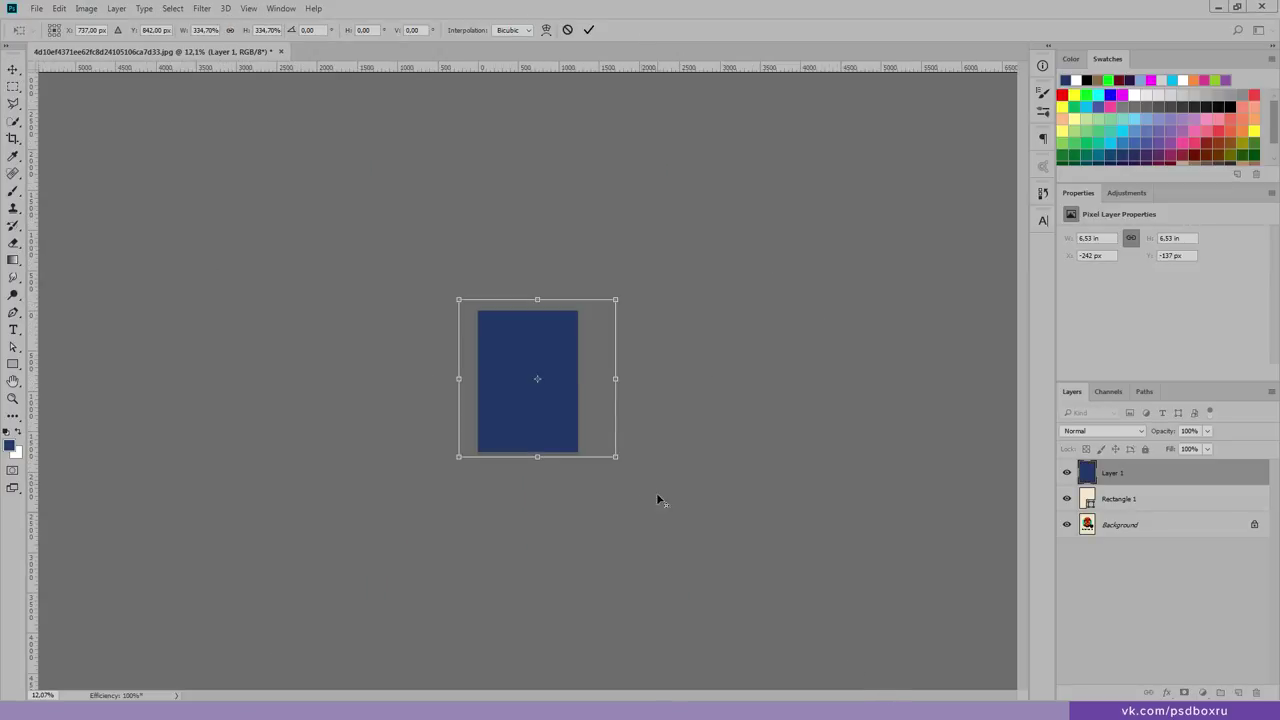
pyautogui.moveTo(612, 457); pyautogui.dragTo(725, 421)
pyautogui.press('Return')
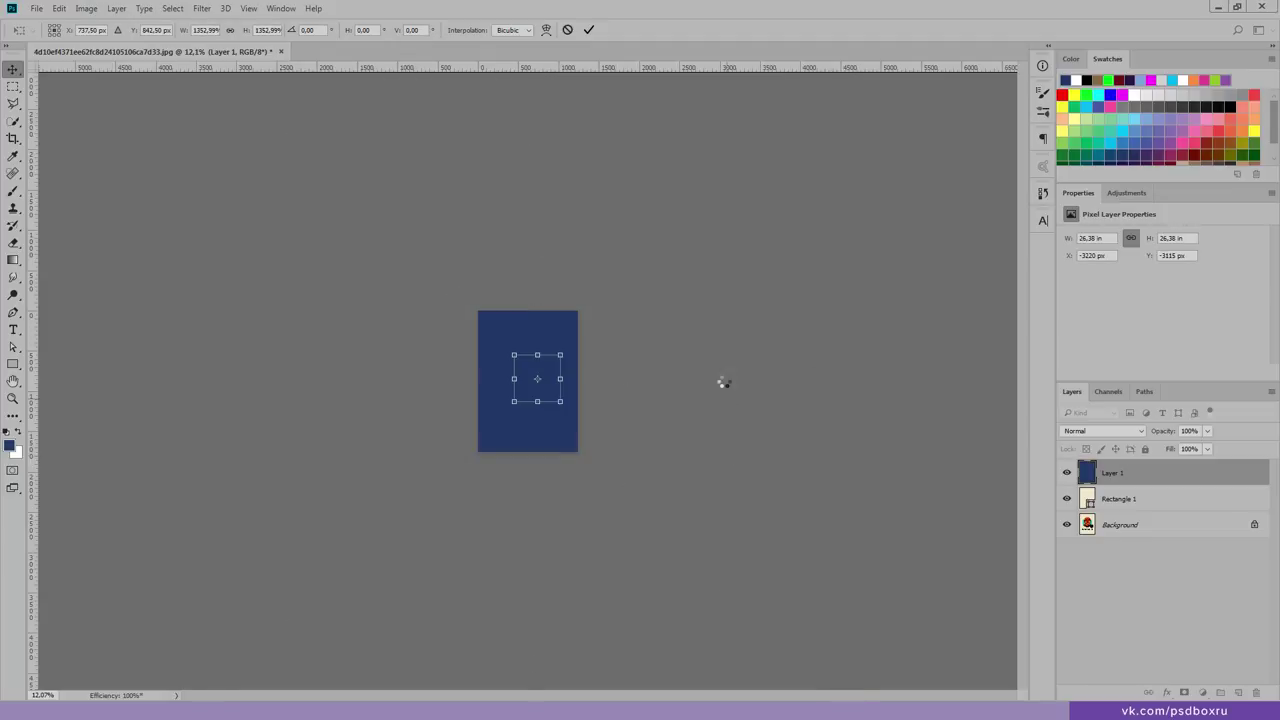
# Step: Move the navy block down so cream shows above it
pyautogui.moveTo(585, 383); pyautogui.dragTo(740, 543)
pyautogui.scroll(3, 609, 429)
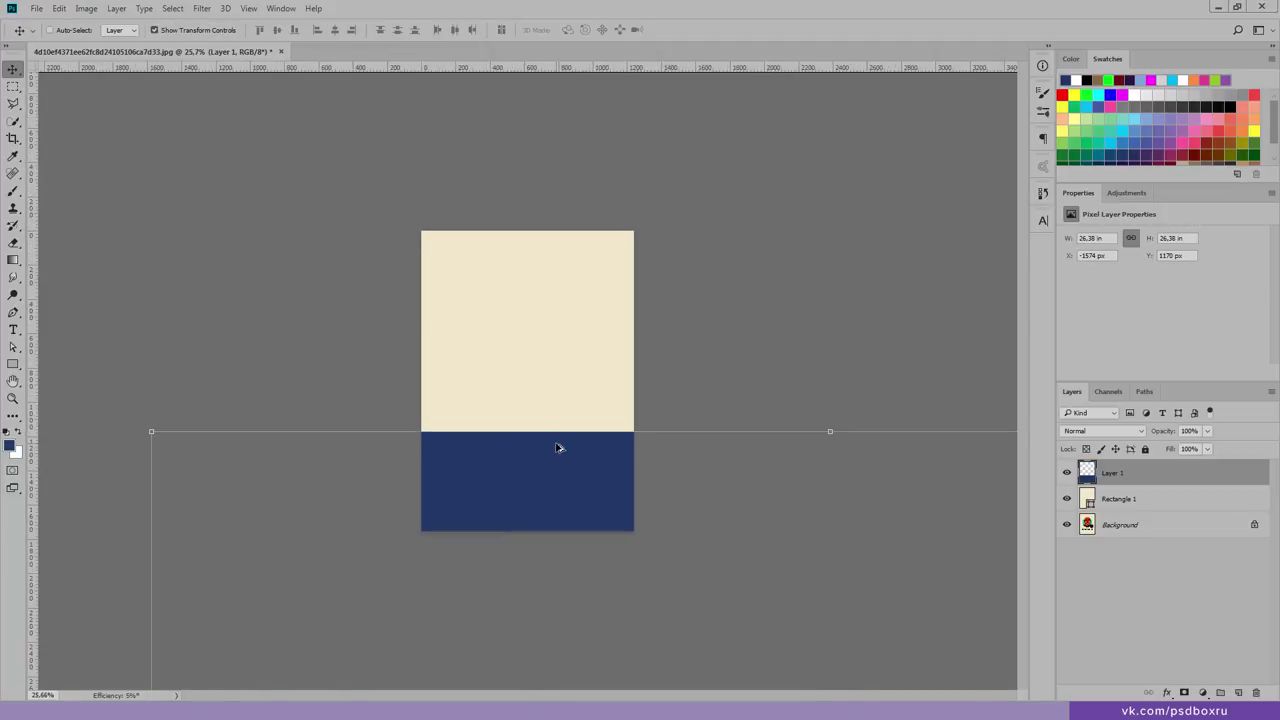
pyautogui.scroll(3, 557, 449)
pyautogui.scroll(4, 575, 480)
pyautogui.scroll(1, 590, 505)
pyautogui.scroll(1, 590, 505)
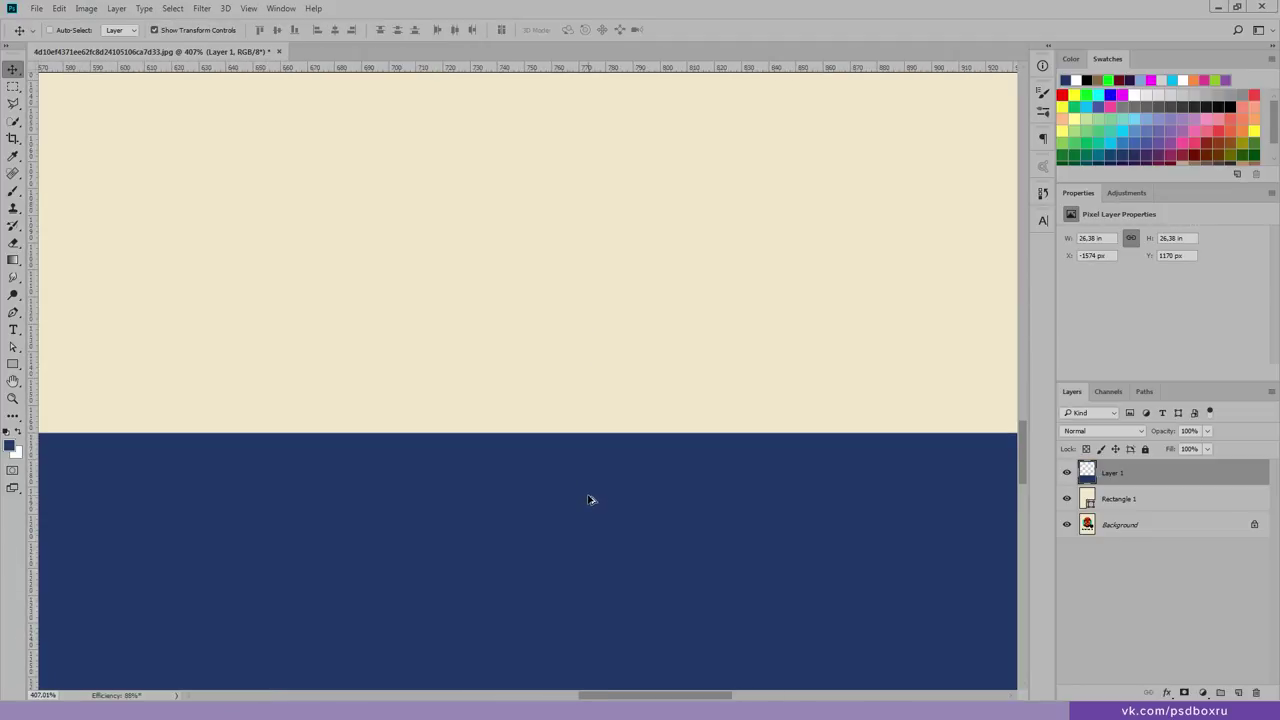
pyautogui.scroll(-1, 588, 503)
pyautogui.scroll(-1, 585, 510)
pyautogui.scroll(-4, 577, 517)
pyautogui.scroll(-3, 575, 519)
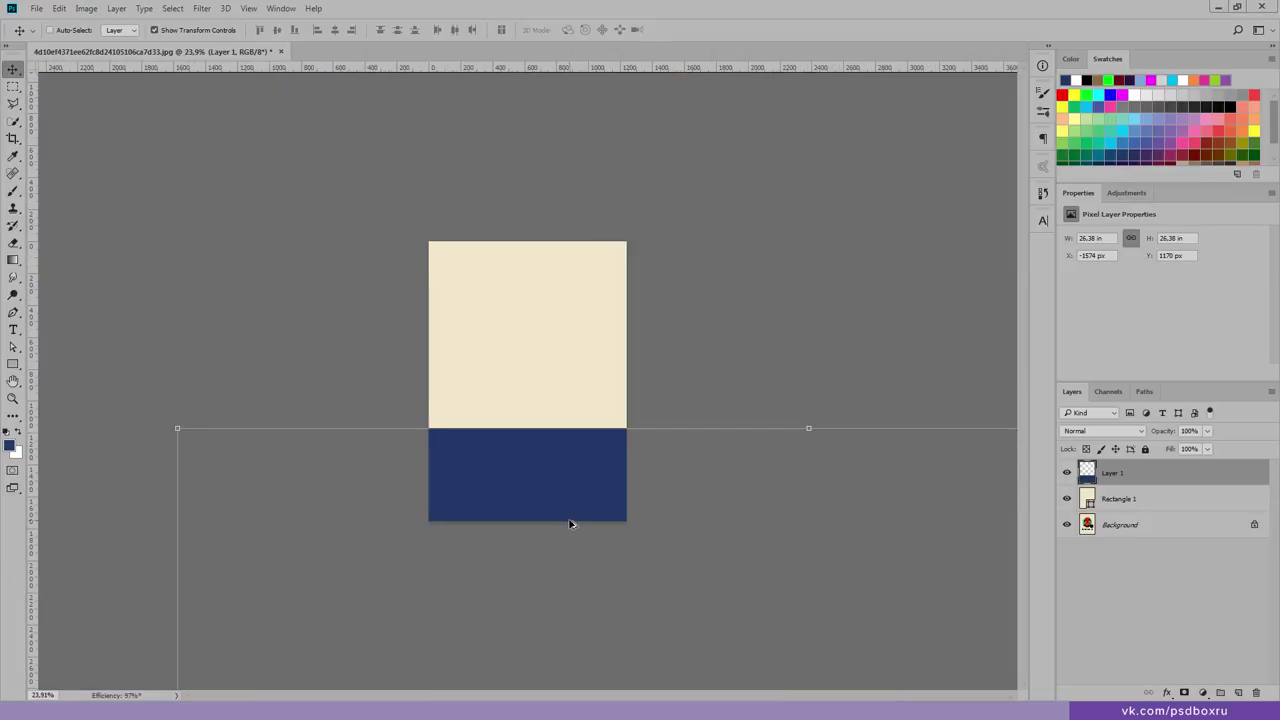
pyautogui.scroll(-2, 565, 520)
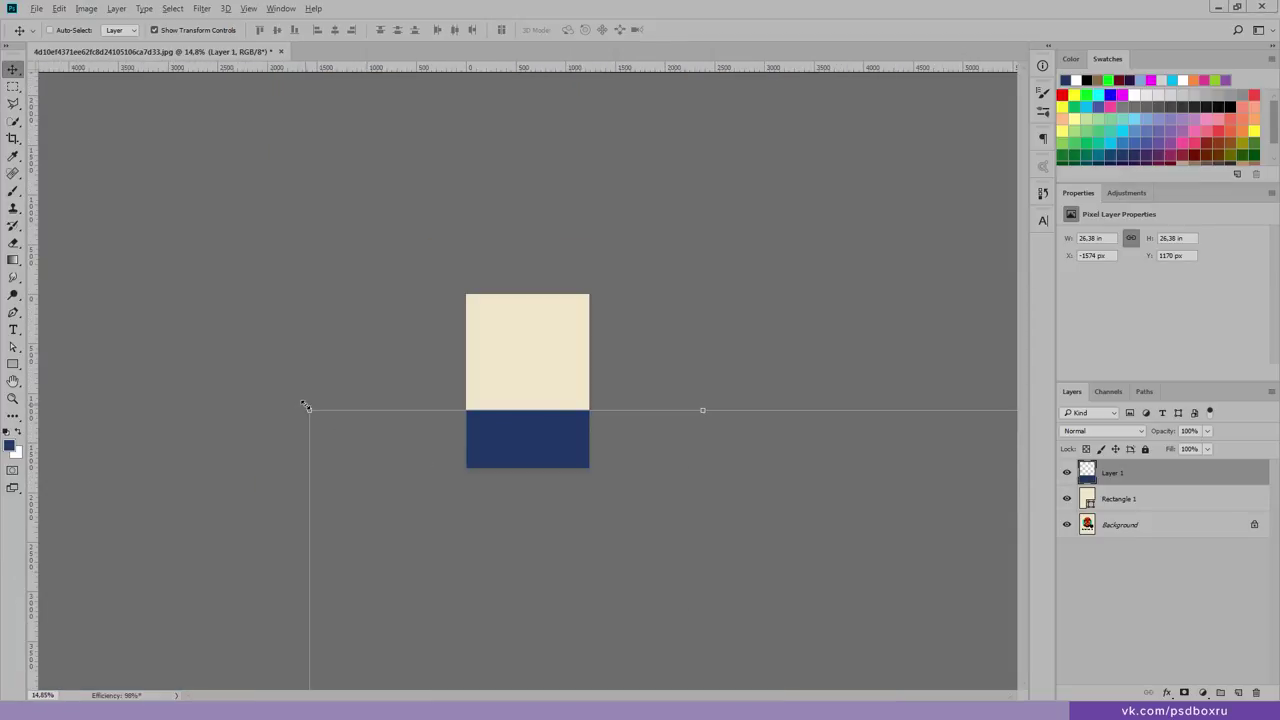
# Step: Stretch and rotate the navy block about 28° into a diagonal wedge
pyautogui.moveTo(305, 406)
pyautogui.mouseDown()
pyautogui.moveTo(306, 346)
pyautogui.moveTo(554, 334)
pyautogui.mouseUp()
pyautogui.moveTo(591, 257); pyautogui.dragTo(589, 441)
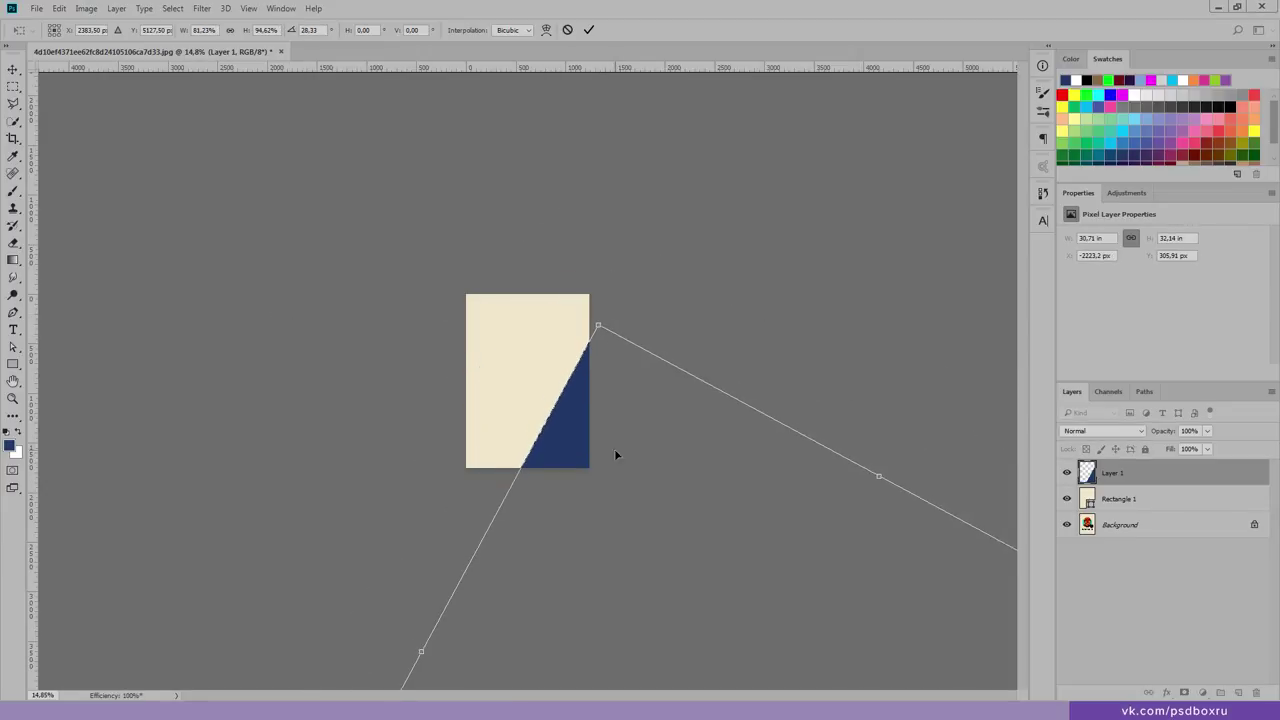
pyautogui.press('Return')
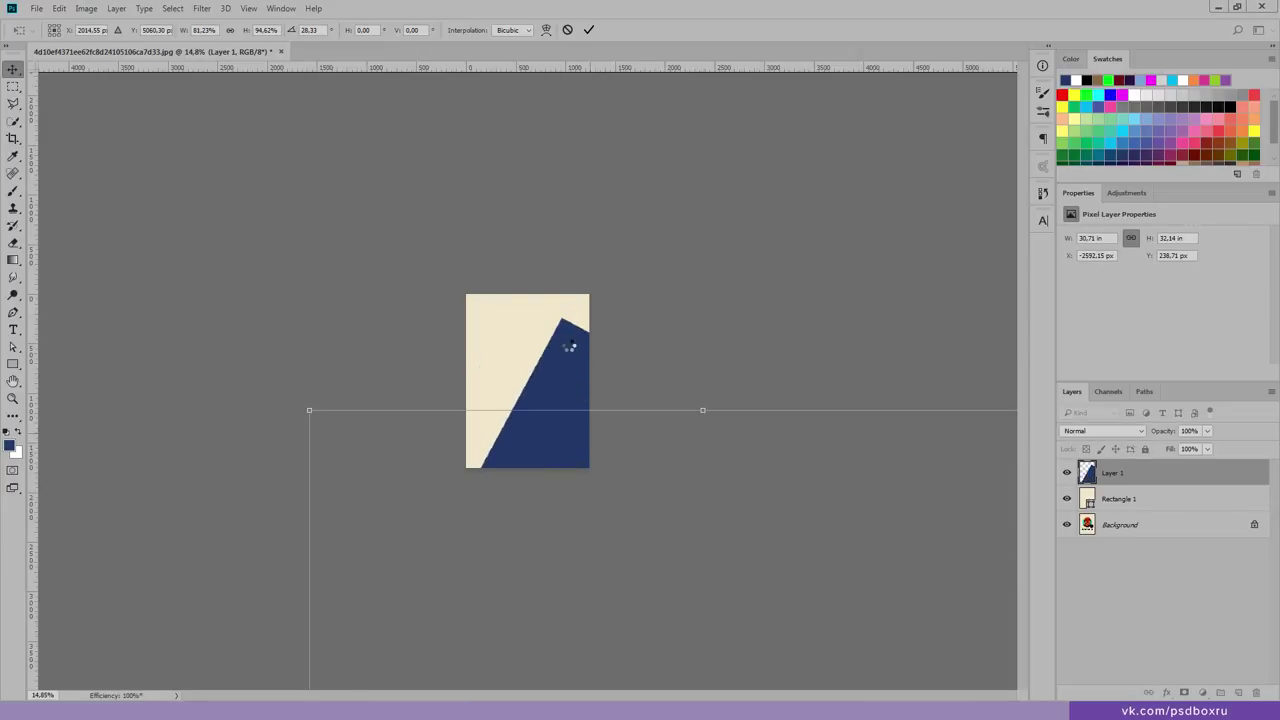
pyautogui.press('z')
pyautogui.moveTo(568, 344)
pyautogui.mouseDown()
pyautogui.moveTo(563, 294)
pyautogui.moveTo(585, 299)
pyautogui.mouseUp()
# Step: Apply a 1.0 px Gaussian Blur to soften the navy block's edge
pyautogui.click(13, 69)
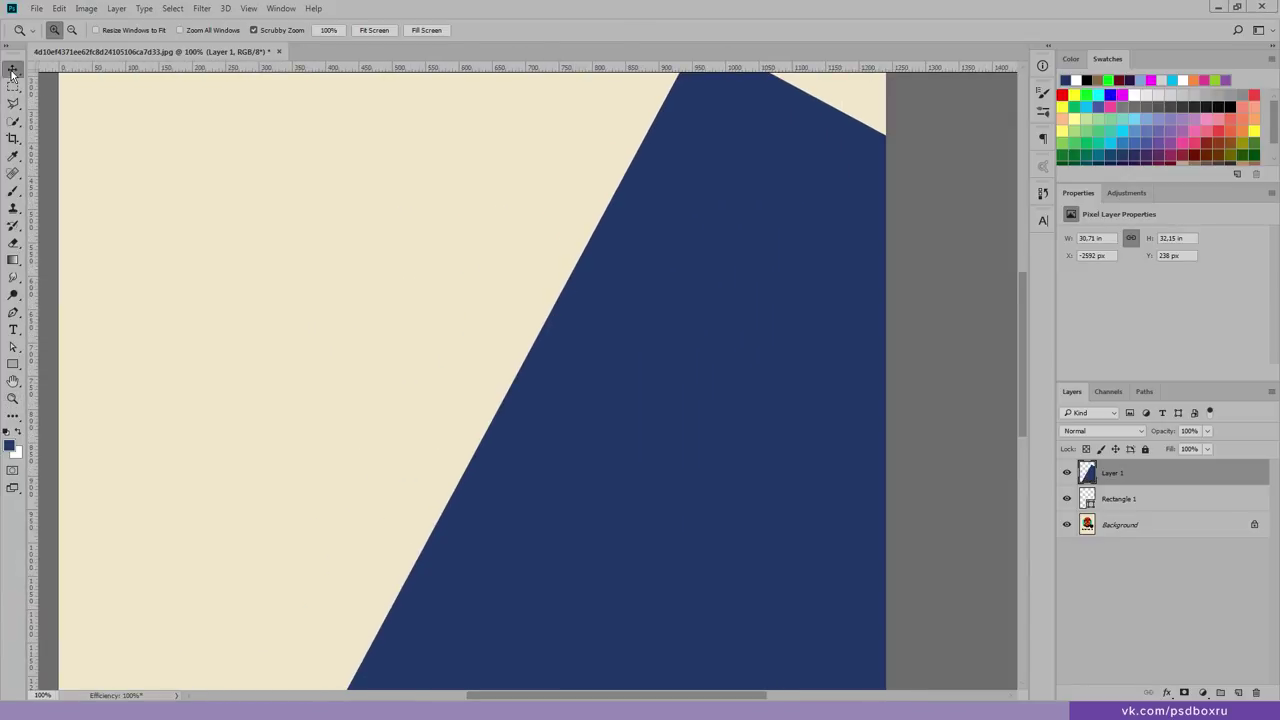
pyautogui.click(201, 8)
pyautogui.moveTo(230, 143)
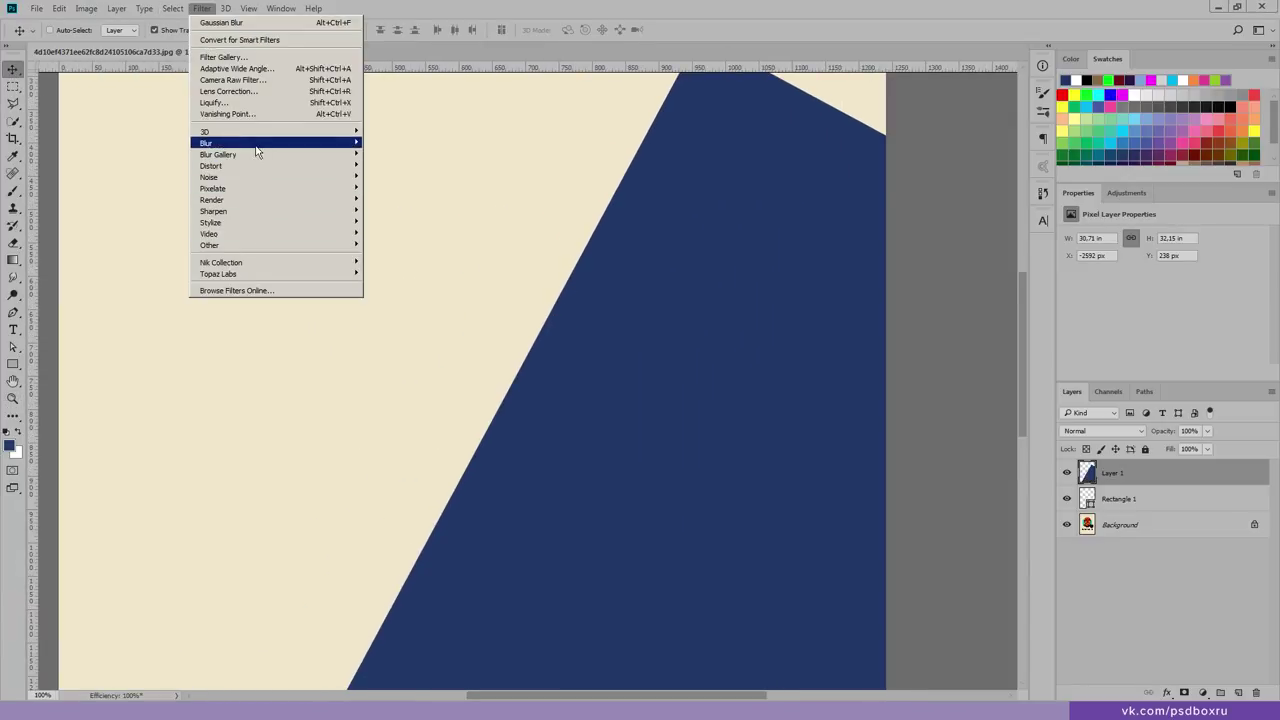
pyautogui.click(395, 188)
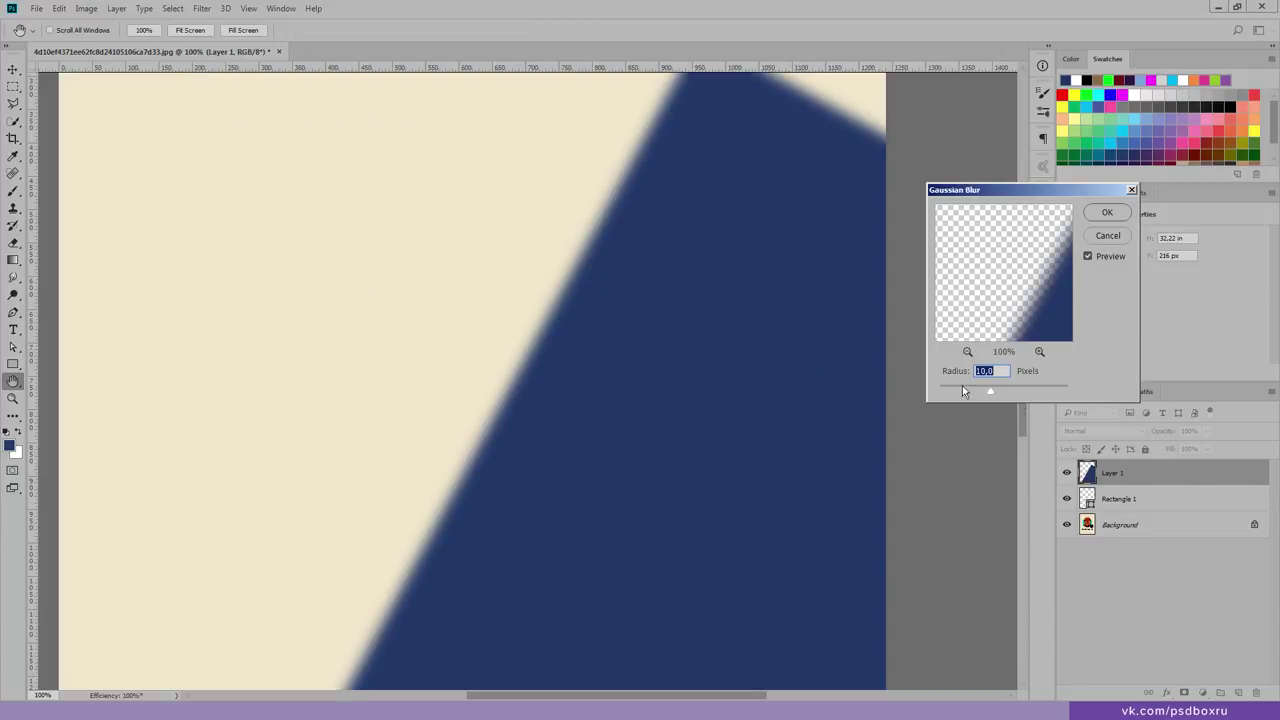
pyautogui.moveTo(1001, 400); pyautogui.dragTo(948, 400)
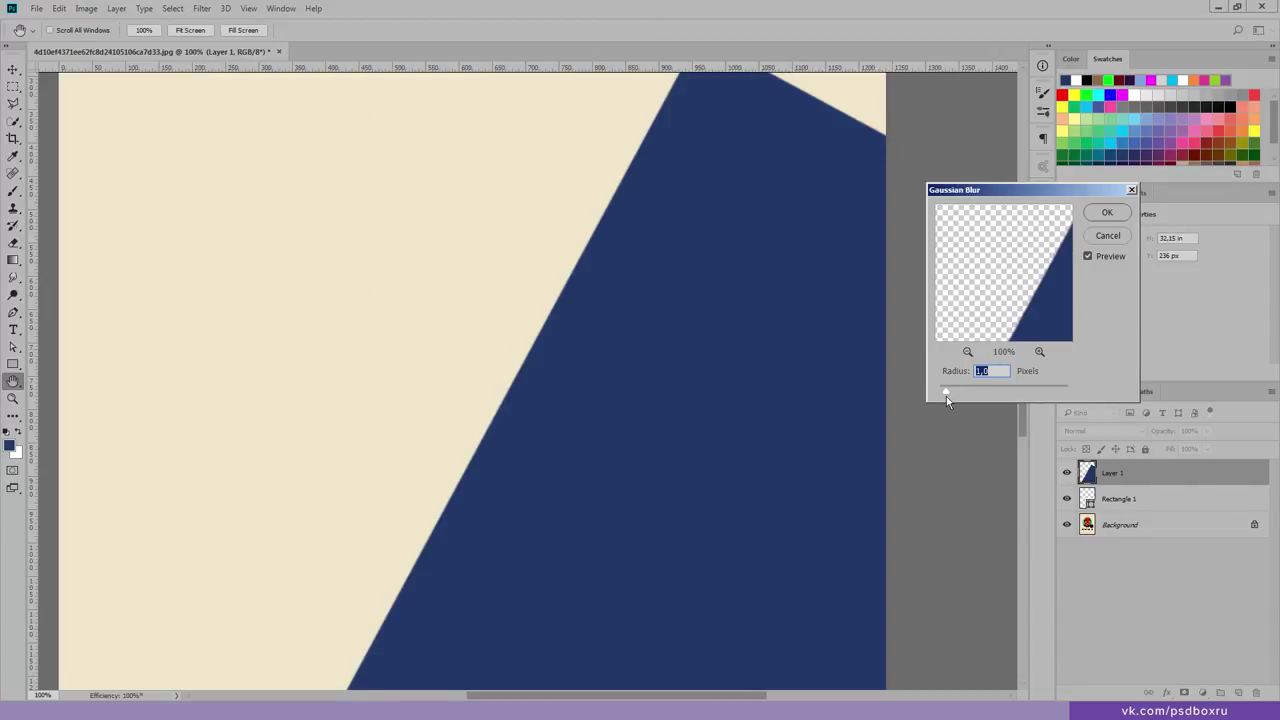
pyautogui.click(1107, 212)
# Step: Inspect the softened edge, then paint cyan brush strokes inside the navy shape selection
pyautogui.press('z')
pyautogui.click(560, 300)
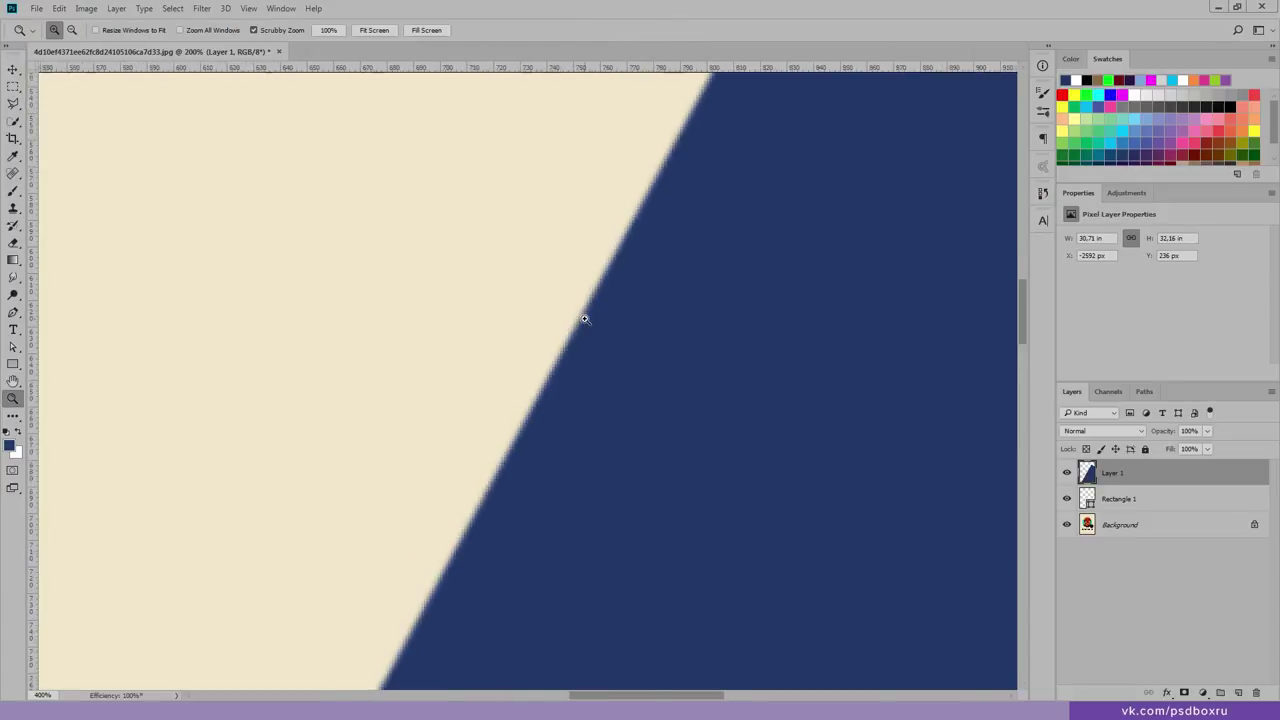
pyautogui.keyDown('alt'); pyautogui.click(584, 319); pyautogui.keyUp('alt')
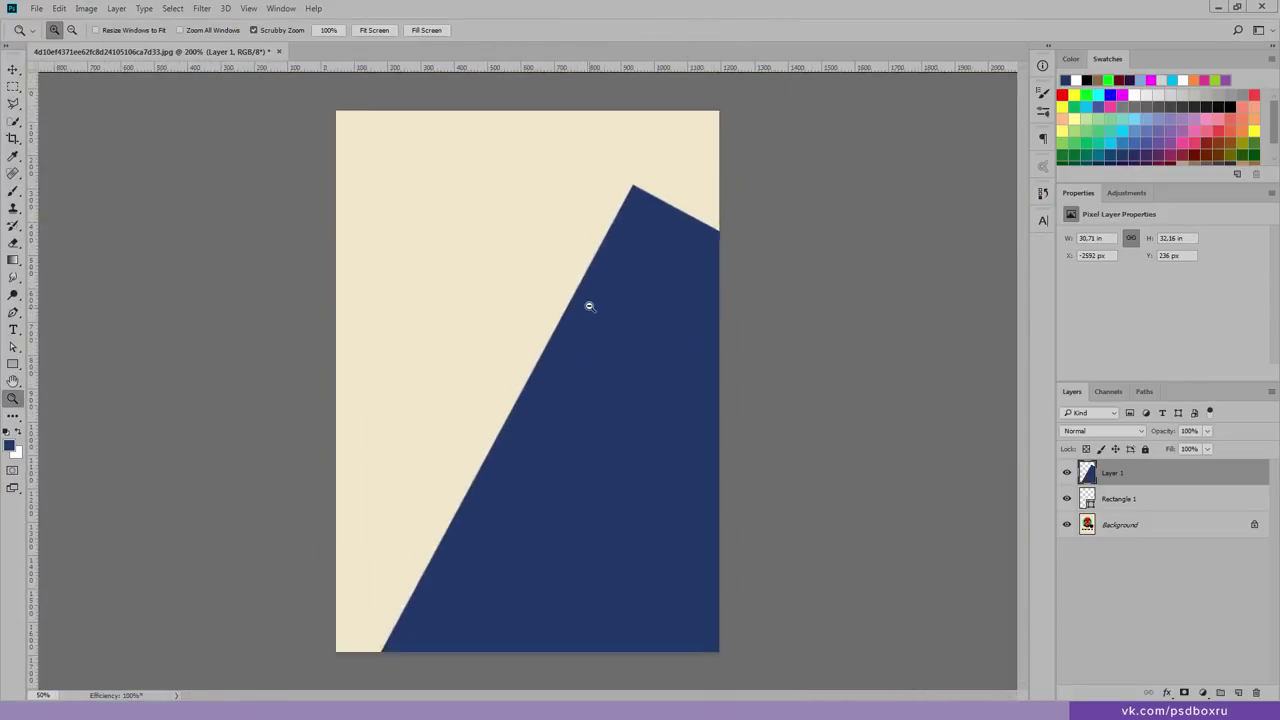
pyautogui.keyDown('alt'); pyautogui.click(588, 303); pyautogui.keyUp('alt')
pyautogui.moveTo(1084, 483); pyautogui.dragTo(1088, 490)
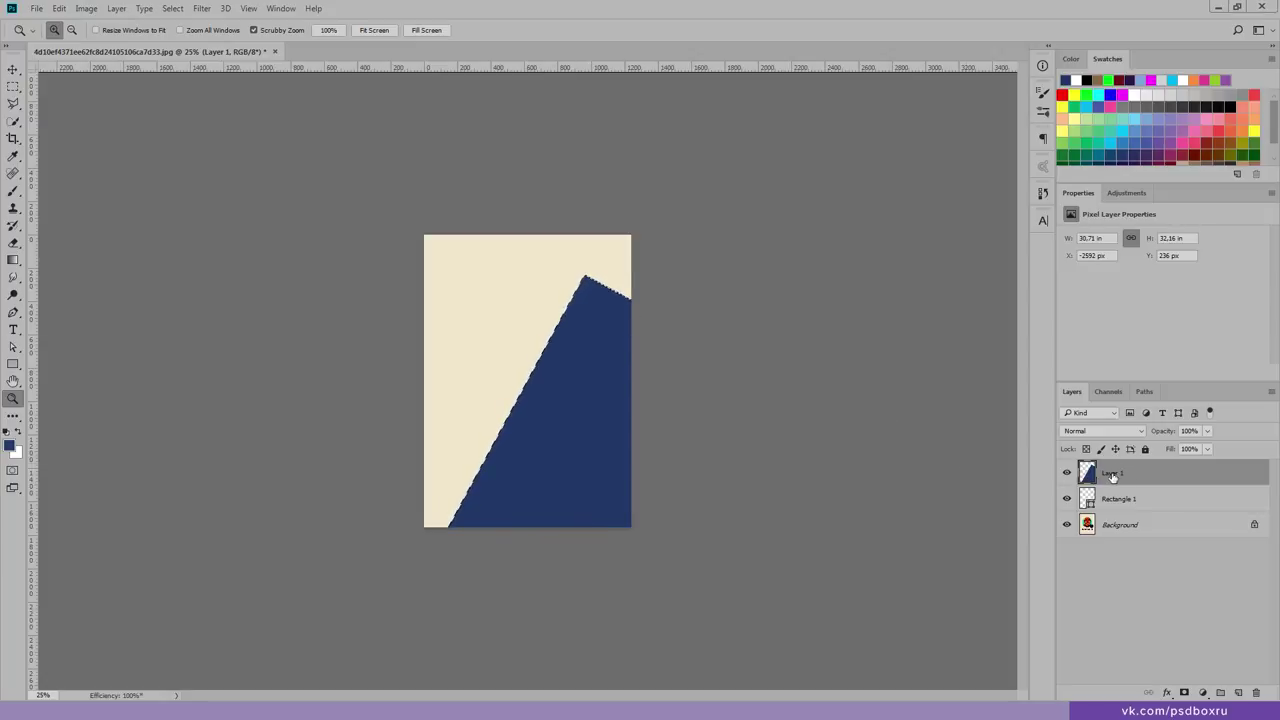
pyautogui.click(13, 193)
pyautogui.click(1094, 148)
pyautogui.moveTo(630, 293)
pyautogui.mouseDown()
pyautogui.moveTo(520, 291)
pyautogui.moveTo(497, 512)
pyautogui.mouseUp()
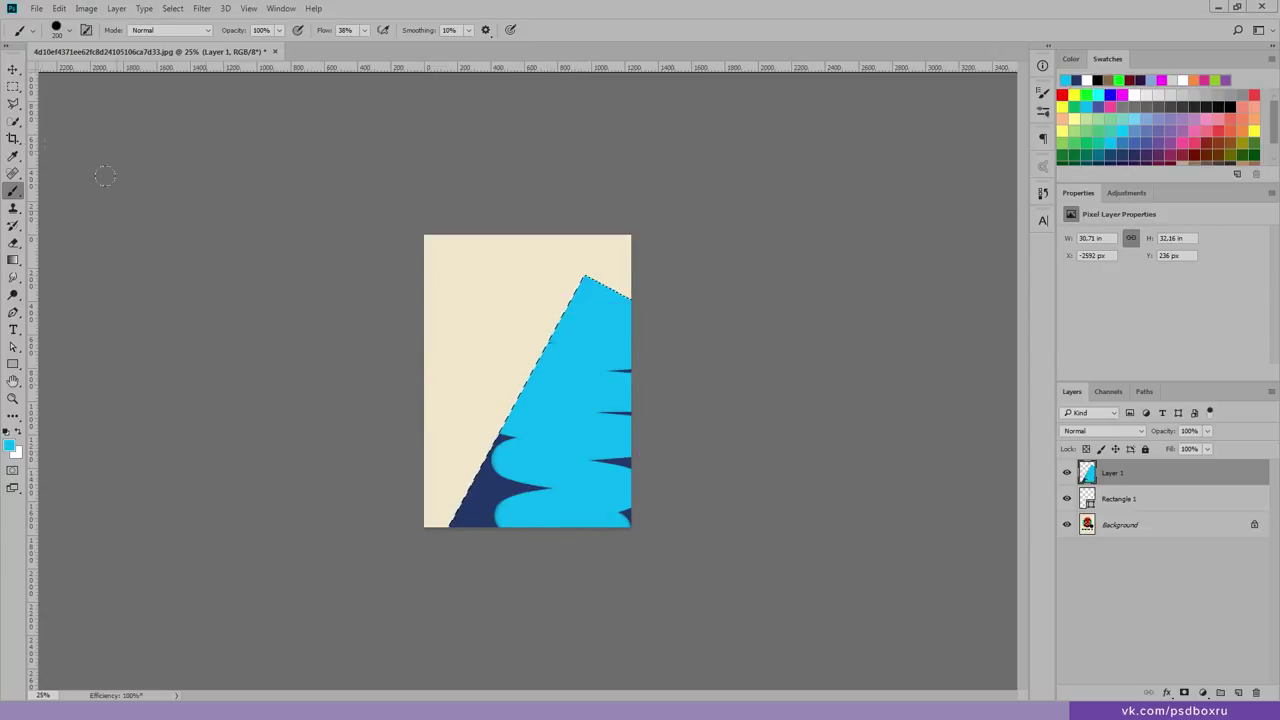
# Step: Add a horizontal guide at the shape's peak, deselect, and delete Layer 1
pyautogui.click(13, 69)
pyautogui.moveTo(730, 67); pyautogui.dragTo(730, 273)
pyautogui.hotkey('ctrl', 'd')
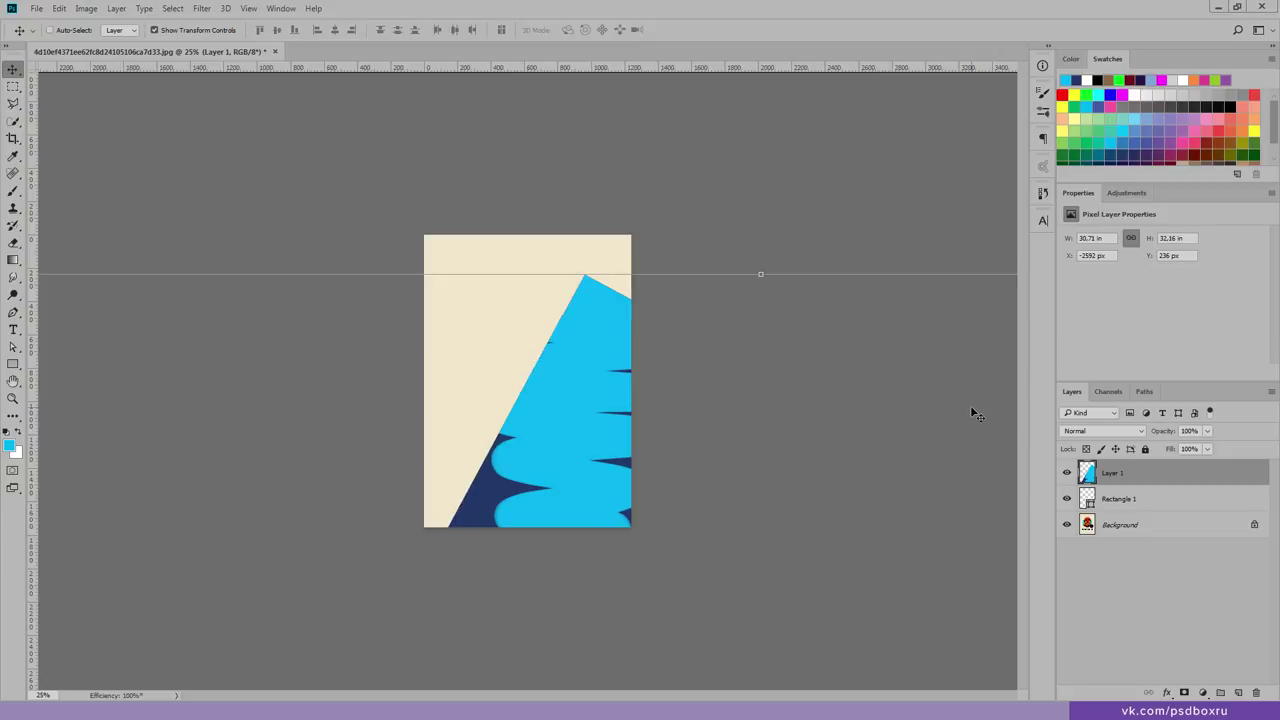
pyautogui.press('Delete')
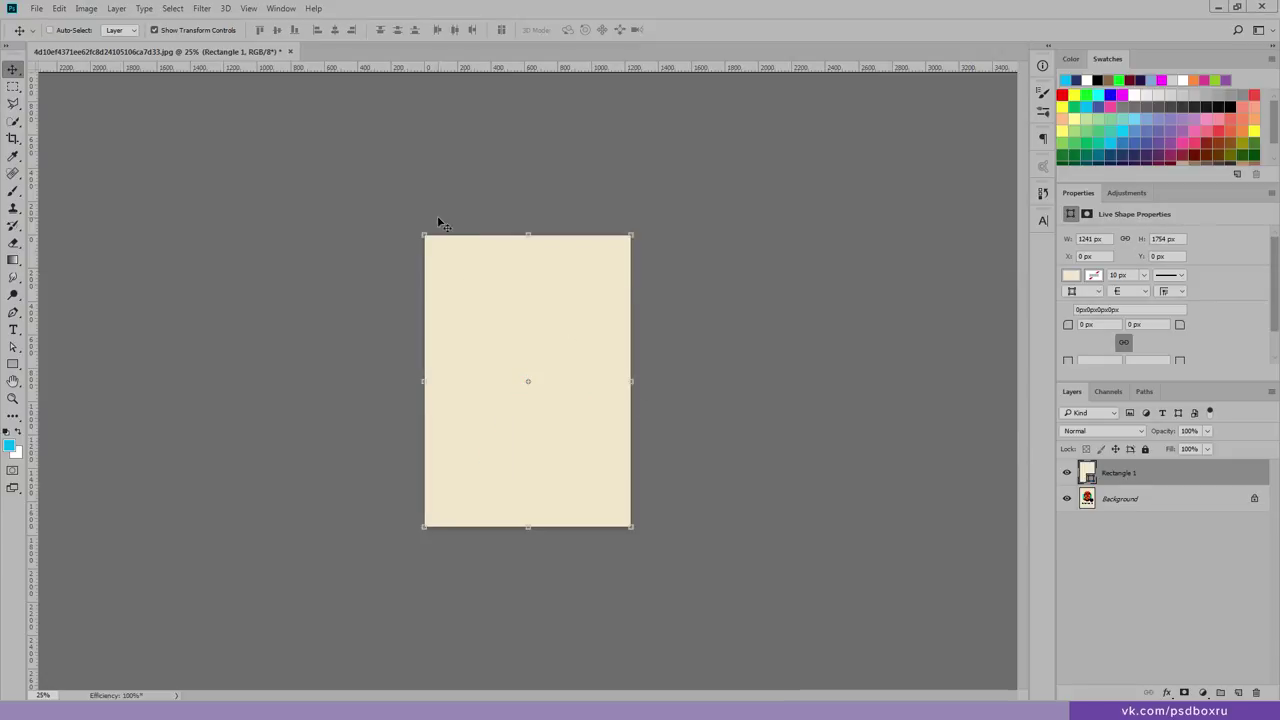
# Step: Free-transform Rectangle 1 down to reveal the astronaut, then back up to the page top
pyautogui.moveTo(527, 236); pyautogui.dragTo(557, 438)
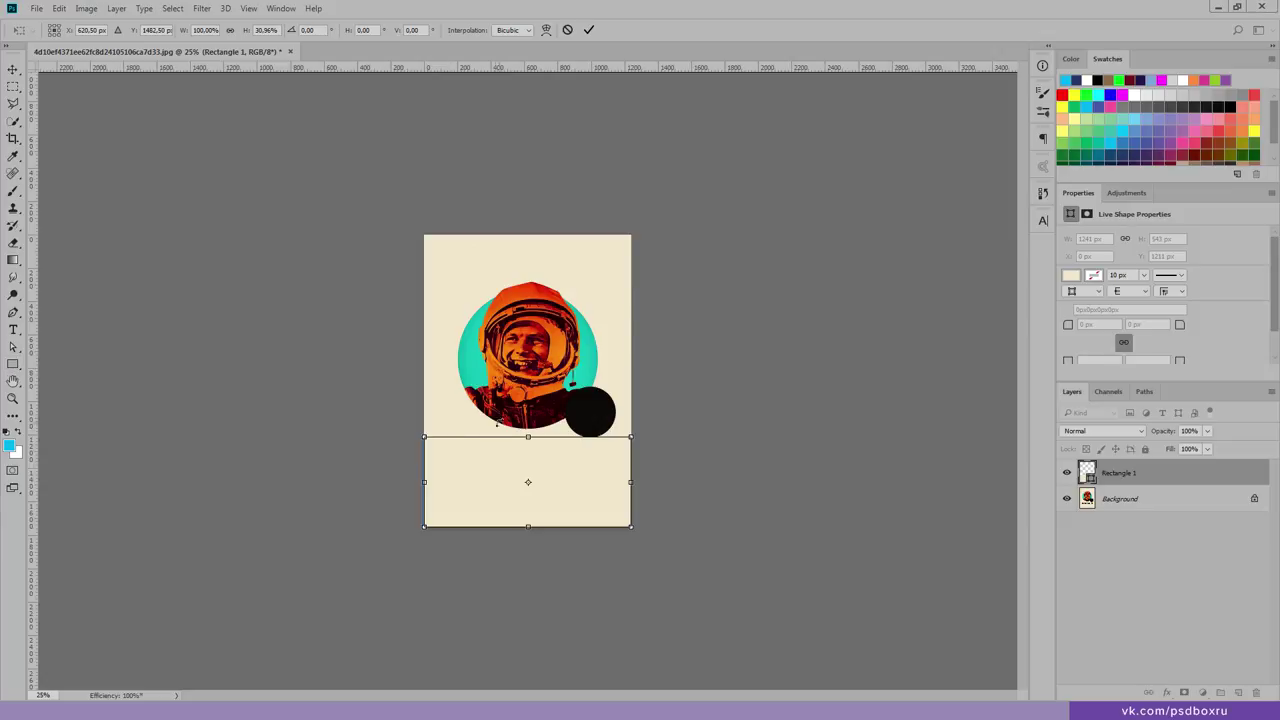
pyautogui.click(588, 29)
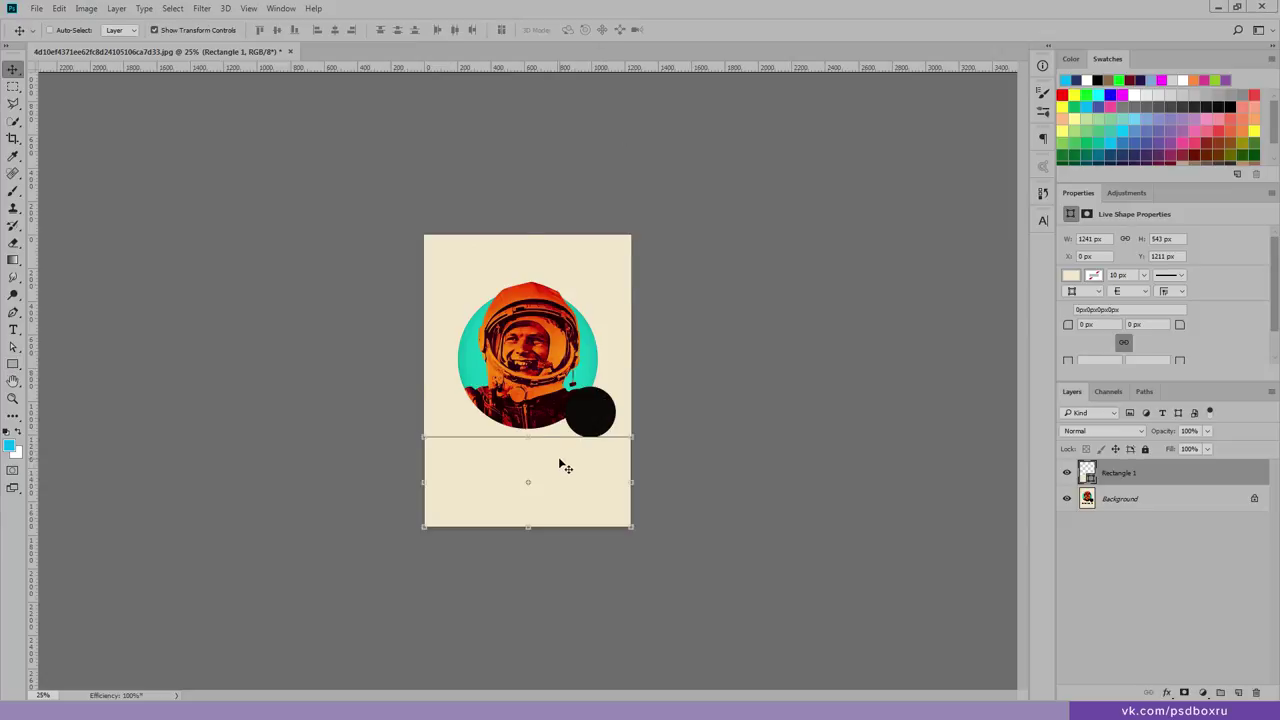
pyautogui.moveTo(534, 437); pyautogui.dragTo(536, 236)
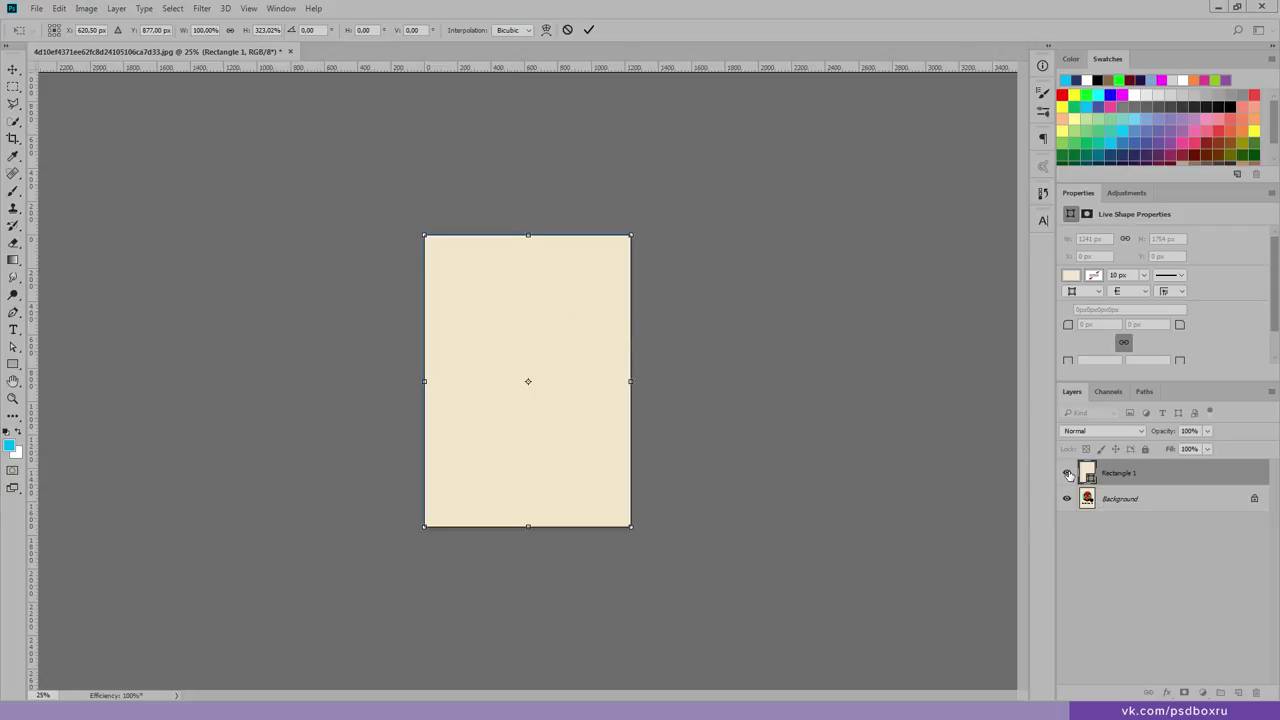
pyautogui.click(590, 31)
# Step: Hide Rectangle 1, select the Background layer, and zoom in on the poster
pyautogui.click(1066, 474)
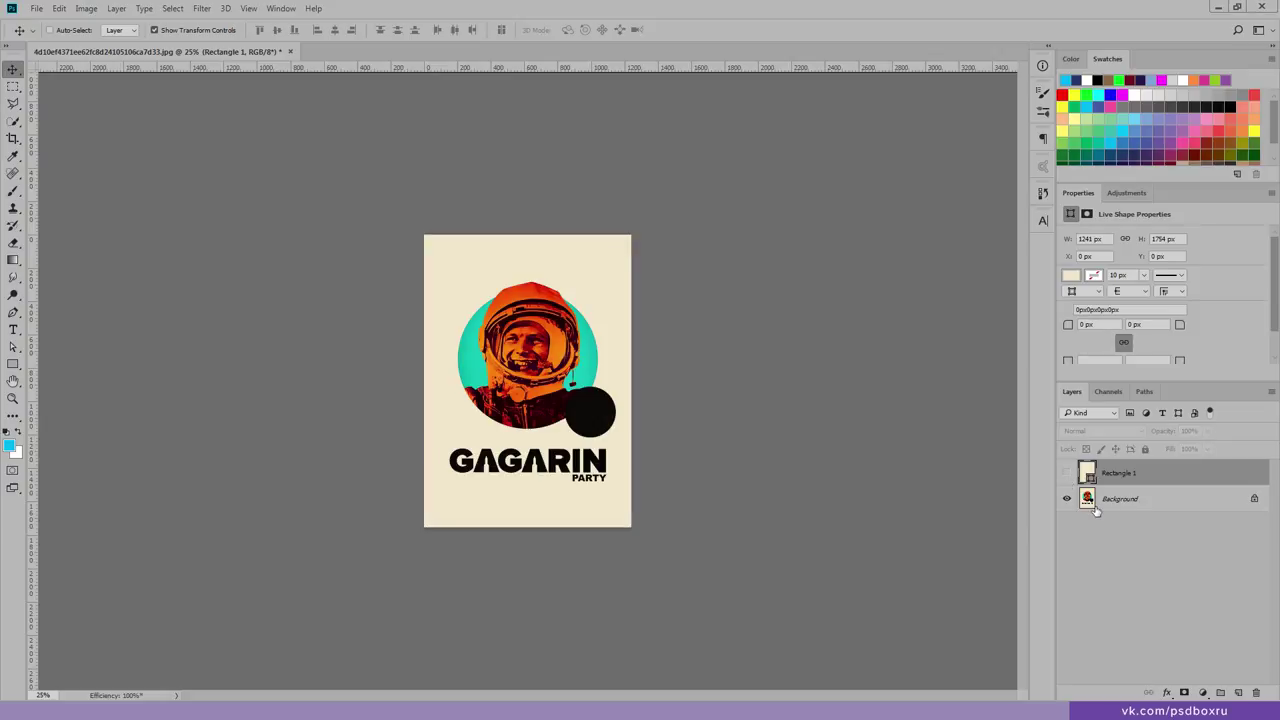
pyautogui.click(1094, 505)
pyautogui.press('z')
pyautogui.click(524, 356)
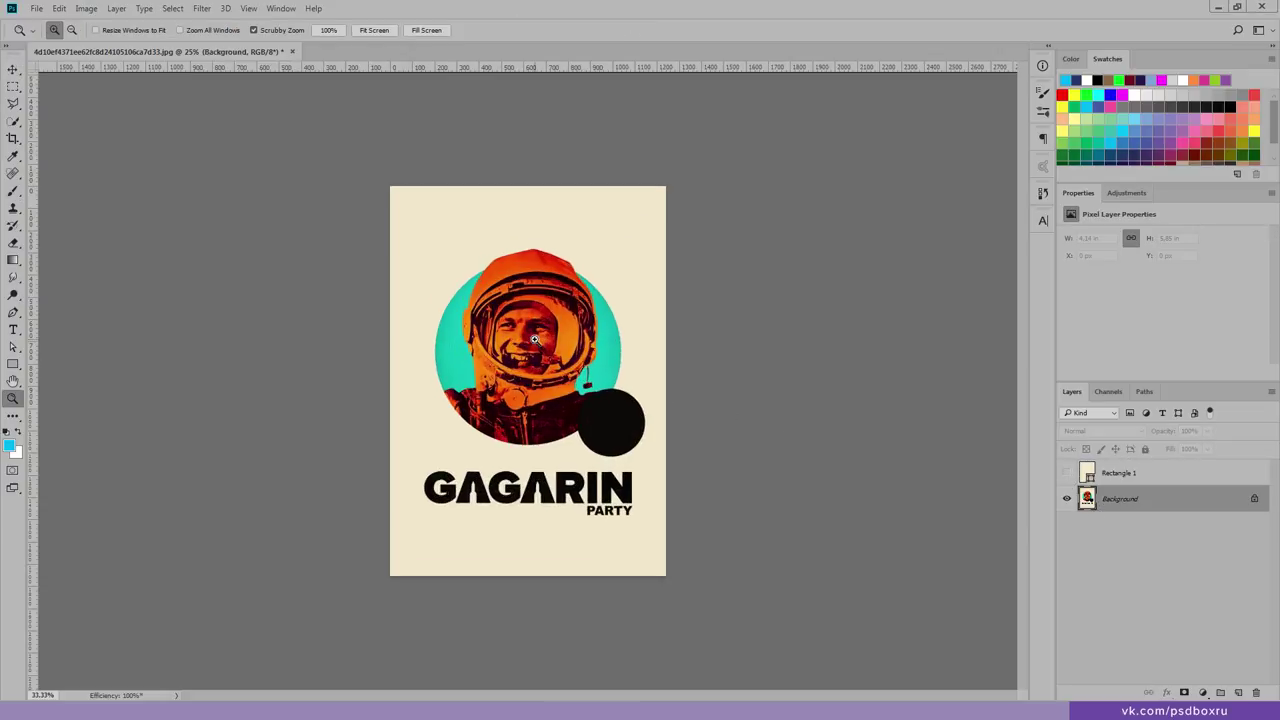
# Step: Draw an ellipse circle over the astronaut's face and move it onto the helmet
pyautogui.click(13, 364)
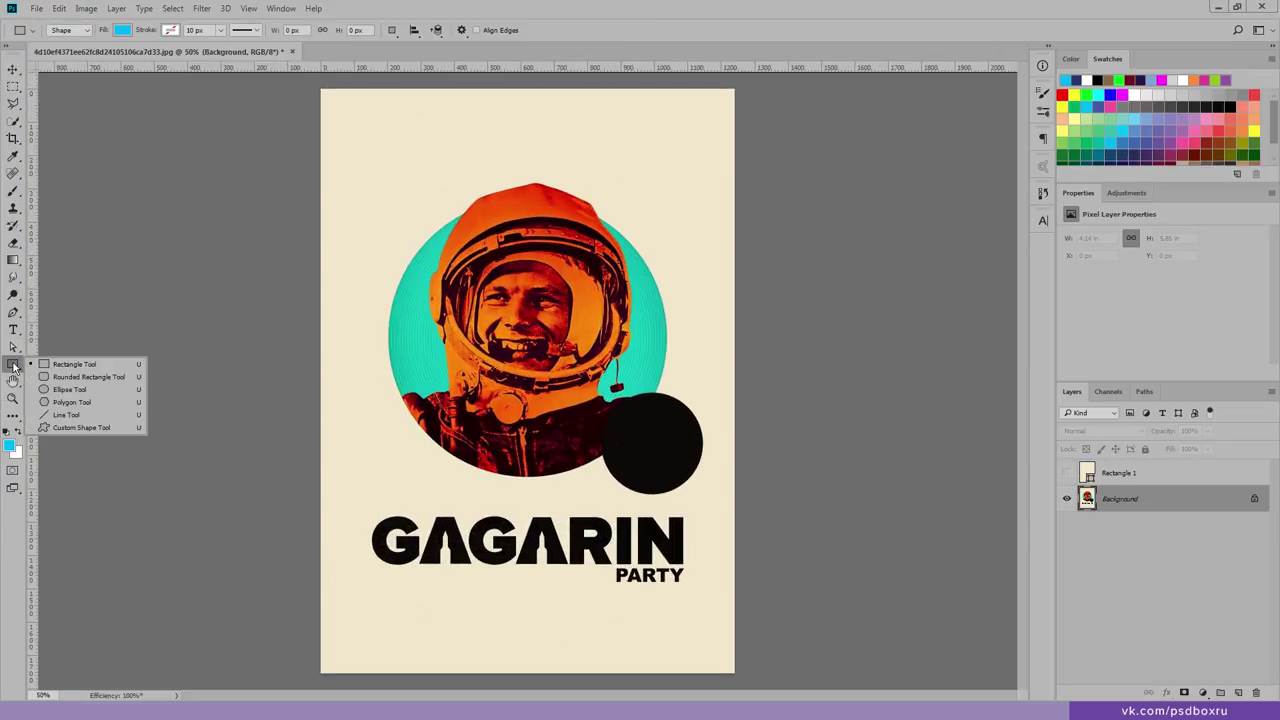
pyautogui.click(68, 389)
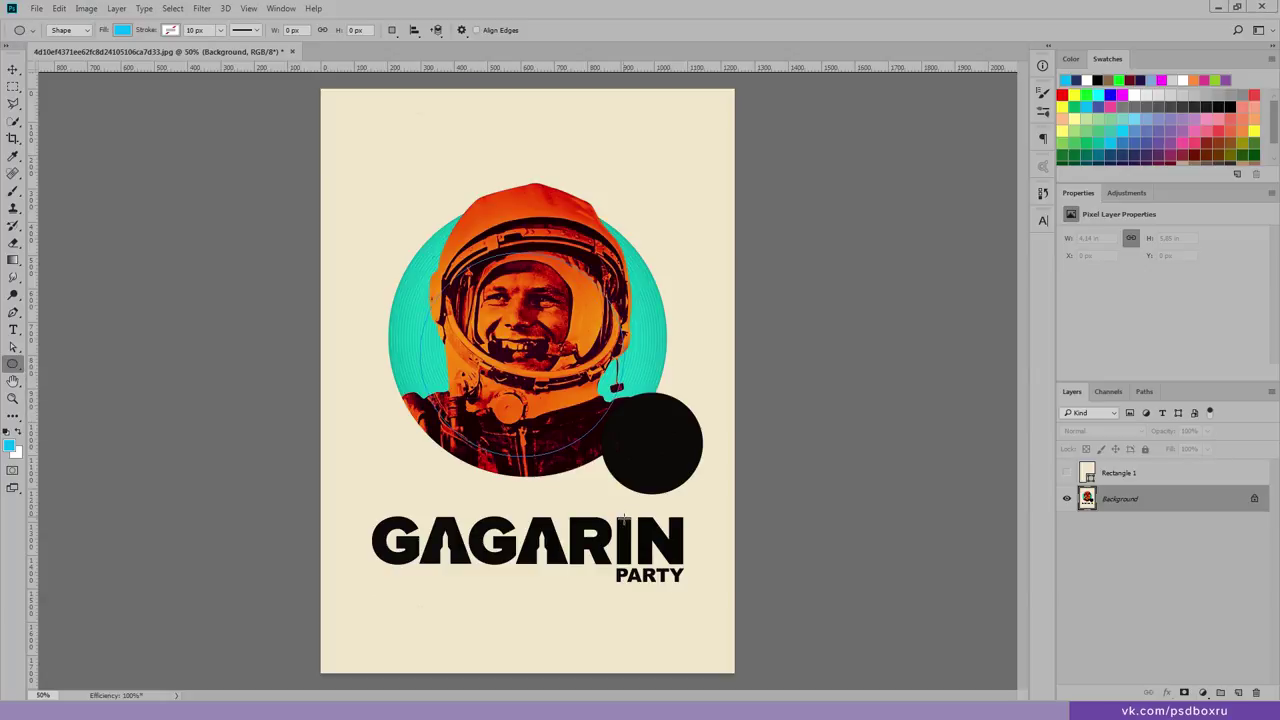
pyautogui.moveTo(524, 357); pyautogui.dragTo(627, 519)
pyautogui.press('z')
pyautogui.click(563, 305)
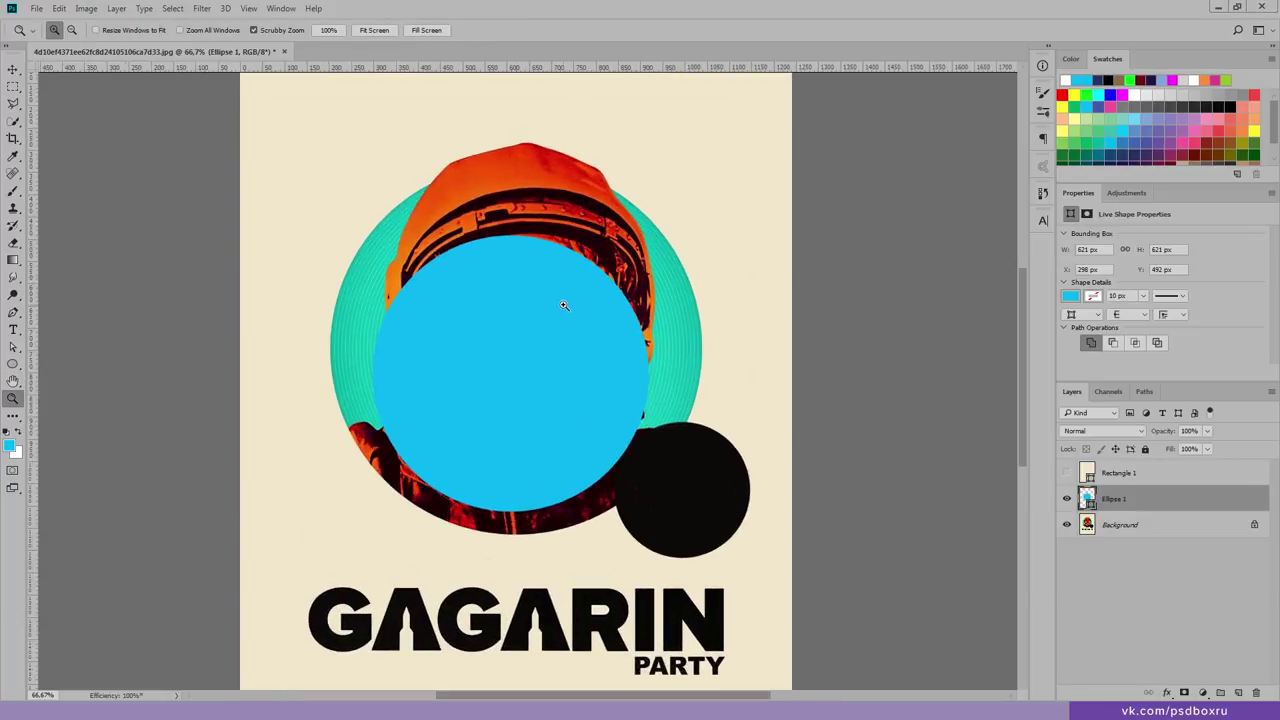
pyautogui.click(13, 69)
pyautogui.moveTo(542, 350); pyautogui.dragTo(493, 379)
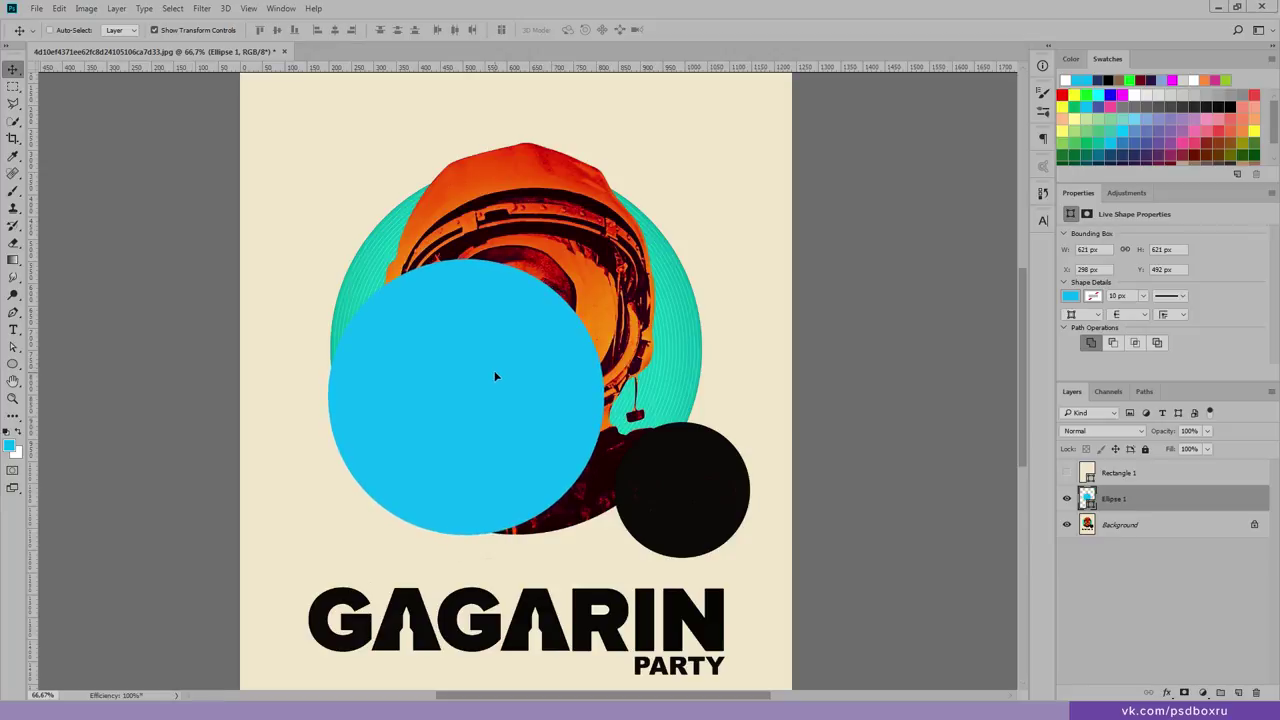
# Step: Enlarge the circle to about 135%, nudge it, commit, and move it down
pyautogui.hotkey('ctrl', 't')
pyautogui.moveTo(601, 263); pyautogui.dragTo(716, 180)
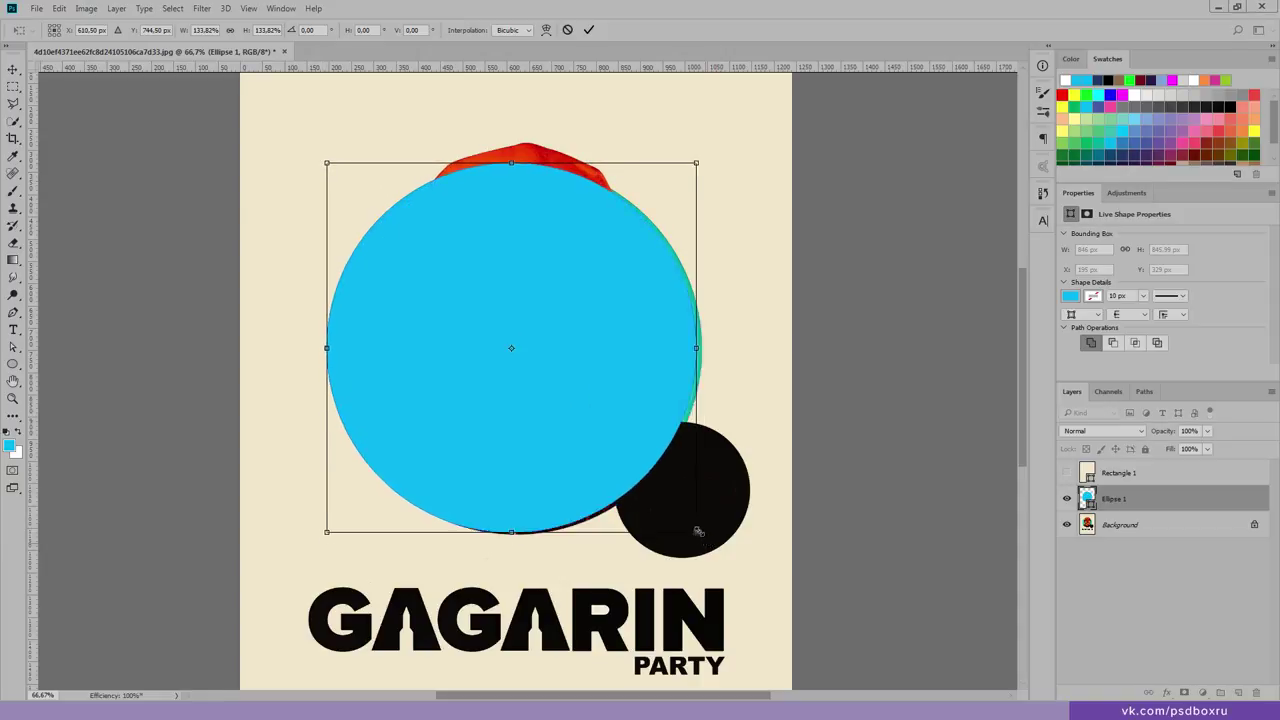
pyautogui.moveTo(707, 544); pyautogui.dragTo(709, 536)
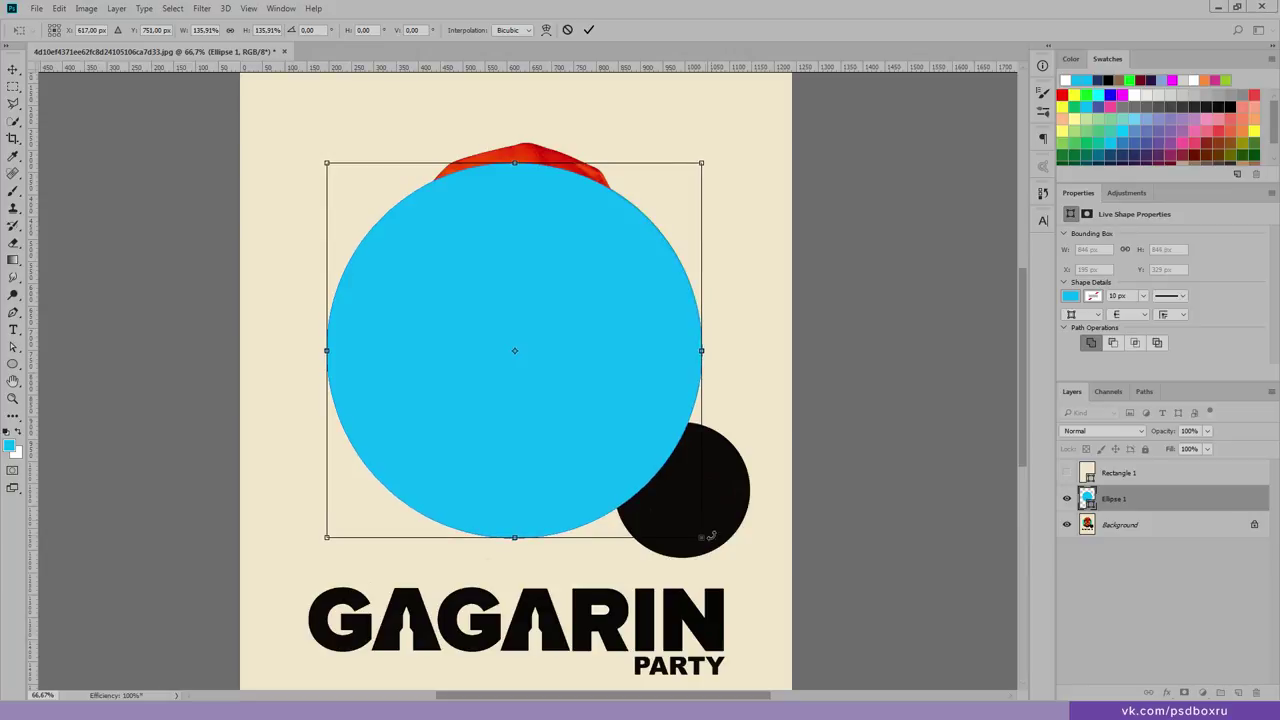
pyautogui.press('Right')
pyautogui.press('Right')
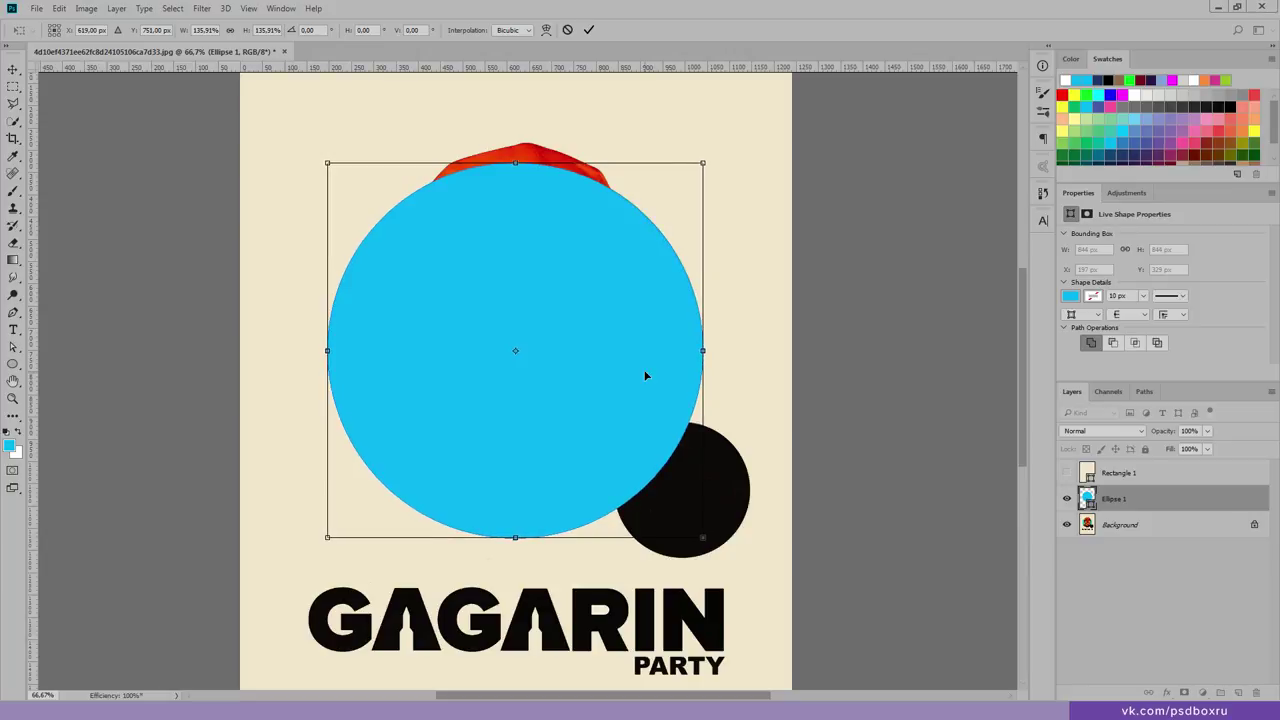
pyautogui.press('Return')
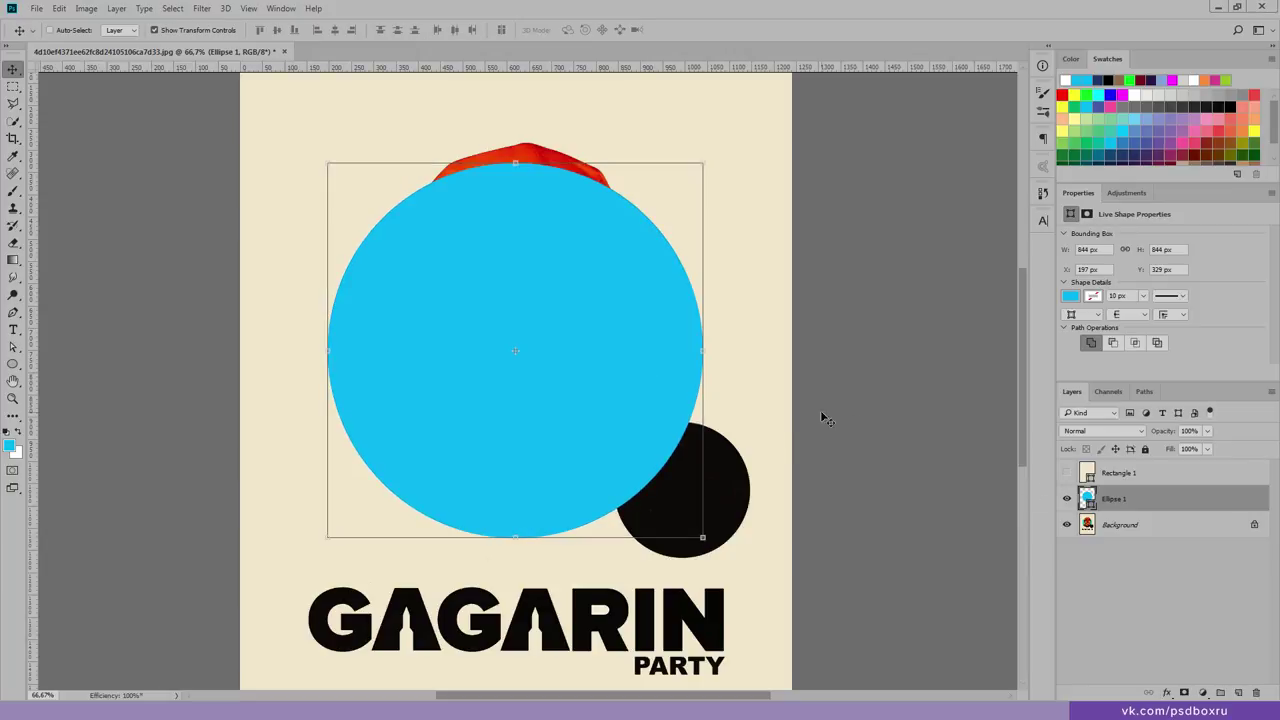
pyautogui.moveTo(573, 286); pyautogui.dragTo(573, 402)
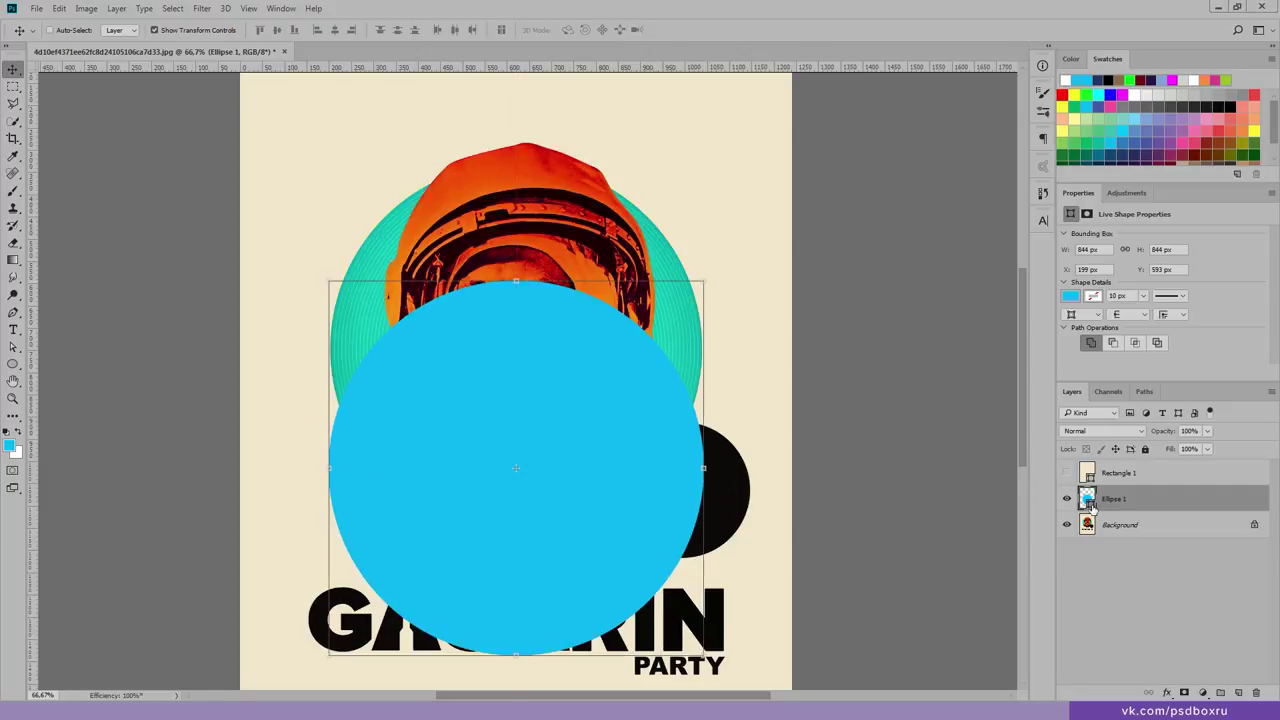
# Step: Fill Ellipse 1 with sampled teal, position it over the helmet, then hide it
pyautogui.doubleClick(1089, 505)
pyautogui.click(684, 282)
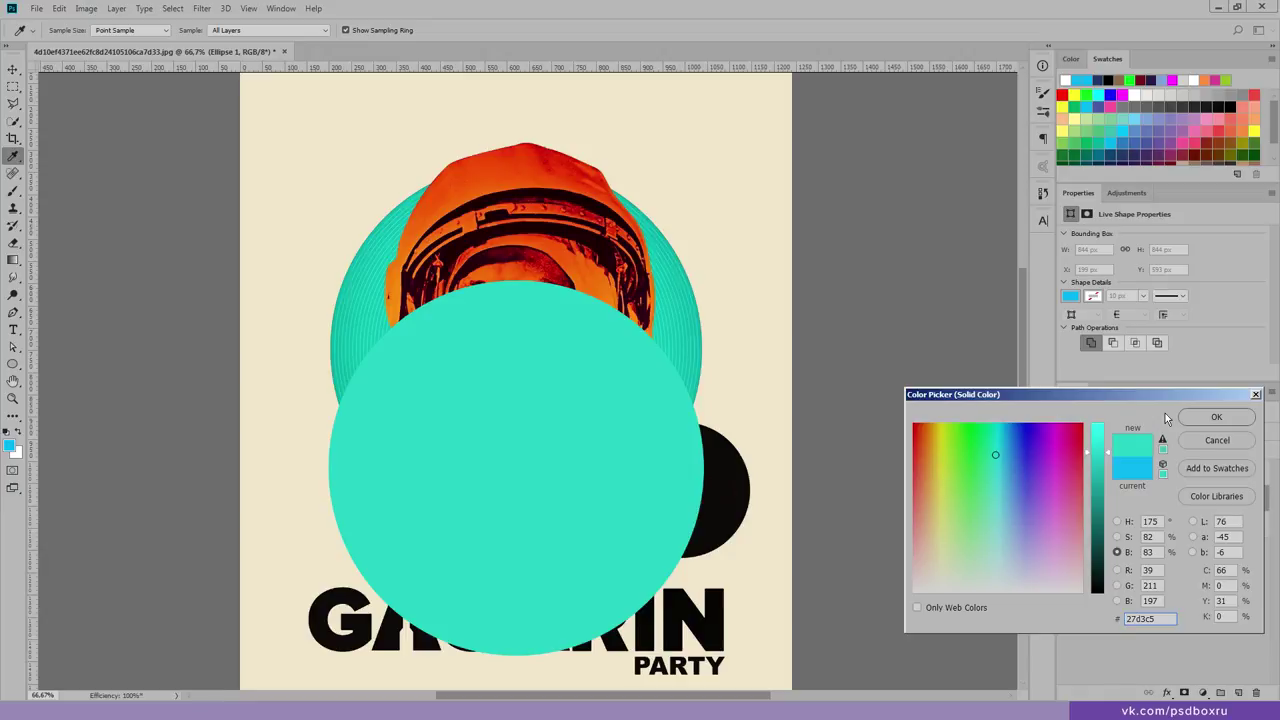
pyautogui.click(1207, 420)
pyautogui.moveTo(621, 407); pyautogui.dragTo(615, 346)
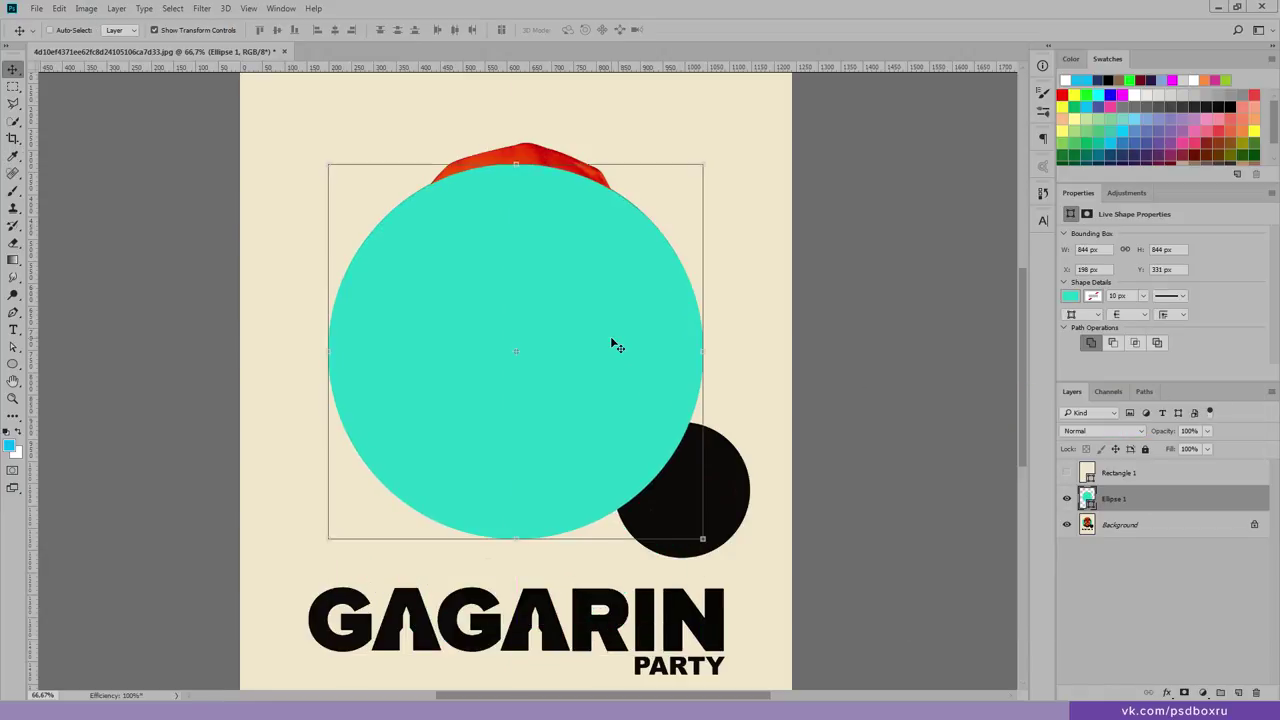
pyautogui.press('Up')
pyautogui.press('Up')
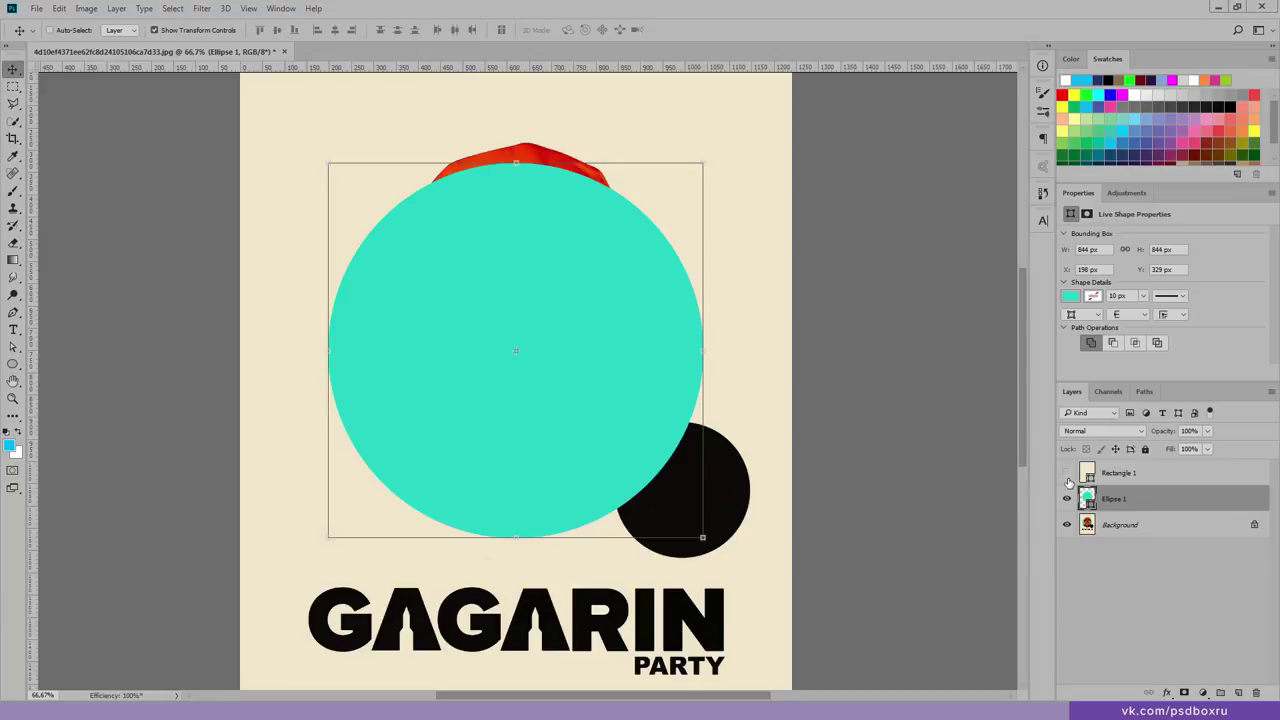
pyautogui.click(1066, 499)
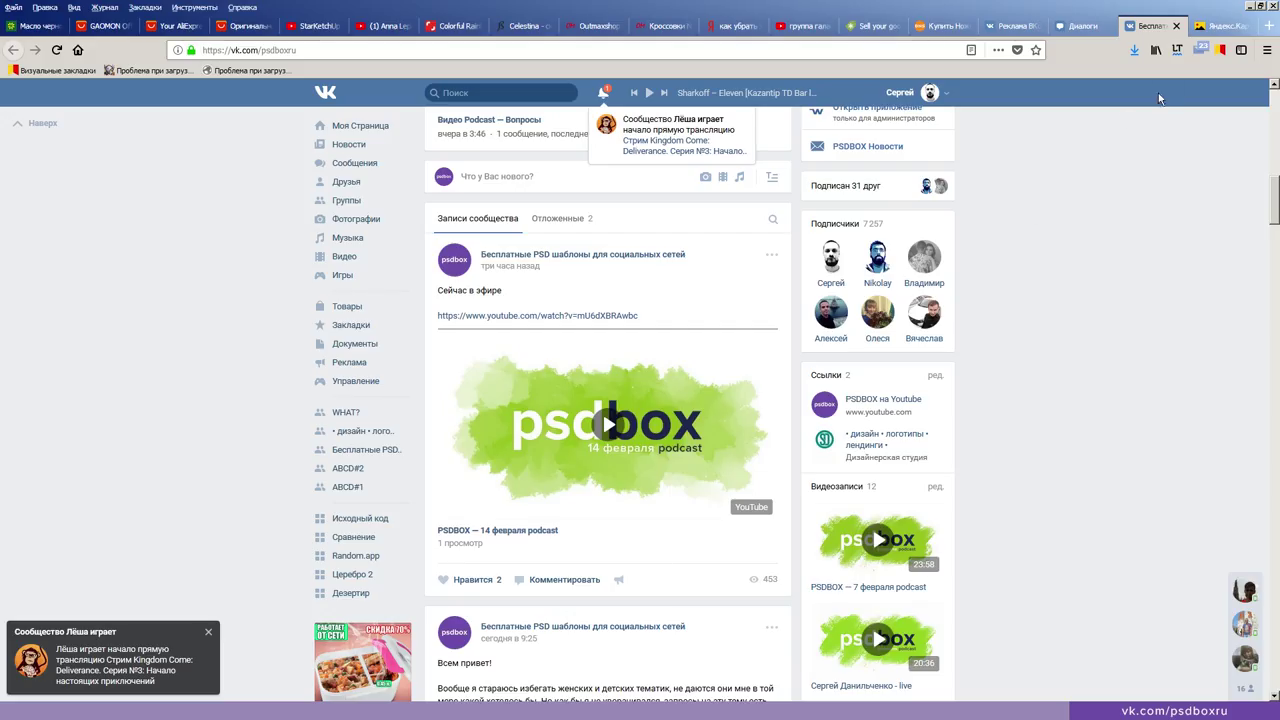
# Step: Search Yandex Images for 'Юрия ГАгарина' and copy a spacesuit photo
pyautogui.click(1215, 25)
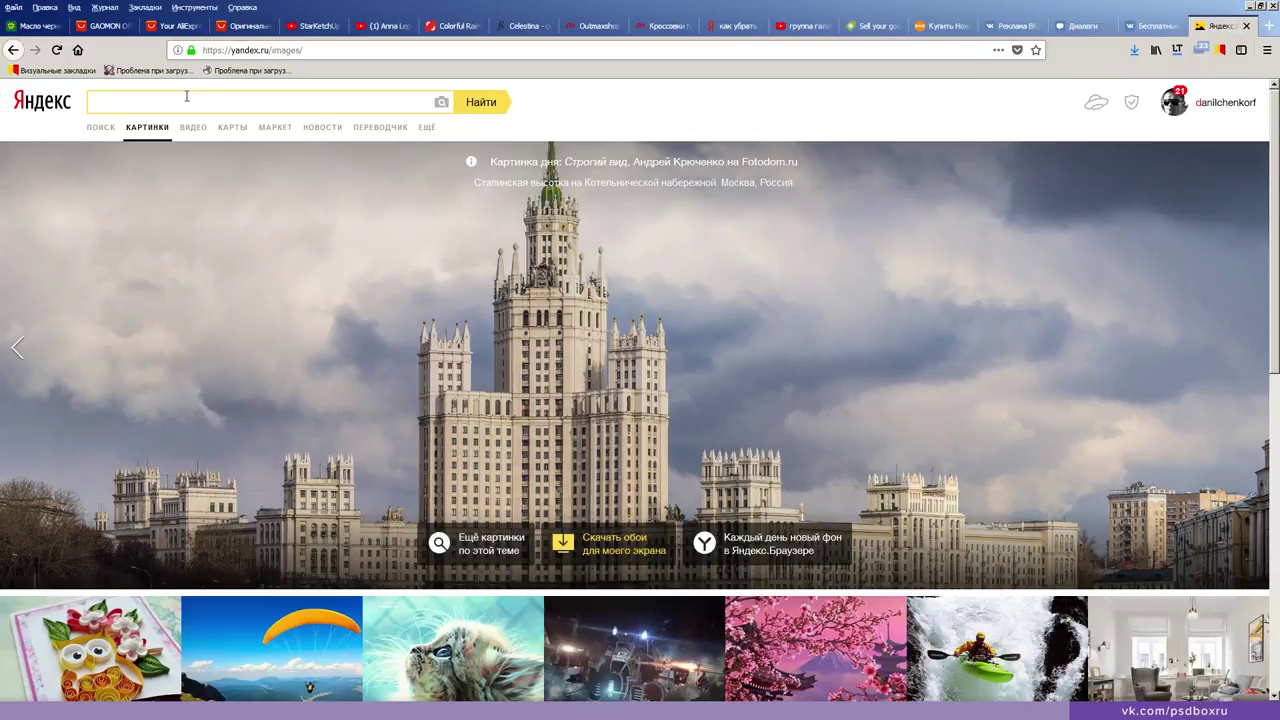
pyautogui.write('Юрия ')
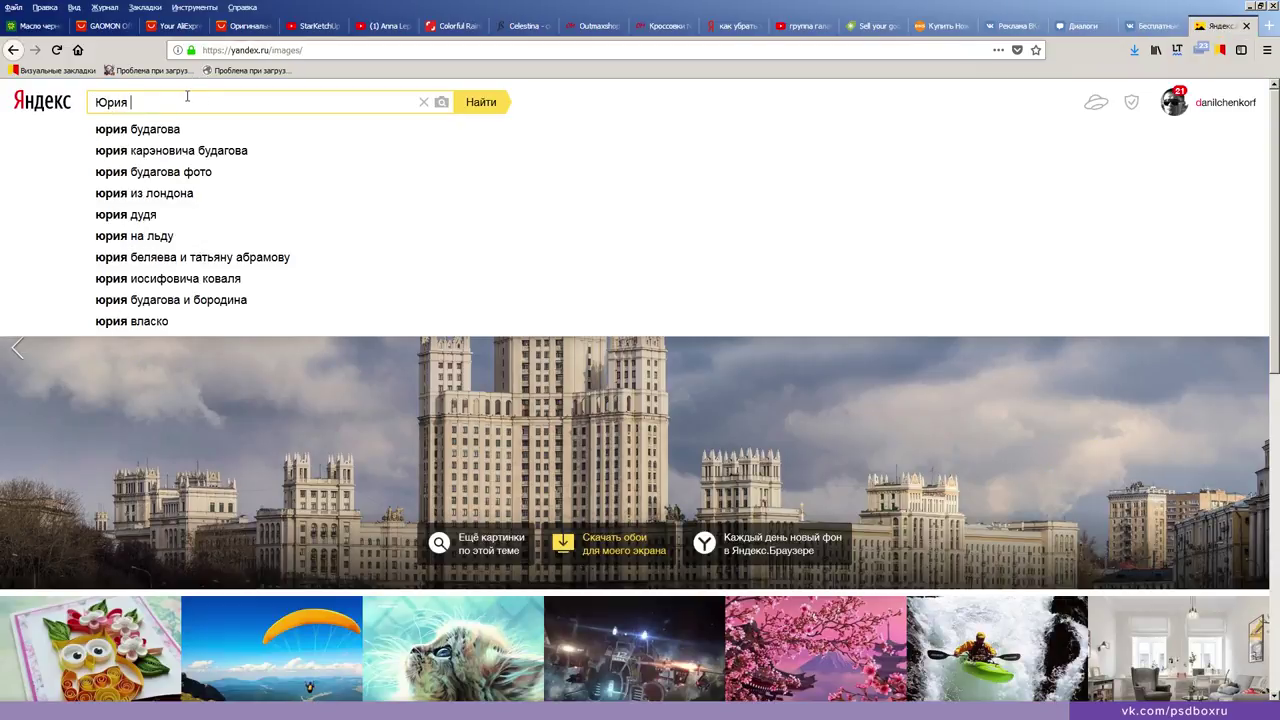
pyautogui.write('ГАгарина')
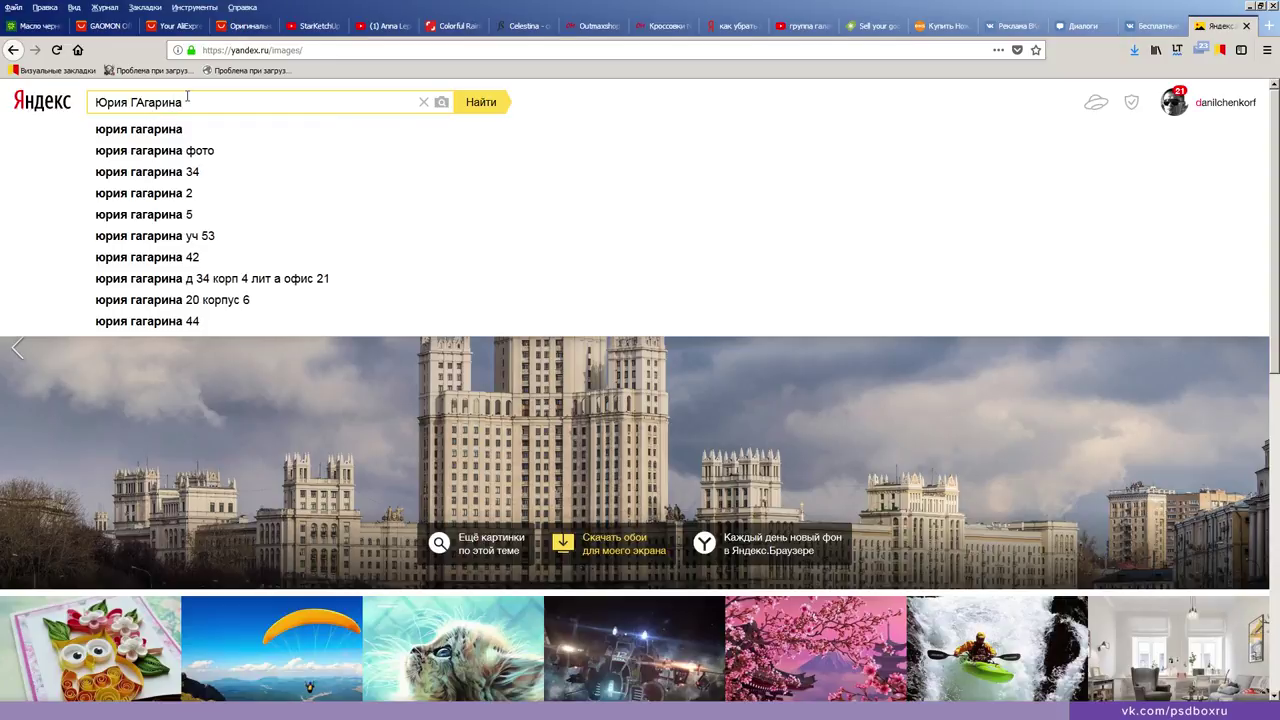
pyautogui.press('Return')
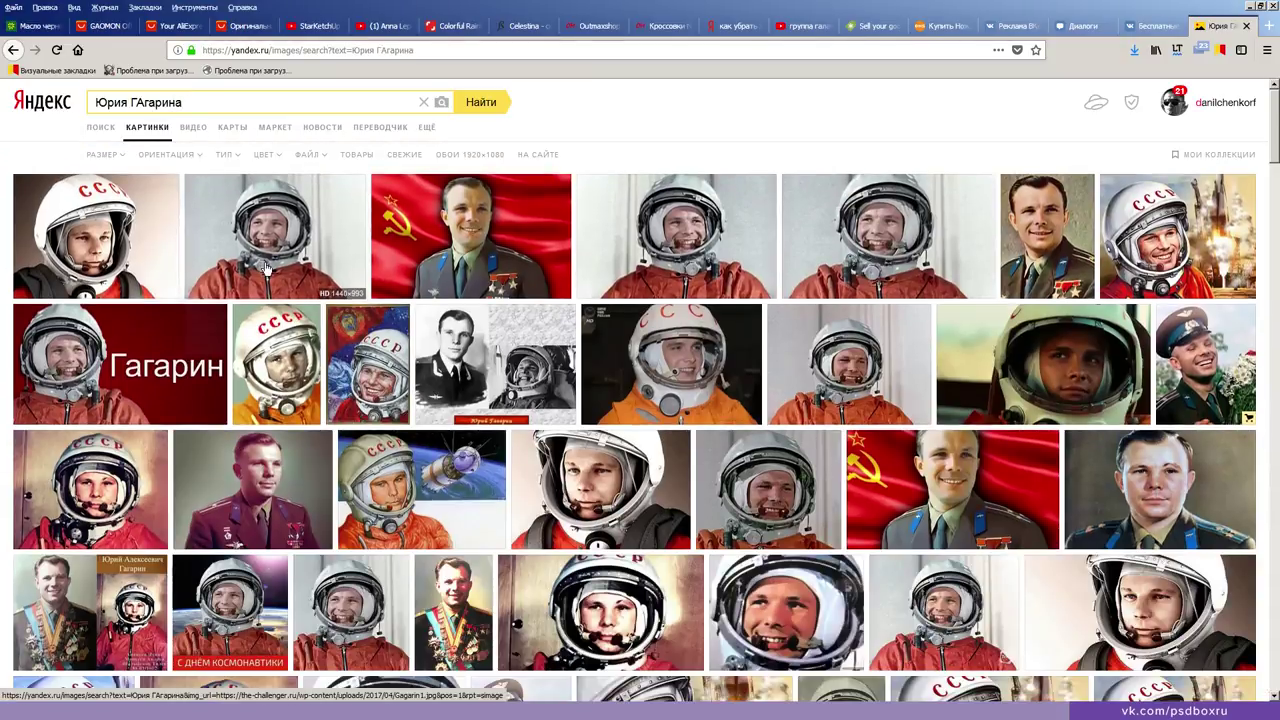
pyautogui.click(311, 270)
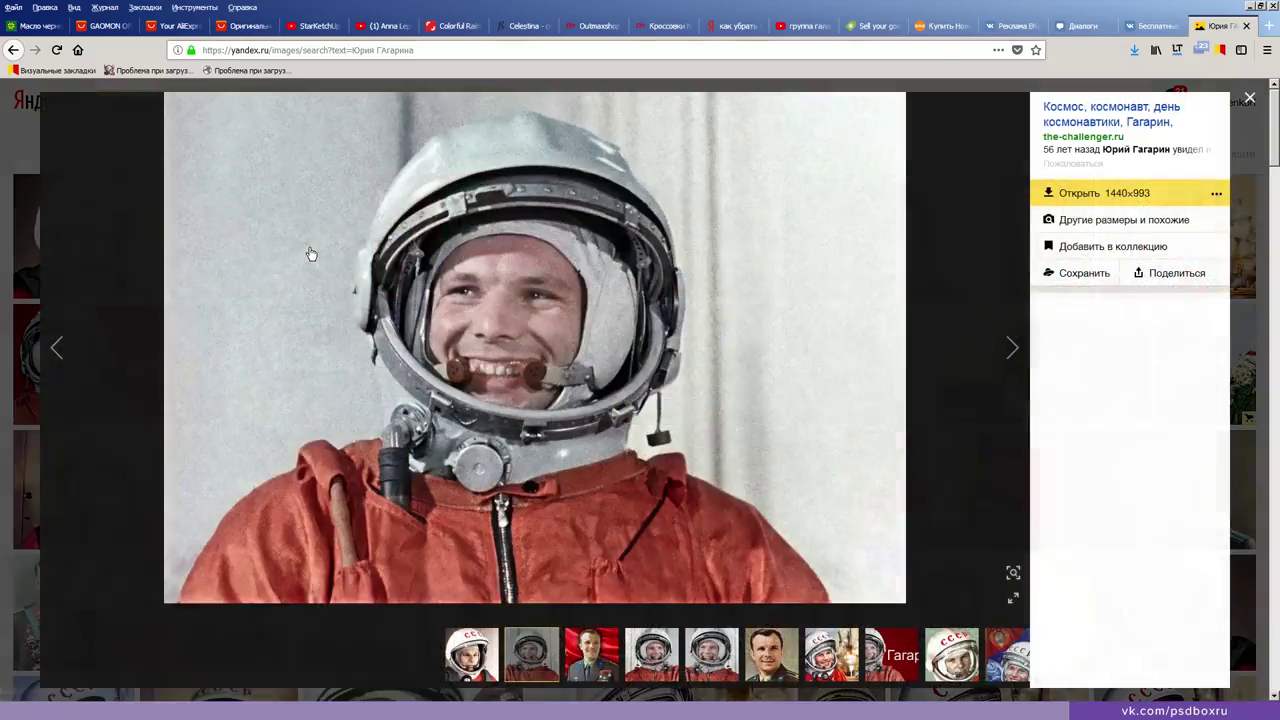
pyautogui.rightClick(678, 338)
pyautogui.click(716, 370)
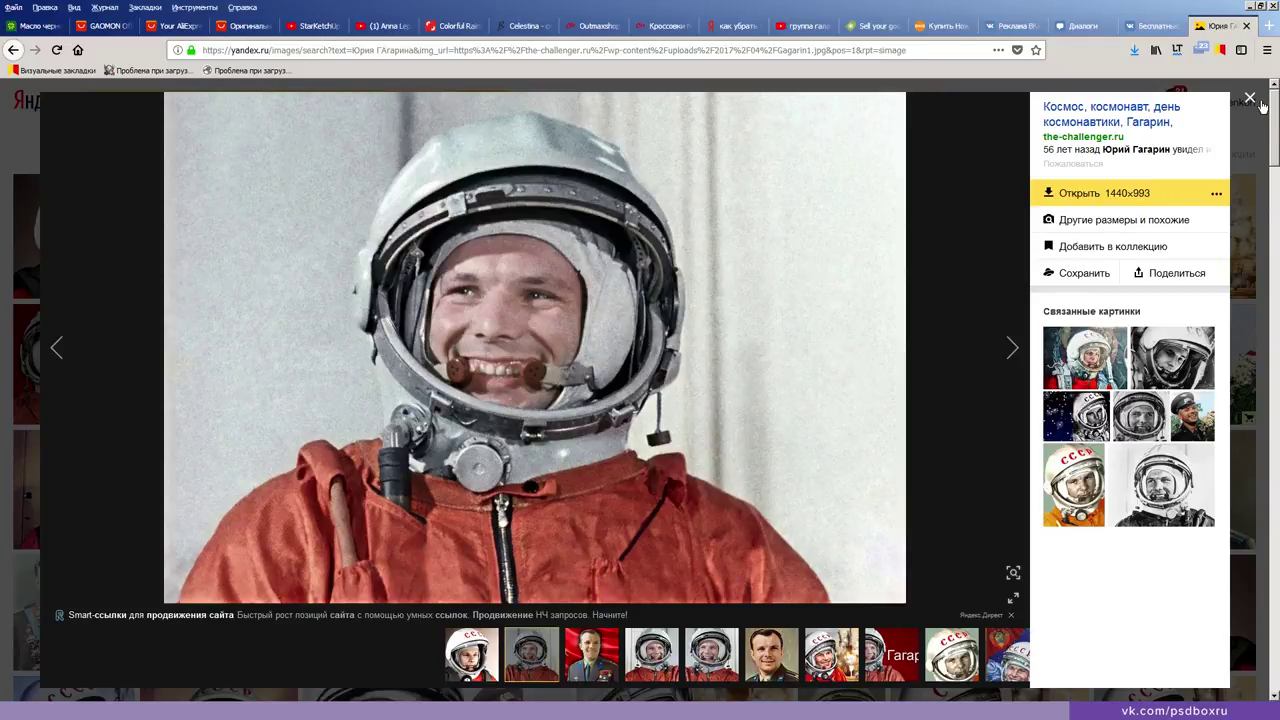
pyautogui.click(1249, 98)
# Step: Paste the Gagarin photo as Layer 1, shift it up-left, and zoom to the shoulder
pyautogui.hotkey('alt', 'Tab')
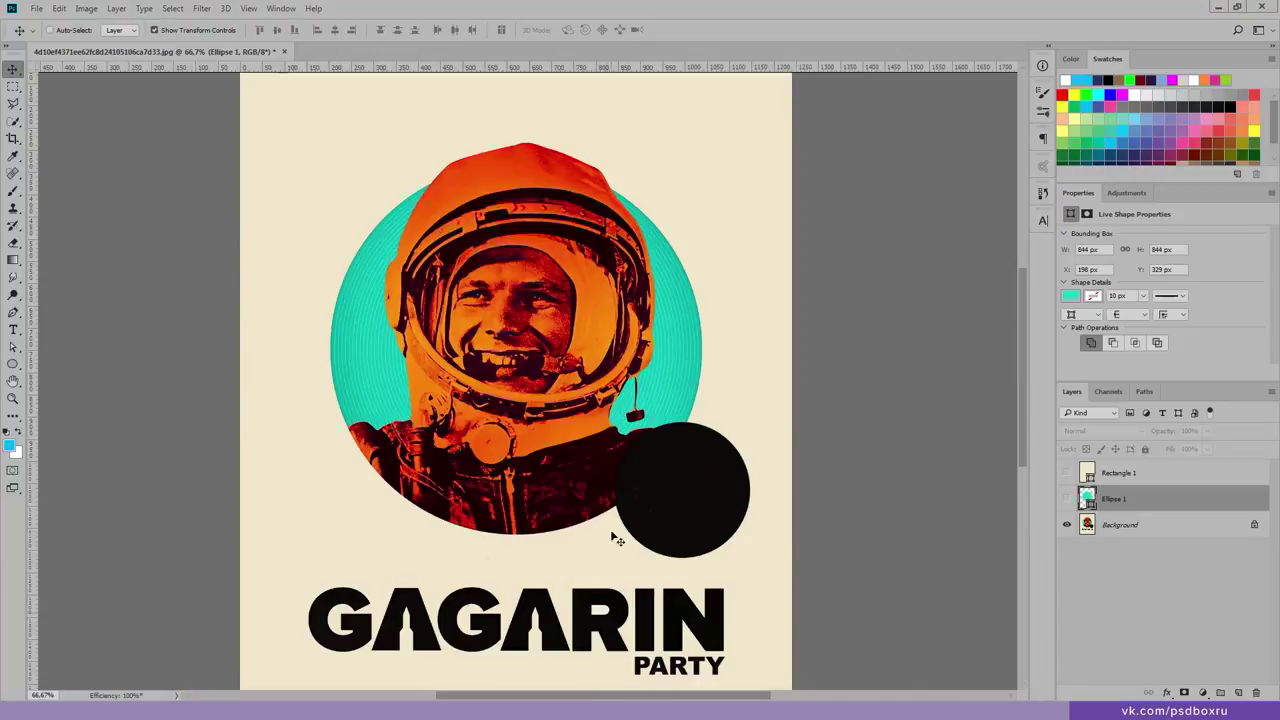
pyautogui.hotkey('ctrl', 'v')
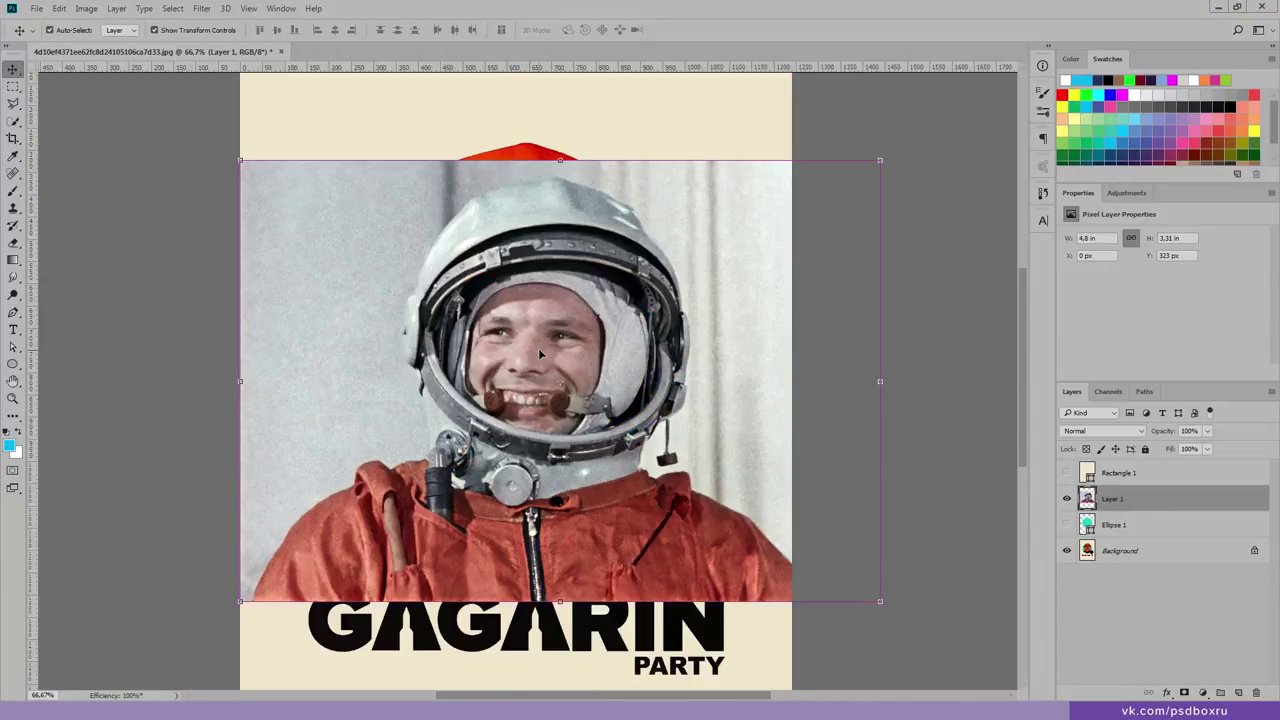
pyautogui.moveTo(578, 372); pyautogui.dragTo(556, 325)
pyautogui.hotkey('ctrl', 't')
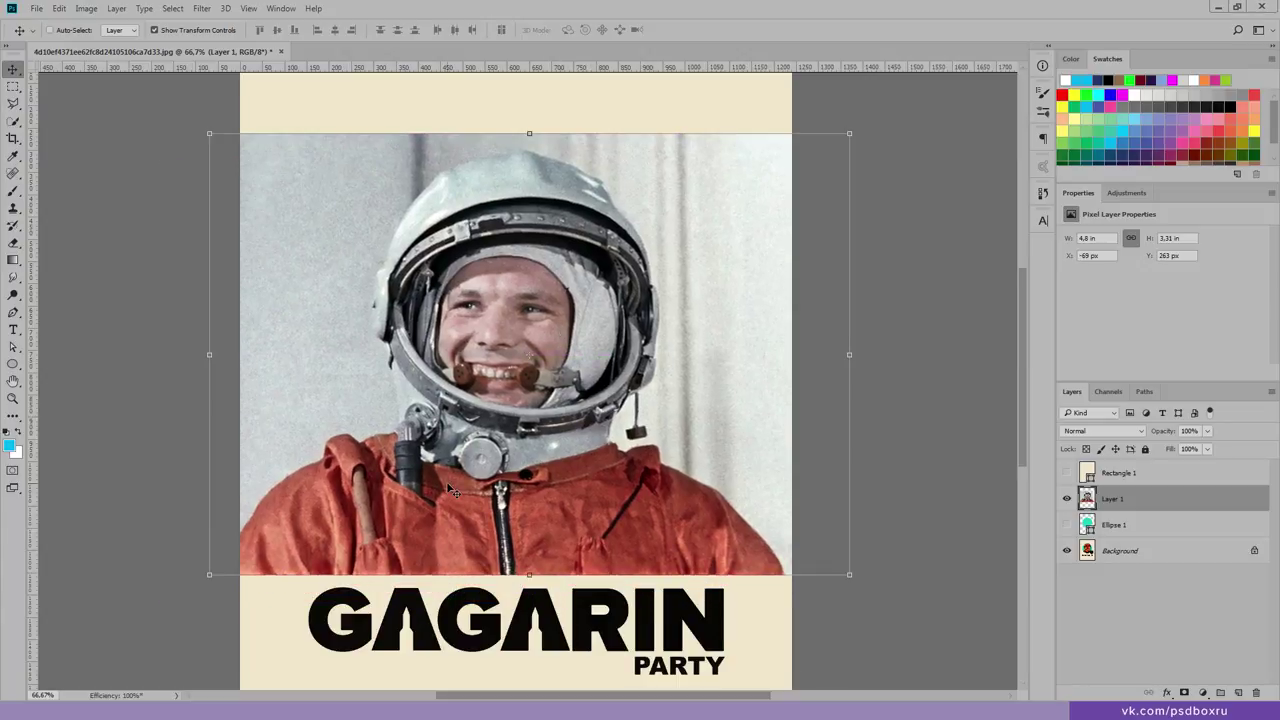
pyautogui.press('z')
pyautogui.click(421, 528)
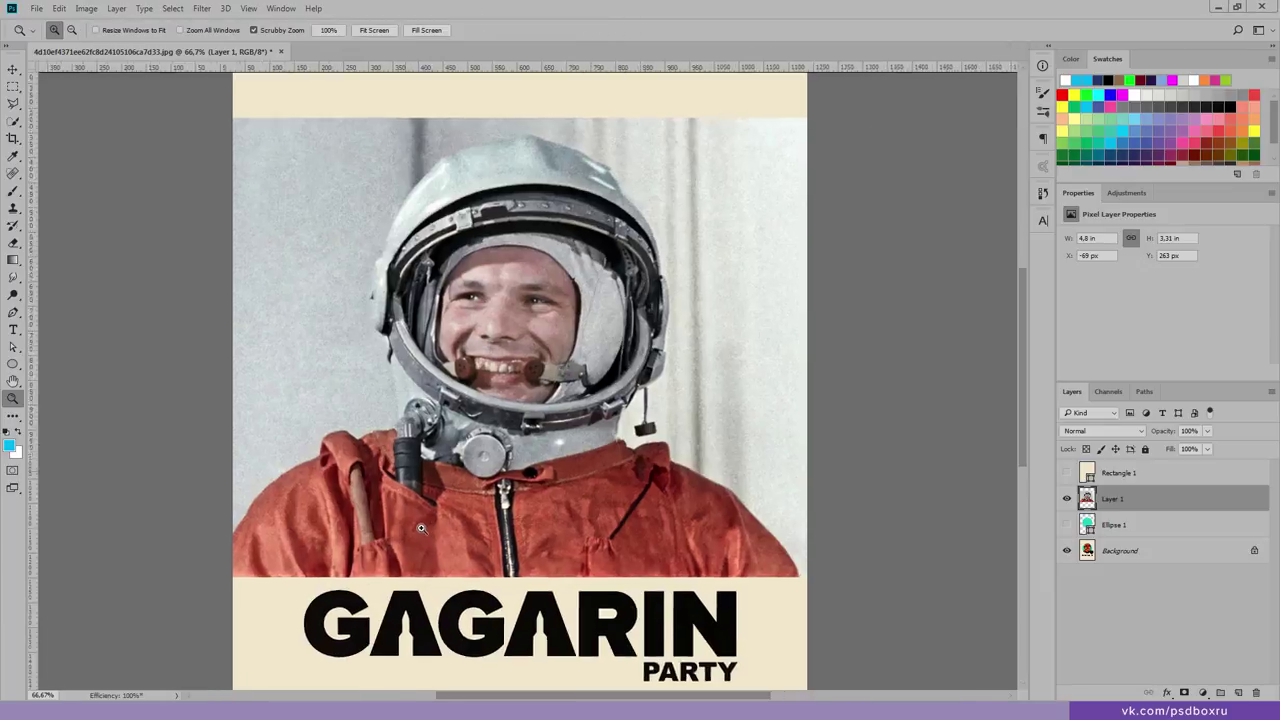
pyautogui.moveTo(423, 529); pyautogui.dragTo(623, 506)
pyautogui.moveTo(349, 457); pyautogui.dragTo(492, 411)
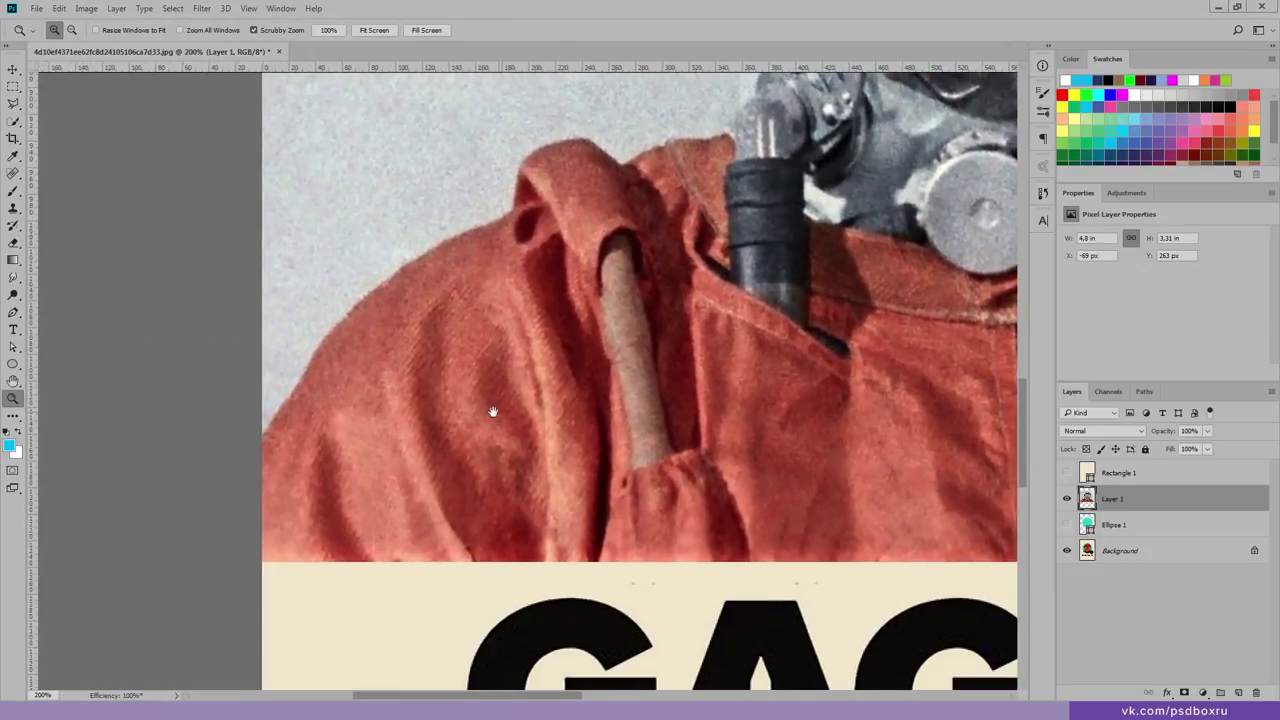
# Step: Start a 50%-opacity Pen shape along the shoulder top toward the helmet valve
pyautogui.press('p')
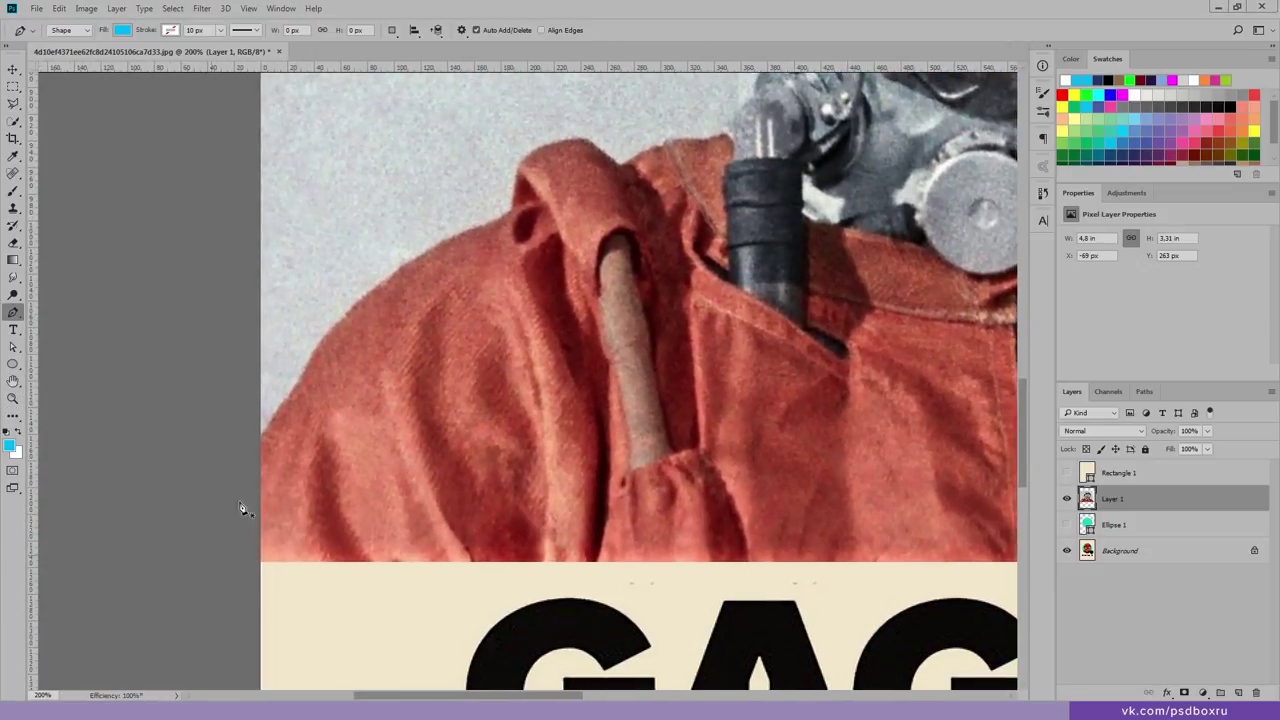
pyautogui.click(211, 554)
pyautogui.moveTo(331, 337)
pyautogui.mouseDown()
pyautogui.moveTo(456, 237)
pyautogui.moveTo(380, 421)
pyautogui.moveTo(395, 399)
pyautogui.mouseUp()
pyautogui.press('5')
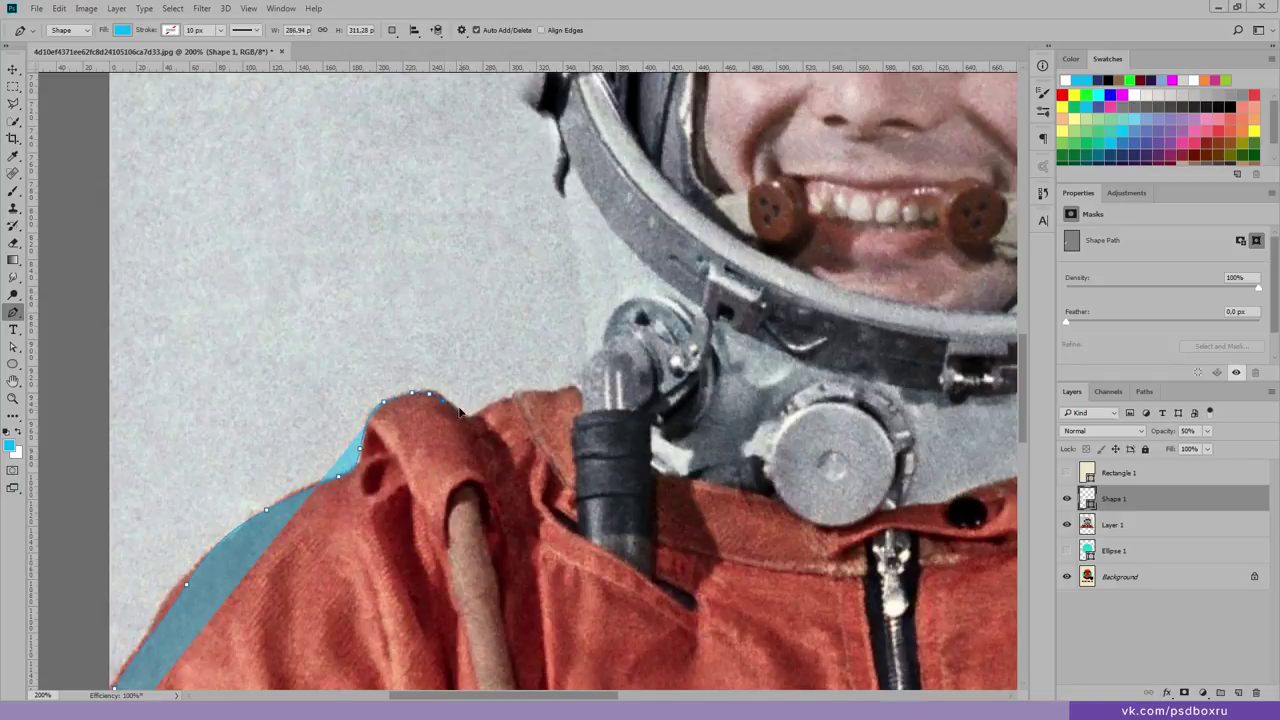
pyautogui.moveTo(497, 405); pyautogui.dragTo(528, 400)
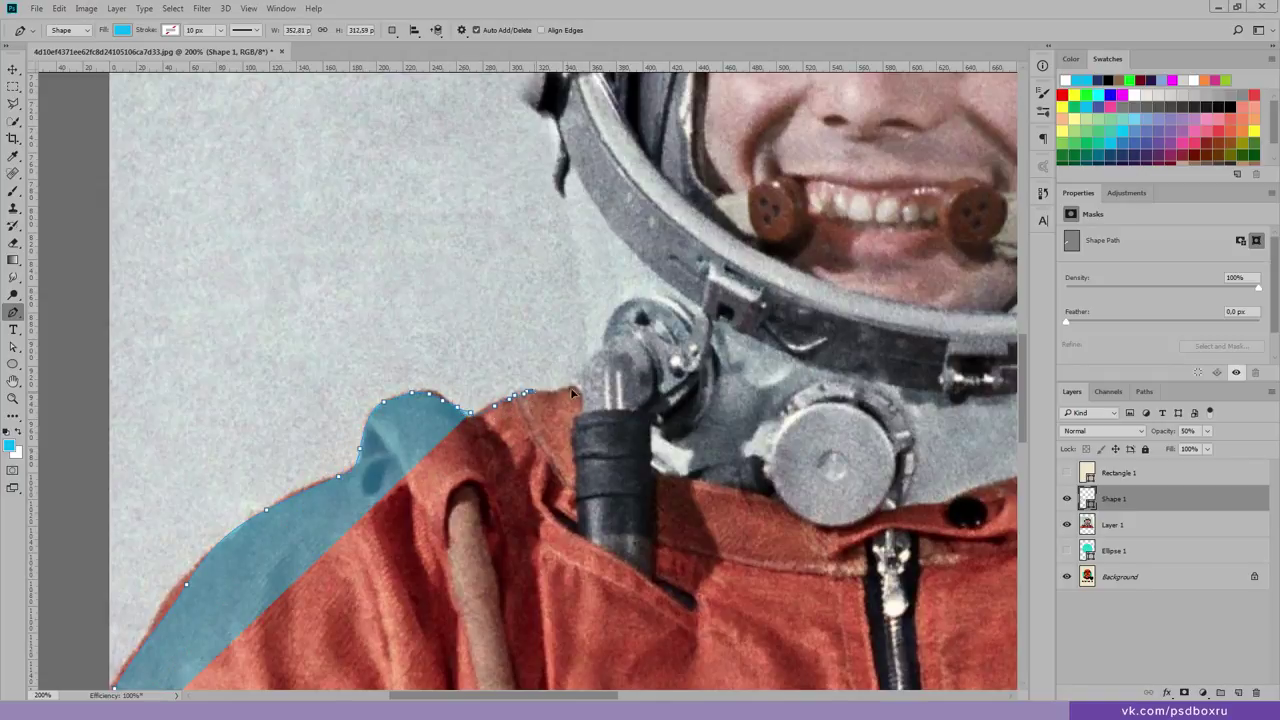
pyautogui.click(530, 390)
pyautogui.click(575, 387)
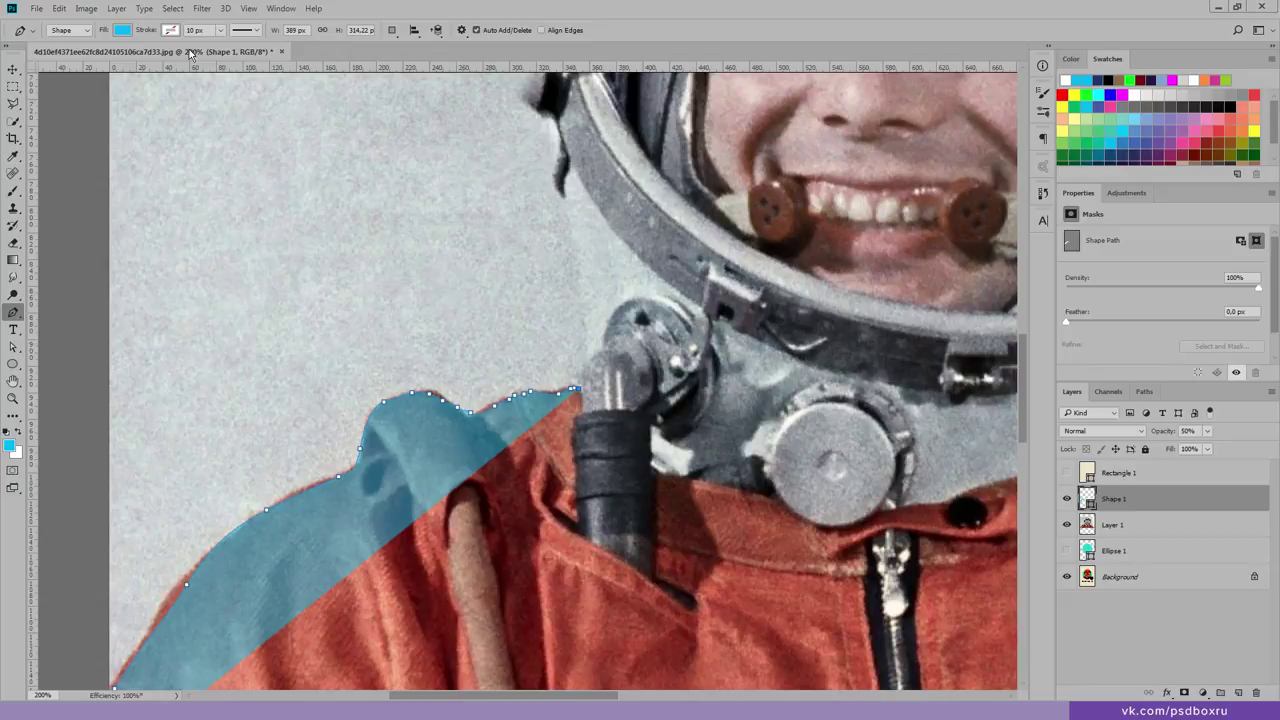
pyautogui.click(89, 35)
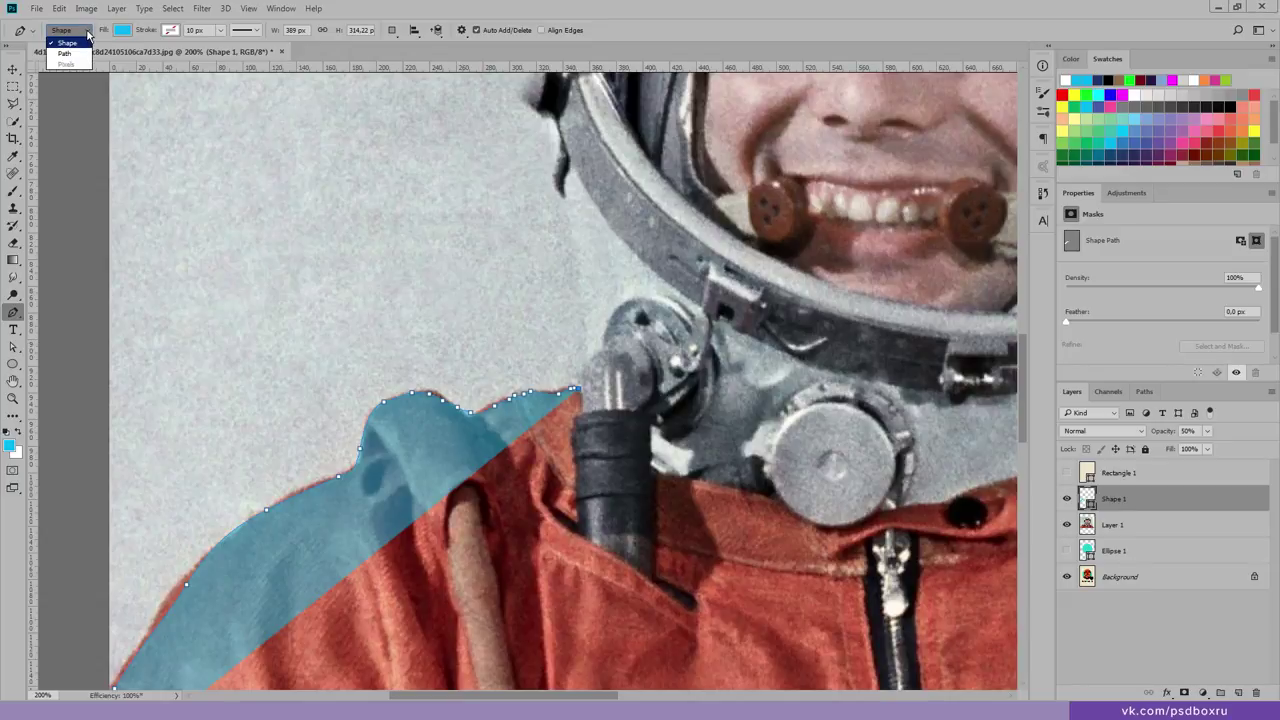
pyautogui.click(85, 42)
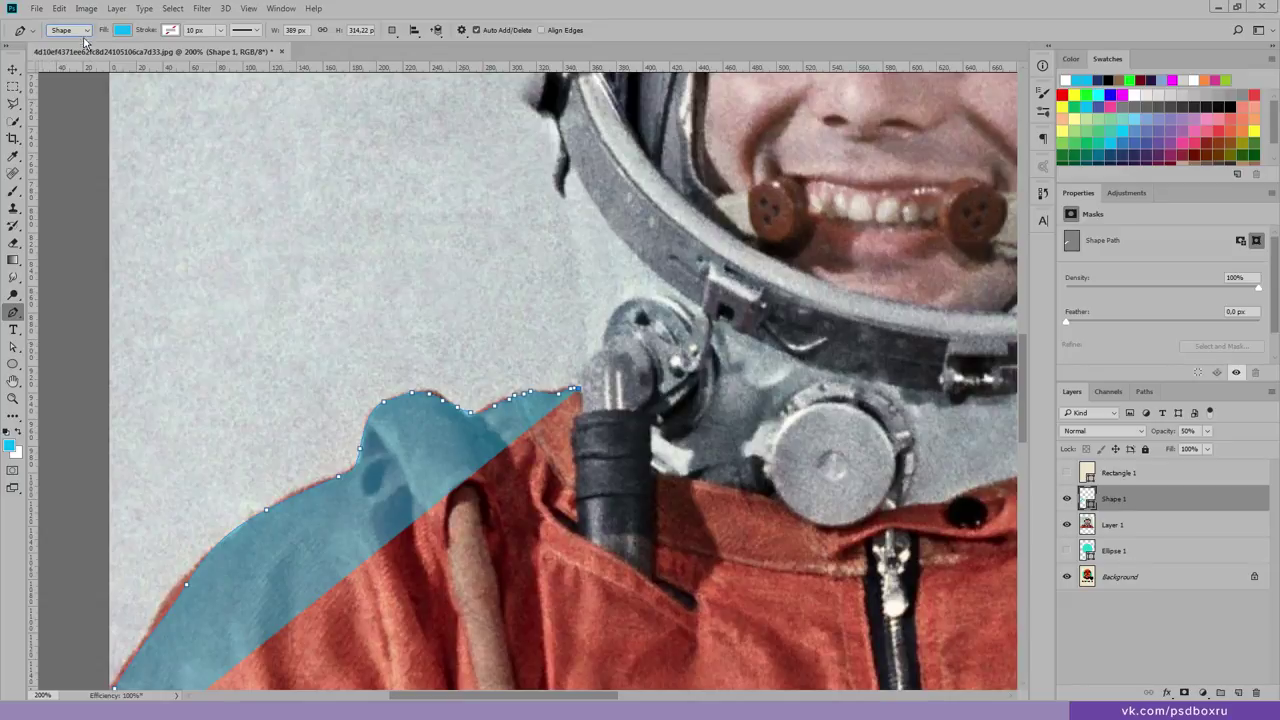
# Step: Extend the outline past the valve and up the neck toward the helmet top
pyautogui.click(582, 376)
pyautogui.click(588, 343)
pyautogui.click(586, 321)
pyautogui.click(574, 258)
pyautogui.click(569, 236)
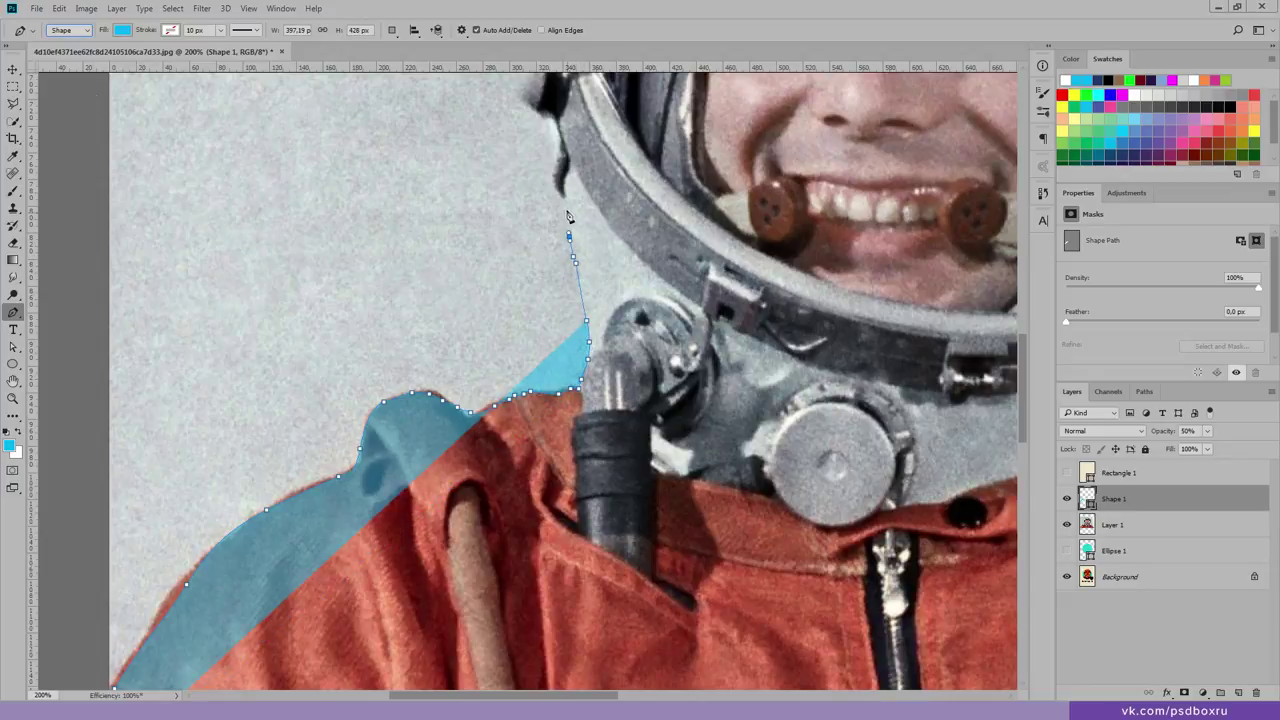
pyautogui.click(567, 200)
pyautogui.moveTo(567, 200)
pyautogui.mouseDown()
pyautogui.moveTo(549, 455)
pyautogui.moveTo(506, 325)
pyautogui.moveTo(517, 400)
pyautogui.moveTo(509, 350)
pyautogui.moveTo(538, 248)
pyautogui.mouseUp()
pyautogui.moveTo(571, 200); pyautogui.dragTo(447, 457)
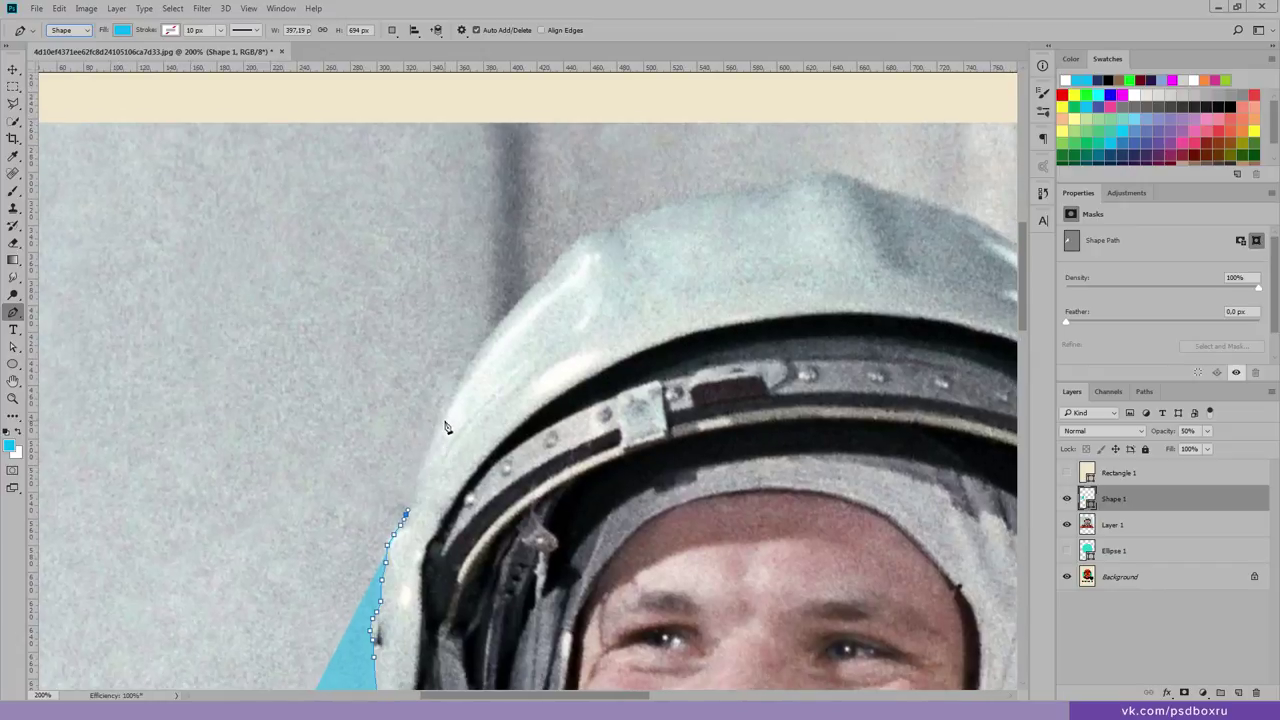
# Step: Curve the outline over the helmet top and down its right edge
pyautogui.moveTo(478, 358)
pyautogui.mouseDown()
pyautogui.moveTo(551, 286)
pyautogui.moveTo(554, 266)
pyautogui.moveTo(634, 233)
pyautogui.mouseUp()
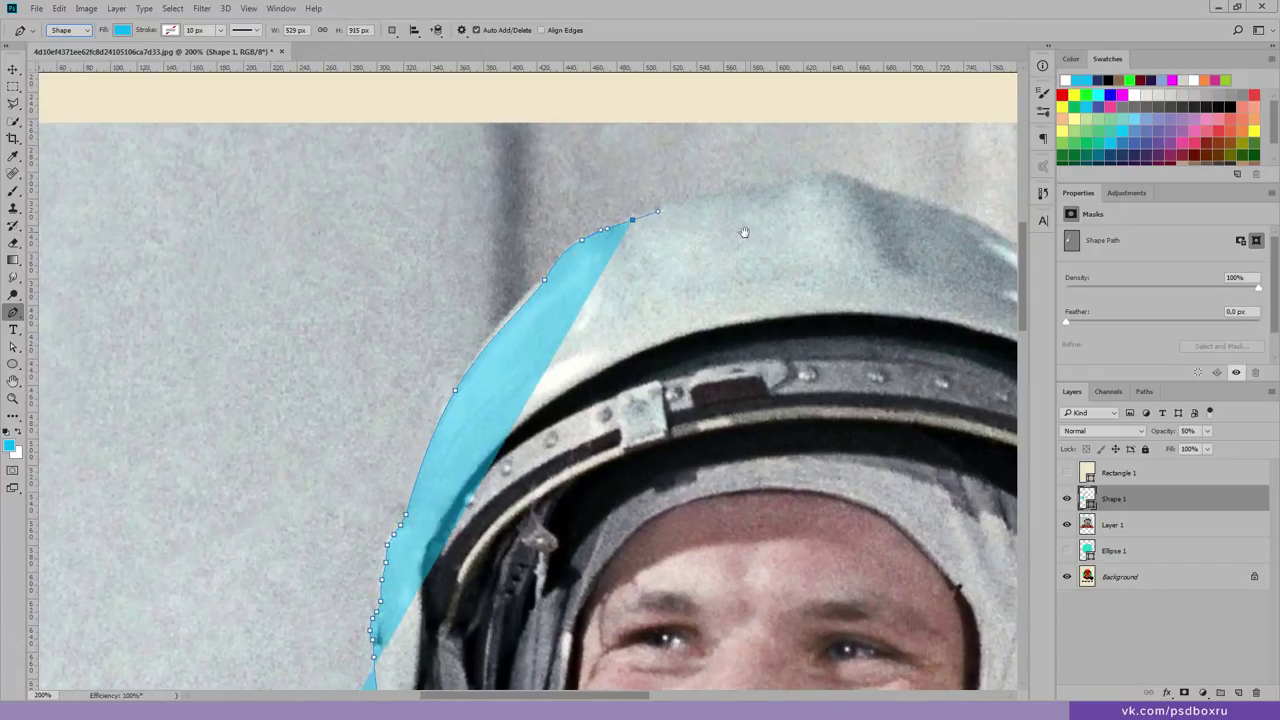
pyautogui.moveTo(743, 223)
pyautogui.mouseDown()
pyautogui.moveTo(389, 300)
pyautogui.moveTo(469, 250)
pyautogui.moveTo(527, 260)
pyautogui.mouseUp()
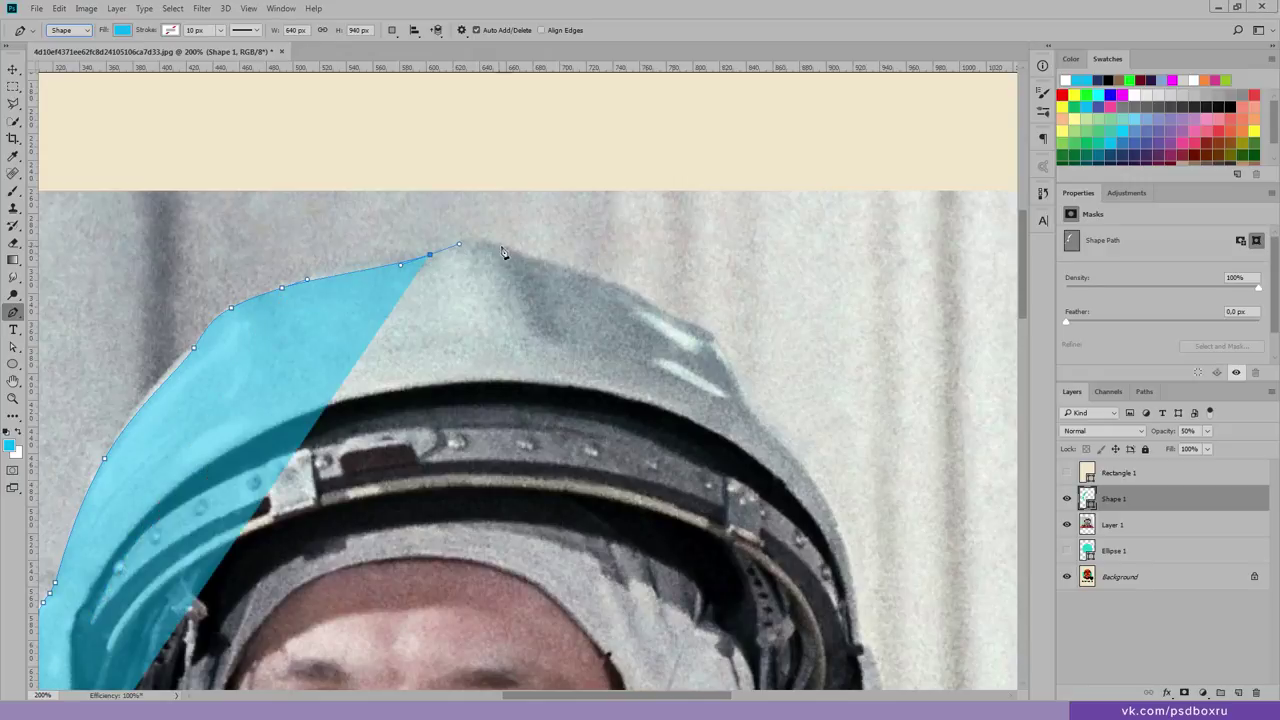
pyautogui.moveTo(601, 283); pyautogui.dragTo(628, 290)
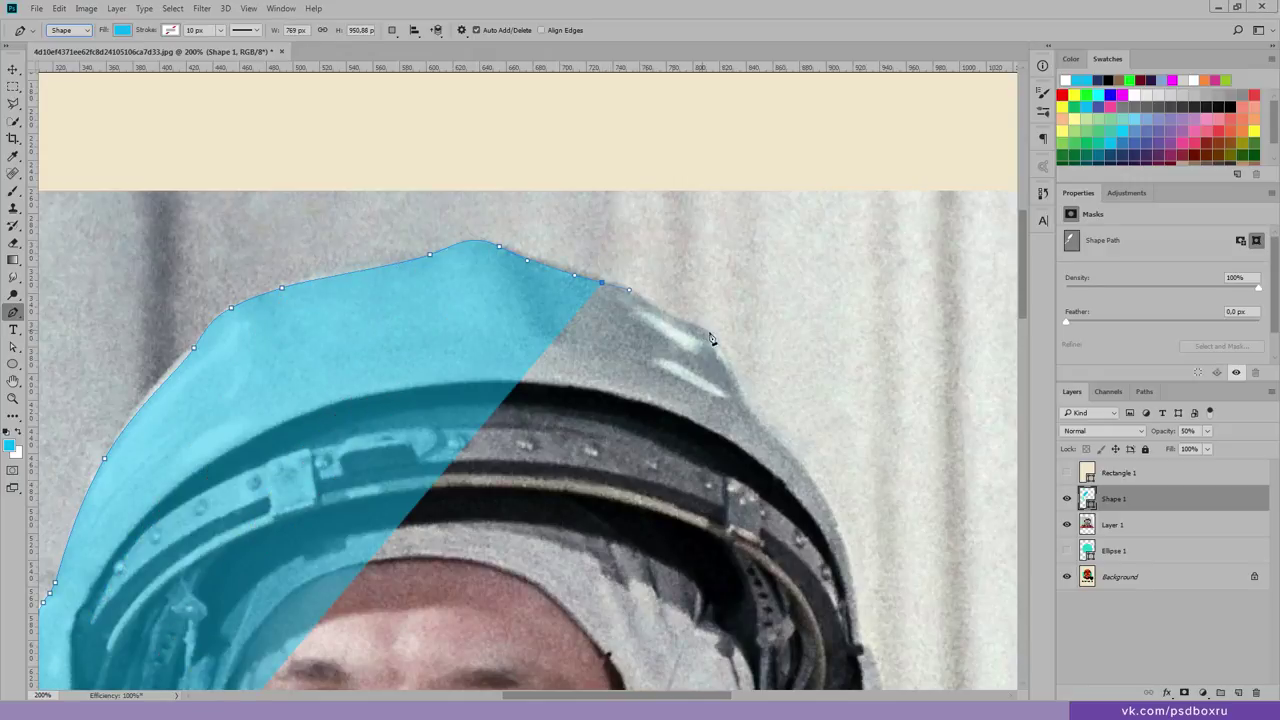
pyautogui.moveTo(716, 335)
pyautogui.mouseDown()
pyautogui.moveTo(731, 340)
pyautogui.moveTo(750, 408)
pyautogui.moveTo(747, 390)
pyautogui.moveTo(583, 243)
pyautogui.moveTo(619, 289)
pyautogui.mouseUp()
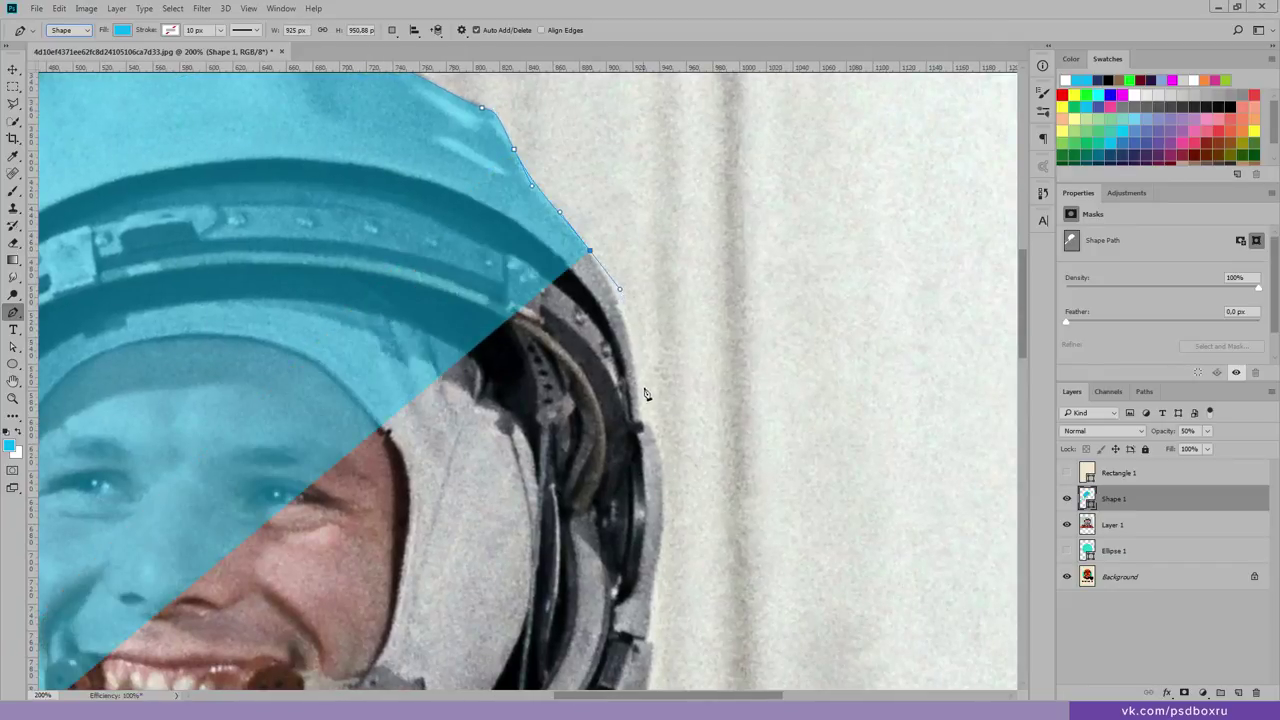
pyautogui.moveTo(642, 386); pyautogui.dragTo(646, 416)
pyautogui.moveTo(668, 497)
pyautogui.mouseDown()
pyautogui.moveTo(657, 591)
pyautogui.moveTo(666, 280)
pyautogui.moveTo(654, 386)
pyautogui.moveTo(621, 419)
pyautogui.moveTo(607, 540)
pyautogui.mouseUp()
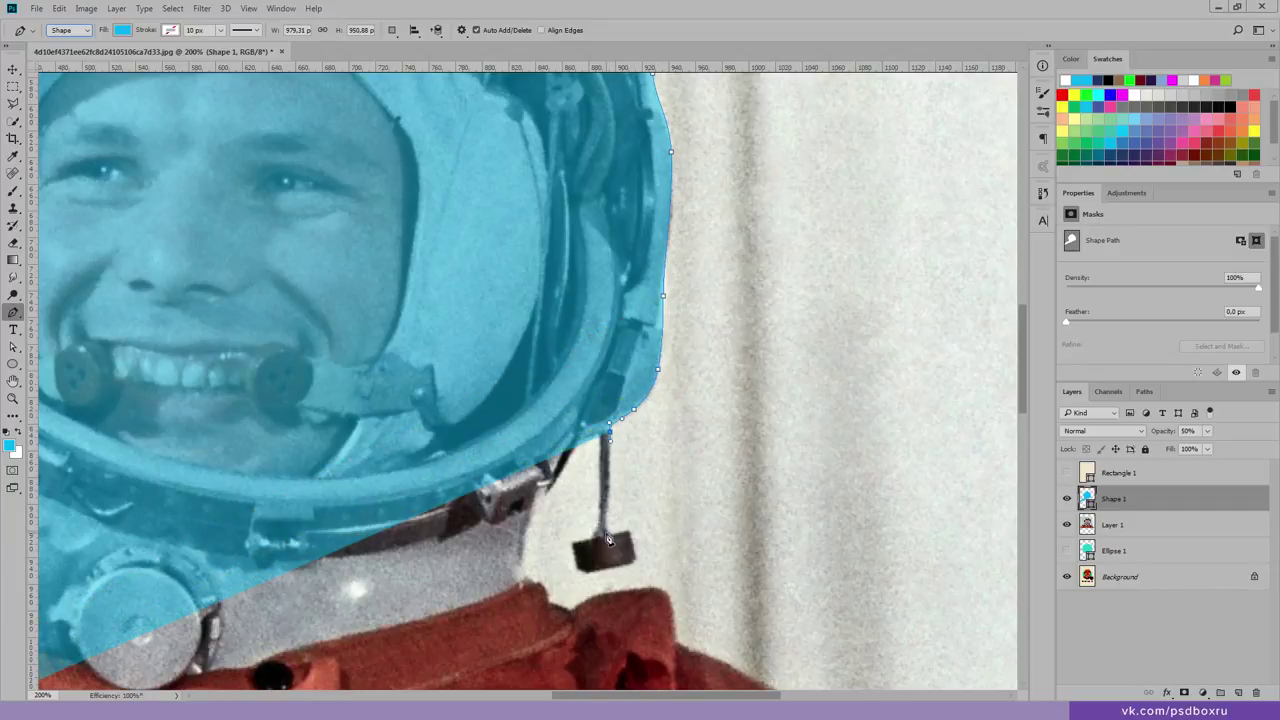
# Step: Trace down the antenna, around its box, and back along the collar
pyautogui.click(608, 525)
pyautogui.click(633, 560)
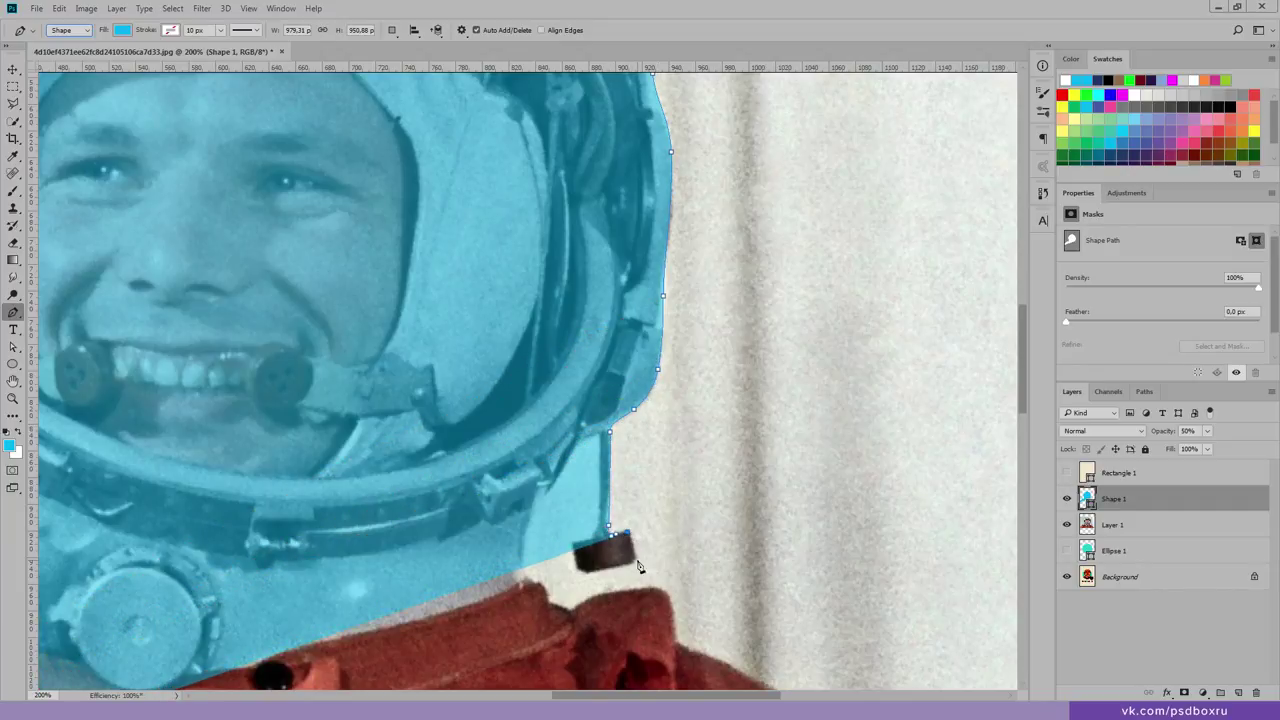
pyautogui.click(586, 572)
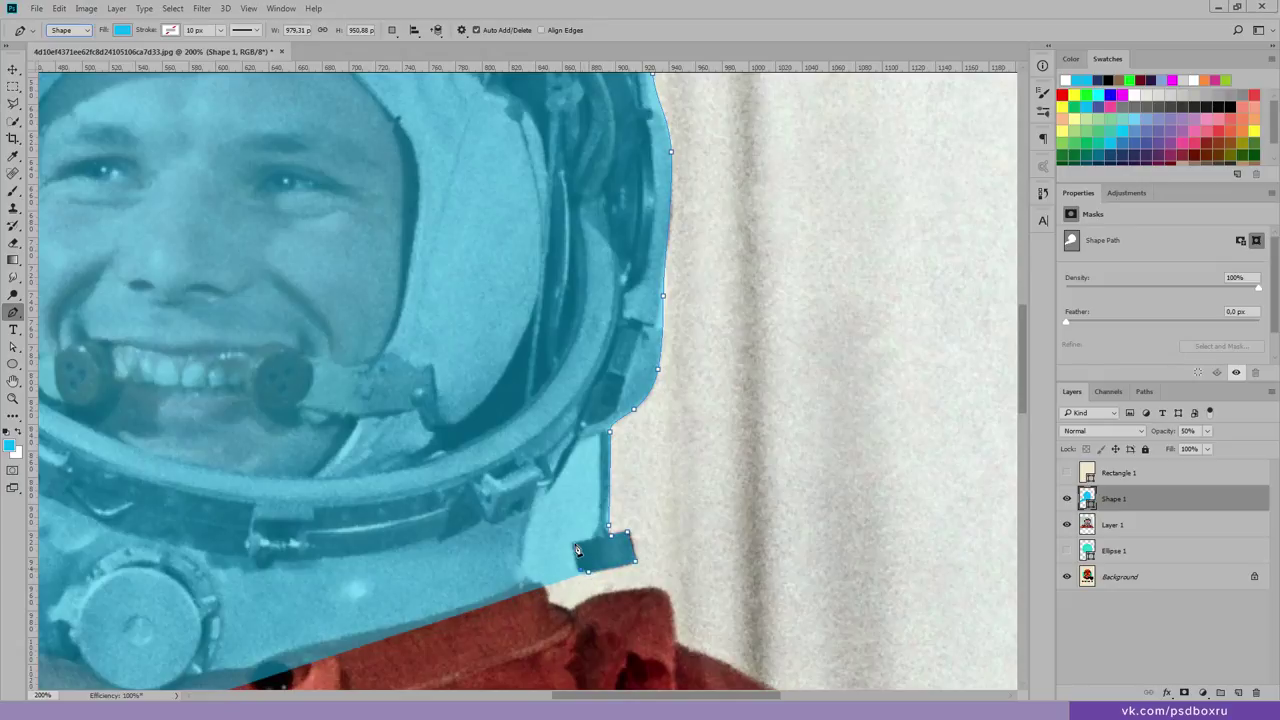
pyautogui.click(572, 545)
pyautogui.click(601, 494)
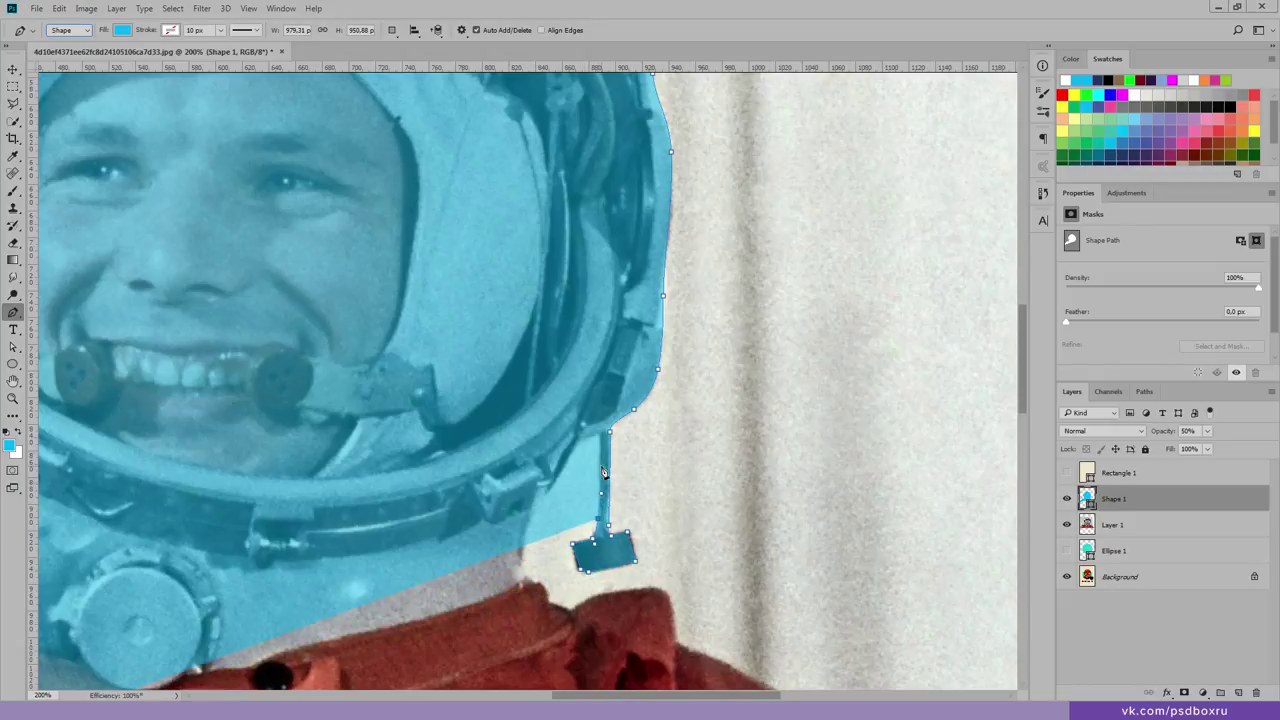
pyautogui.click(600, 434)
pyautogui.click(551, 494)
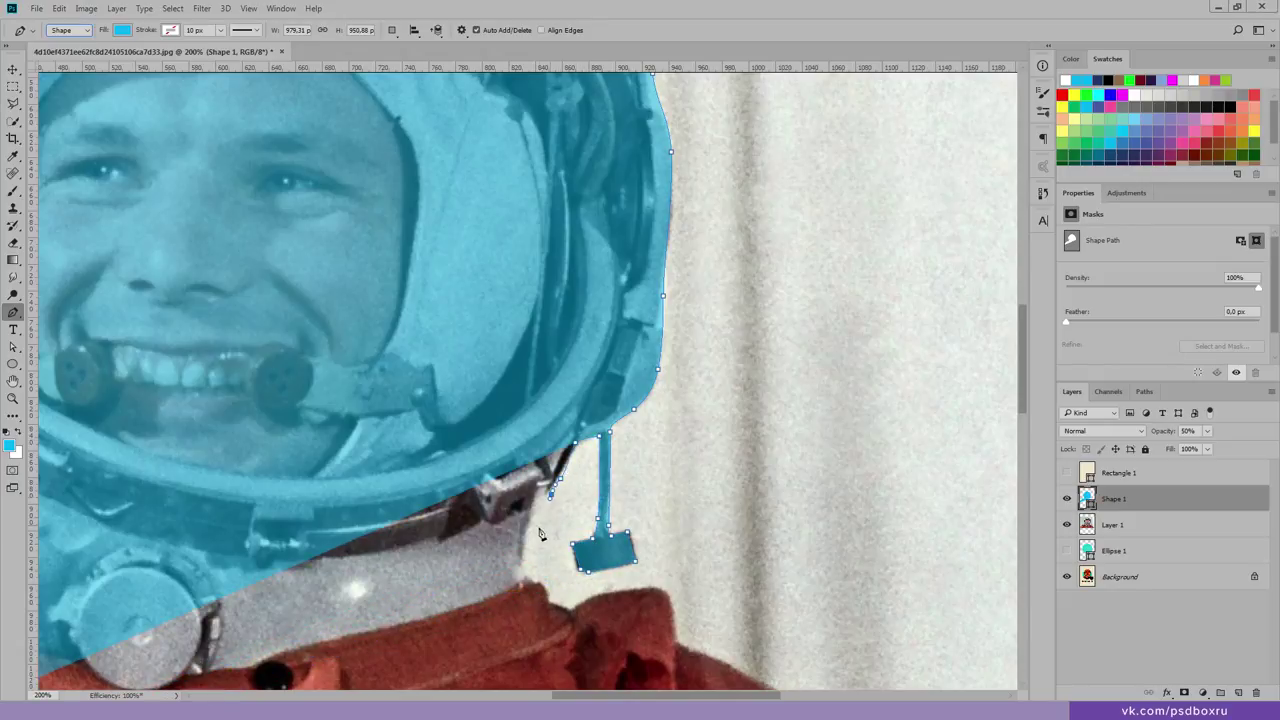
pyautogui.click(534, 570)
# Step: Continue the outline along the collar edge and down the shoulder
pyautogui.moveTo(640, 620); pyautogui.dragTo(507, 380)
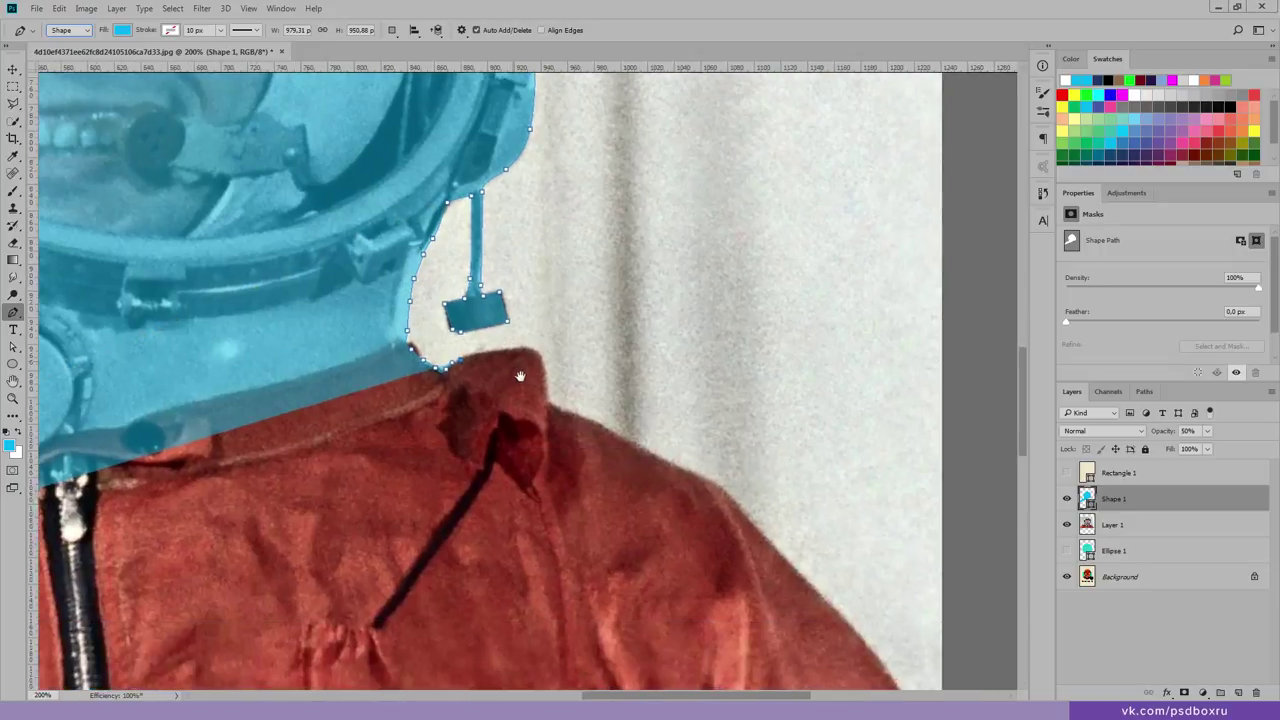
pyautogui.click(522, 348)
pyautogui.click(536, 353)
pyautogui.click(546, 401)
pyautogui.click(620, 436)
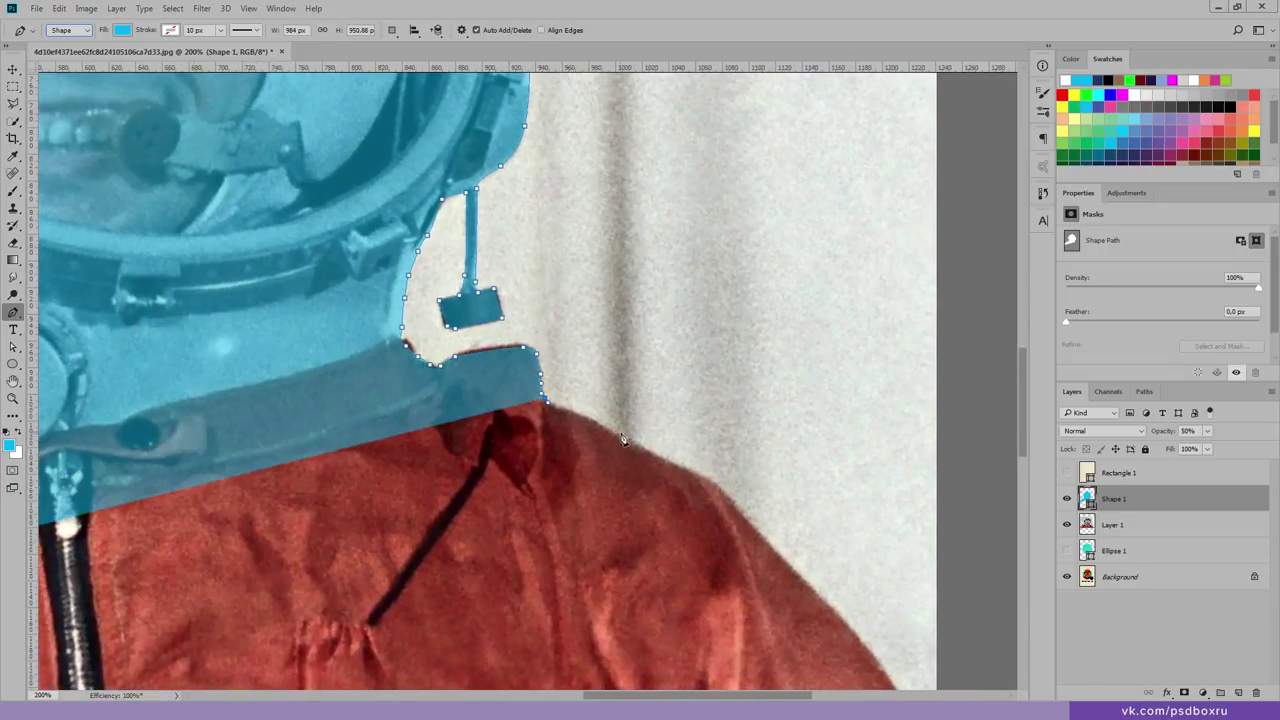
pyautogui.click(664, 462)
pyautogui.click(700, 480)
pyautogui.click(730, 502)
# Step: Finish the shoulder curve to the photo's bottom-right and bottom-left corners
pyautogui.moveTo(770, 548); pyautogui.dragTo(589, 334)
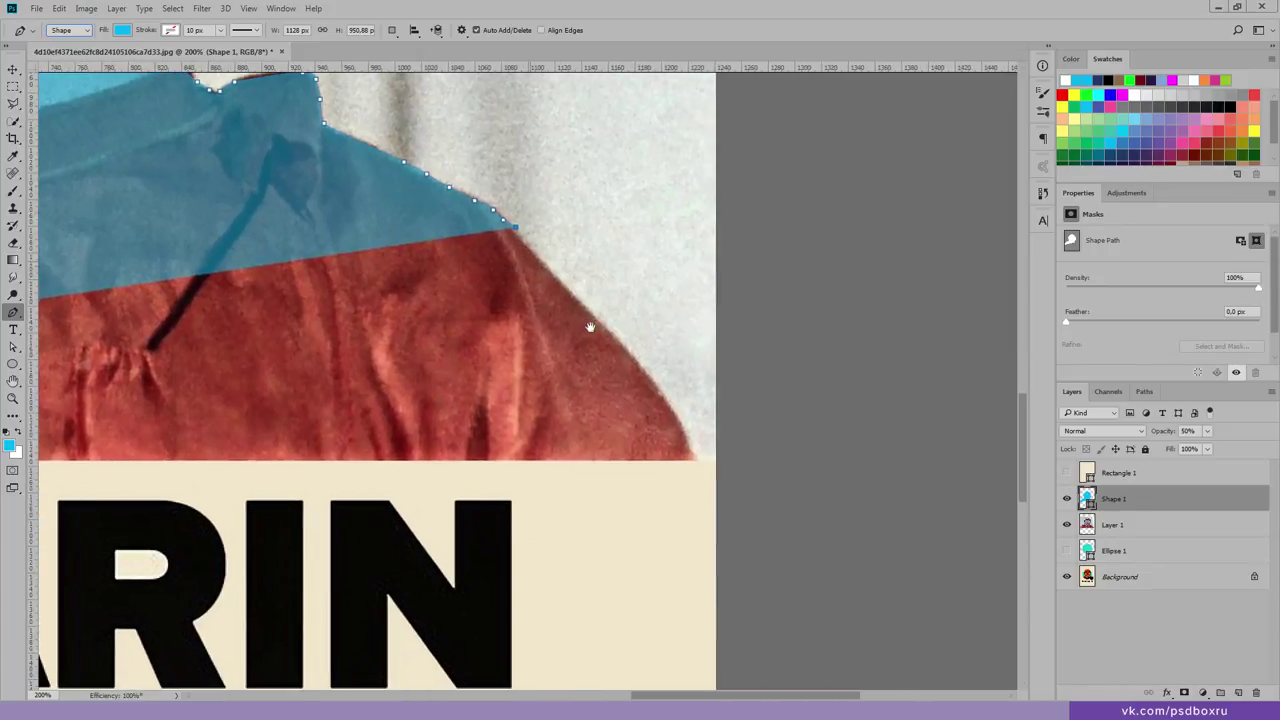
pyautogui.click(586, 313)
pyautogui.click(607, 330)
pyautogui.click(723, 481)
pyautogui.moveTo(310, 553)
pyautogui.mouseDown()
pyautogui.moveTo(586, 507)
pyautogui.moveTo(571, 463)
pyautogui.mouseUp()
pyautogui.click(397, 422)
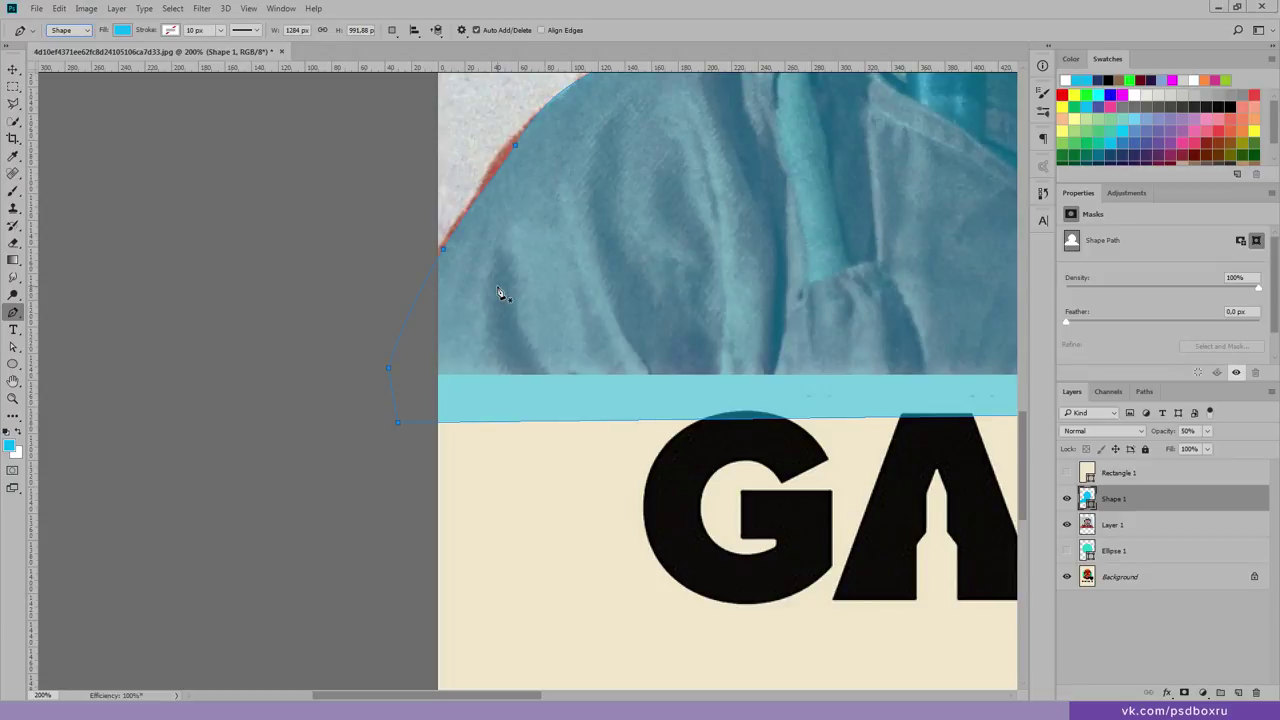
# Step: Copy the traced astronaut from the original photo onto its own new layer
pyautogui.press('Return')
pyautogui.scroll(-5, 690, 310)
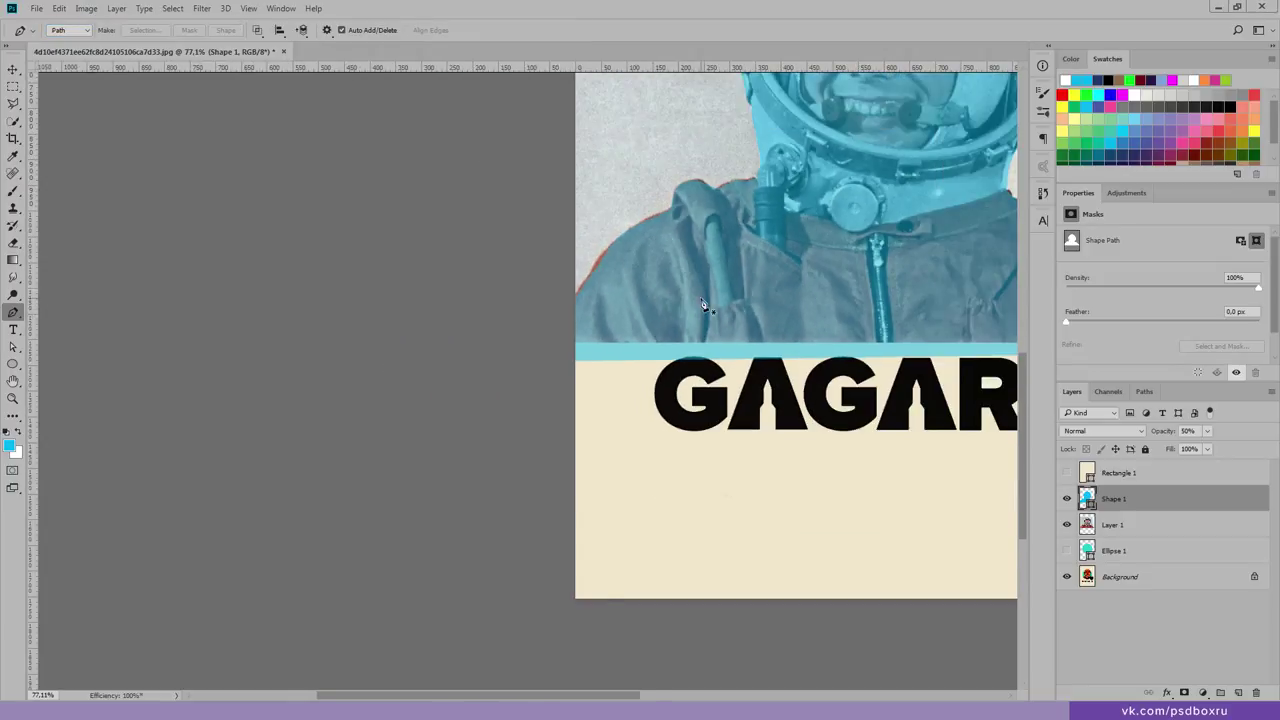
pyautogui.scroll(-3, 703, 305)
pyautogui.scroll(-2, 403, 260)
pyautogui.press('v')
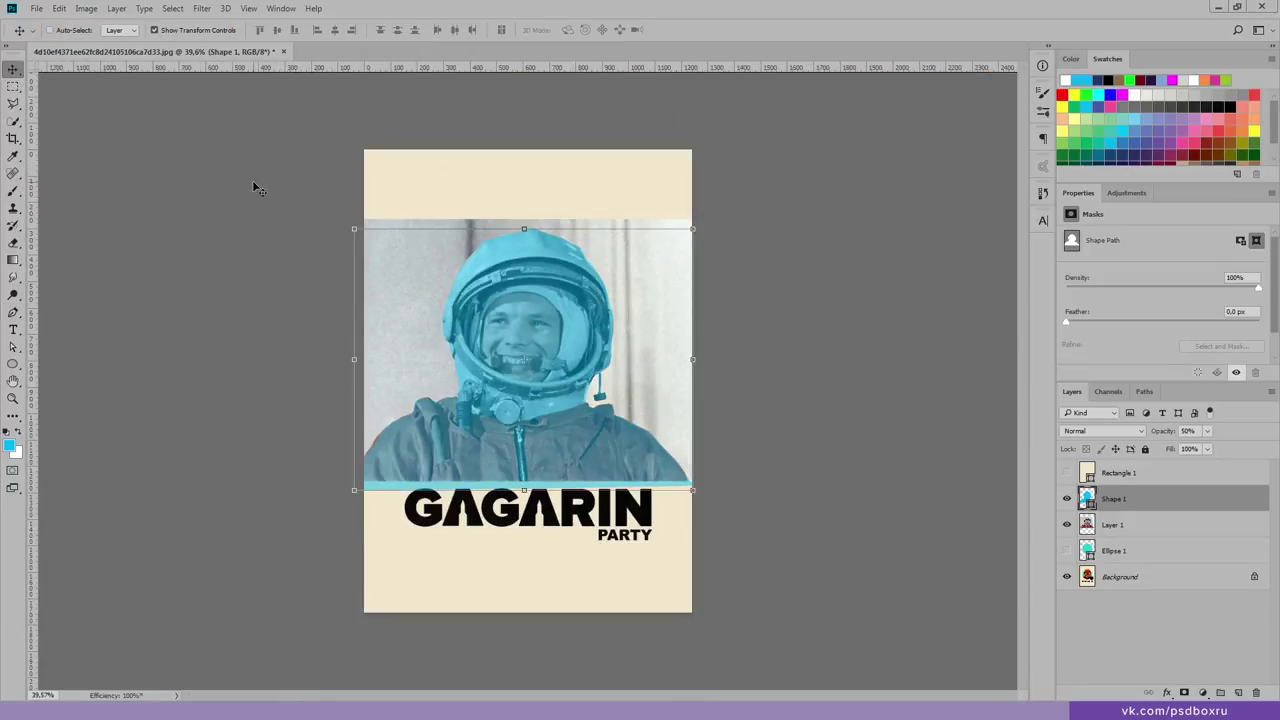
pyautogui.keyDown('ctrl'); pyautogui.click(1086, 498); pyautogui.keyUp('ctrl')
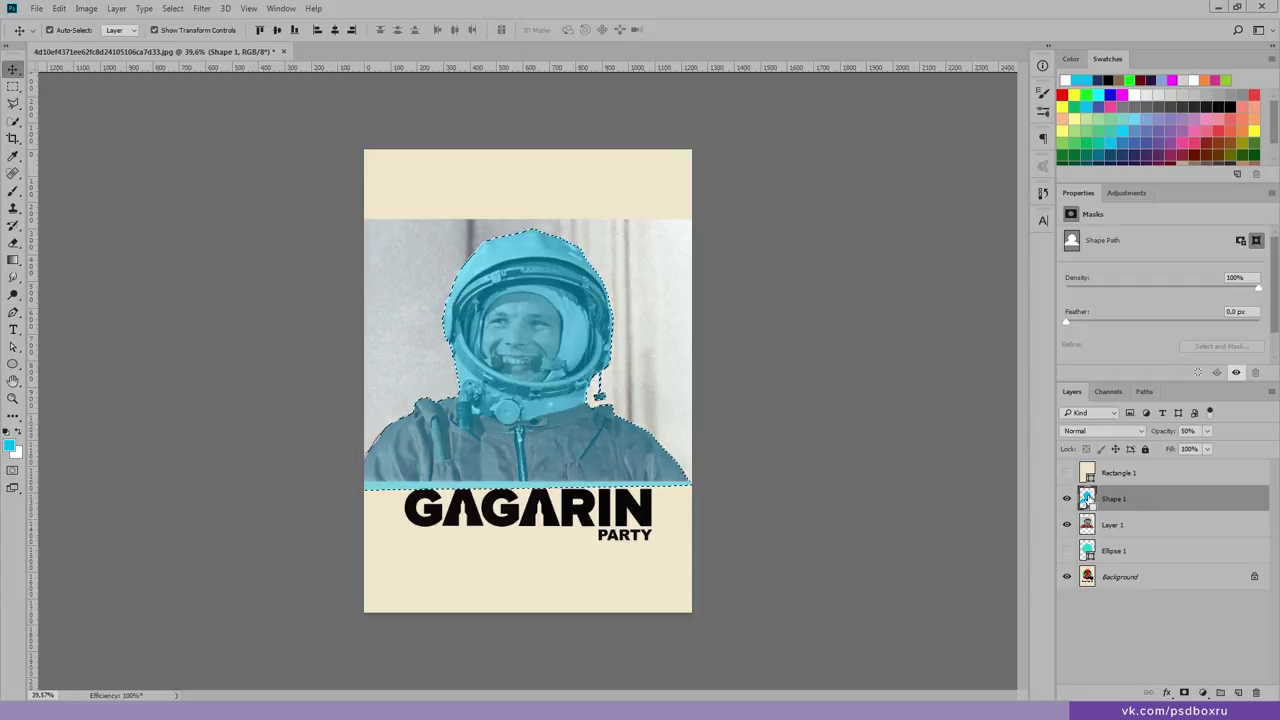
pyautogui.click(1114, 525)
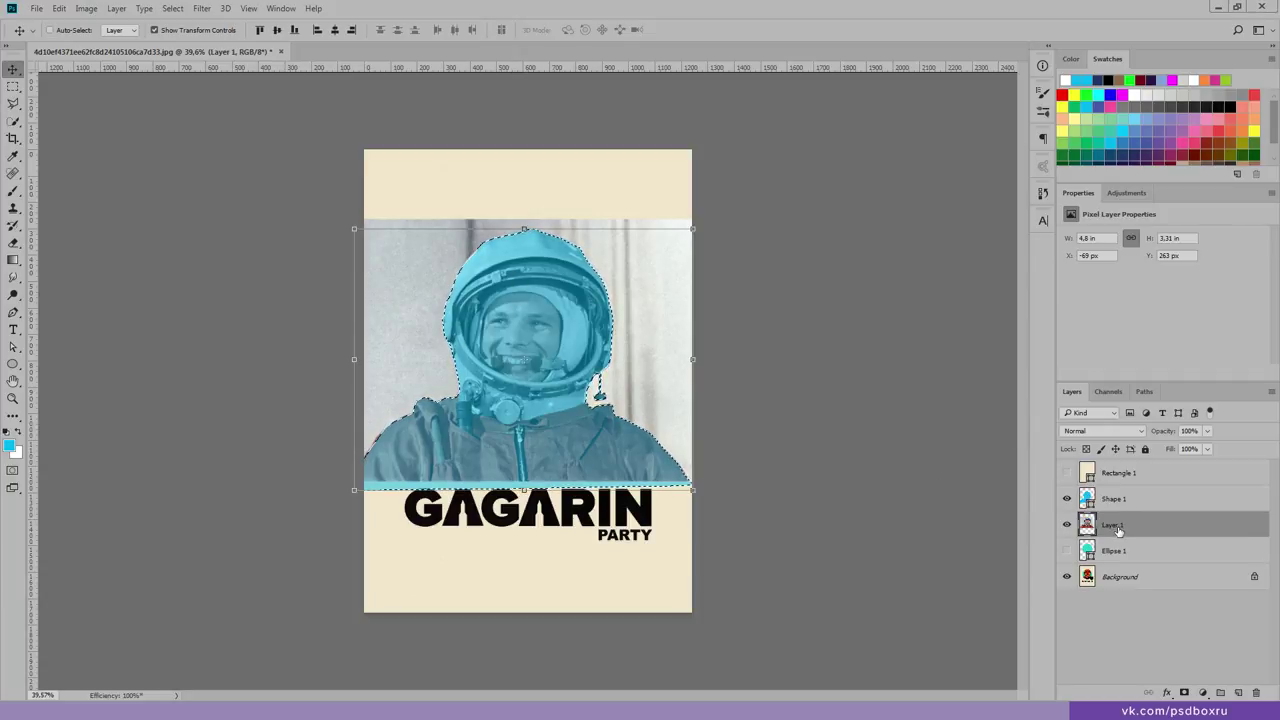
pyautogui.hotkey('ctrl', 'j')
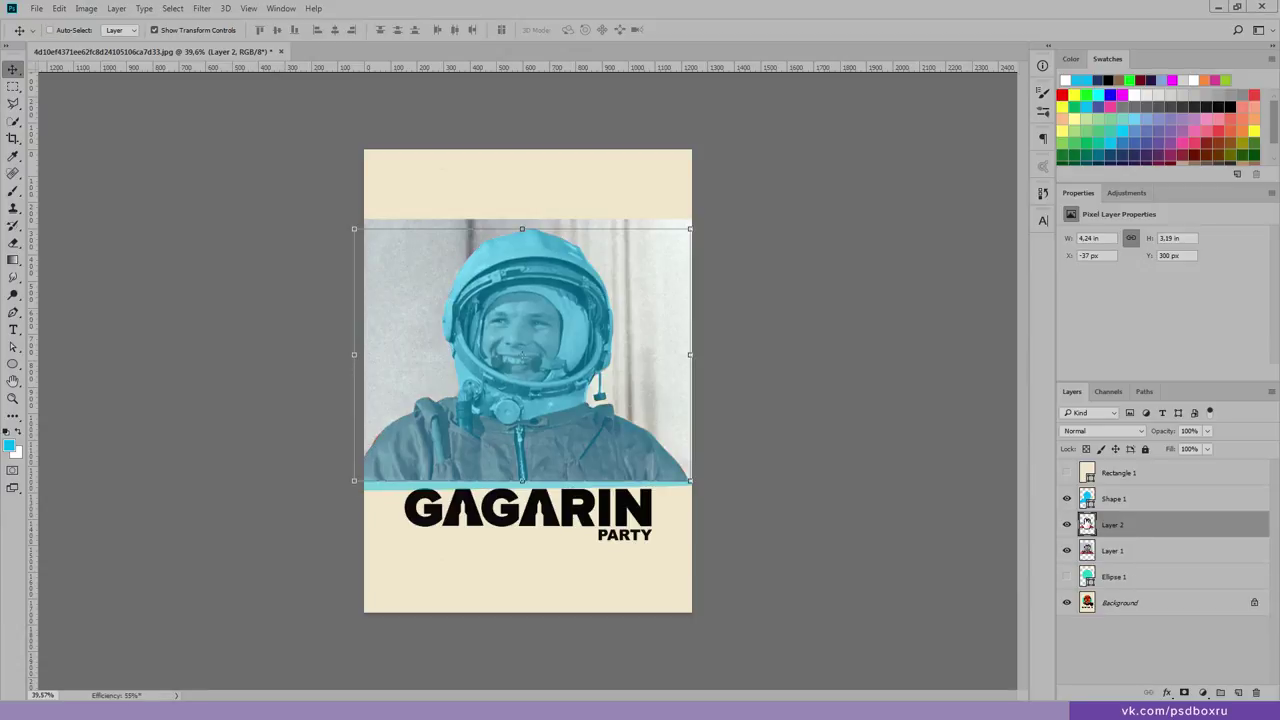
# Step: Delete the Shape 1 tracing and Layer 1 photo, then select Layer 2 with the teal circle showing
pyautogui.click(1117, 498)
pyautogui.press('Delete')
pyautogui.click(1112, 524)
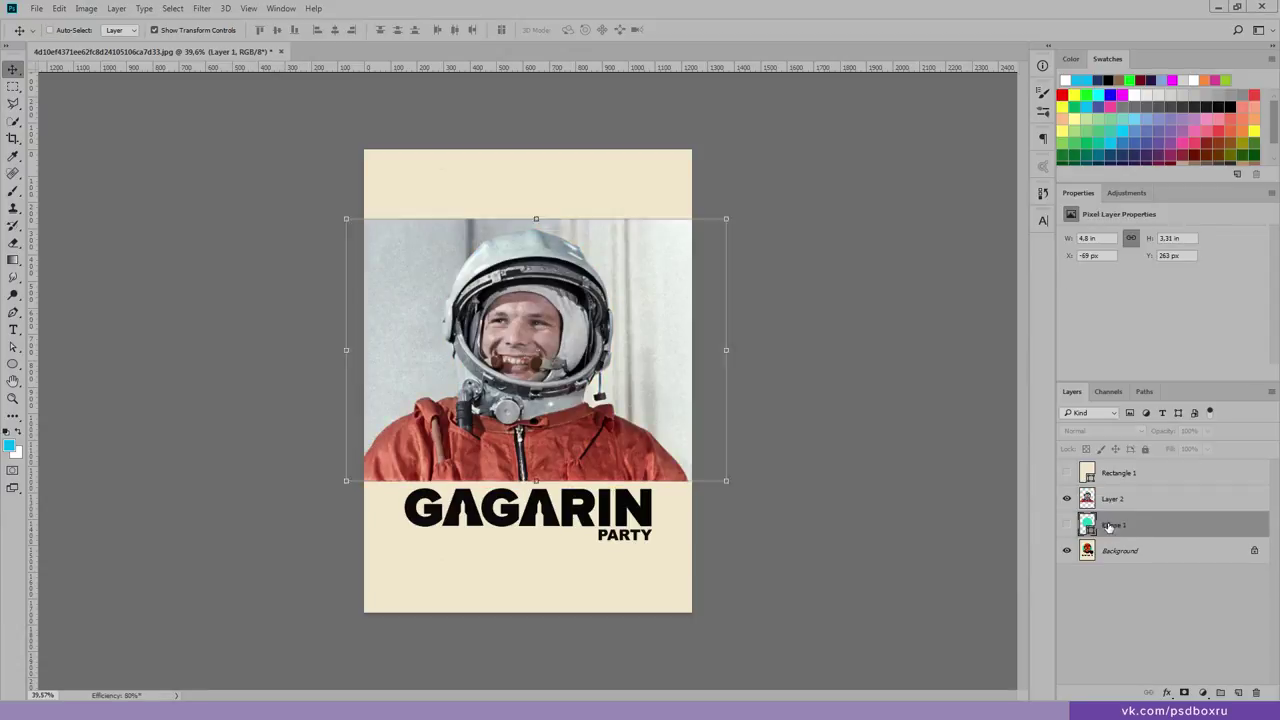
pyautogui.press('Delete')
pyautogui.click(1125, 497)
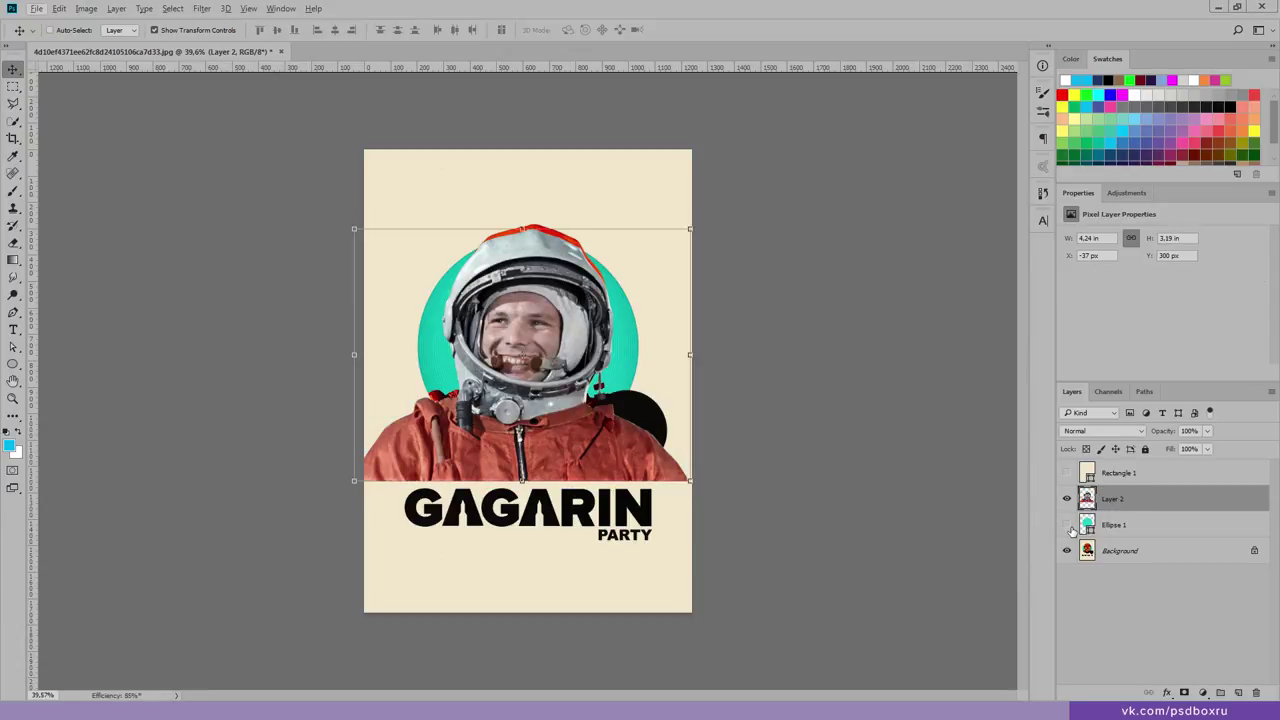
pyautogui.click(1066, 524)
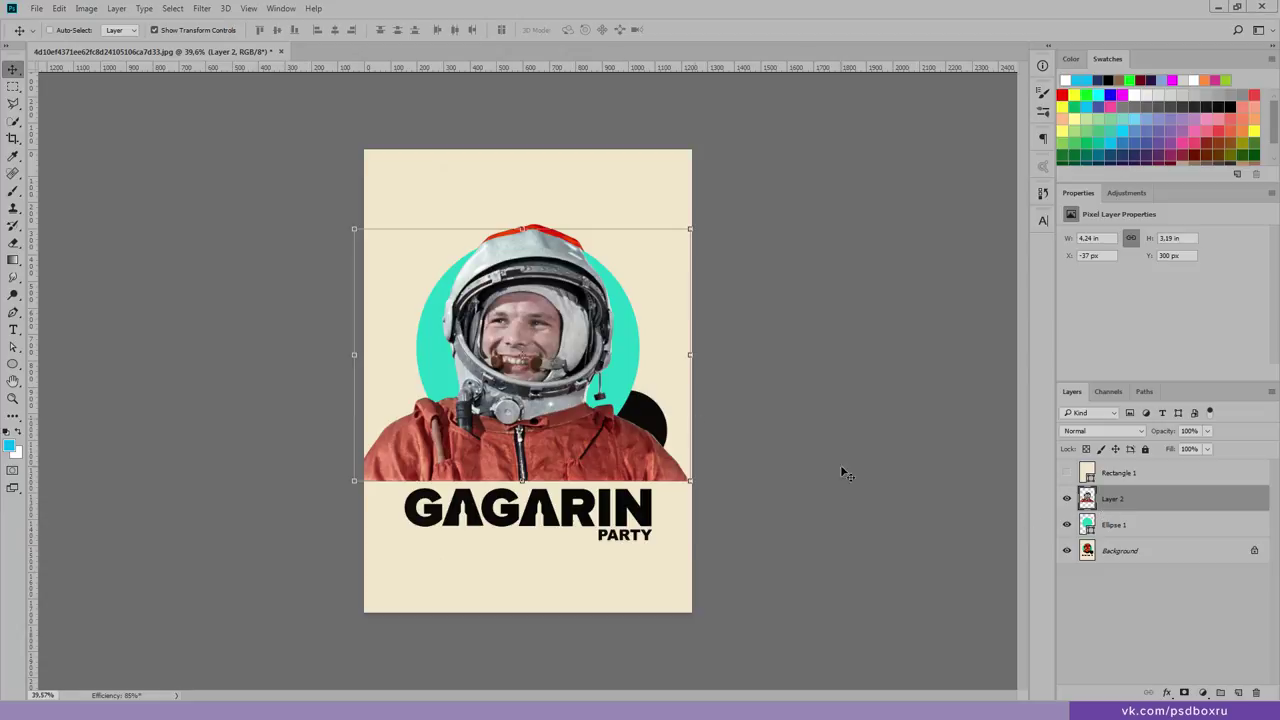
pyautogui.click(1066, 526)
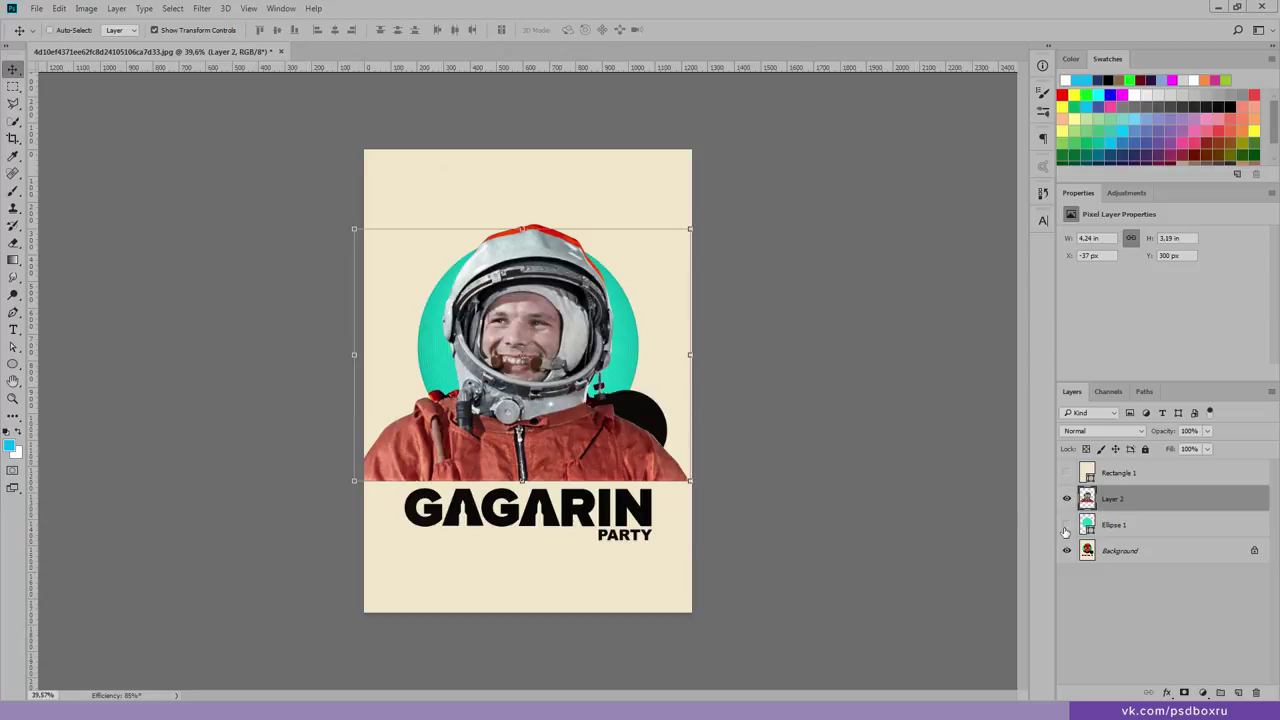
# Step: Convert the astronaut cutout to a smart object and move it to the page's lower right
pyautogui.moveTo(503, 324)
pyautogui.mouseDown()
pyautogui.moveTo(560, 441)
pyautogui.moveTo(546, 416)
pyautogui.mouseUp()
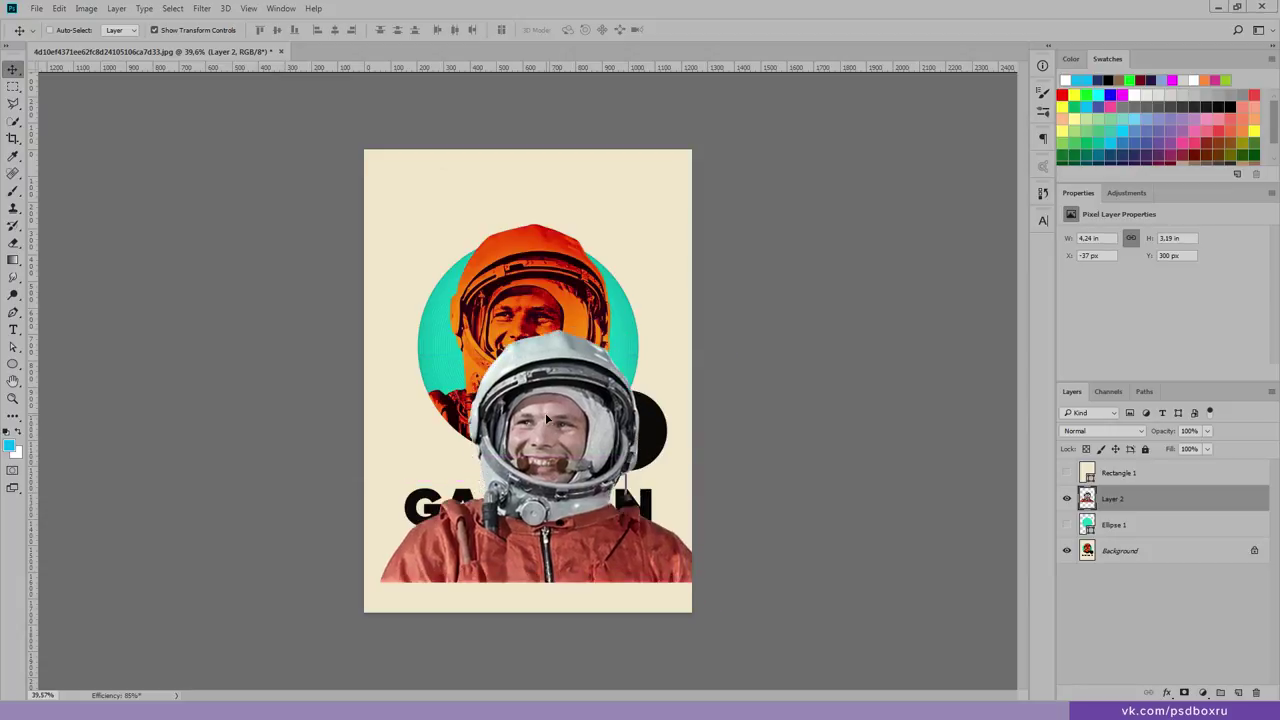
pyautogui.rightClick(1152, 492)
pyautogui.click(1087, 338)
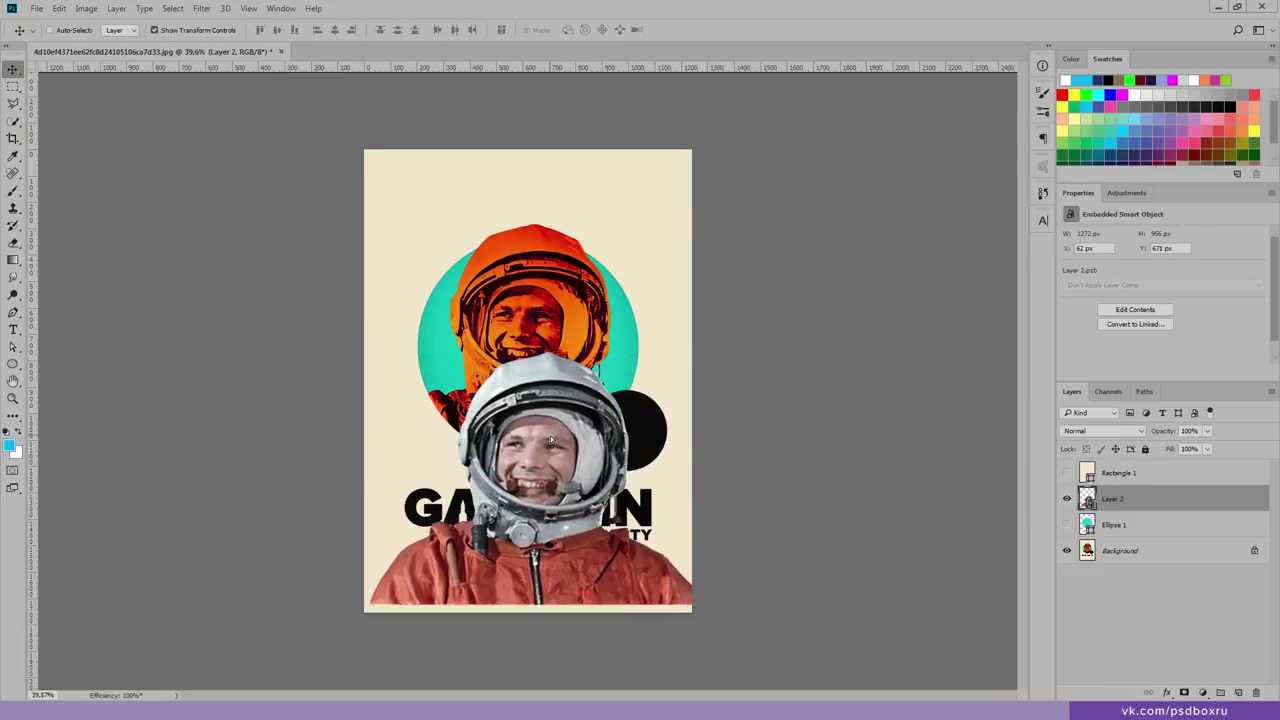
pyautogui.moveTo(550, 440); pyautogui.dragTo(612, 490)
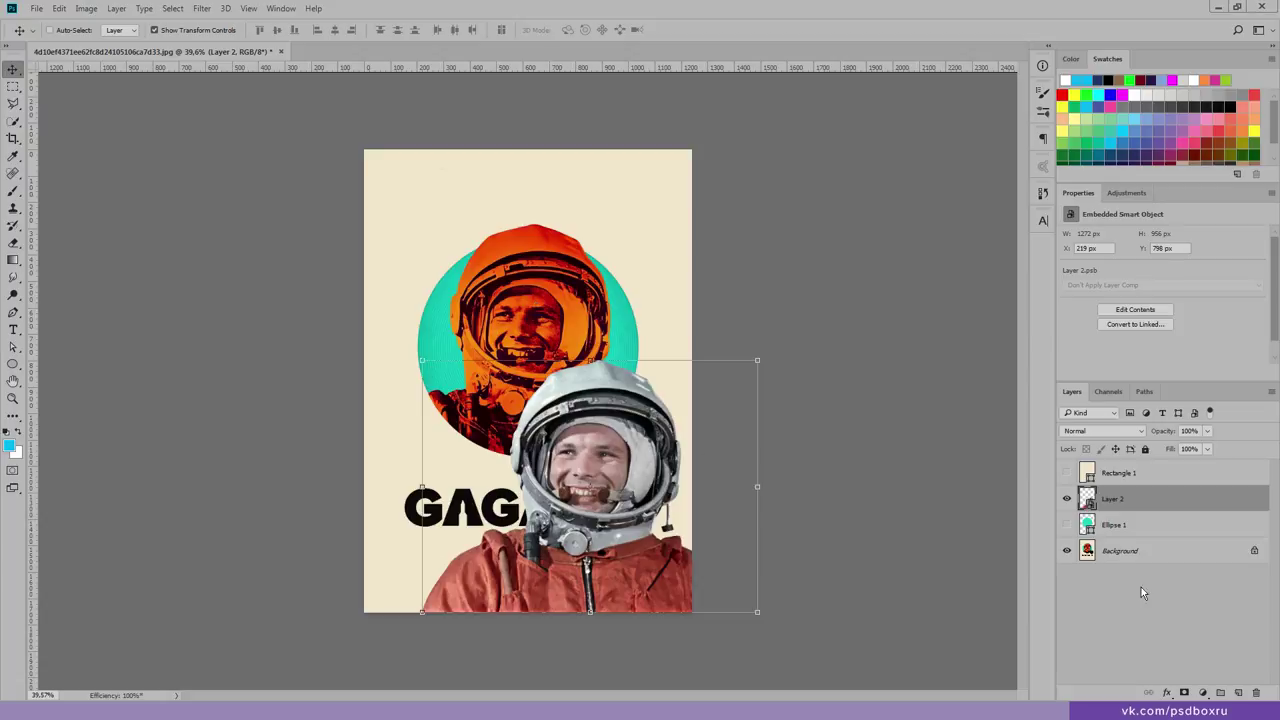
# Step: Add a Gradient Map adjustment clipped to the astronaut cutout Layer 2
pyautogui.click(1203, 692)
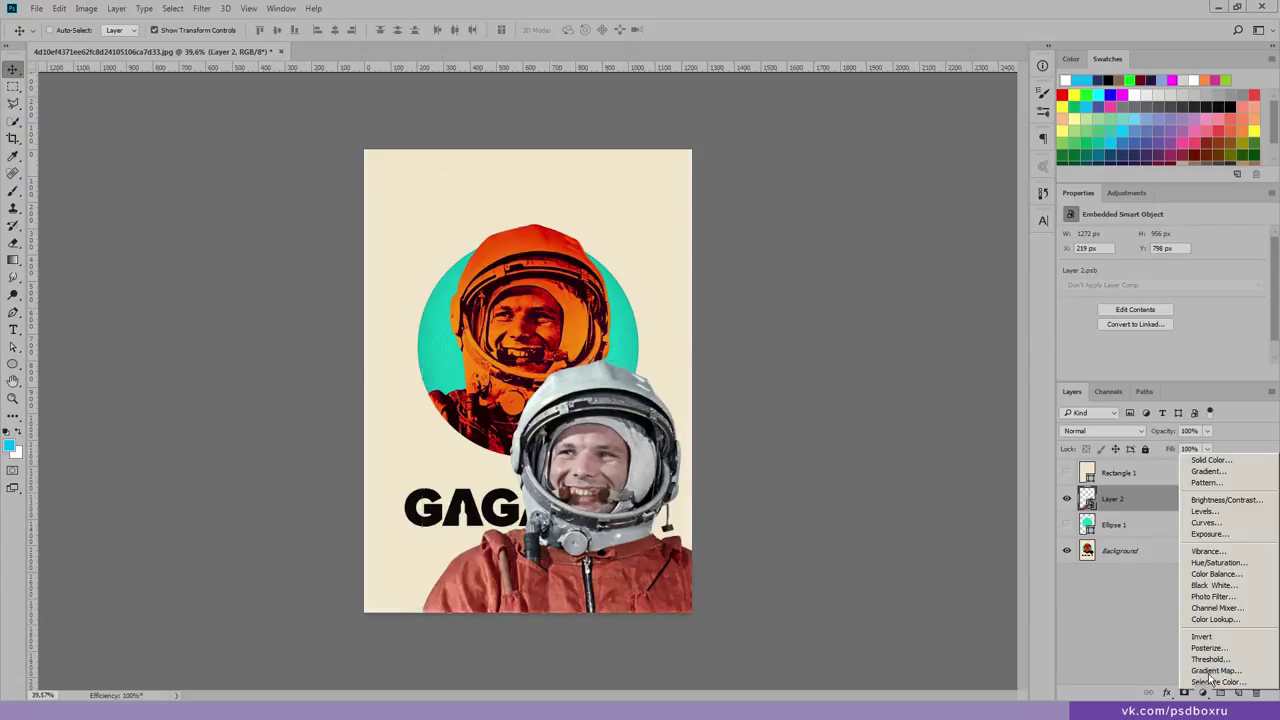
pyautogui.click(1210, 671)
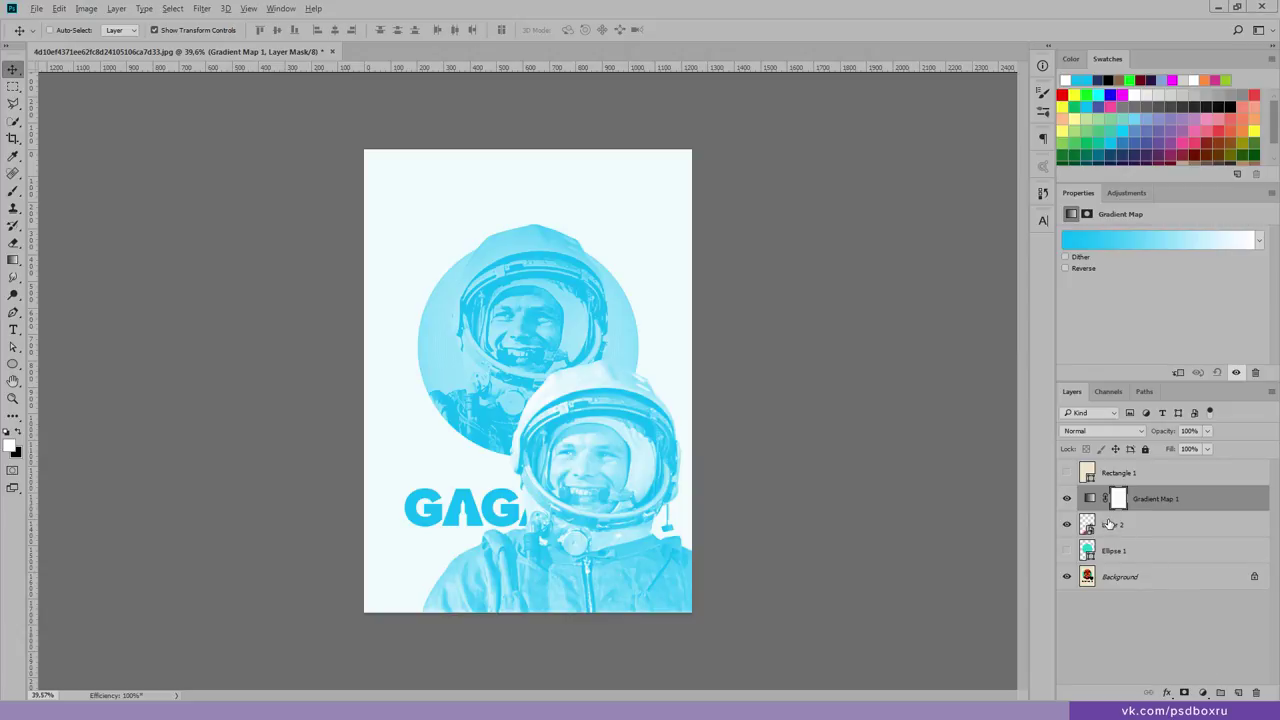
pyautogui.keyDown('alt'); pyautogui.click(1112, 510); pyautogui.keyUp('alt')
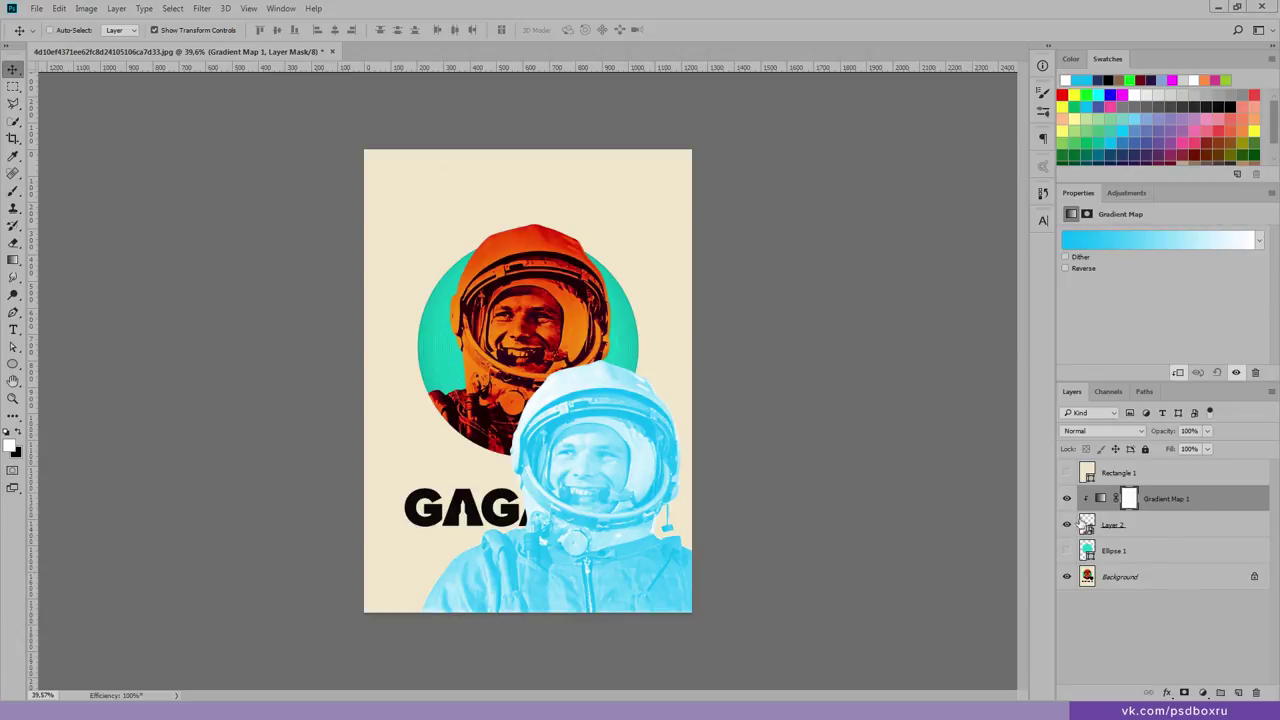
# Step: Set the gradient map's right colour stop to orange #f58201
pyautogui.click(1103, 500)
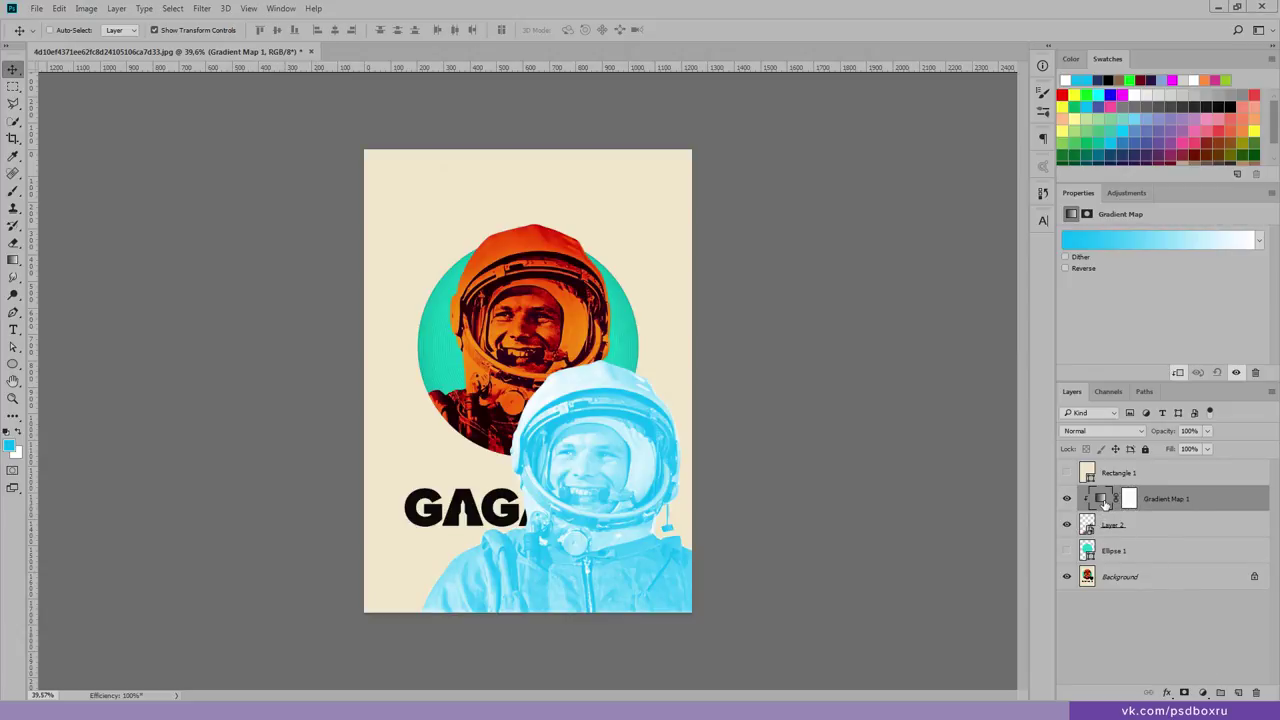
pyautogui.click(1088, 245)
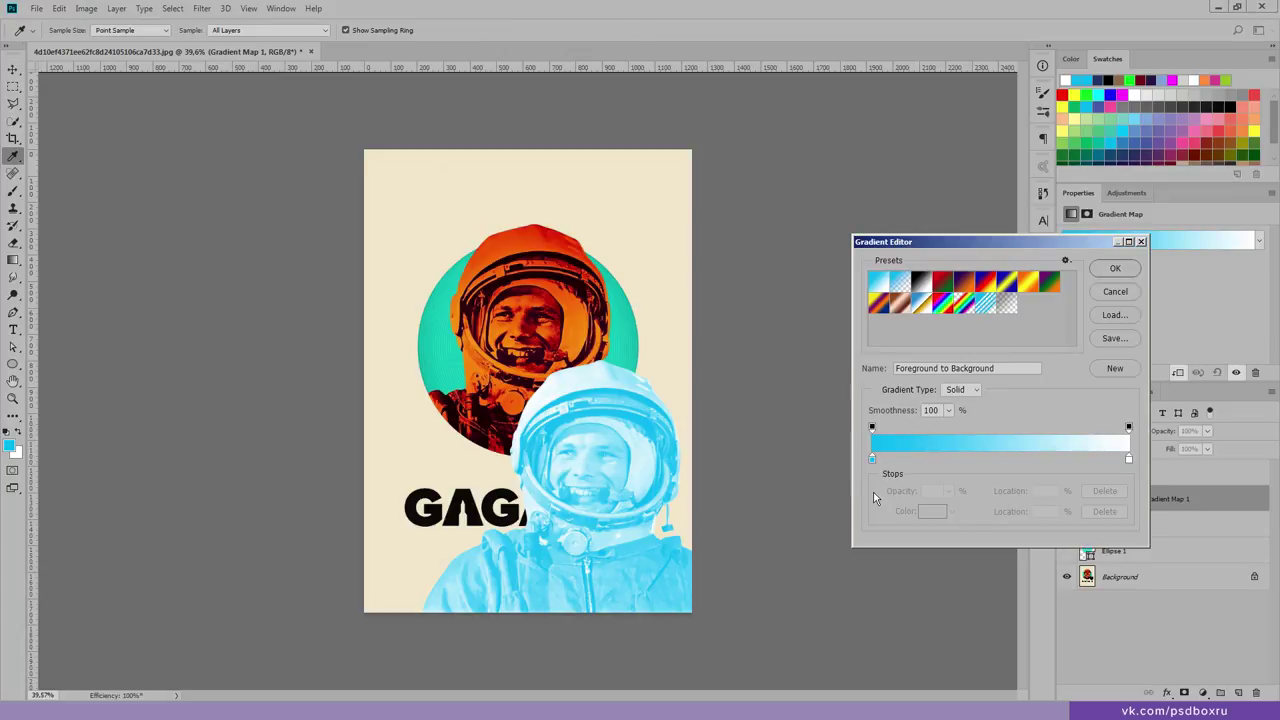
pyautogui.click(872, 458)
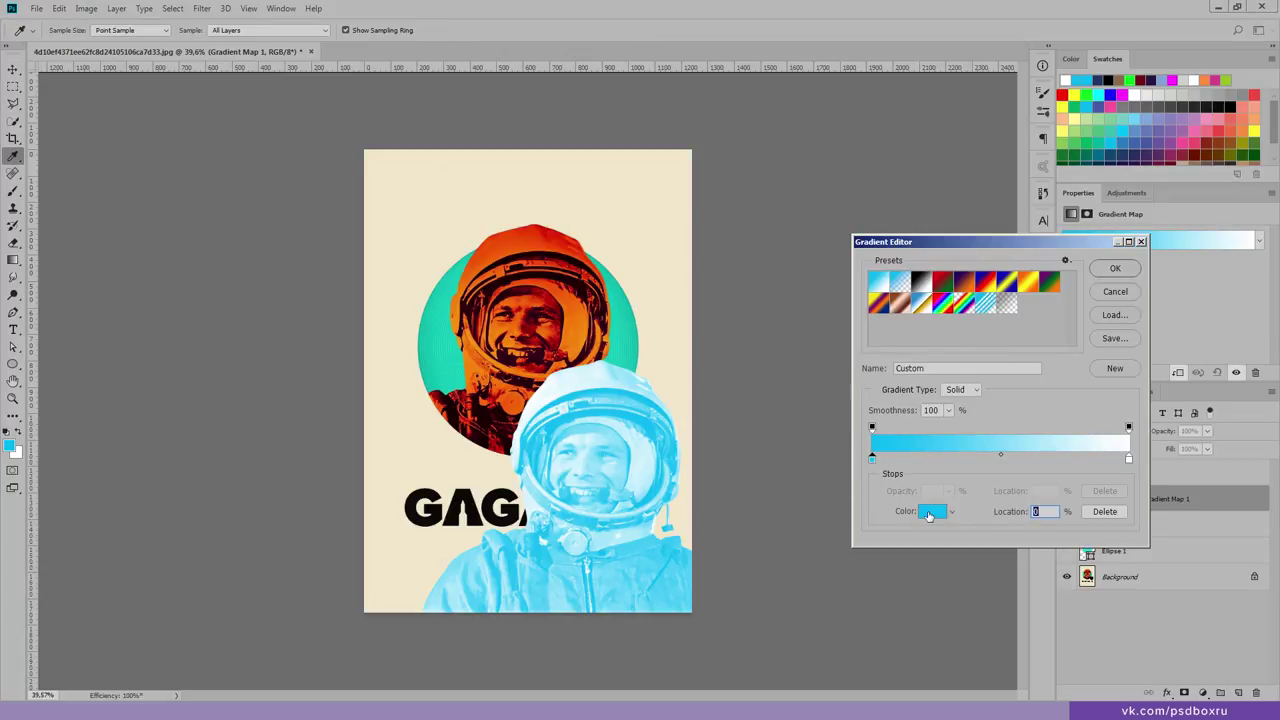
pyautogui.click(1129, 459)
pyautogui.click(933, 513)
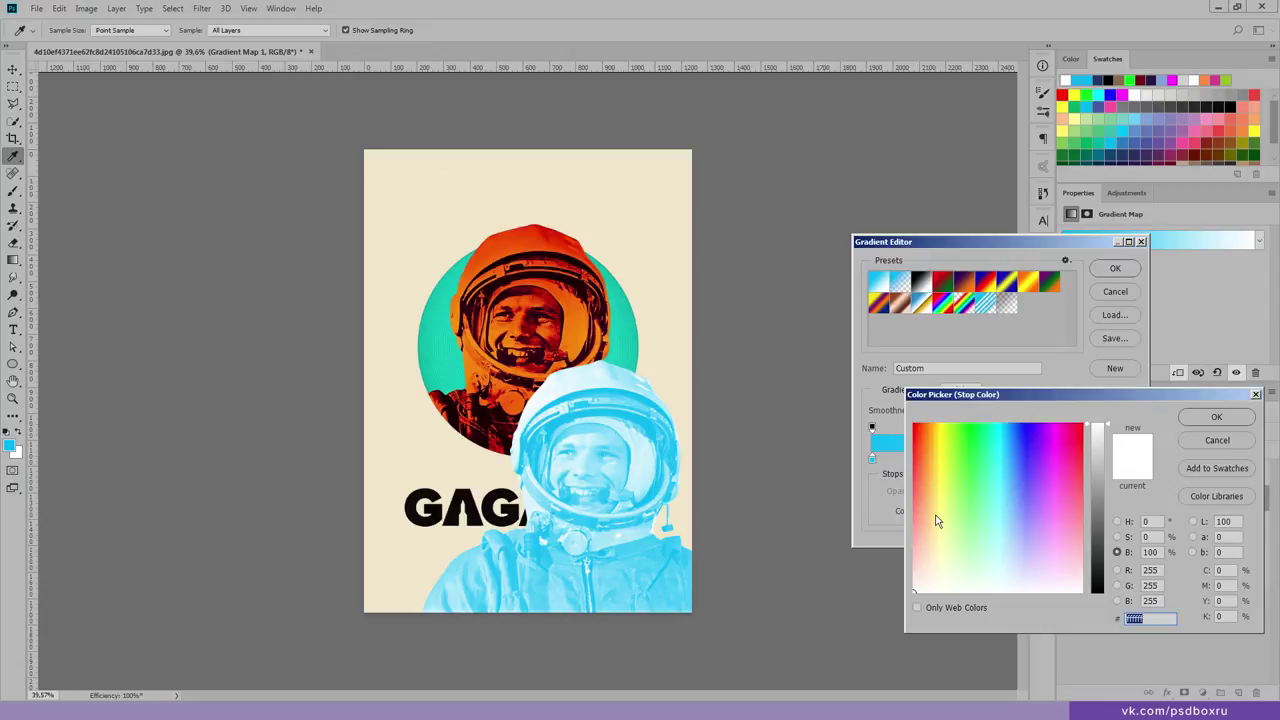
pyautogui.click(576, 322)
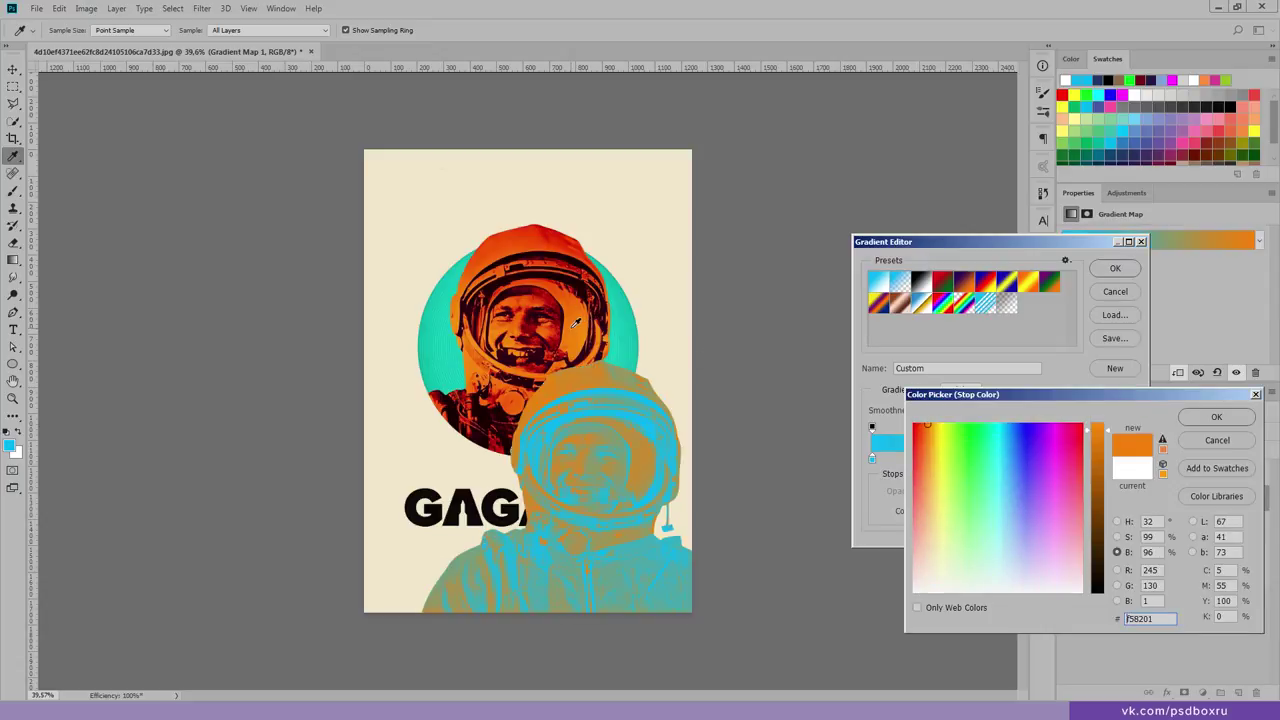
pyautogui.click(1206, 417)
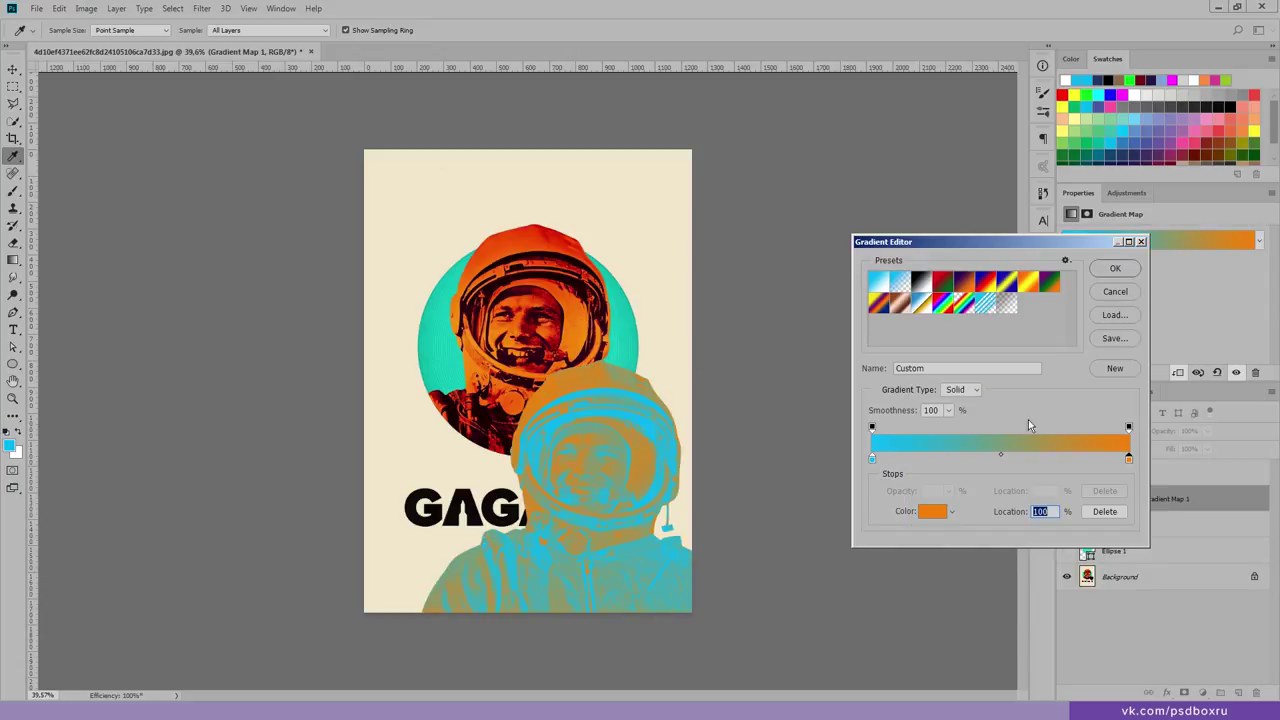
# Step: Set the left stop to near-black #1a0001 and add a red #b40202 middle stop
pyautogui.click(871, 458)
pyautogui.click(926, 511)
pyautogui.click(482, 414)
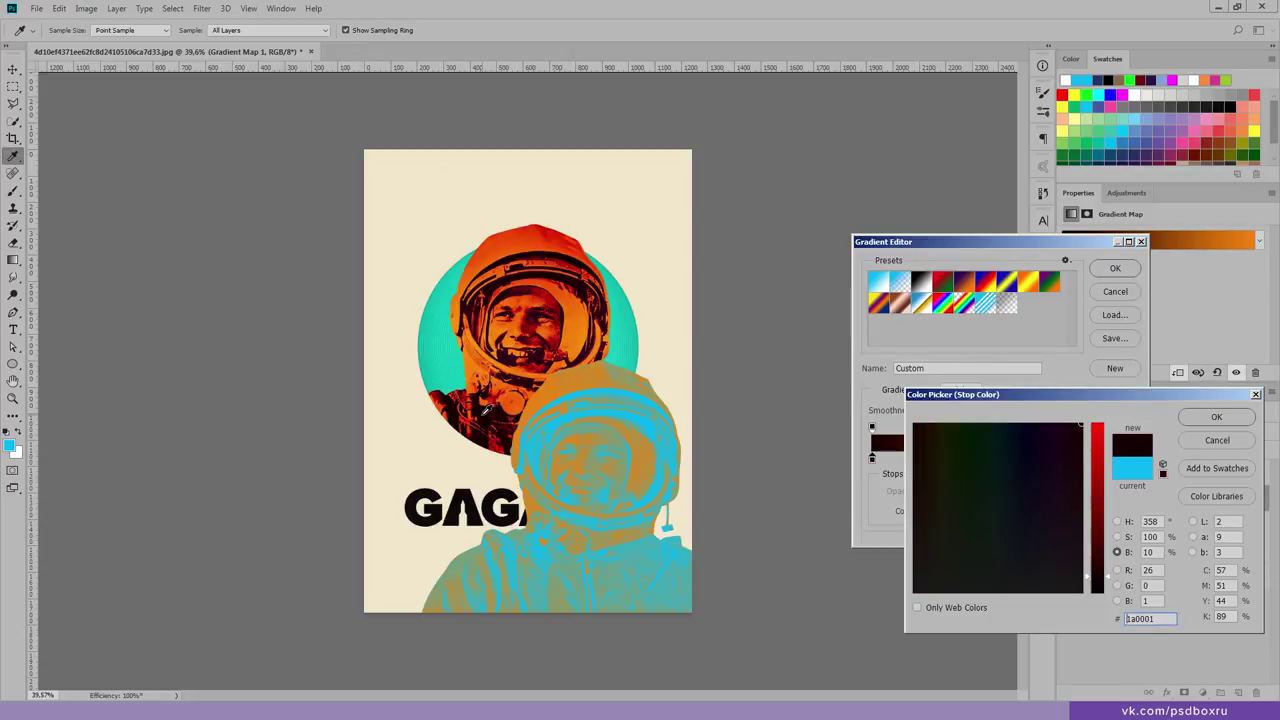
pyautogui.click(1216, 418)
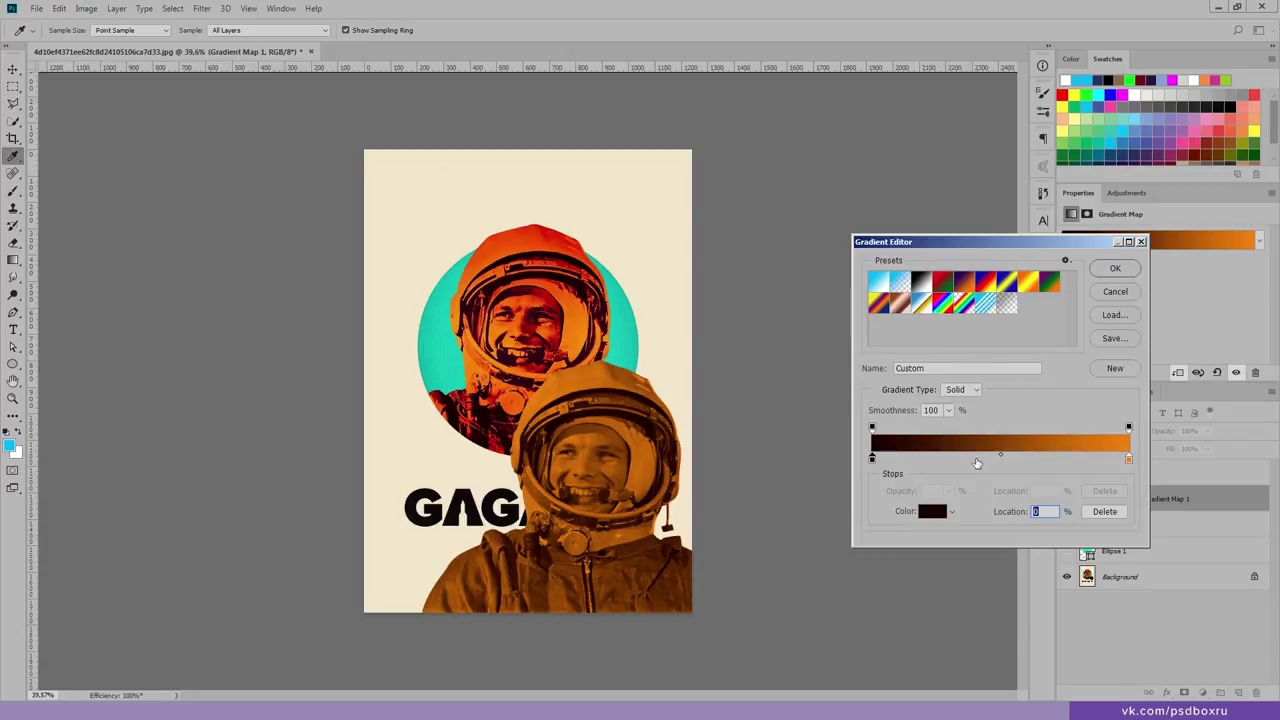
pyautogui.click(1014, 461)
pyautogui.click(929, 511)
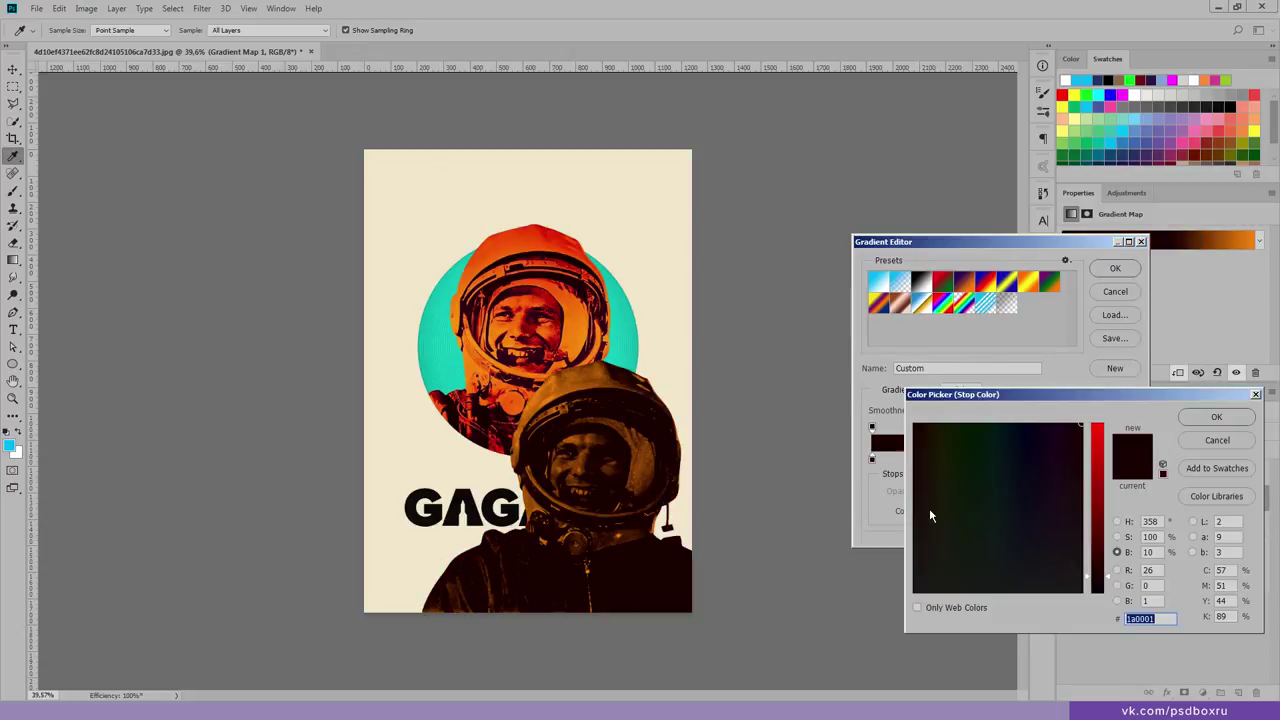
pyautogui.click(561, 322)
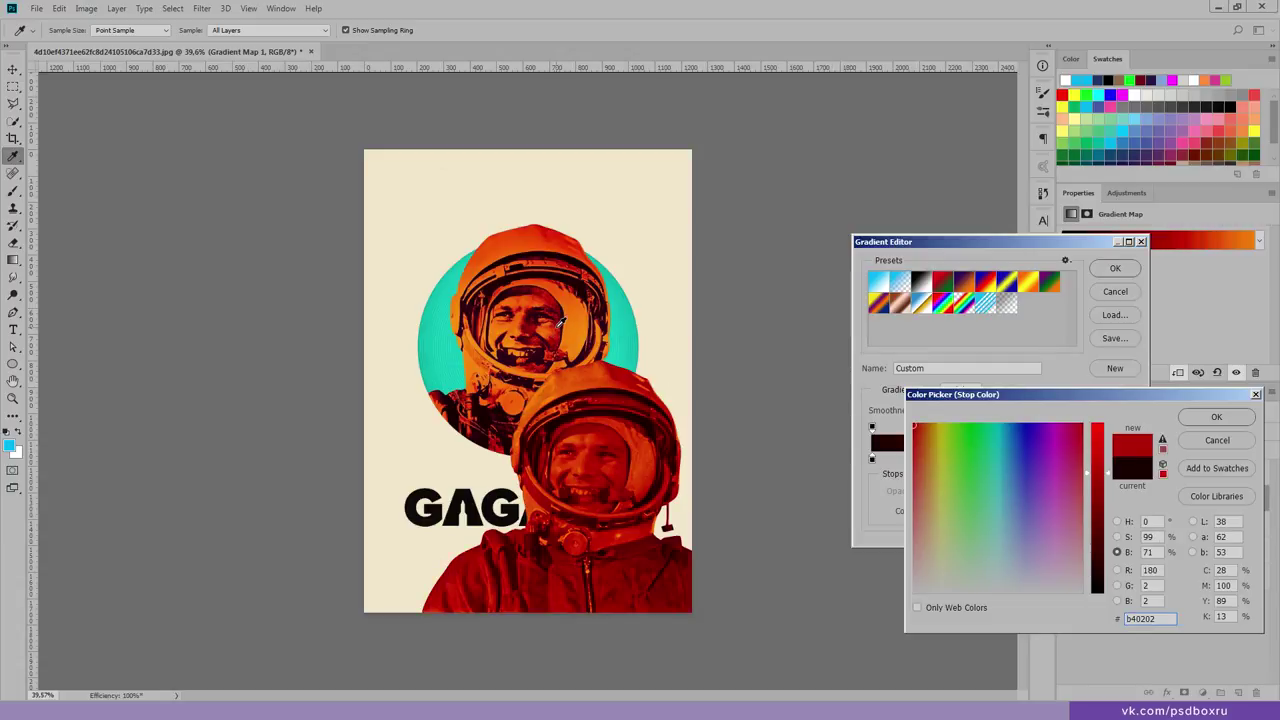
# Step: Position the gradient stops: dark at 18%, red at about 47%, orange at about 79%, and accept
pyautogui.click(1216, 417)
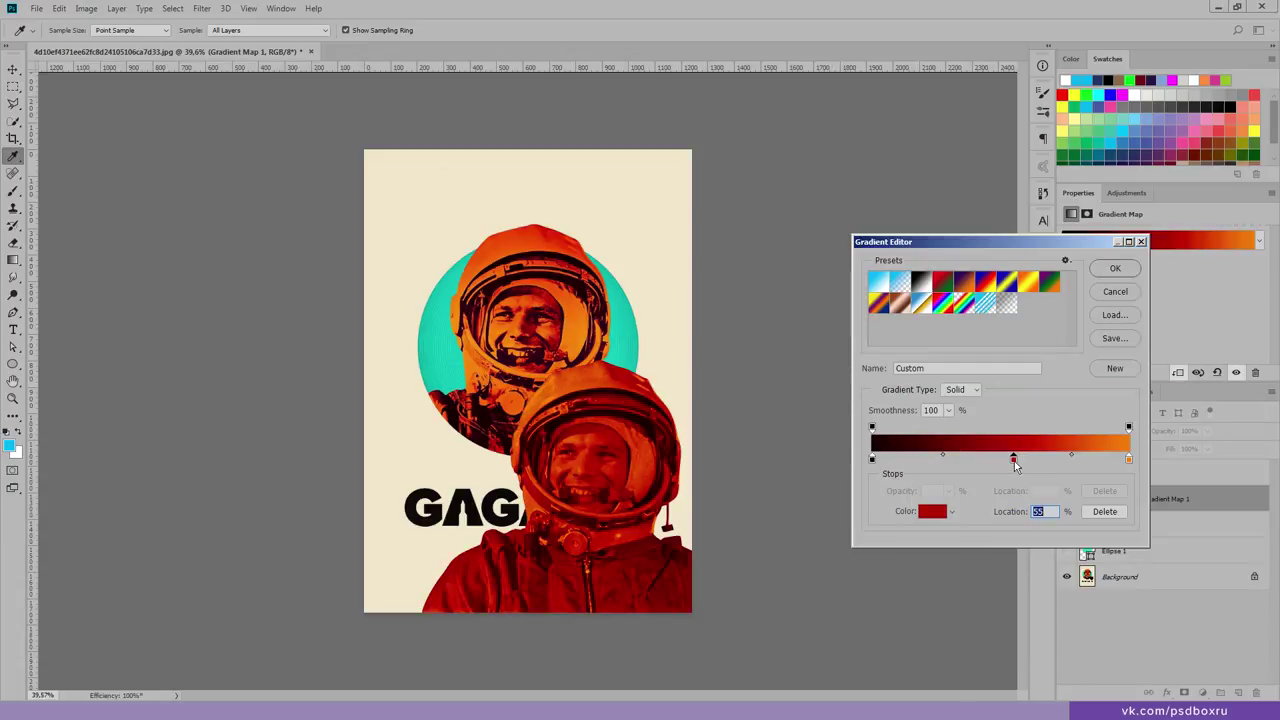
pyautogui.moveTo(1014, 461); pyautogui.dragTo(970, 462)
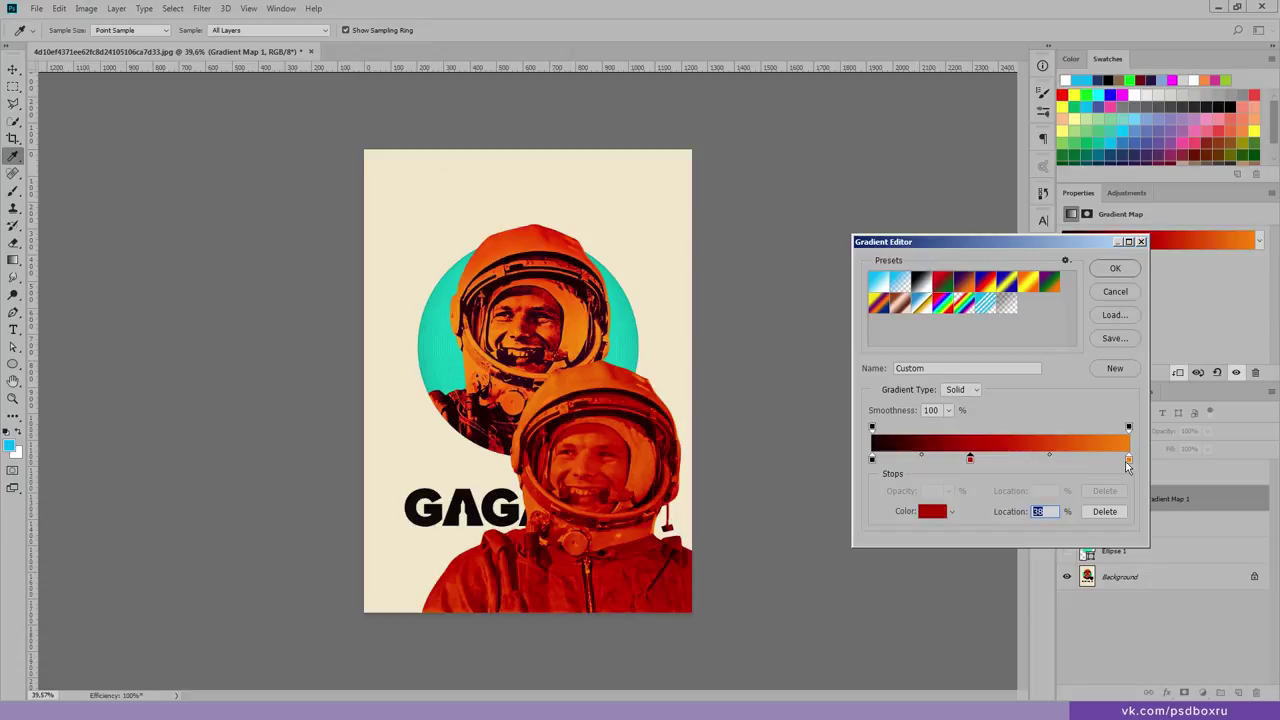
pyautogui.moveTo(1128, 459); pyautogui.dragTo(1063, 463)
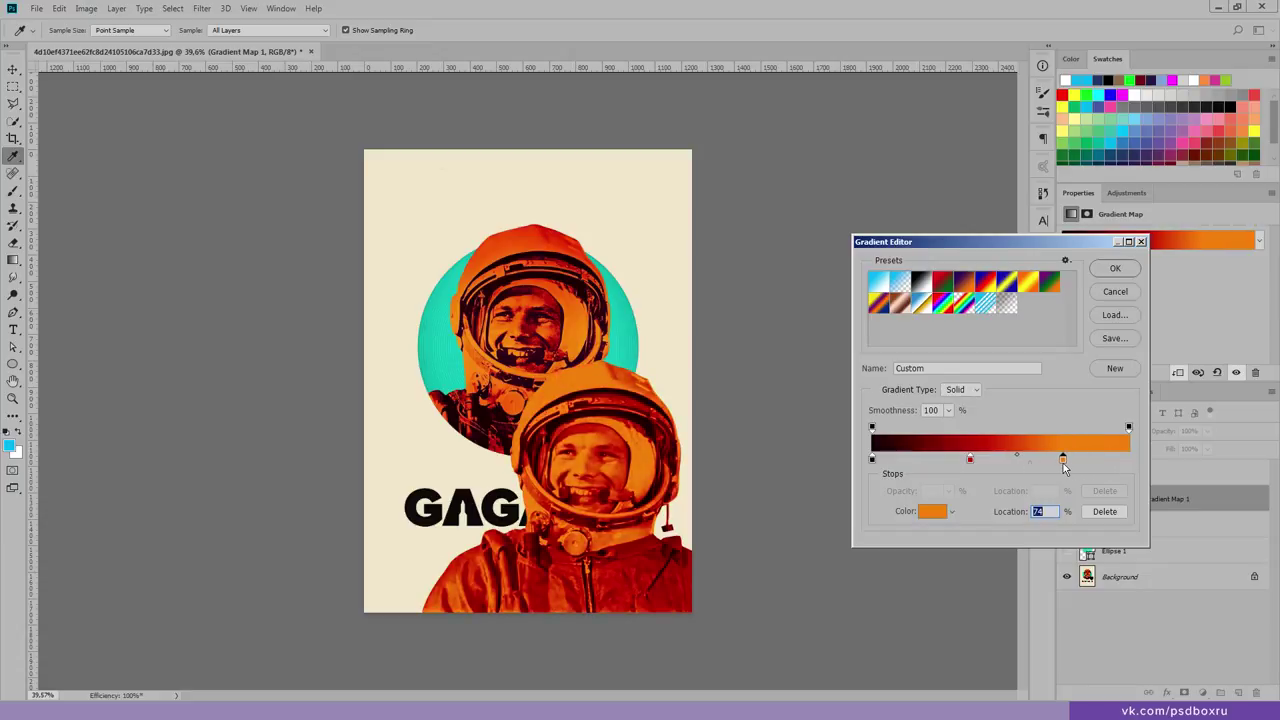
pyautogui.moveTo(969, 460); pyautogui.dragTo(984, 460)
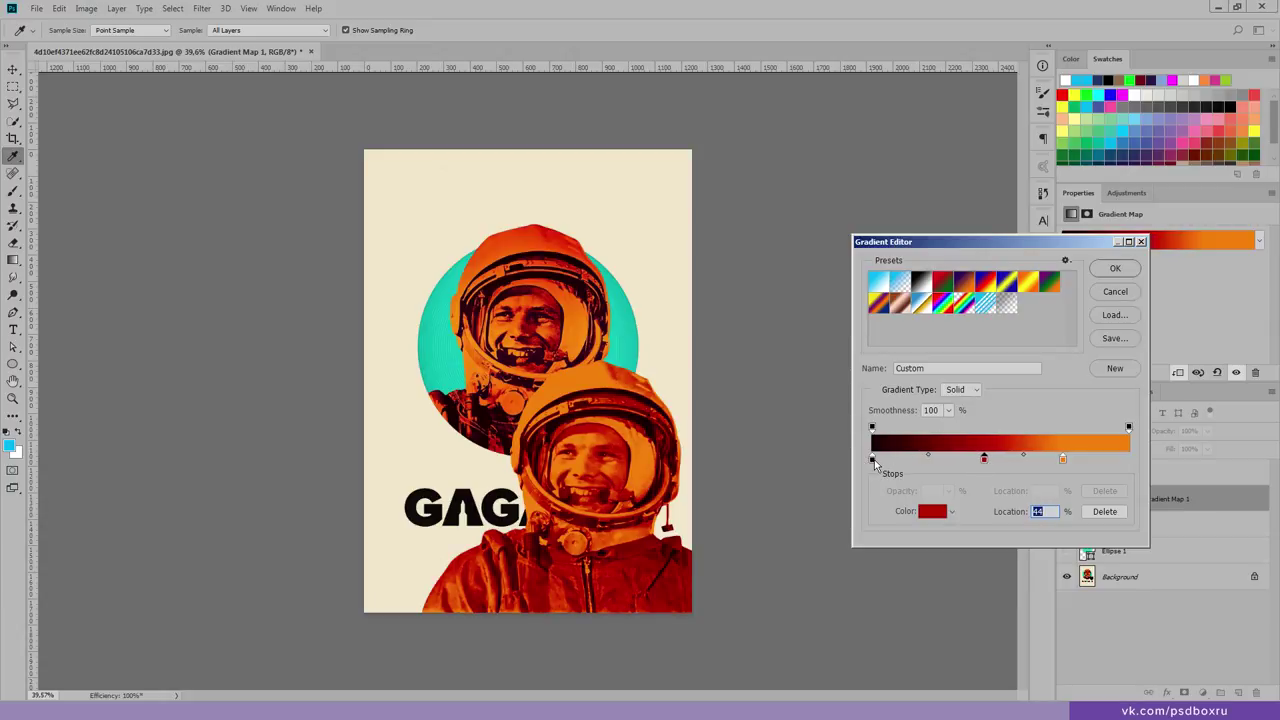
pyautogui.moveTo(874, 463); pyautogui.dragTo(935, 466)
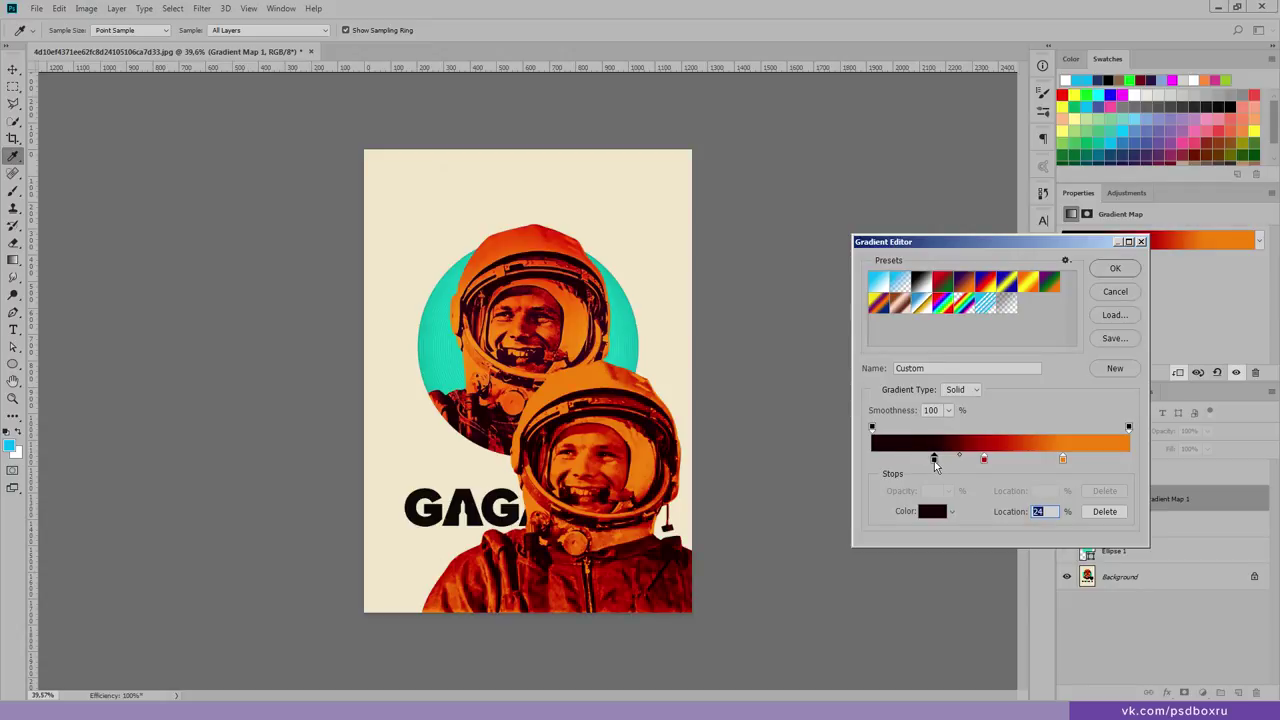
pyautogui.click(998, 460)
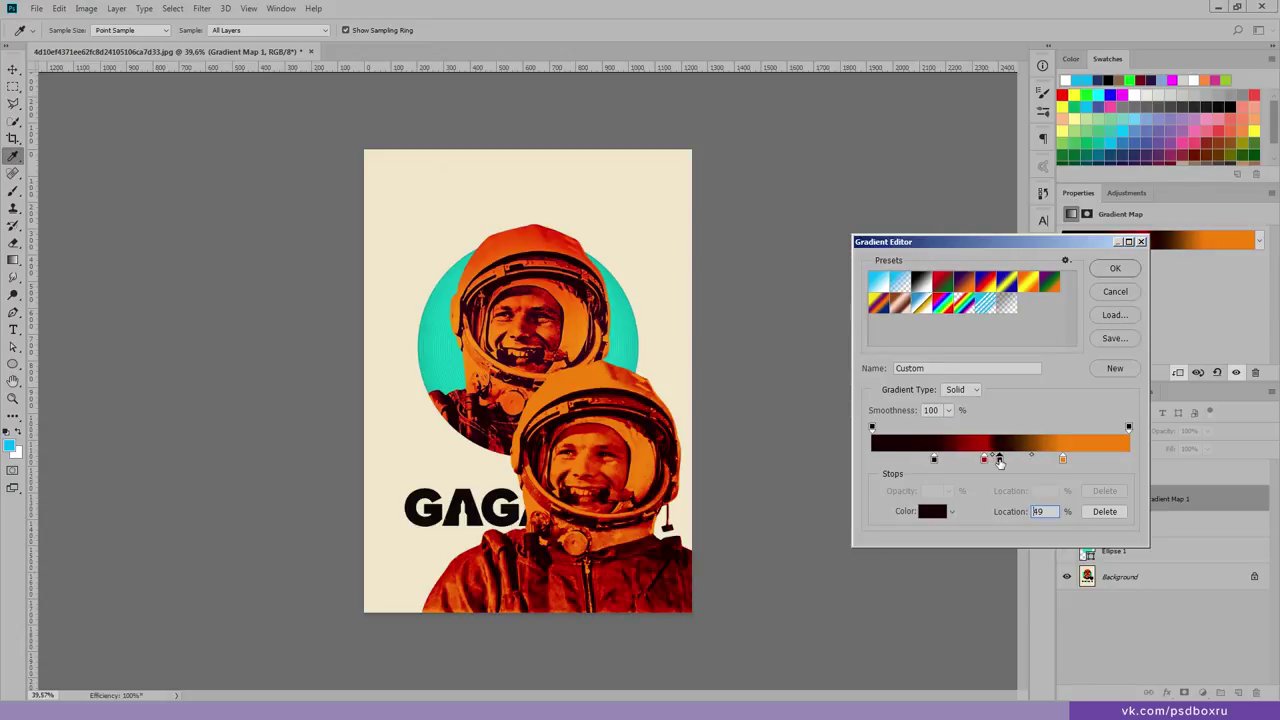
pyautogui.click(1104, 511)
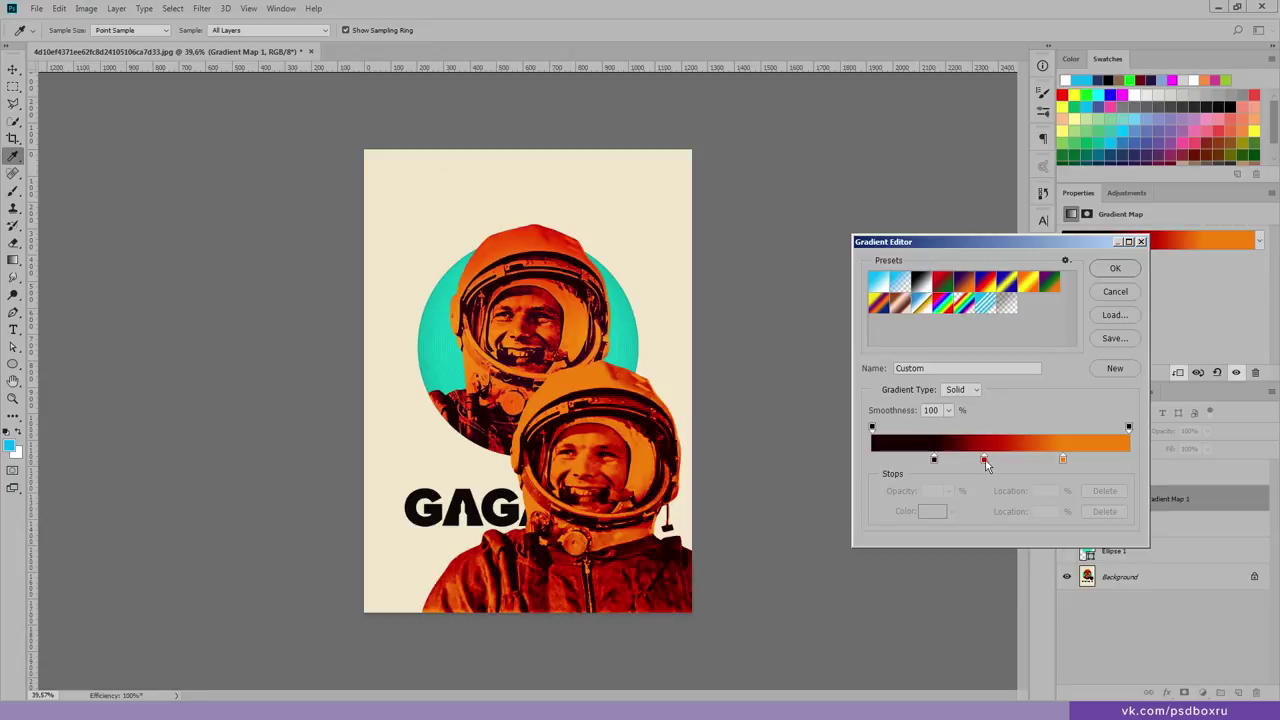
pyautogui.moveTo(985, 462); pyautogui.dragTo(1006, 462)
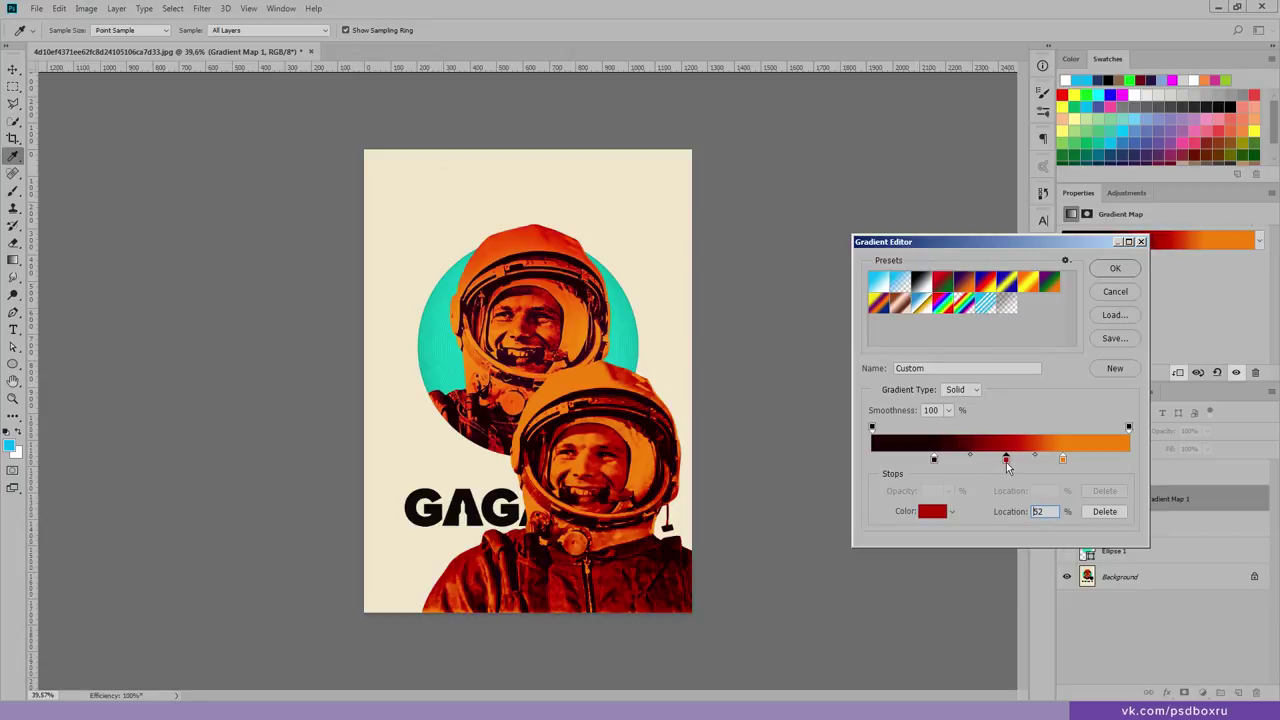
pyautogui.click(1117, 269)
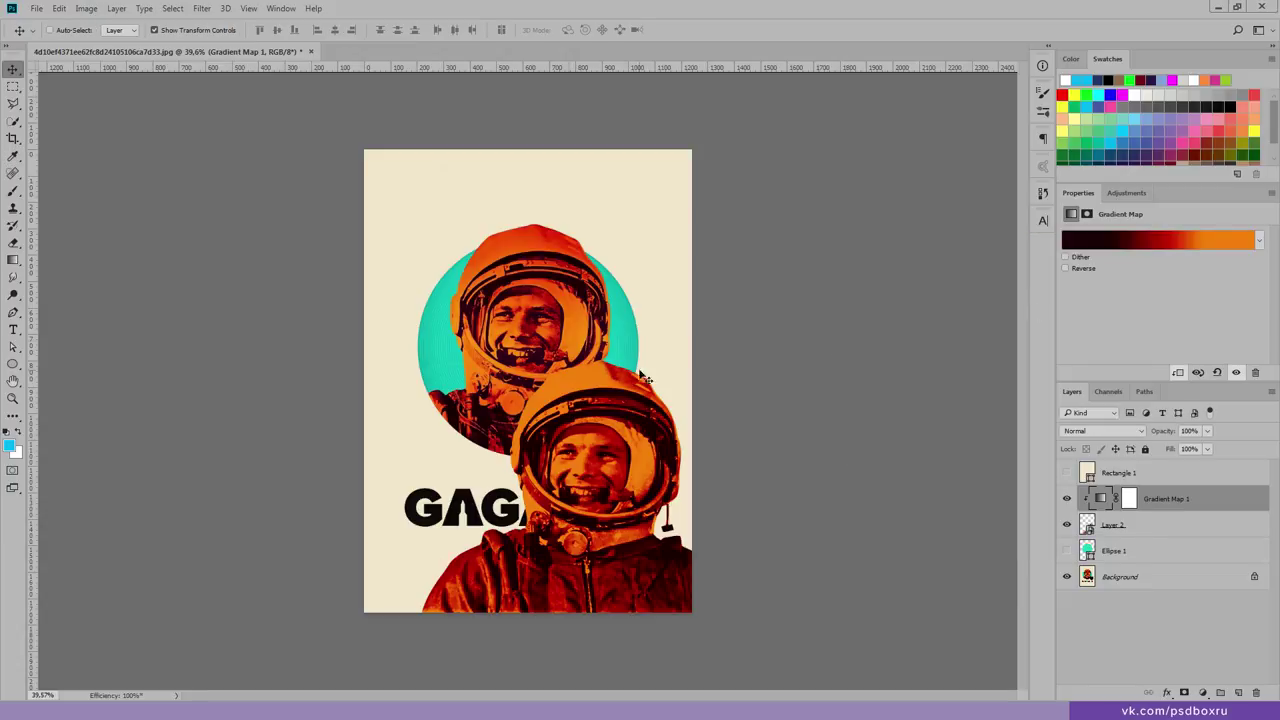
# Step: Centre the toned astronaut, Layer 2, above the GAGARIN title
pyautogui.press('z')
pyautogui.click(548, 372)
pyautogui.click(548, 372)
pyautogui.click(568, 267)
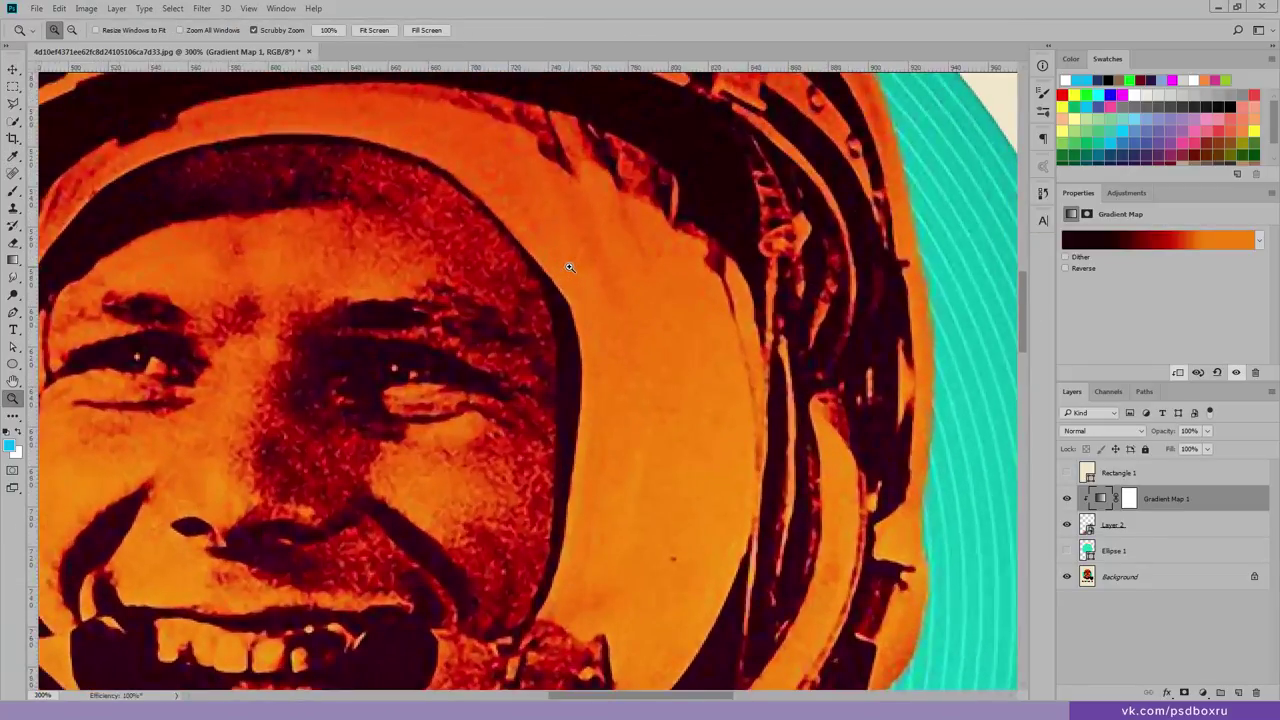
pyautogui.keyDown('alt'); pyautogui.click(568, 267); pyautogui.keyUp('alt')
pyautogui.keyDown('alt'); pyautogui.click(568, 267); pyautogui.keyUp('alt')
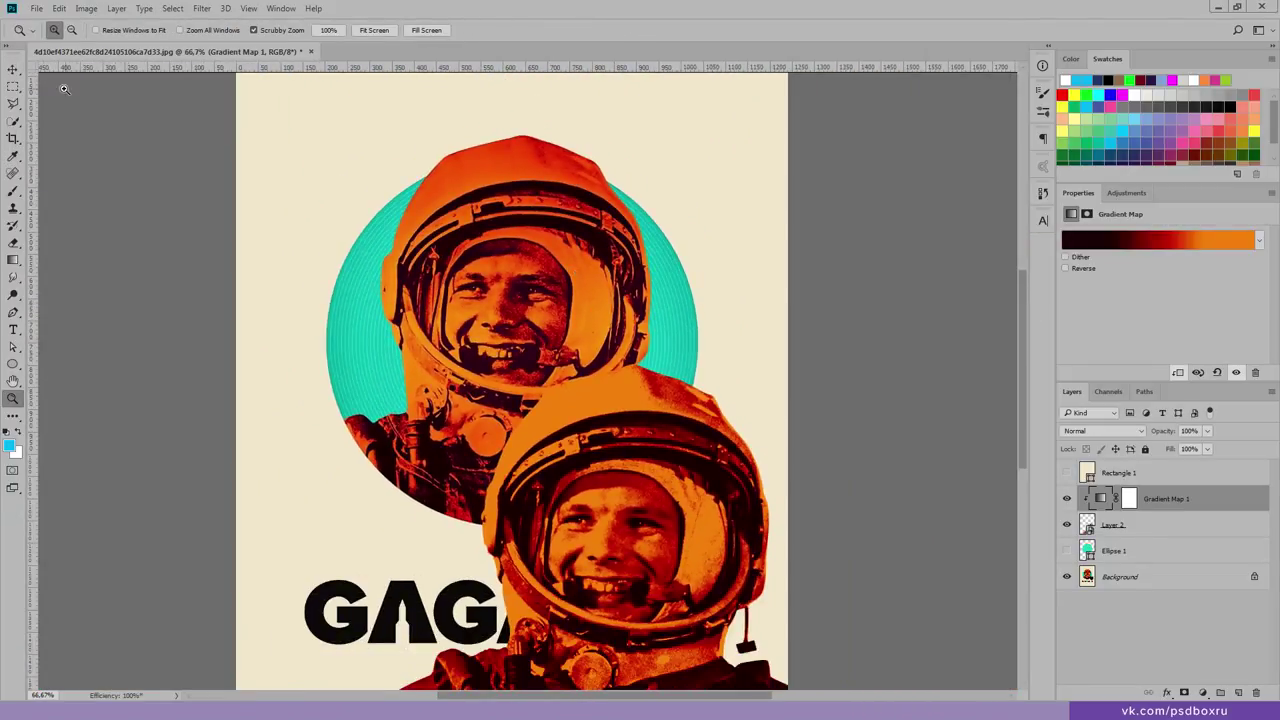
pyautogui.press('v')
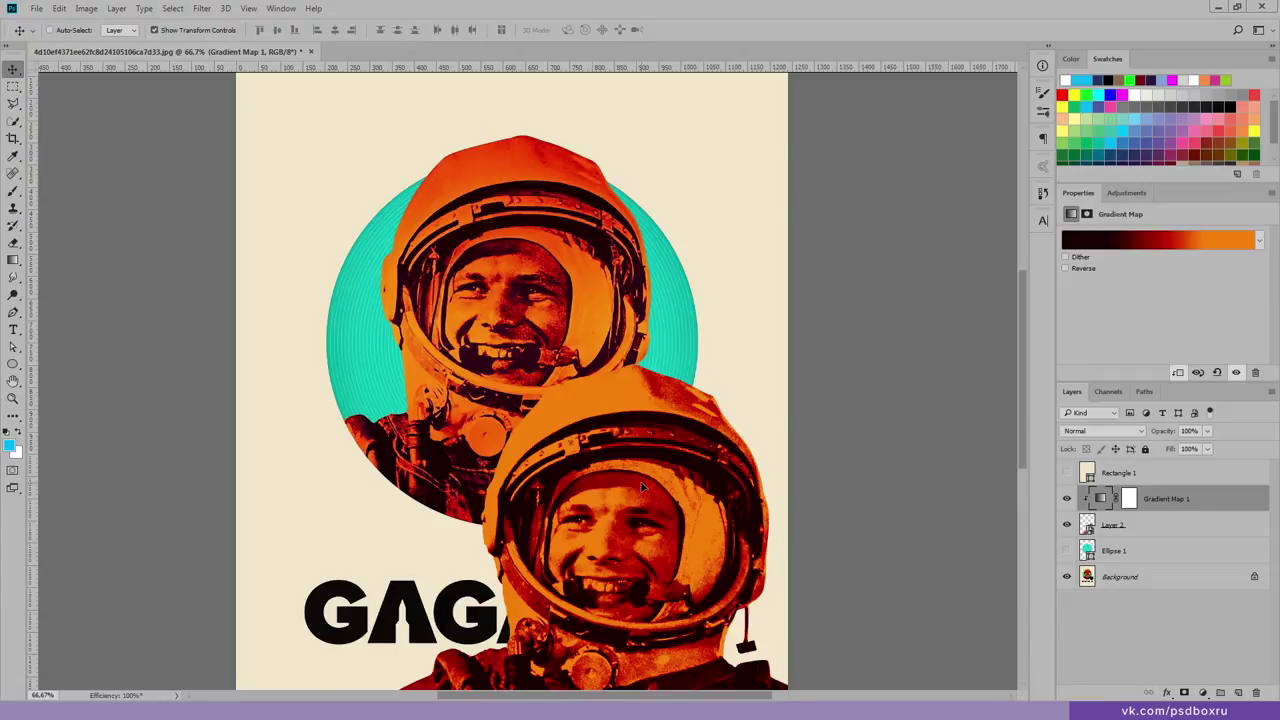
pyautogui.click(1110, 528)
pyautogui.moveTo(975, 532)
pyautogui.mouseDown()
pyautogui.moveTo(565, 308)
pyautogui.moveTo(560, 293)
pyautogui.mouseUp()
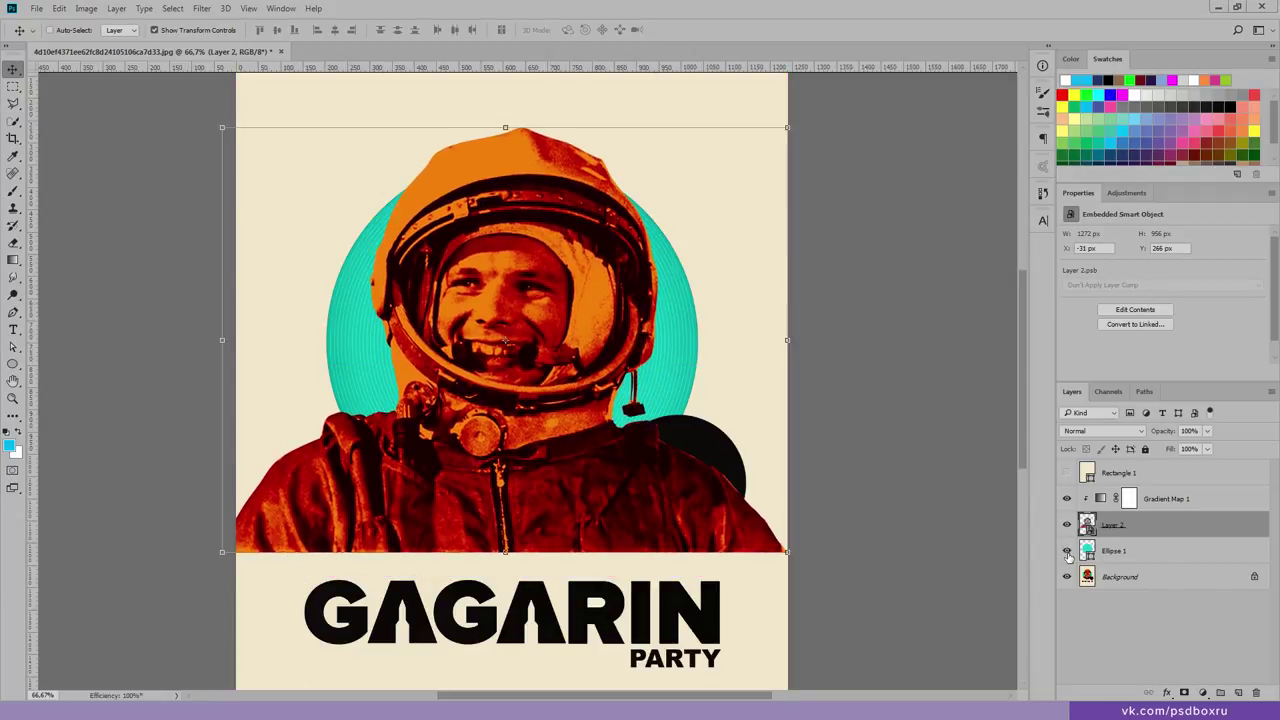
# Step: Show the cream Rectangle 1 and move it below Ellipse 1 in the layer stack
pyautogui.click(1066, 472)
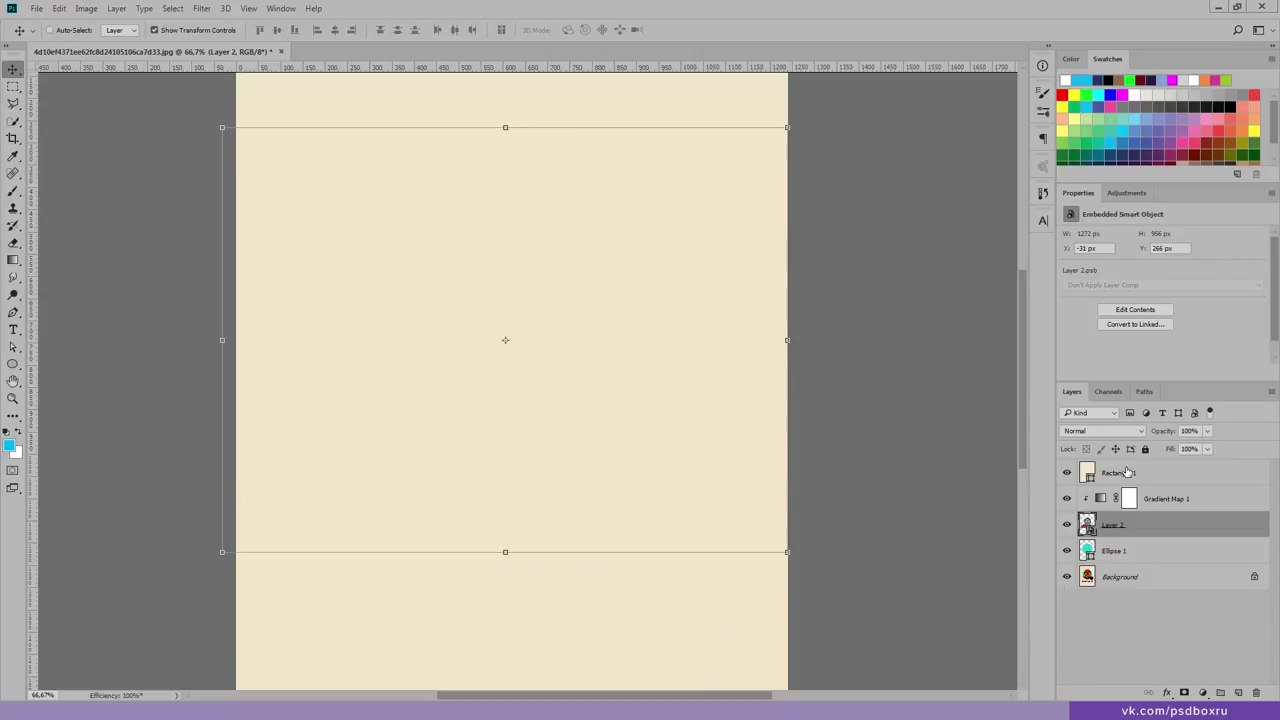
pyautogui.click(1127, 472)
pyautogui.moveTo(1127, 472); pyautogui.dragTo(1120, 563)
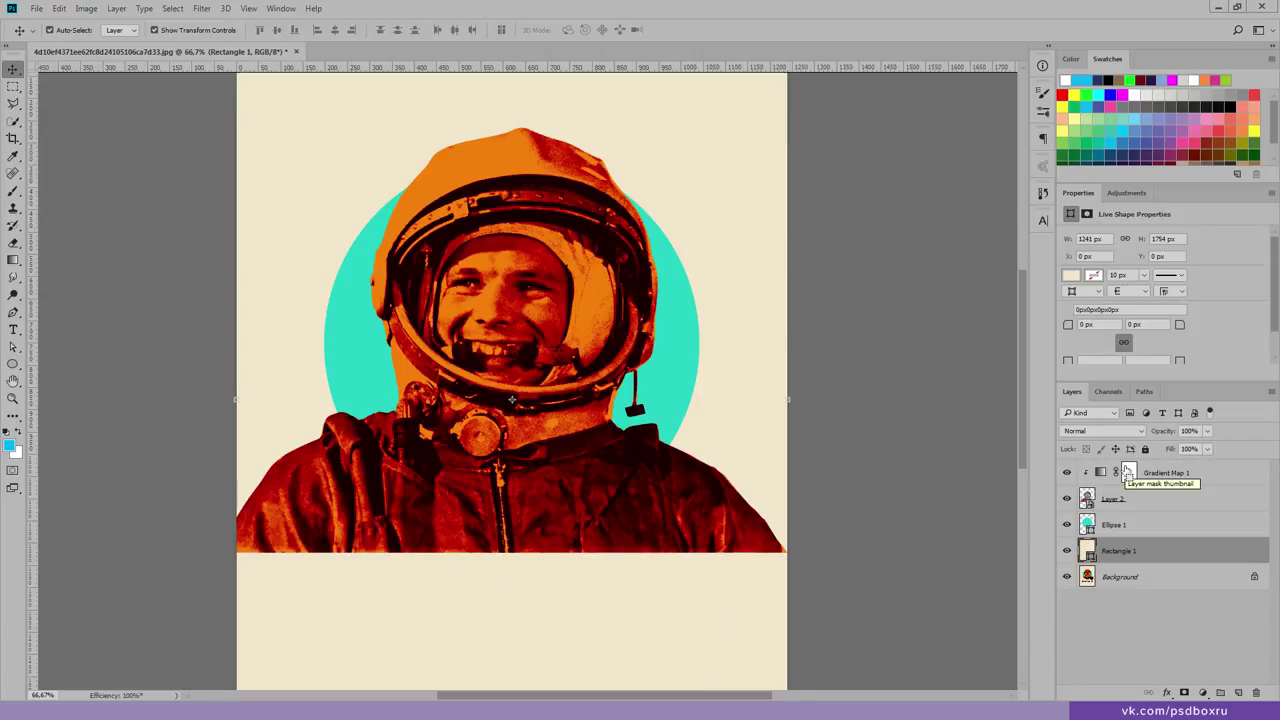
# Step: Clip Gradient Map 1 to Layer 2 and select both layers together
pyautogui.click(1120, 505)
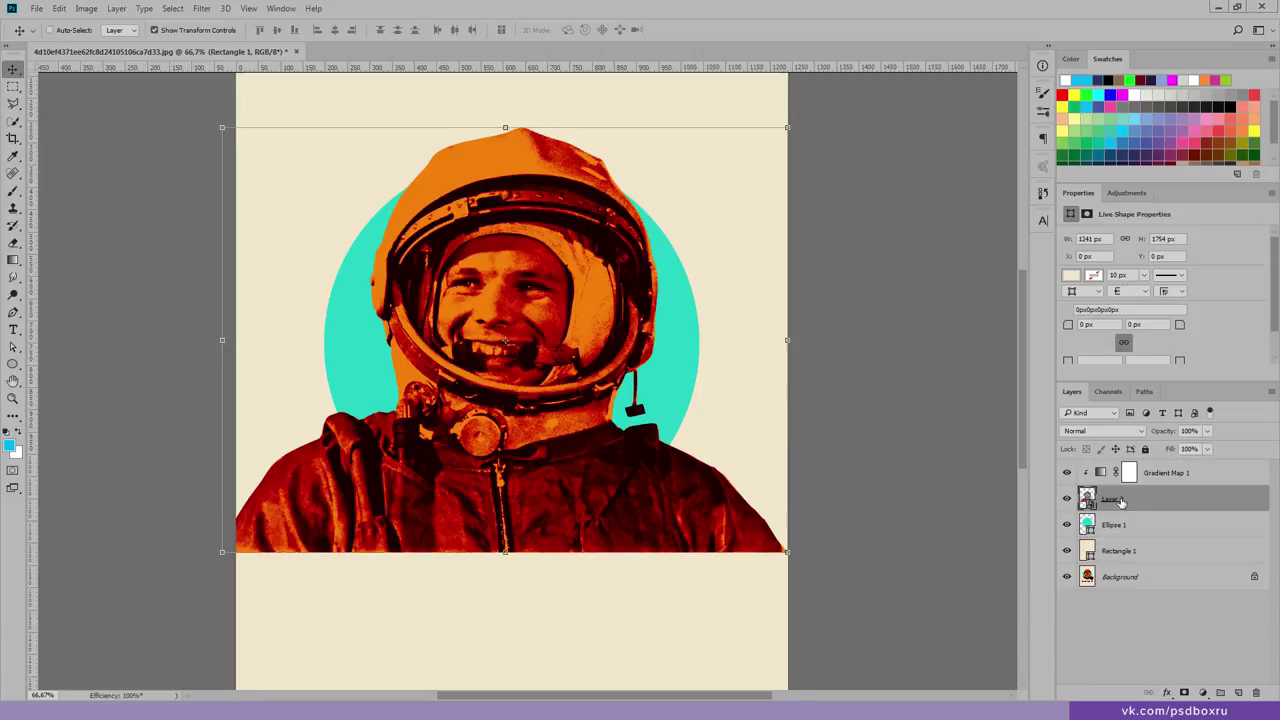
pyautogui.press('alt')
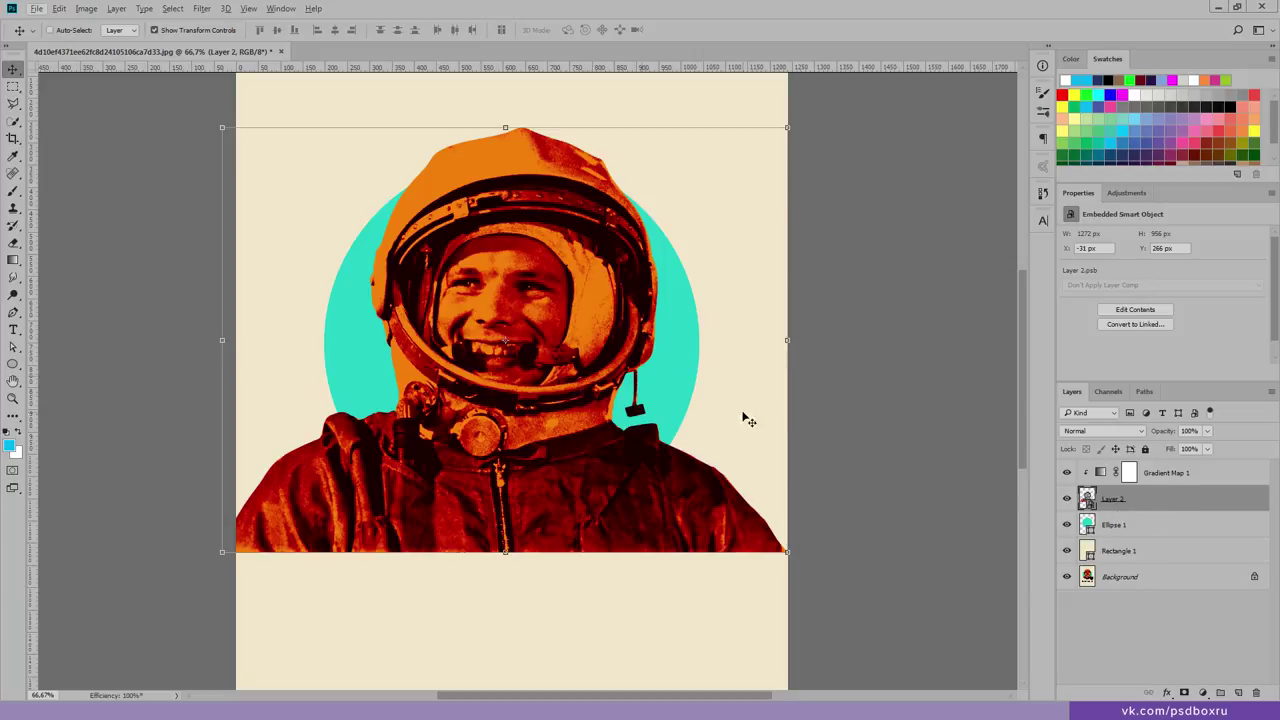
pyautogui.keyDown('alt'); pyautogui.click(1118, 508); pyautogui.keyUp('alt')
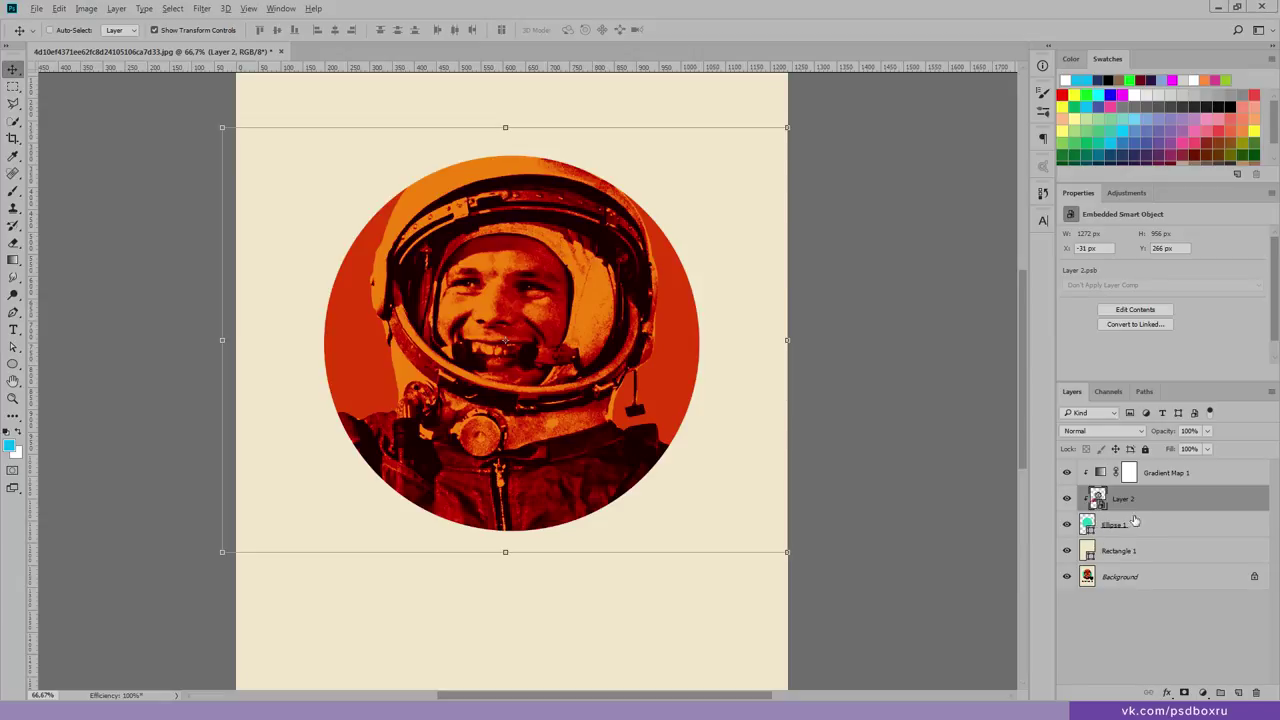
pyautogui.keyDown('alt'); pyautogui.click(1135, 507); pyautogui.keyUp('alt')
pyautogui.click(1150, 474)
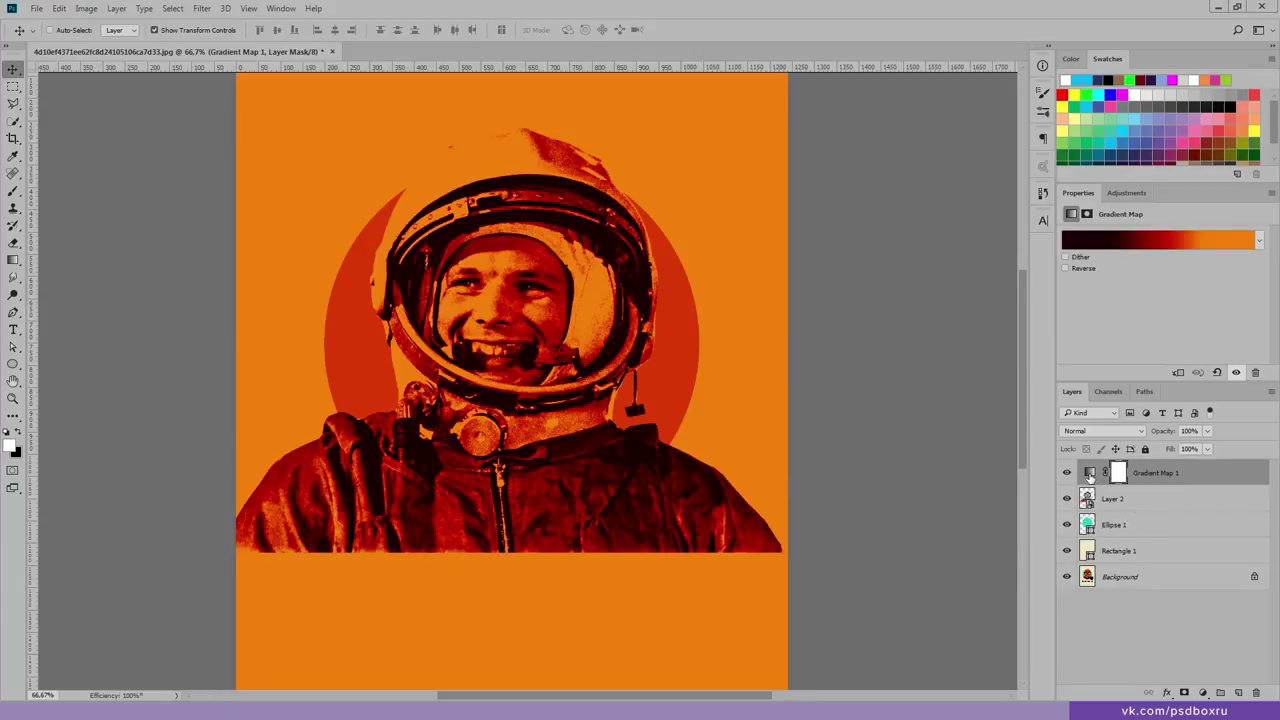
pyautogui.keyDown('alt'); pyautogui.click(1104, 484); pyautogui.keyUp('alt')
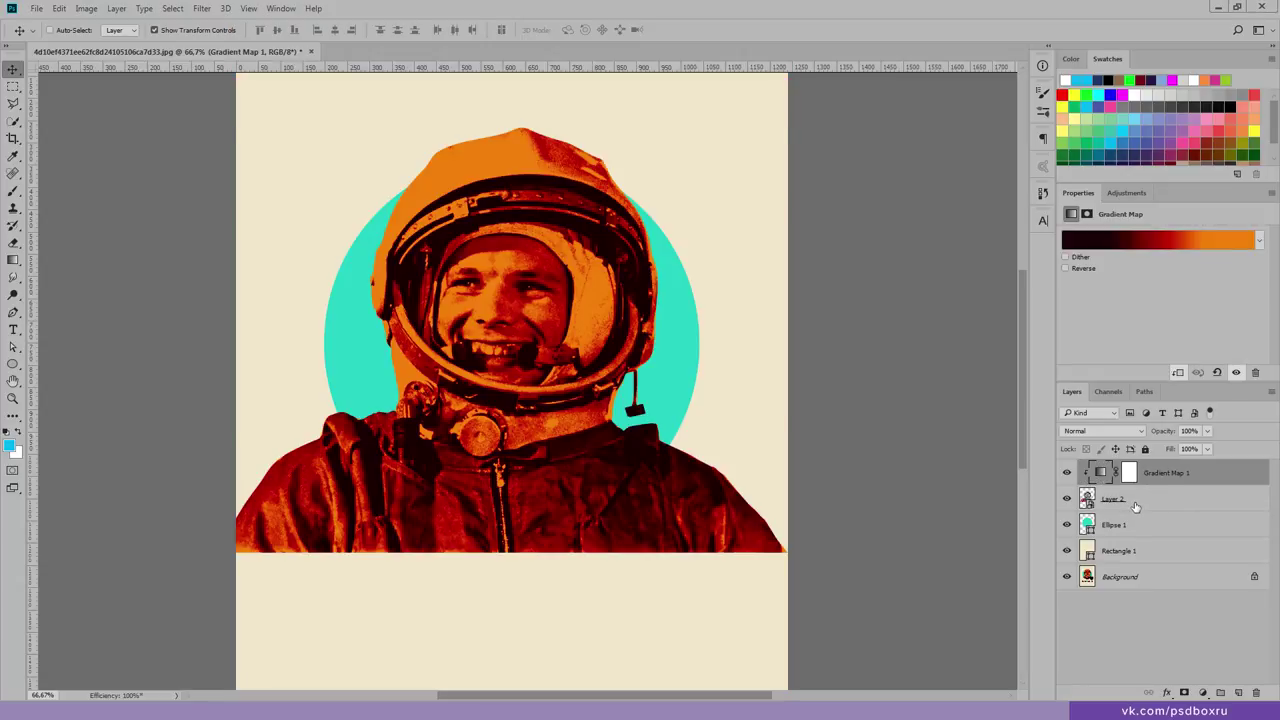
pyautogui.keyDown('shift'); pyautogui.click(1135, 504); pyautogui.keyUp('shift')
# Step: Merge Gradient Map 1 and Layer 2 into one smart object clipped to Ellipse 1
pyautogui.rightClick(1135, 503)
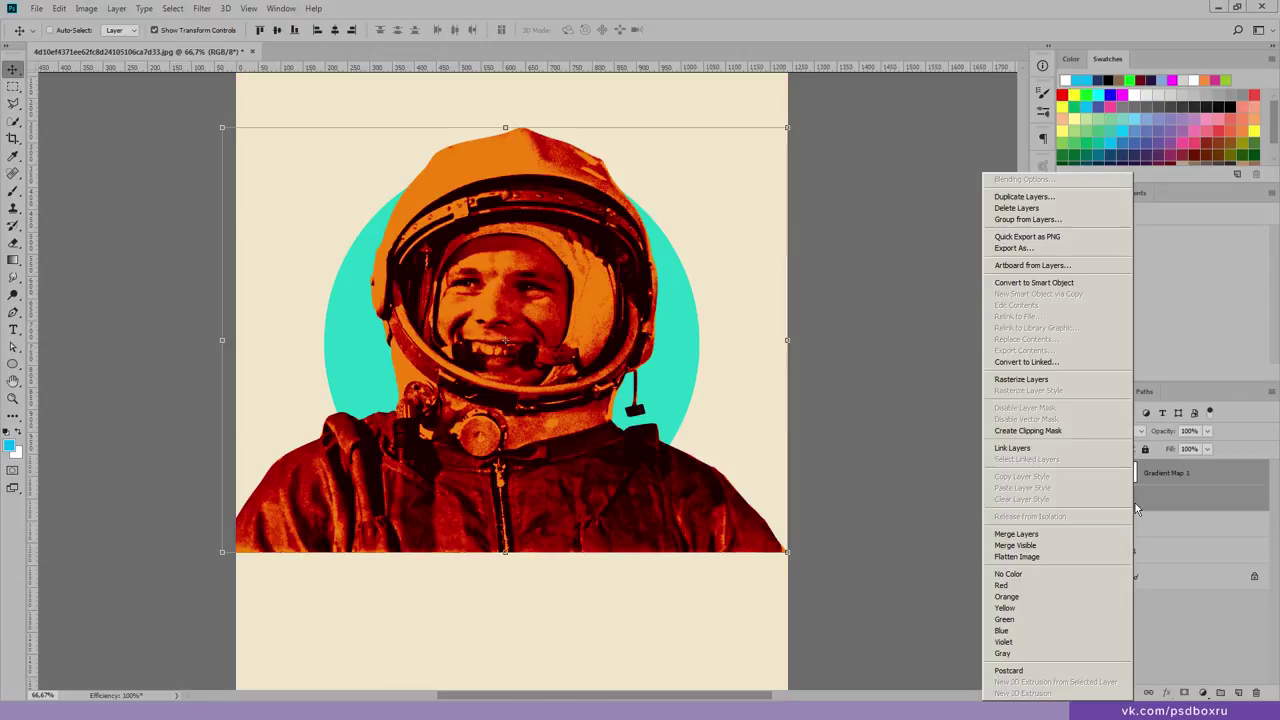
pyautogui.click(1041, 290)
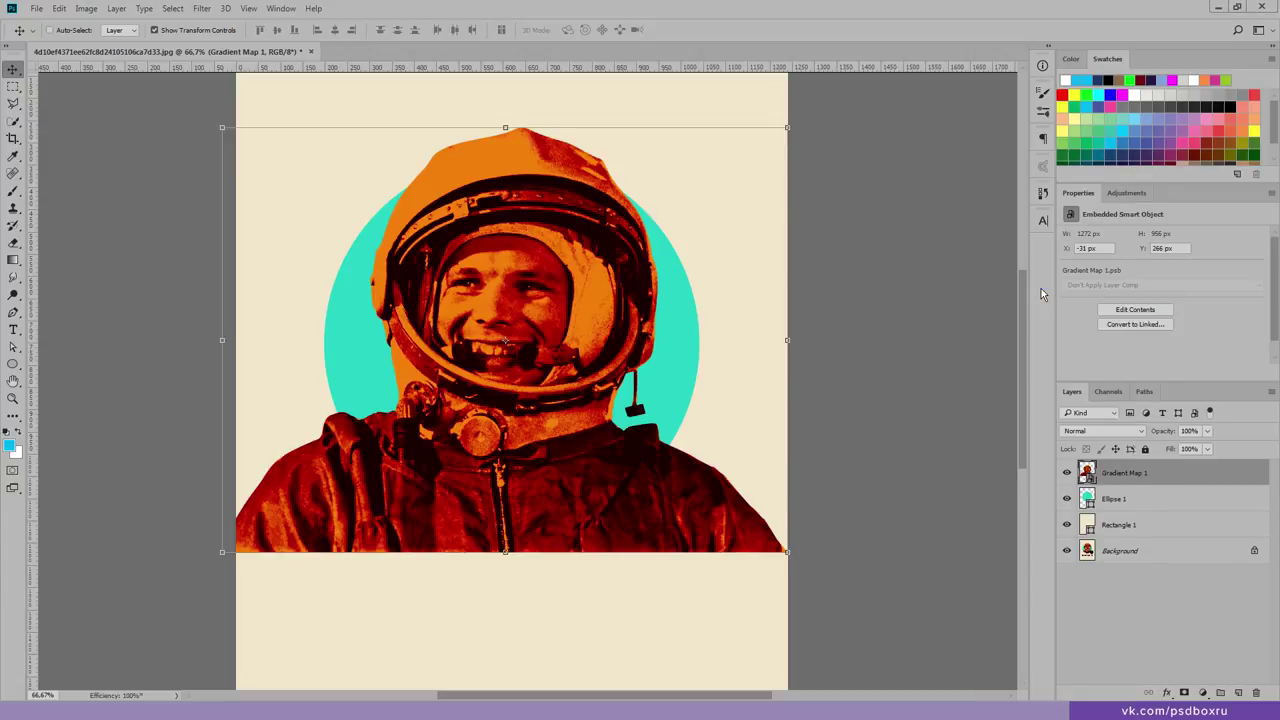
pyautogui.click(1066, 473)
pyautogui.keyDown('alt'); pyautogui.click(1127, 483); pyautogui.keyUp('alt')
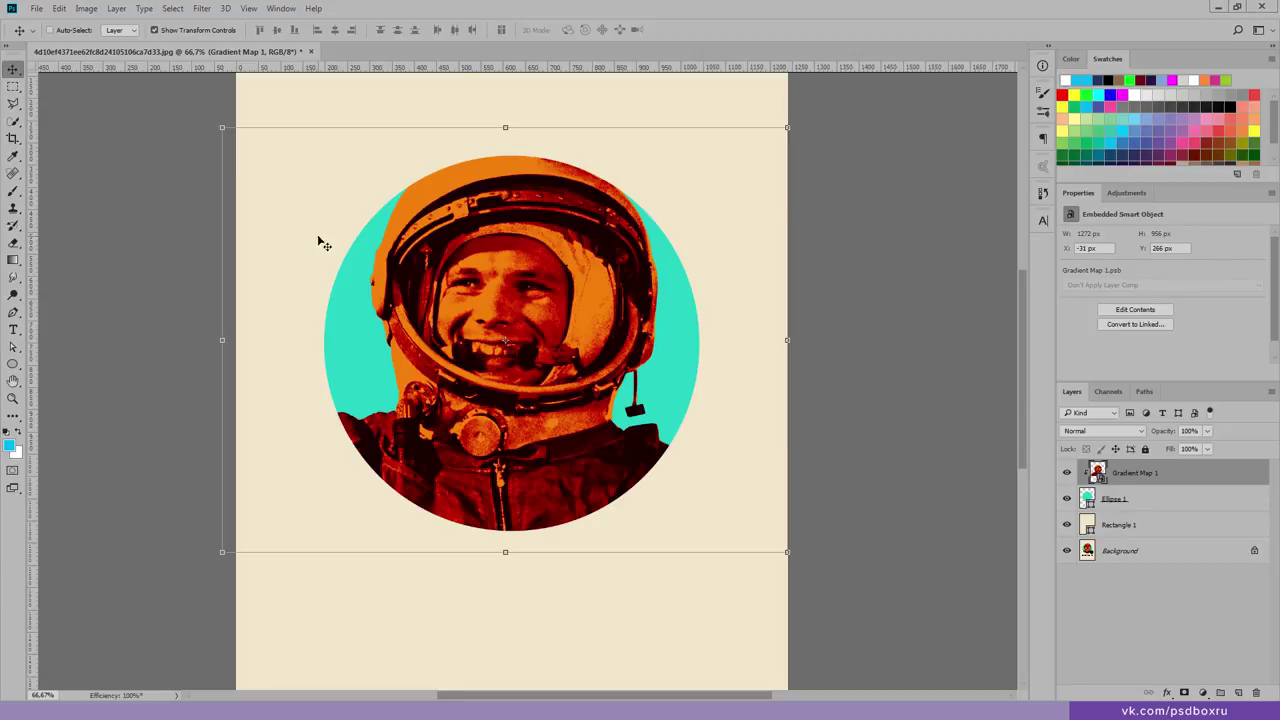
pyautogui.click(13, 103)
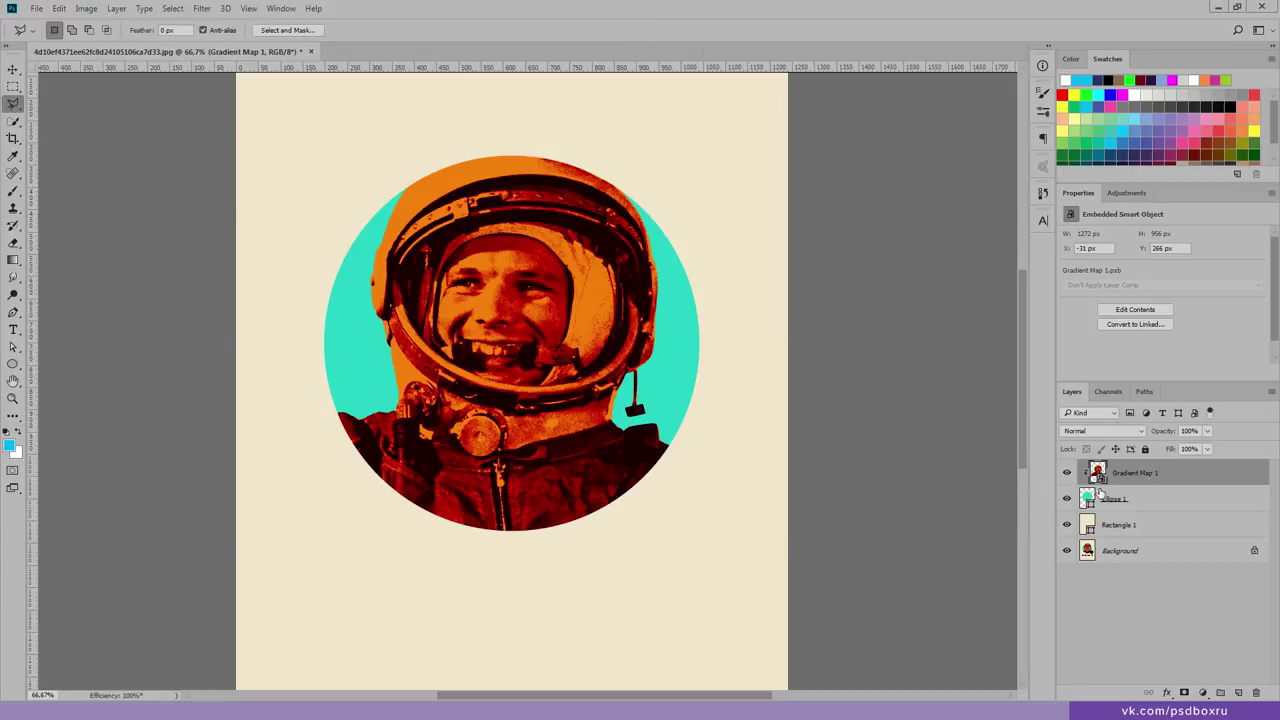
# Step: Draw a polygonal lasso selection around the top of the astronaut's helmet
pyautogui.moveTo(617, 271); pyautogui.dragTo(582, 335)
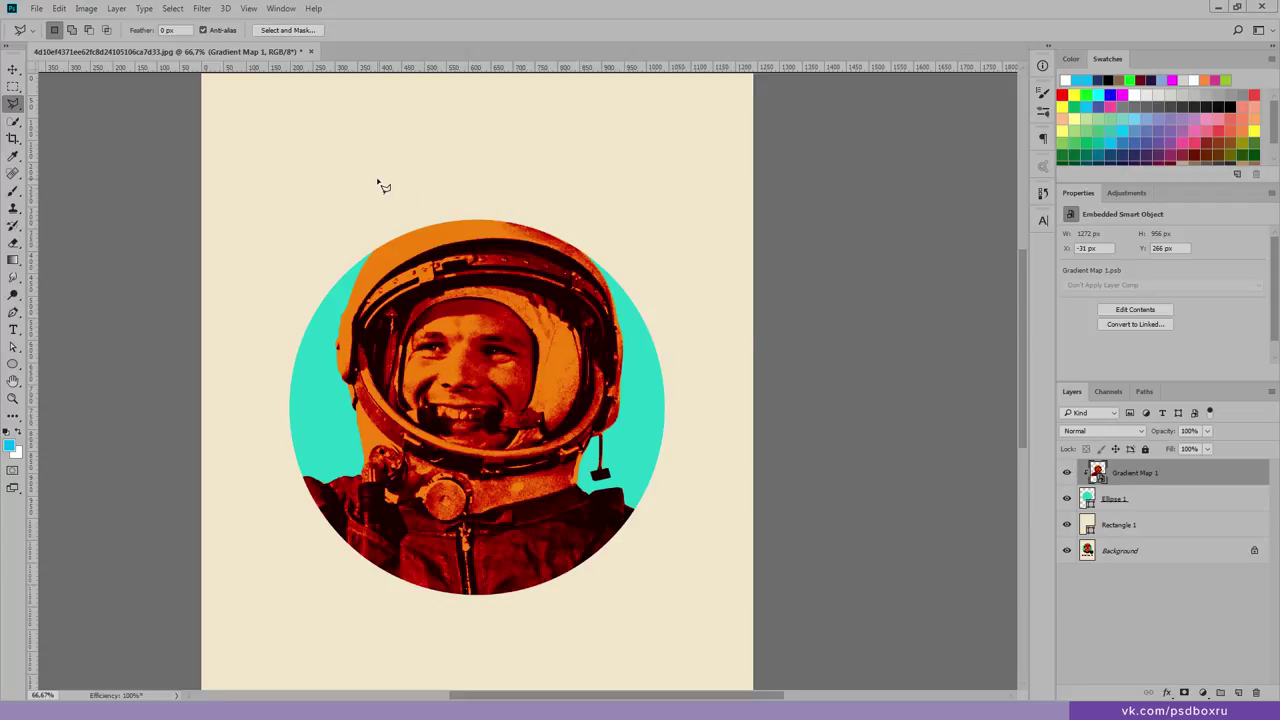
pyautogui.click(385, 172)
pyautogui.click(342, 299)
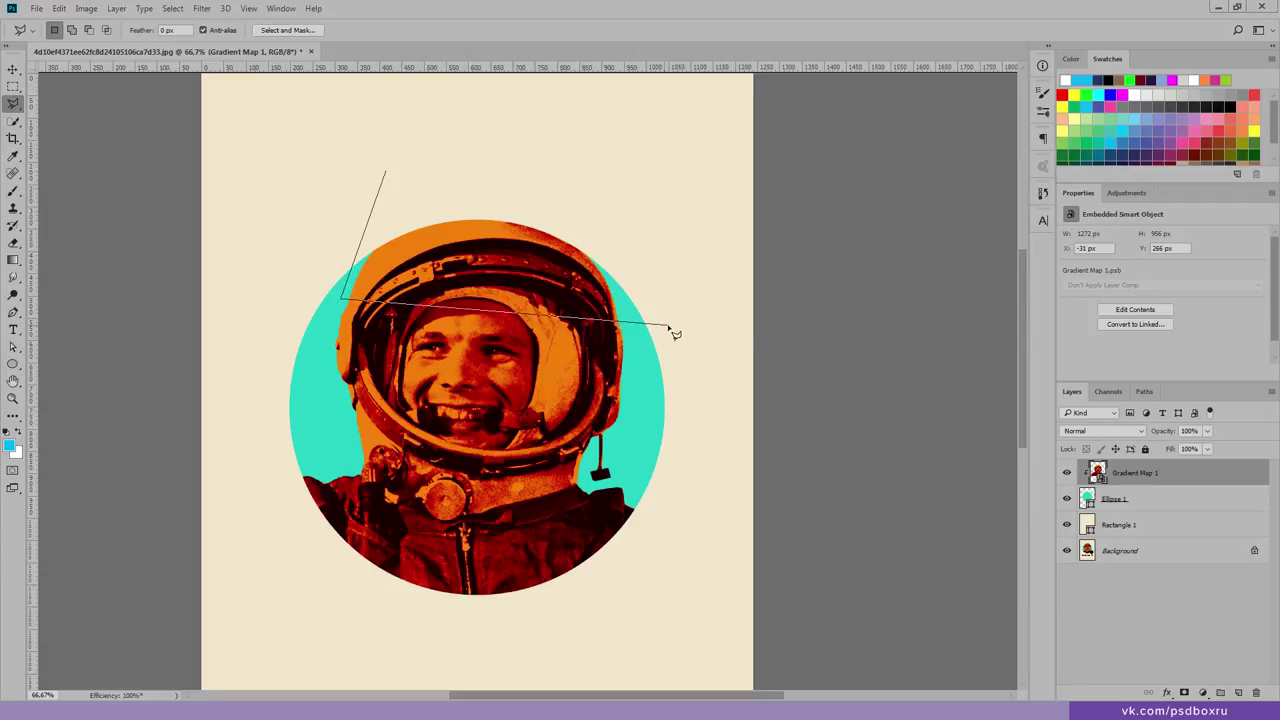
pyautogui.click(667, 323)
pyautogui.click(632, 128)
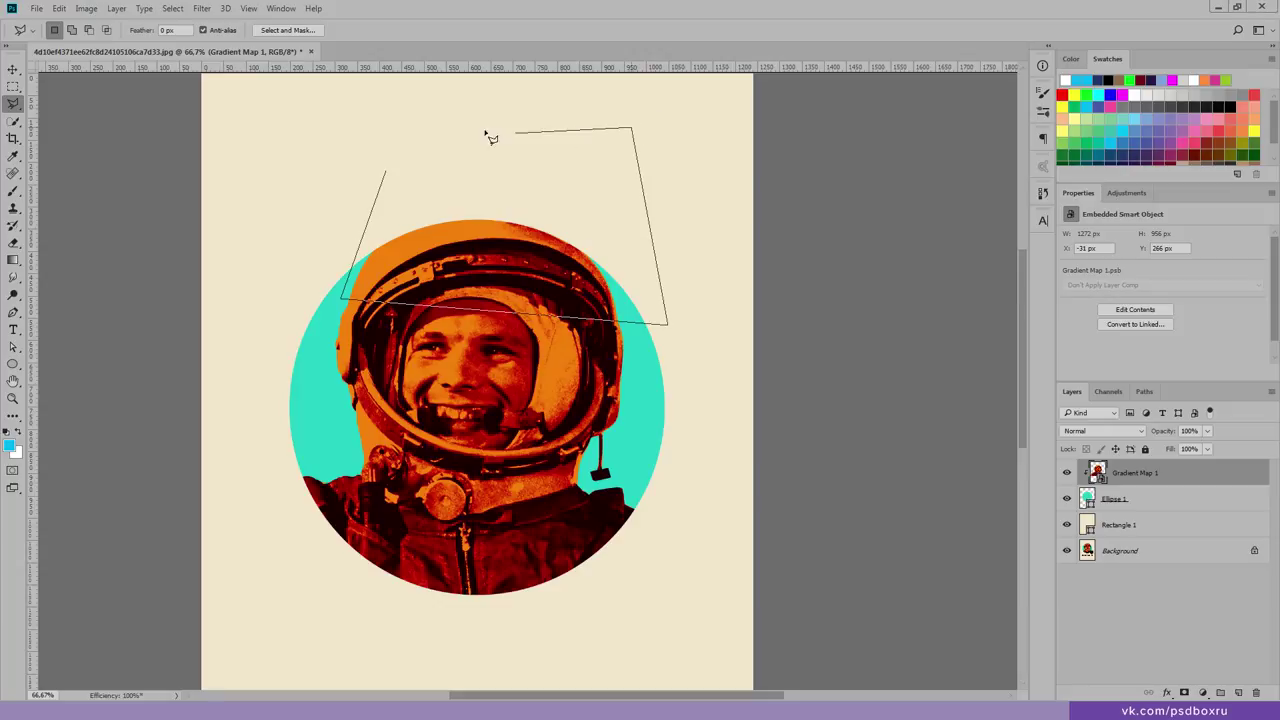
pyautogui.click(386, 170)
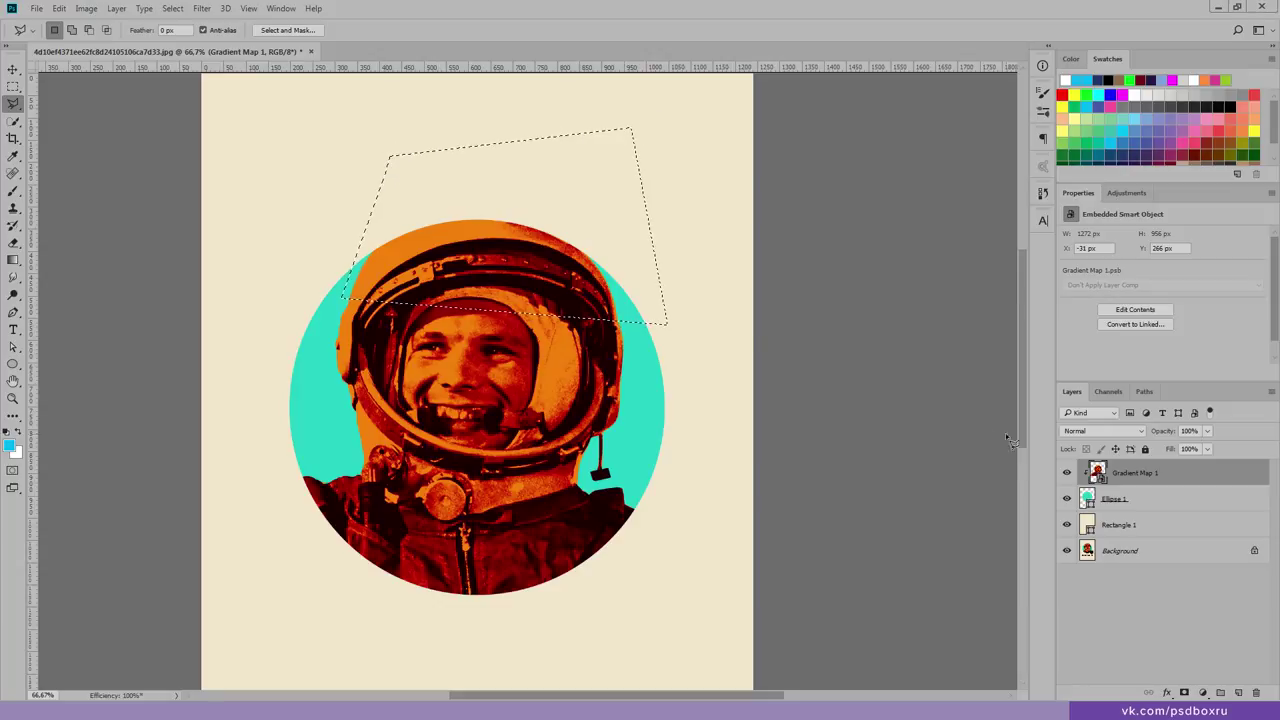
# Step: Copy the helmet top onto new Layer 1 so it breaks above the circle's rim
pyautogui.keyDown('alt'); pyautogui.click(1132, 487); pyautogui.keyUp('alt')
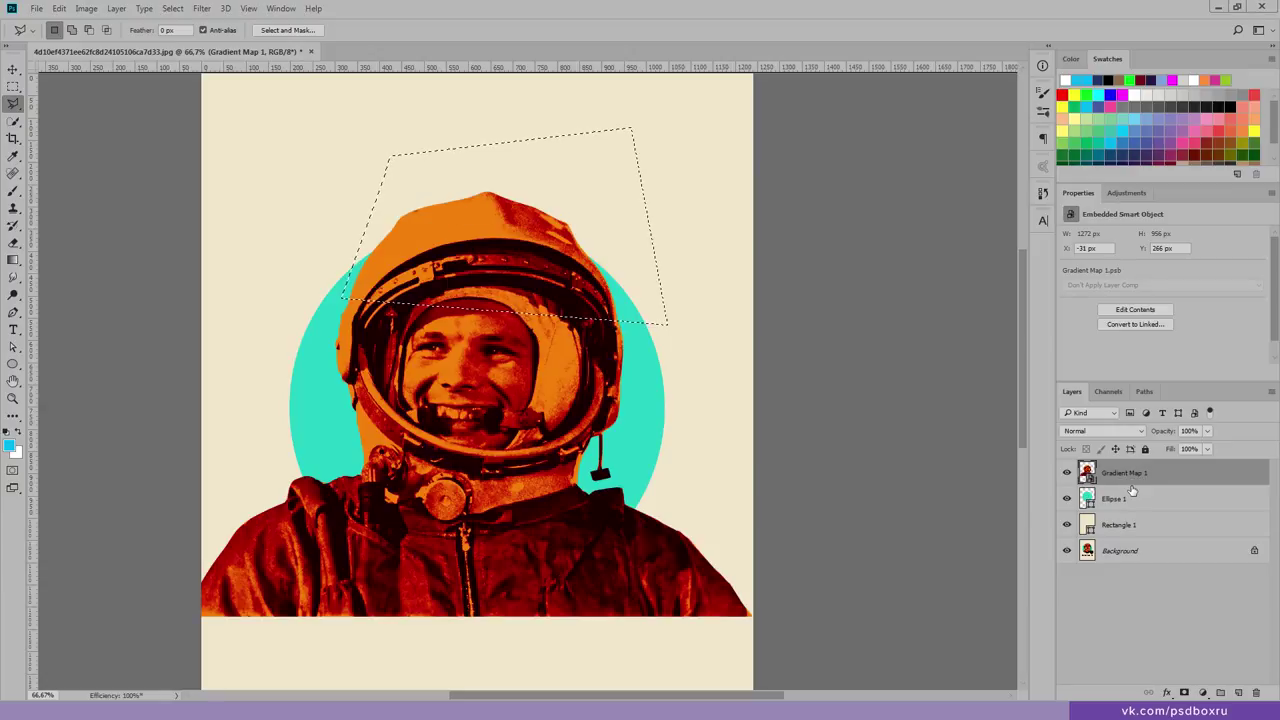
pyautogui.keyDown('alt'); pyautogui.click(1130, 486); pyautogui.keyUp('alt')
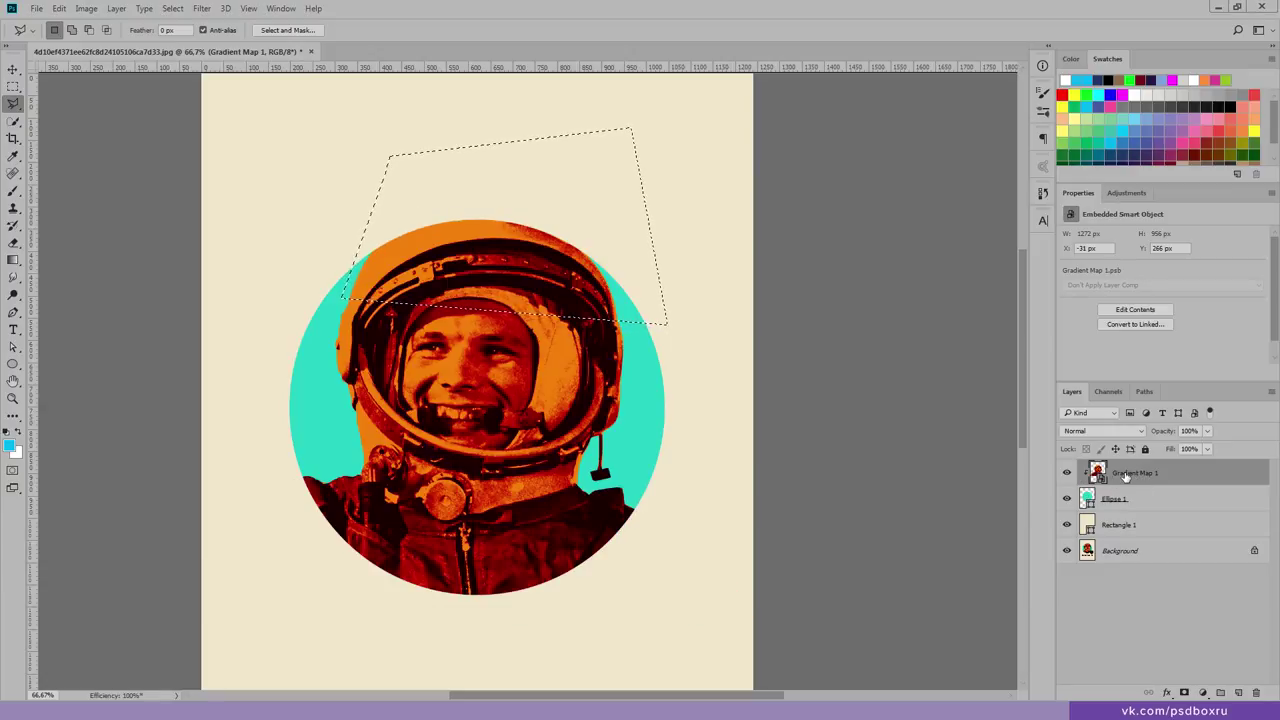
pyautogui.hotkey('ctrl', 'j')
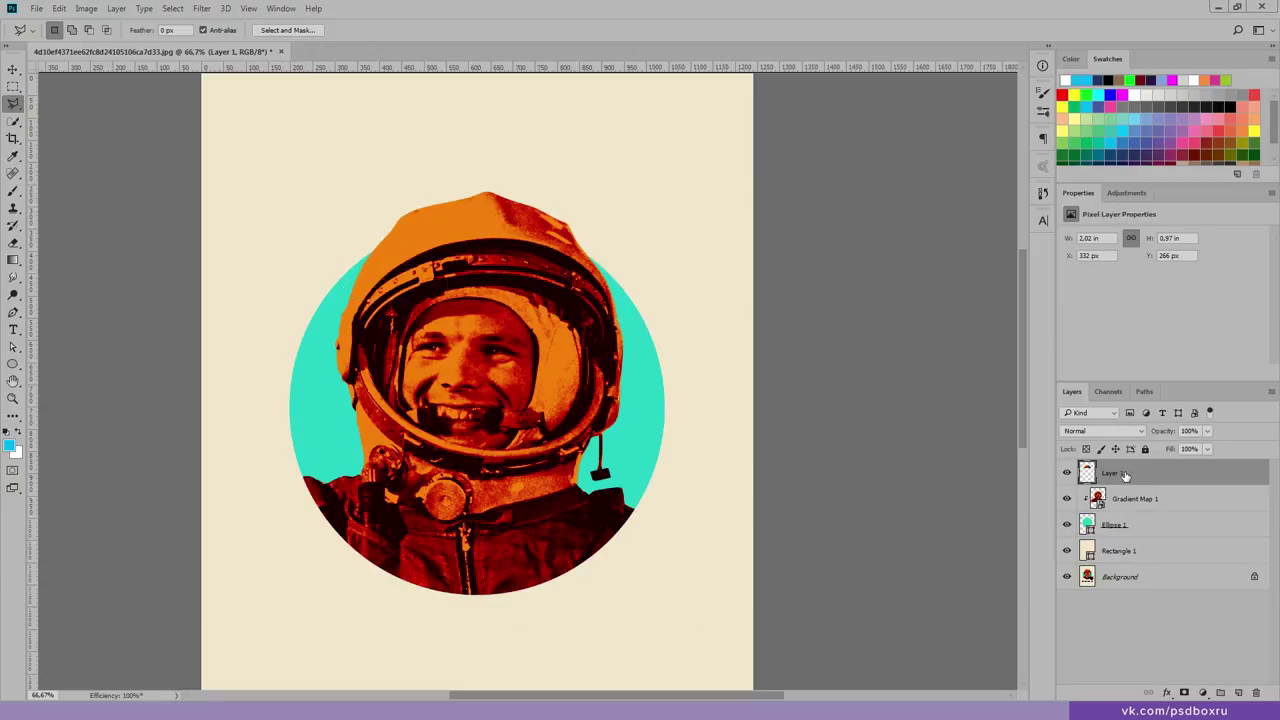
pyautogui.press('z')
pyautogui.click(533, 298)
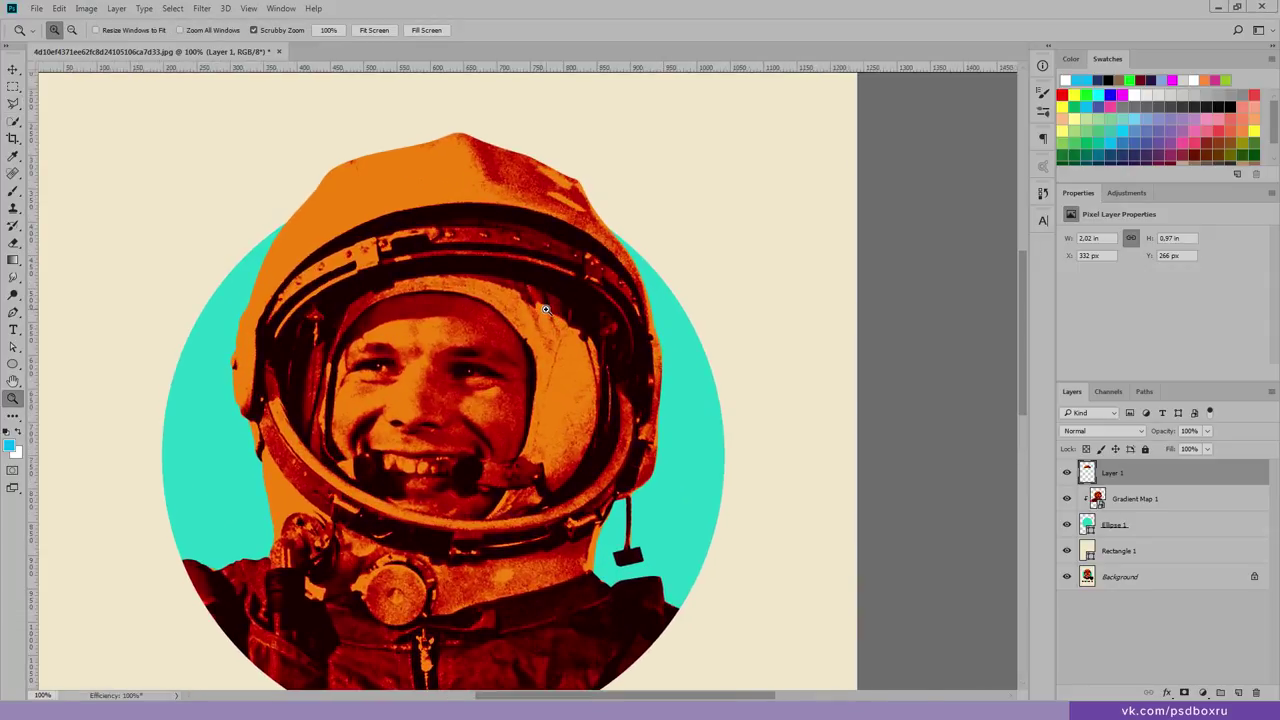
pyautogui.keyDown('alt'); pyautogui.click(533, 298); pyautogui.keyUp('alt')
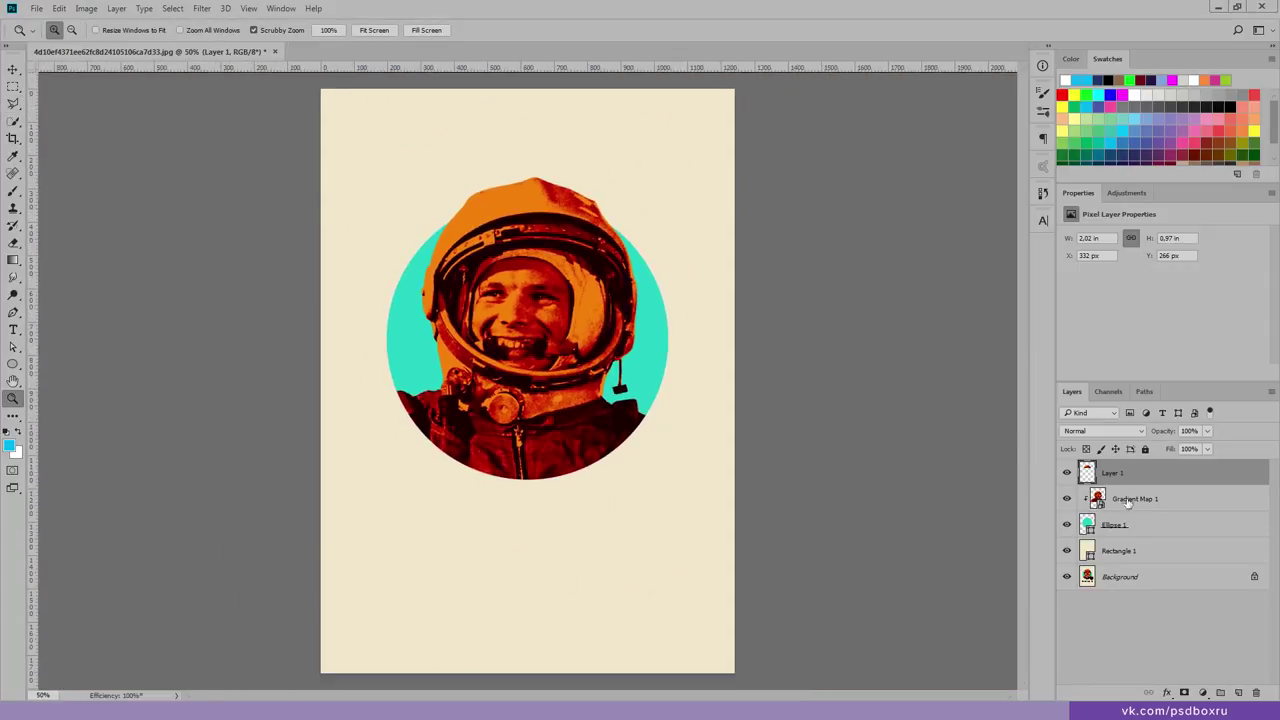
pyautogui.keyDown('shift'); pyautogui.click(1127, 526); pyautogui.keyUp('shift')
# Step: Combine the helmet, photo and circle layers into one smart object
pyautogui.rightClick(1128, 523)
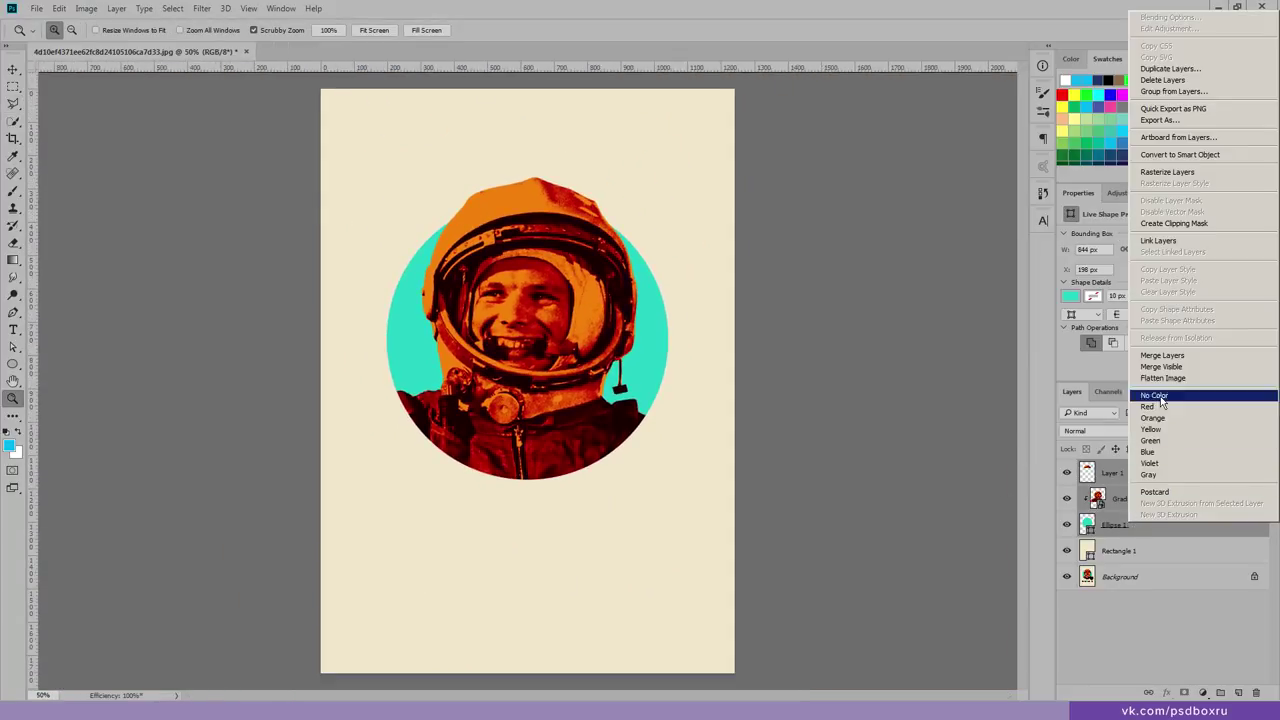
pyautogui.click(1178, 155)
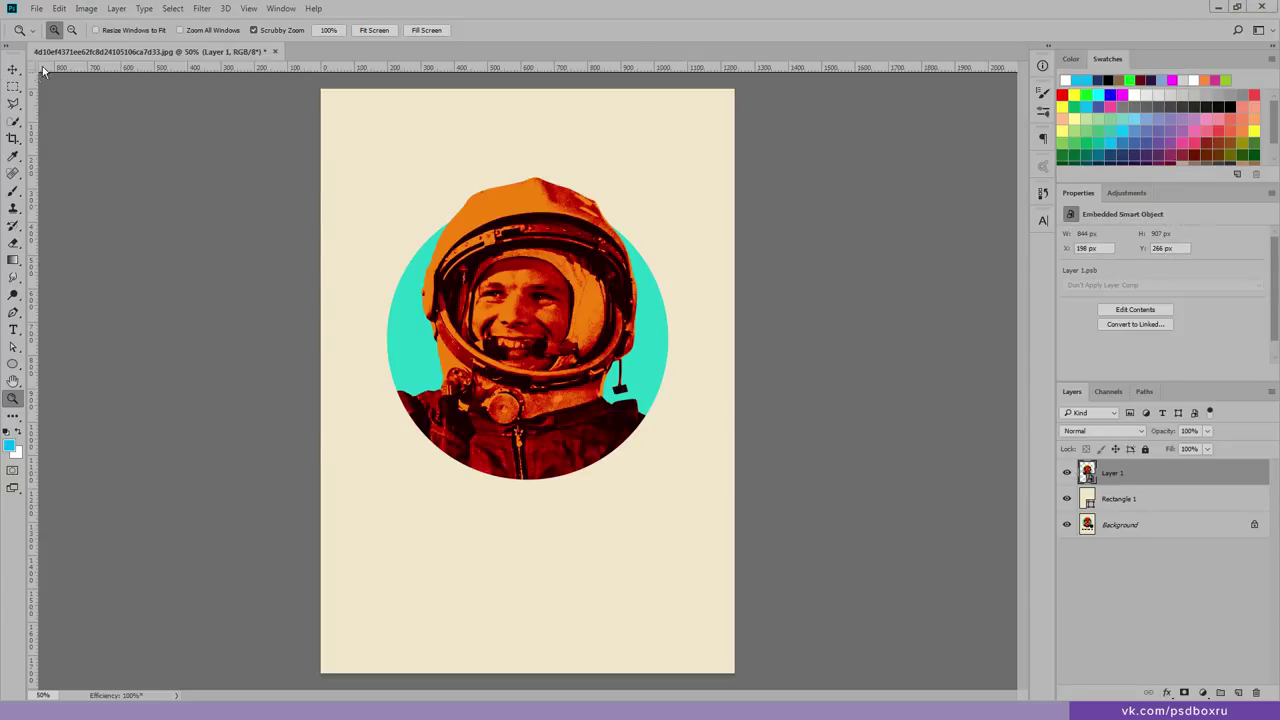
pyautogui.press('v')
pyautogui.moveTo(527, 326); pyautogui.dragTo(540, 368)
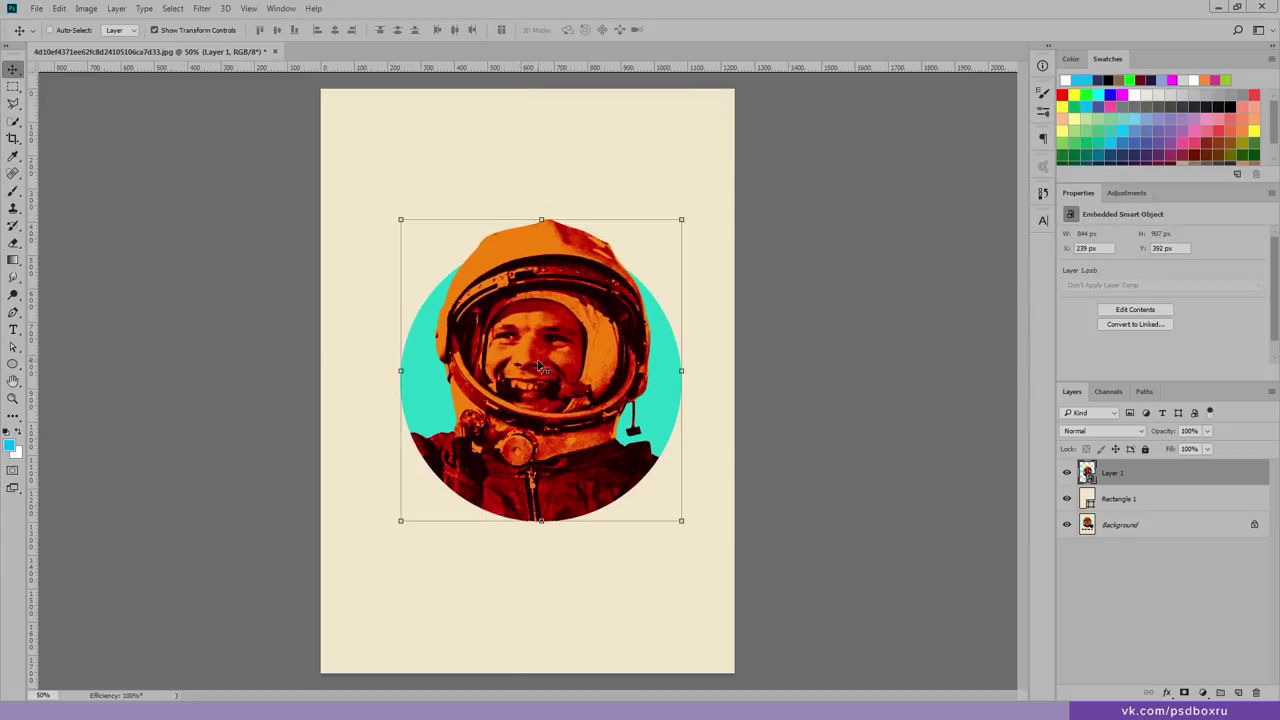
# Step: Centre the circle artwork horizontally on the page and raise it above the title
pyautogui.hotkey('ctrl', 'a')
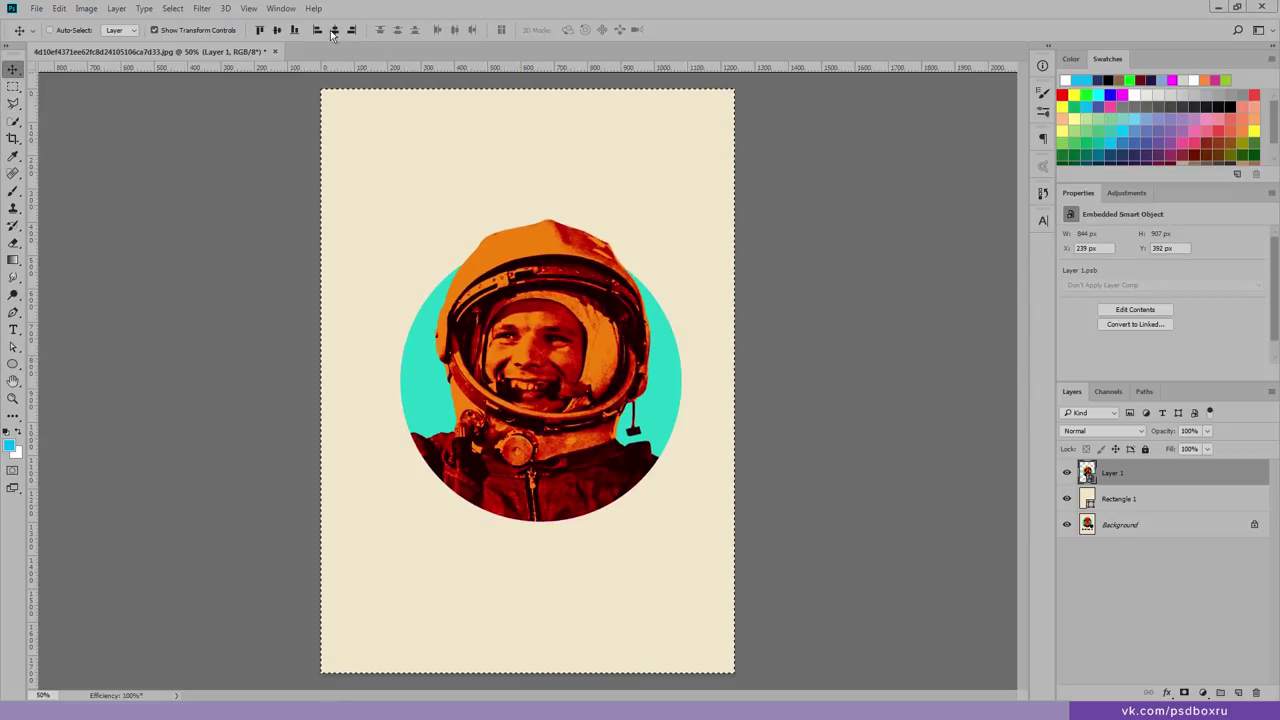
pyautogui.click(334, 29)
pyautogui.hotkey('ctrl', 'd')
pyautogui.hotkey('shift', 'Up')
pyautogui.hotkey('shift', 'Up')
pyautogui.hotkey('shift', 'Up')
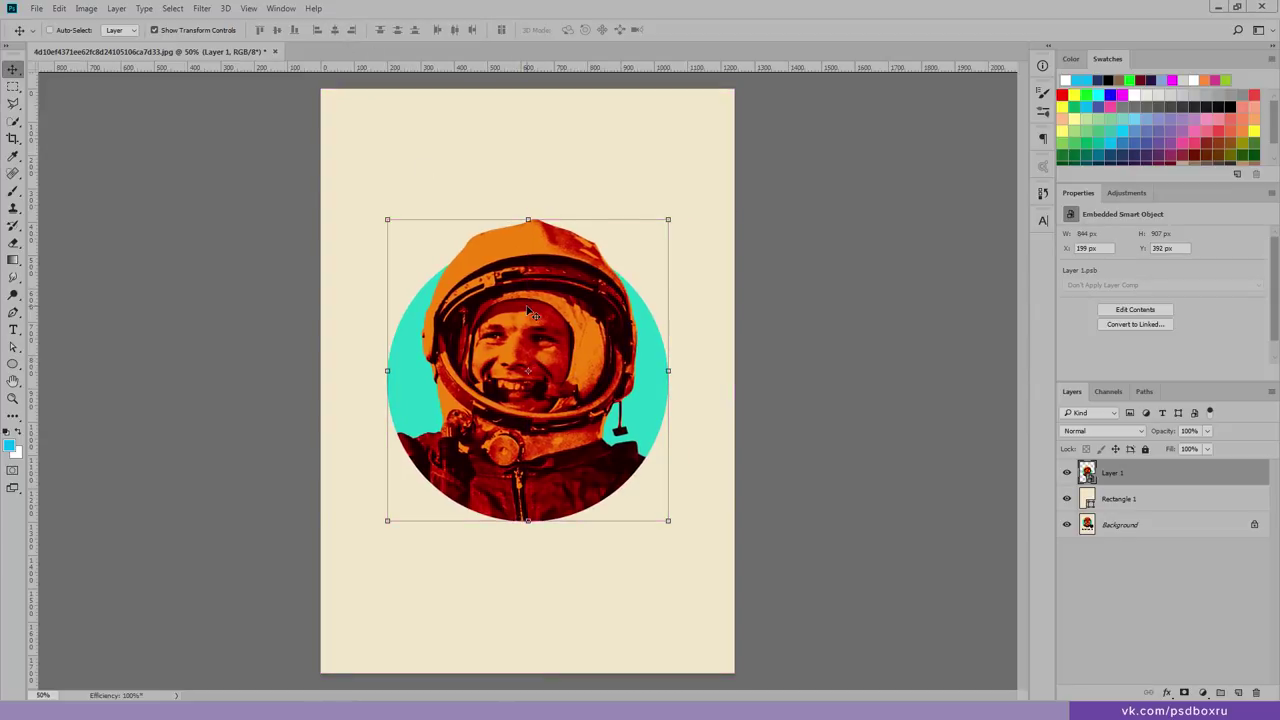
pyautogui.hotkey('shift', 'Up')
pyautogui.hotkey('shift', 'Up')
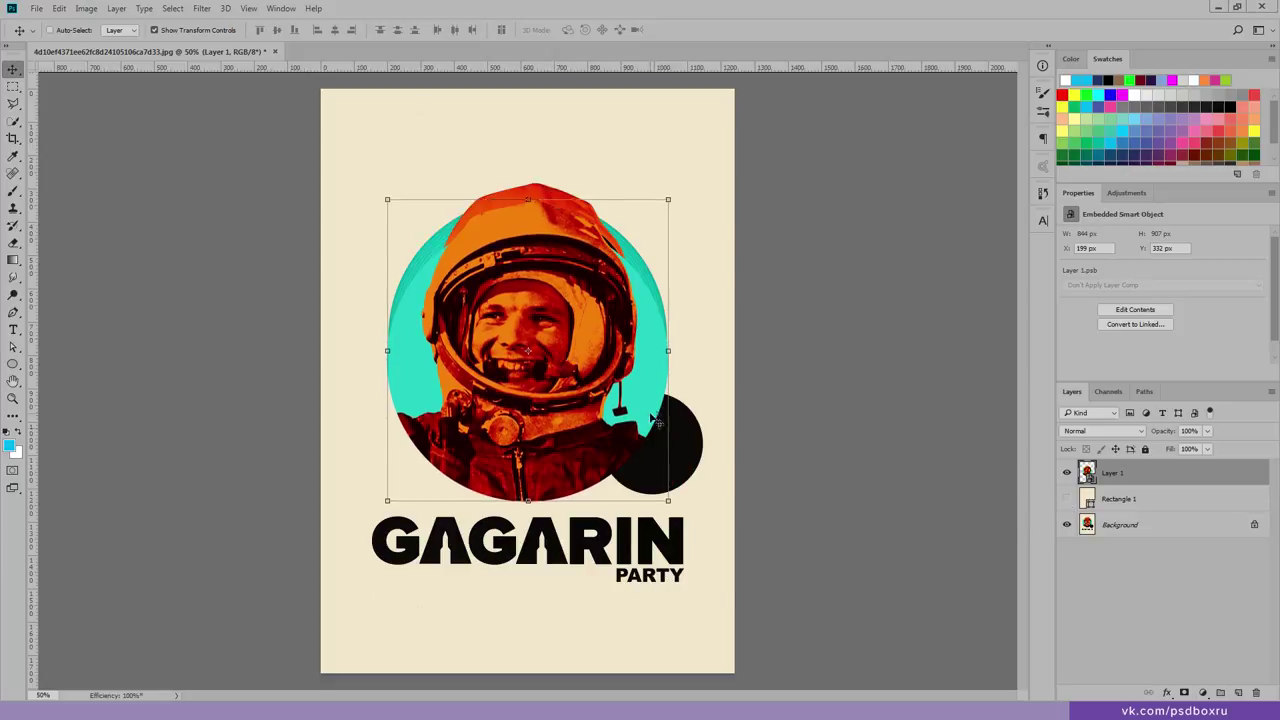
pyautogui.hotkey('shift', 'Up')
pyautogui.hotkey('shift', 'Up')
pyautogui.hotkey('shift', 'Up')
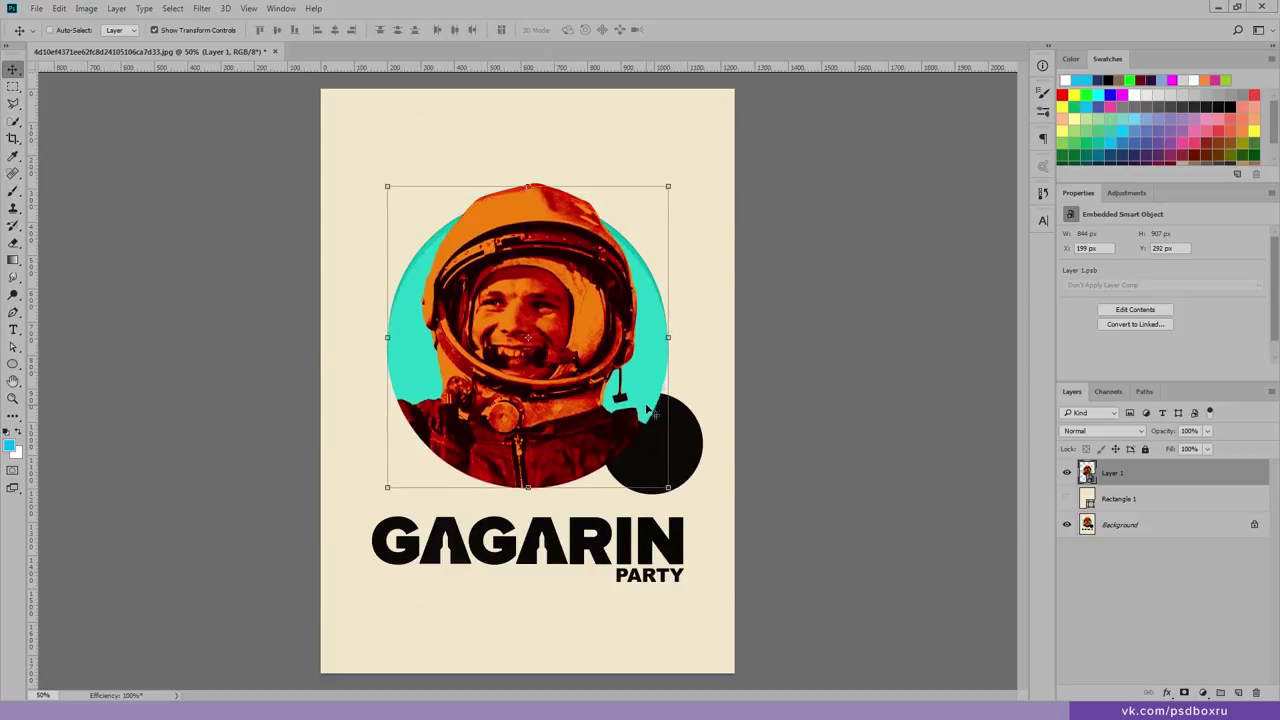
pyautogui.hotkey('shift', 'Up')
pyautogui.hotkey('shift', 'Up')
pyautogui.hotkey('shift', 'Up')
pyautogui.hotkey('shift', 'Up')
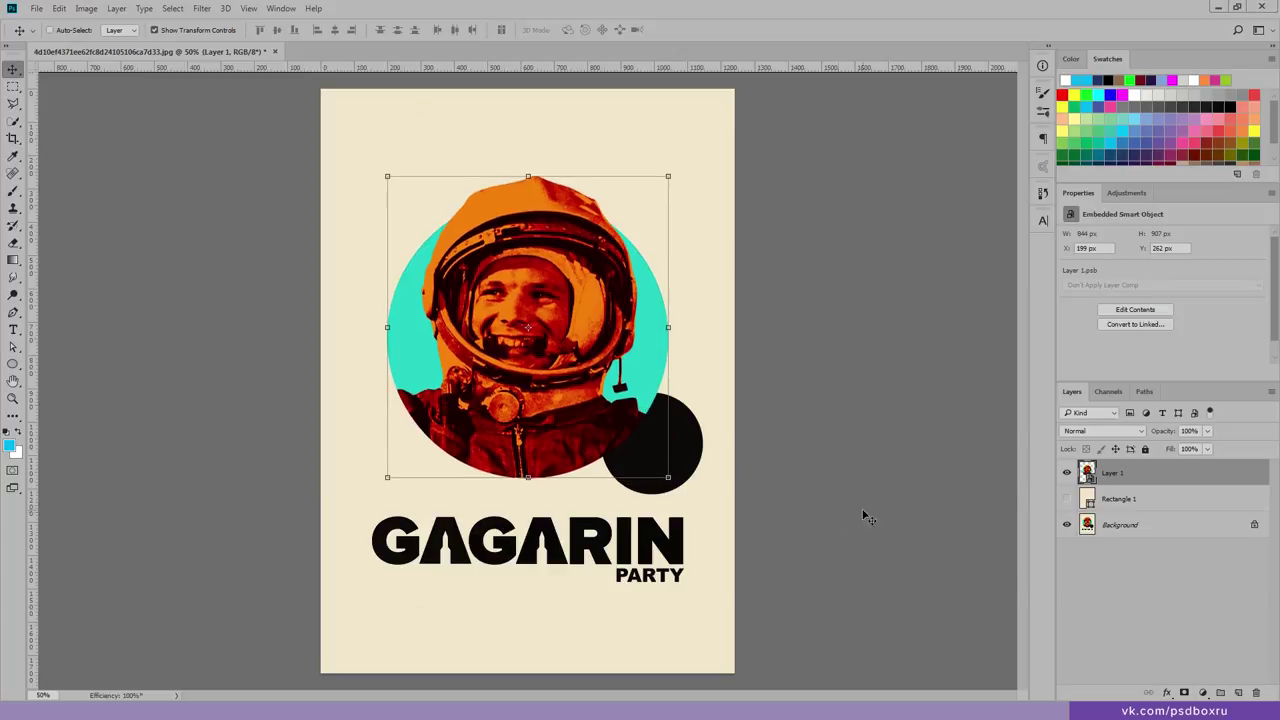
# Step: Draw a 318 px circle filled with black sampled from the existing black circle
pyautogui.click(1238, 693)
pyautogui.press('u')
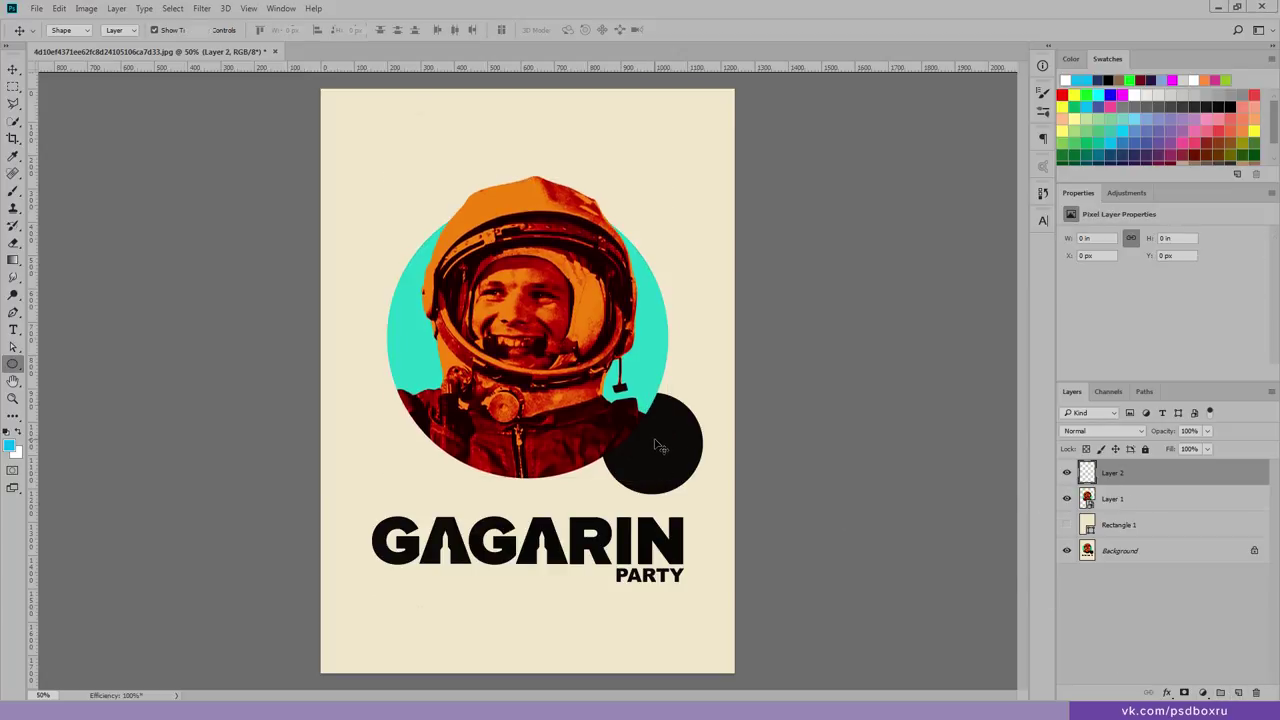
pyautogui.moveTo(566, 372); pyautogui.dragTo(671, 478)
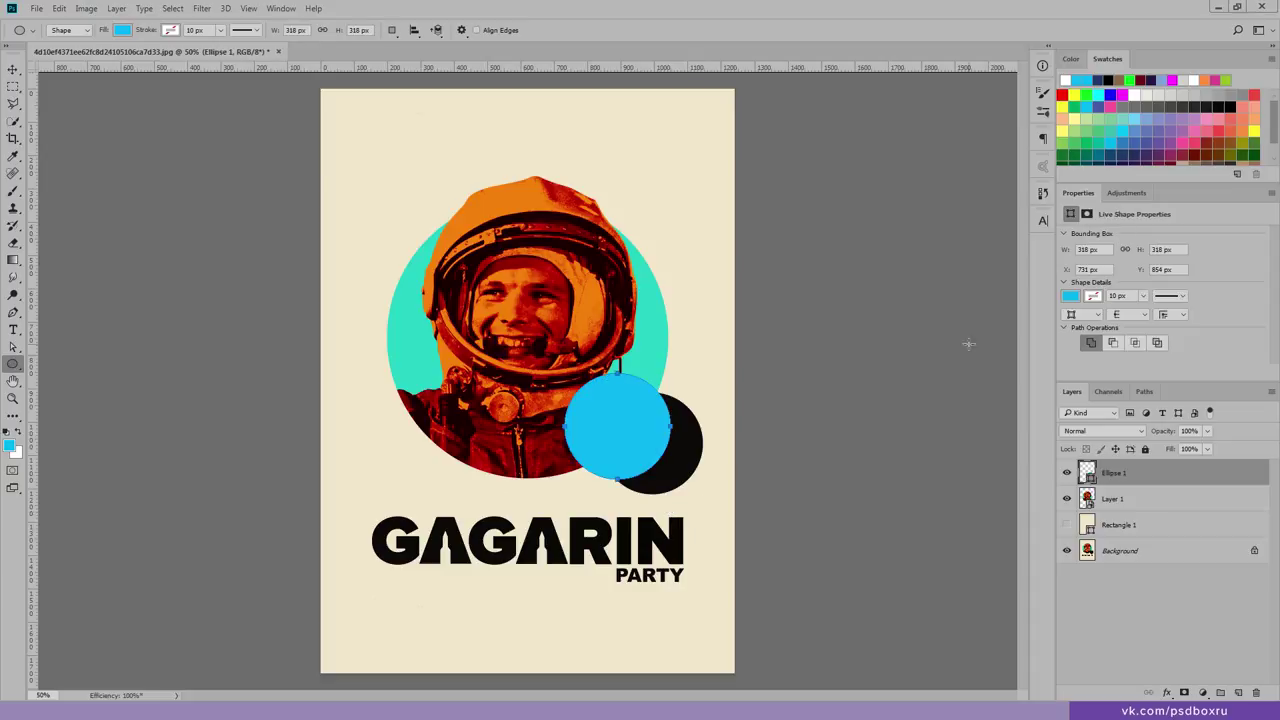
pyautogui.click(1069, 298)
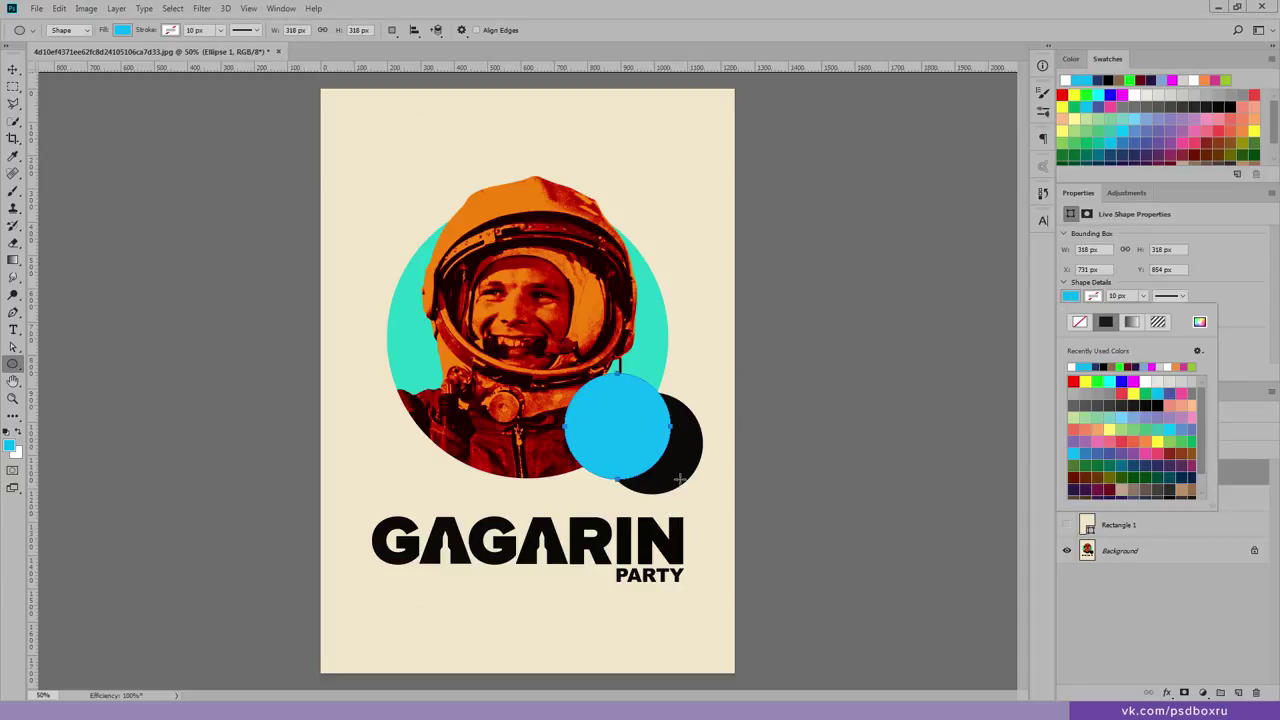
pyautogui.click(679, 480)
pyautogui.click(664, 279)
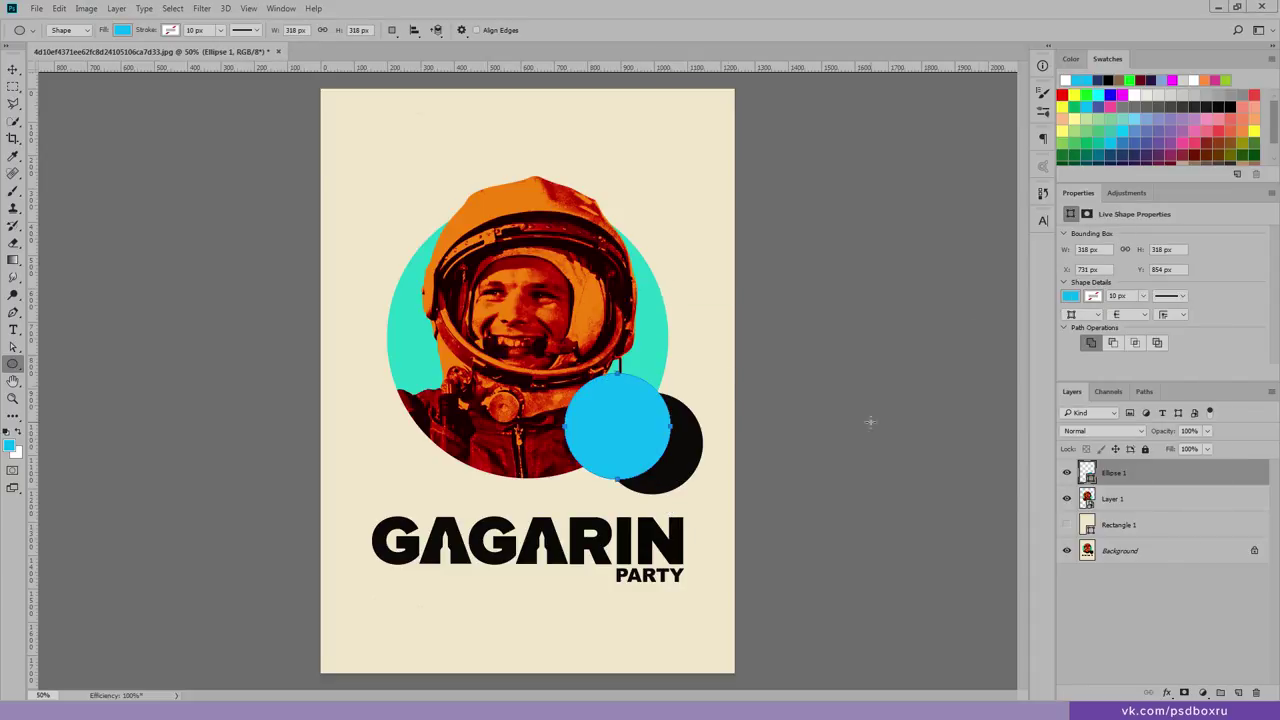
pyautogui.doubleClick(1087, 478)
pyautogui.click(677, 457)
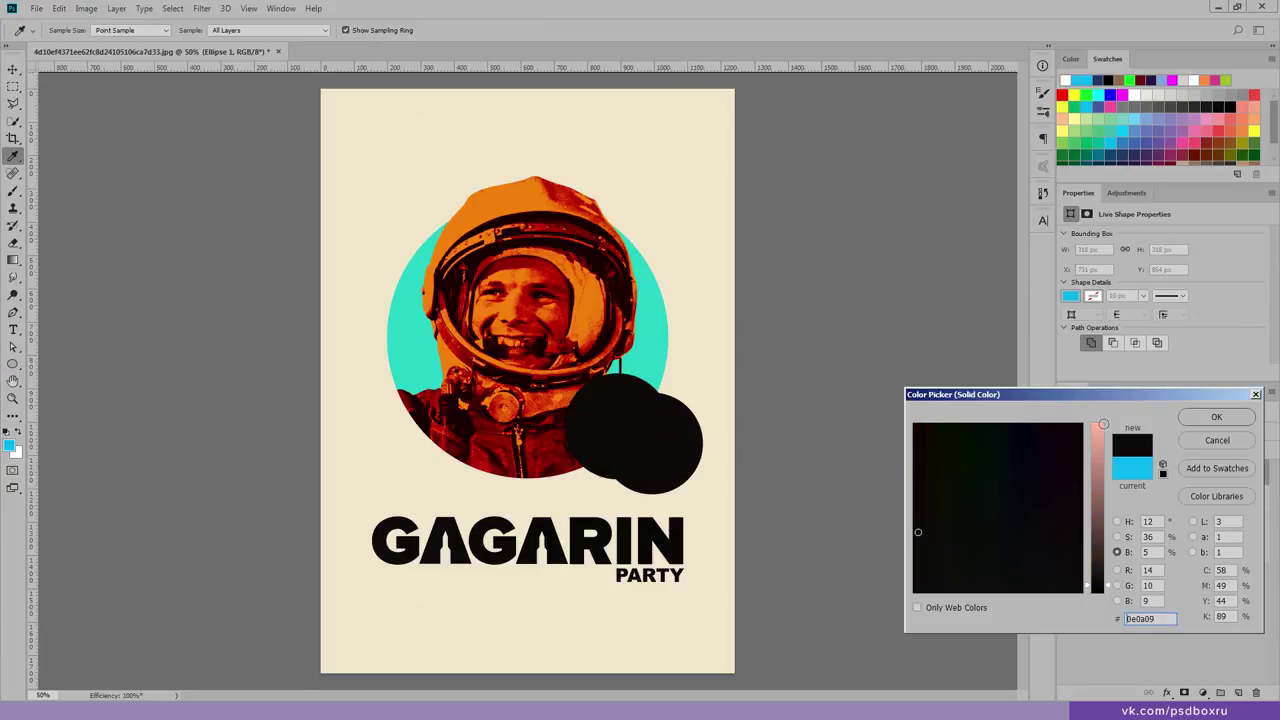
pyautogui.click(1216, 416)
# Step: Move the black circle onto the teal circle's lower right and show cream Rectangle 1
pyautogui.press('v')
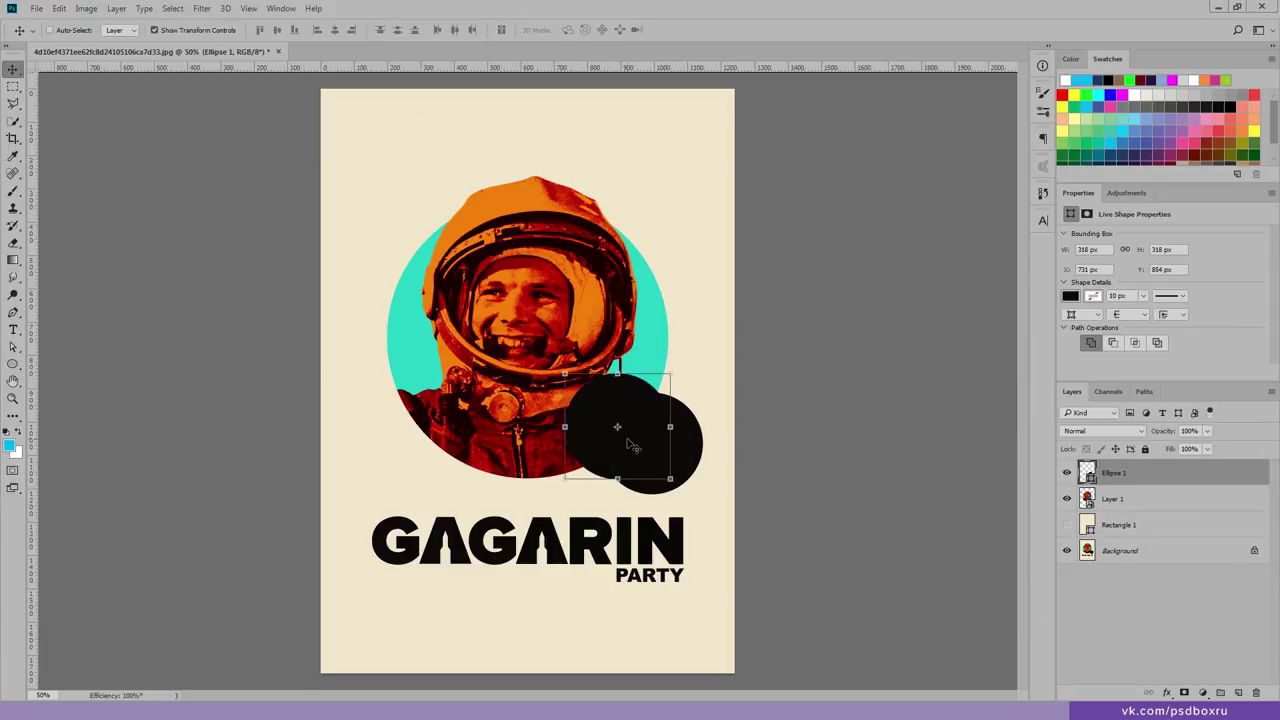
pyautogui.moveTo(630, 445); pyautogui.dragTo(661, 461)
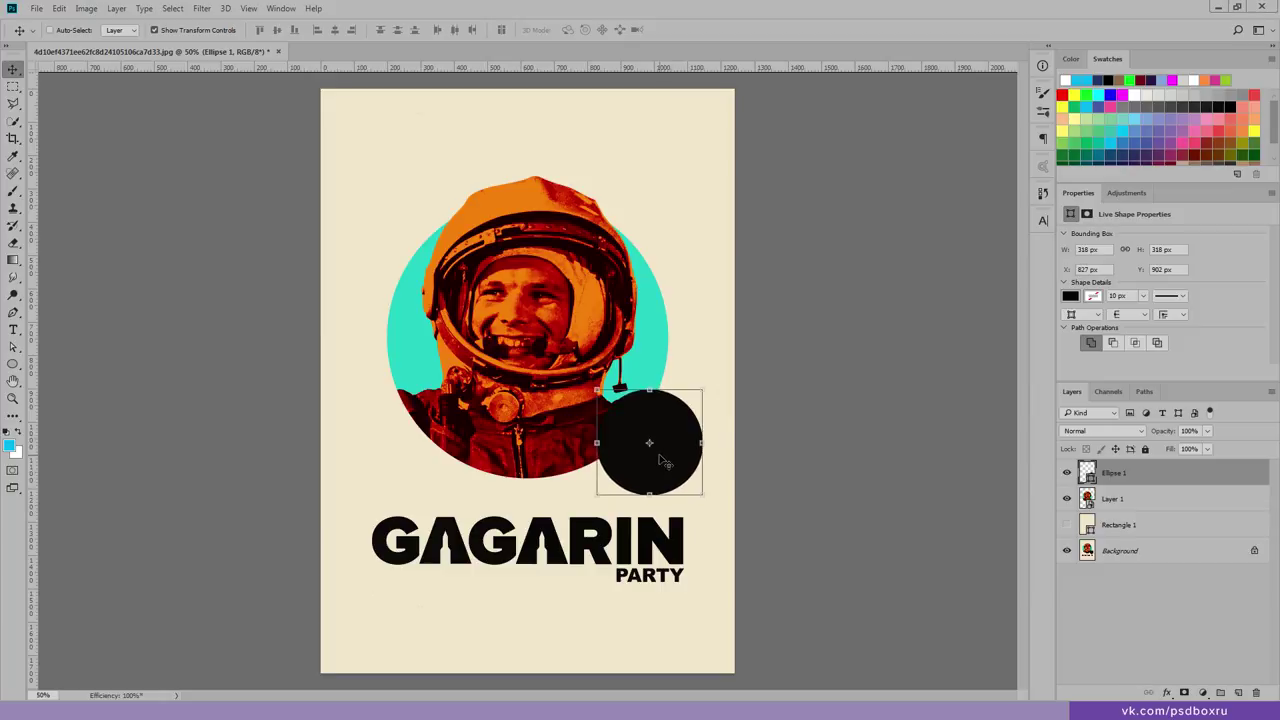
pyautogui.click(1066, 524)
pyautogui.press('z')
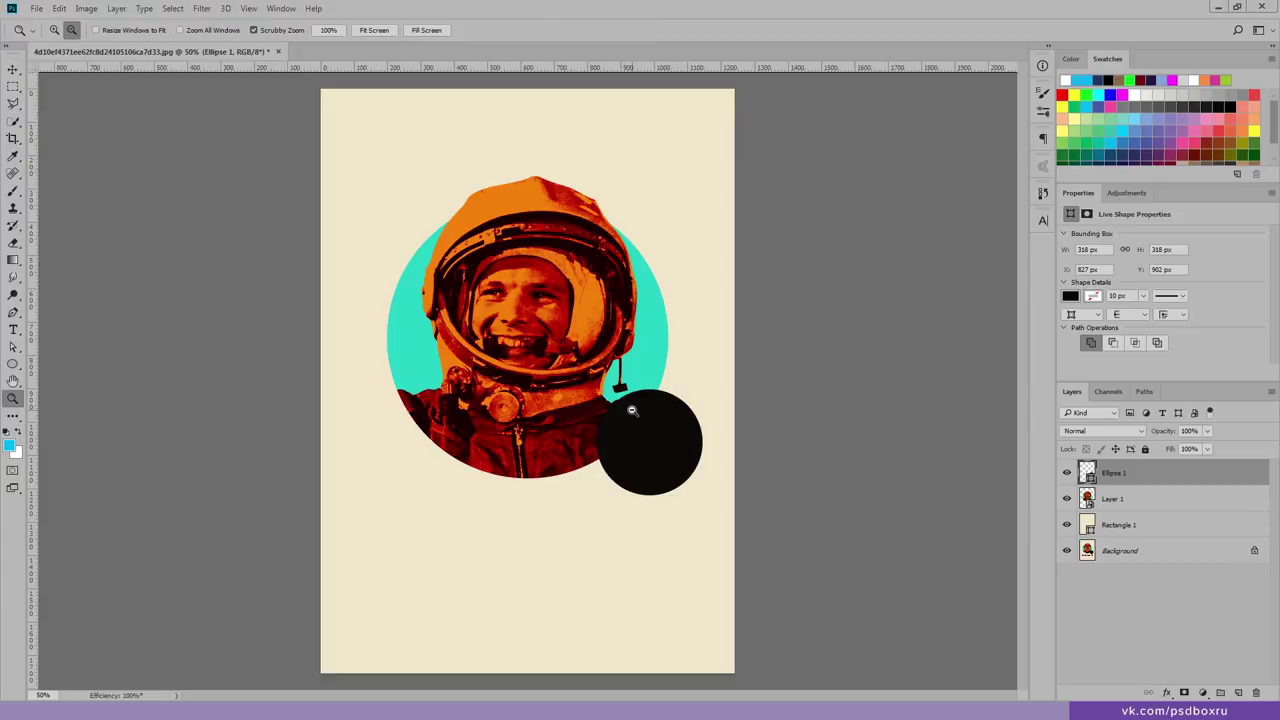
pyautogui.moveTo(648, 415); pyautogui.dragTo(626, 401)
pyautogui.click(626, 401)
pyautogui.click(630, 410)
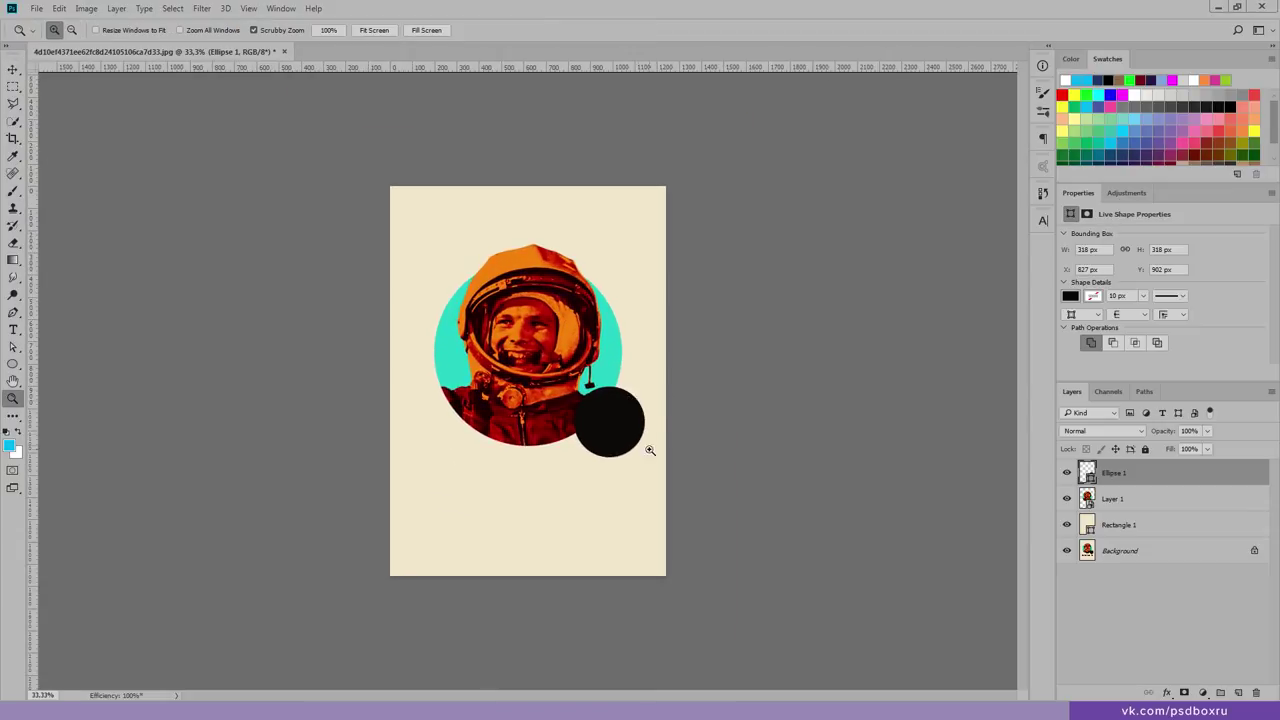
pyautogui.click(617, 443)
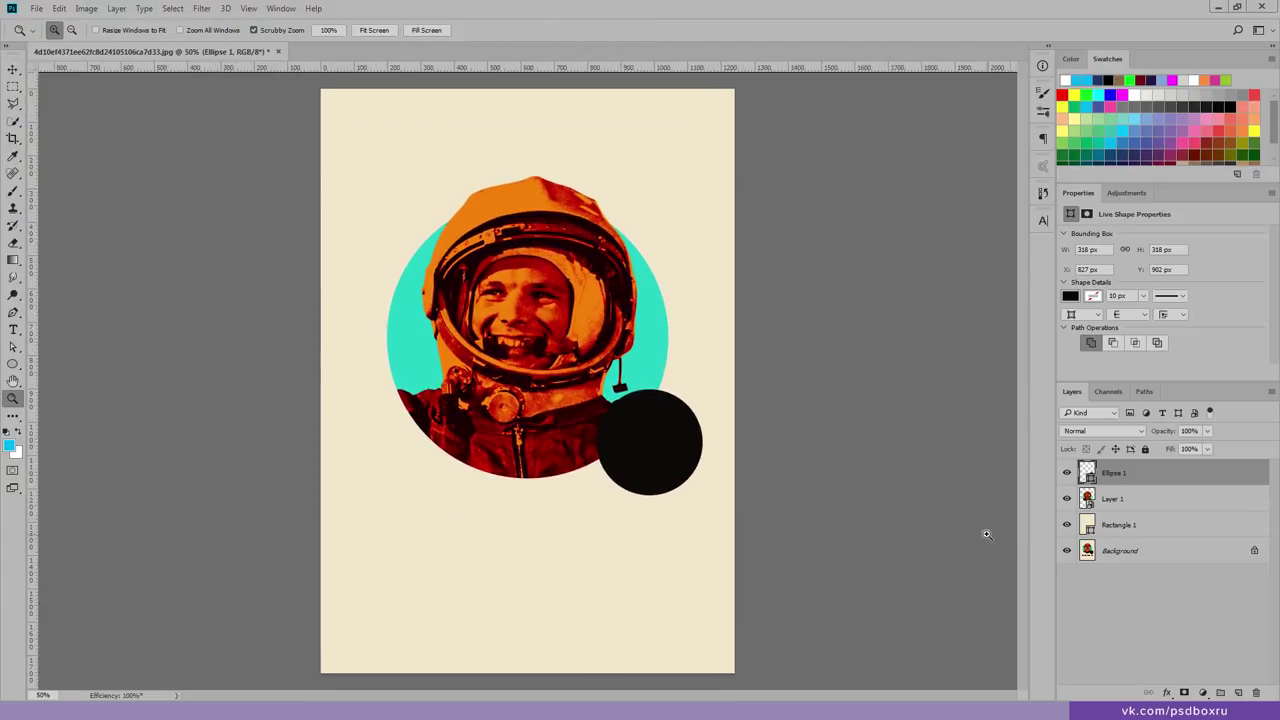
# Step: Add an inverted mask to Rectangle 1 that reveals the title area beneath
pyautogui.click(1118, 527)
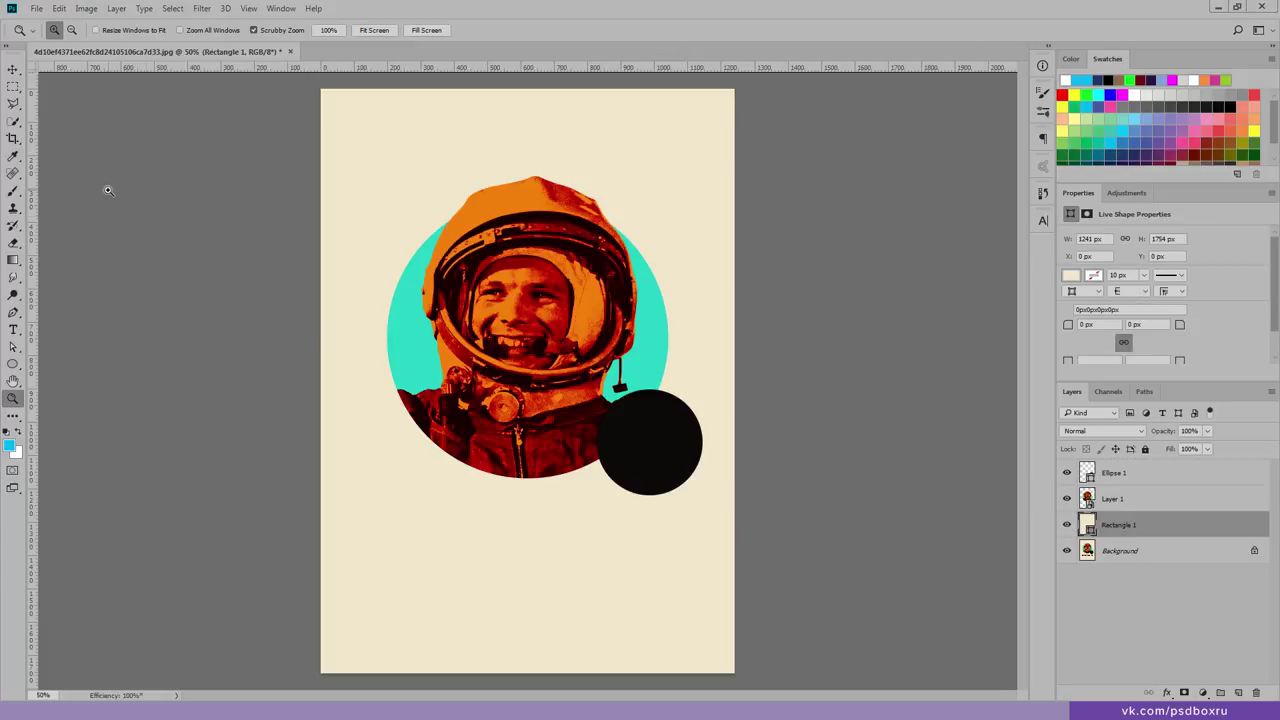
pyautogui.click(13, 86)
pyautogui.moveTo(344, 506); pyautogui.dragTo(712, 619)
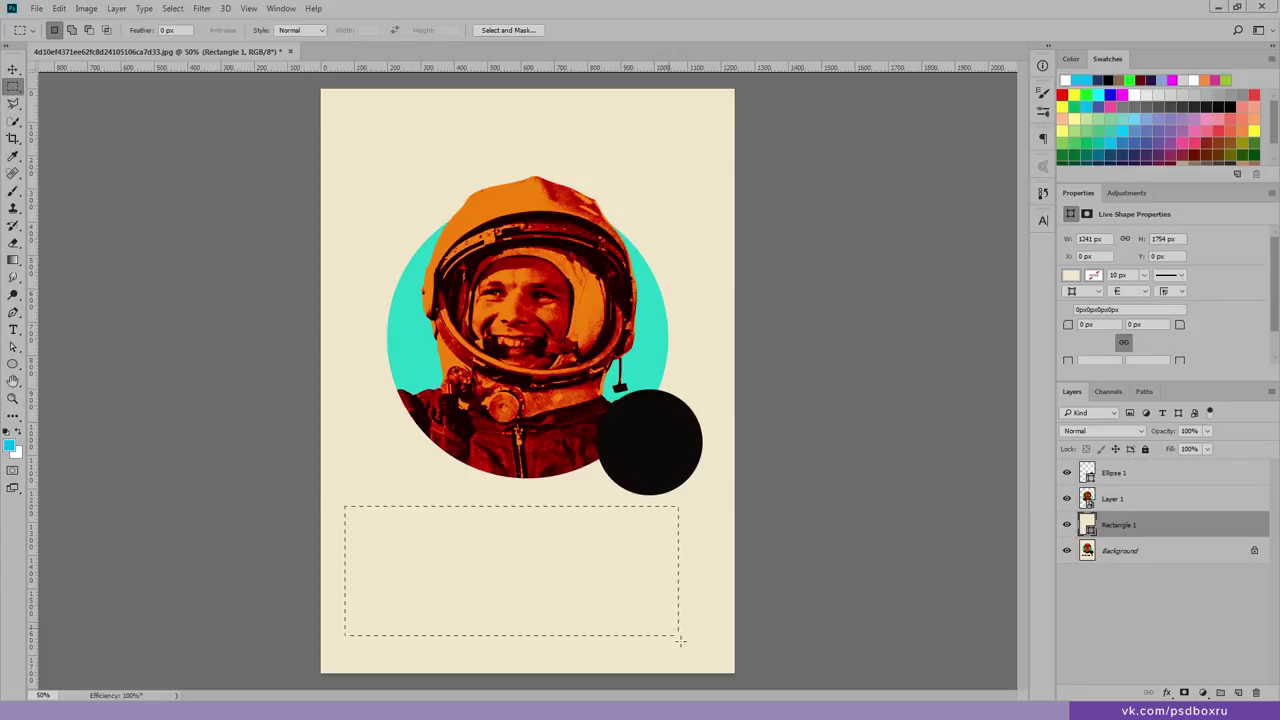
pyautogui.click(1137, 553)
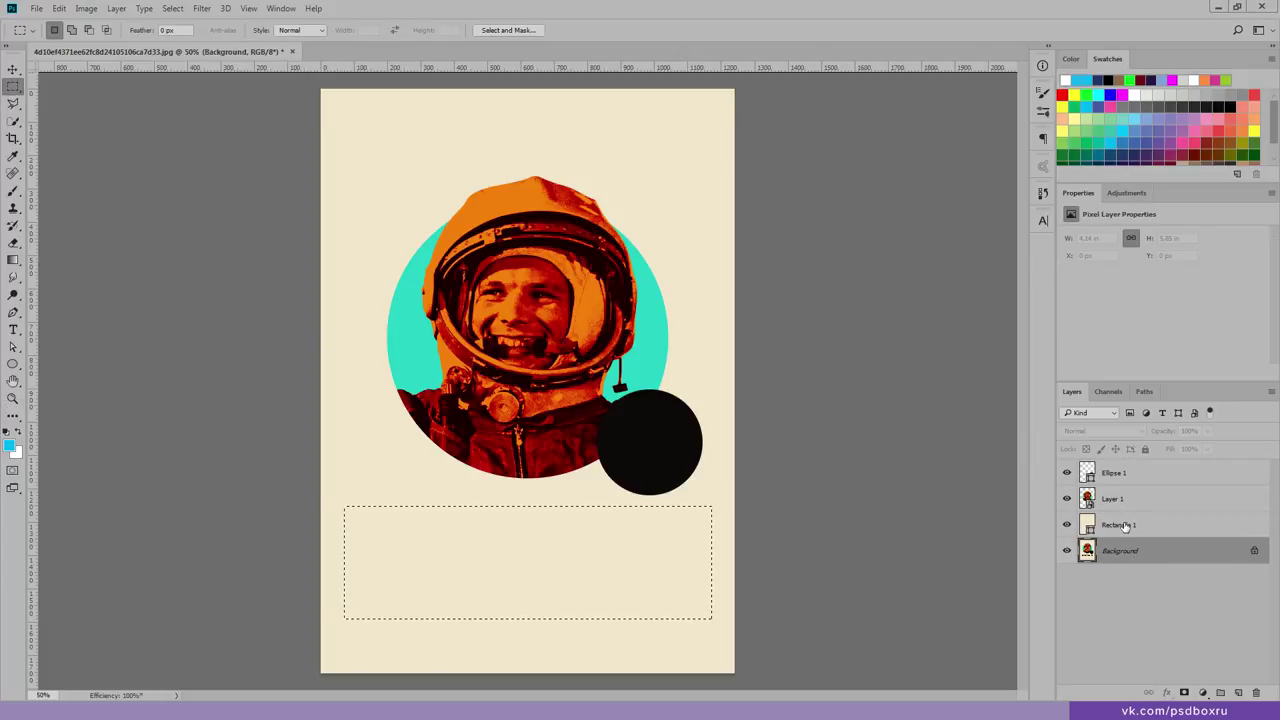
pyautogui.click(1120, 527)
pyautogui.click(1185, 692)
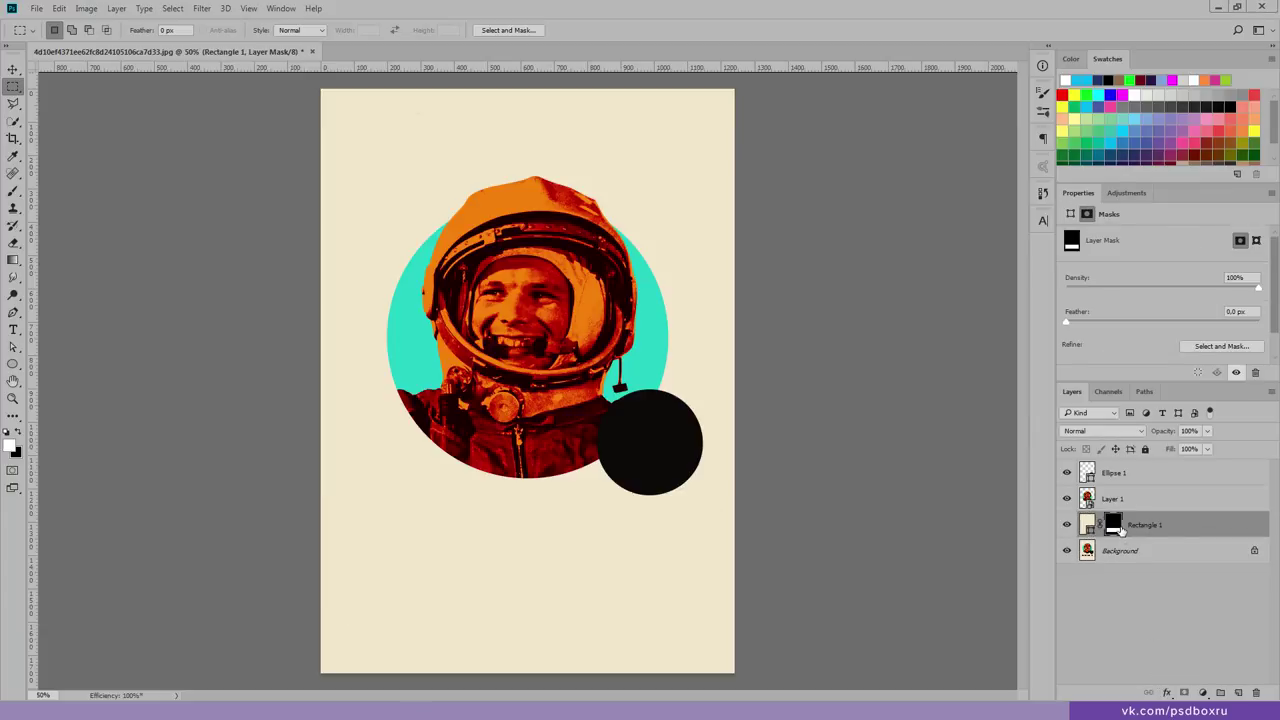
pyautogui.hotkey('ctrl', 'i')
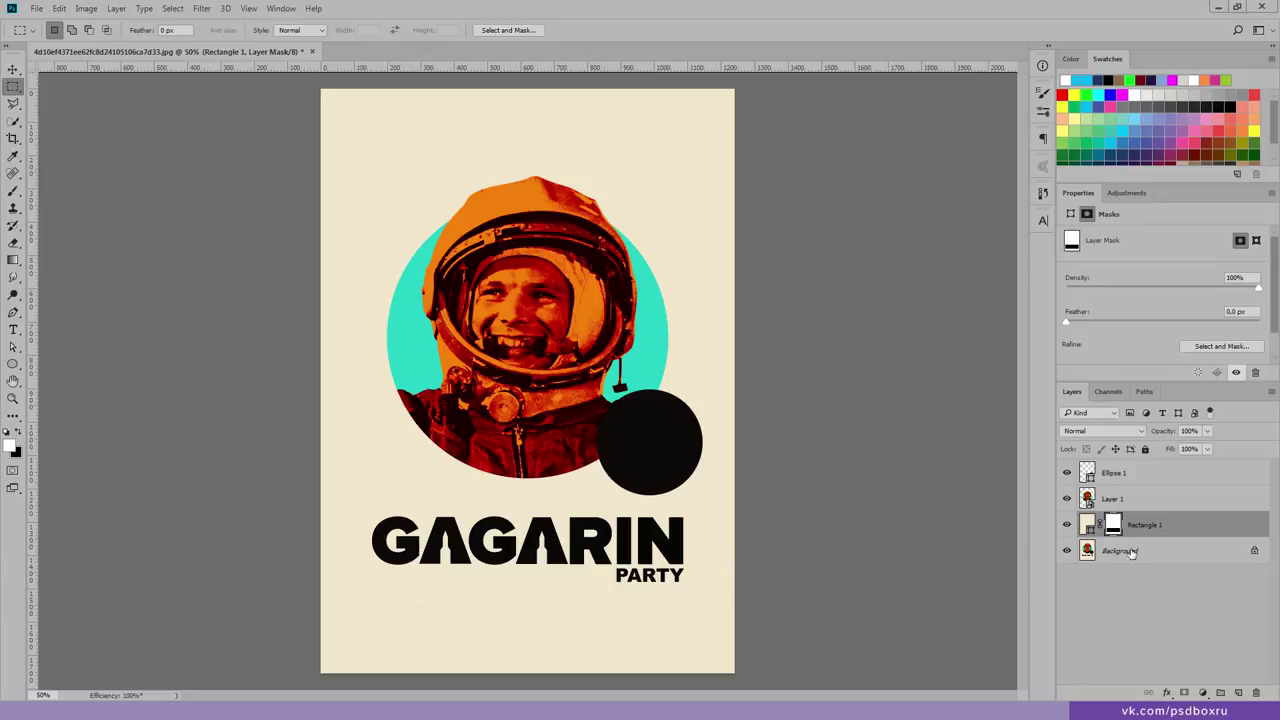
# Step: Copy the GAGARIN PARTY title from Background onto a new layer at the top
pyautogui.click(1130, 553)
pyautogui.click(13, 69)
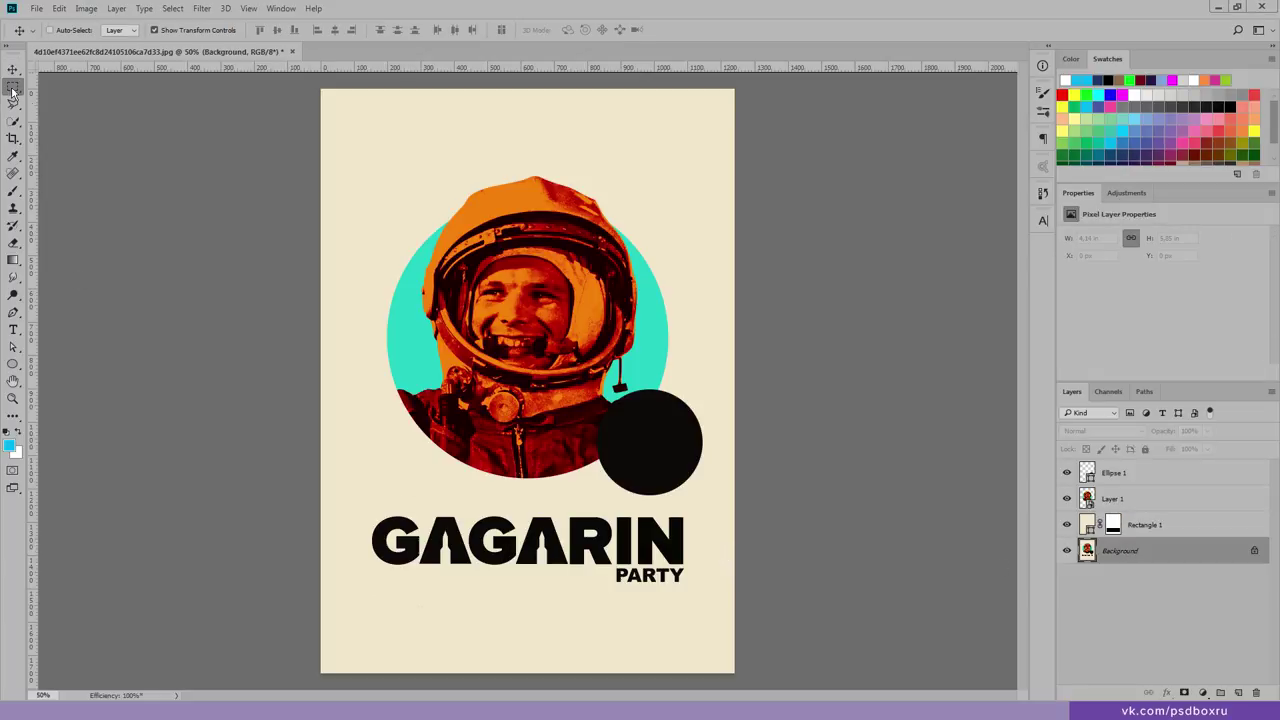
pyautogui.click(13, 86)
pyautogui.moveTo(351, 504); pyautogui.dragTo(706, 604)
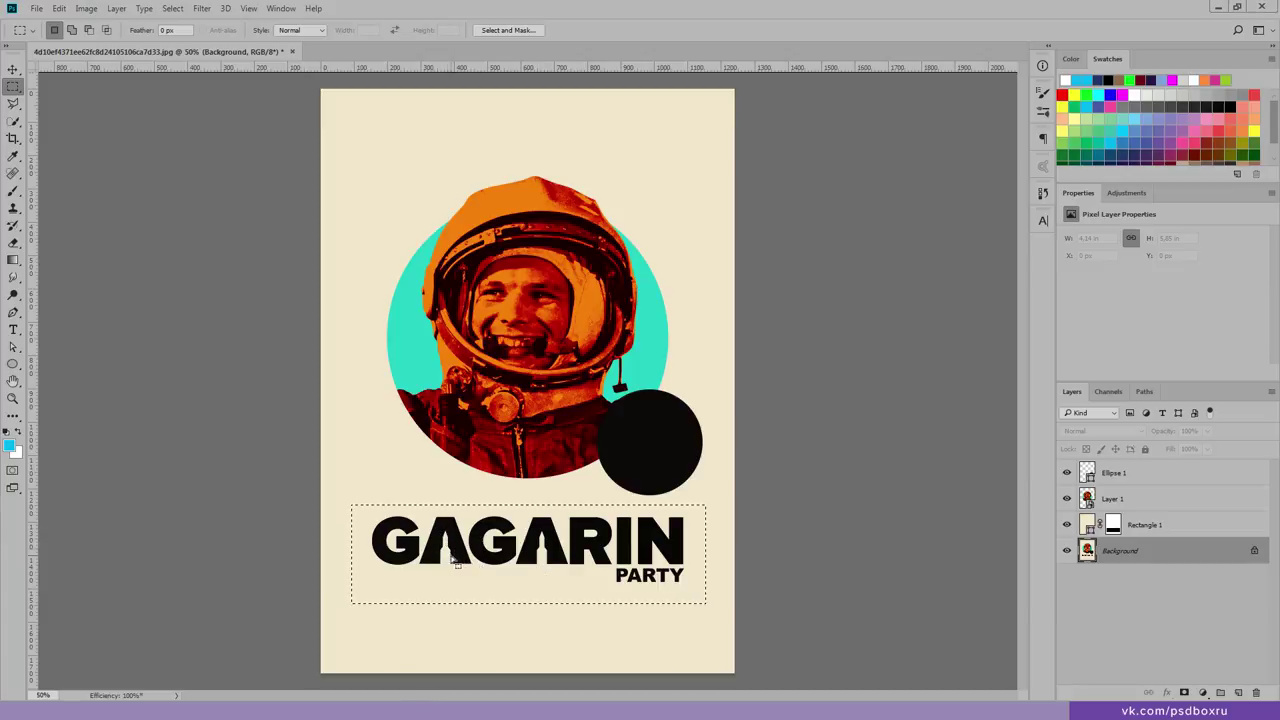
pyautogui.hotkey('ctrl', 'j')
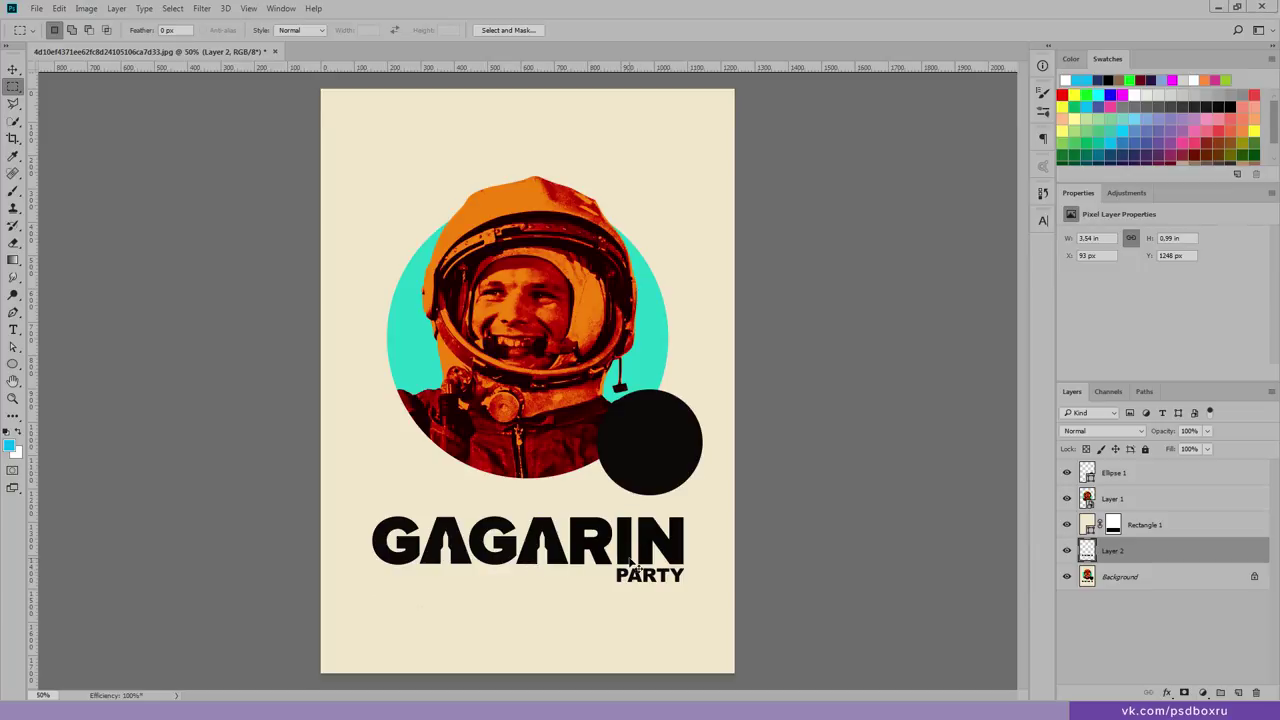
pyautogui.hotkey('ctrl', 'shift', ']')
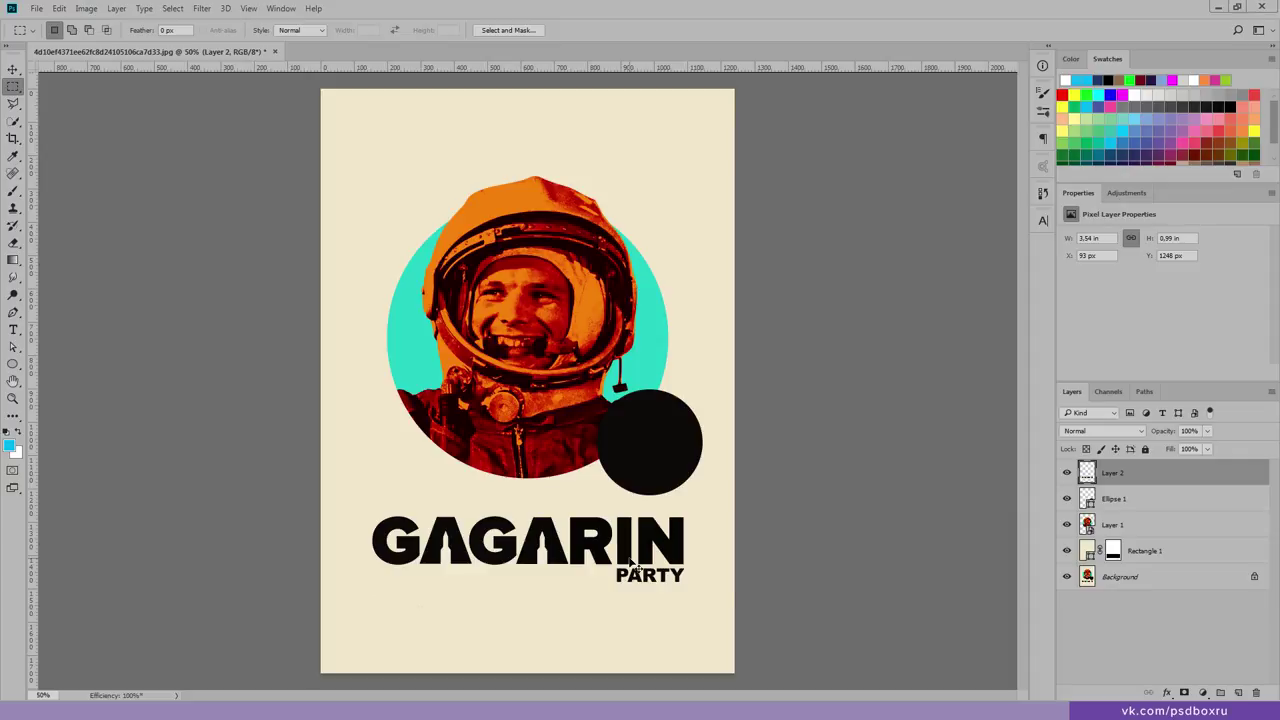
# Step: Delete Rectangle 1's layer mask and view the whole poster
pyautogui.click(1111, 554)
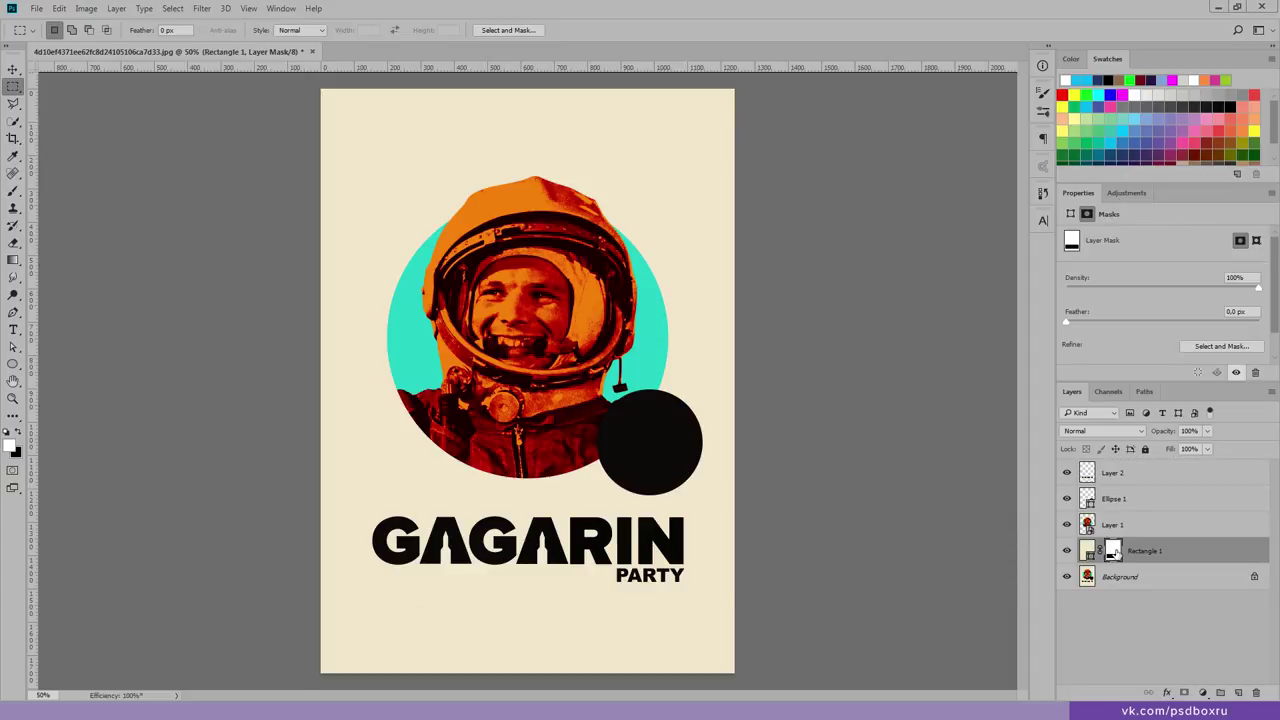
pyautogui.rightClick(1111, 554)
pyautogui.click(1132, 574)
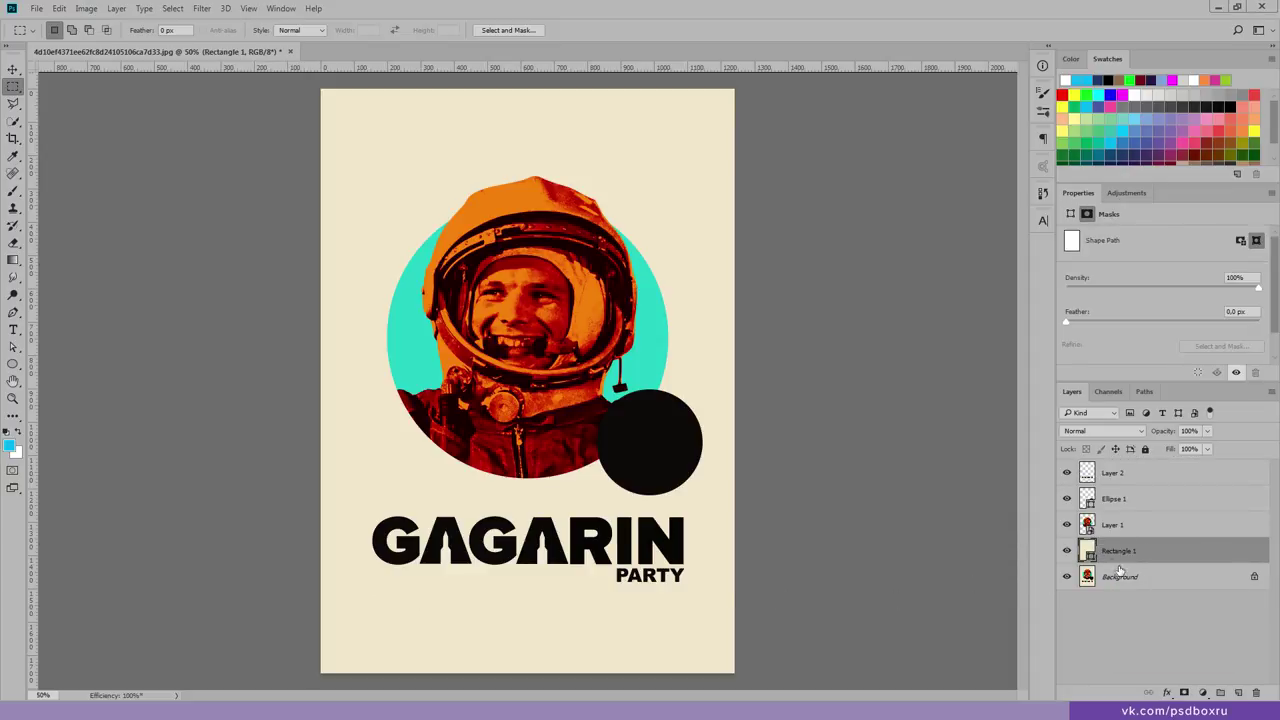
pyautogui.press('z')
pyautogui.keyDown('alt'); pyautogui.click(627, 498); pyautogui.keyUp('alt')
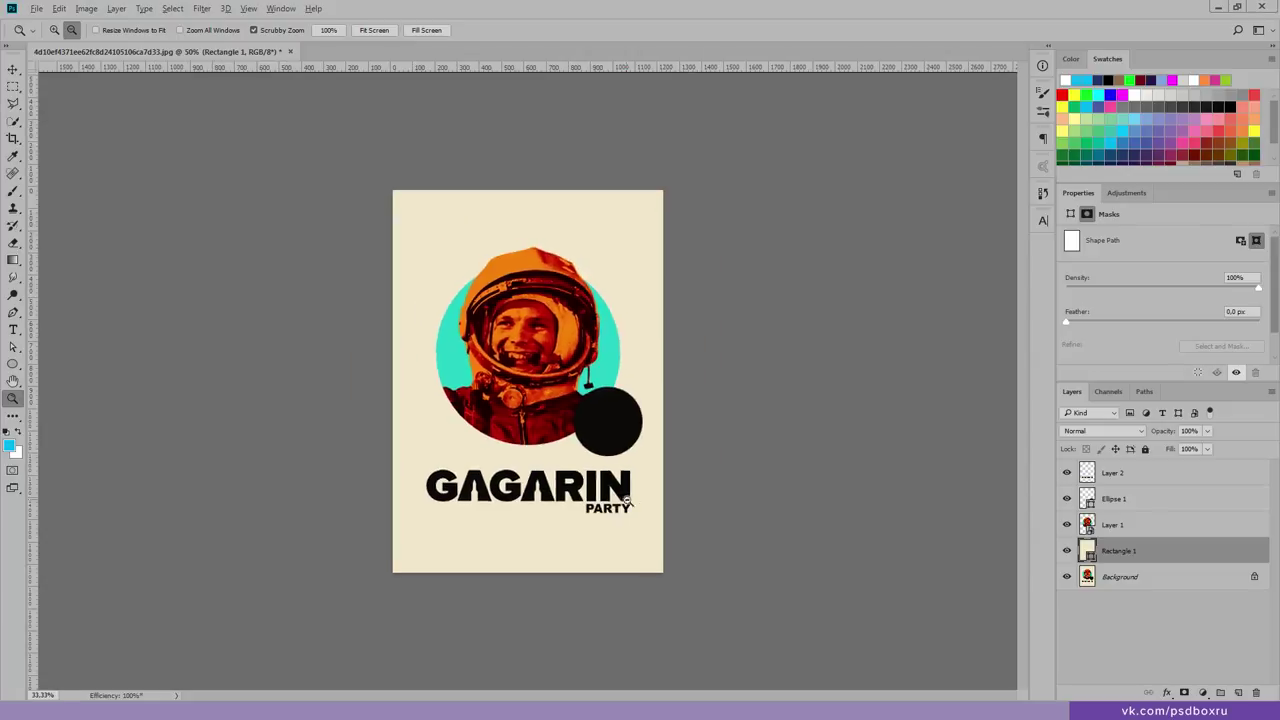
# Step: Stamp the visible poster into merged Layer 3 and group the separate layers into Group 1
pyautogui.keyDown('shift'); pyautogui.click(1113, 473); pyautogui.keyUp('shift')
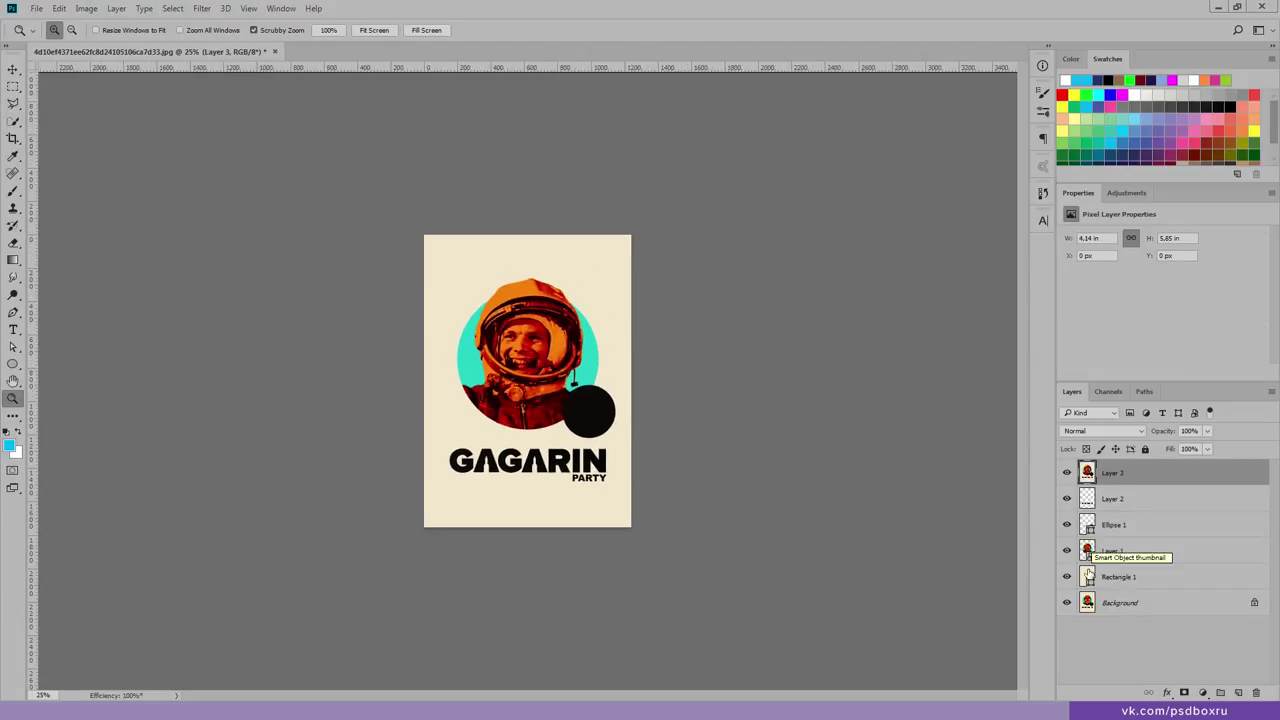
pyautogui.hotkey('ctrl', 'alt', 'shift', 'e')
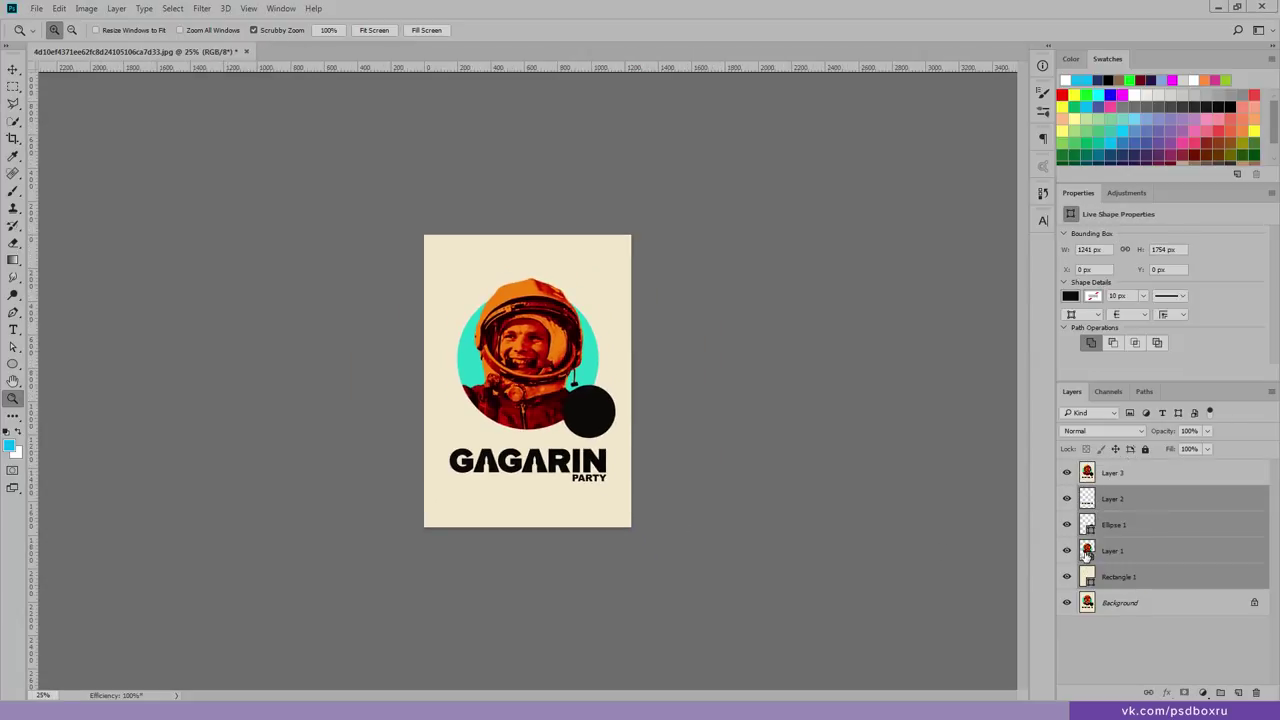
pyautogui.hotkey('ctrl', 'g')
pyautogui.click(1080, 474)
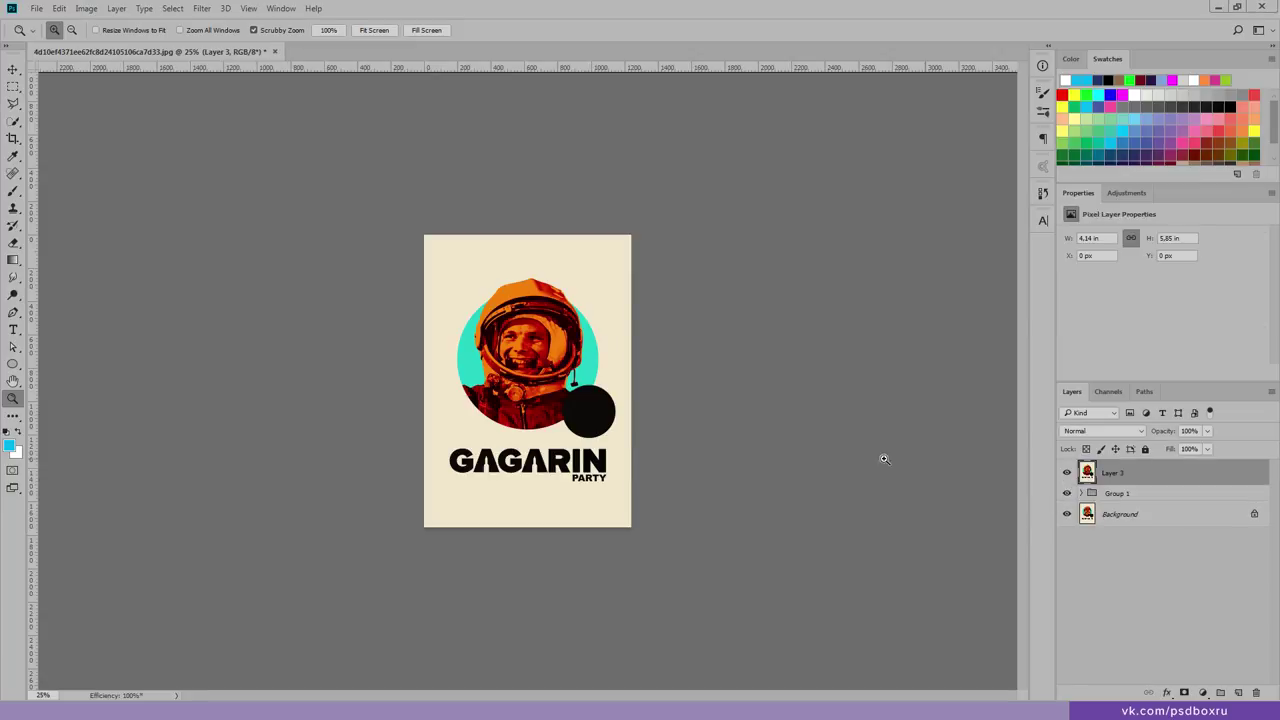
# Step: Toggle merged Layer 3's visibility on and off to compare it with the grouped originals
pyautogui.click(622, 421)
pyautogui.click(1066, 473)
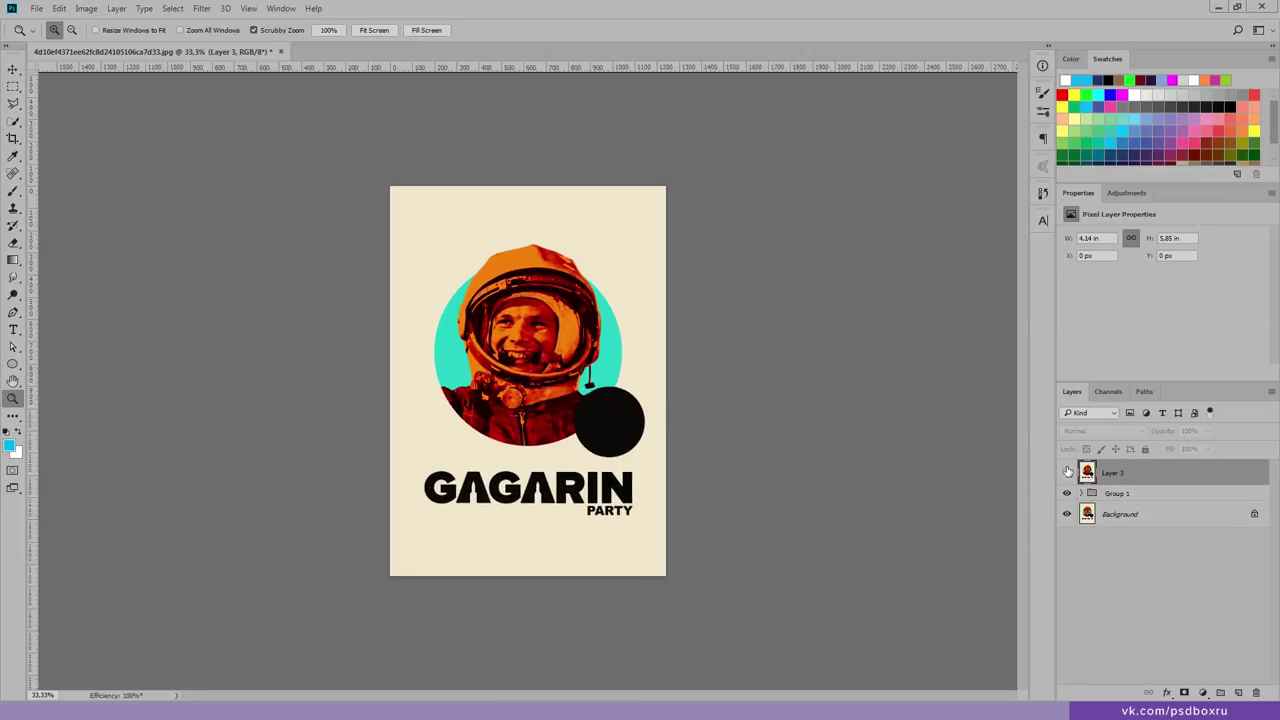
pyautogui.click(1066, 473)
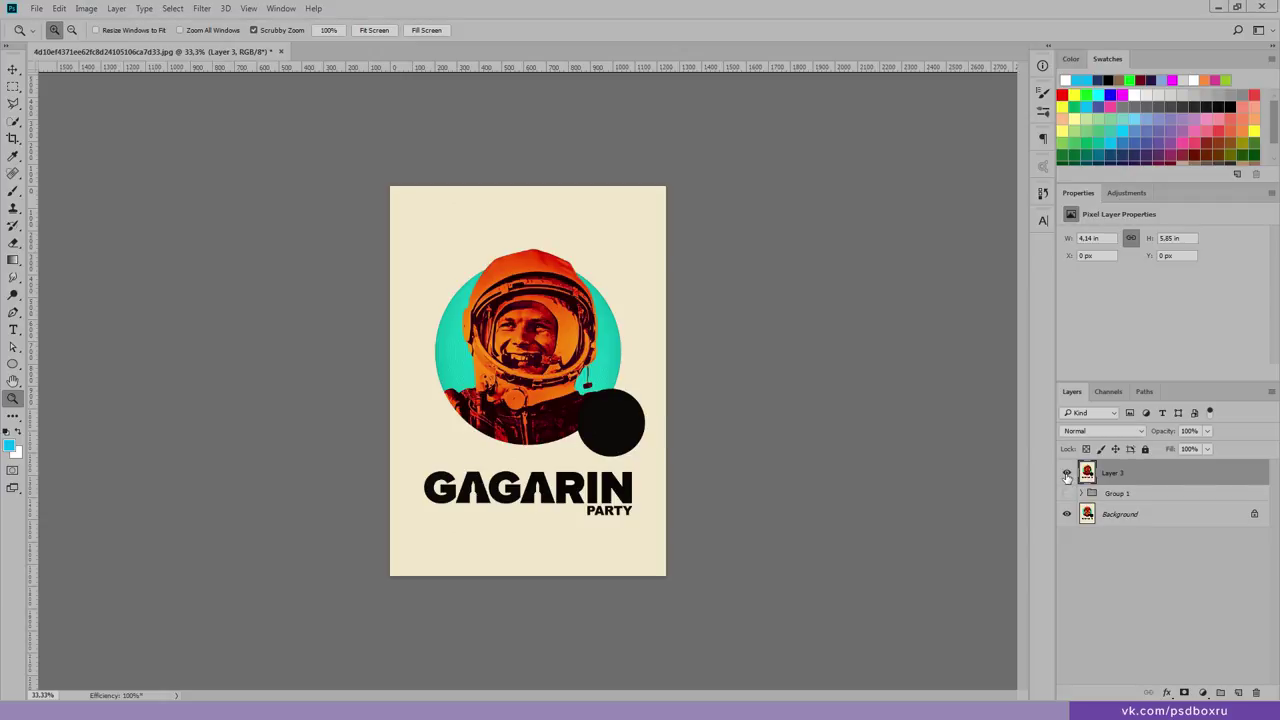
pyautogui.click(1066, 473)
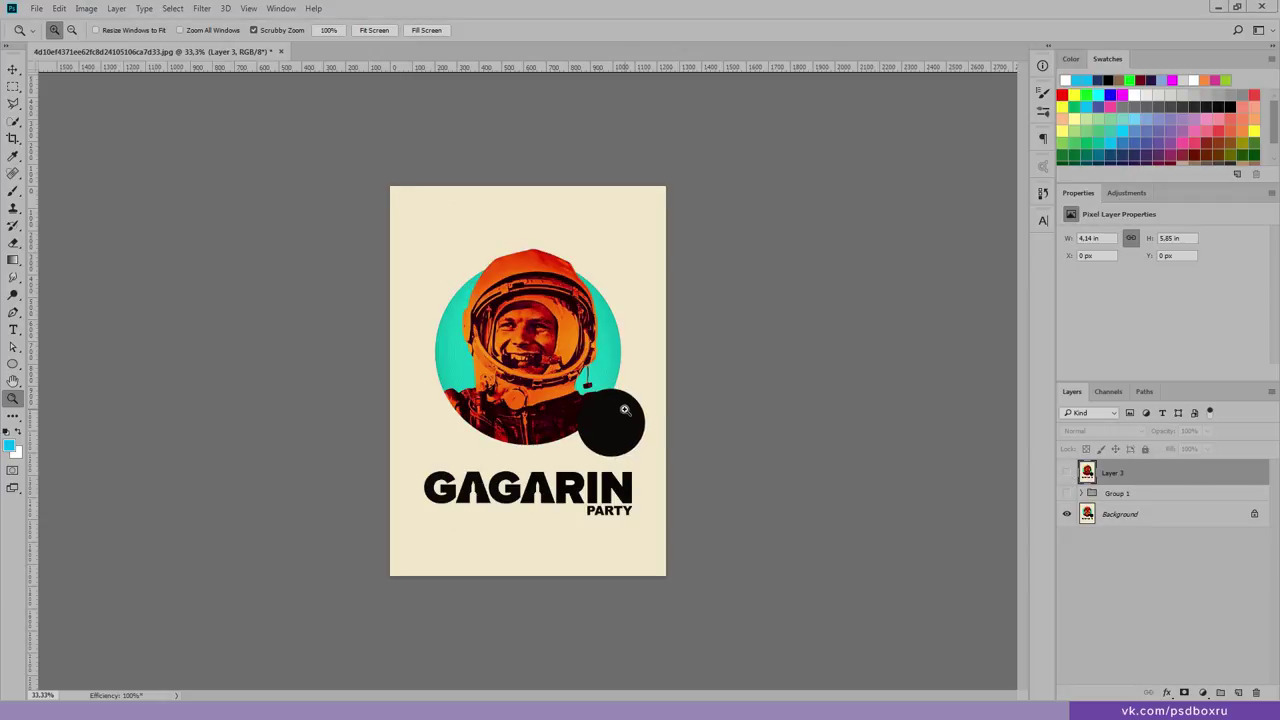
pyautogui.click(624, 411)
pyautogui.click(1066, 472)
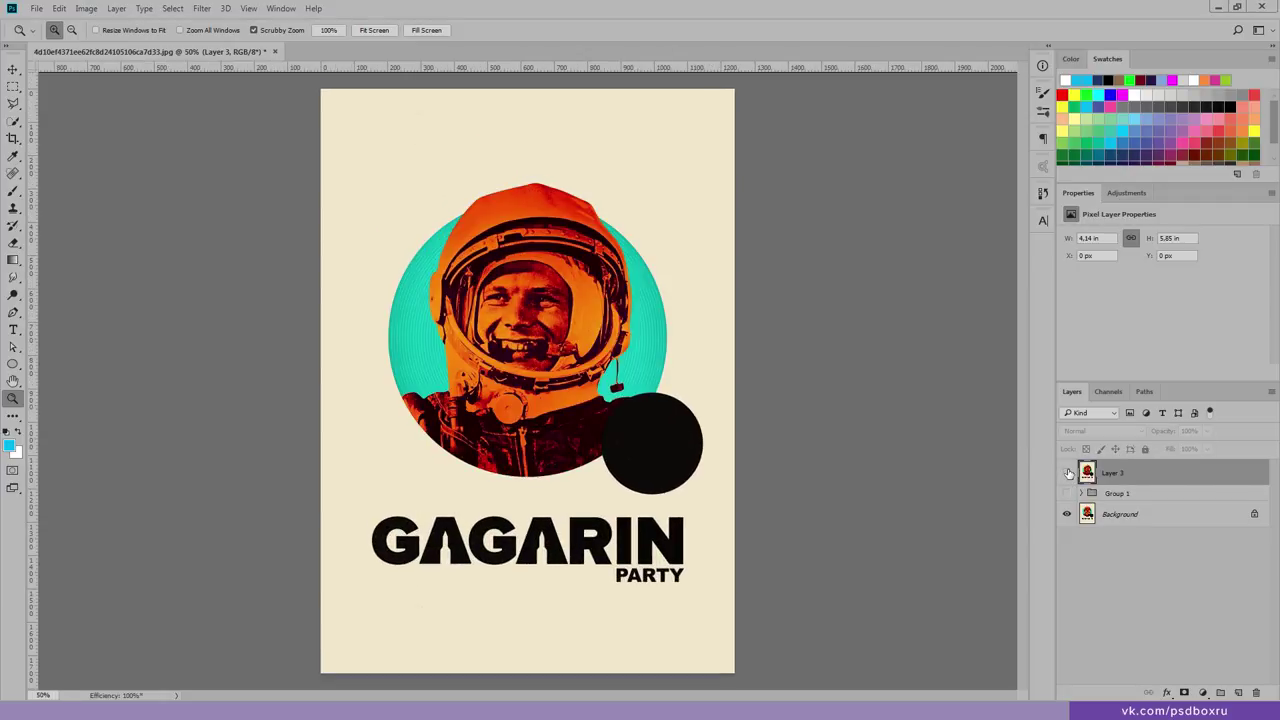
pyautogui.click(1066, 472)
pyautogui.click(1067, 473)
pyautogui.click(1067, 473)
pyautogui.click(1068, 473)
pyautogui.click(1068, 473)
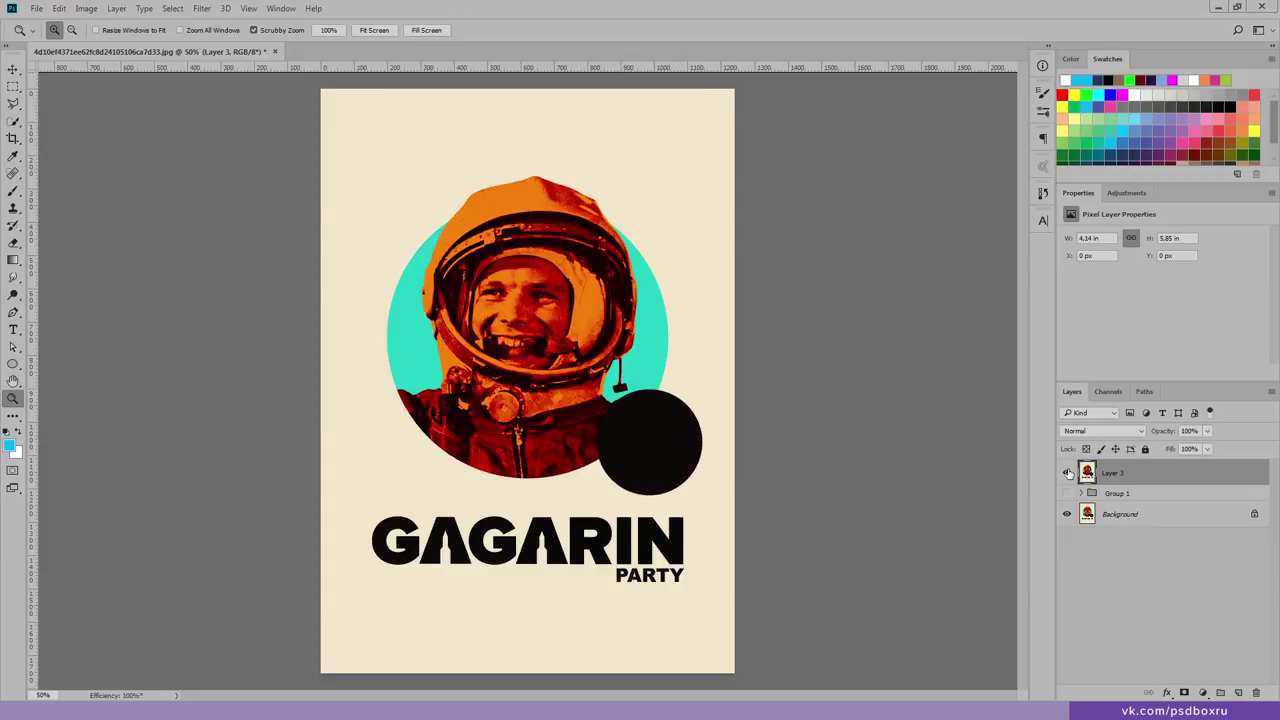
pyautogui.click(1068, 473)
pyautogui.click(1068, 473)
pyautogui.click(1067, 472)
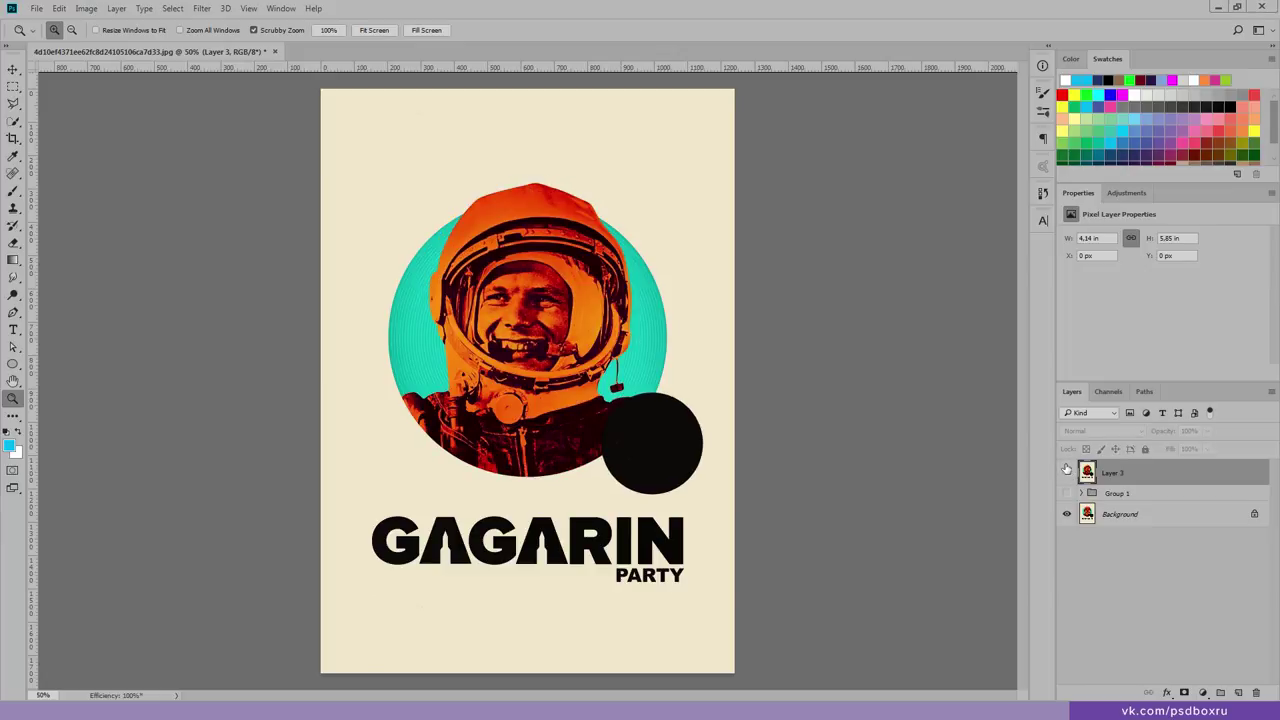
pyautogui.click(1067, 471)
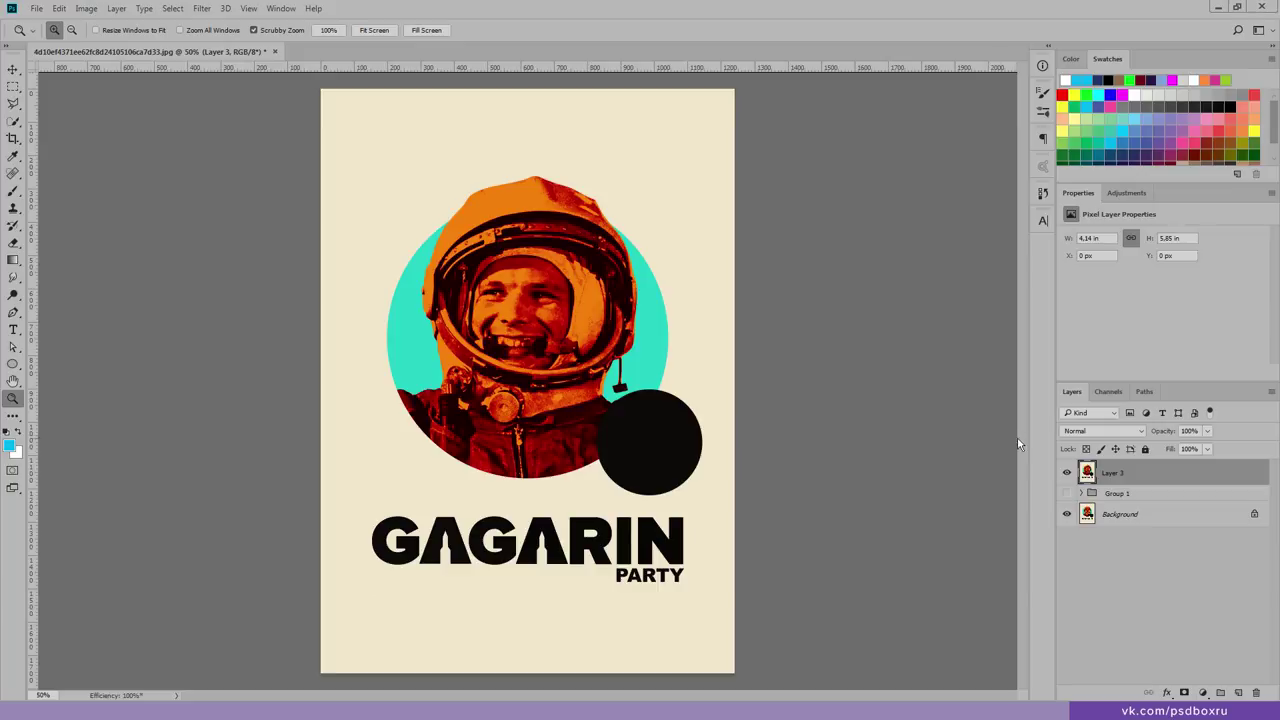
pyautogui.click(1067, 474)
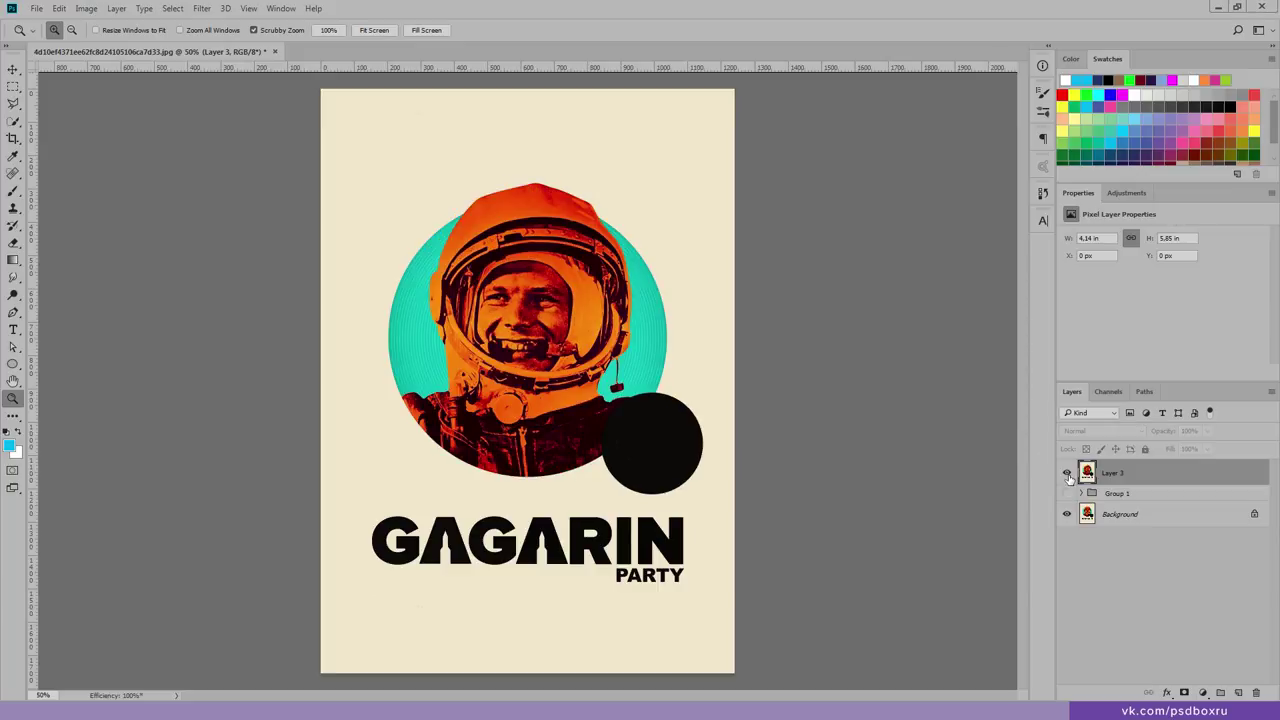
pyautogui.click(1067, 474)
pyautogui.click(1067, 474)
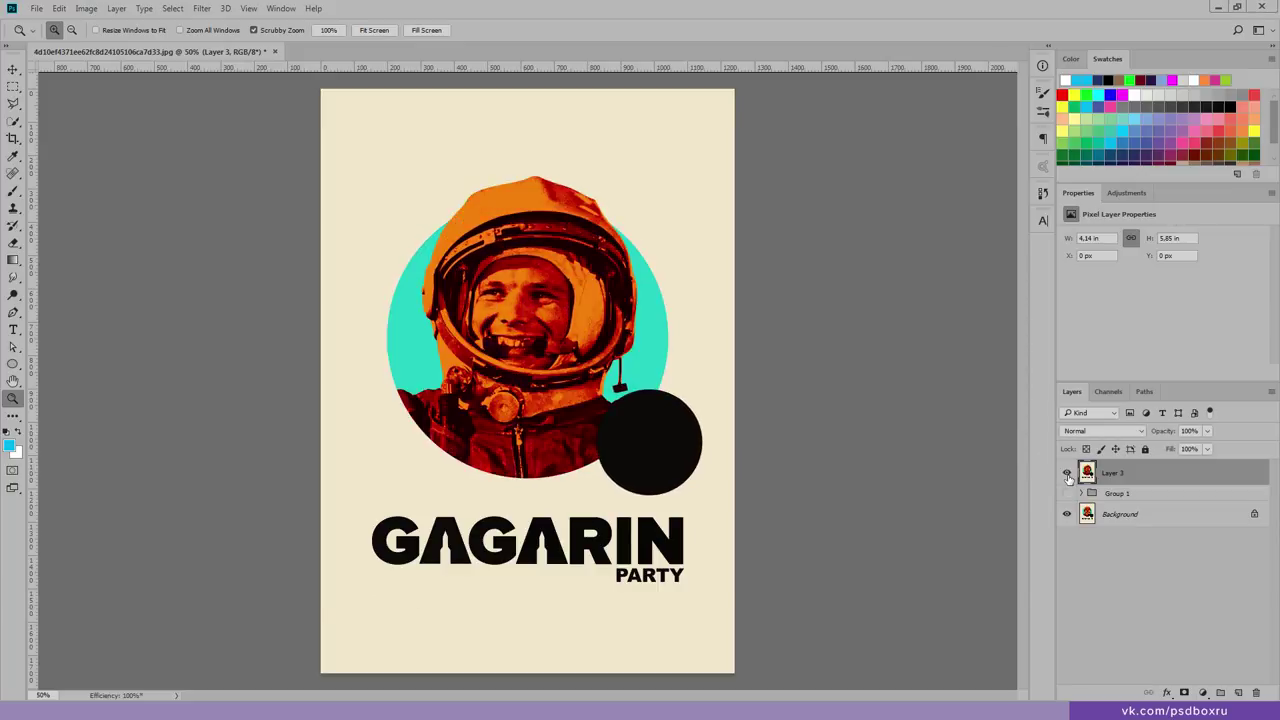
pyautogui.click(1067, 474)
pyautogui.click(1067, 474)
pyautogui.click(1067, 474)
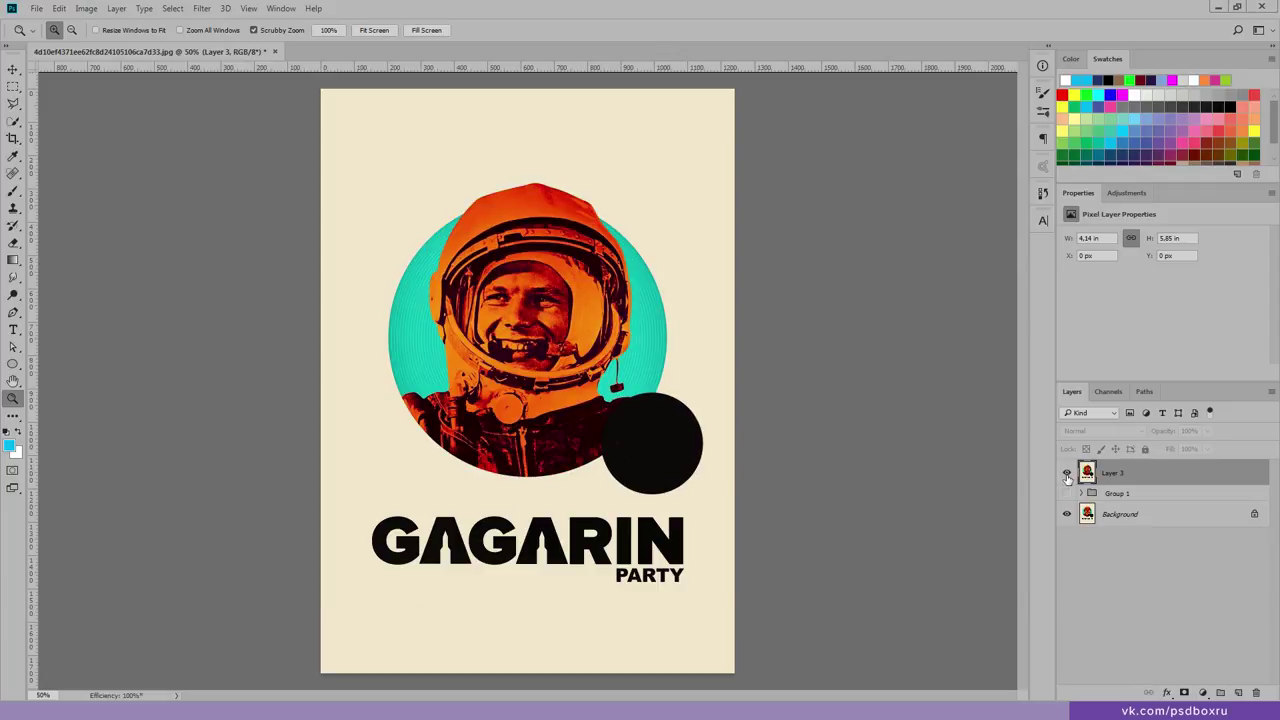
pyautogui.click(1067, 474)
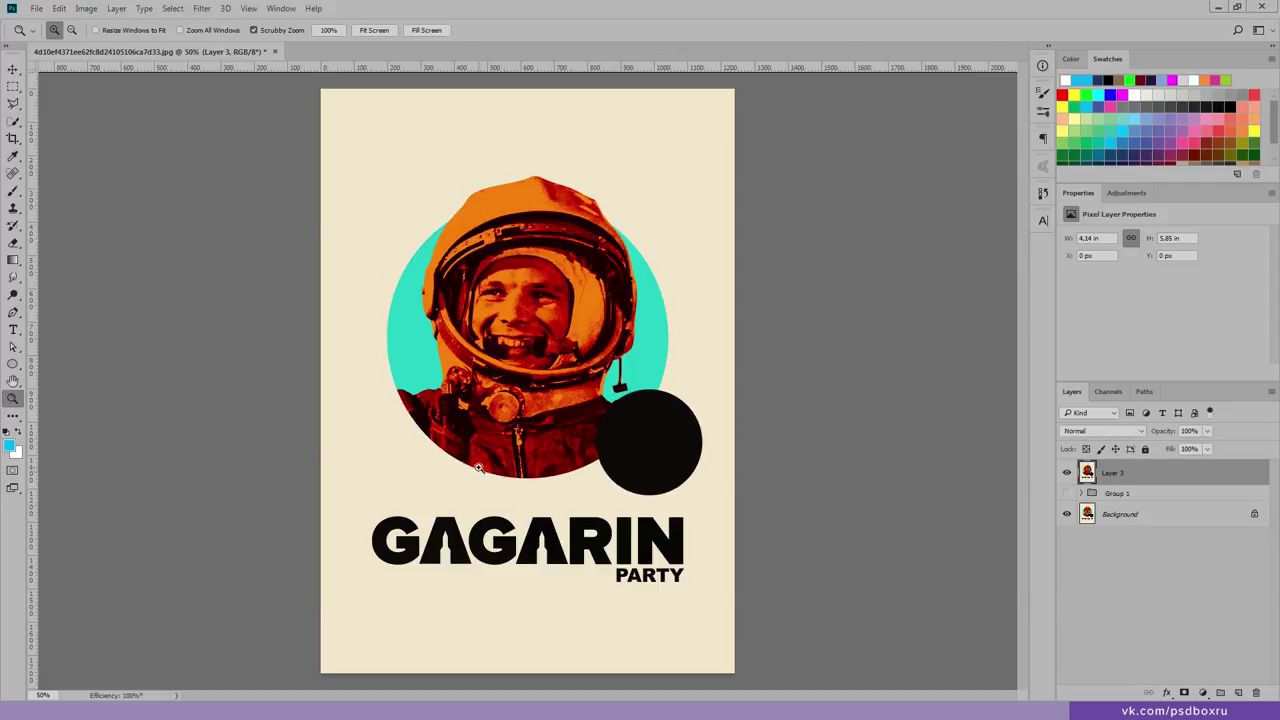